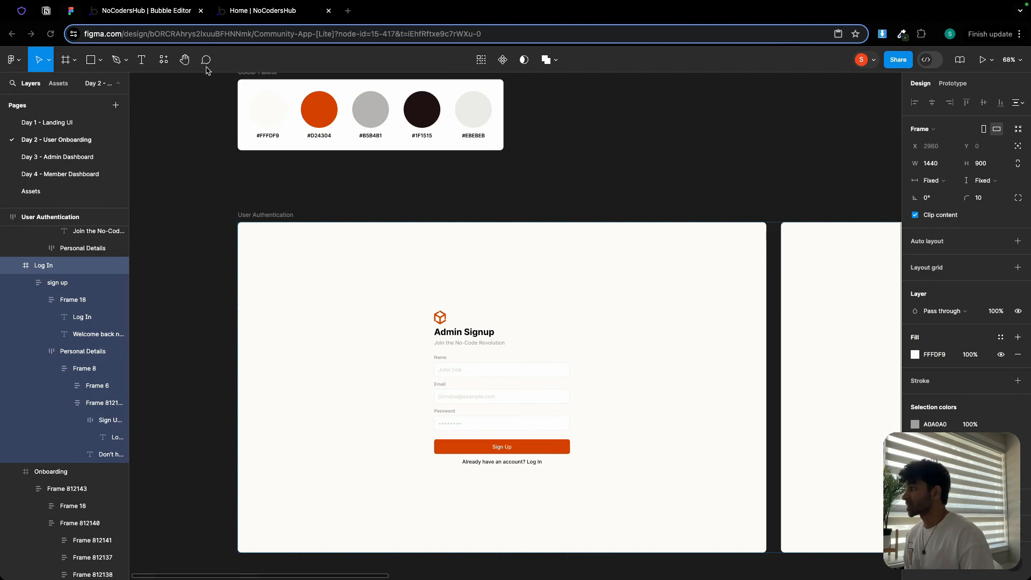
- Review the option sets and curriculum listed in the Notion project plan
{"action": "left_click", "coordinate": [46, 12]}
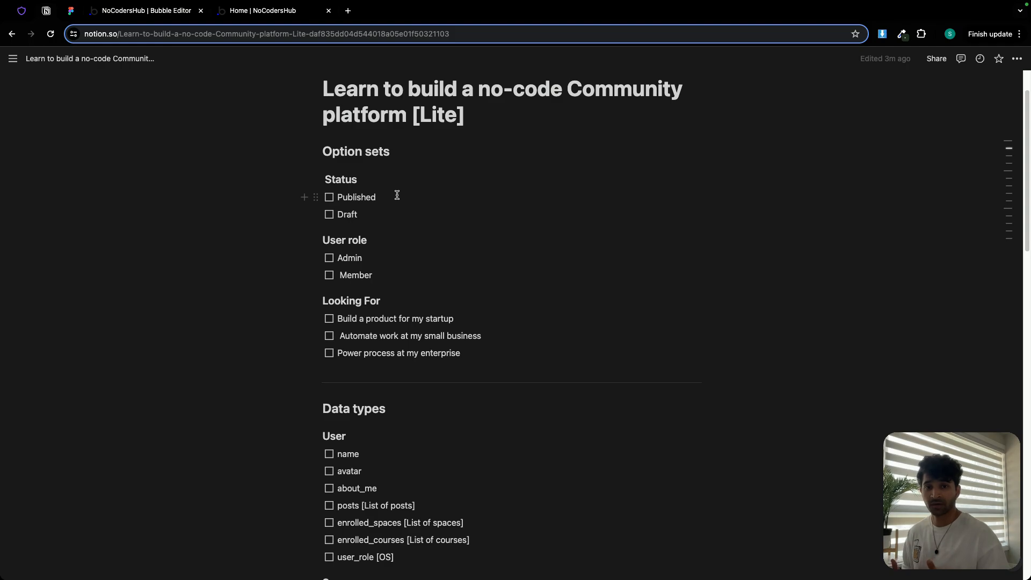
{"action": "scroll", "coordinate": [396, 195], "scroll_direction": "down", "scroll_amount": 15}
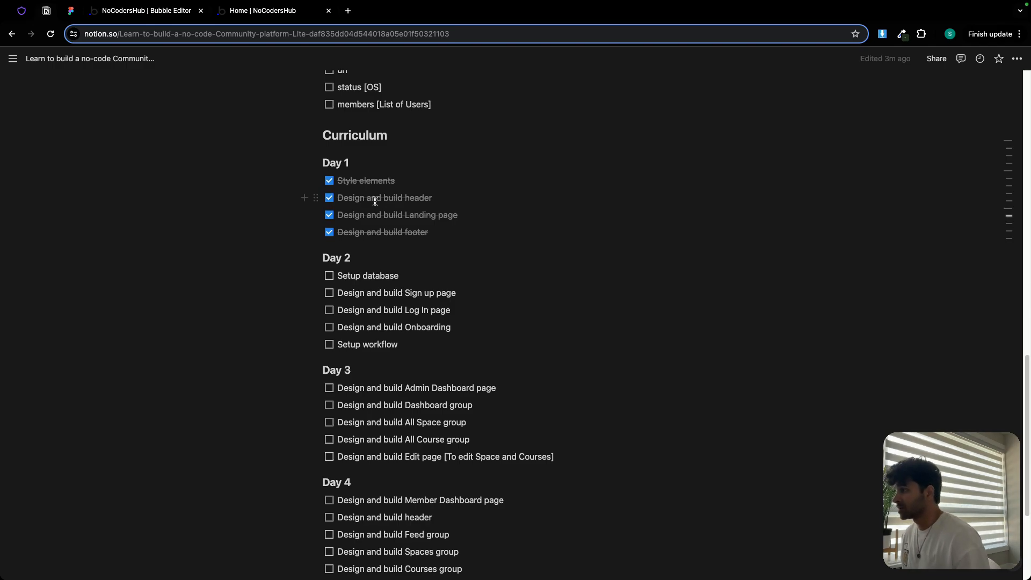
{"action": "scroll", "coordinate": [370, 198], "scroll_direction": "up", "scroll_amount": 15}
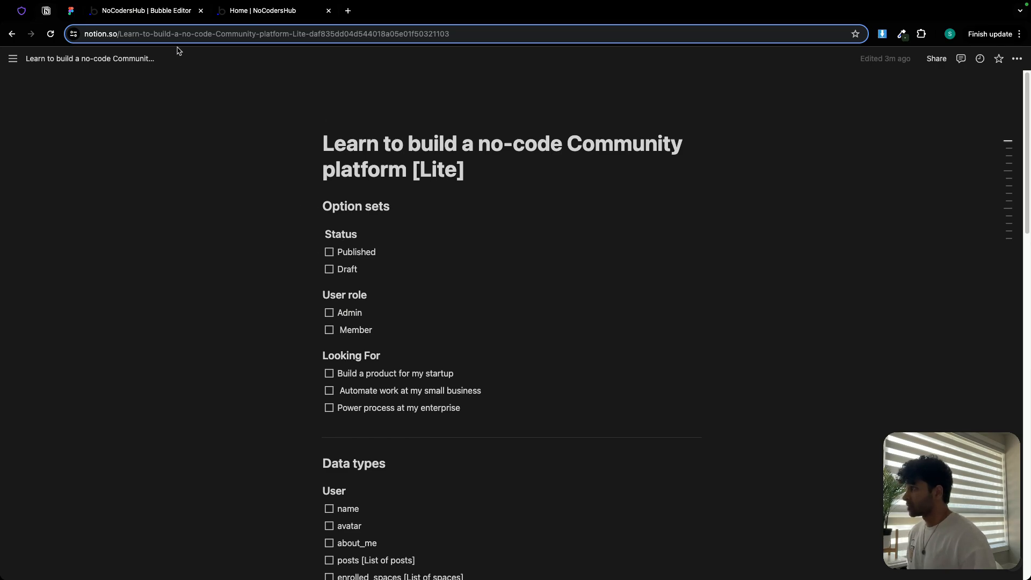
- Open the Bubble app's data option sets and create a new option set named Status
{"action": "left_click", "coordinate": [163, 14]}
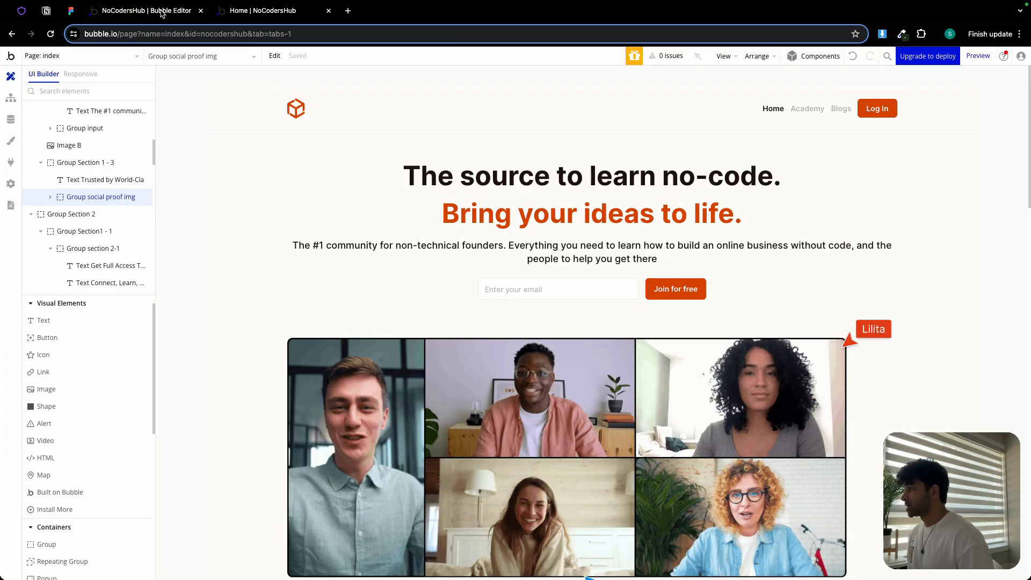
{"action": "left_click", "coordinate": [10, 119]}
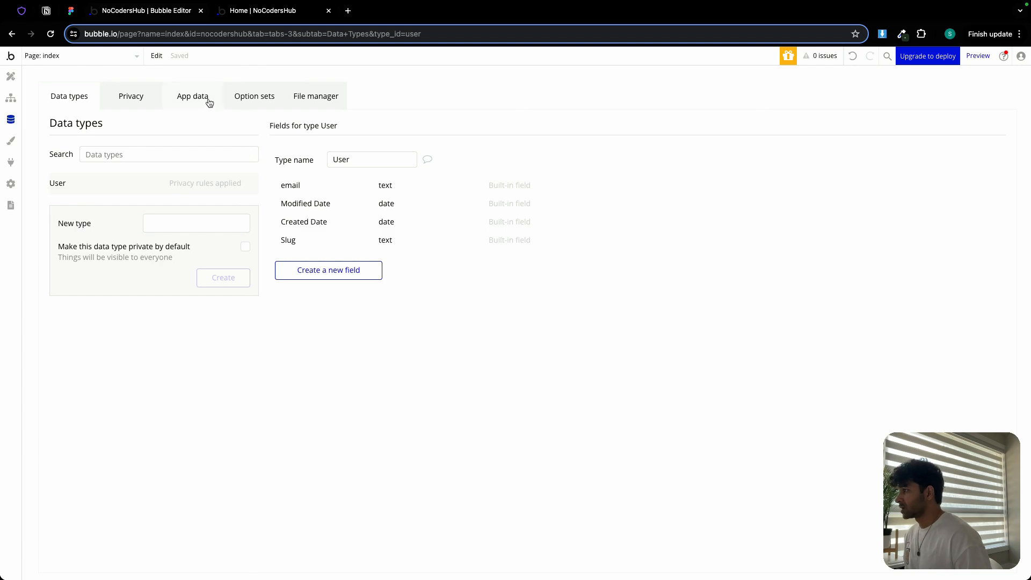
{"action": "left_click", "coordinate": [252, 97]}
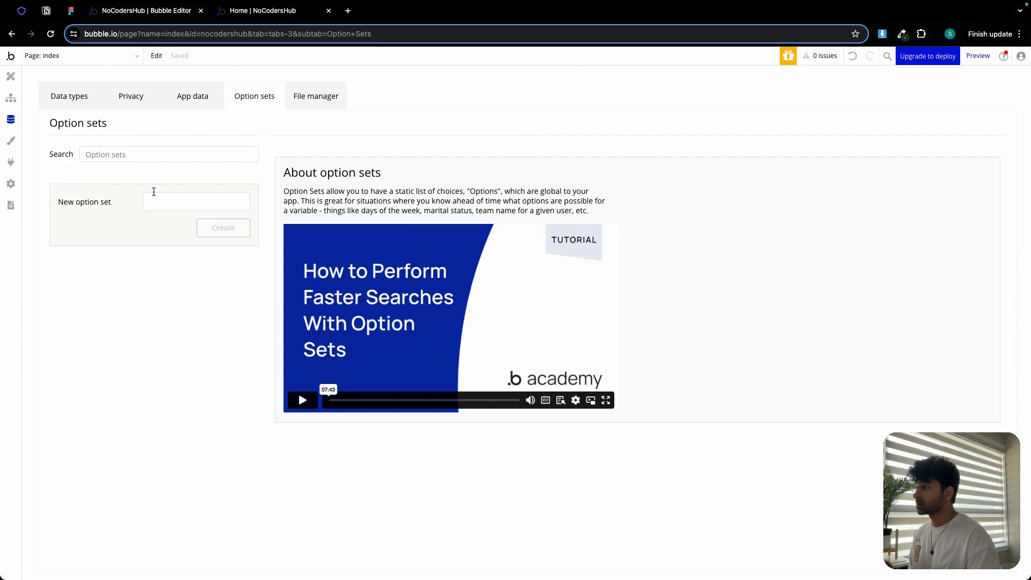
{"action": "left_click", "coordinate": [154, 194]}
{"action": "type", "text": "Stat"}
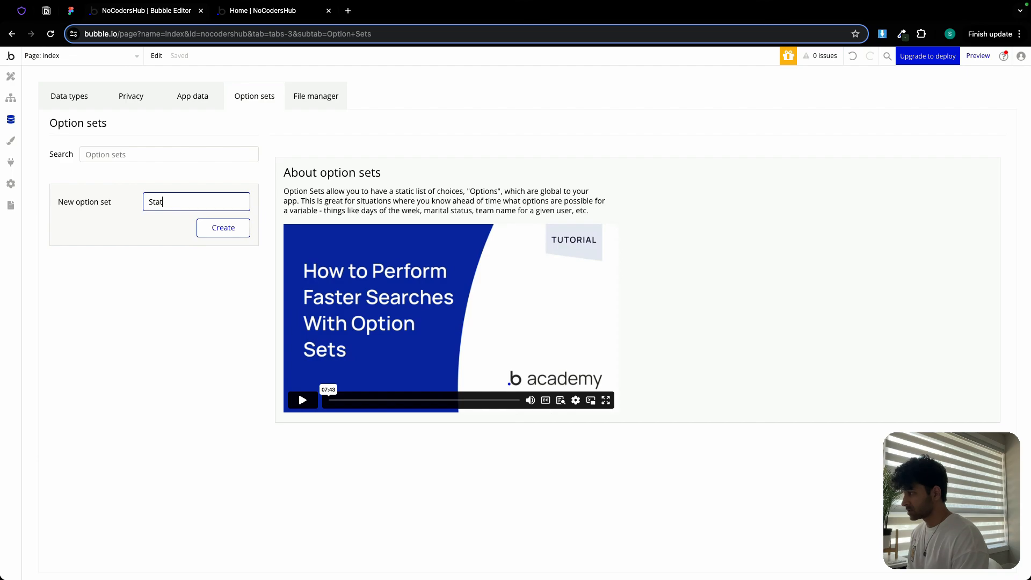
{"action": "type", "text": "us"}
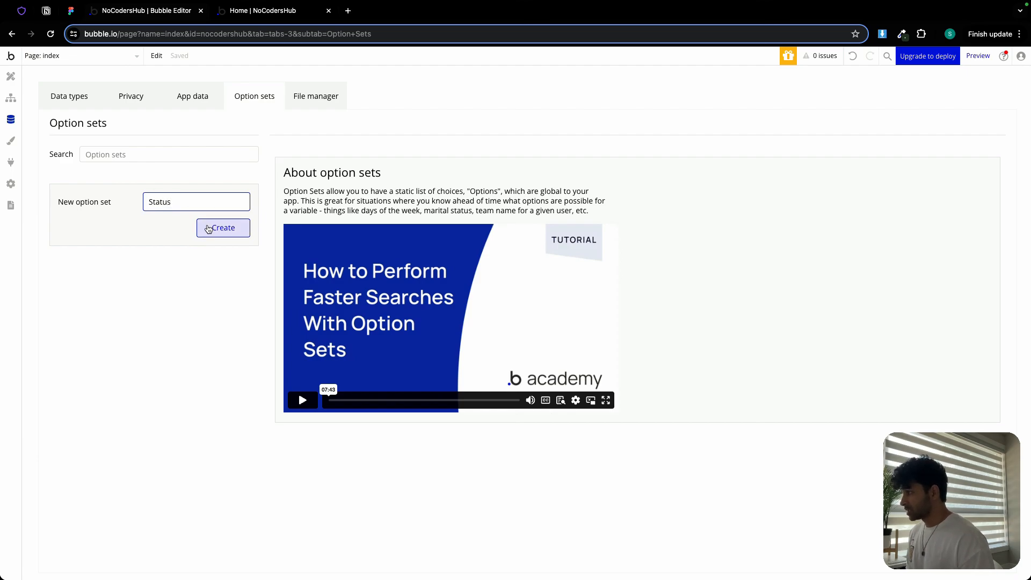
{"action": "left_click", "coordinate": [209, 229]}
- Add the options Published and Draft to the Status option set
{"action": "left_click", "coordinate": [352, 290]}
{"action": "type", "text": "Pu"}
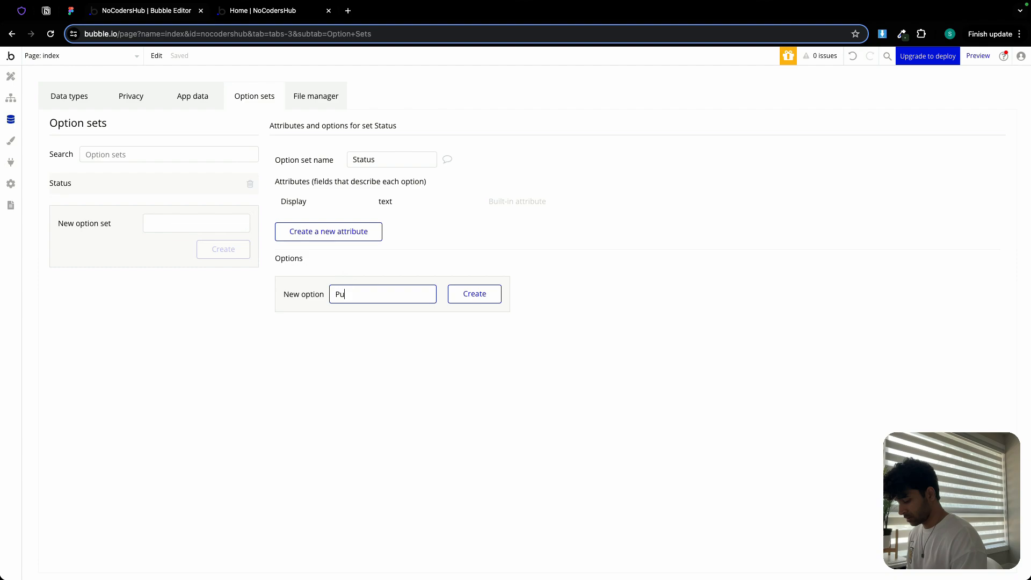
{"action": "type", "text": "blished"}
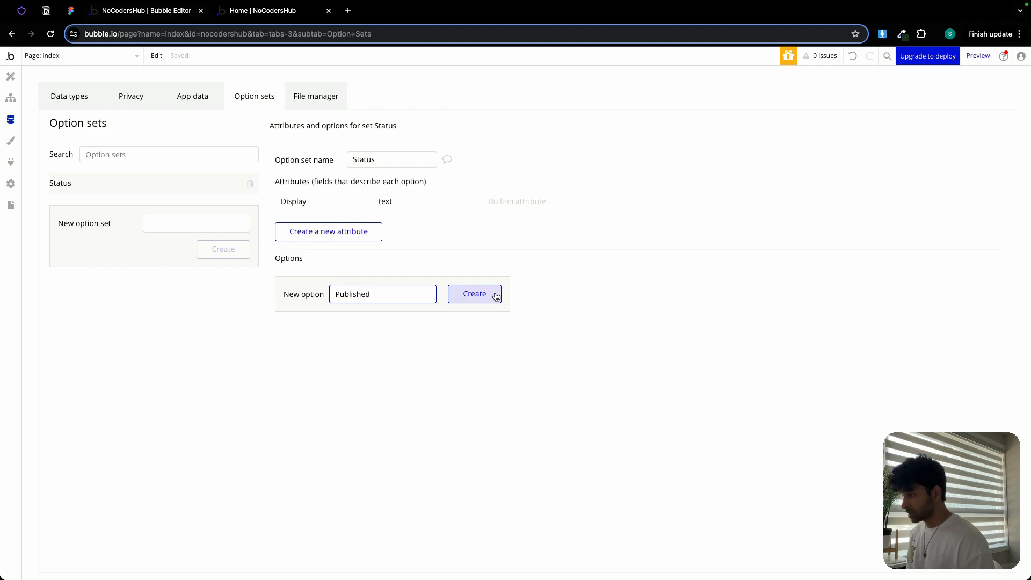
{"action": "left_click", "coordinate": [496, 297]}
{"action": "left_click", "coordinate": [341, 318]}
{"action": "type", "text": "Draf"}
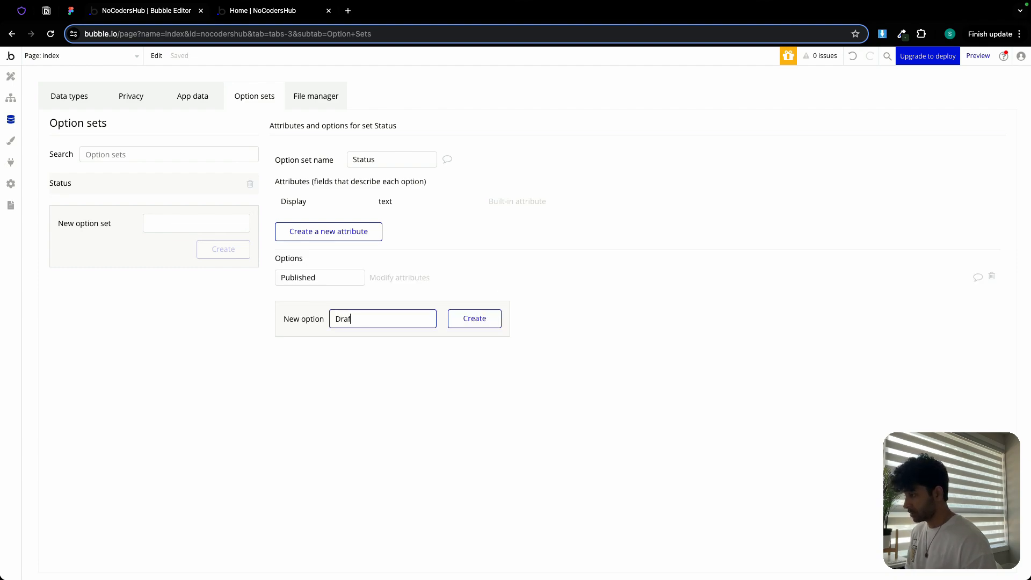
{"action": "type", "text": "t"}
{"action": "left_click", "coordinate": [472, 322]}
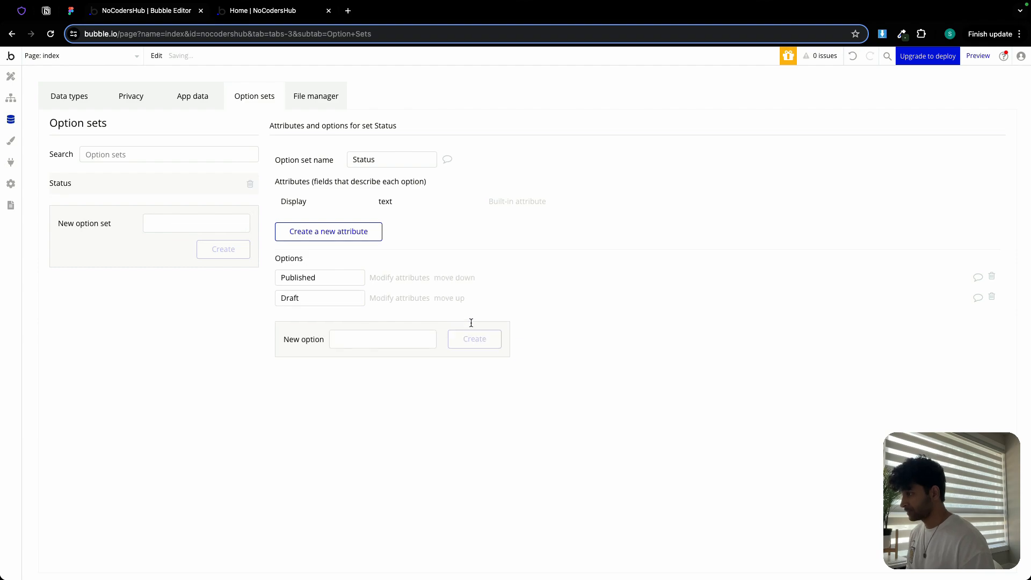
- Copy the User role heading from the Notion plan and create a User role option set from it
{"action": "left_click", "coordinate": [47, 11]}
{"action": "triple_click", "coordinate": [335, 294]}
{"action": "key", "text": "super+c"}
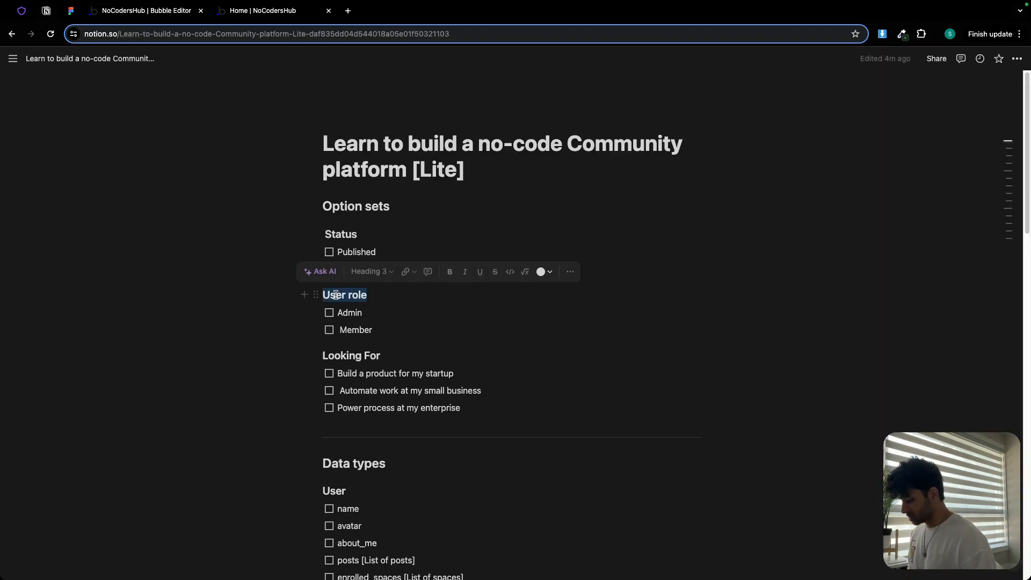
{"action": "left_click", "coordinate": [161, 12]}
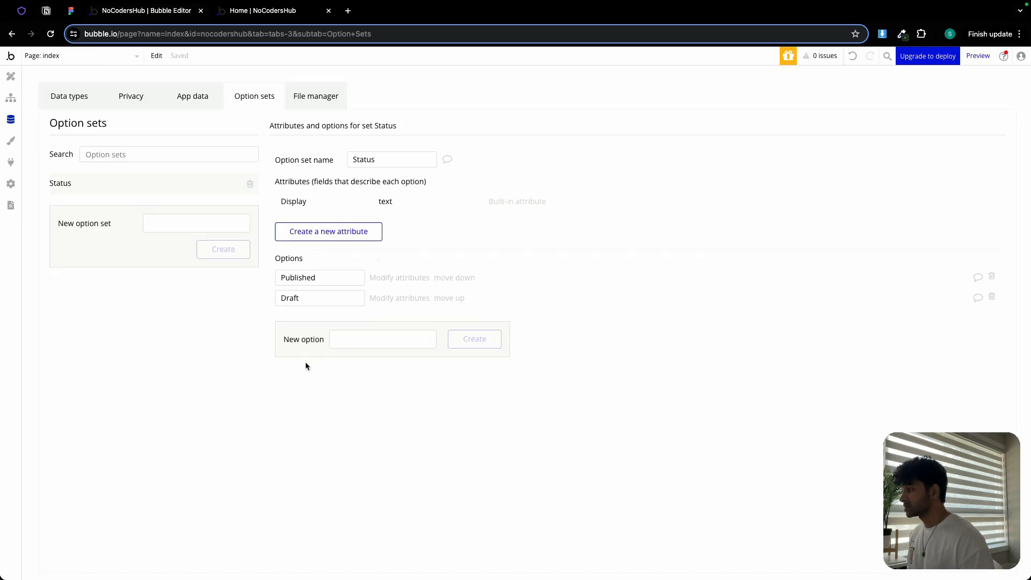
{"action": "left_click", "coordinate": [170, 222]}
{"action": "key", "text": "super+v"}
{"action": "left_click", "coordinate": [215, 248]}
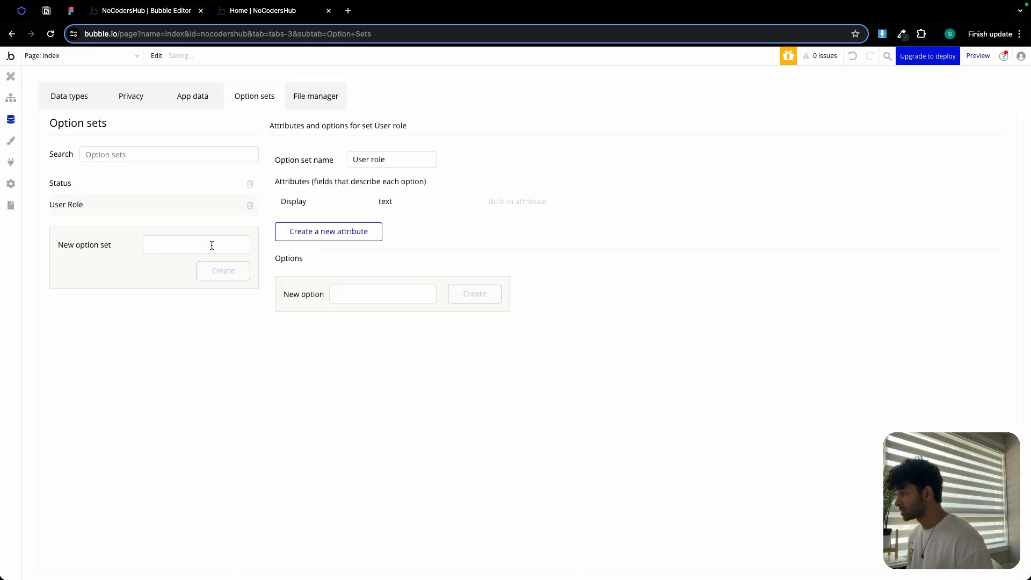
- Add the options Admin and Member to the User role option set, correcting the capitalisation of Member
{"action": "left_click", "coordinate": [348, 290]}
{"action": "type", "text": "Adm"}
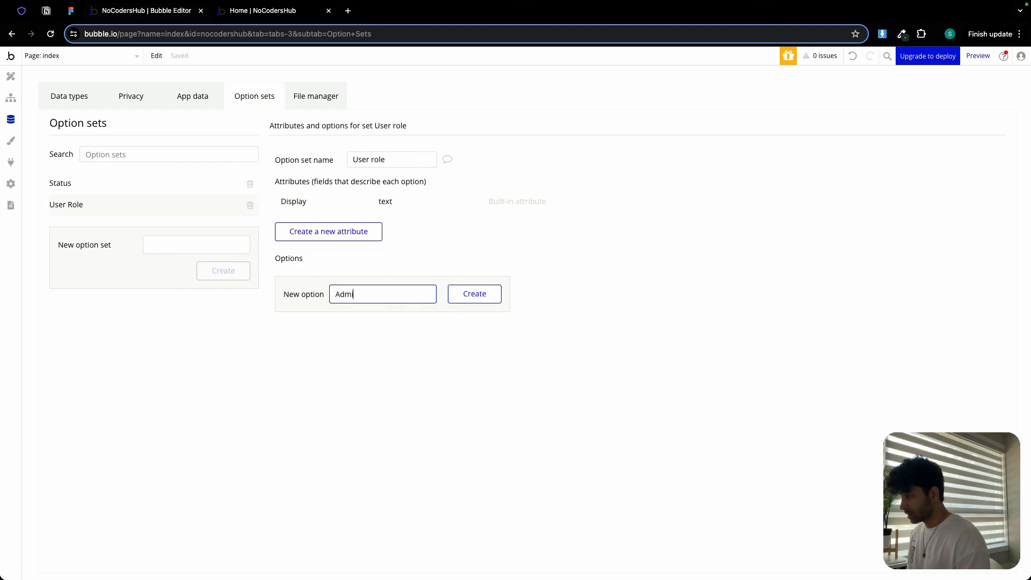
{"action": "type", "text": "in"}
{"action": "left_click", "coordinate": [461, 292]}
{"action": "left_click", "coordinate": [370, 311]}
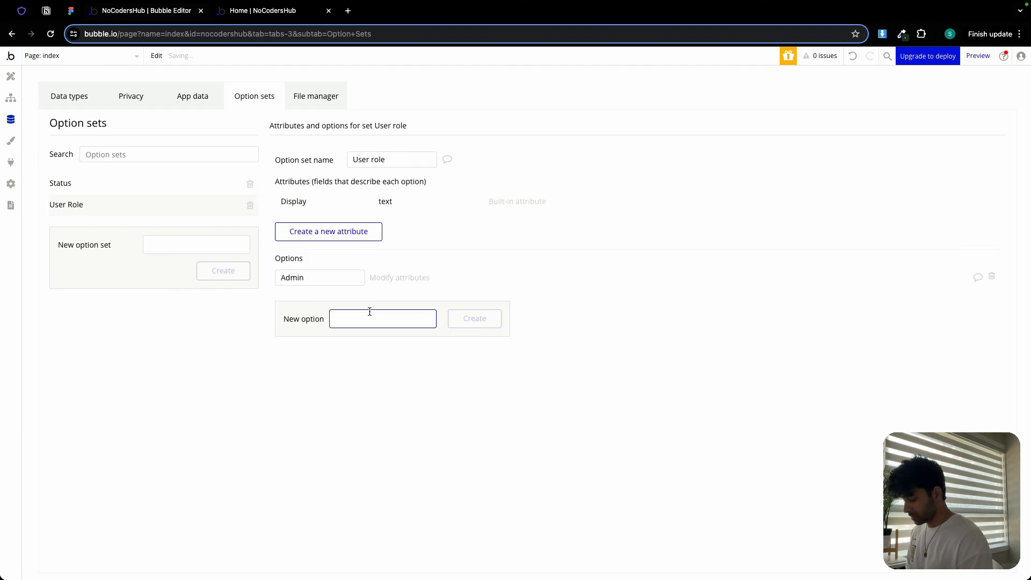
{"action": "type", "text": "MEmber"}
{"action": "key", "text": "Left"}
{"action": "key", "text": "Left"}
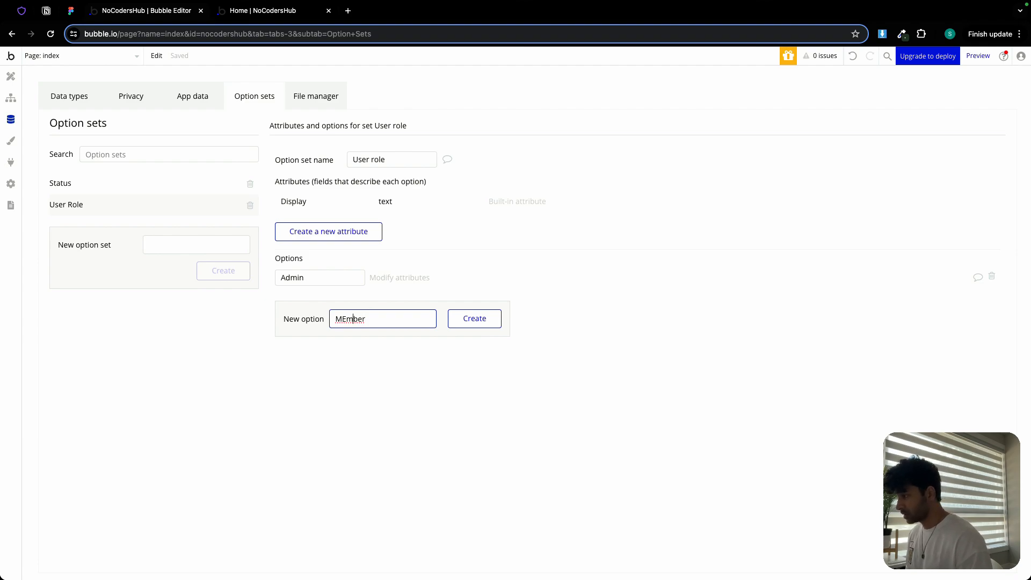
{"action": "key", "text": "BackSpace"}
{"action": "type", "text": "e"}
{"action": "left_click", "coordinate": [477, 317]}
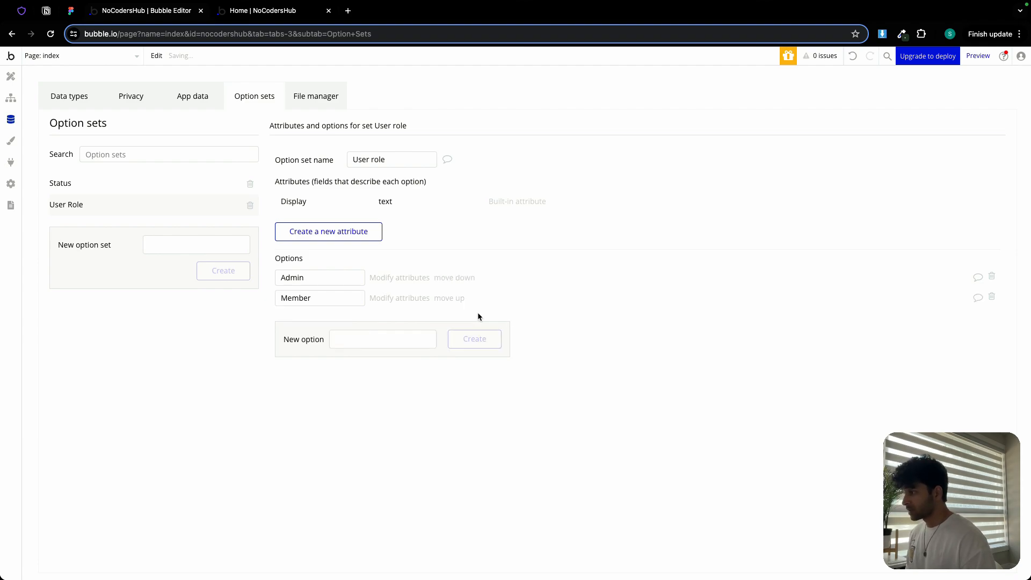
- Copy the Looking For heading from the Notion plan and create a Looking For option set
{"action": "left_click", "coordinate": [46, 10]}
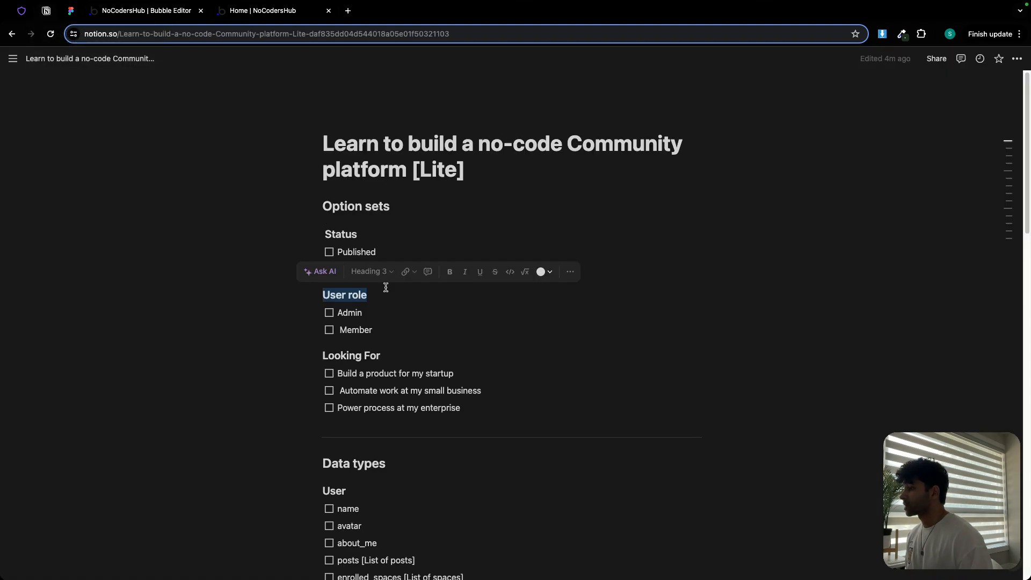
{"action": "triple_click", "coordinate": [346, 333]}
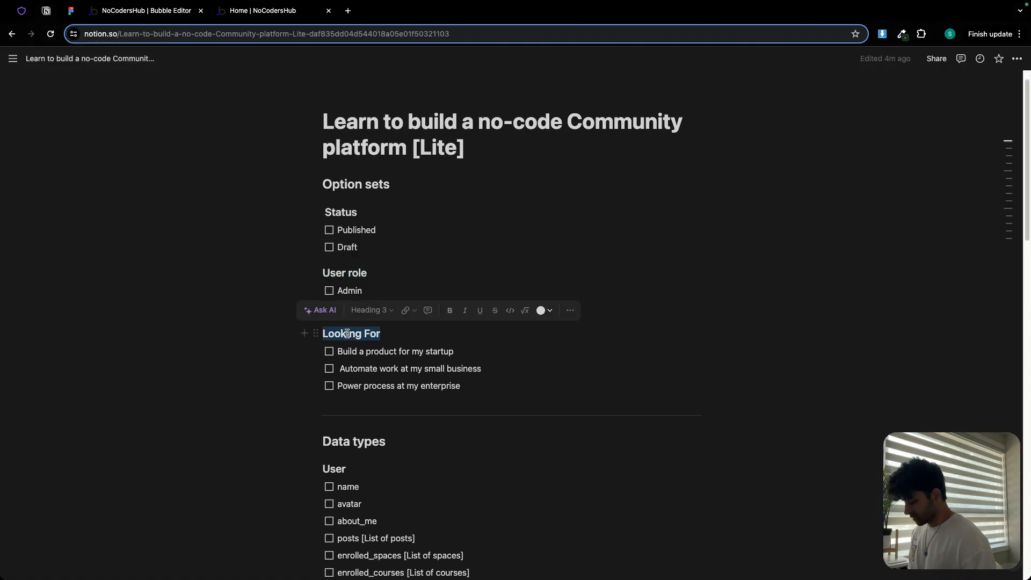
{"action": "key", "text": "super+c"}
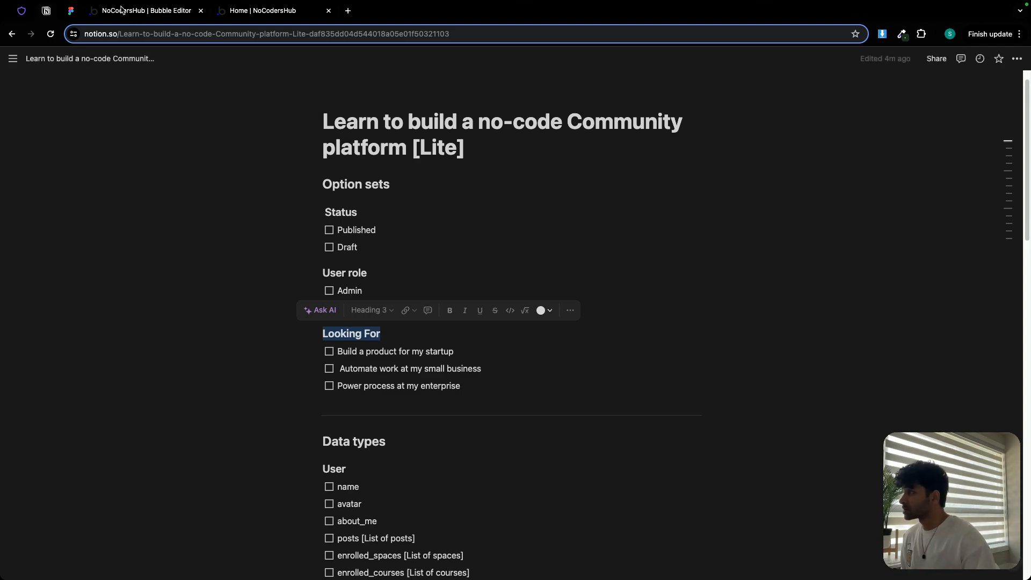
{"action": "left_click", "coordinate": [121, 10]}
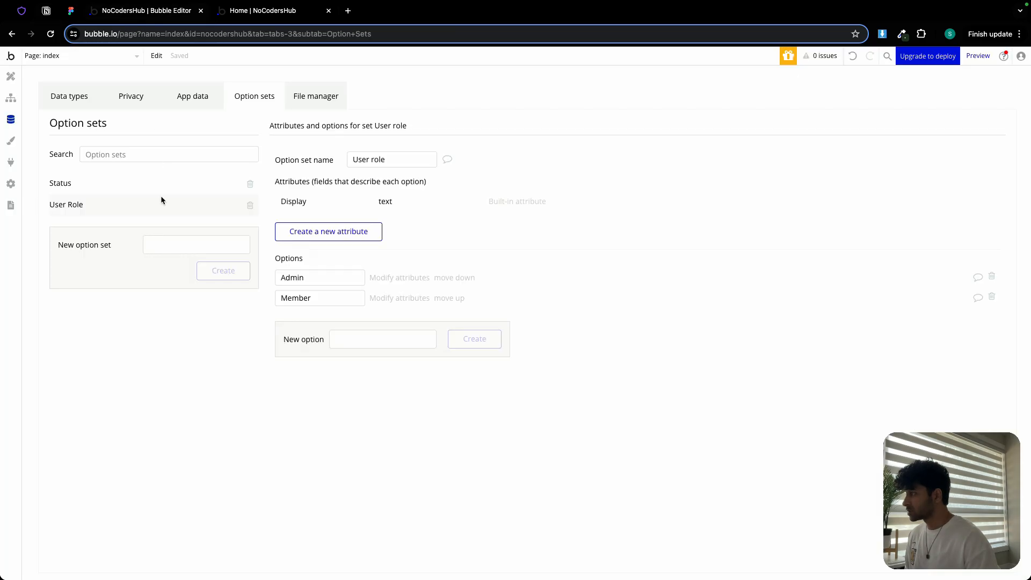
{"action": "left_click", "coordinate": [177, 245]}
{"action": "key", "text": "super+v"}
{"action": "left_click", "coordinate": [215, 270]}
- Copy 'Build a product for my startup' from the plan and add it as a Looking For option
{"action": "left_click", "coordinate": [47, 10]}
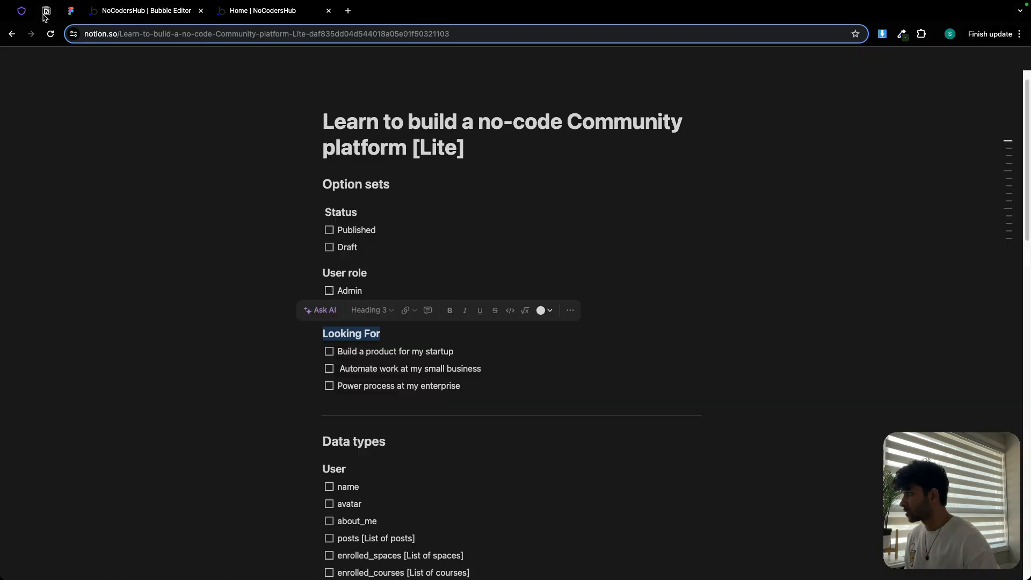
{"action": "double_click", "coordinate": [347, 352]}
{"action": "left_click_drag", "start_coordinate": [348, 352], "coordinate": [436, 359]}
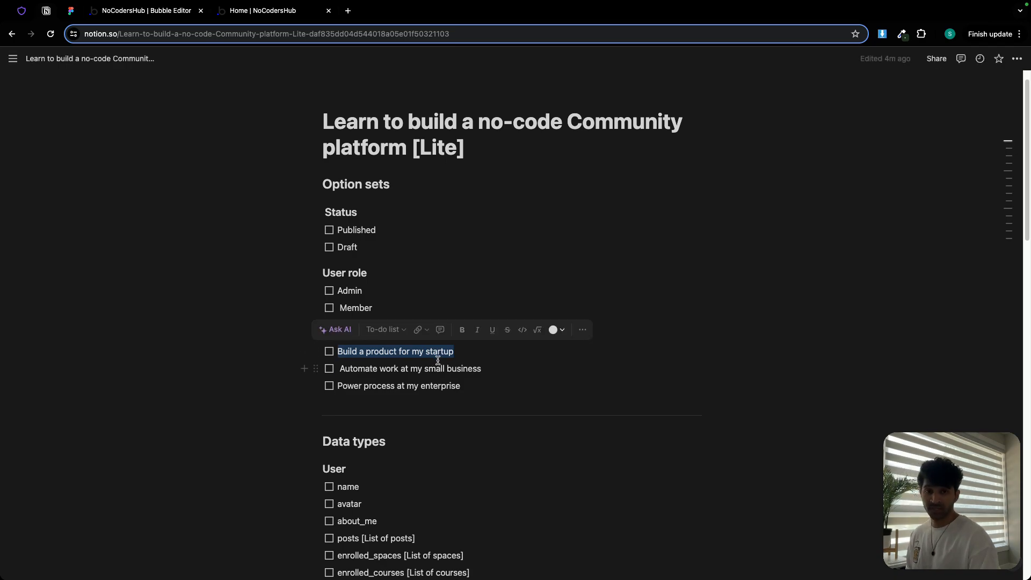
{"action": "left_click", "coordinate": [147, 11]}
{"action": "left_click", "coordinate": [384, 293]}
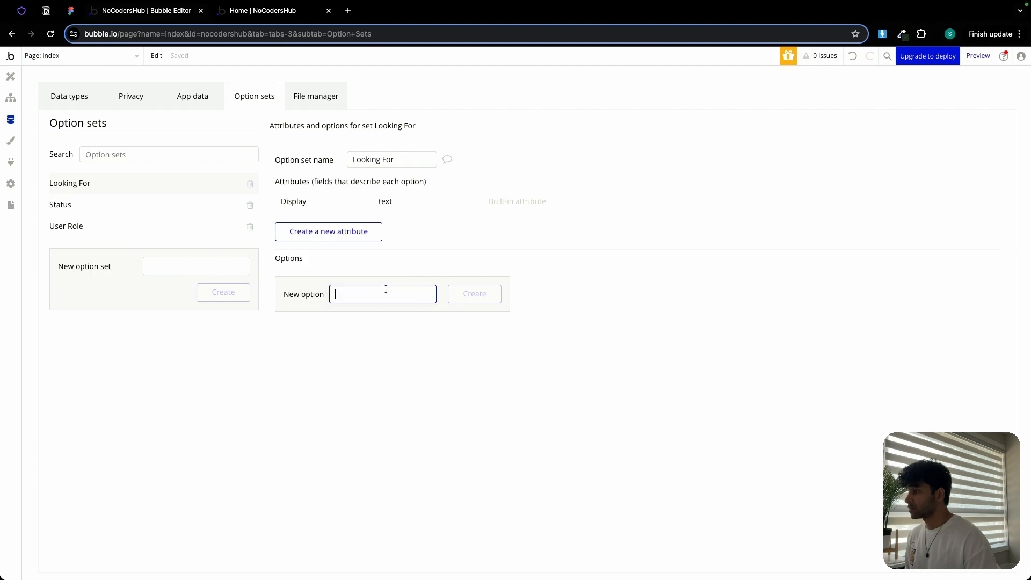
{"action": "key", "text": "super+v"}
{"action": "left_click", "coordinate": [467, 295]}
- Copy 'Automate work at my small business' from the plan and add it as a Looking For option
{"action": "left_click", "coordinate": [46, 10]}
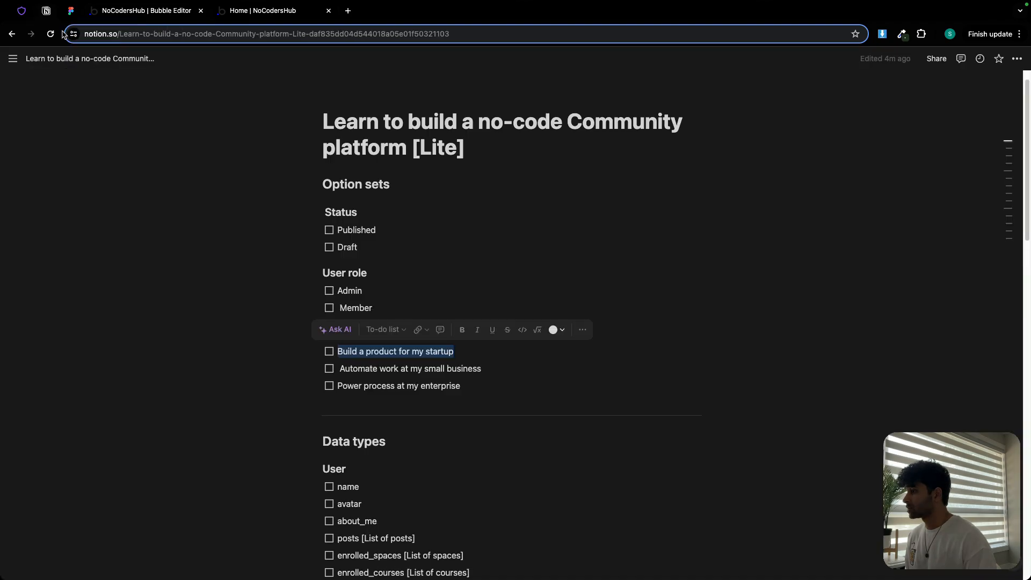
{"action": "left_click_drag", "start_coordinate": [341, 368], "coordinate": [457, 370]}
{"action": "key", "text": "super+c"}
{"action": "left_click", "coordinate": [161, 10]}
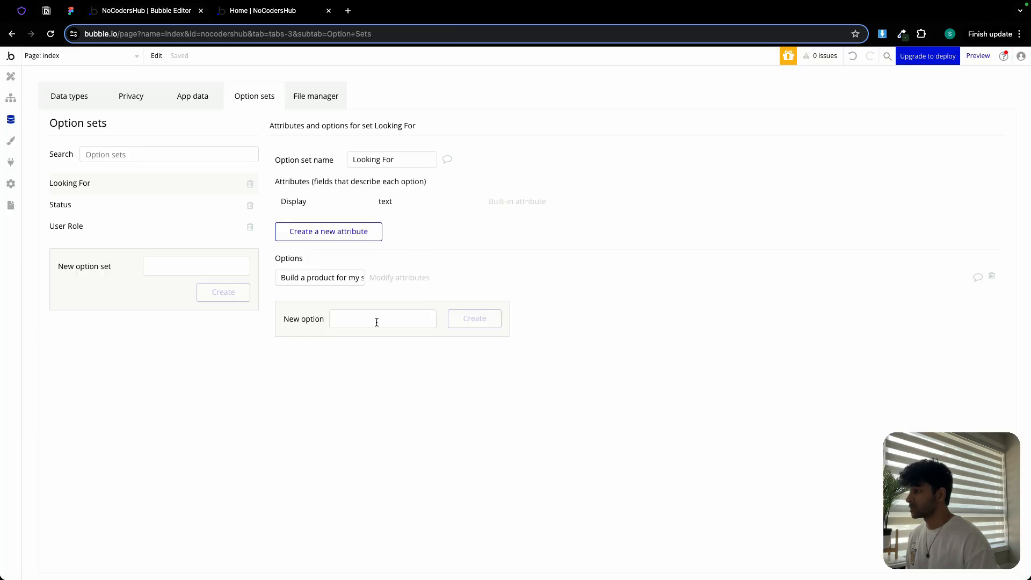
{"action": "left_click", "coordinate": [376, 339]}
{"action": "key", "text": "super+v"}
{"action": "left_click", "coordinate": [474, 338]}
- Copy 'Power process at my enterprise' from the plan and add it as a Looking For option
{"action": "left_click", "coordinate": [46, 10]}
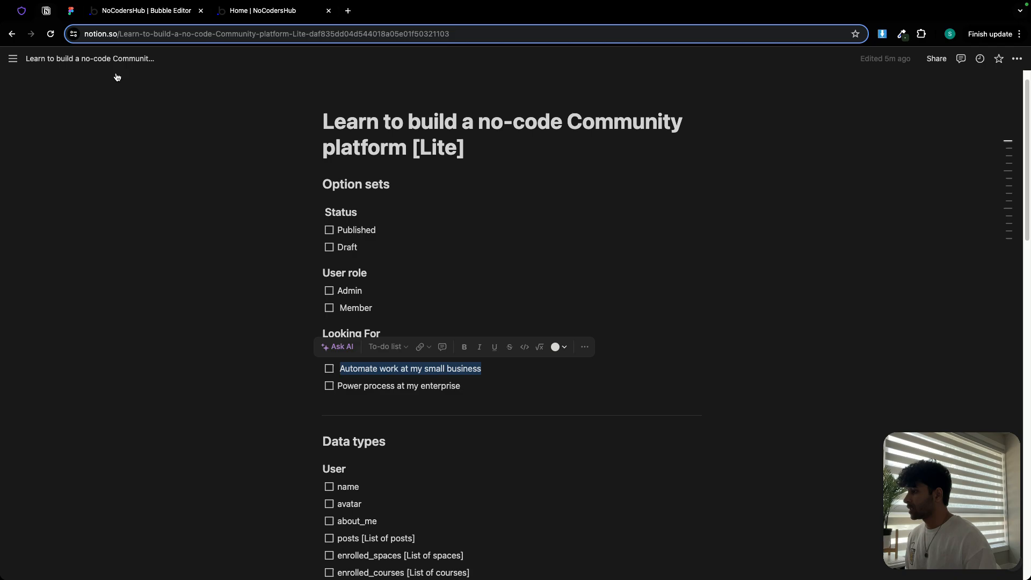
{"action": "double_click", "coordinate": [350, 385]}
{"action": "left_click_drag", "start_coordinate": [350, 386], "coordinate": [552, 363]}
{"action": "key", "text": "super+c"}
{"action": "left_click", "coordinate": [158, 11]}
{"action": "left_click", "coordinate": [354, 338]}
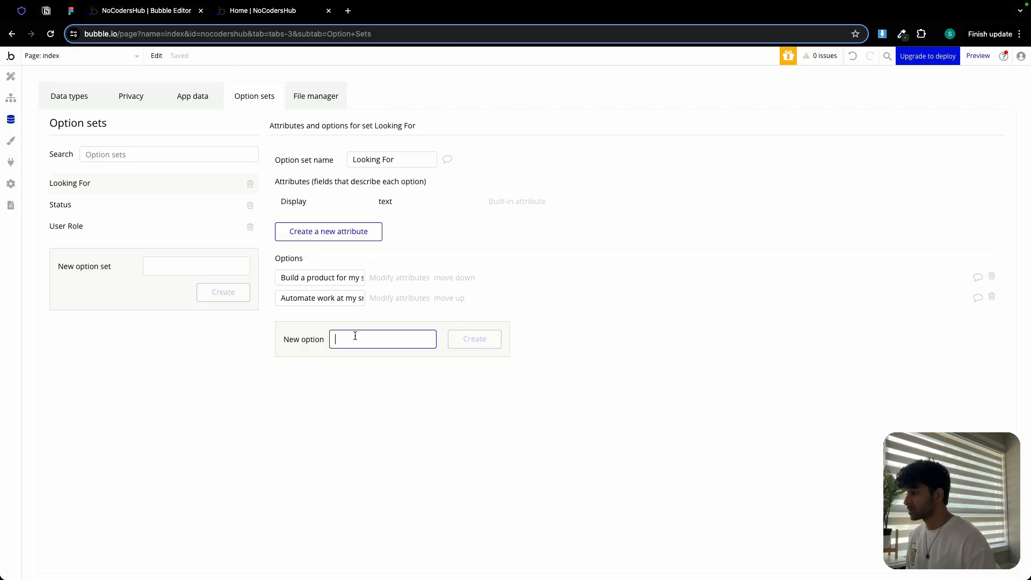
{"action": "key", "text": "super+v"}
{"action": "left_click", "coordinate": [472, 342]}
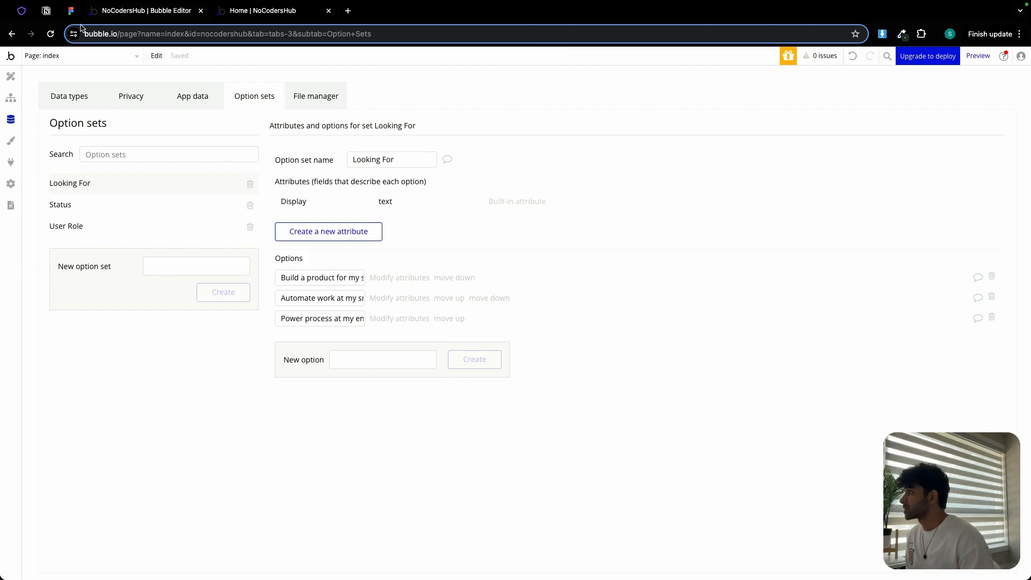
- Review the planned User fields in Notion and open the User data type in Bubble
{"action": "left_click", "coordinate": [46, 10]}
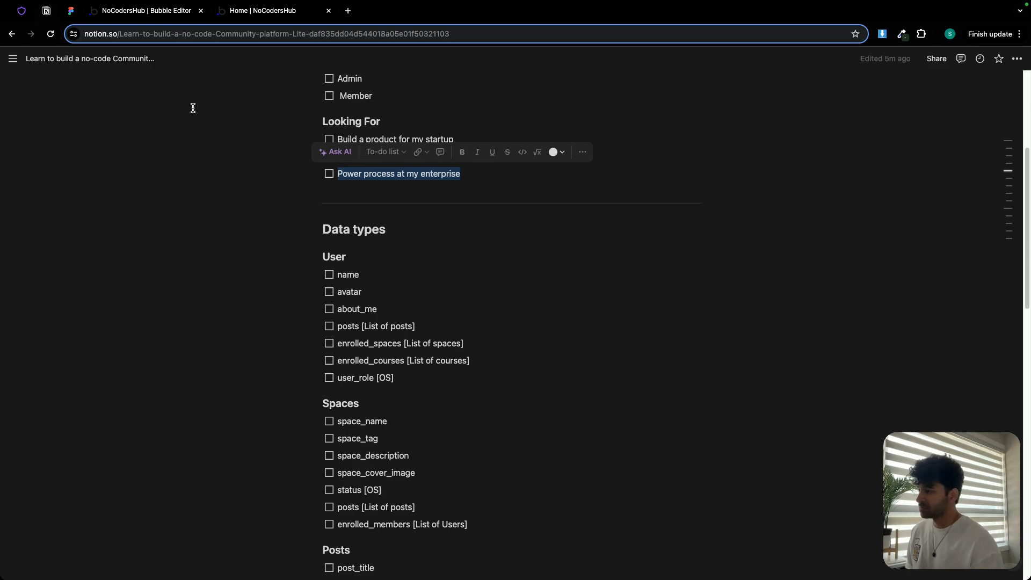
{"action": "left_click", "coordinate": [134, 14]}
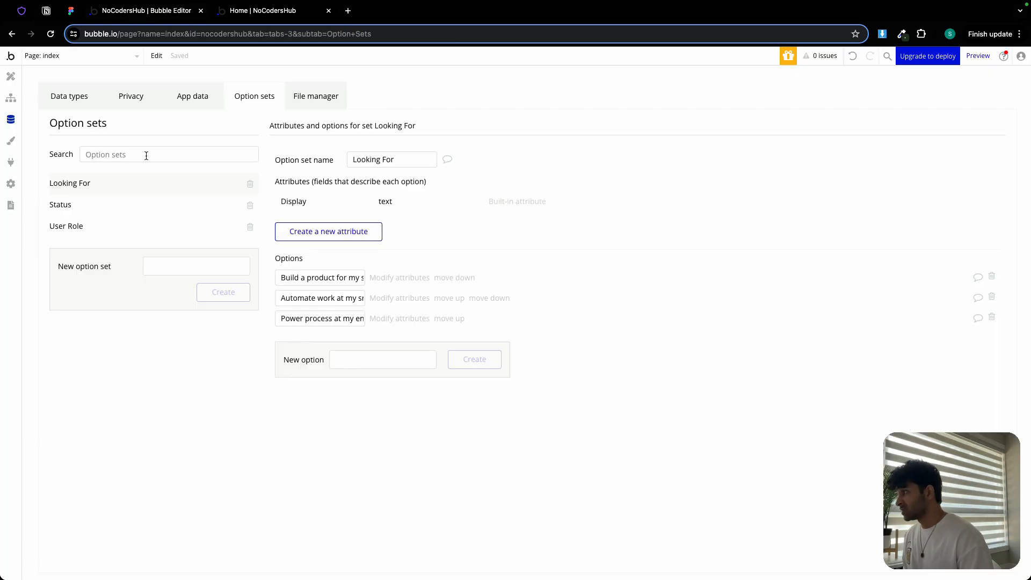
{"action": "left_click", "coordinate": [77, 100]}
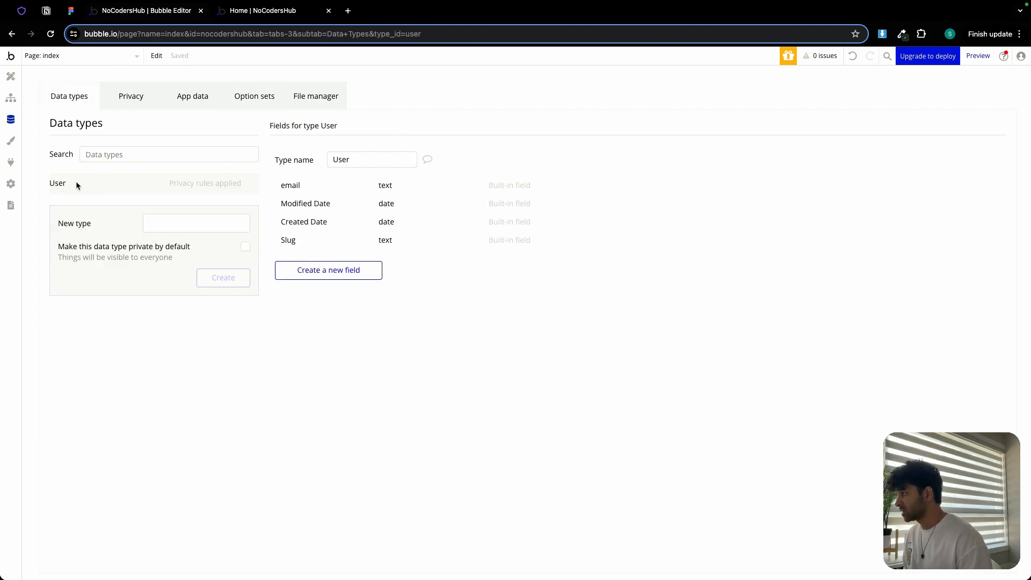
{"action": "left_click", "coordinate": [204, 182]}
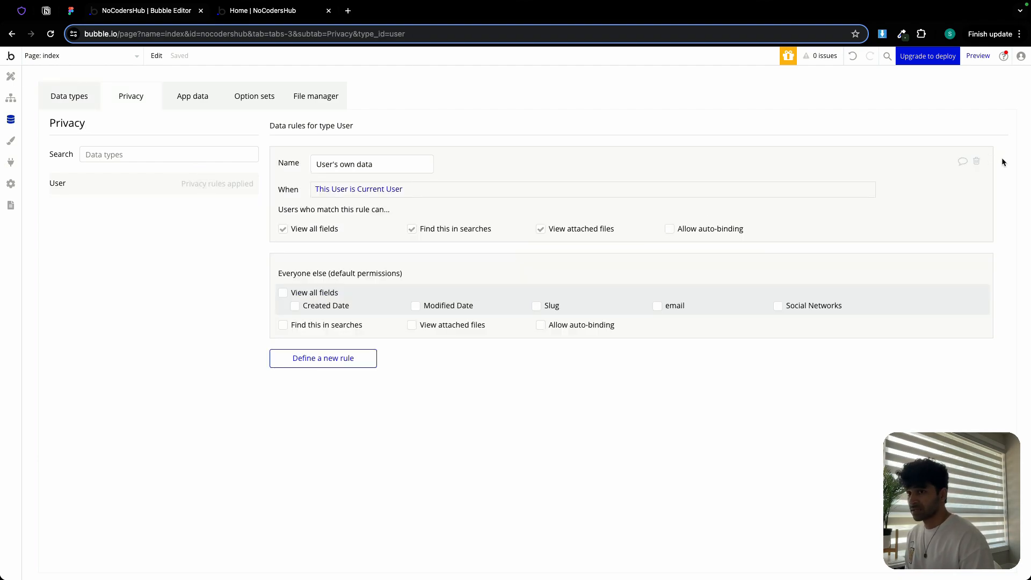
- Delete the User's own data privacy rule from the User type and return to the data types
{"action": "left_click", "coordinate": [976, 161]}
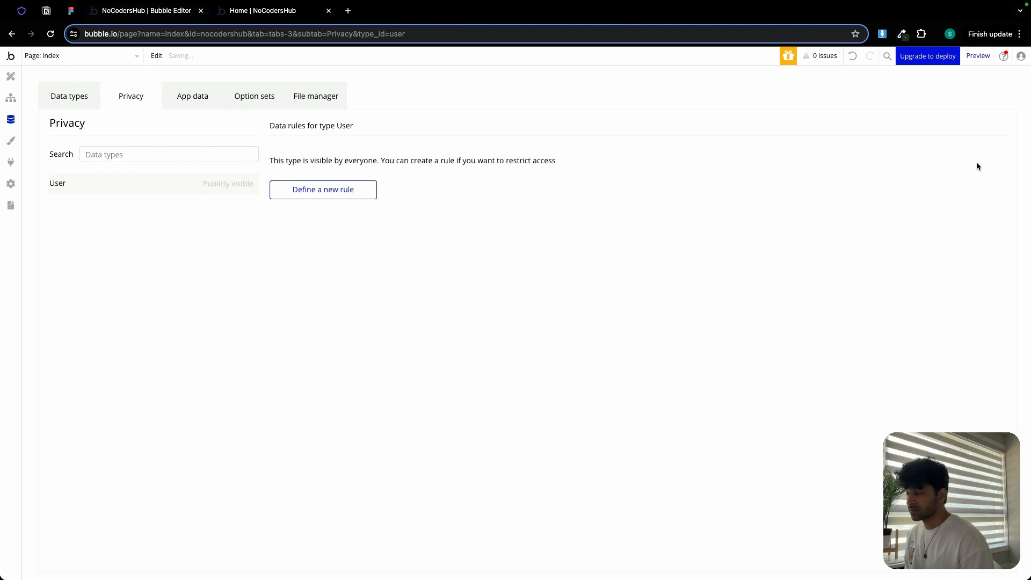
{"action": "left_click", "coordinate": [66, 103]}
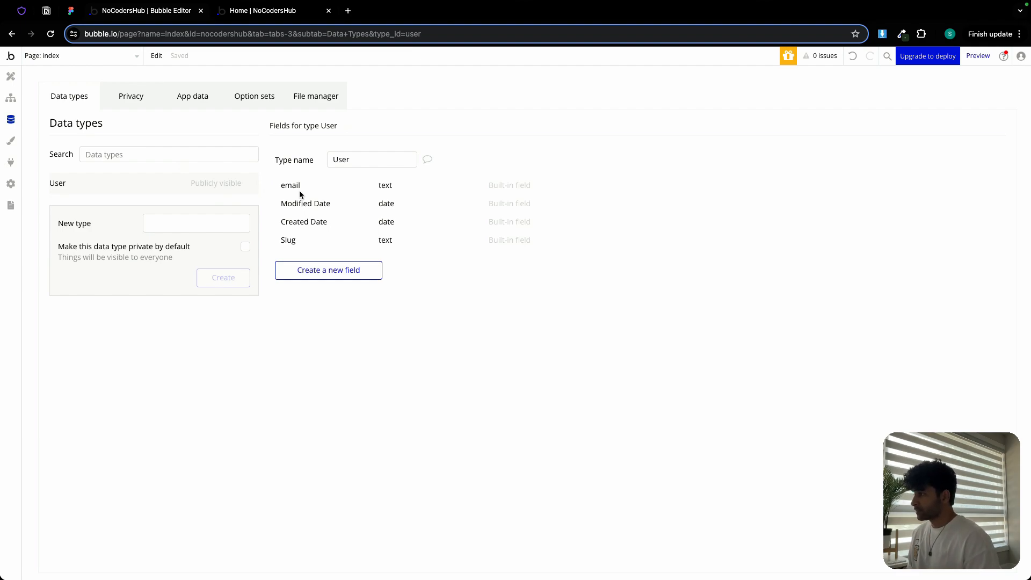
- Add a 'Looking for [OS]' field line under User in the Notion plan
{"action": "left_click", "coordinate": [46, 10]}
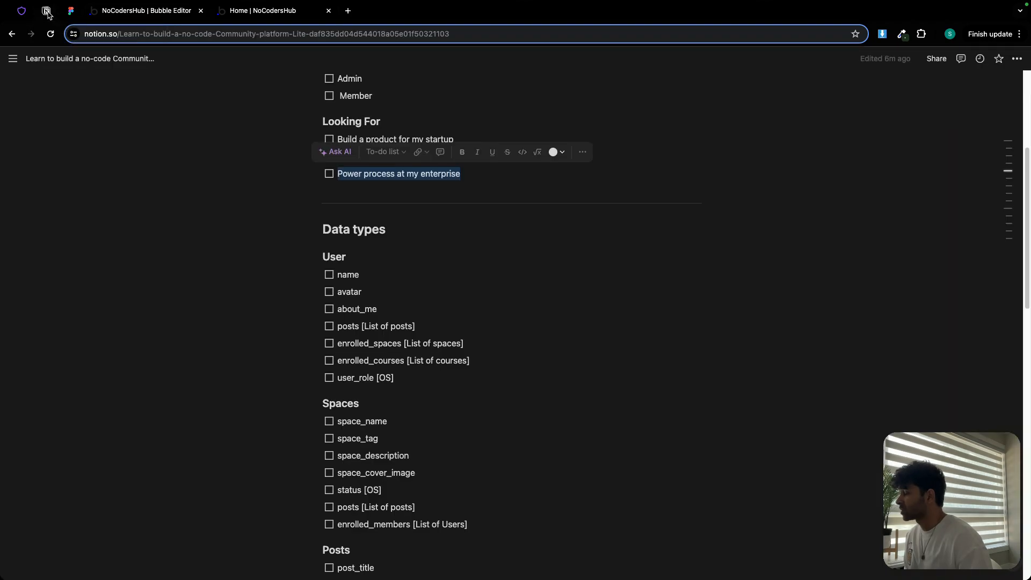
{"action": "left_click", "coordinate": [433, 298]}
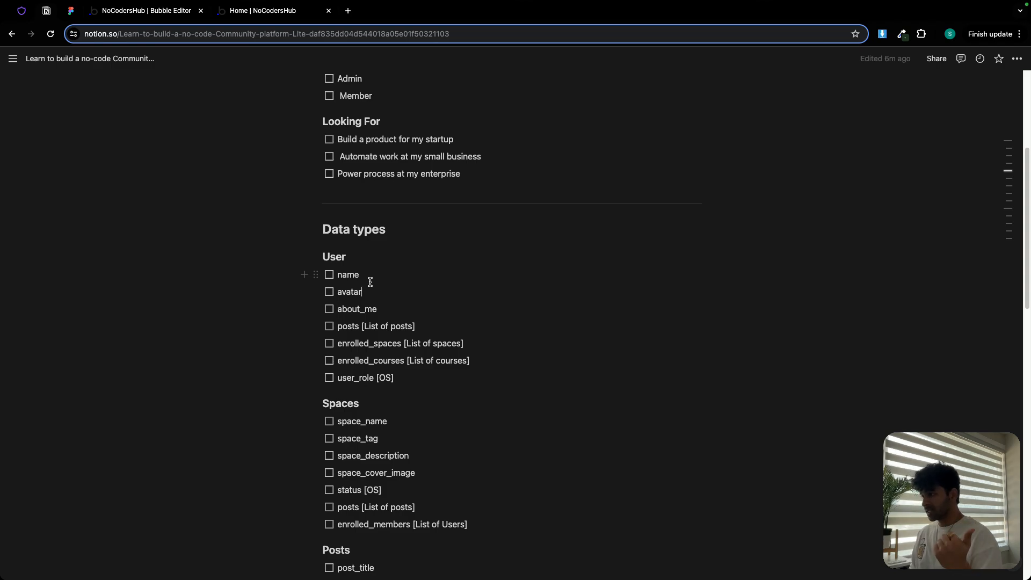
{"action": "left_click", "coordinate": [400, 382]}
{"action": "key", "text": "Return"}
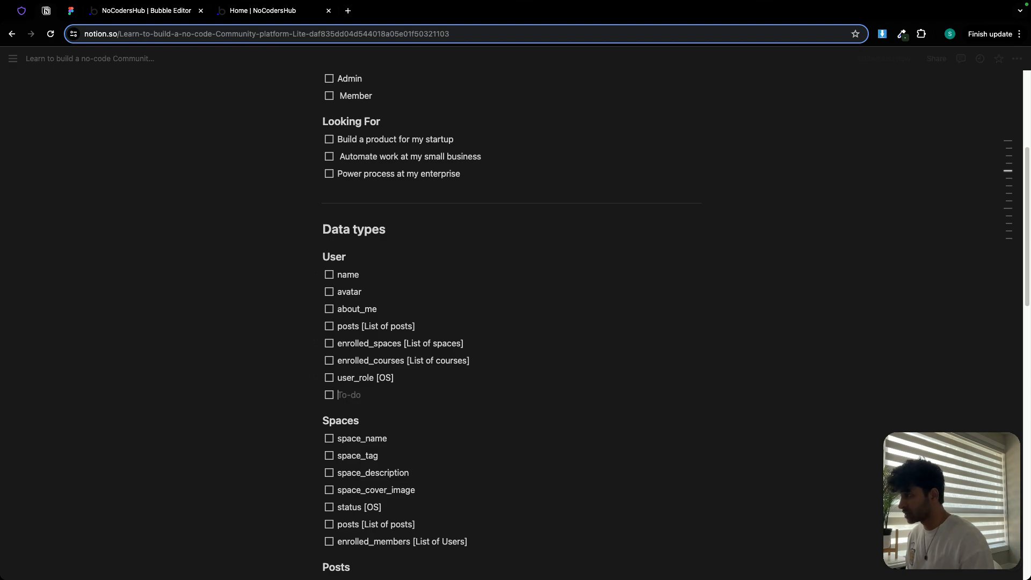
{"action": "type", "text": "Looking for [OS"}
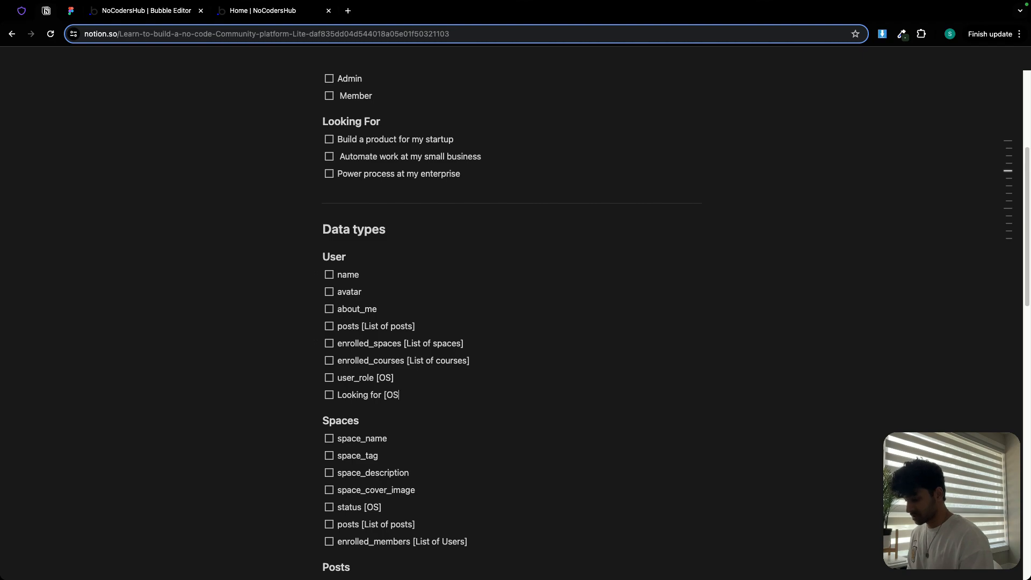
- Copy 'name' from the plan and add it to the User type as a text field
{"action": "double_click", "coordinate": [343, 276]}
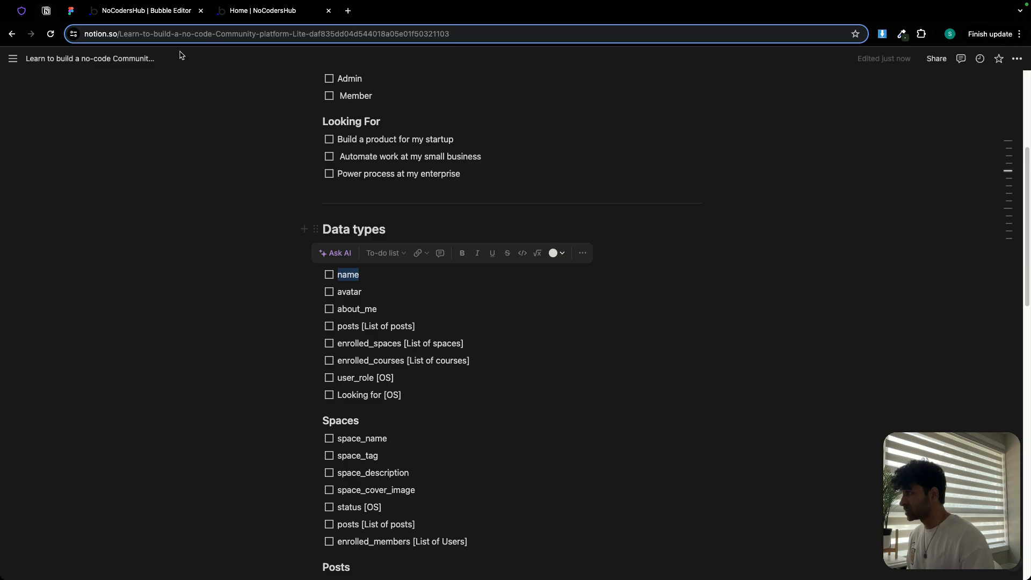
{"action": "left_click", "coordinate": [154, 10]}
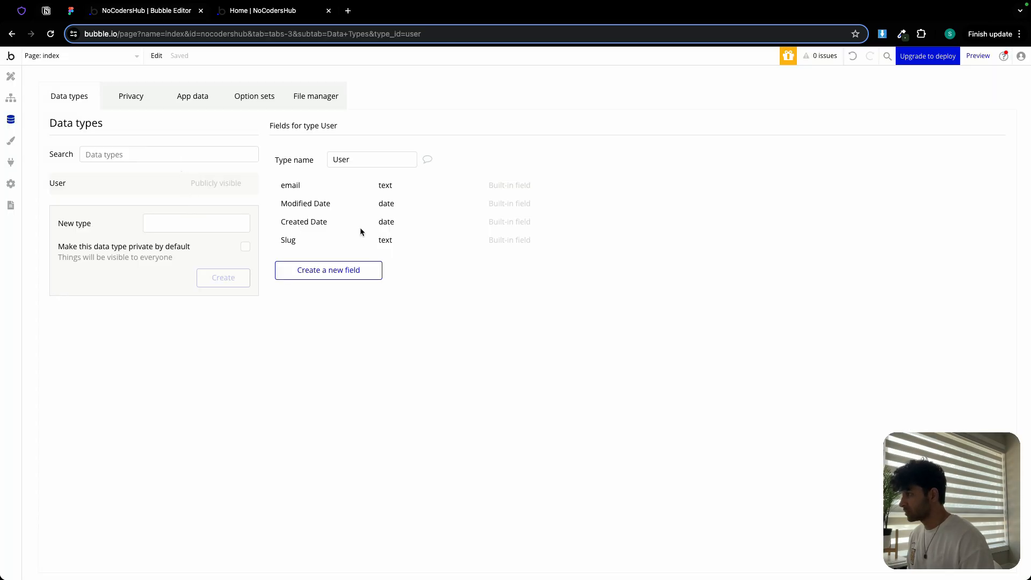
{"action": "left_click", "coordinate": [333, 269]}
{"action": "key", "text": "ctrl+v"}
{"action": "left_click", "coordinate": [535, 151]}
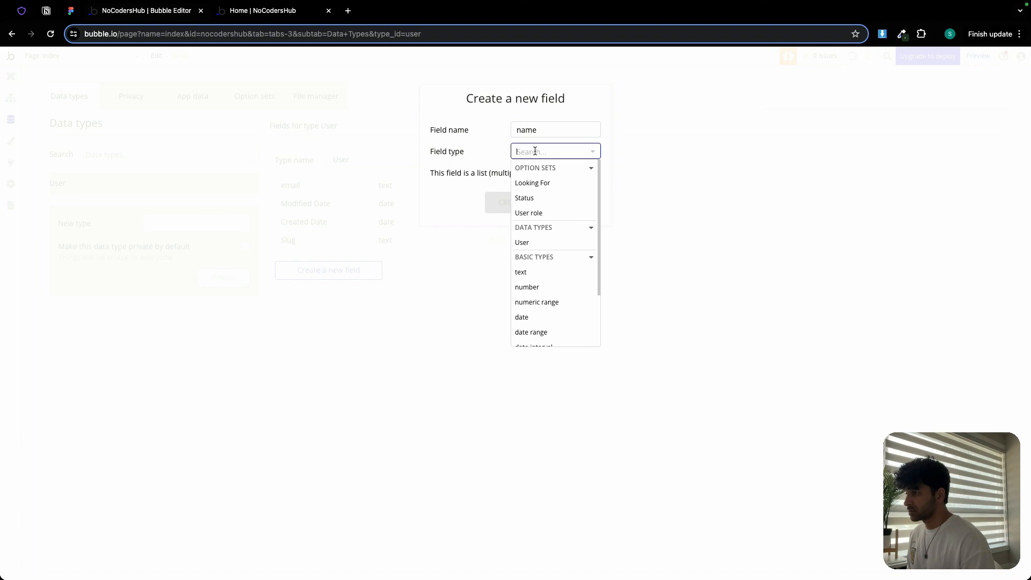
{"action": "left_click", "coordinate": [543, 274]}
{"action": "left_click", "coordinate": [509, 208]}
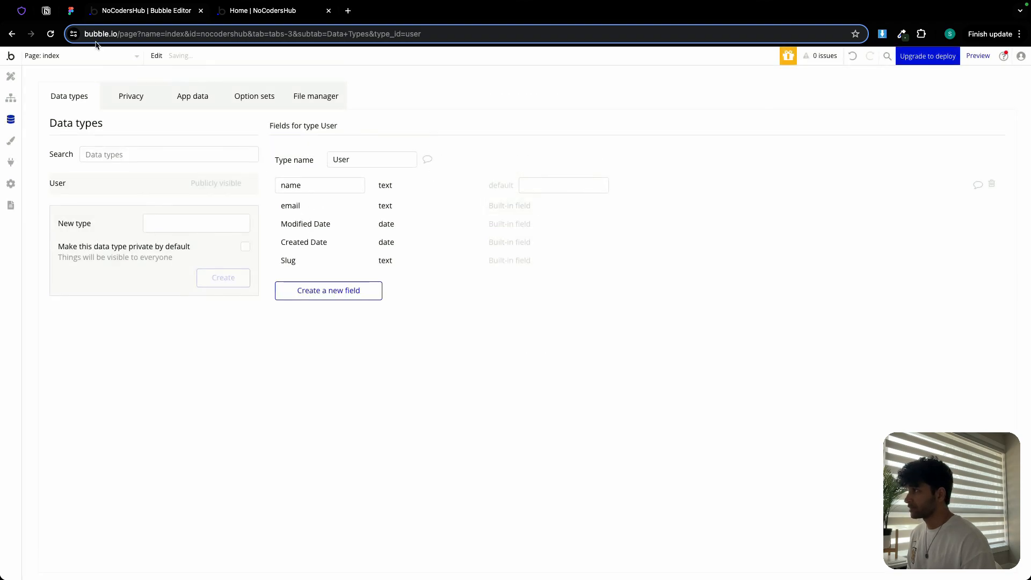
- Copy 'avatar' from the plan and add it to the User type as an image field
{"action": "left_click", "coordinate": [47, 11]}
{"action": "double_click", "coordinate": [349, 293]}
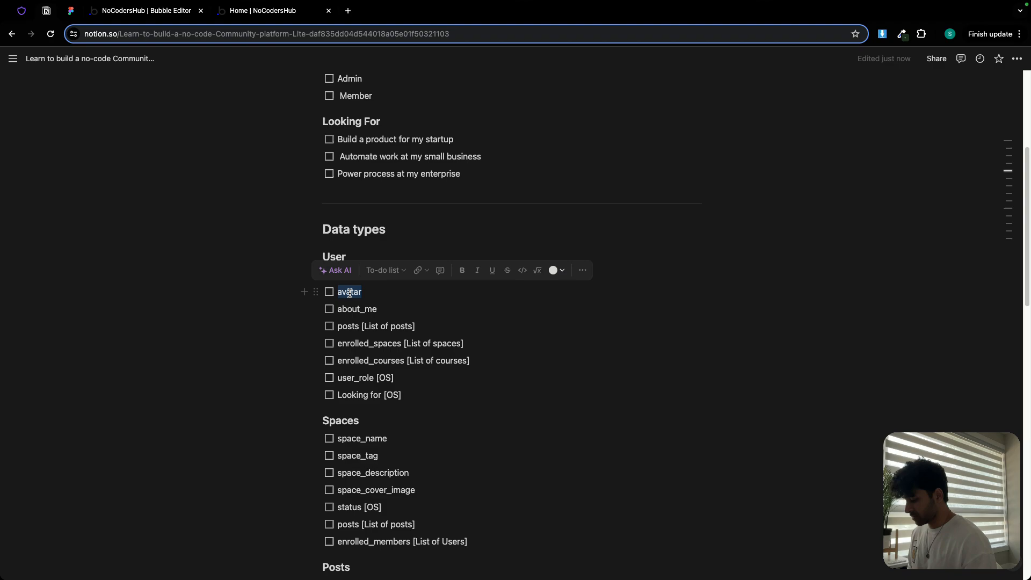
{"action": "left_click", "coordinate": [169, 17]}
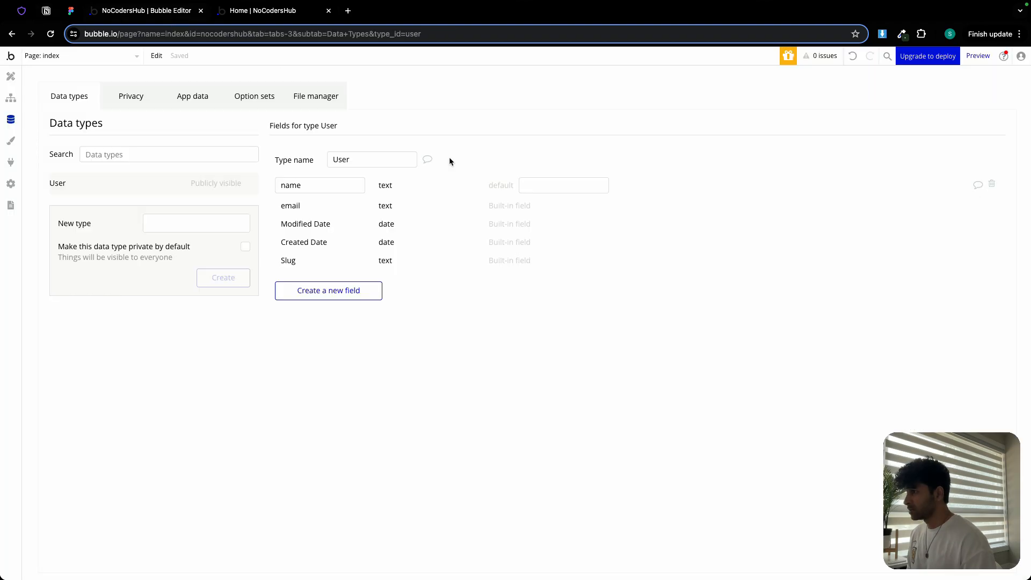
{"action": "left_click", "coordinate": [341, 291]}
{"action": "key", "text": "super+v"}
{"action": "left_click", "coordinate": [526, 156]}
{"action": "type", "text": "im"}
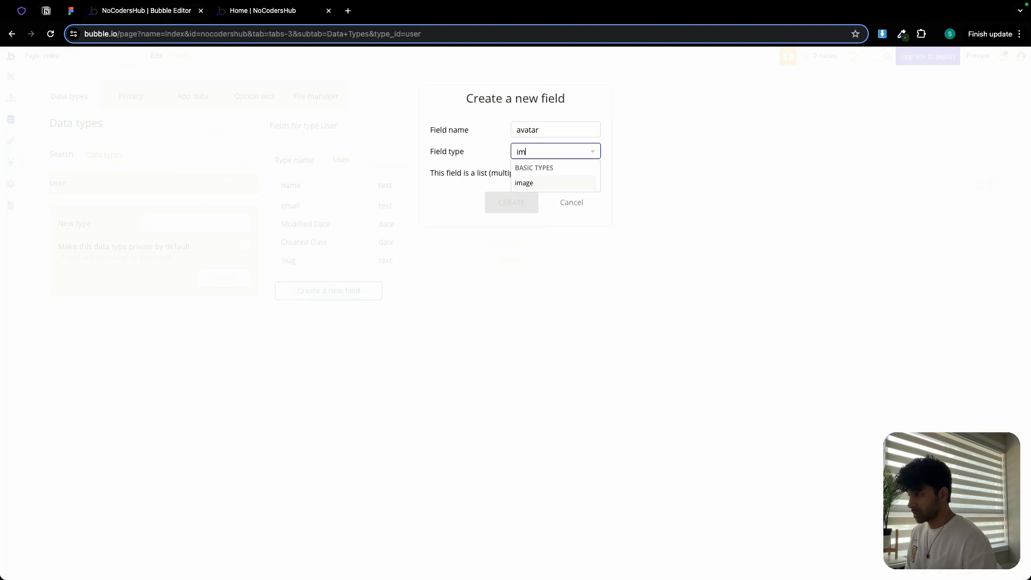
{"action": "left_click", "coordinate": [550, 182]}
{"action": "left_click", "coordinate": [520, 202]}
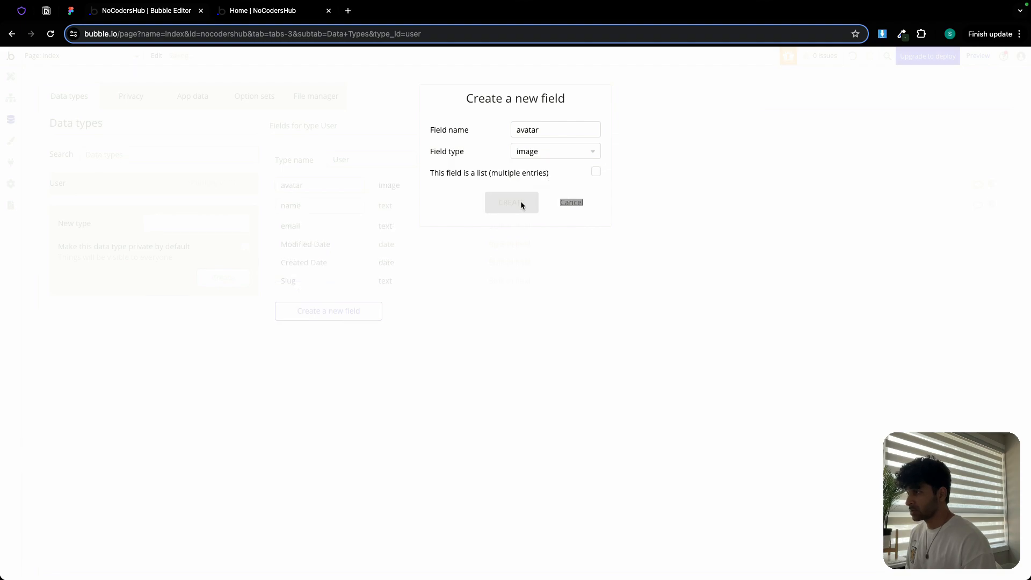
- Copy 'about_me' from the plan and add it to the User type as a text field
{"action": "left_click", "coordinate": [47, 10]}
{"action": "double_click", "coordinate": [348, 308]}
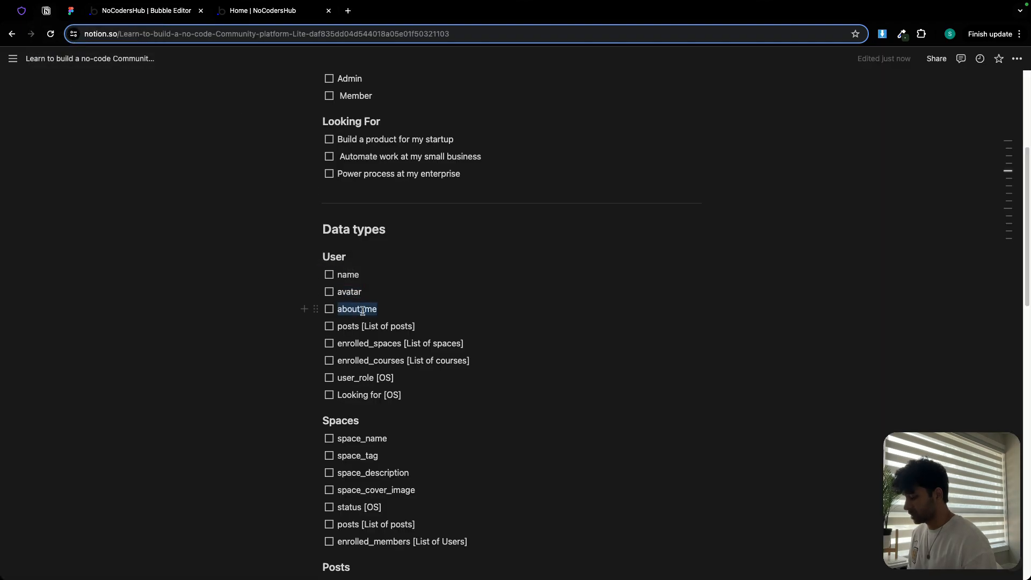
{"action": "left_click", "coordinate": [148, 10]}
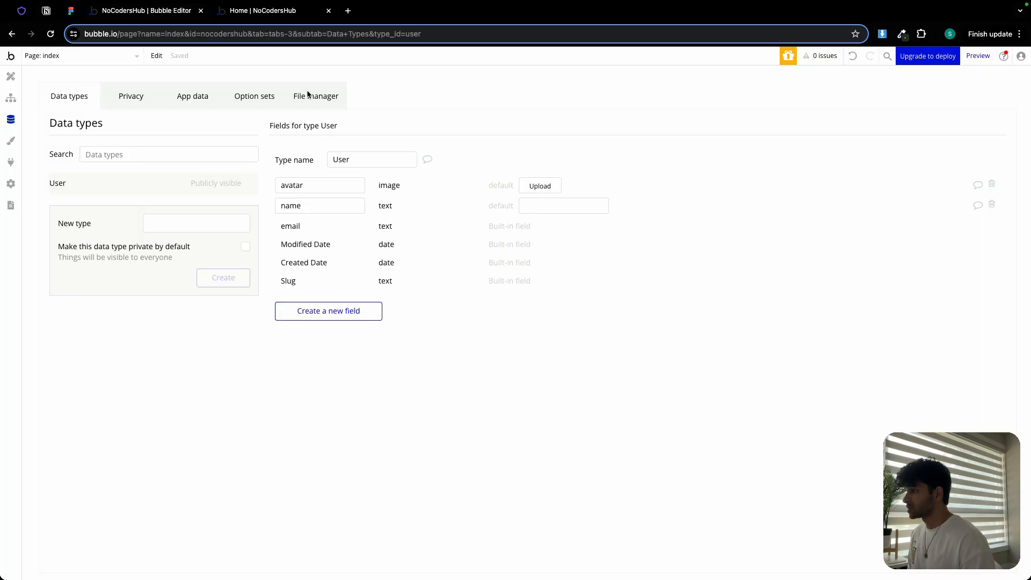
{"action": "left_click", "coordinate": [331, 316]}
{"action": "key", "text": "super+v"}
{"action": "left_click", "coordinate": [525, 153]}
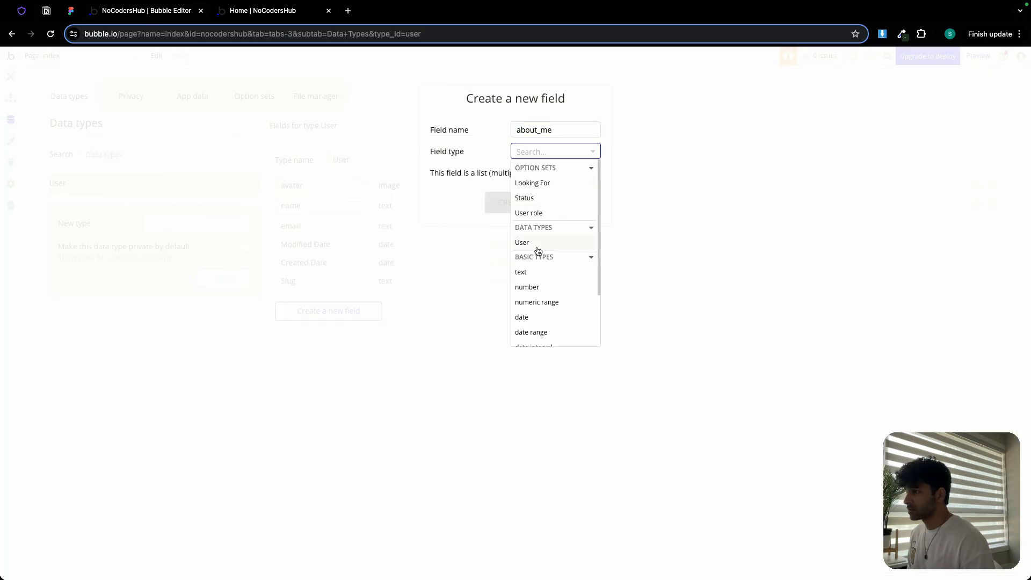
{"action": "left_click", "coordinate": [523, 271]}
{"action": "left_click", "coordinate": [506, 202]}
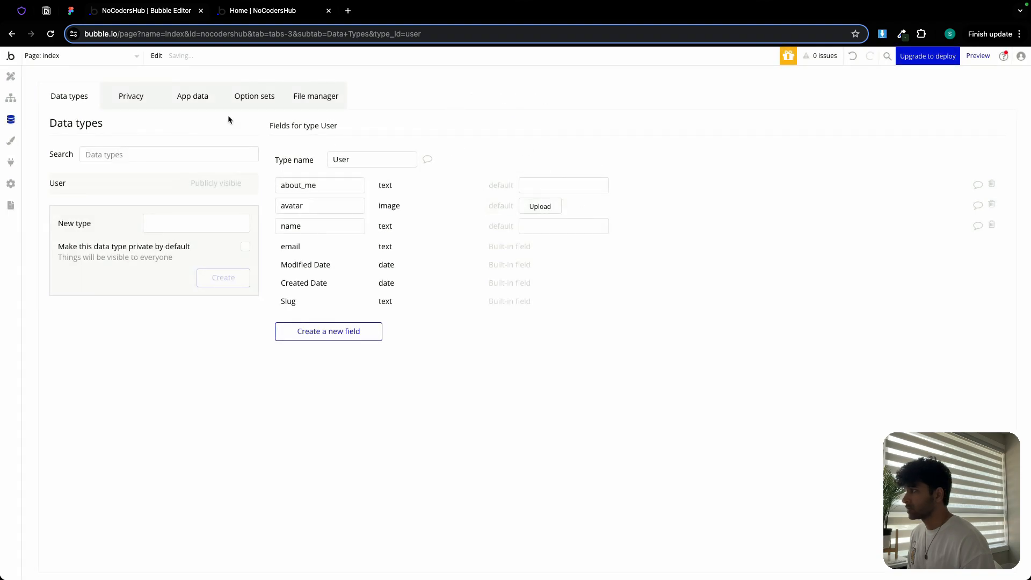
{"action": "left_click", "coordinate": [46, 10]}
{"action": "double_click", "coordinate": [342, 326]}
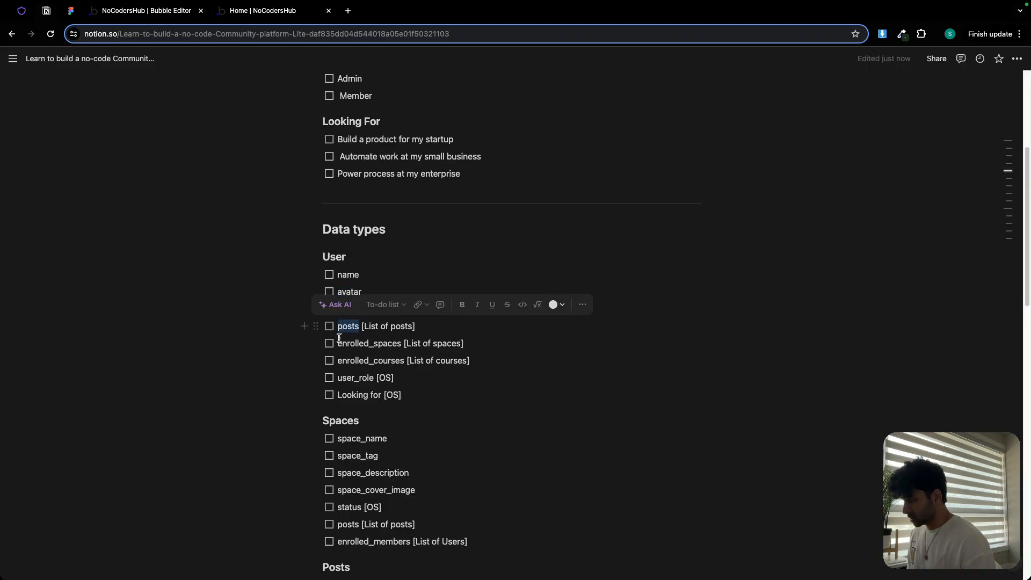
{"action": "left_click", "coordinate": [285, 335]}
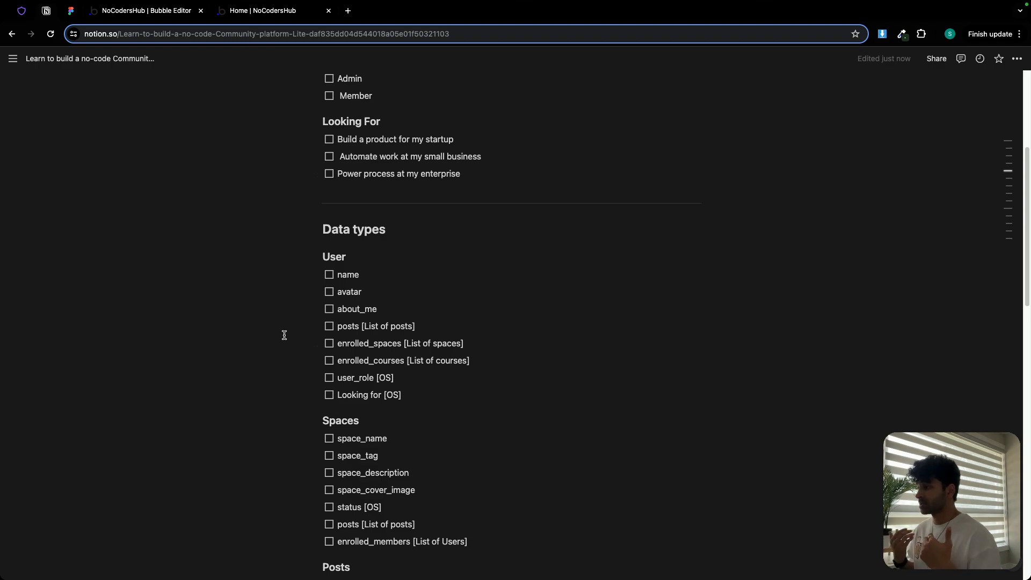
- Copy 'Spaces' from the plan and create it as a new data type
{"action": "double_click", "coordinate": [345, 421]}
{"action": "key", "text": "ctrl+c"}
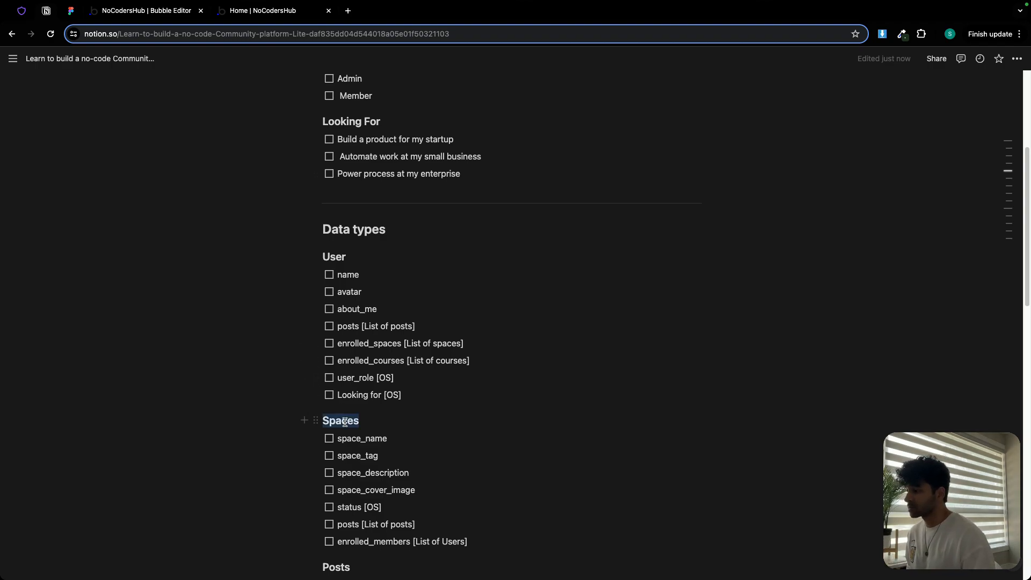
{"action": "left_click", "coordinate": [118, 13]}
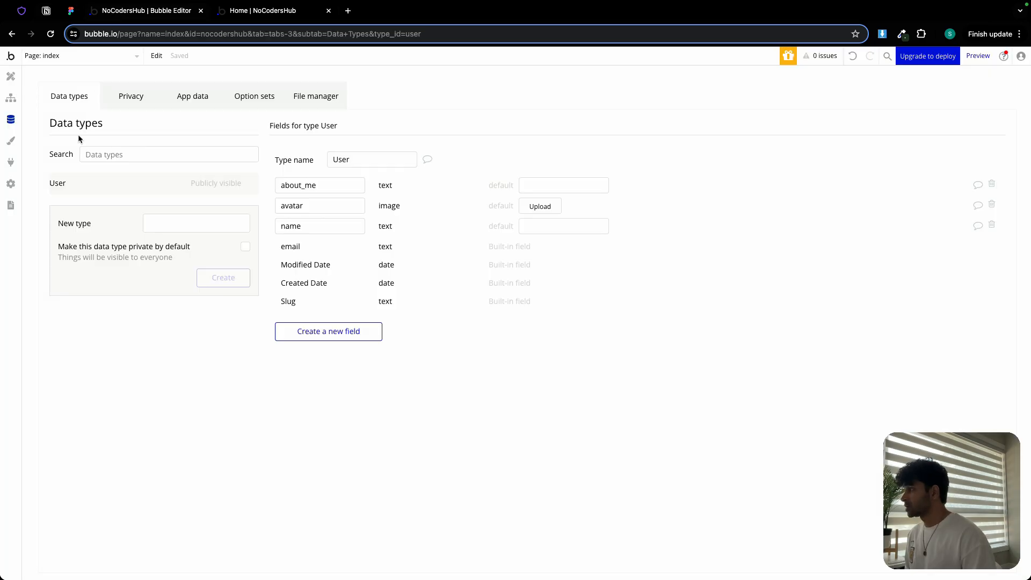
{"action": "left_click", "coordinate": [174, 214]}
{"action": "key", "text": "ctrl+v"}
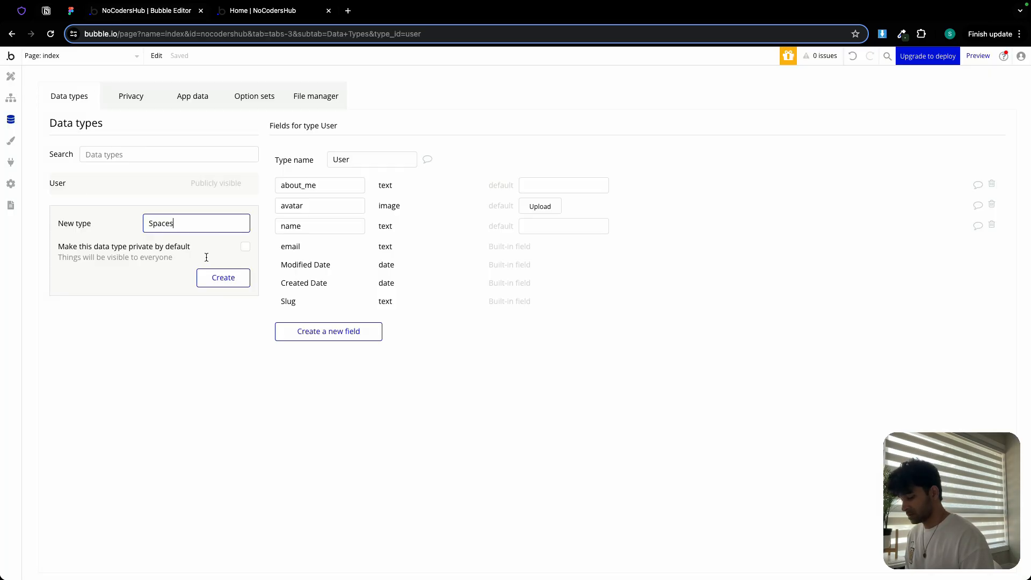
{"action": "left_click", "coordinate": [226, 277]}
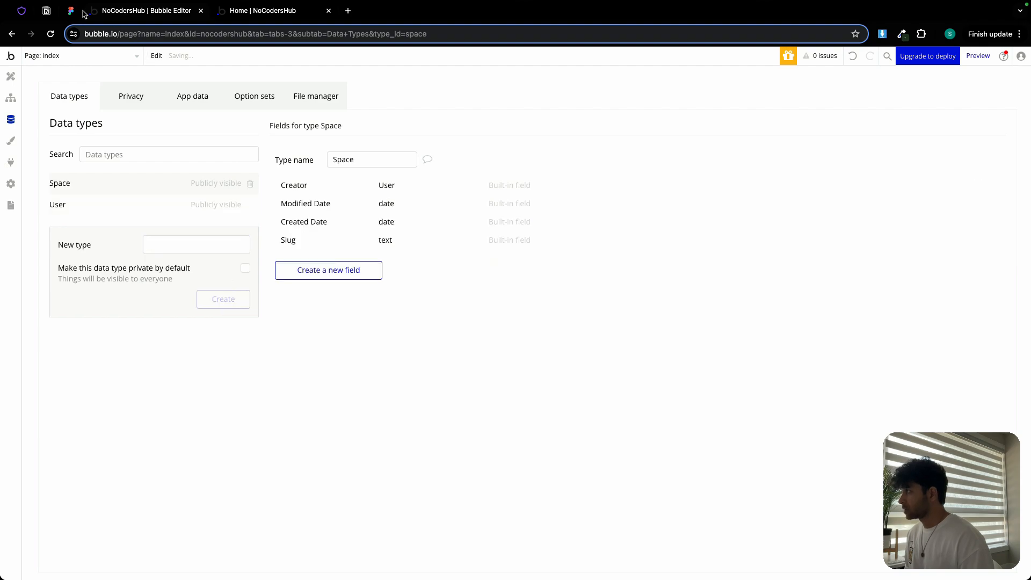
- Copy 'Posts' from the plan and create it as a new data type
{"action": "left_click", "coordinate": [46, 11]}
{"action": "scroll", "coordinate": [385, 327], "scroll_direction": "down", "scroll_amount": 2}
{"action": "double_click", "coordinate": [334, 354]}
{"action": "key", "text": "ctrl+c"}
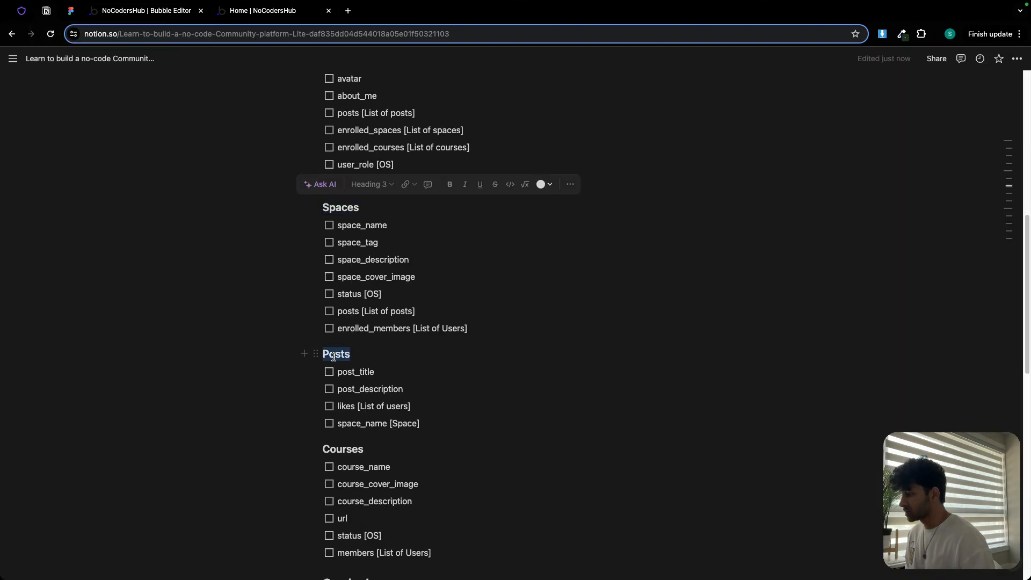
{"action": "left_click", "coordinate": [138, 10]}
{"action": "left_click", "coordinate": [180, 245]}
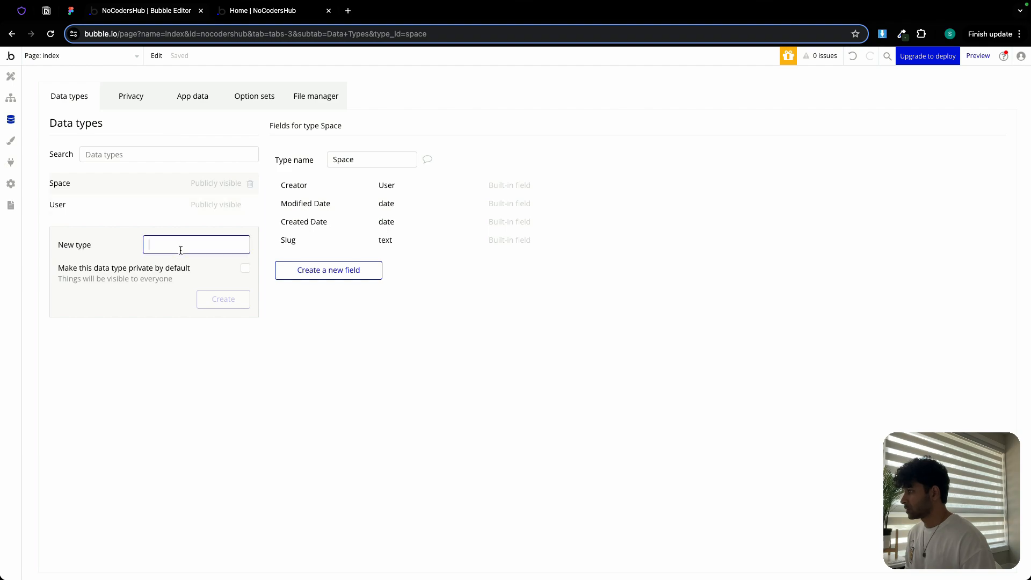
{"action": "key", "text": "ctrl+v"}
{"action": "left_click", "coordinate": [217, 299]}
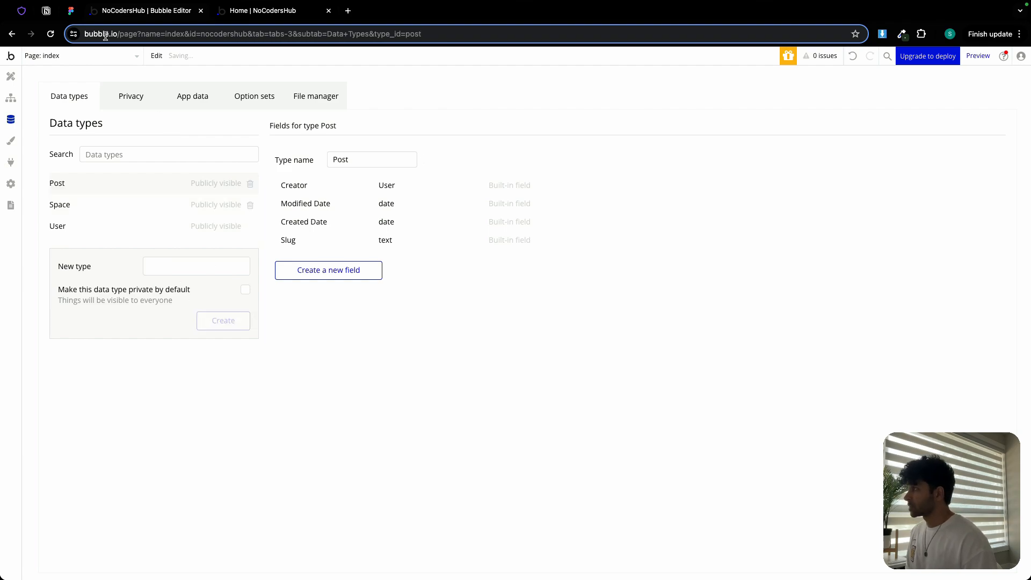
- Copy the Courses heading from the plan and create a new data type named Course
{"action": "left_click", "coordinate": [46, 11]}
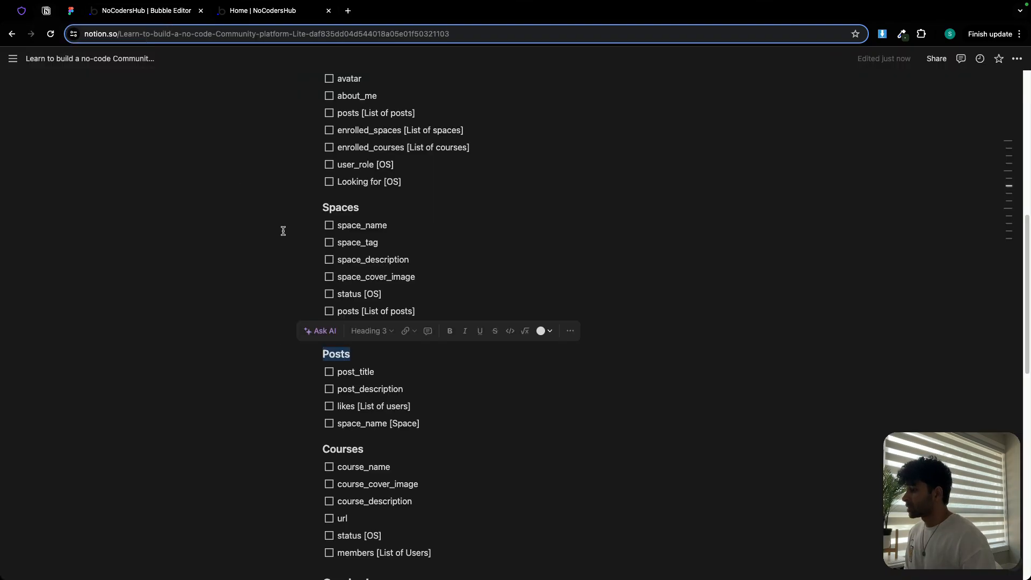
{"action": "double_click", "coordinate": [342, 450]}
{"action": "key", "text": "ctrl+c"}
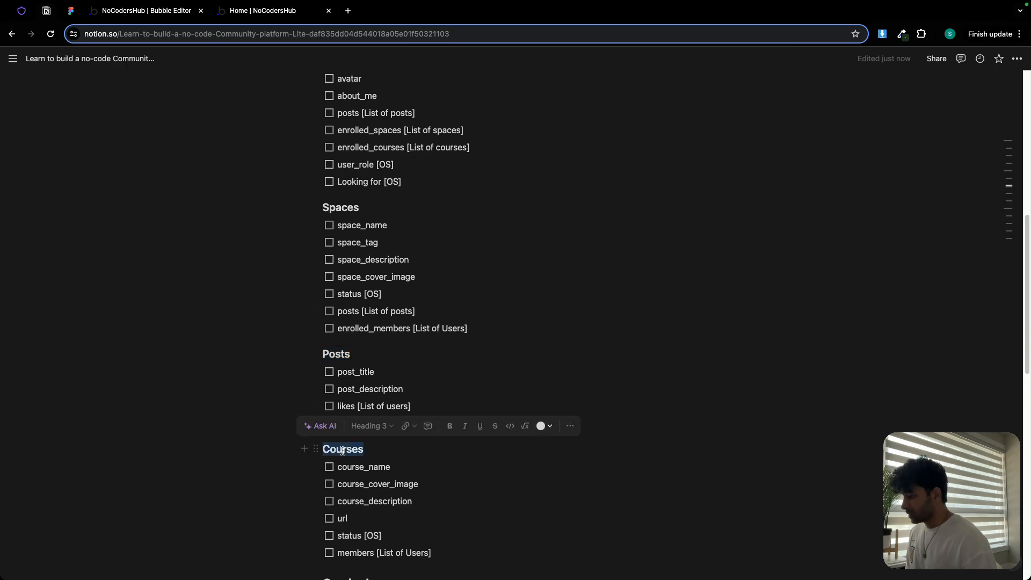
{"action": "left_click", "coordinate": [148, 10]}
{"action": "left_click", "coordinate": [183, 267]}
{"action": "key", "text": "ctrl+v"}
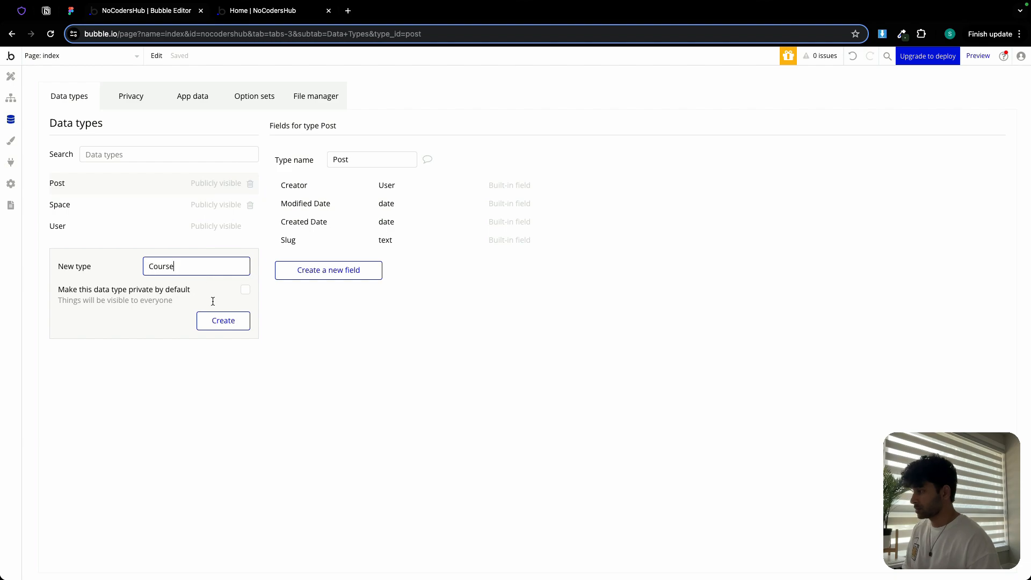
{"action": "left_click", "coordinate": [223, 321]}
- Review the planned data types in Notion and reopen the User data type in Bubble
{"action": "left_click", "coordinate": [70, 11]}
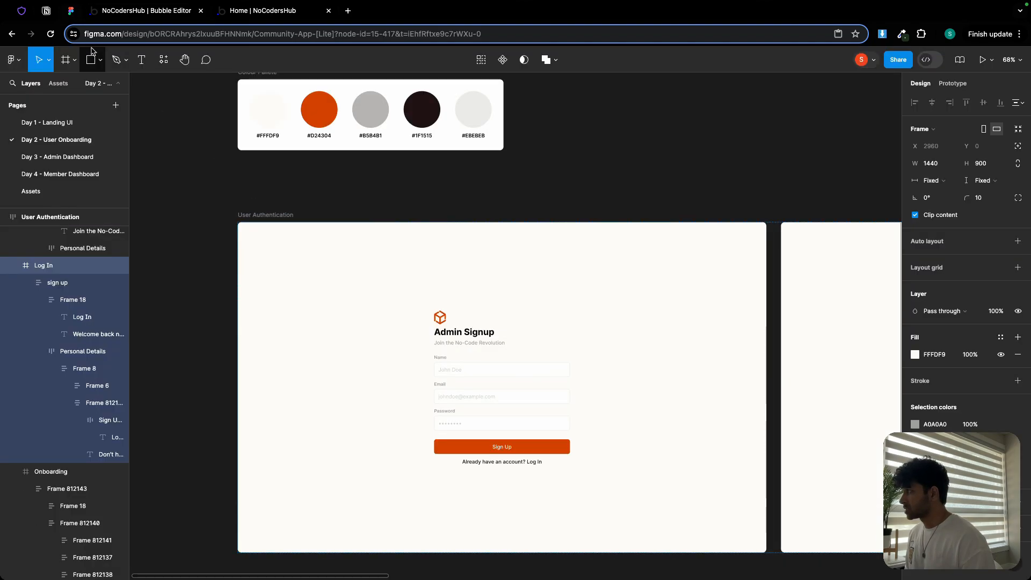
{"action": "left_click", "coordinate": [47, 11]}
{"action": "scroll", "coordinate": [376, 333], "scroll_direction": "down", "scroll_amount": 5}
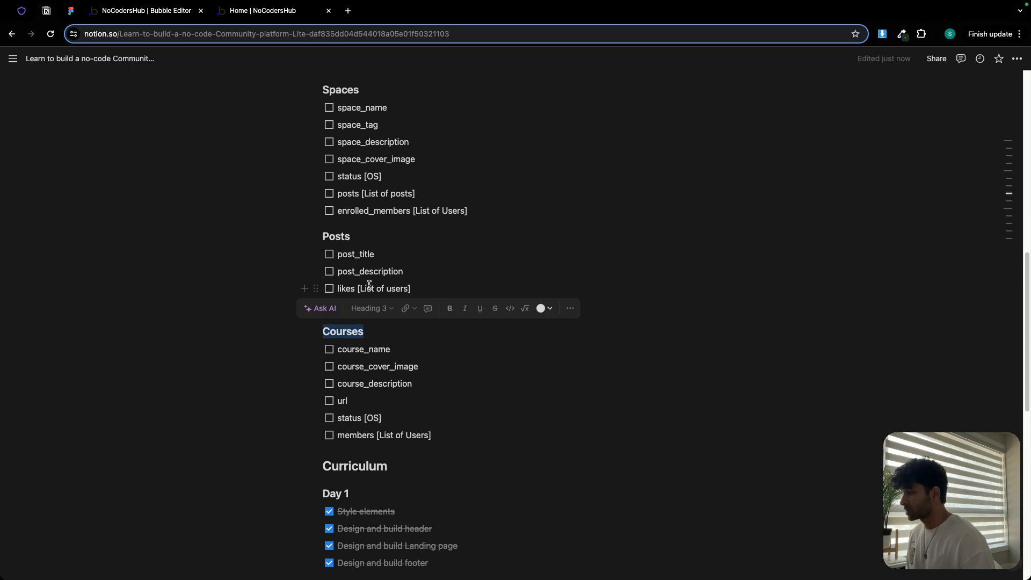
{"action": "scroll", "coordinate": [368, 285], "scroll_direction": "up", "scroll_amount": 5}
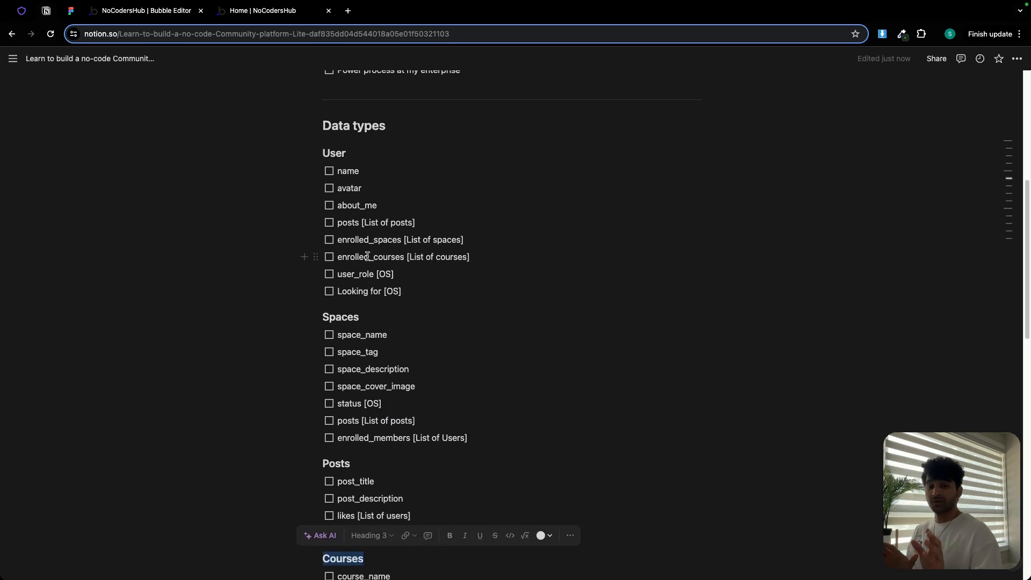
{"action": "left_click", "coordinate": [129, 13]}
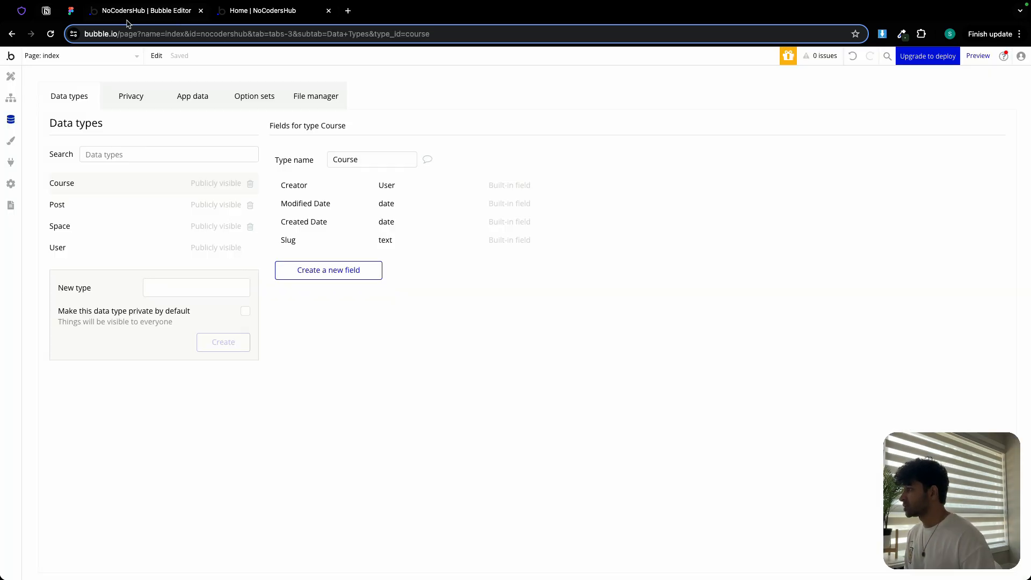
{"action": "left_click", "coordinate": [107, 252]}
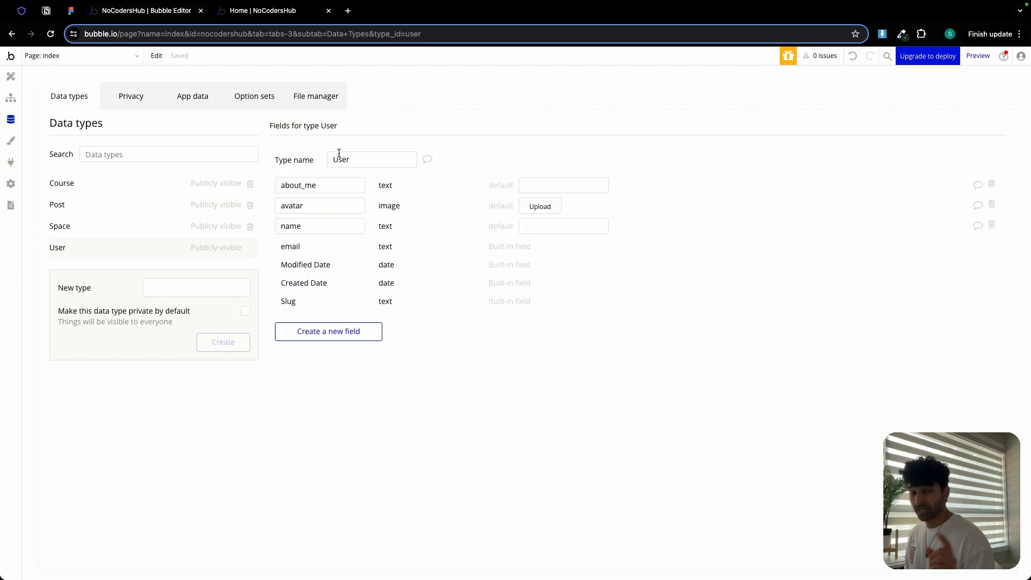
- Copy 'posts' from the plan and add it to User as a field that is a list of Post
{"action": "left_click", "coordinate": [46, 11]}
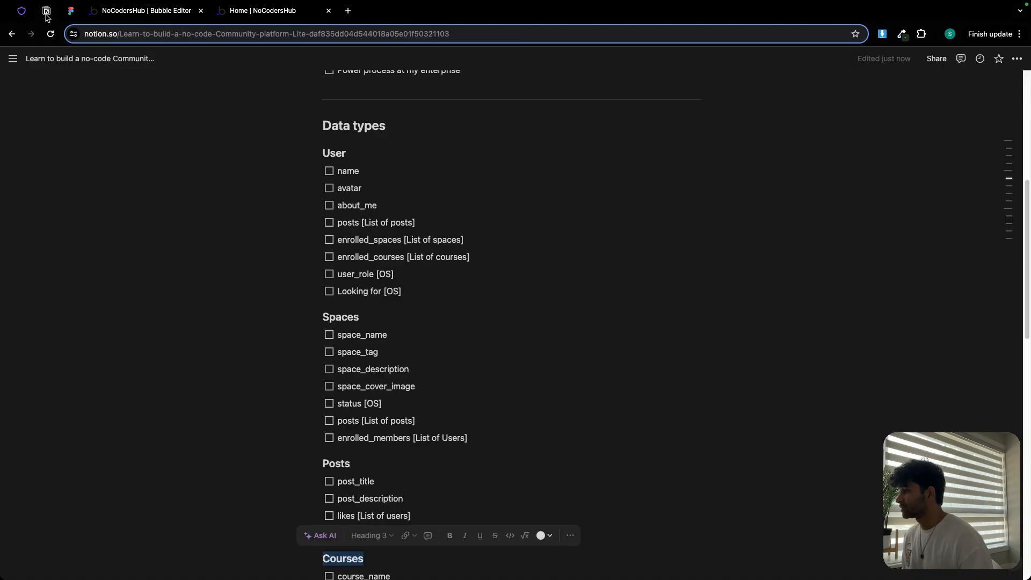
{"action": "double_click", "coordinate": [349, 223]}
{"action": "key", "text": "super+c"}
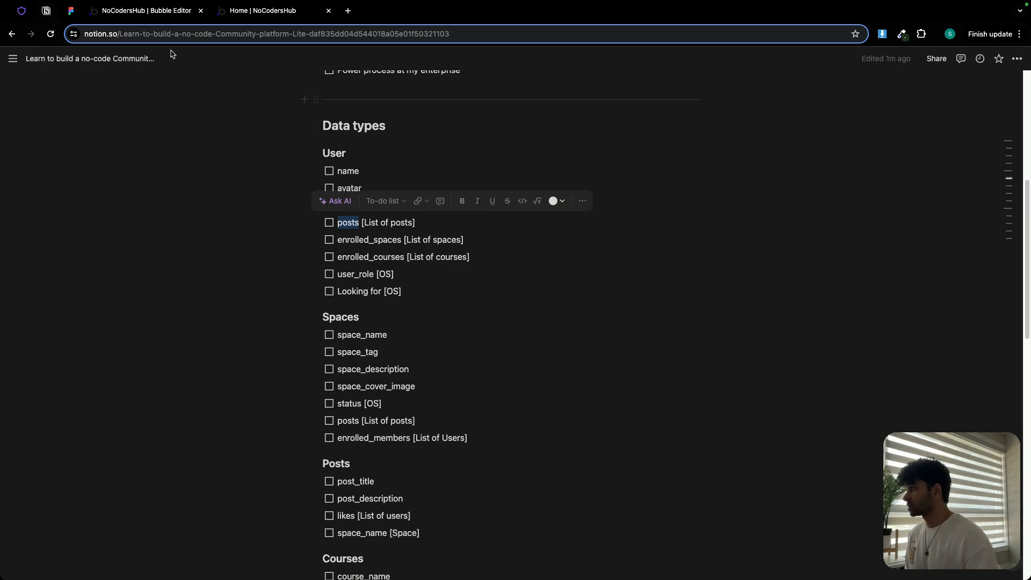
{"action": "left_click", "coordinate": [136, 17]}
{"action": "left_click", "coordinate": [351, 328]}
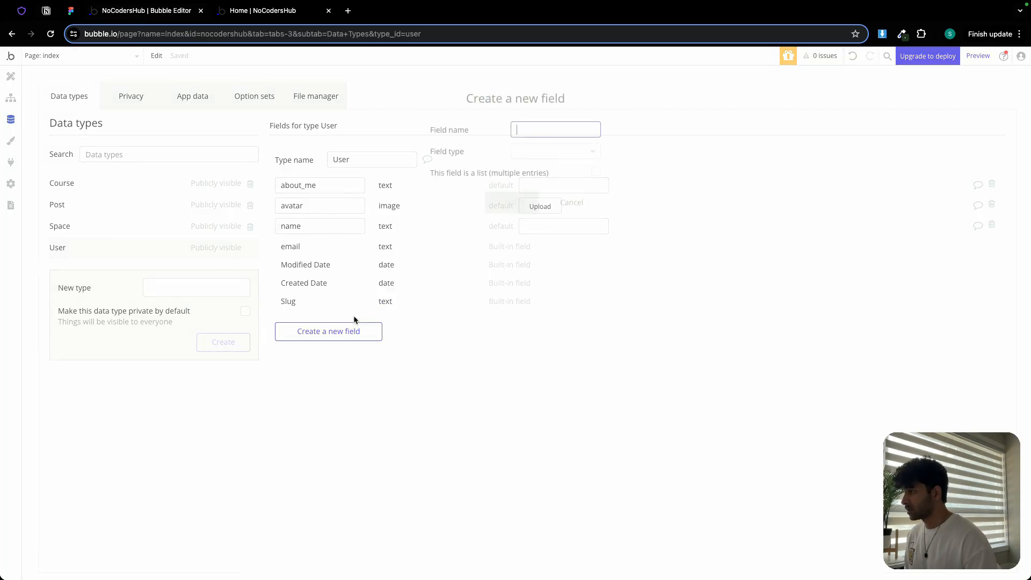
{"action": "key", "text": "super+v"}
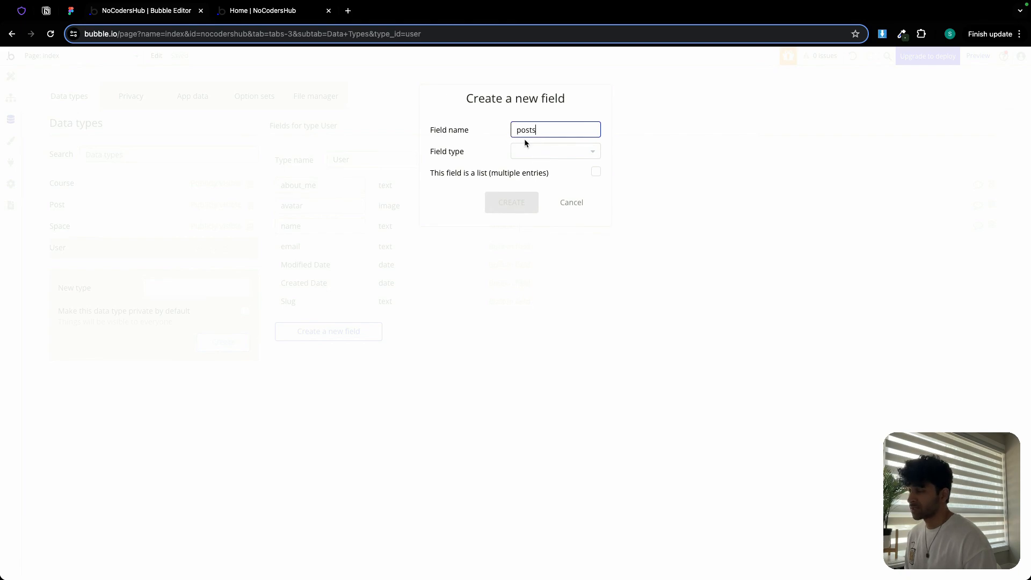
{"action": "left_click", "coordinate": [532, 151]}
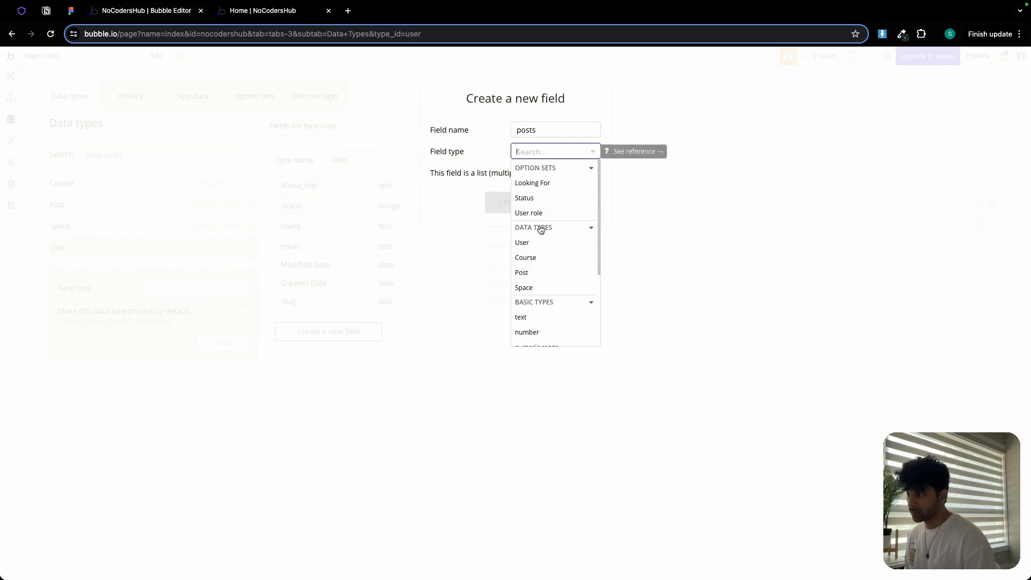
{"action": "left_click", "coordinate": [528, 273]}
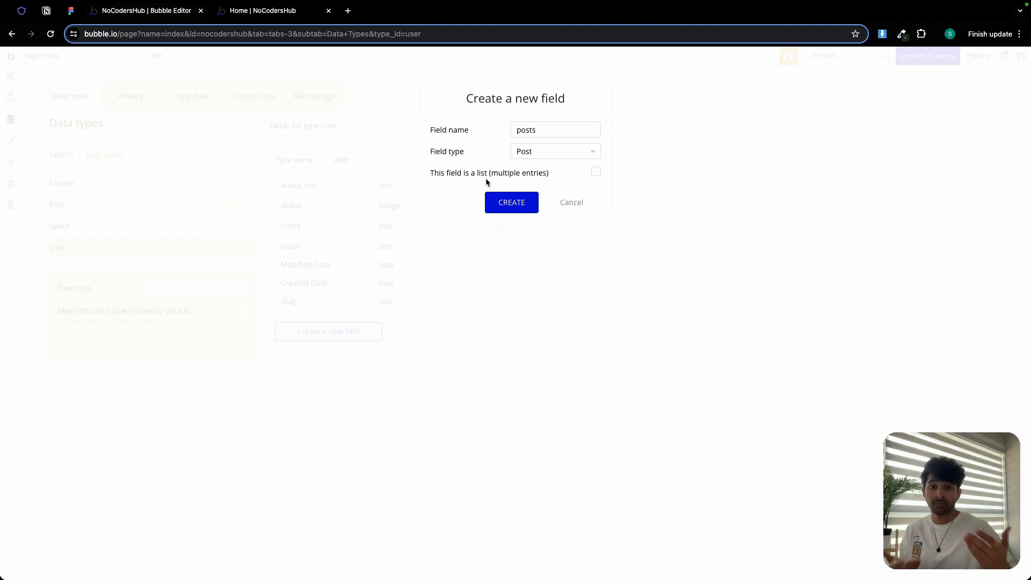
{"action": "left_click", "coordinate": [596, 173]}
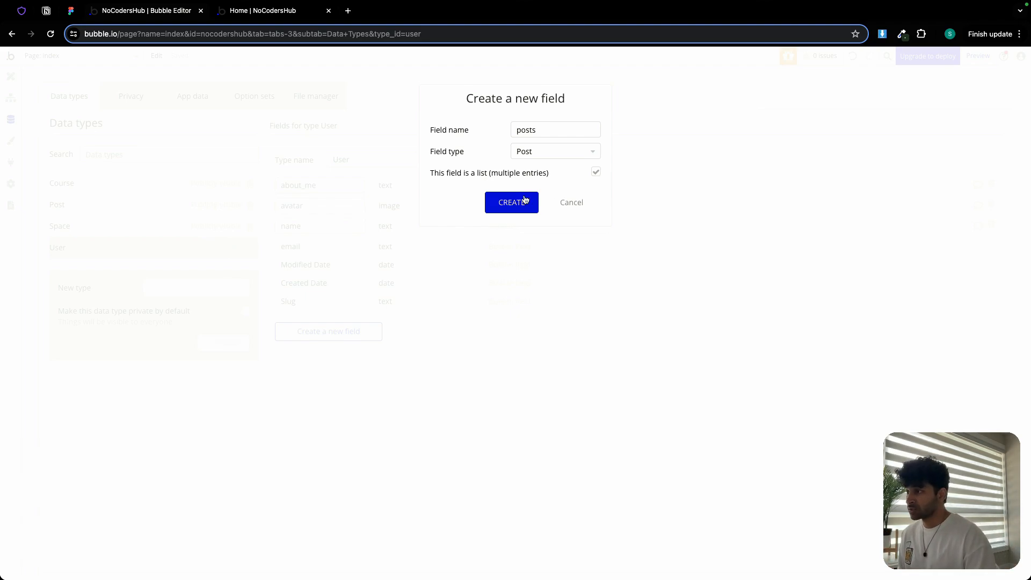
{"action": "left_click", "coordinate": [523, 200]}
- Copy 'enrolled_spaces' from the plan and add it to User as a field that is a list of Space
{"action": "left_click", "coordinate": [48, 11]}
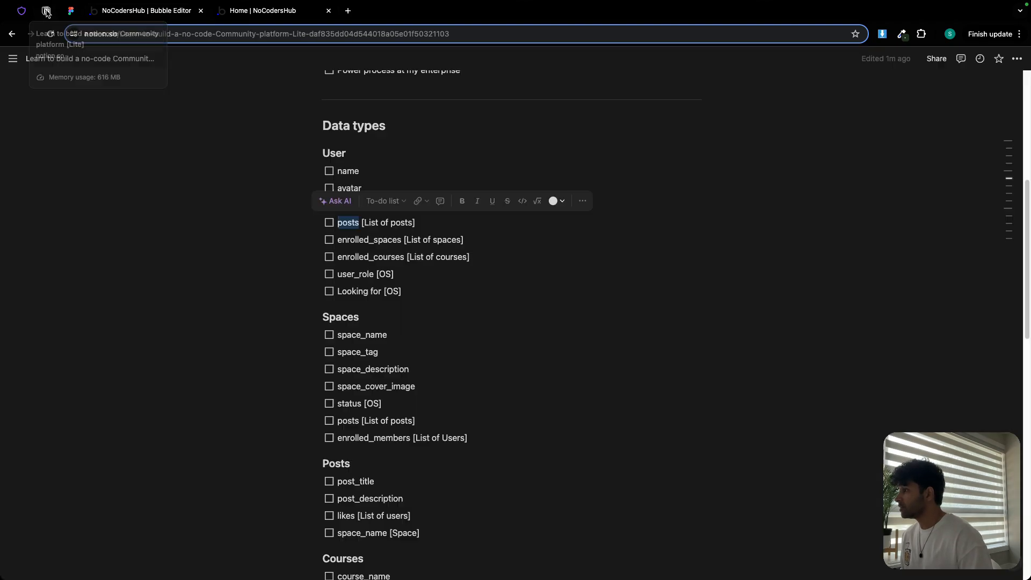
{"action": "double_click", "coordinate": [370, 241]}
{"action": "key", "text": "ctrl+c"}
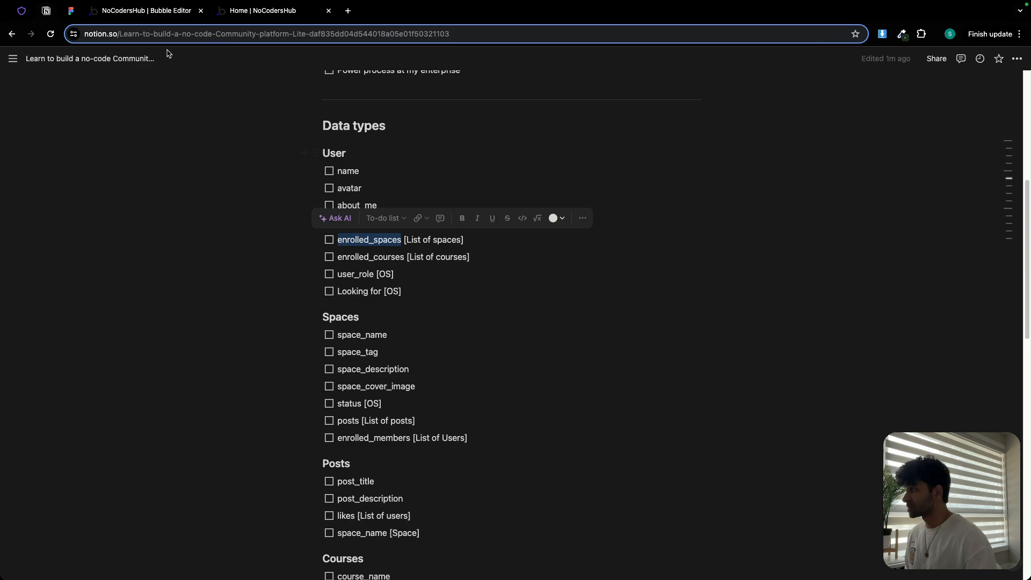
{"action": "left_click", "coordinate": [155, 10]}
{"action": "left_click", "coordinate": [348, 352]}
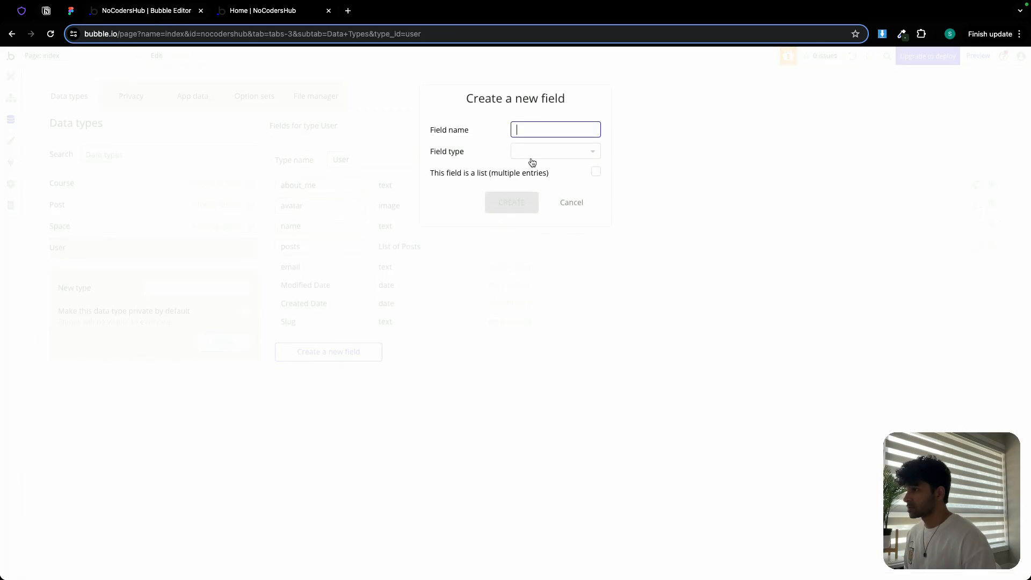
{"action": "key", "text": "ctrl+v"}
{"action": "left_click", "coordinate": [538, 151]}
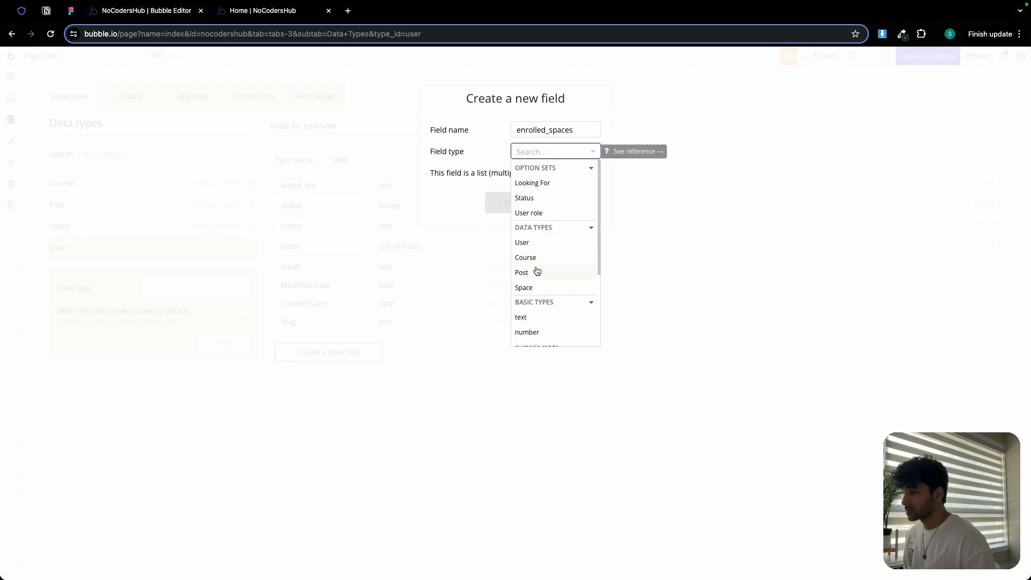
{"action": "left_click", "coordinate": [532, 287]}
{"action": "left_click", "coordinate": [596, 173]}
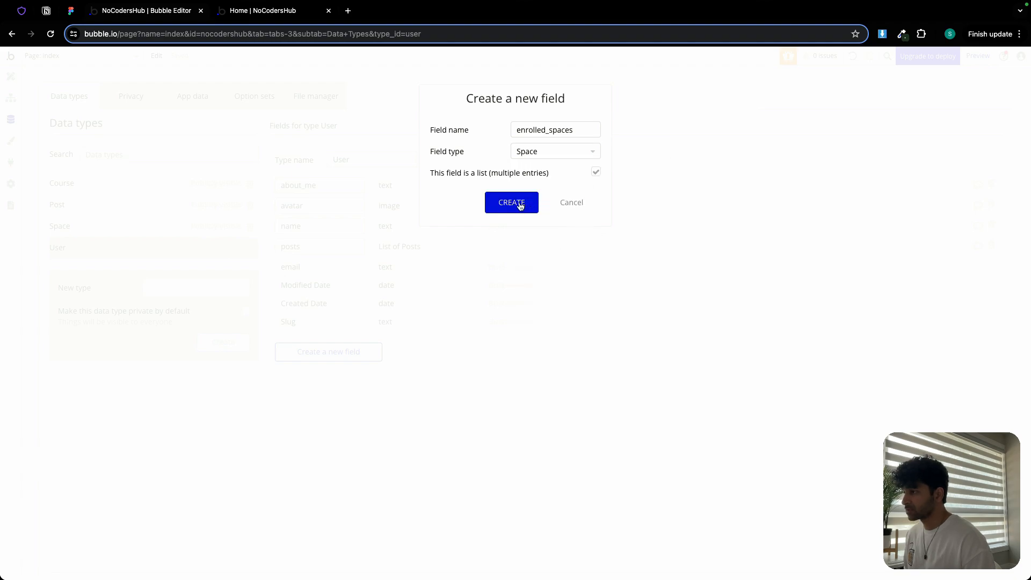
{"action": "left_click", "coordinate": [519, 206]}
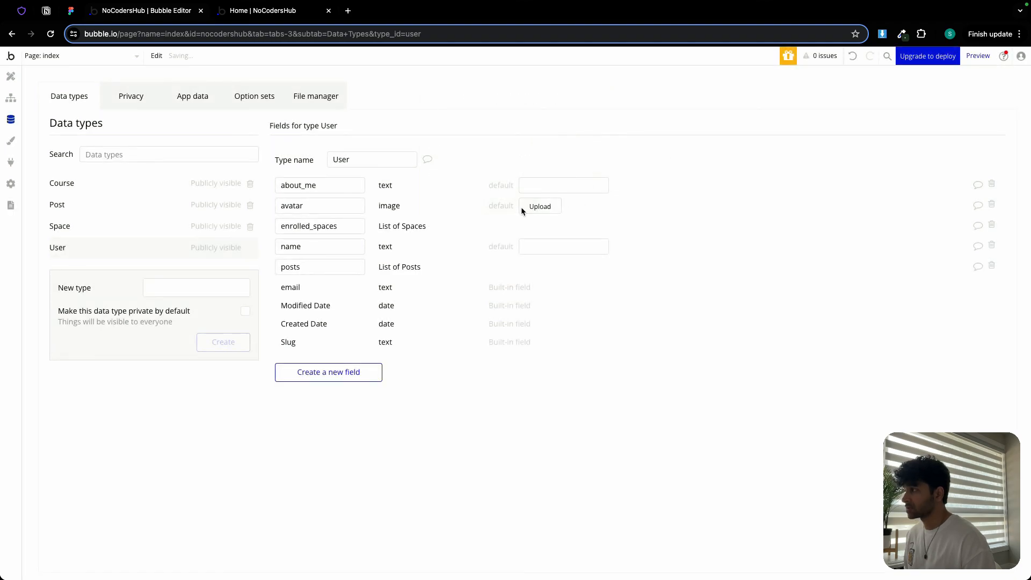
- Copy 'enrolled_courses' from the plan and add it to User as a field that is a list of Course
{"action": "left_click", "coordinate": [70, 11]}
{"action": "left_click", "coordinate": [46, 11]}
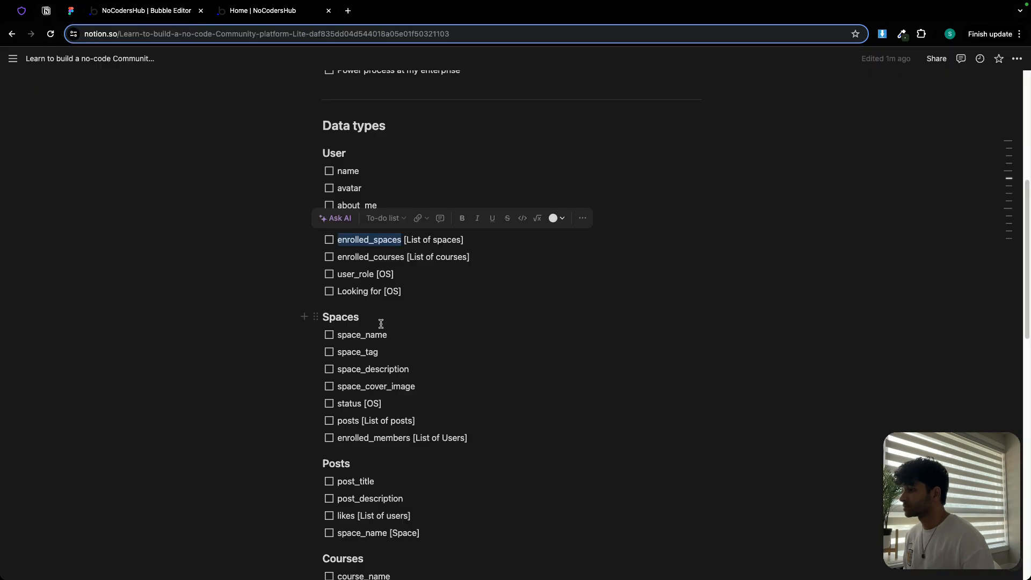
{"action": "double_click", "coordinate": [342, 259]}
{"action": "key", "text": "super+c"}
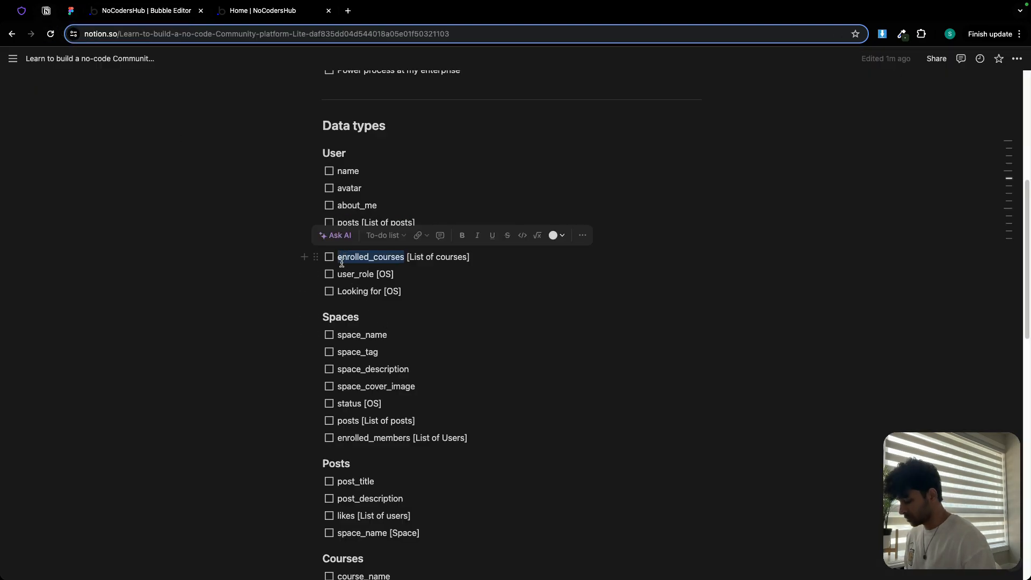
{"action": "left_click", "coordinate": [158, 10]}
{"action": "left_click", "coordinate": [343, 378]}
{"action": "key", "text": "super+v"}
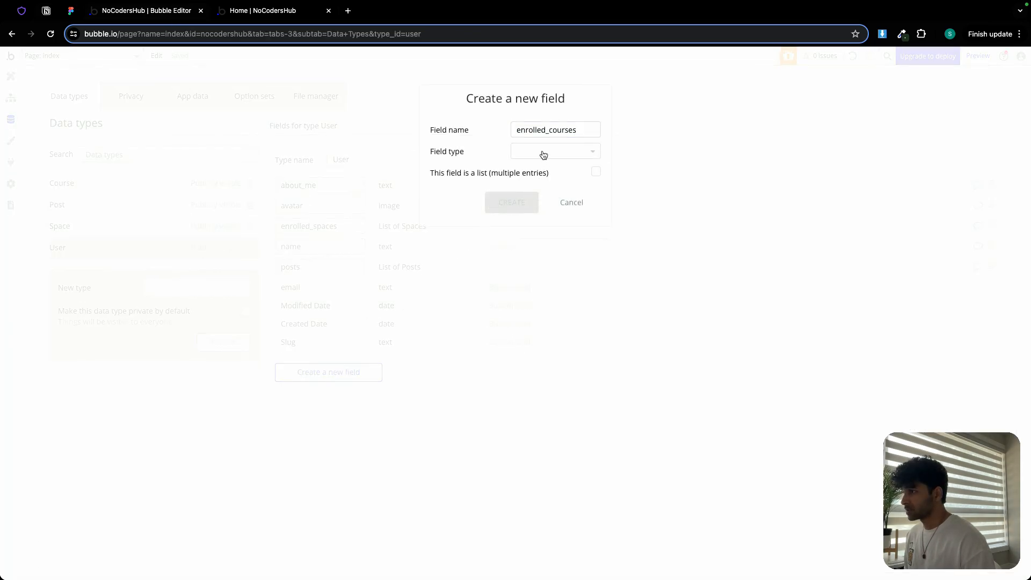
{"action": "left_click", "coordinate": [543, 154]}
{"action": "left_click", "coordinate": [541, 256]}
{"action": "left_click", "coordinate": [596, 172]}
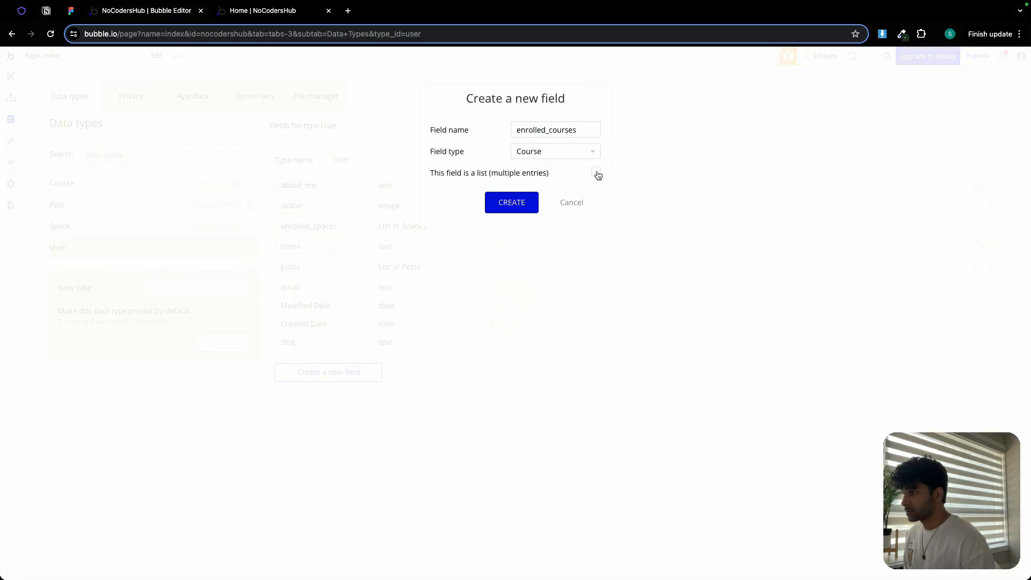
{"action": "left_click", "coordinate": [515, 202]}
- Copy 'user_role' from the plan and add it to User as a field of the User role option set
{"action": "left_click", "coordinate": [46, 10]}
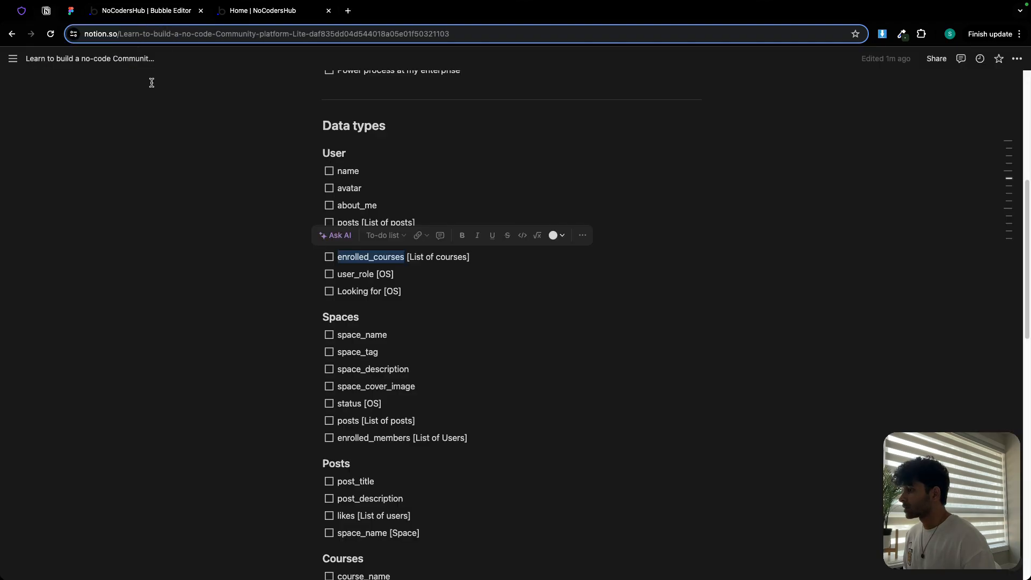
{"action": "double_click", "coordinate": [345, 273]}
{"action": "key", "text": "super+c"}
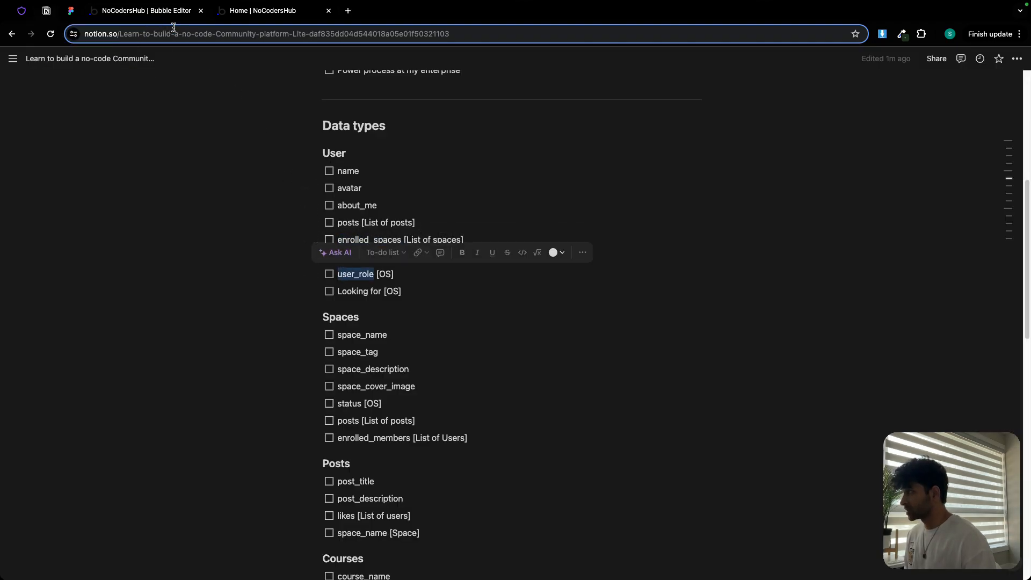
{"action": "left_click", "coordinate": [160, 13]}
{"action": "left_click", "coordinate": [359, 387]}
{"action": "key", "text": "super+v"}
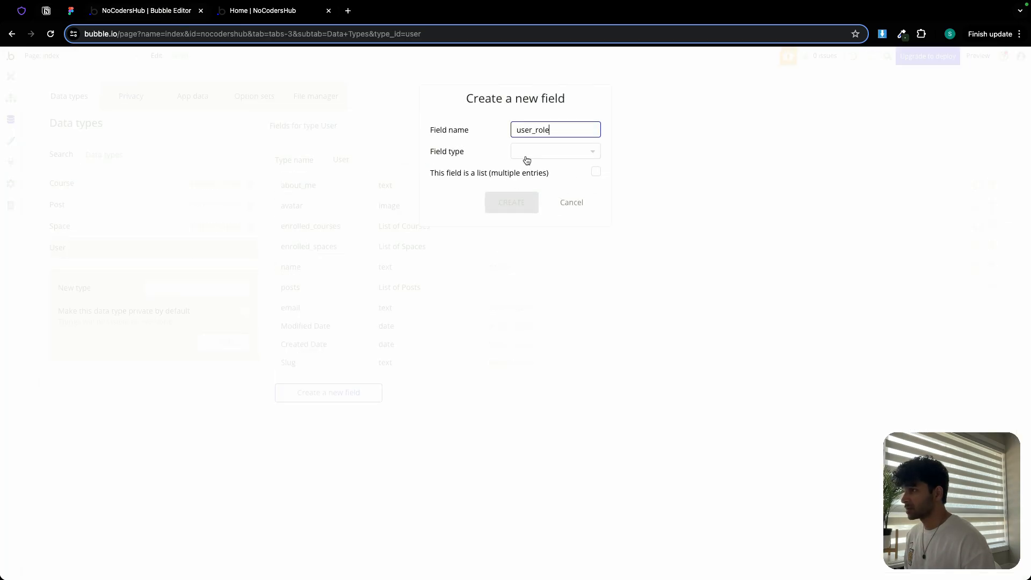
{"action": "left_click", "coordinate": [529, 152]}
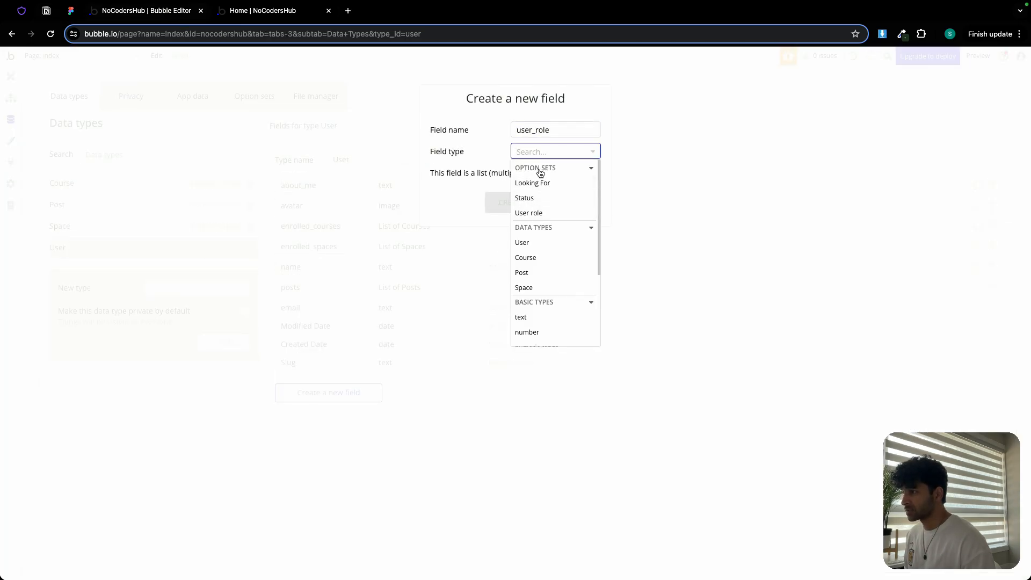
{"action": "left_click", "coordinate": [537, 214]}
{"action": "left_click", "coordinate": [510, 208]}
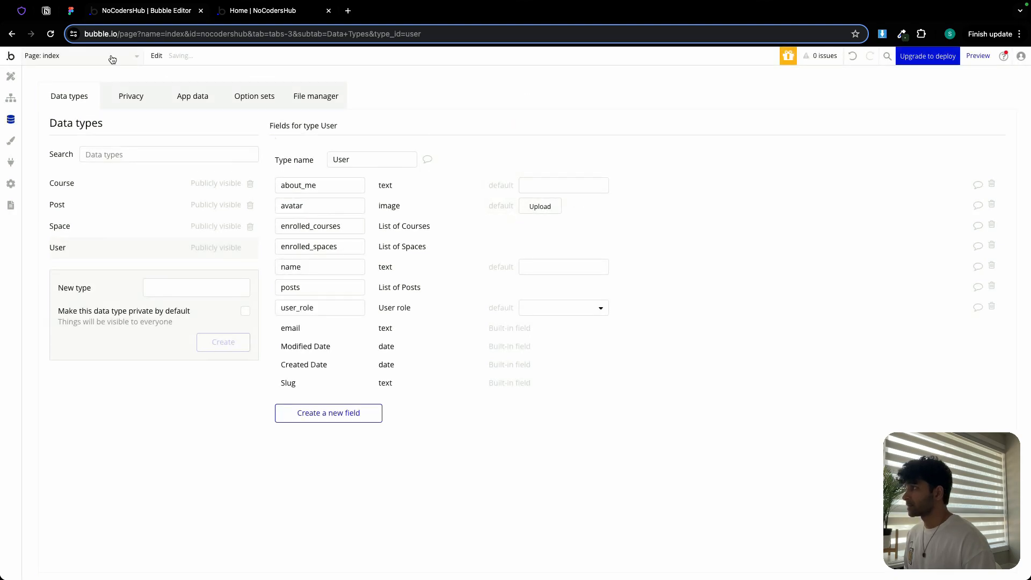
- Rename the plan's 'Looking for' entry to 'Looking_for' by replacing the space with an underscore
{"action": "left_click", "coordinate": [46, 11]}
{"action": "triple_click", "coordinate": [352, 292]}
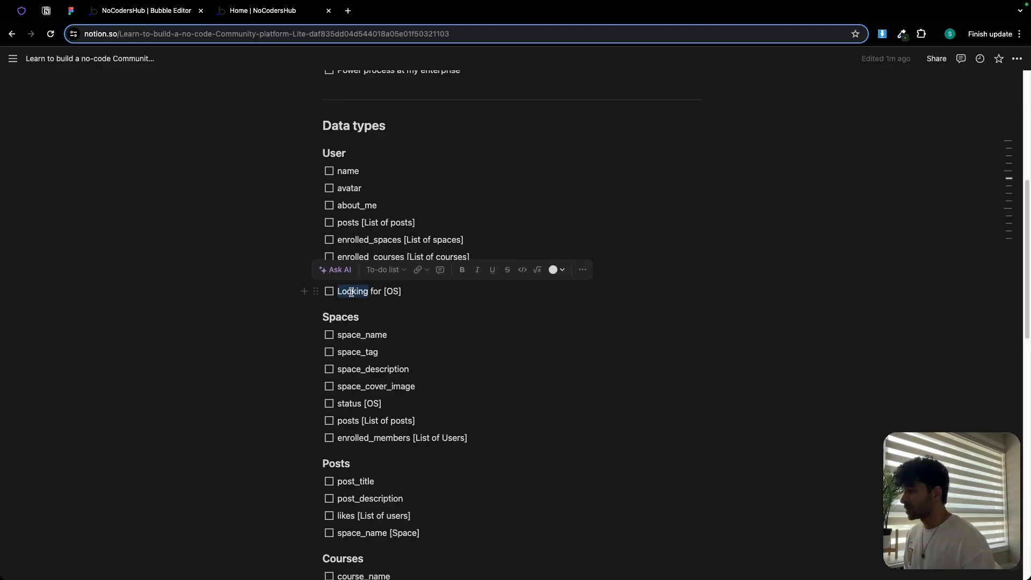
{"action": "double_click", "coordinate": [352, 292]}
{"action": "left_click_drag", "start_coordinate": [351, 293], "coordinate": [374, 291]}
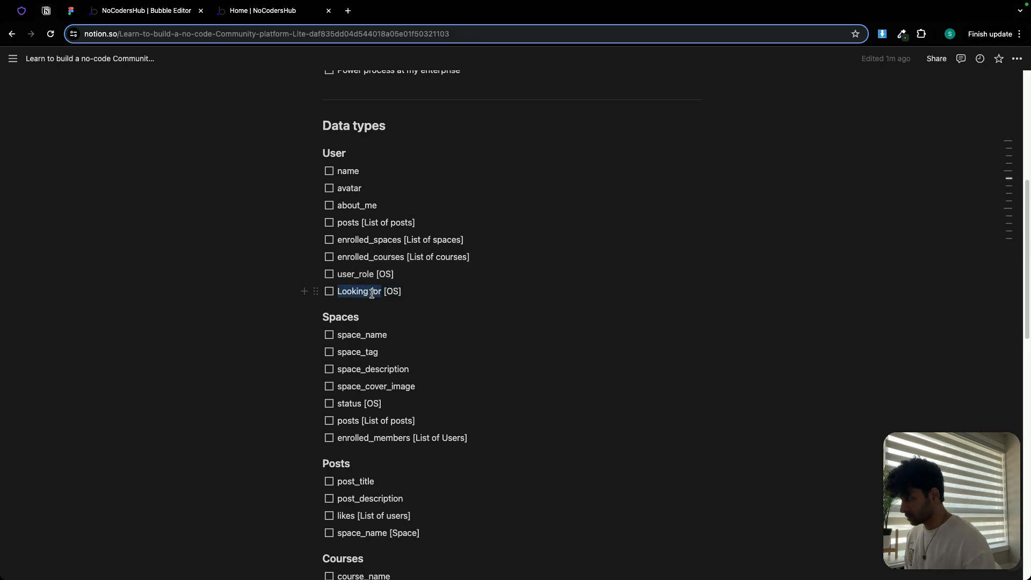
{"action": "left_click", "coordinate": [374, 304]}
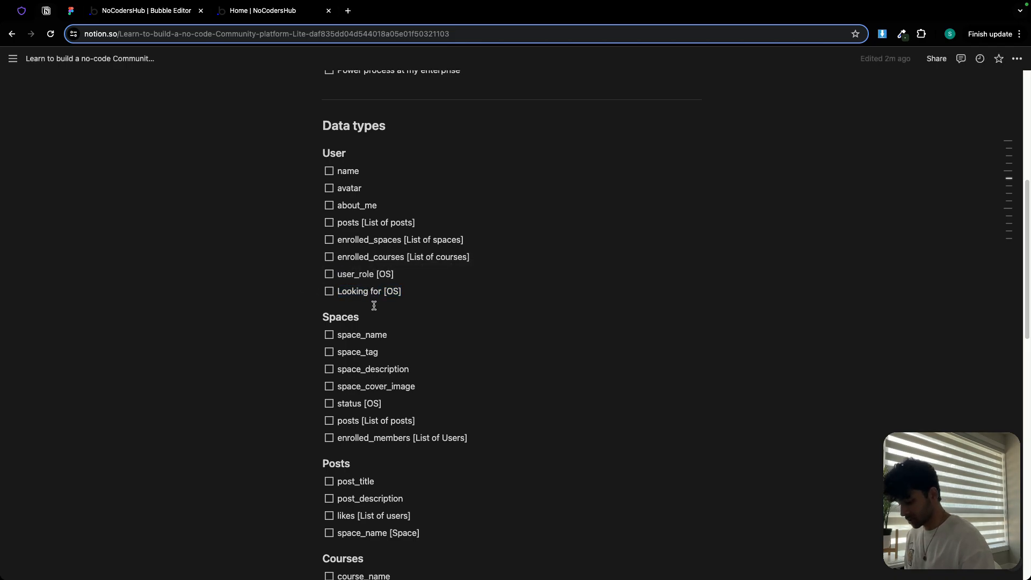
{"action": "key", "text": "BackSpace"}
{"action": "type", "text": "_"}
- Copy 'Looking_for' from the plan and add it to User as a field of the Looking For option set
{"action": "double_click", "coordinate": [350, 292]}
{"action": "key", "text": "super+c"}
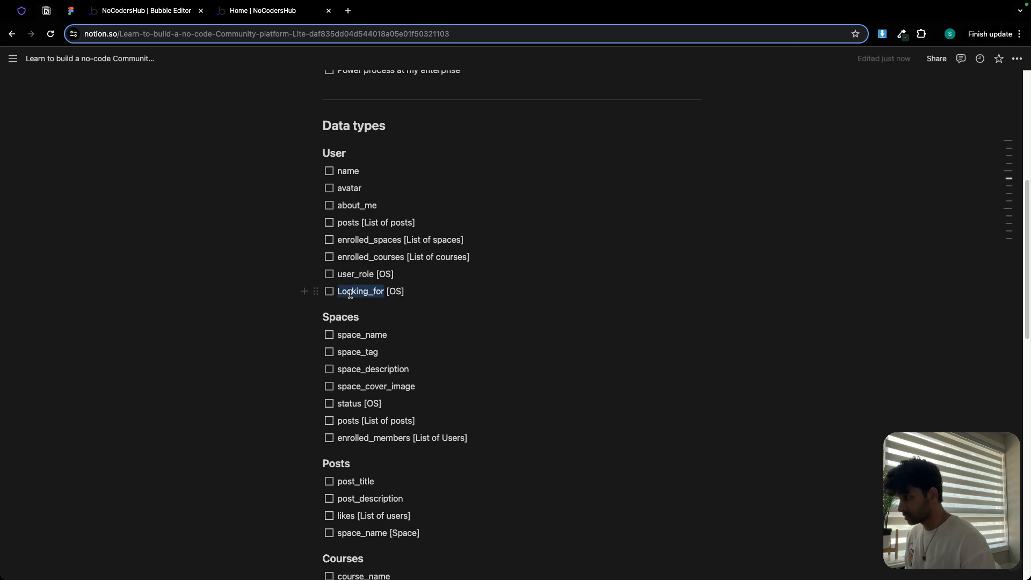
{"action": "left_click", "coordinate": [141, 10]}
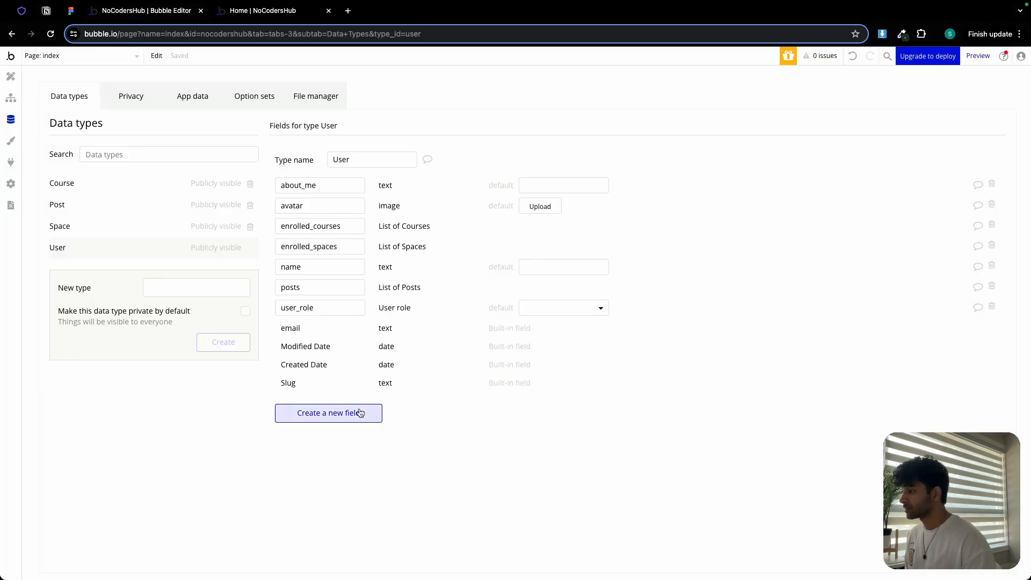
{"action": "left_click", "coordinate": [328, 412]}
{"action": "key", "text": "super+v"}
{"action": "left_click", "coordinate": [546, 154]}
{"action": "left_click", "coordinate": [544, 181]}
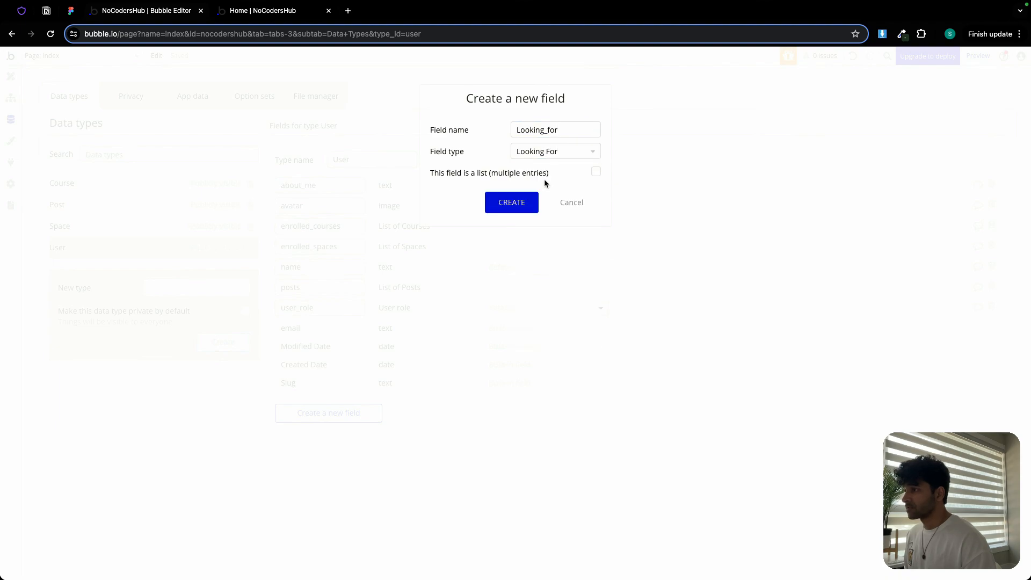
{"action": "left_click", "coordinate": [518, 204]}
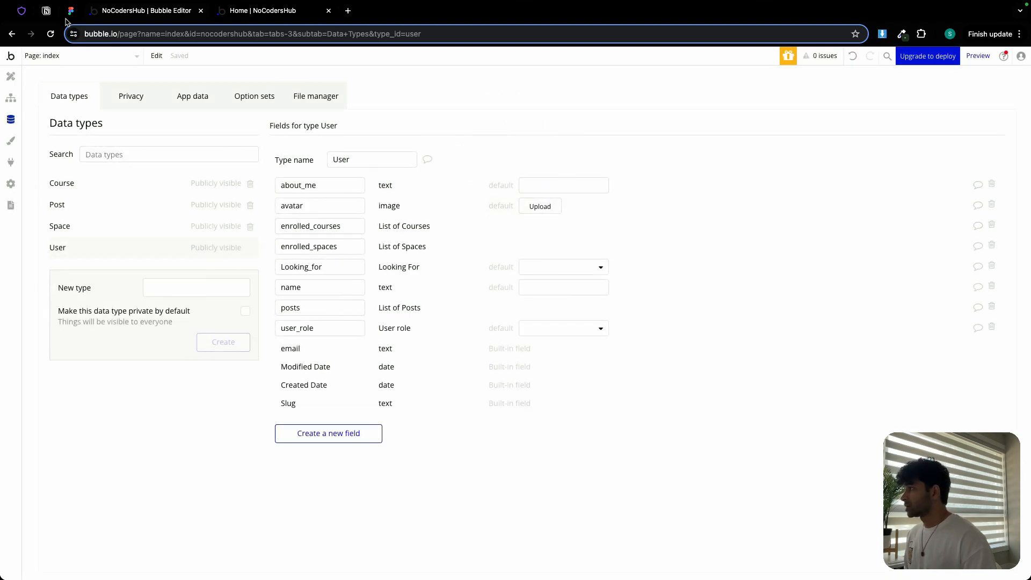
- Copy 'space_name' from the plan and add it to the Space data type as a text field
{"action": "left_click", "coordinate": [47, 11]}
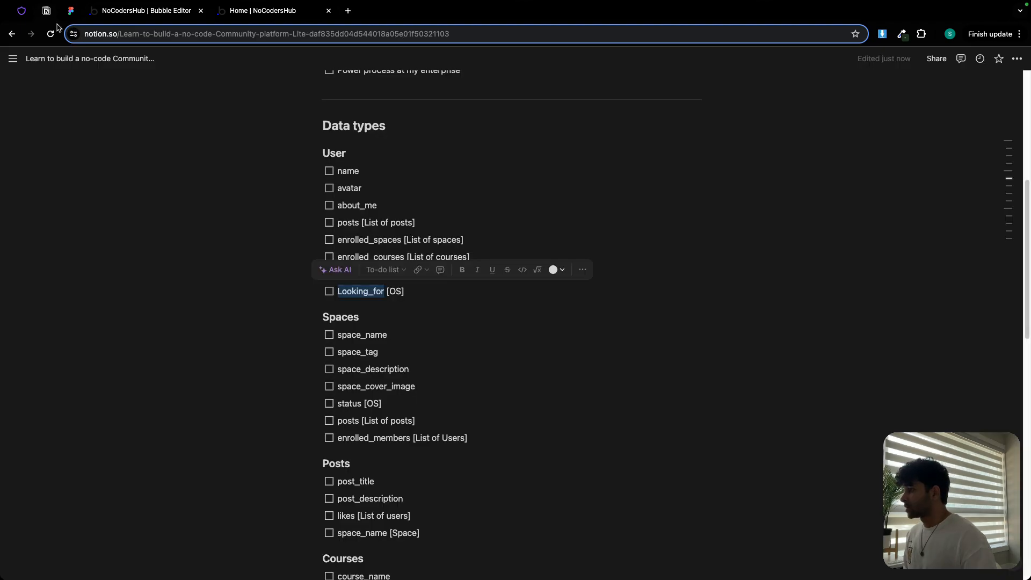
{"action": "double_click", "coordinate": [356, 339]}
{"action": "key", "text": "super+c"}
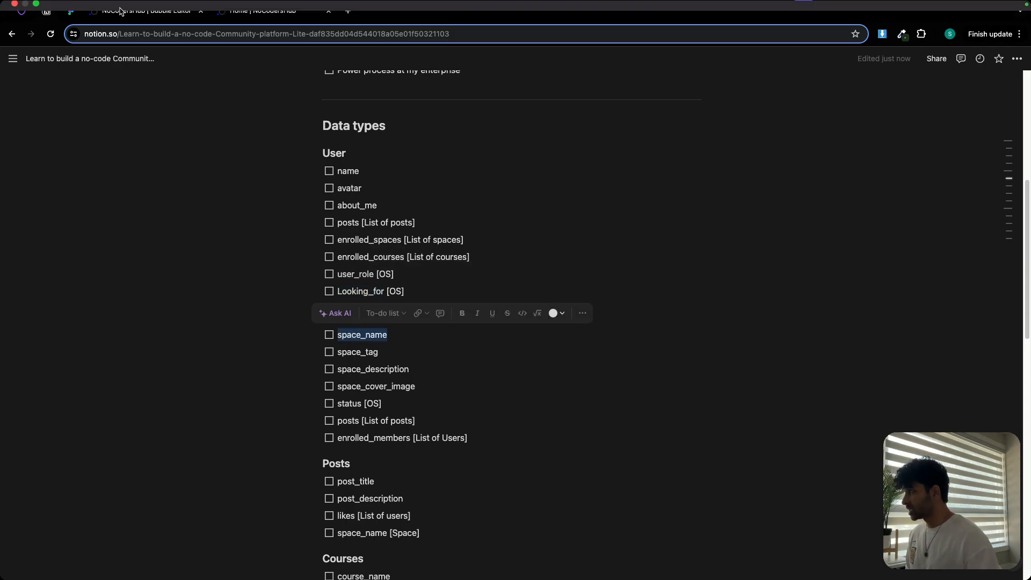
{"action": "left_click", "coordinate": [123, 11]}
{"action": "left_click", "coordinate": [60, 227]}
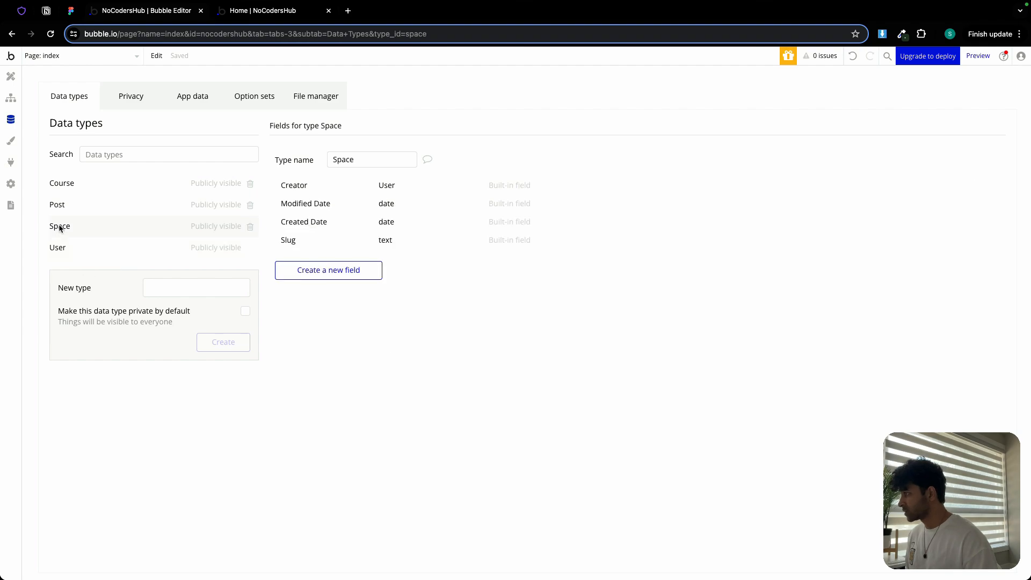
{"action": "left_click", "coordinate": [313, 272]}
{"action": "key", "text": "super+v"}
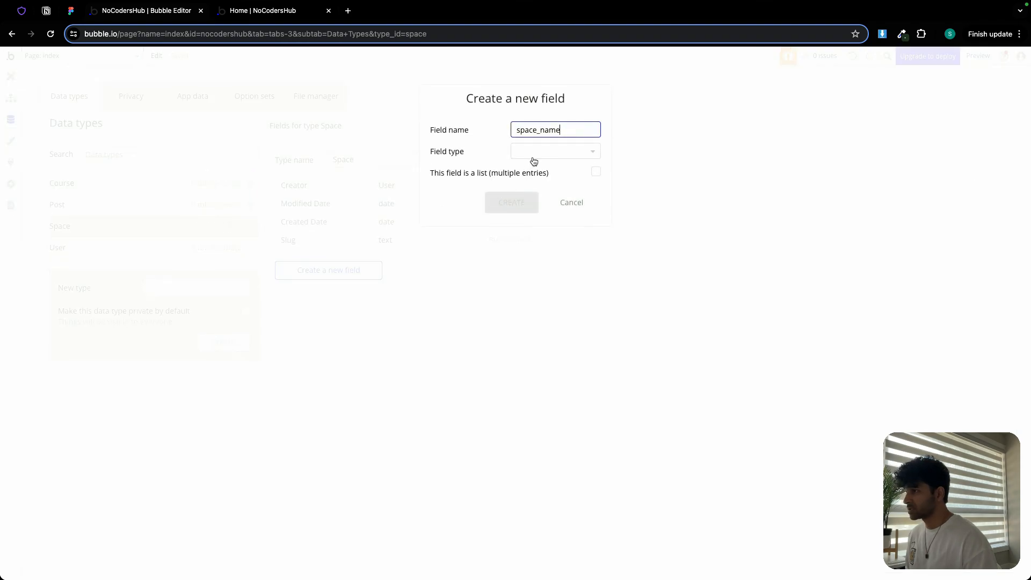
{"action": "left_click", "coordinate": [535, 152]}
{"action": "type", "text": "te"}
{"action": "left_click", "coordinate": [544, 184]}
{"action": "left_click", "coordinate": [511, 201]}
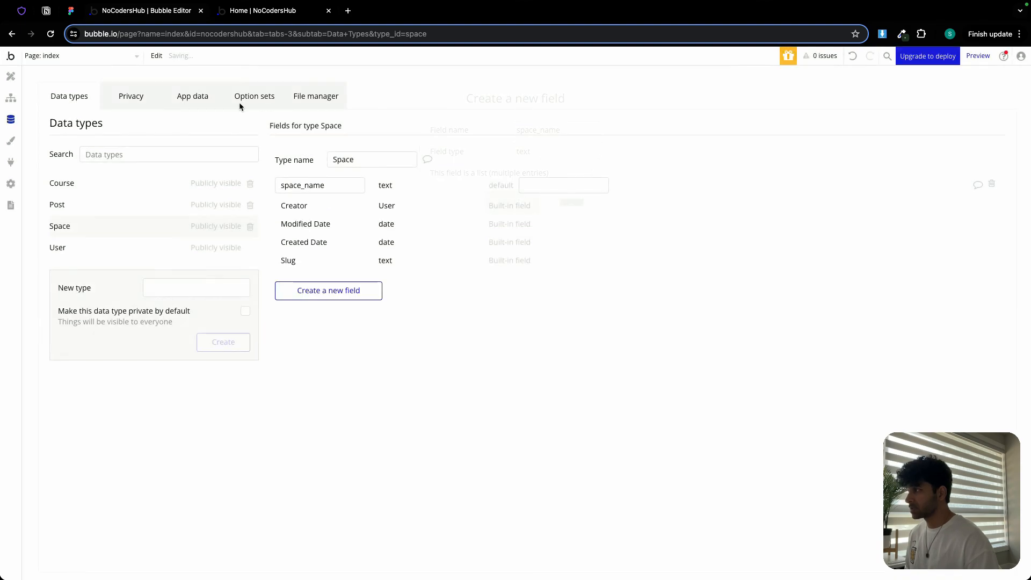
- Copy 'space_tag' from the plan and add it to the Space data type as a text field
{"action": "left_click", "coordinate": [48, 11]}
{"action": "double_click", "coordinate": [348, 352]}
{"action": "key", "text": "super+c"}
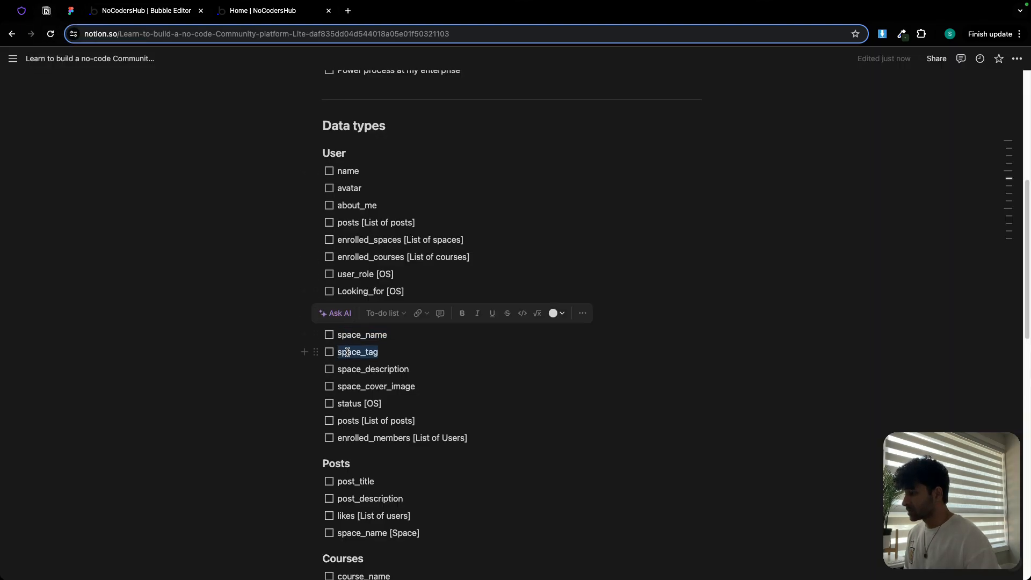
{"action": "left_click", "coordinate": [160, 18]}
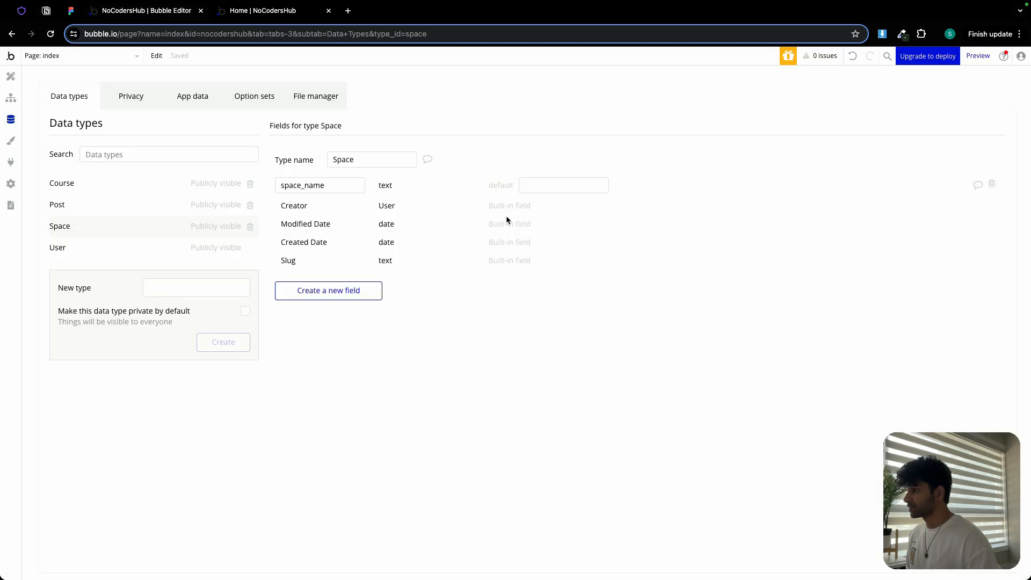
{"action": "left_click", "coordinate": [326, 290]}
{"action": "key", "text": "super+v"}
{"action": "left_click", "coordinate": [522, 153]}
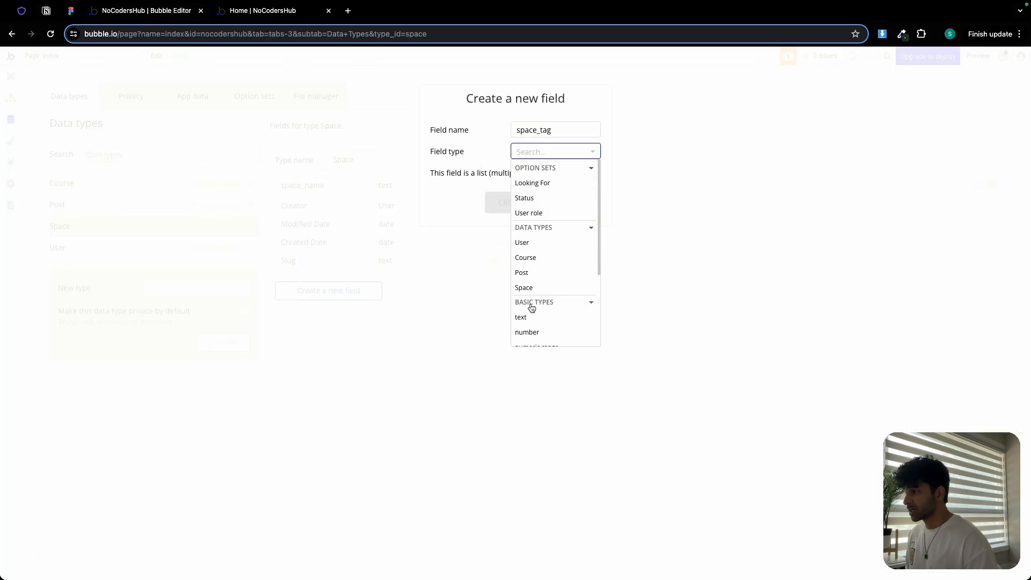
{"action": "left_click", "coordinate": [522, 317]}
{"action": "left_click", "coordinate": [498, 205]}
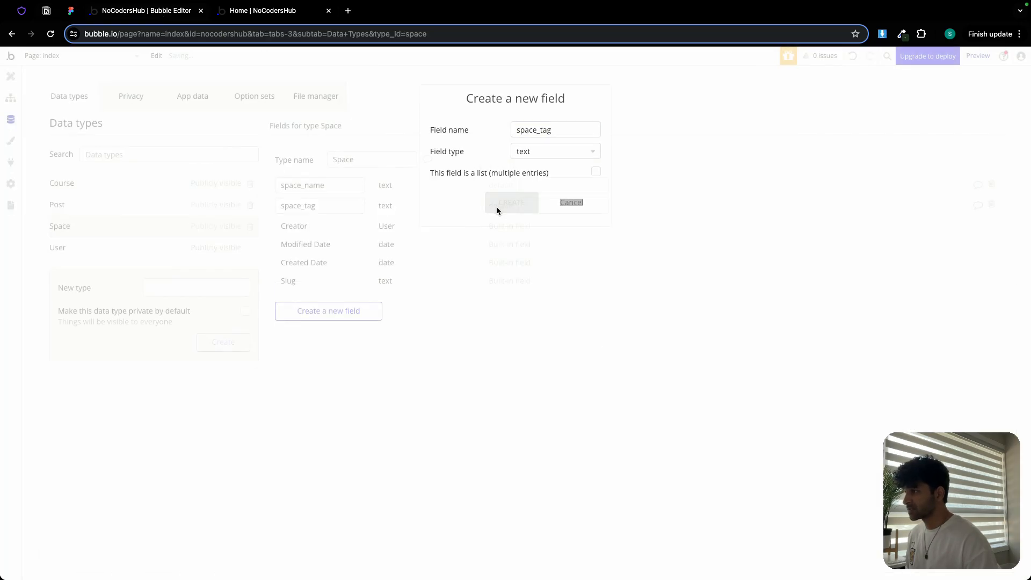
- Copy 'space_description' from the plan and add it to Space as a field of type Space
{"action": "left_click", "coordinate": [45, 11]}
{"action": "double_click", "coordinate": [347, 369]}
{"action": "key", "text": "super+c"}
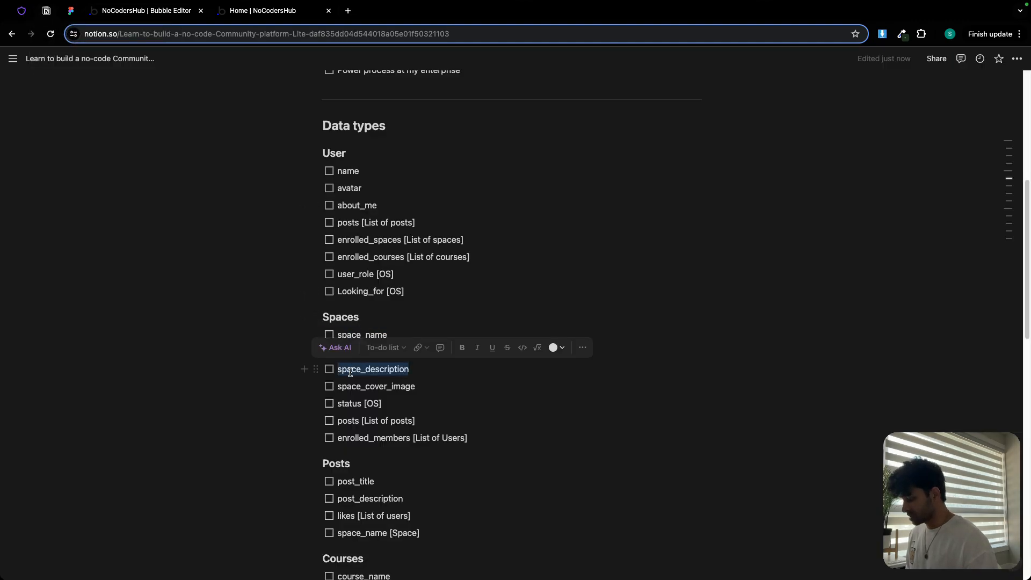
{"action": "left_click", "coordinate": [151, 15]}
{"action": "left_click", "coordinate": [362, 313]}
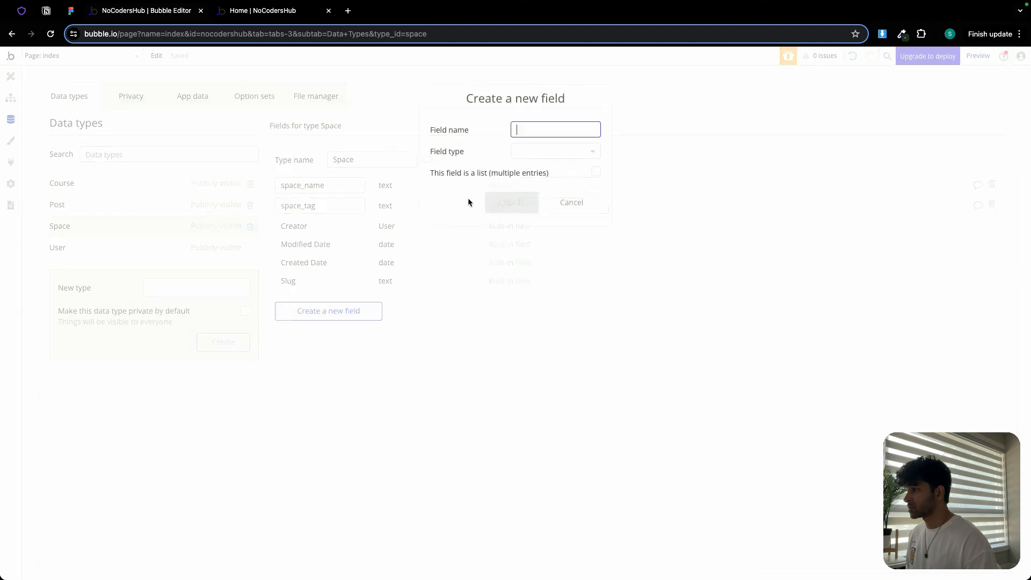
{"action": "key", "text": "super+v"}
{"action": "left_click", "coordinate": [536, 150]}
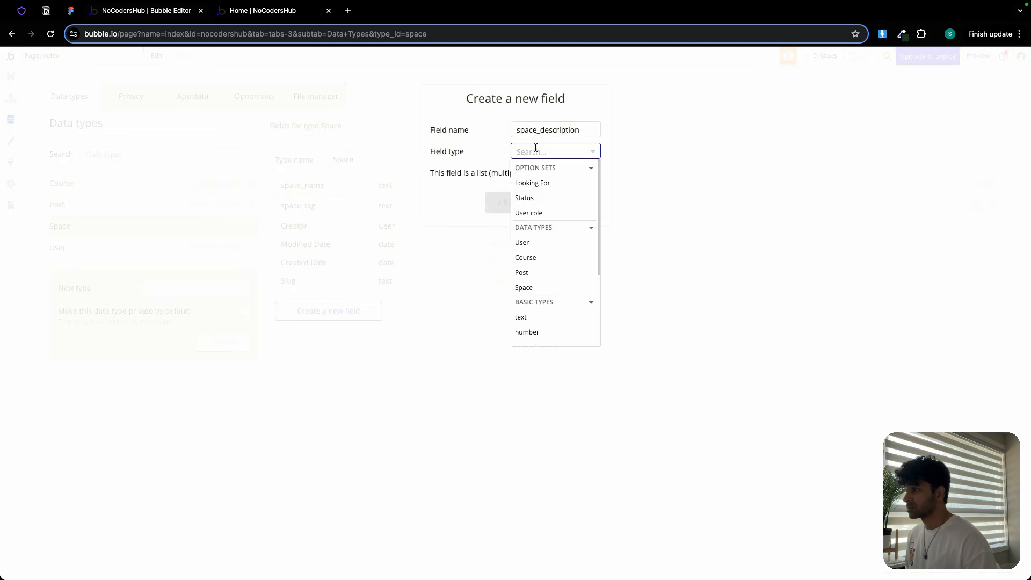
{"action": "left_click", "coordinate": [529, 288]}
{"action": "left_click", "coordinate": [517, 207]}
- Copy 'space_cover_image' from the plan and add it to Space as an image field
{"action": "left_click", "coordinate": [46, 12]}
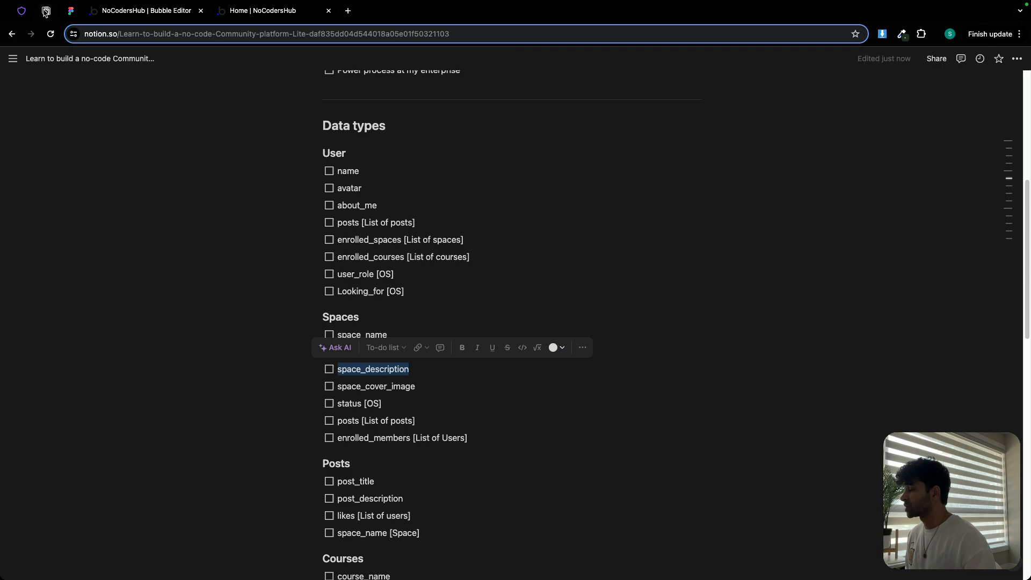
{"action": "double_click", "coordinate": [346, 387]}
{"action": "key", "text": "ctrl+c"}
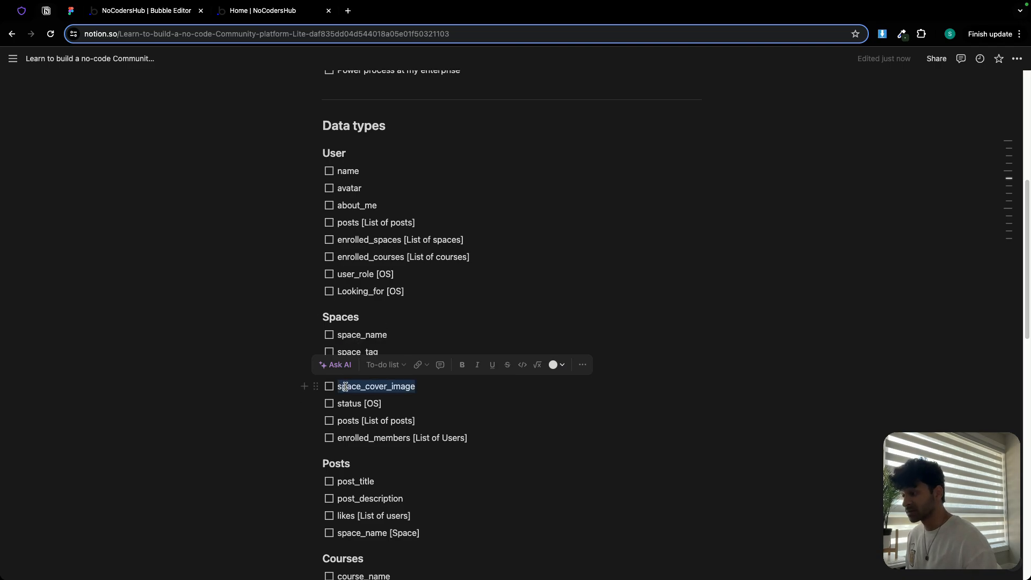
{"action": "left_click", "coordinate": [161, 11]}
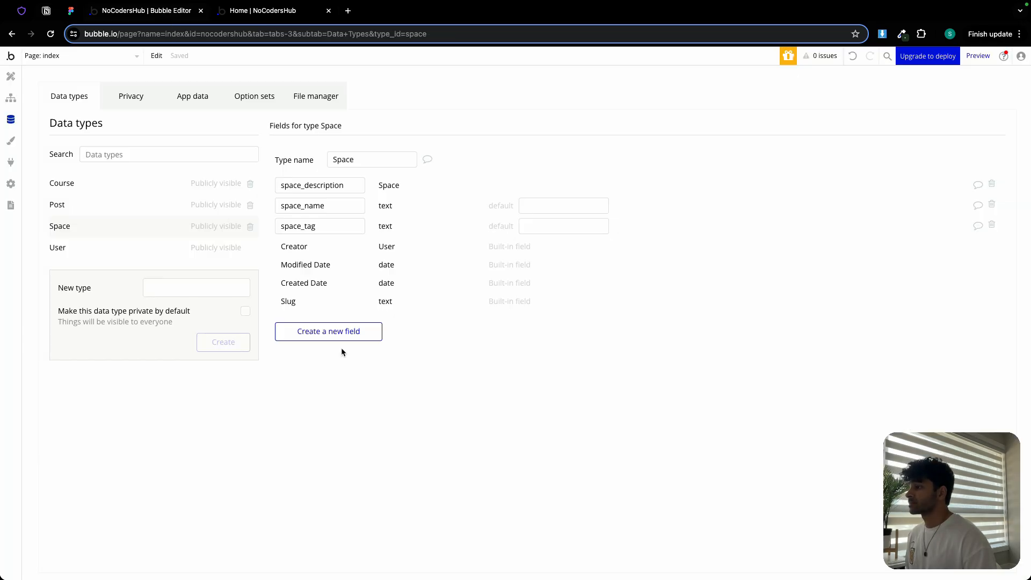
{"action": "left_click", "coordinate": [333, 332]}
{"action": "key", "text": "ctrl+v"}
{"action": "left_click", "coordinate": [529, 158]}
{"action": "type", "text": "ima"}
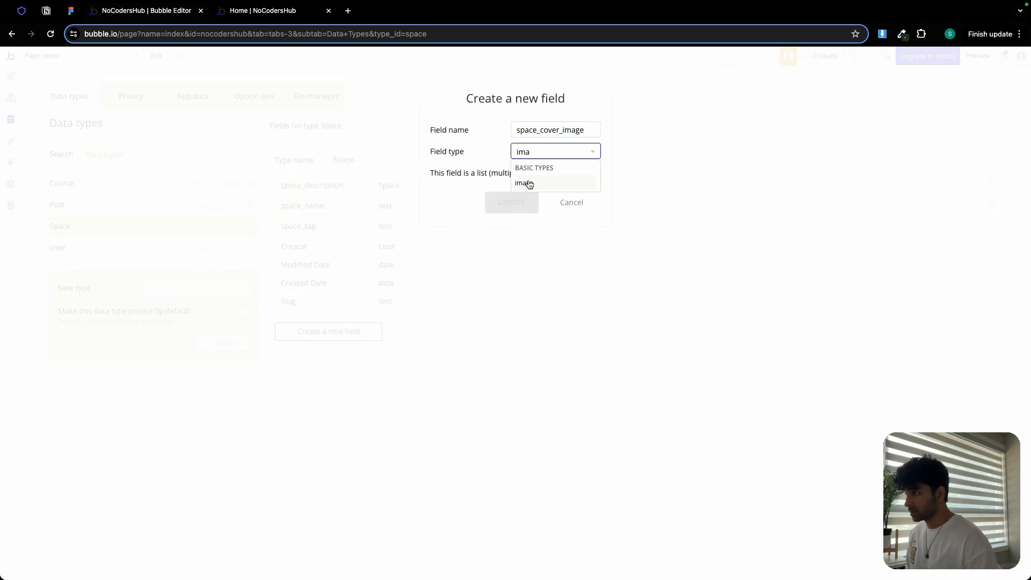
{"action": "left_click", "coordinate": [529, 183]}
{"action": "left_click", "coordinate": [515, 204]}
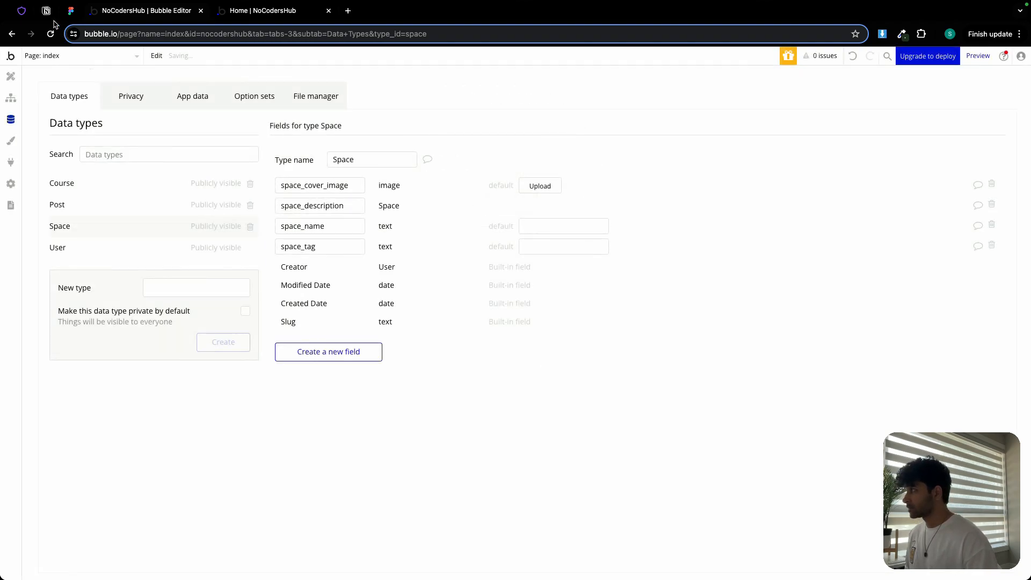
- Copy 'status' from the plan and add it to Space as a Status option set field with default Draft
{"action": "left_click", "coordinate": [47, 11]}
{"action": "double_click", "coordinate": [353, 404]}
{"action": "key", "text": "ctrl+c"}
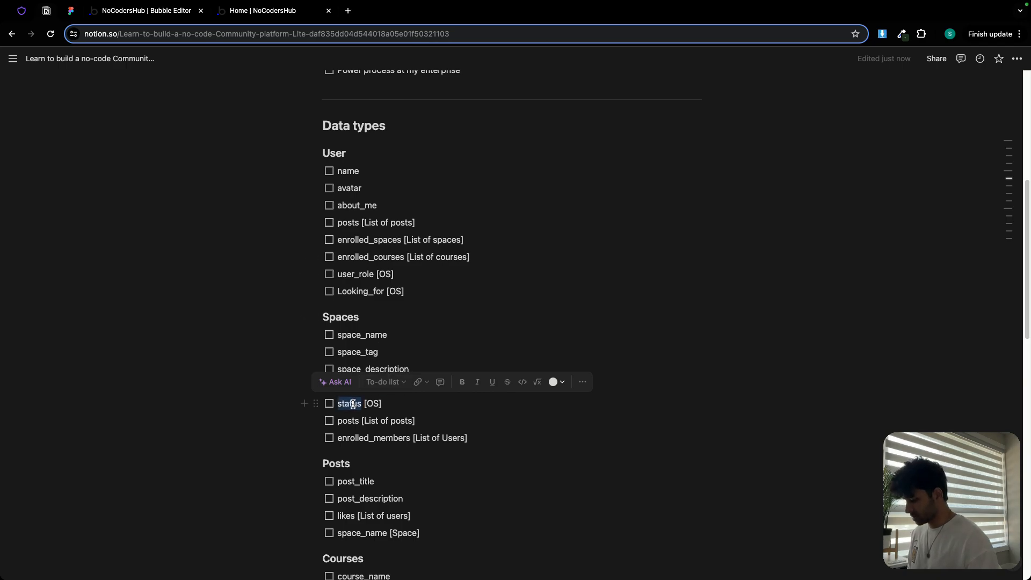
{"action": "left_click", "coordinate": [129, 15]}
{"action": "left_click", "coordinate": [376, 350]}
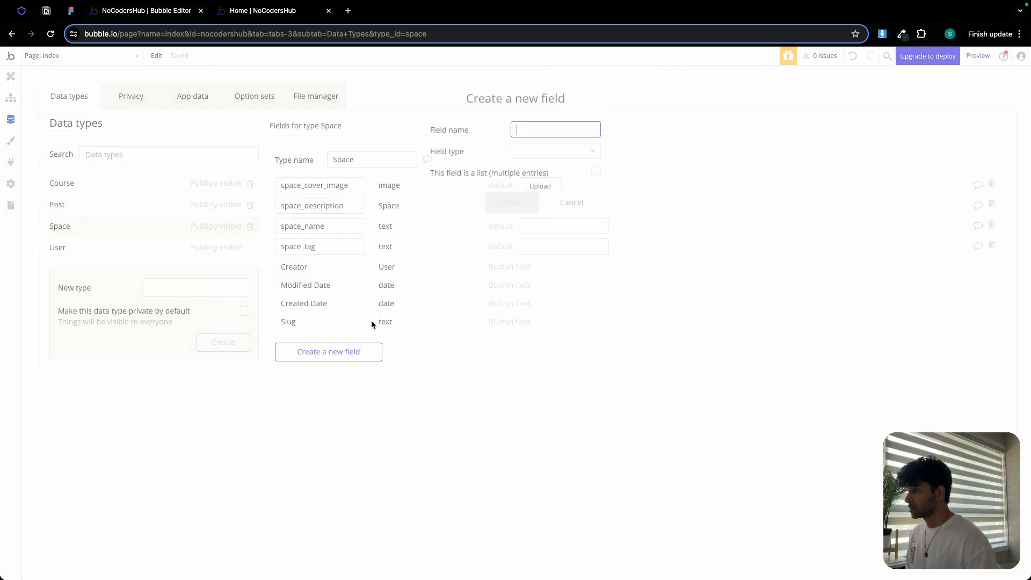
{"action": "key", "text": "ctrl+v"}
{"action": "left_click", "coordinate": [548, 156]}
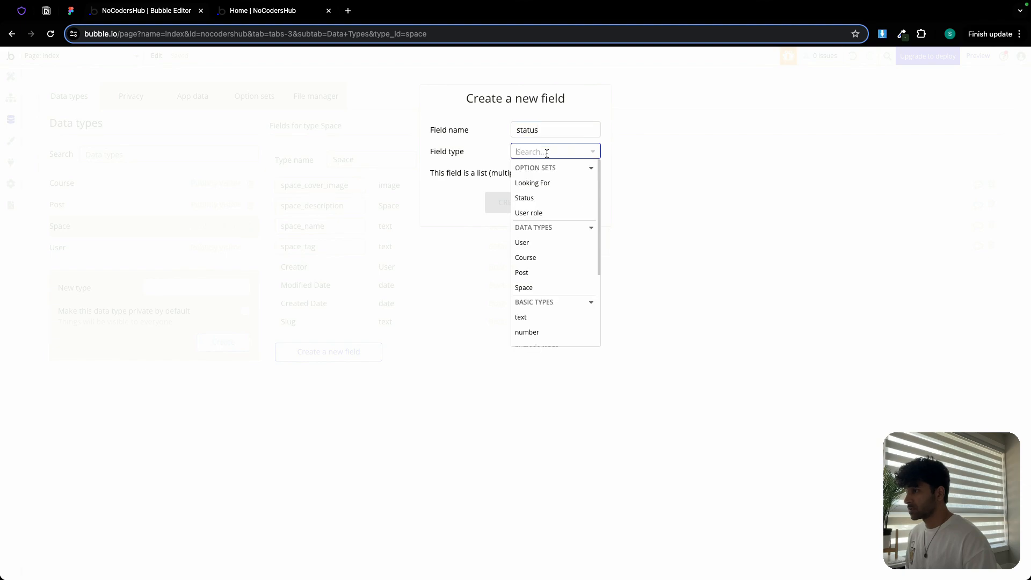
{"action": "left_click", "coordinate": [526, 198]}
{"action": "left_click", "coordinate": [516, 203]}
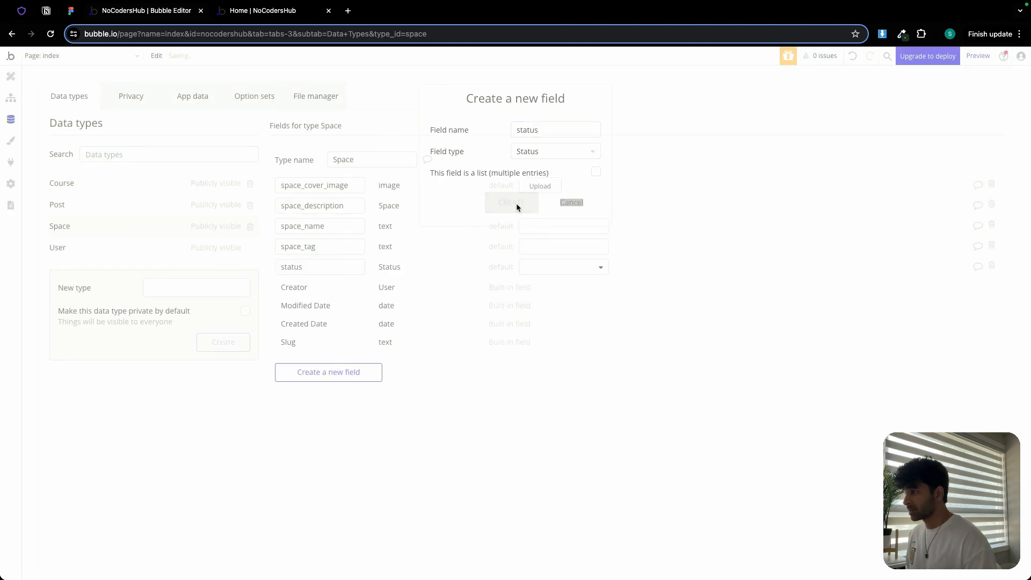
{"action": "left_click", "coordinate": [548, 268]}
{"action": "left_click", "coordinate": [547, 320]}
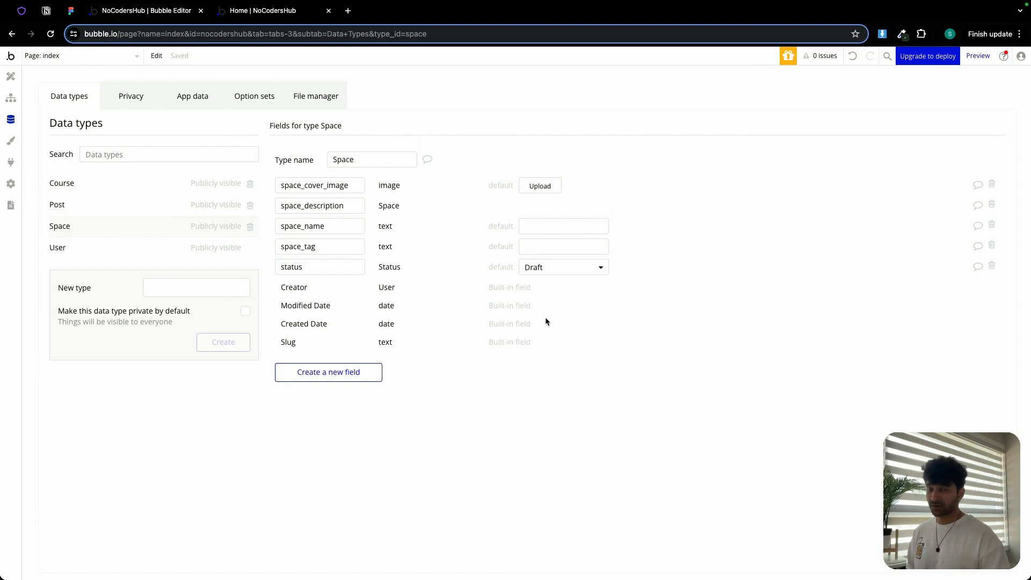
- Copy 'posts' from the plan and add it to Space as a list of Posts
{"action": "left_click", "coordinate": [47, 11]}
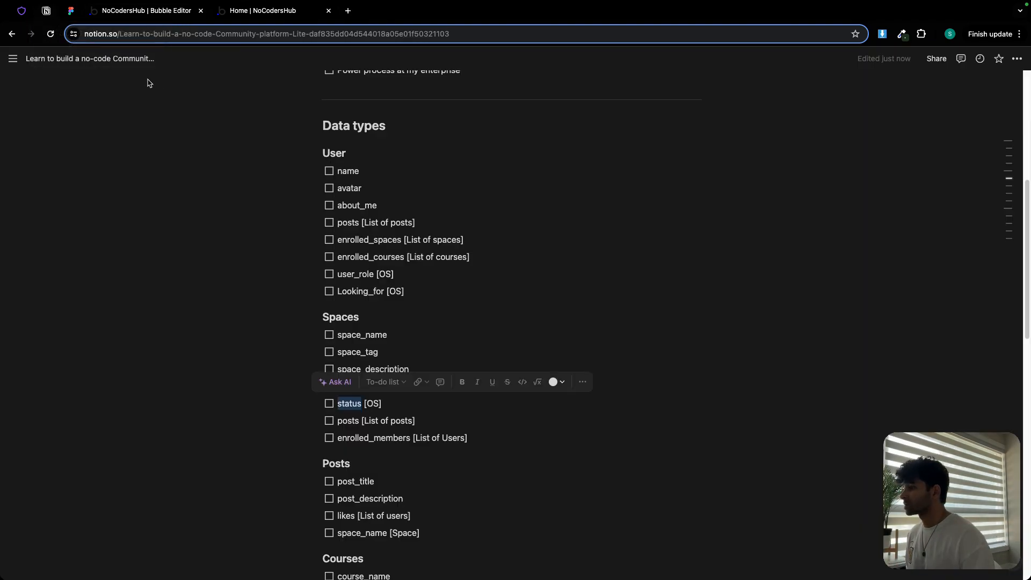
{"action": "double_click", "coordinate": [347, 421]}
{"action": "key", "text": "super+c"}
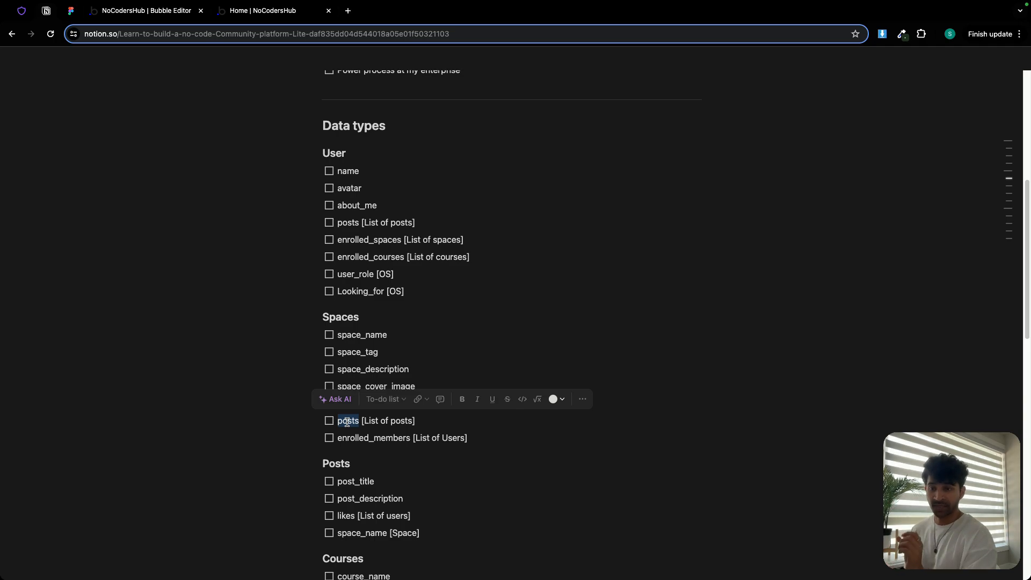
{"action": "left_click", "coordinate": [133, 14]}
{"action": "left_click", "coordinate": [327, 380]}
{"action": "key", "text": "super+v"}
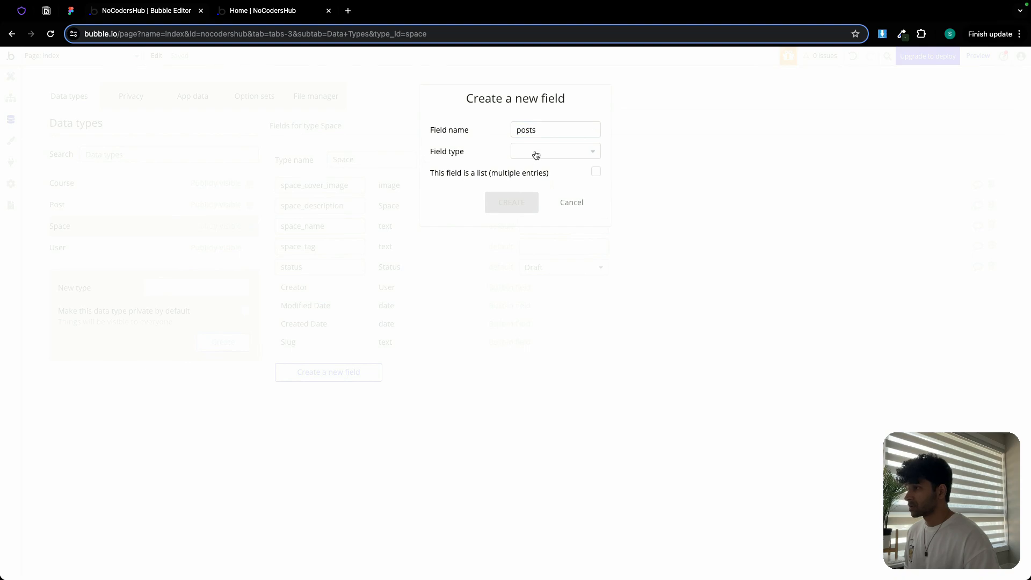
{"action": "left_click", "coordinate": [536, 153]}
{"action": "left_click", "coordinate": [545, 274]}
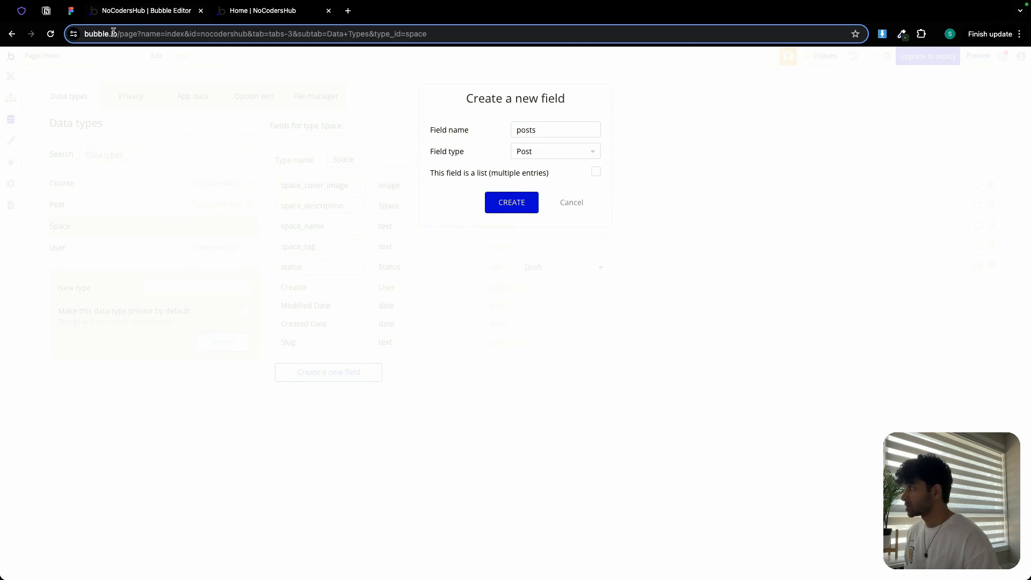
{"action": "left_click", "coordinate": [46, 11]}
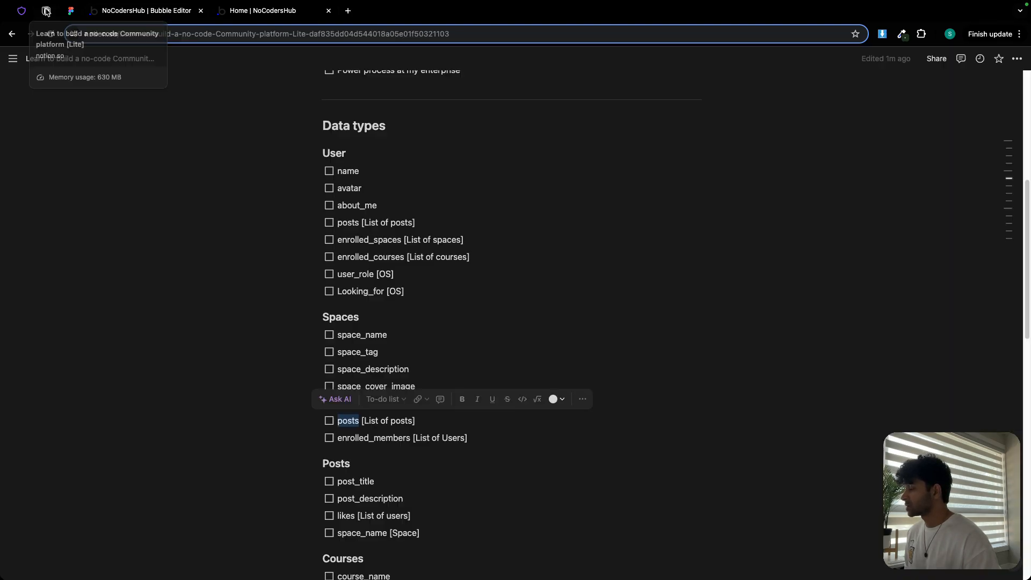
{"action": "left_click", "coordinate": [139, 16]}
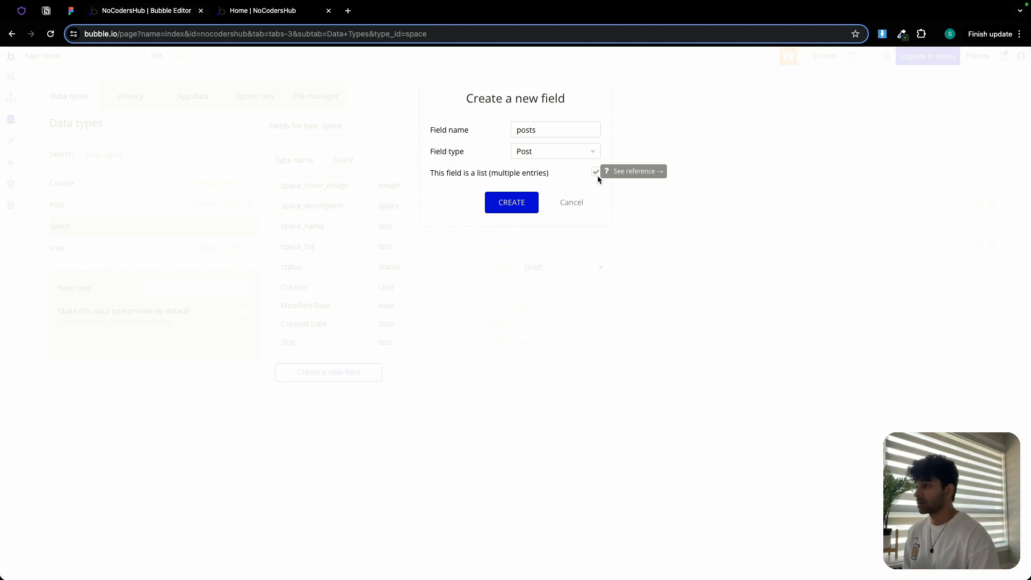
{"action": "left_click", "coordinate": [522, 202]}
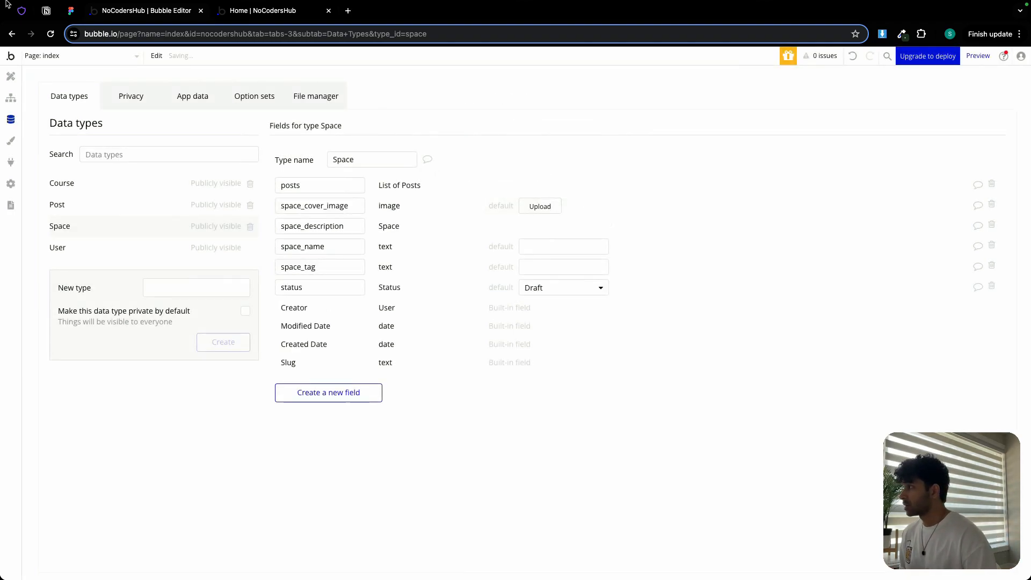
- Copy 'enrolled_members' from the plan and add it to Space as a list of Users
{"action": "left_click", "coordinate": [44, 11]}
{"action": "double_click", "coordinate": [351, 440]}
{"action": "key", "text": "super+c"}
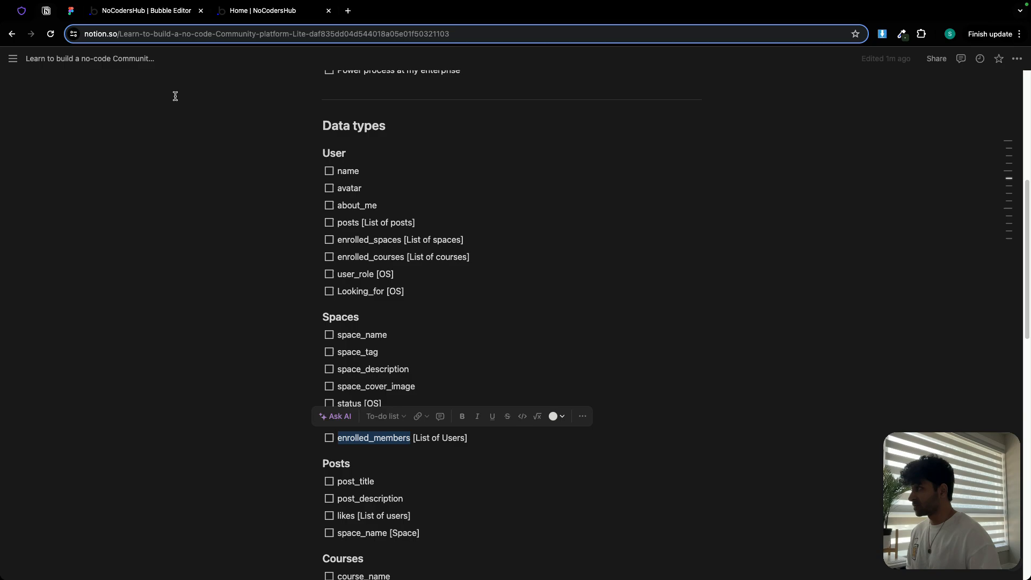
{"action": "left_click", "coordinate": [149, 13]}
{"action": "left_click", "coordinate": [328, 392]}
{"action": "key", "text": "super+v"}
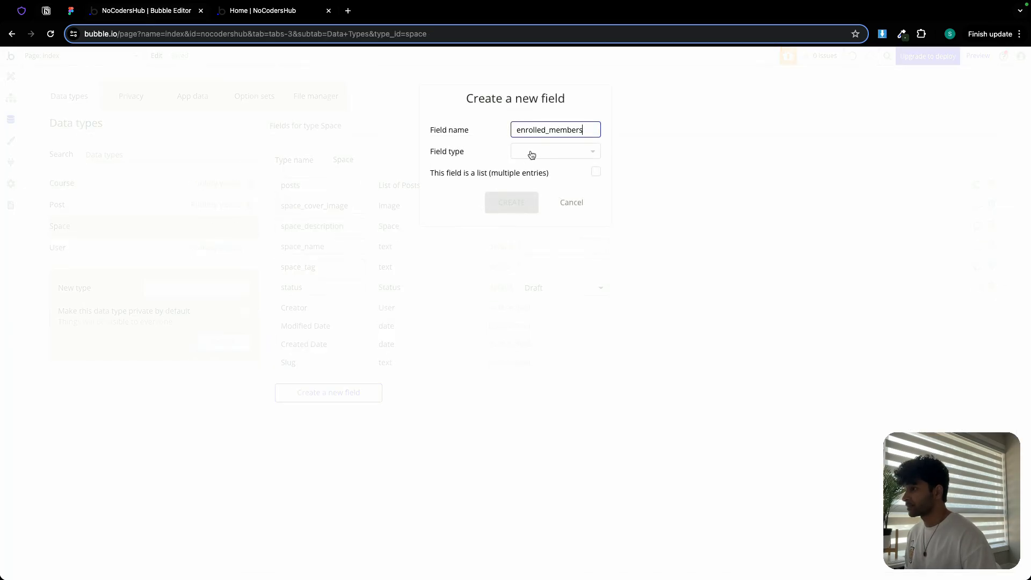
{"action": "left_click", "coordinate": [532, 152]}
{"action": "left_click", "coordinate": [535, 242]}
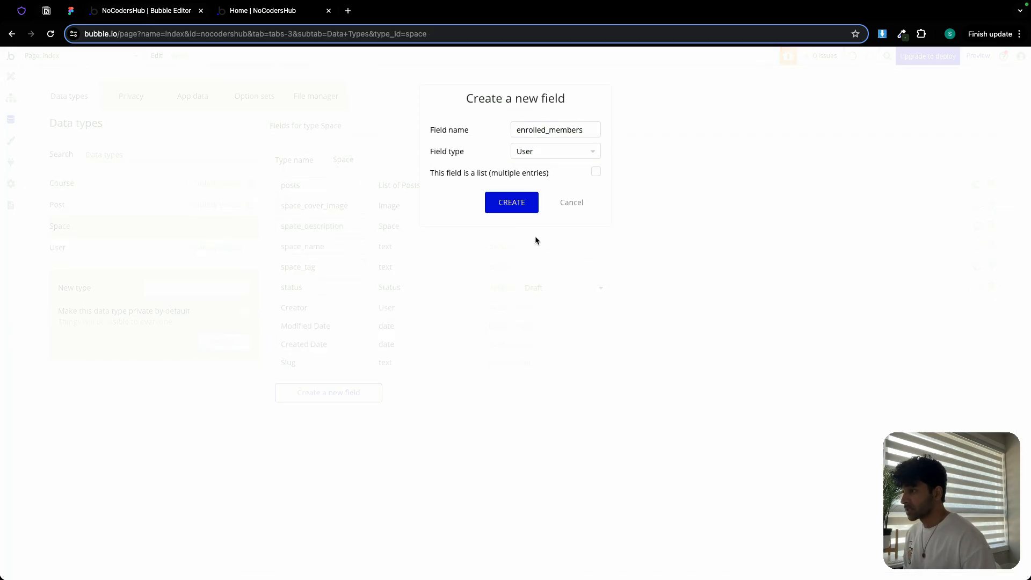
{"action": "left_click", "coordinate": [596, 173]}
{"action": "left_click", "coordinate": [499, 203]}
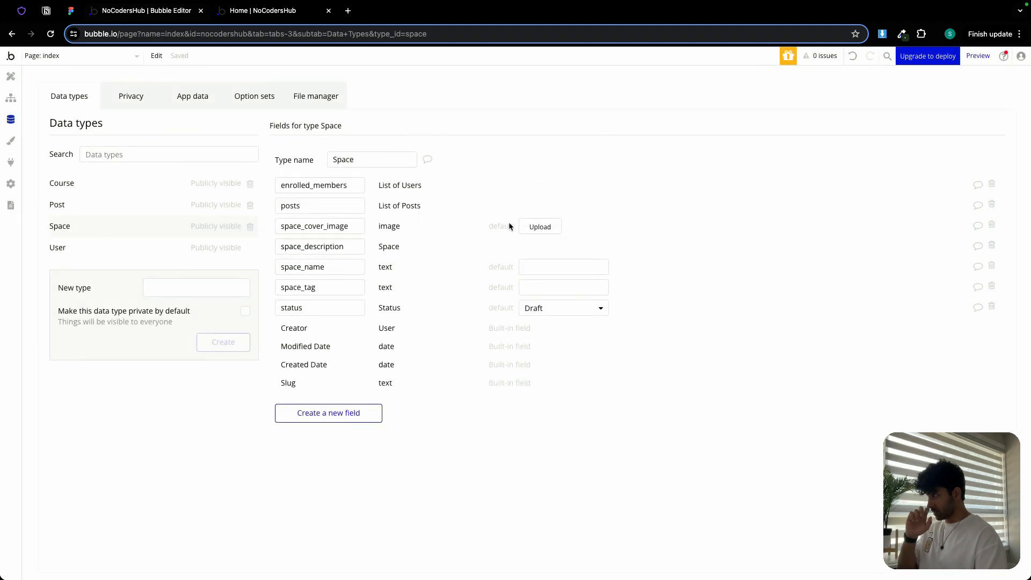
- Copy 'post_title' from the plan's Posts section and add it to the Post data type as a text field
{"action": "left_click", "coordinate": [46, 11]}
{"action": "scroll", "coordinate": [379, 375], "scroll_direction": "down", "scroll_amount": 2}
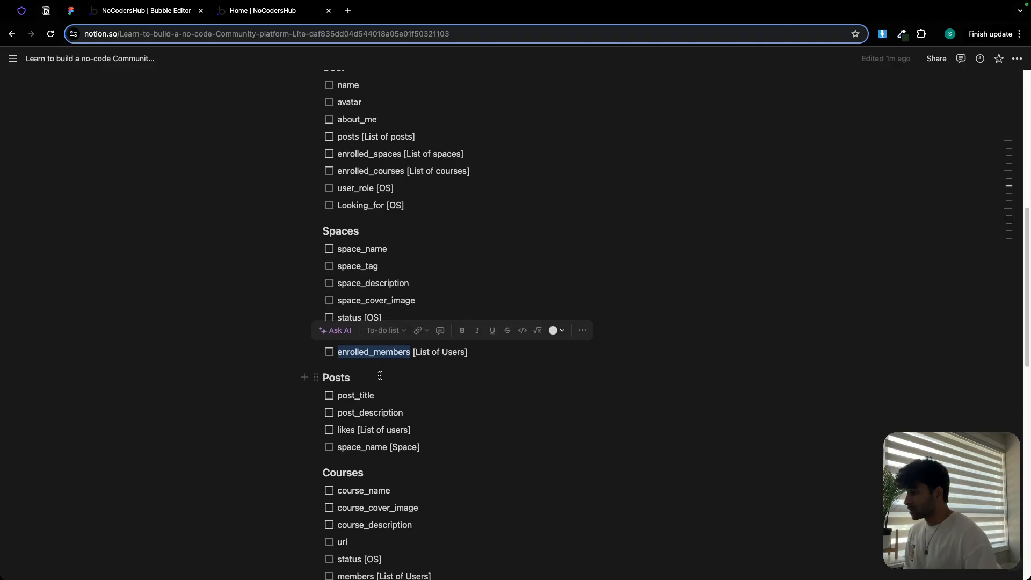
{"action": "scroll", "coordinate": [379, 375], "scroll_direction": "down", "scroll_amount": 2}
{"action": "double_click", "coordinate": [342, 305]}
{"action": "key", "text": "super+c"}
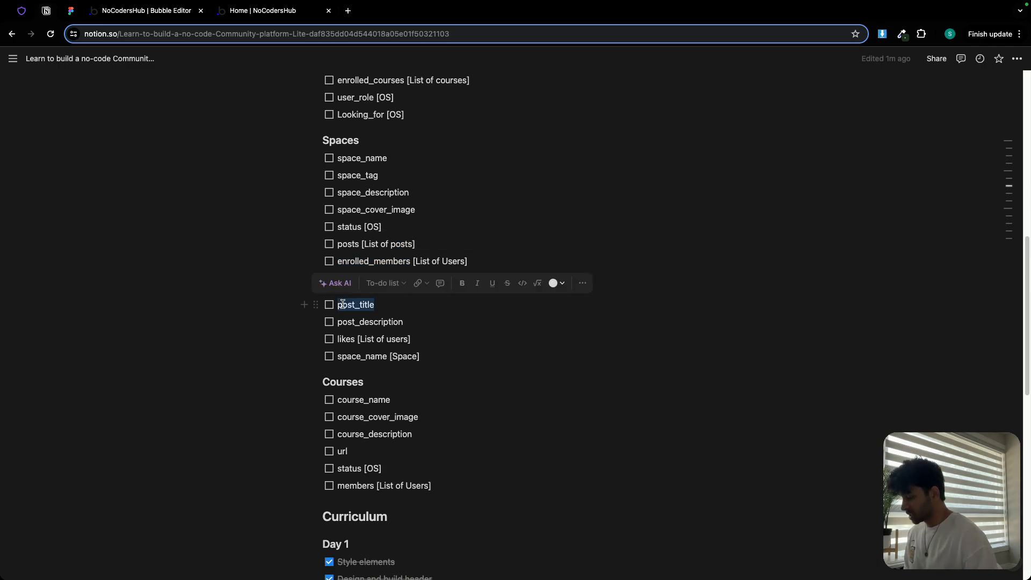
{"action": "left_click", "coordinate": [134, 10]}
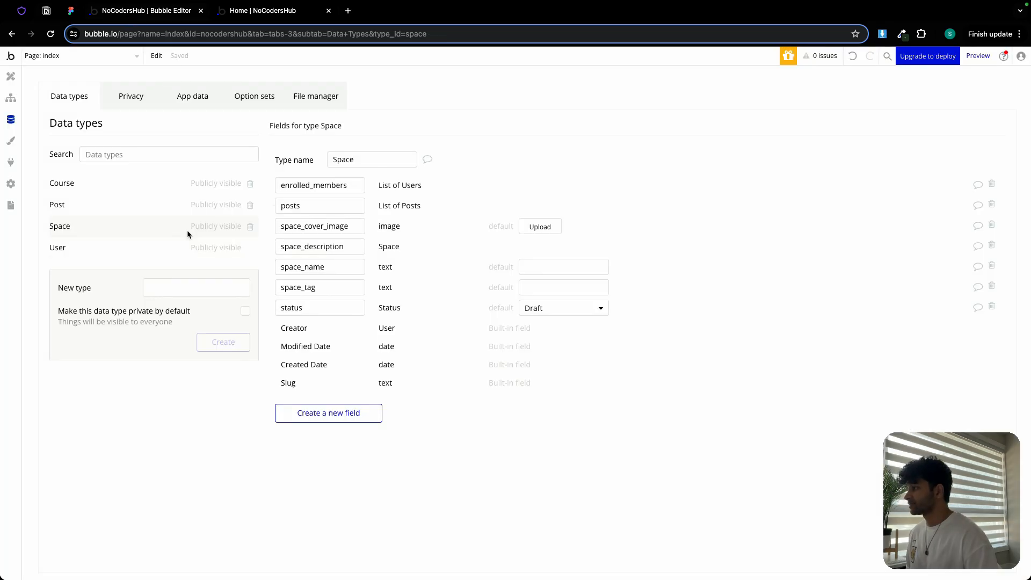
{"action": "left_click", "coordinate": [99, 202]}
{"action": "left_click", "coordinate": [298, 270]}
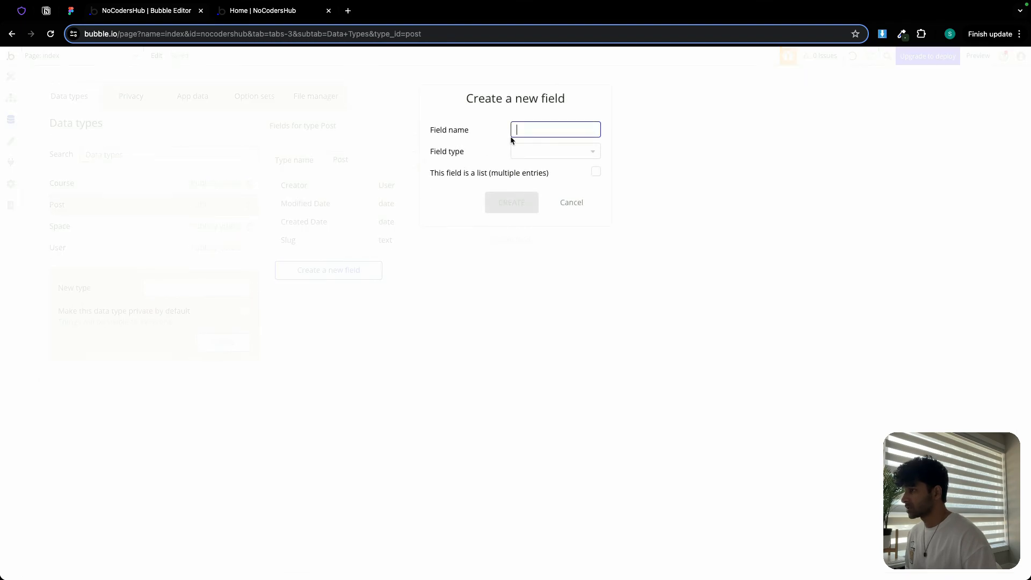
{"action": "key", "text": "super+v"}
{"action": "left_click", "coordinate": [538, 152]}
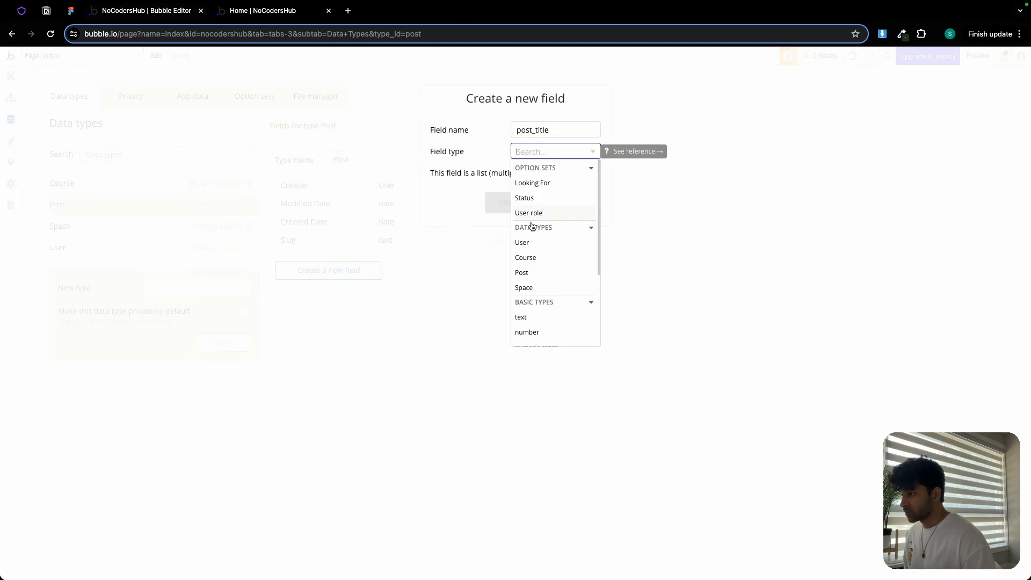
{"action": "left_click", "coordinate": [540, 317]}
{"action": "left_click", "coordinate": [523, 212]}
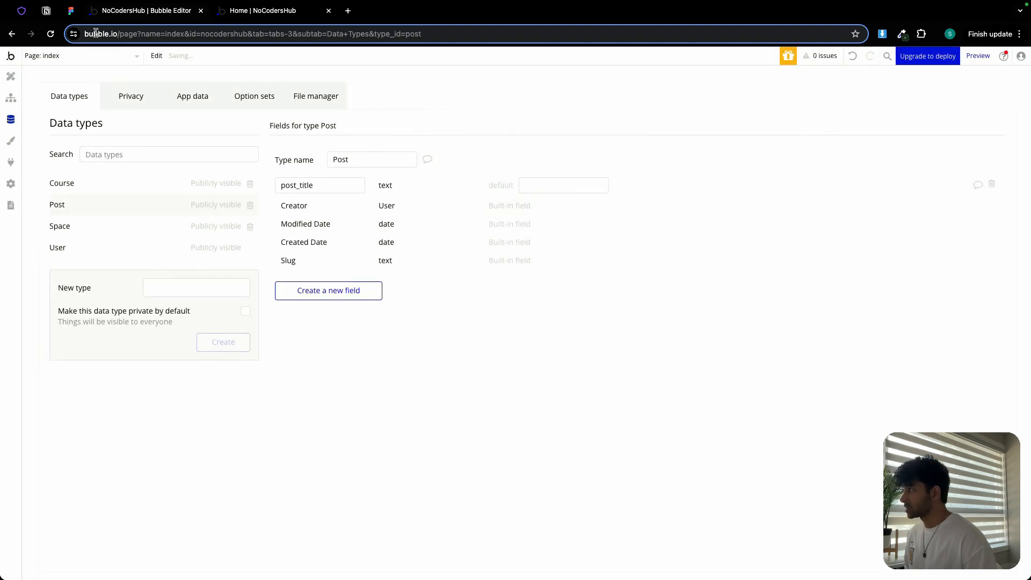
- Copy 'post_description' from the plan and add it to the Post data type as a text field
{"action": "left_click", "coordinate": [47, 11]}
{"action": "double_click", "coordinate": [345, 321]}
{"action": "key", "text": "super+c"}
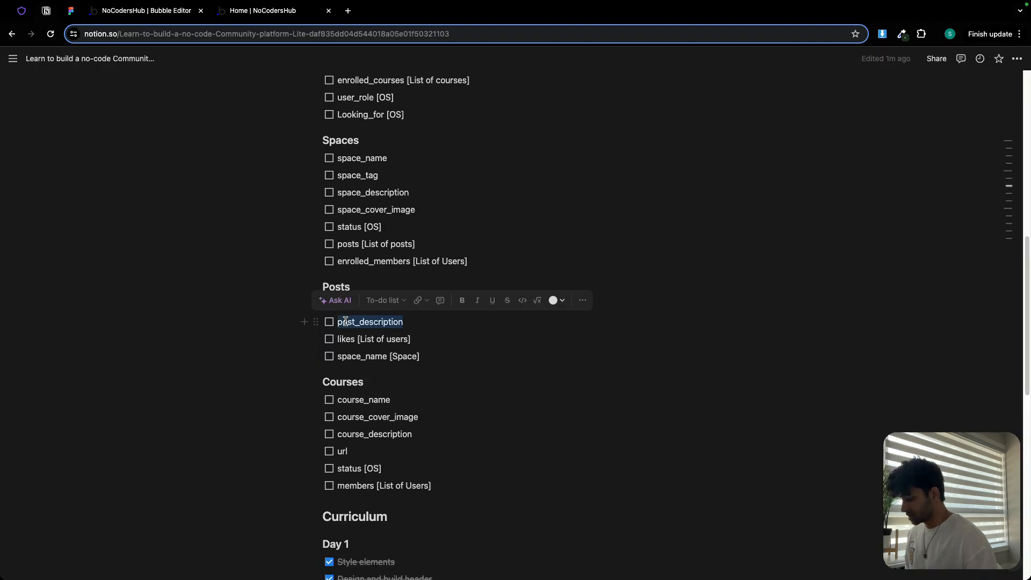
{"action": "left_click", "coordinate": [152, 11]}
{"action": "left_click", "coordinate": [344, 299]}
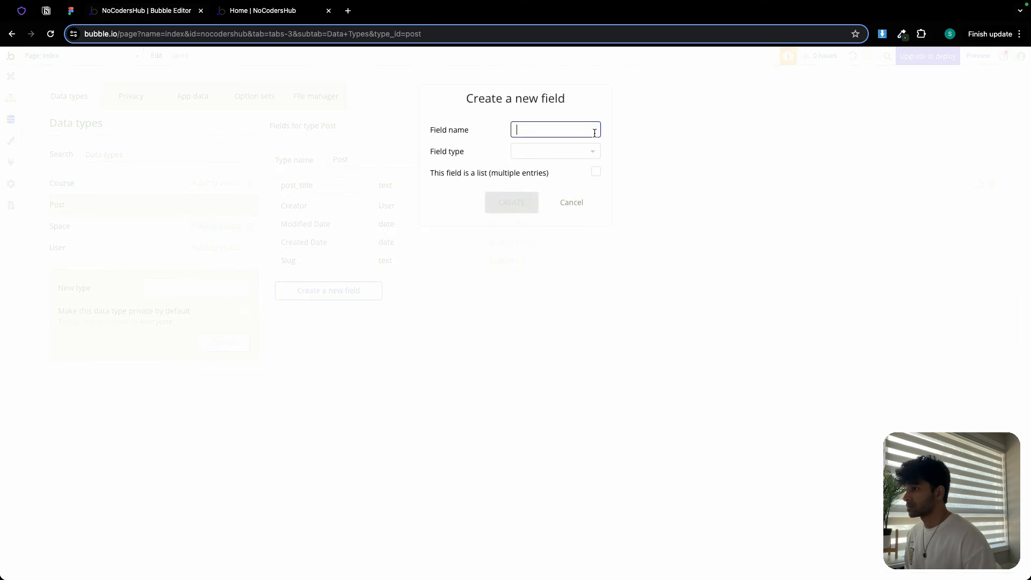
{"action": "key", "text": "super+v"}
{"action": "left_click", "coordinate": [558, 153]}
{"action": "type", "text": "tex"}
{"action": "left_click", "coordinate": [551, 183]}
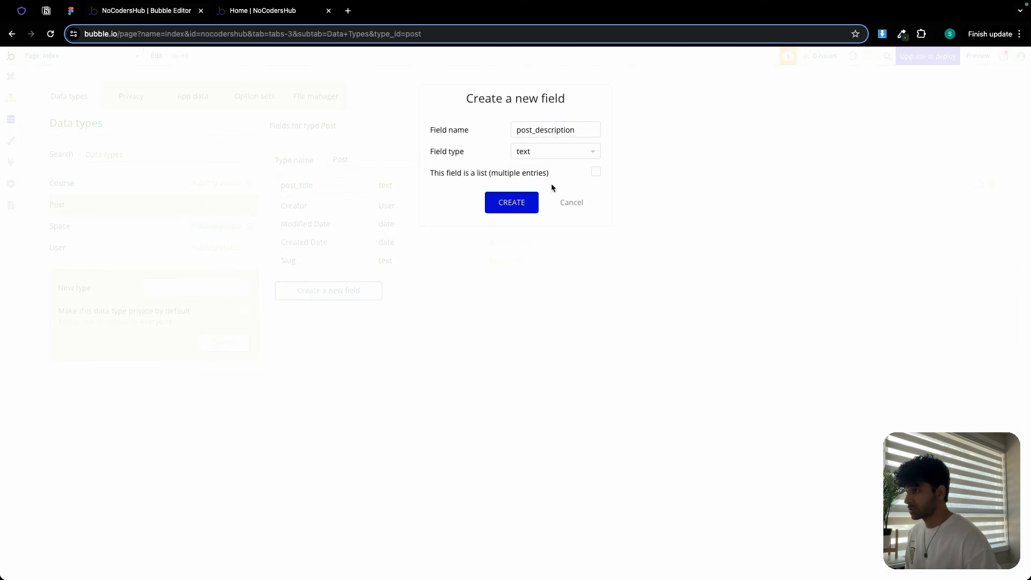
{"action": "left_click", "coordinate": [509, 205]}
- Copy 'likes' from the plan and add it to Post as a list of Users
{"action": "left_click", "coordinate": [46, 12]}
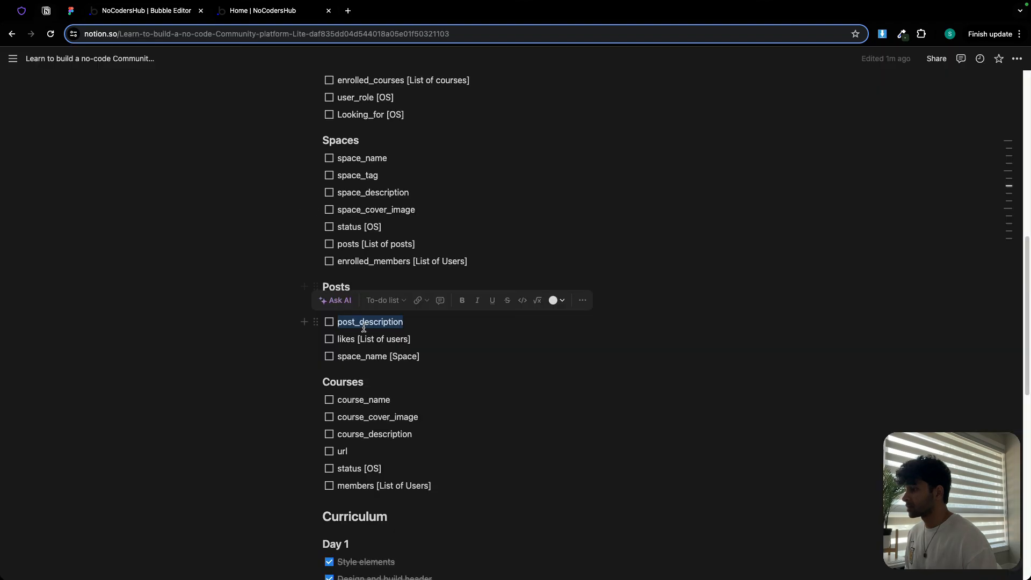
{"action": "double_click", "coordinate": [343, 339]}
{"action": "key", "text": "ctrl+c"}
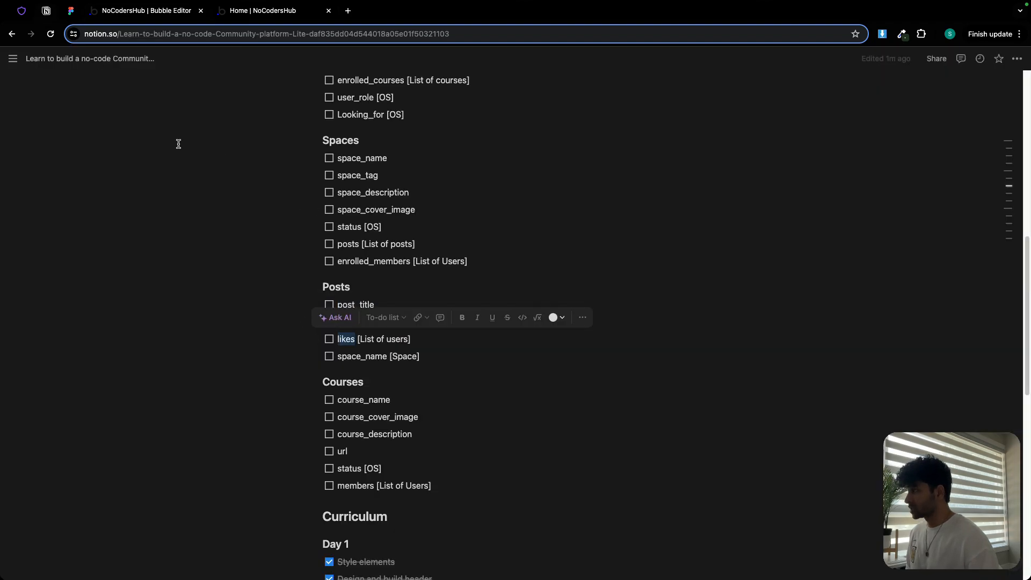
{"action": "left_click", "coordinate": [145, 12]}
{"action": "left_click", "coordinate": [344, 310]}
{"action": "key", "text": "ctrl+v"}
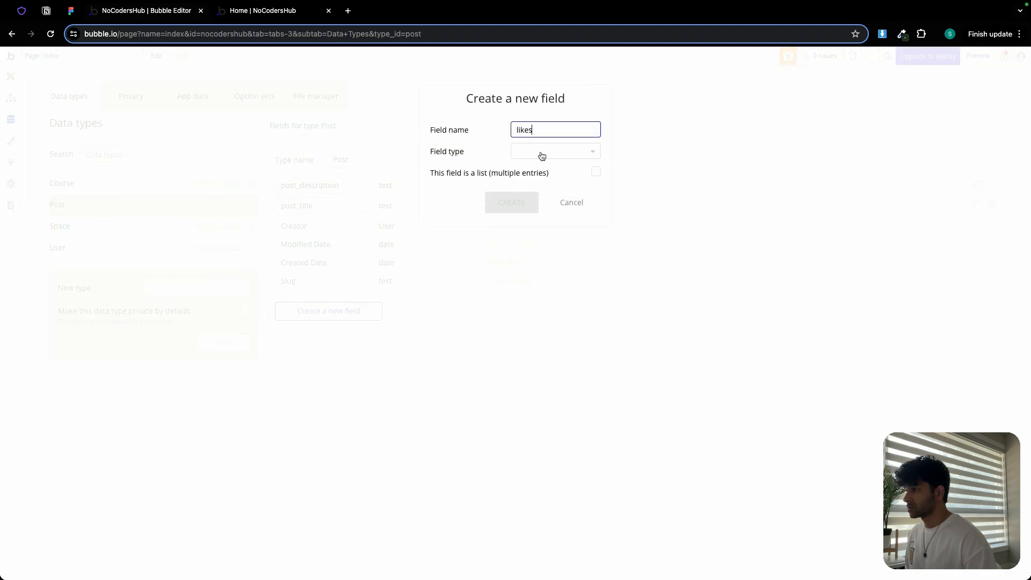
{"action": "left_click", "coordinate": [543, 152]}
{"action": "left_click", "coordinate": [526, 246]}
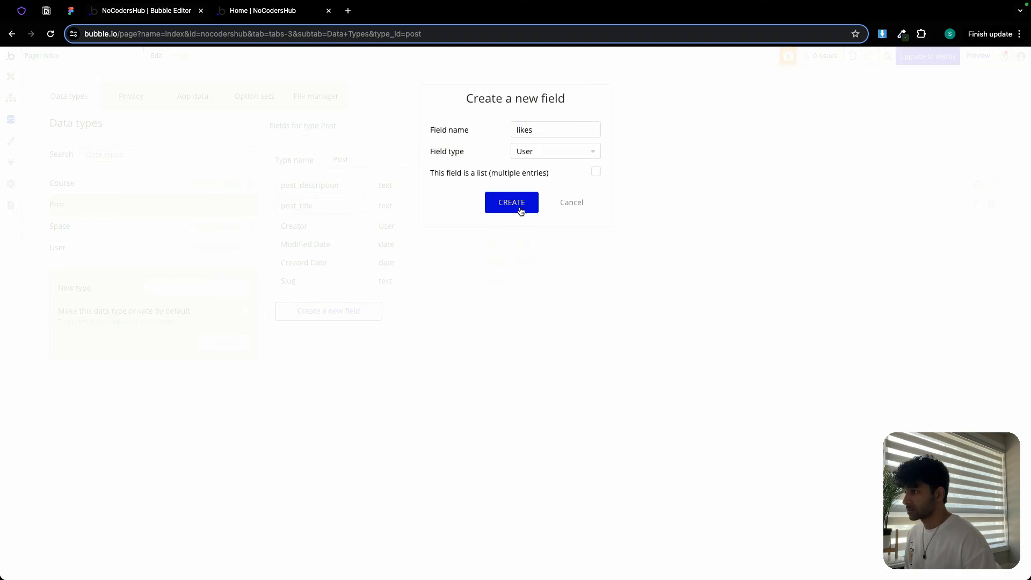
{"action": "left_click", "coordinate": [596, 174]}
{"action": "left_click", "coordinate": [526, 202]}
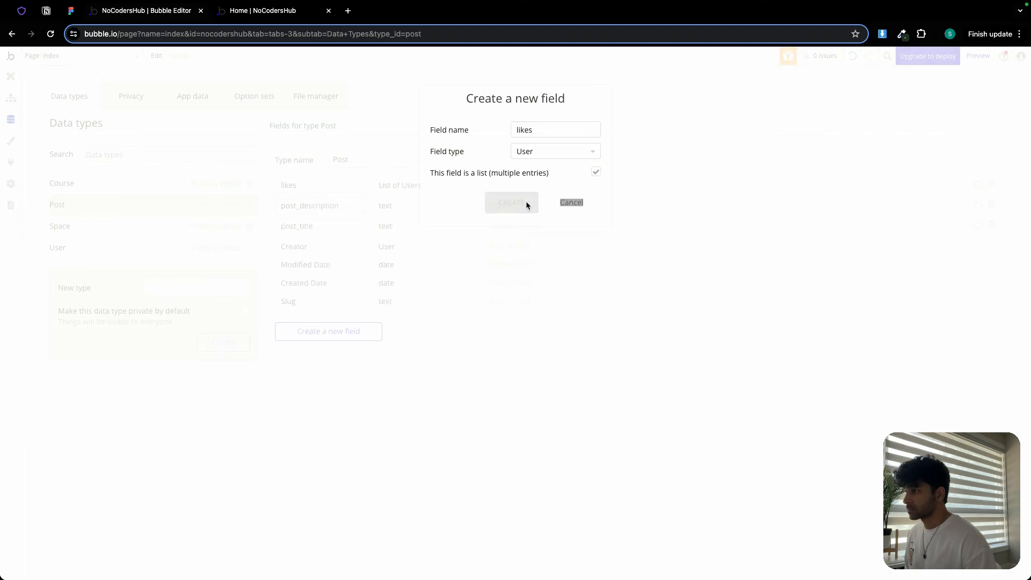
- Copy 'space_name' from the plan and add it to Post as a Space field
{"action": "left_click", "coordinate": [46, 11]}
{"action": "double_click", "coordinate": [345, 357]}
{"action": "key", "text": "super+c"}
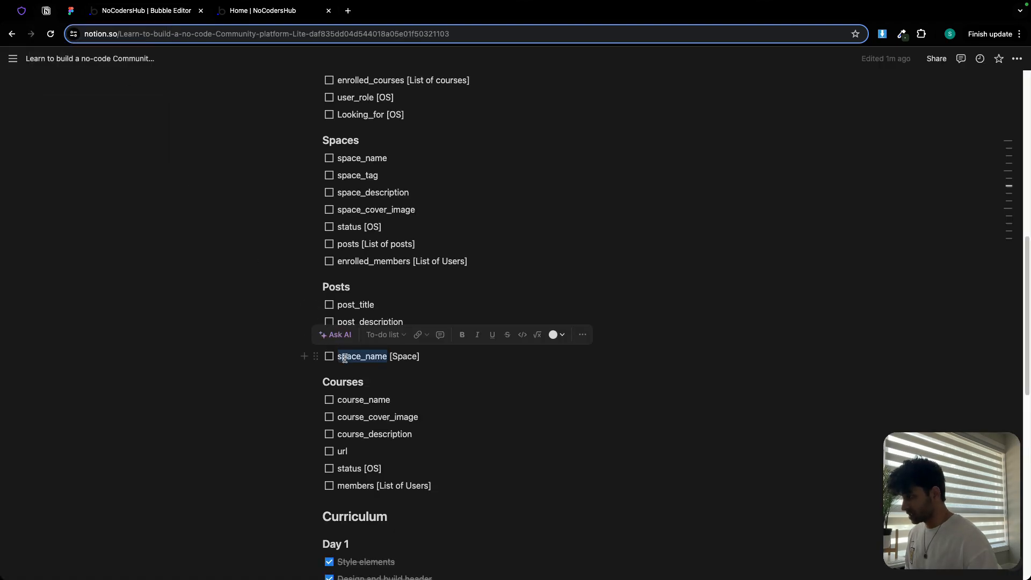
{"action": "left_click", "coordinate": [161, 13]}
{"action": "left_click", "coordinate": [358, 328]}
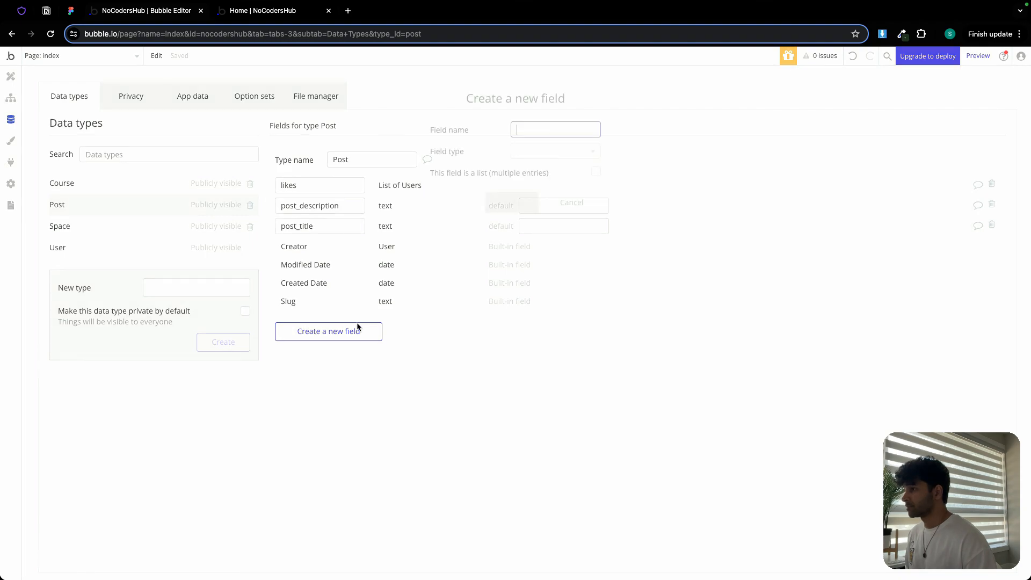
{"action": "key", "text": "super+v"}
{"action": "left_click", "coordinate": [555, 151]}
{"action": "left_click", "coordinate": [528, 287]}
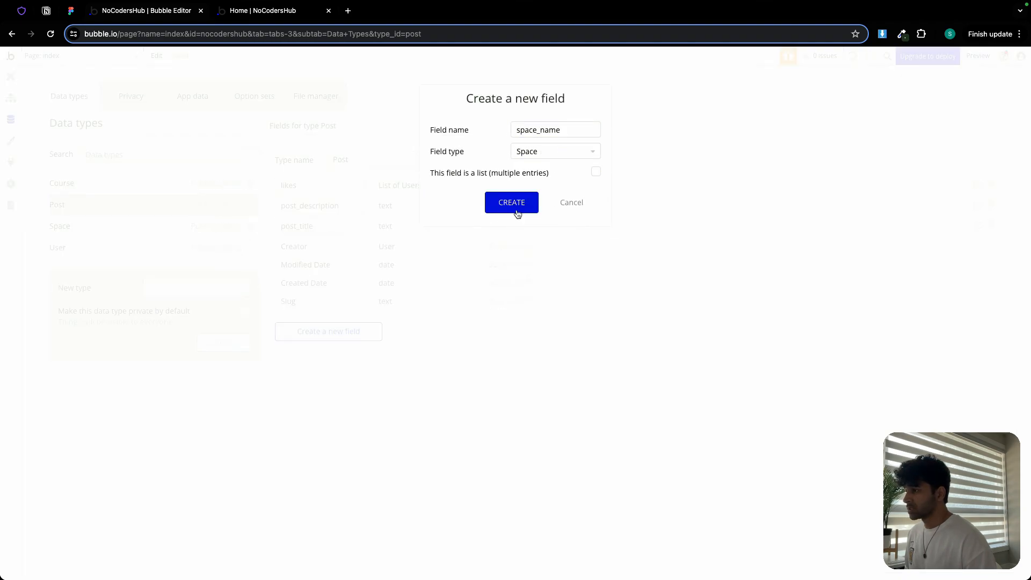
{"action": "left_click", "coordinate": [516, 211]}
- Copy 'course_name' from the plan's Courses section and add it to the Course data type as a text field
{"action": "left_click", "coordinate": [46, 11]}
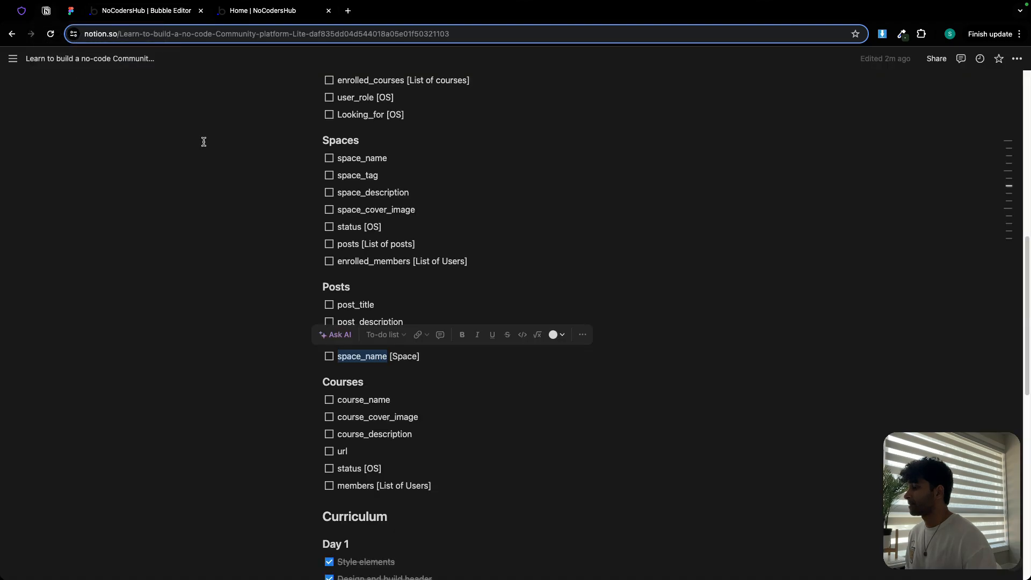
{"action": "scroll", "coordinate": [424, 374], "scroll_direction": "down", "scroll_amount": 3}
{"action": "double_click", "coordinate": [351, 304]}
{"action": "key", "text": "ctrl+c"}
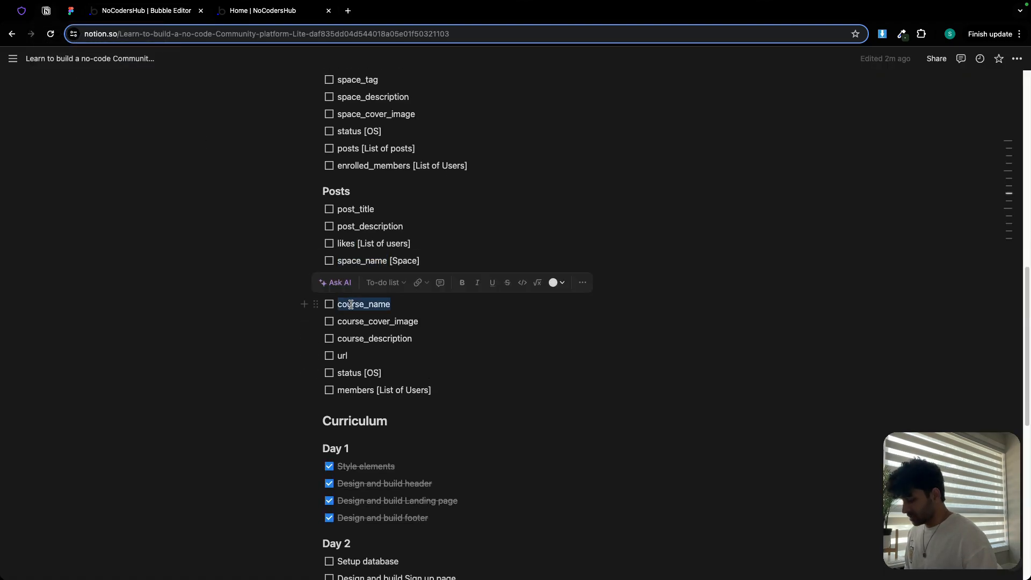
{"action": "left_click", "coordinate": [169, 11]}
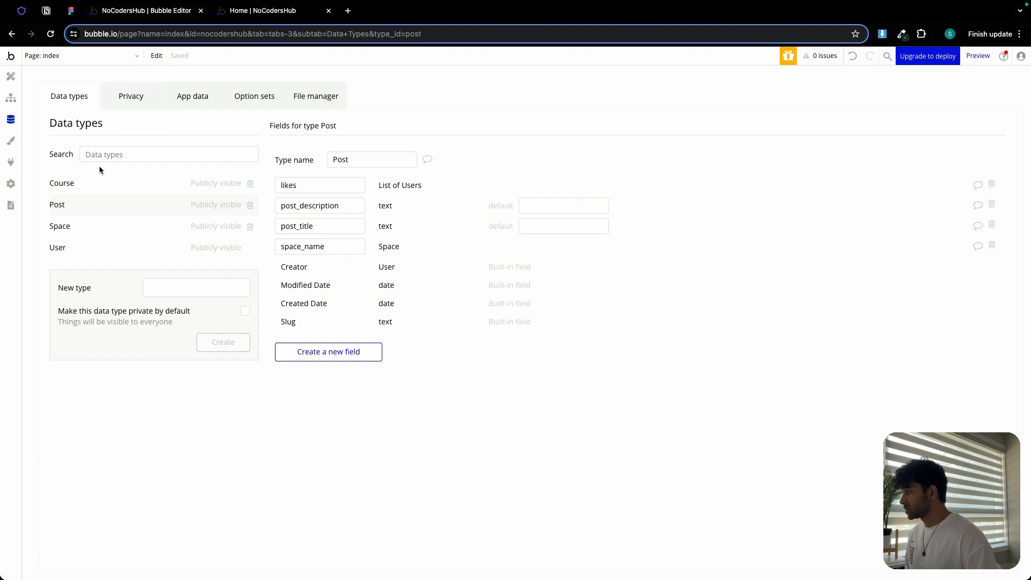
{"action": "left_click", "coordinate": [91, 185]}
{"action": "left_click", "coordinate": [322, 270]}
{"action": "key", "text": "ctrl+v"}
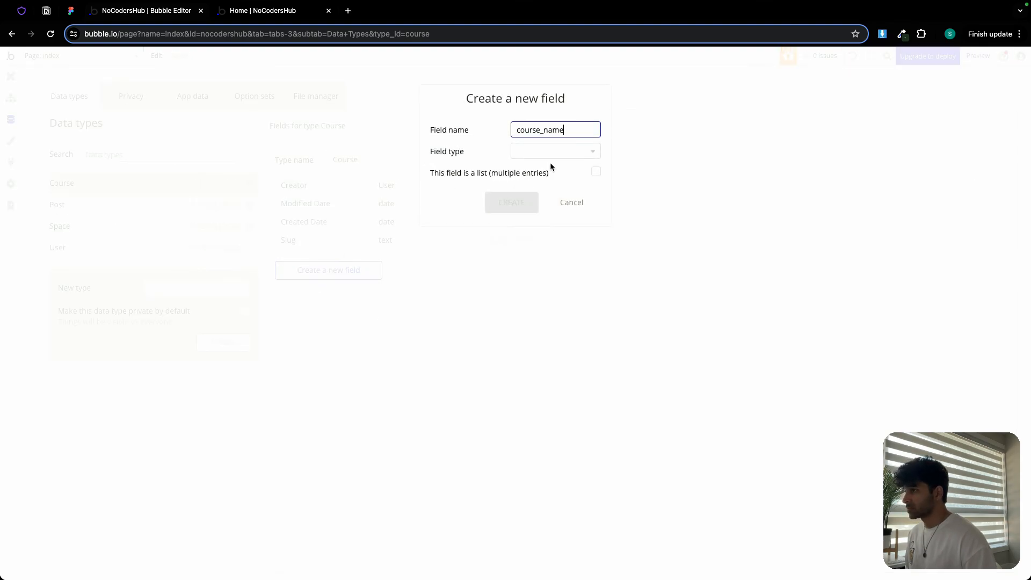
{"action": "left_click", "coordinate": [552, 152]}
{"action": "left_click", "coordinate": [527, 318]}
{"action": "left_click", "coordinate": [510, 208]}
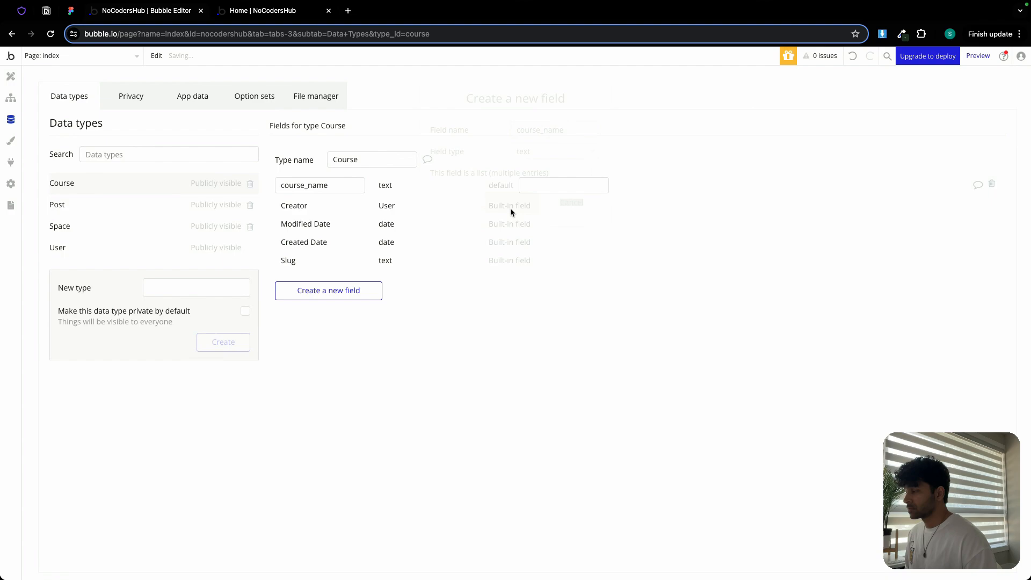
- Copy 'course_cover_image' from the plan and add it to Course as an image field
{"action": "left_click", "coordinate": [47, 10]}
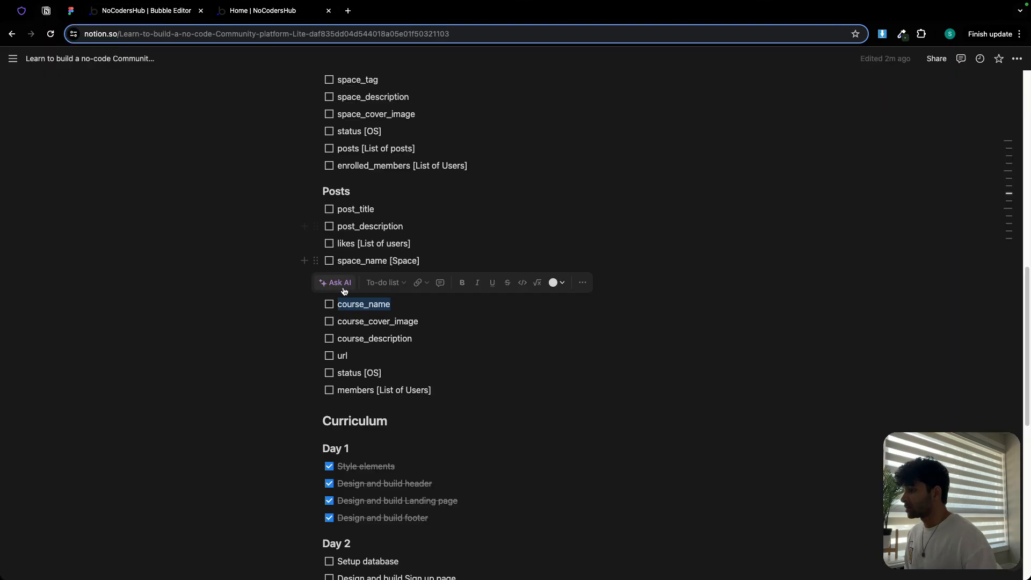
{"action": "double_click", "coordinate": [352, 322]}
{"action": "key", "text": "ctrl+c"}
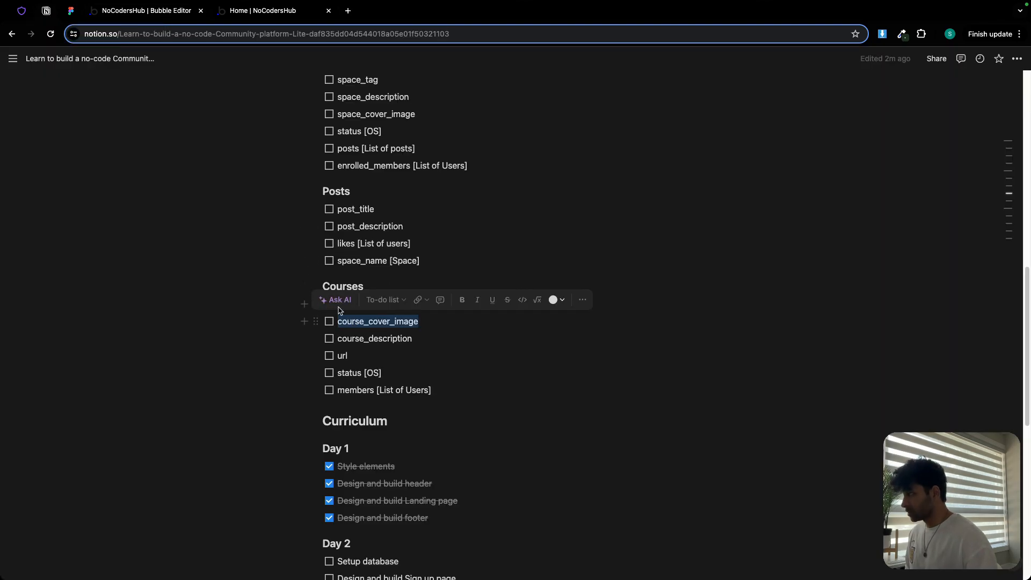
{"action": "left_click", "coordinate": [136, 12]}
{"action": "left_click", "coordinate": [359, 289]}
{"action": "key", "text": "ctrl+v"}
{"action": "left_click", "coordinate": [537, 151]}
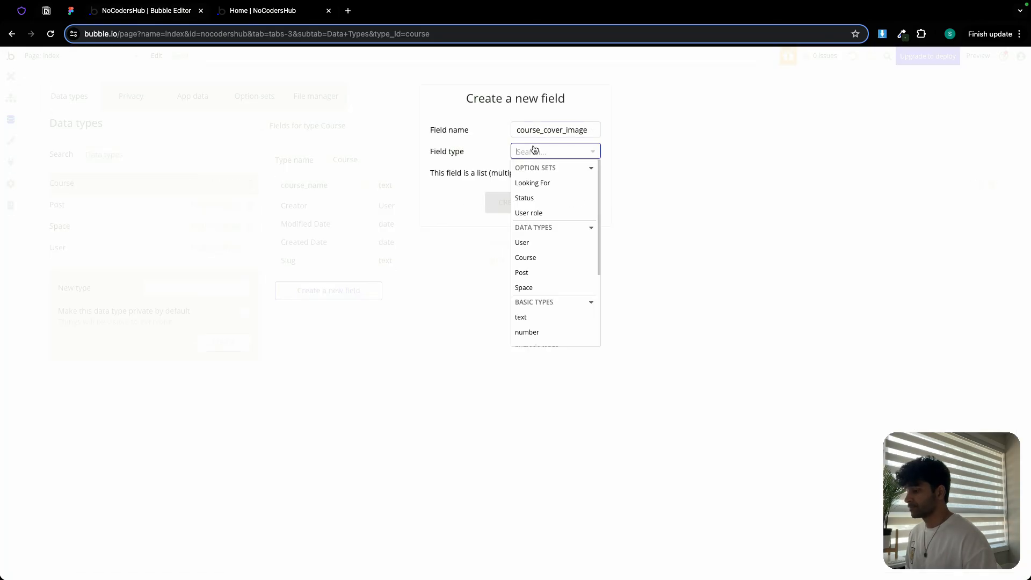
{"action": "type", "text": "im"}
{"action": "left_click", "coordinate": [539, 184]}
{"action": "left_click", "coordinate": [512, 203]}
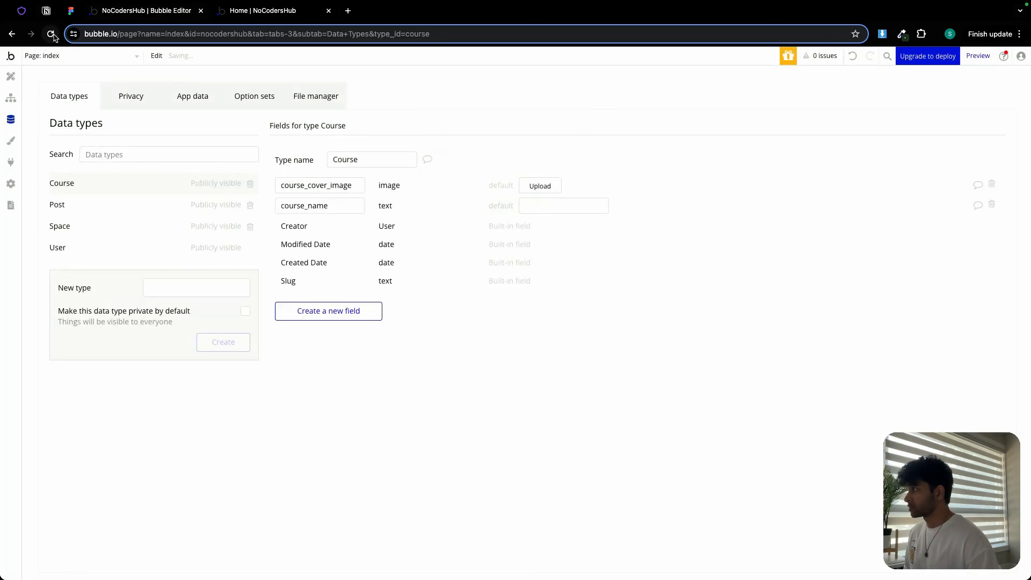
- Copy 'course_description' from the plan and add it to Course as a text field
{"action": "left_click", "coordinate": [47, 11]}
{"action": "double_click", "coordinate": [360, 339]}
{"action": "key", "text": "ctrl+c"}
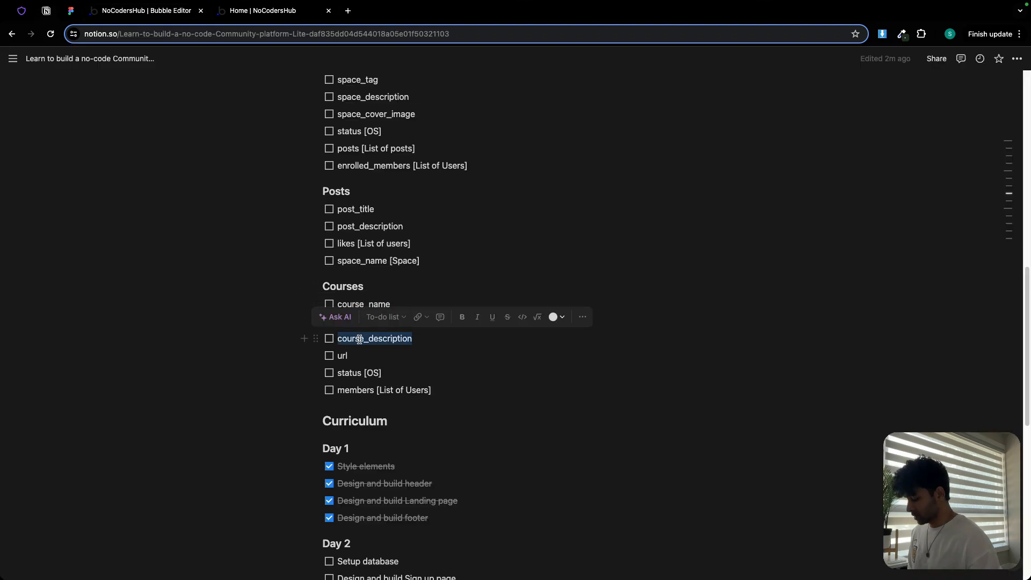
{"action": "left_click", "coordinate": [161, 10]}
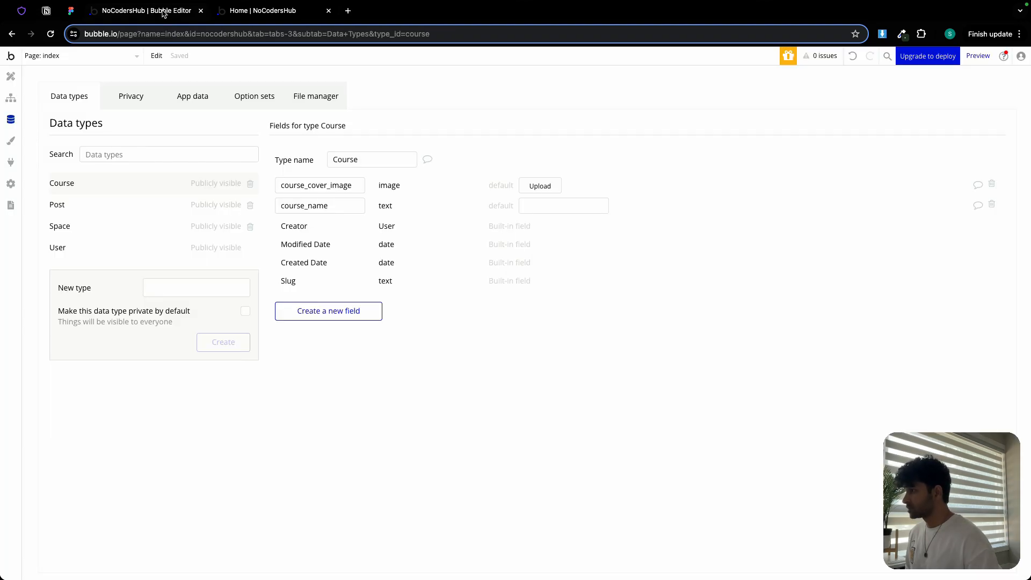
{"action": "left_click", "coordinate": [357, 316]}
{"action": "key", "text": "ctrl+v"}
{"action": "left_click", "coordinate": [551, 151]}
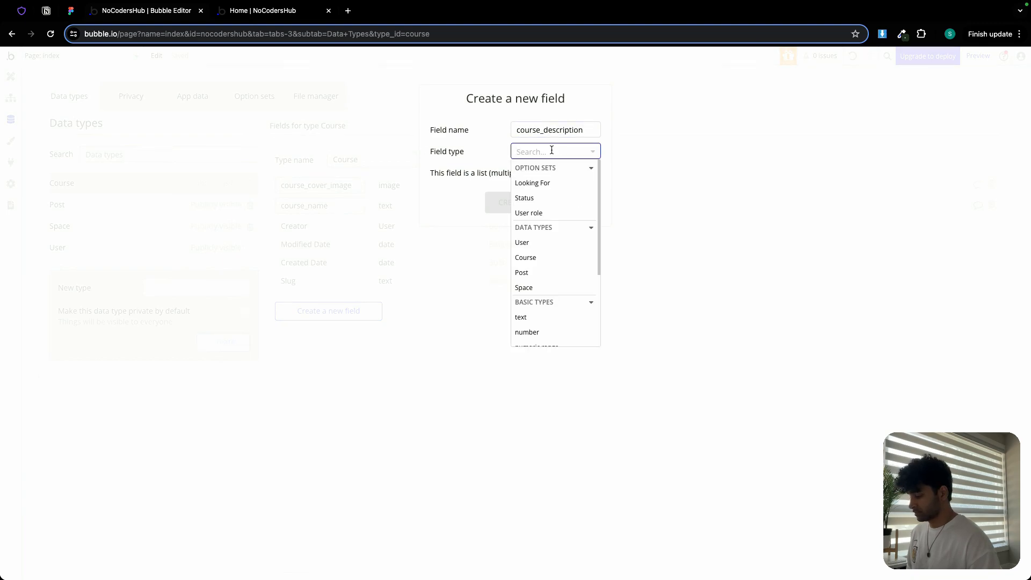
{"action": "type", "text": "da"}
{"action": "left_click", "coordinate": [538, 188]}
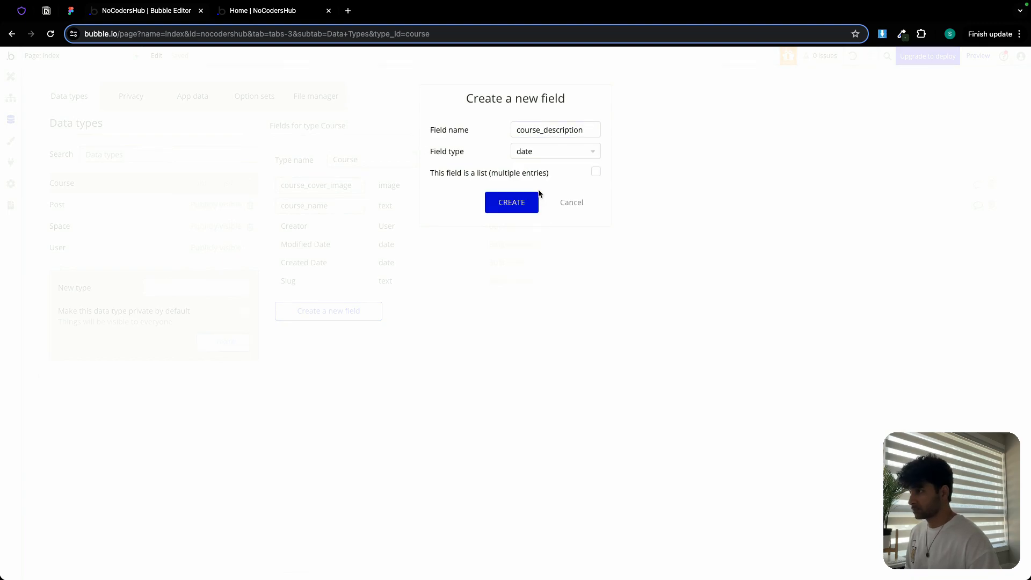
{"action": "left_click", "coordinate": [546, 152]}
{"action": "left_click", "coordinate": [539, 317]}
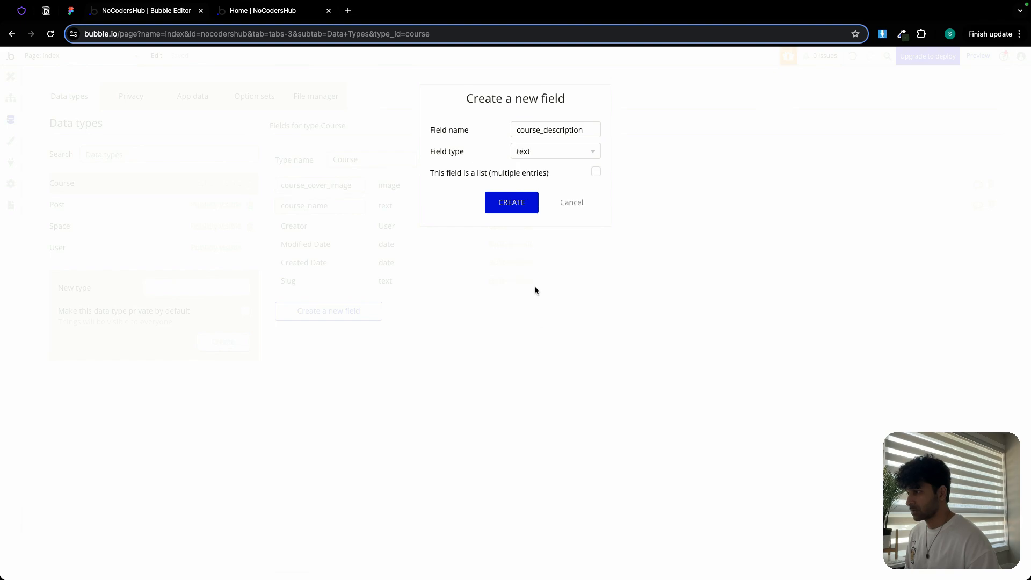
{"action": "left_click", "coordinate": [512, 203]}
- Copy 'url' from the plan and add a 'url' text field to Course
{"action": "left_click", "coordinate": [49, 11]}
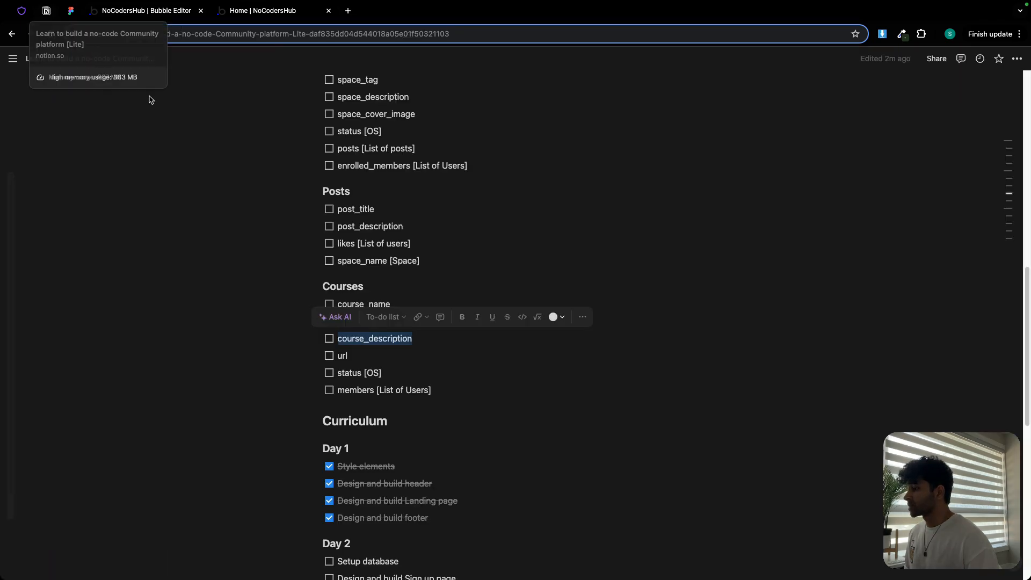
{"action": "double_click", "coordinate": [342, 356]}
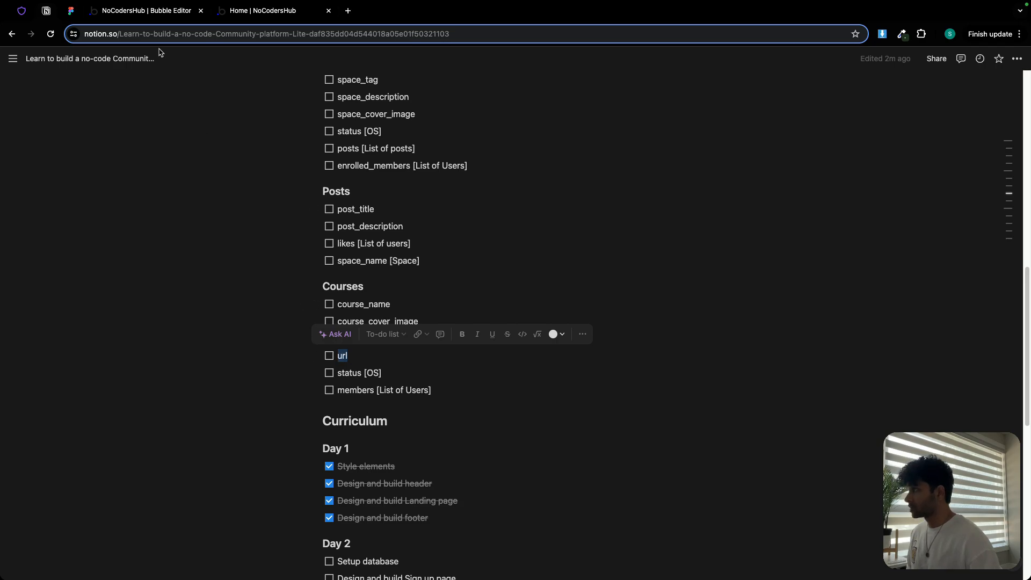
{"action": "left_click", "coordinate": [153, 12]}
{"action": "left_click", "coordinate": [343, 333]}
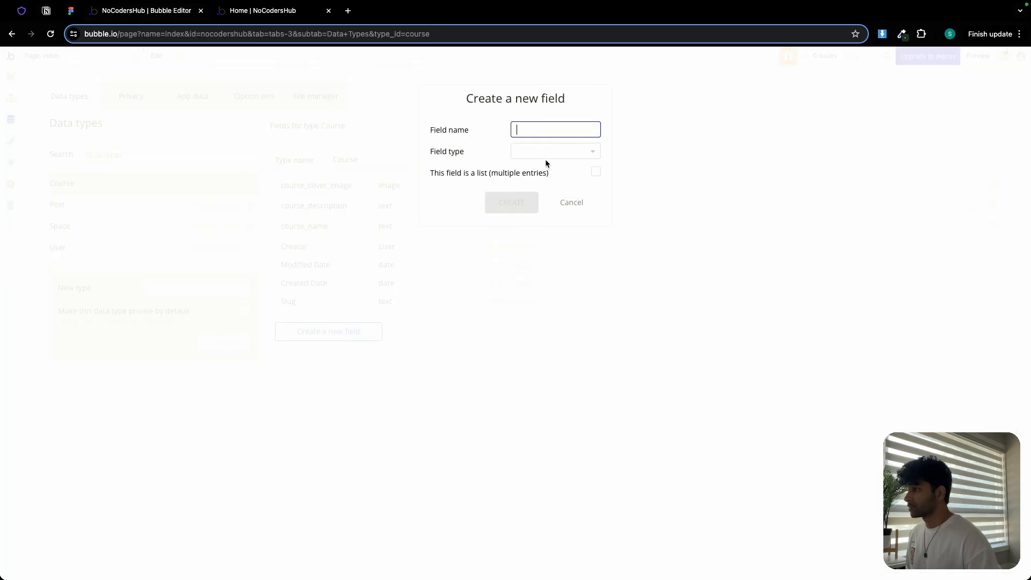
{"action": "type", "text": "url"}
{"action": "left_click", "coordinate": [546, 156]}
{"action": "scroll", "coordinate": [550, 251], "scroll_direction": "down", "scroll_amount": 5}
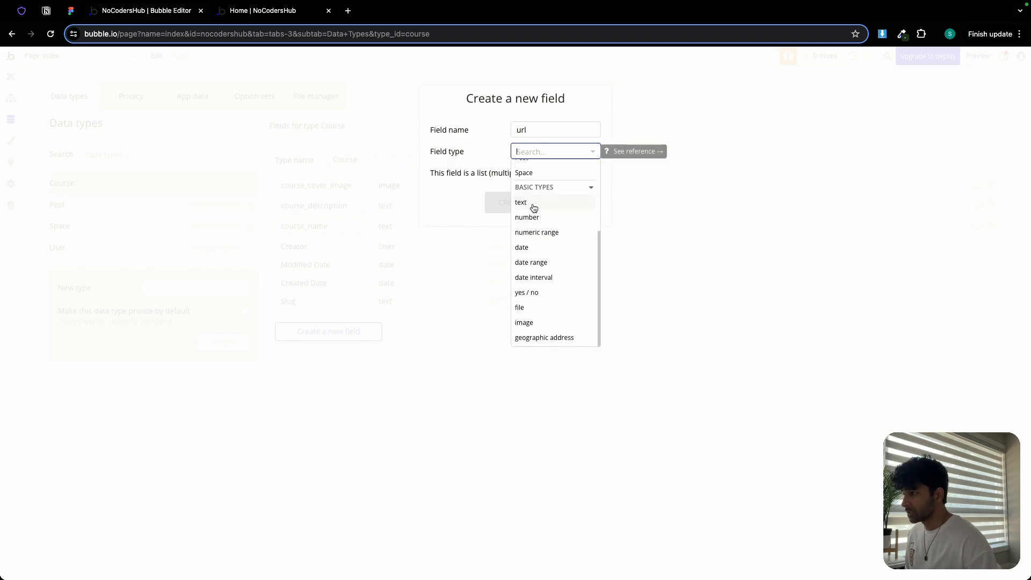
{"action": "left_click", "coordinate": [532, 208]}
{"action": "left_click", "coordinate": [521, 203]}
- Copy 'status' from the plan and add it to Course as a Status option set field
{"action": "left_click", "coordinate": [70, 11]}
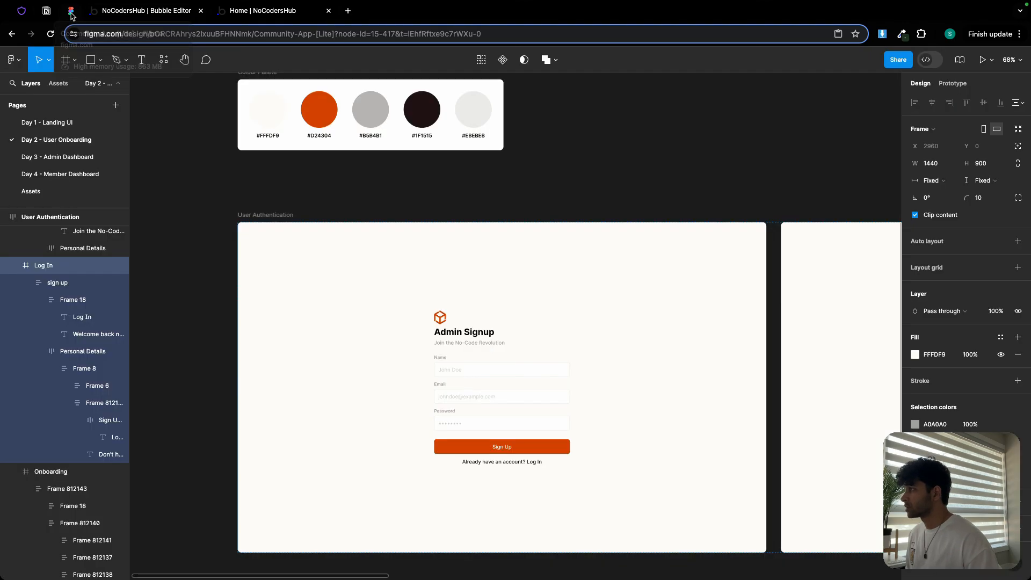
{"action": "left_click", "coordinate": [46, 10]}
{"action": "double_click", "coordinate": [345, 374]}
{"action": "key", "text": "super+c"}
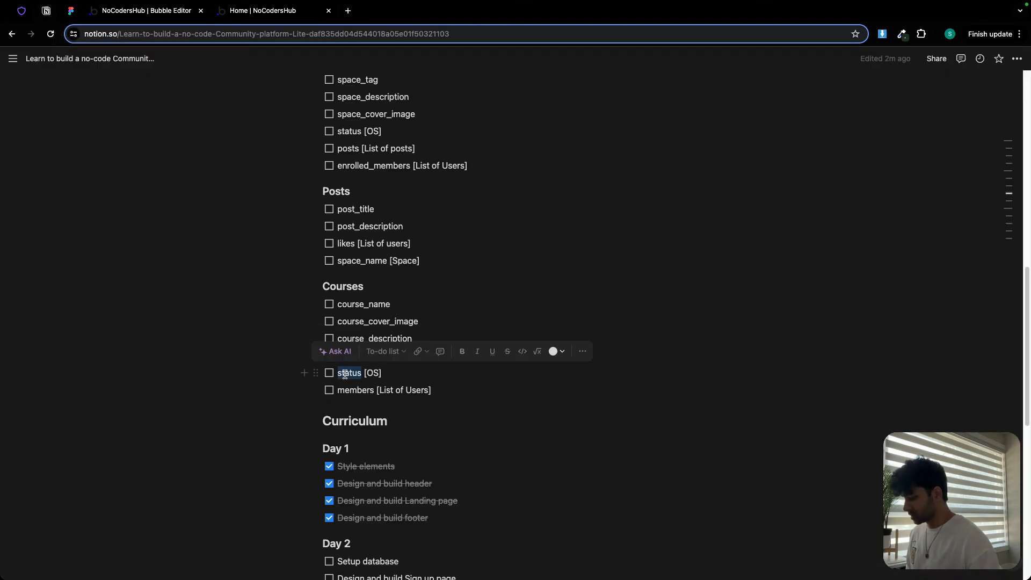
{"action": "left_click", "coordinate": [173, 15]}
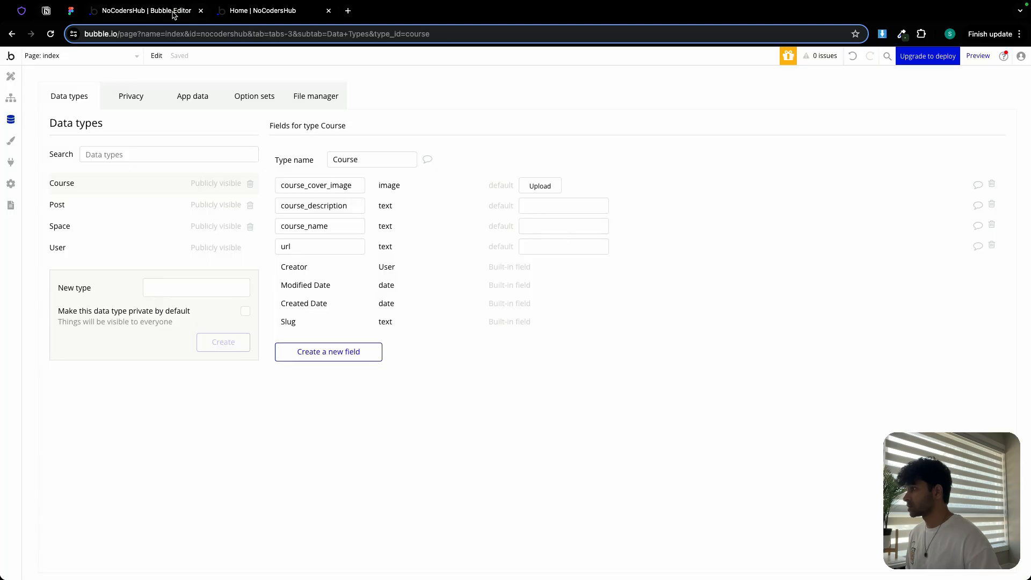
{"action": "left_click", "coordinate": [376, 352]}
{"action": "key", "text": "super+v"}
{"action": "left_click", "coordinate": [522, 152]}
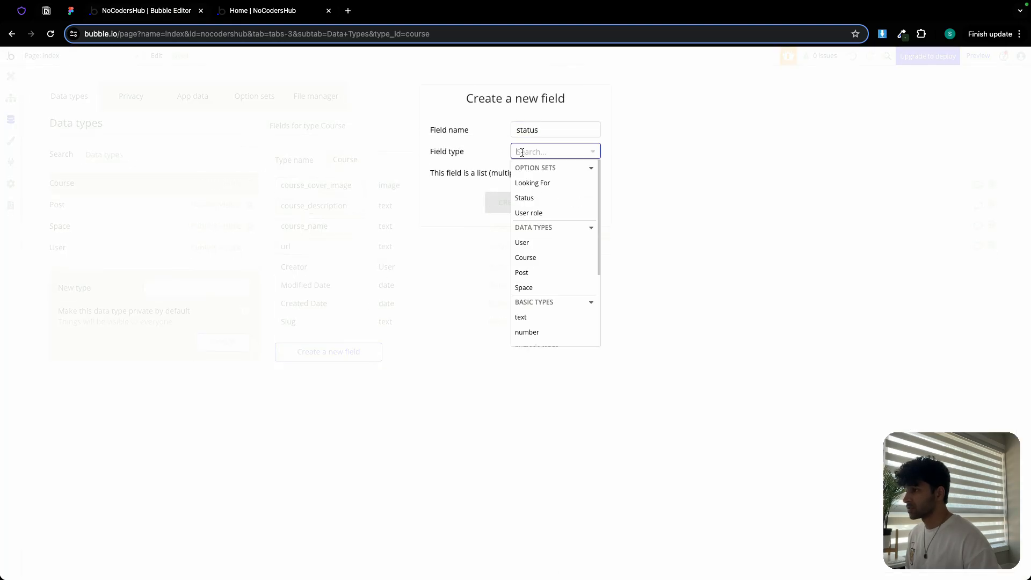
{"action": "left_click", "coordinate": [524, 197]}
{"action": "left_click", "coordinate": [518, 203]}
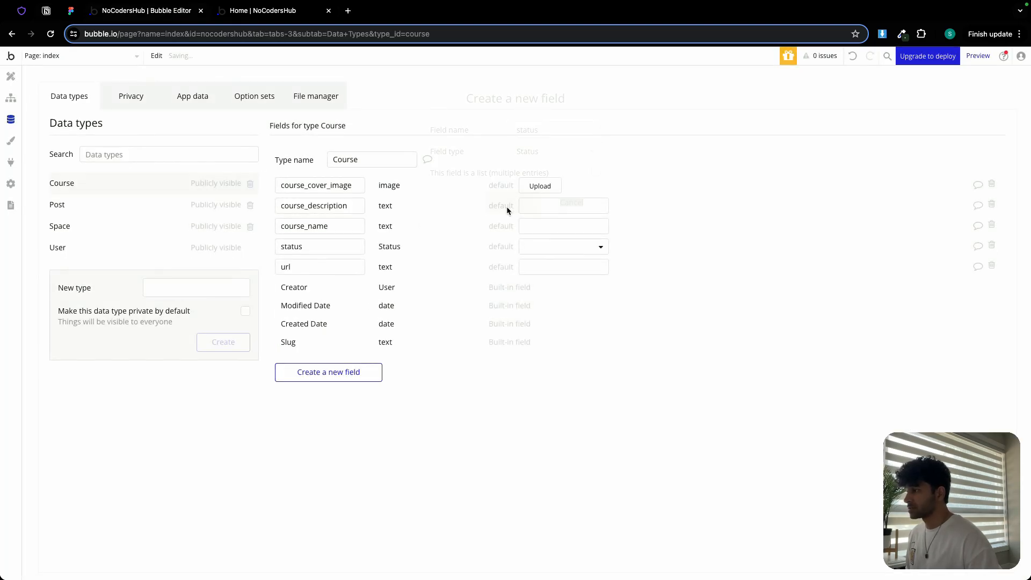
- Copy 'members' from the plan and add it to Course as a list-of-Users field
{"action": "left_click", "coordinate": [46, 11]}
{"action": "double_click", "coordinate": [360, 391]}
{"action": "key", "text": "super+c"}
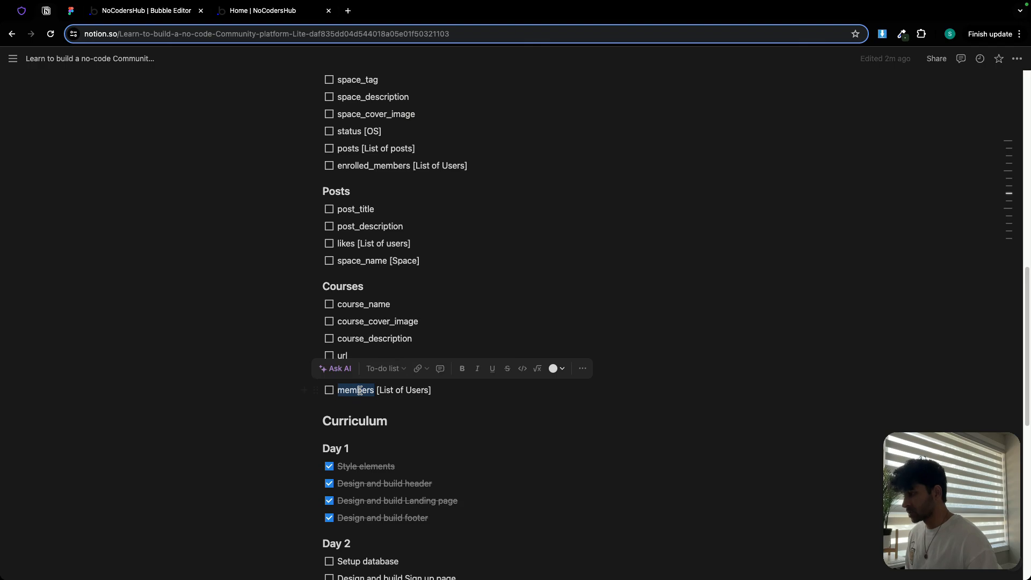
{"action": "left_click", "coordinate": [136, 16]}
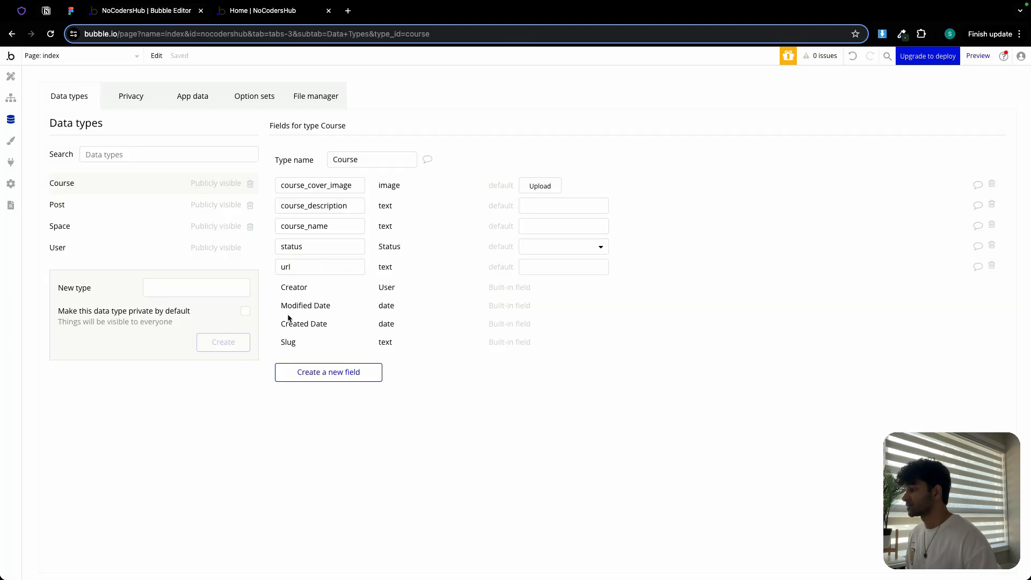
{"action": "left_click", "coordinate": [292, 374]}
{"action": "key", "text": "super+v"}
{"action": "left_click", "coordinate": [547, 150]}
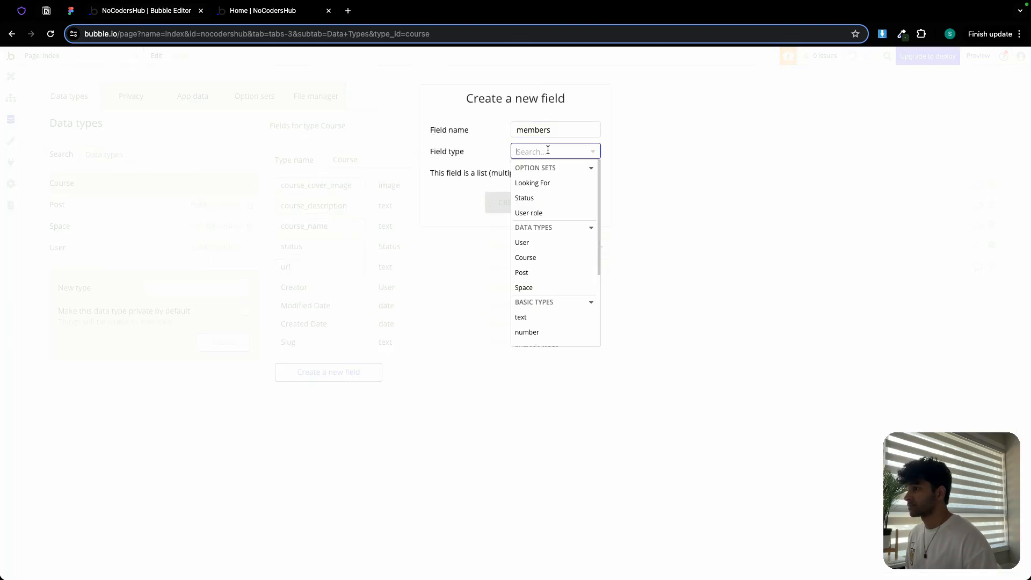
{"action": "left_click", "coordinate": [537, 243]}
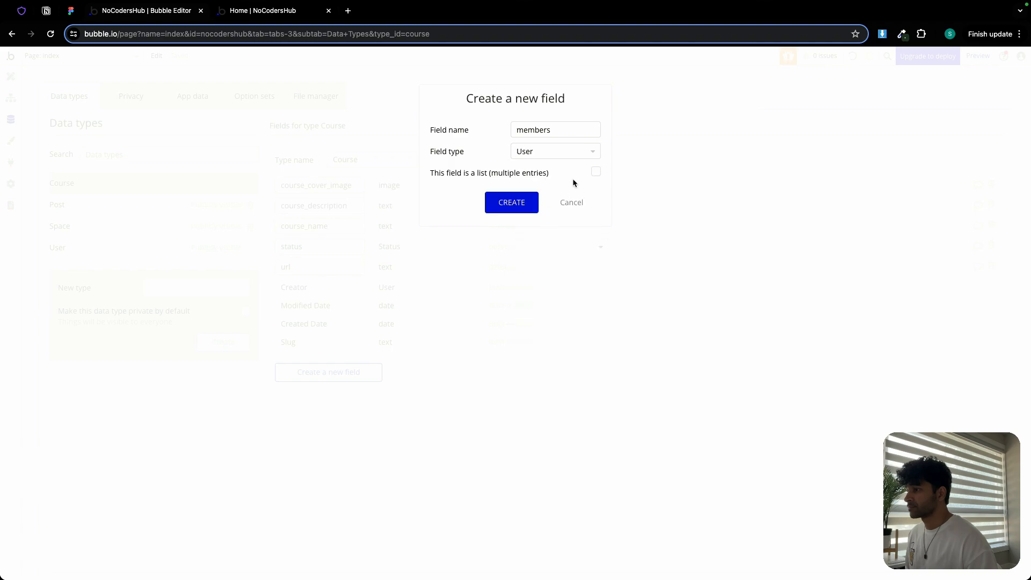
{"action": "left_click", "coordinate": [513, 206]}
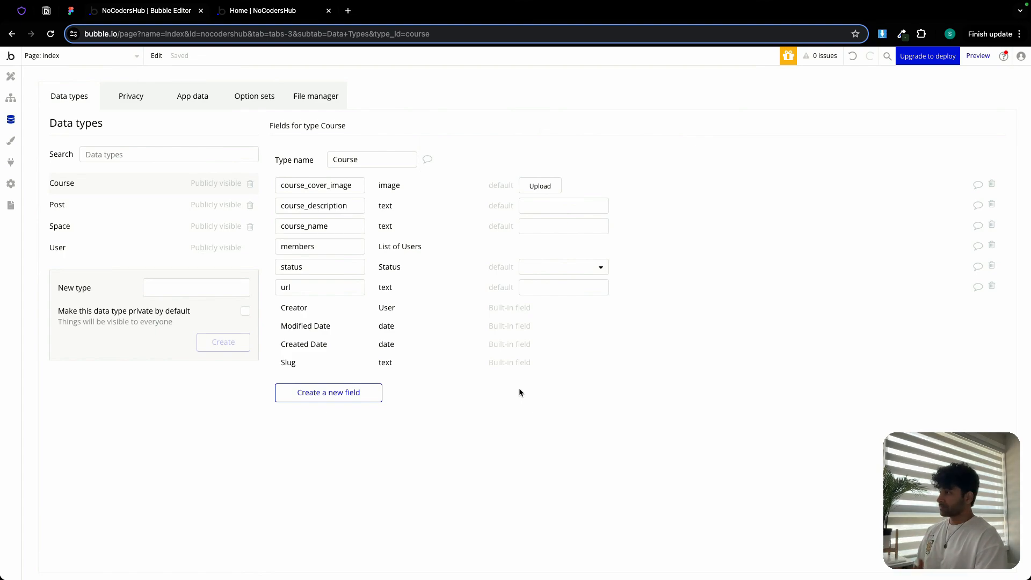
- Tick off the 'Setup database' task in the plan's Day 2 curriculum
{"action": "left_click", "coordinate": [46, 12]}
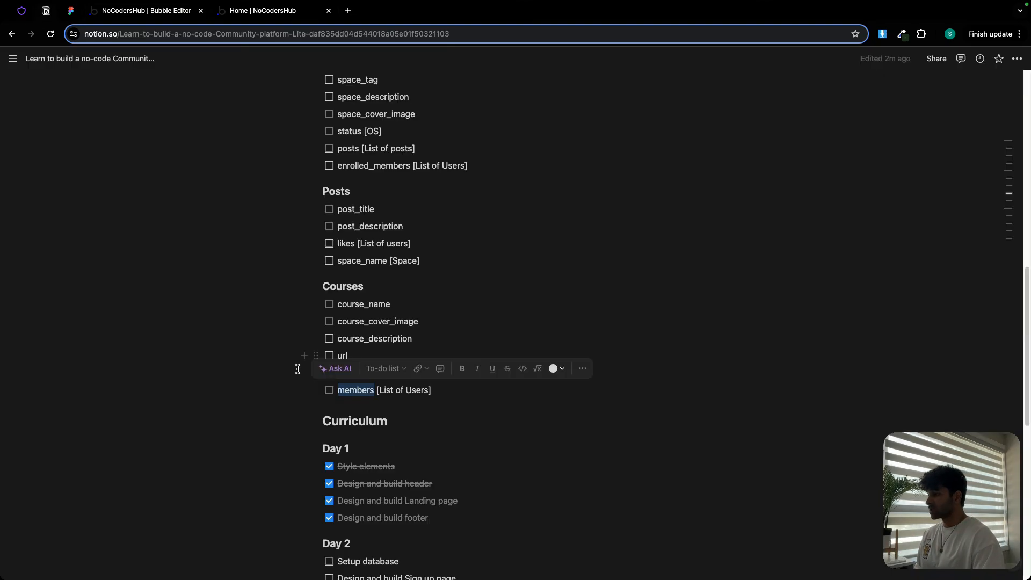
{"action": "left_click", "coordinate": [237, 389]}
{"action": "scroll", "coordinate": [305, 449], "scroll_direction": "down", "scroll_amount": 3}
{"action": "left_click", "coordinate": [329, 467]}
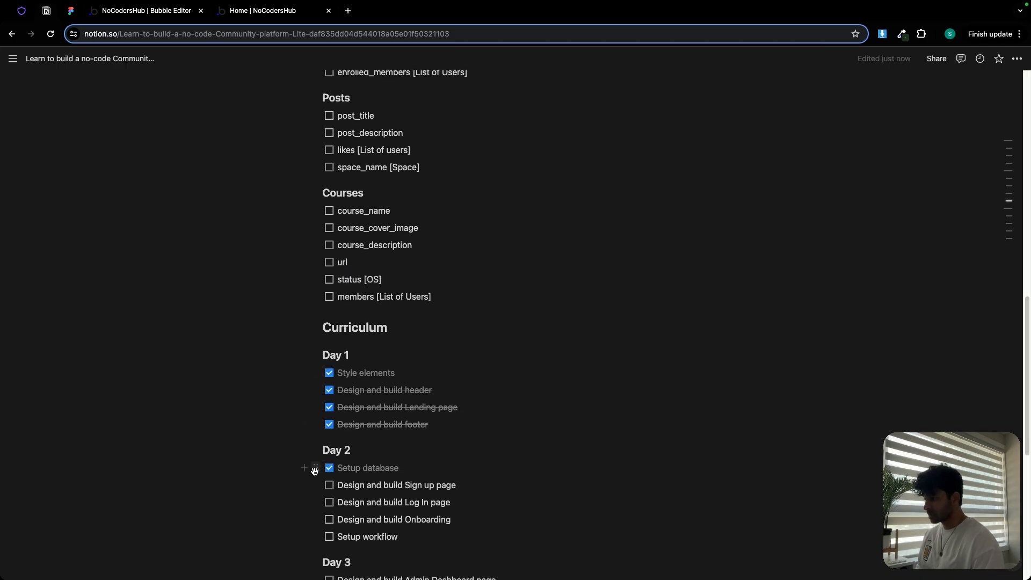
- Review the admin sign-up, sign-up, log-in and onboarding screen designs in Figma
{"action": "left_click", "coordinate": [70, 11]}
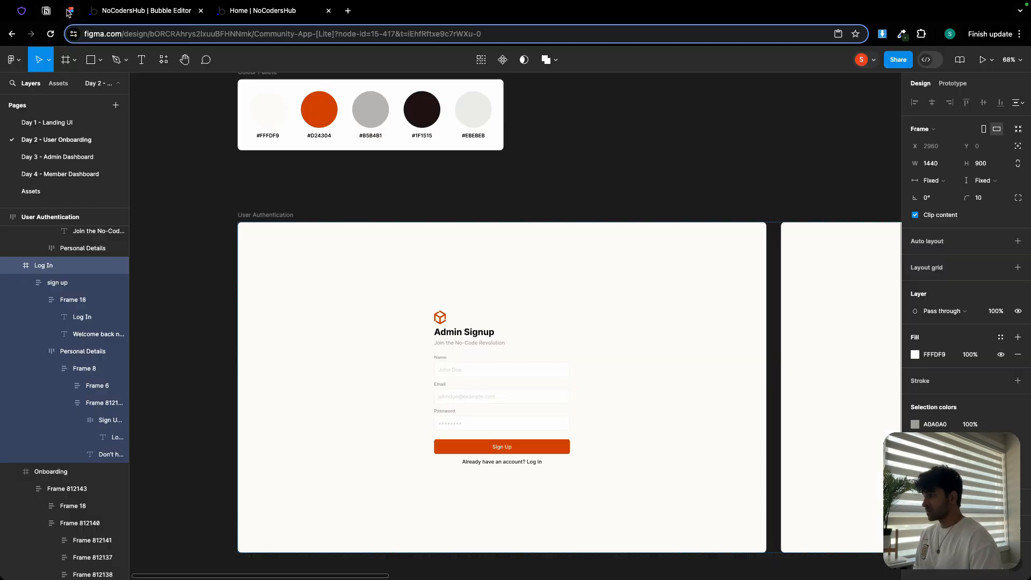
{"action": "left_click_drag", "start_coordinate": [393, 207], "coordinate": [377, 204]}
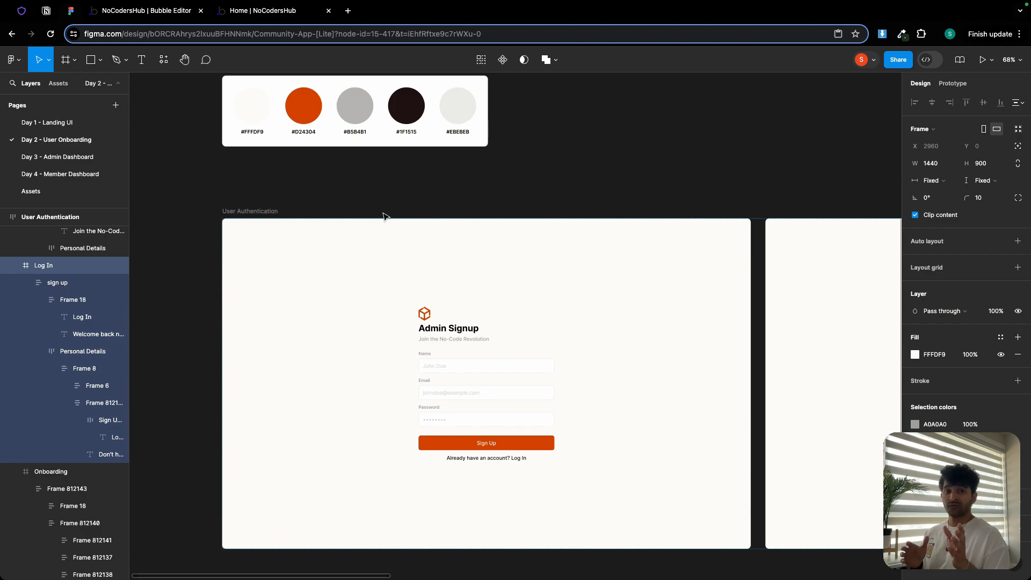
{"action": "scroll", "coordinate": [370, 215], "scroll_direction": "right", "scroll_amount": 5}
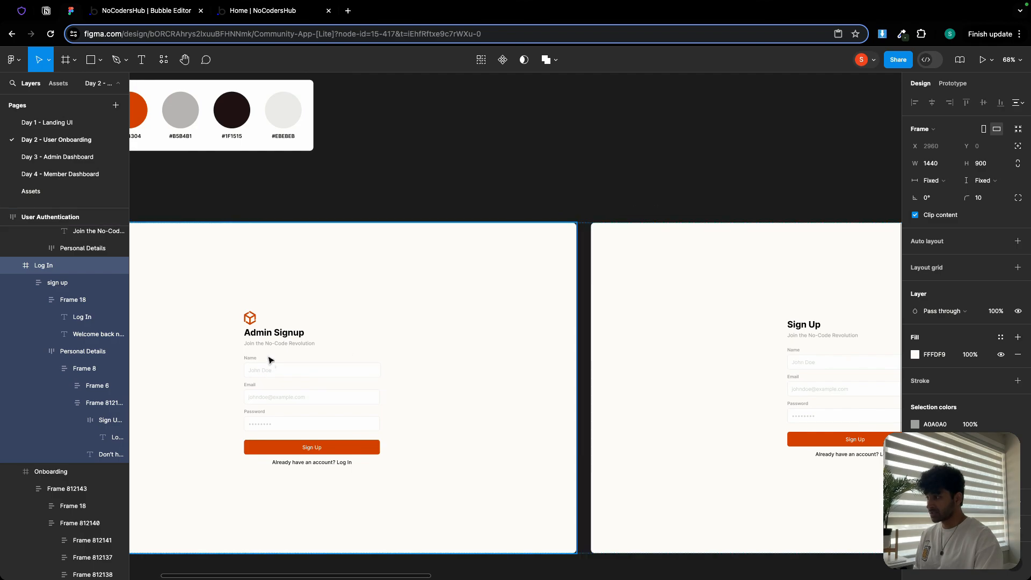
{"action": "left_click_drag", "start_coordinate": [612, 204], "coordinate": [192, 211]}
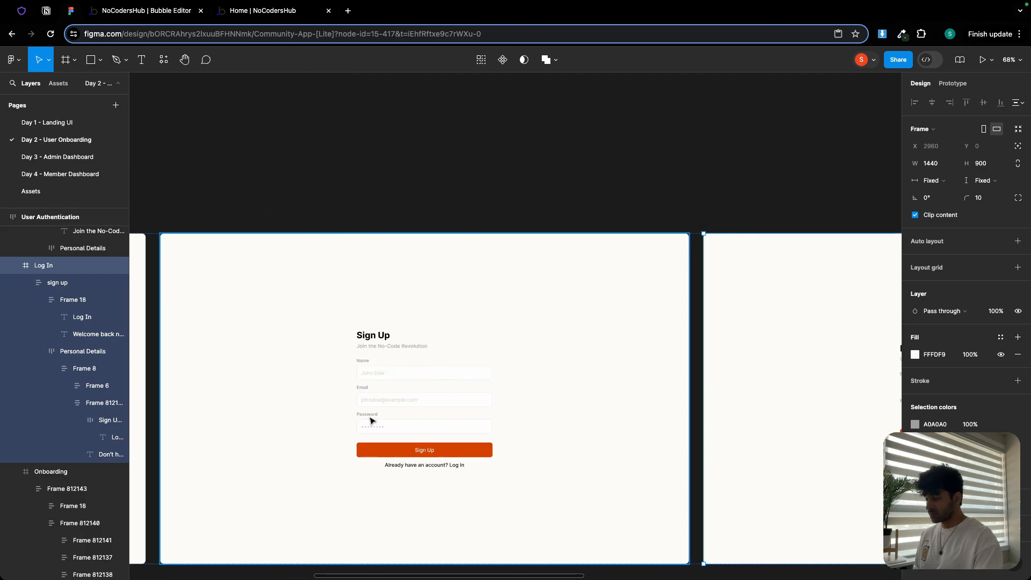
{"action": "left_click_drag", "start_coordinate": [655, 159], "coordinate": [278, 134]}
{"action": "scroll", "coordinate": [277, 134], "scroll_direction": "right", "scroll_amount": 3}
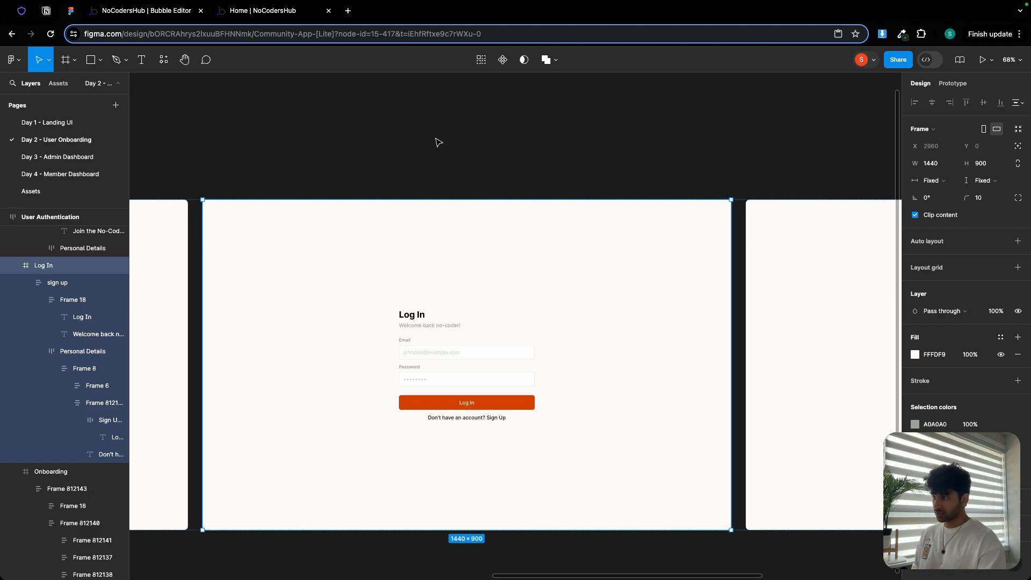
{"action": "left_click_drag", "start_coordinate": [646, 156], "coordinate": [326, 165]}
{"action": "left_click_drag", "start_coordinate": [609, 178], "coordinate": [480, 137]}
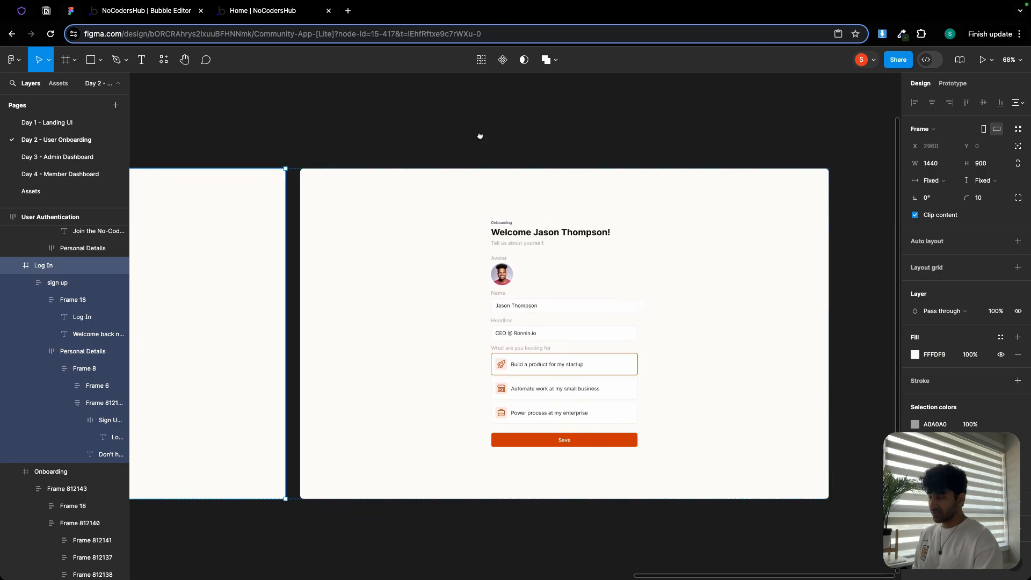
{"action": "scroll", "coordinate": [539, 322], "scroll_direction": "up", "scroll_amount": 3}
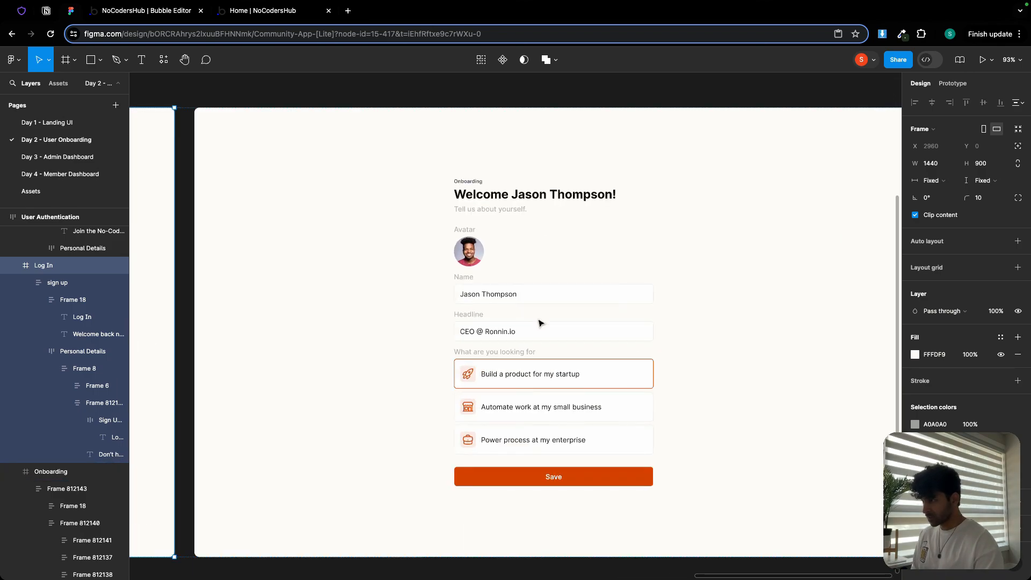
{"action": "scroll", "coordinate": [539, 322], "scroll_direction": "up", "scroll_amount": 2}
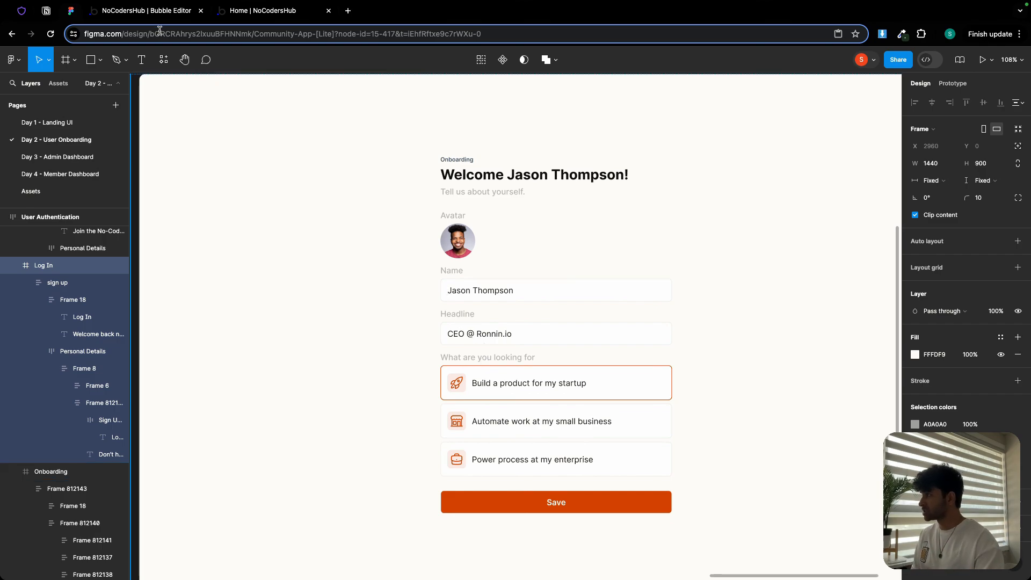
{"action": "left_click", "coordinate": [46, 10]}
{"action": "scroll", "coordinate": [458, 265], "scroll_direction": "up", "scroll_amount": 10}
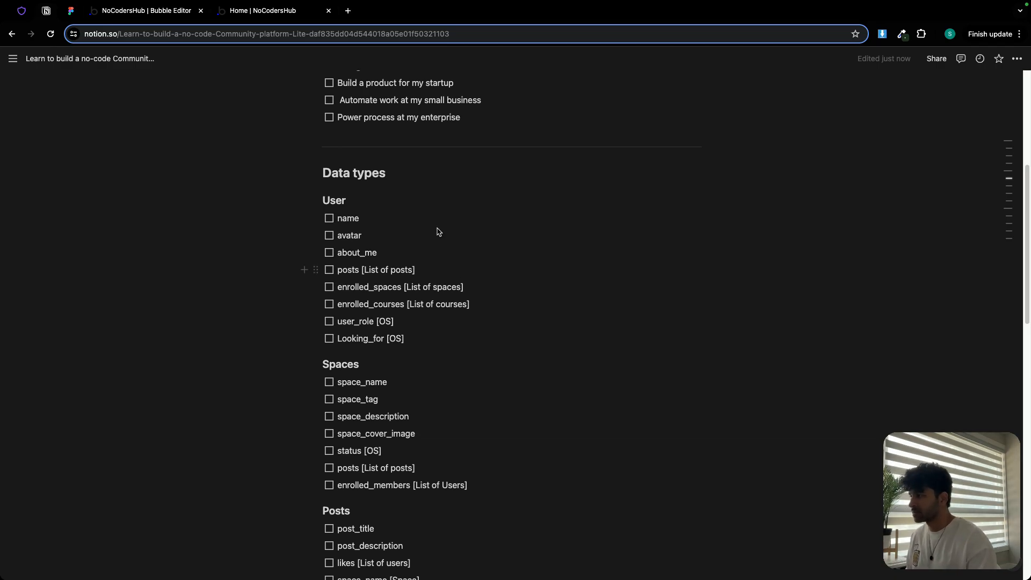
{"action": "left_click", "coordinate": [134, 12]}
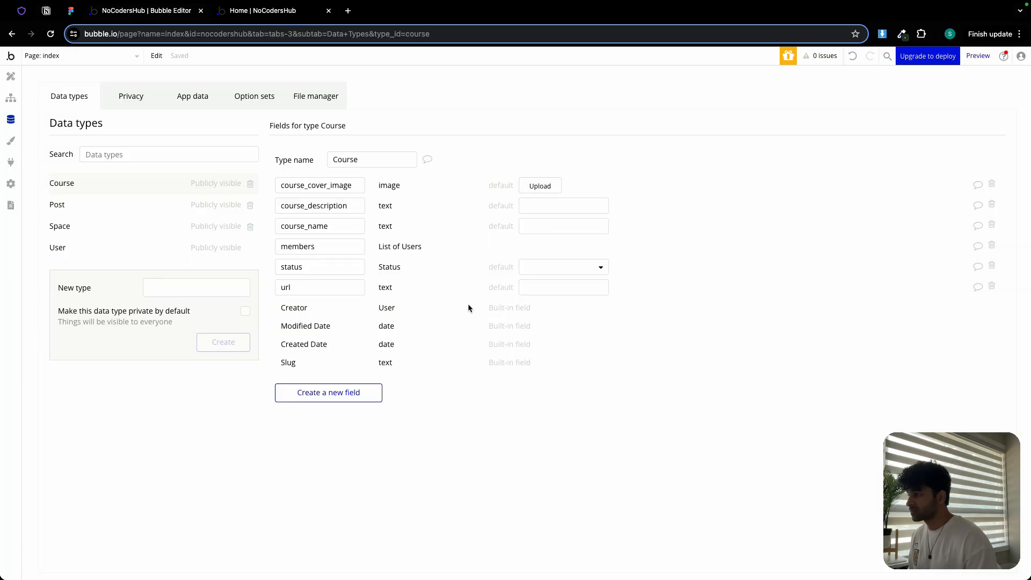
{"action": "left_click", "coordinate": [69, 12]}
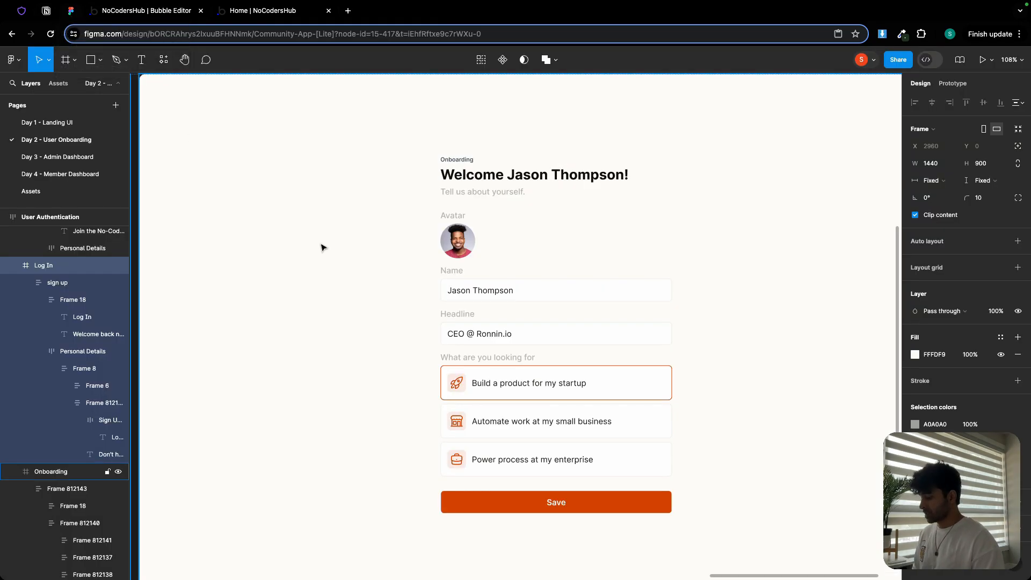
{"action": "scroll", "coordinate": [371, 268], "scroll_direction": "down", "scroll_amount": 3}
{"action": "scroll", "coordinate": [279, 154], "scroll_direction": "left", "scroll_amount": 15}
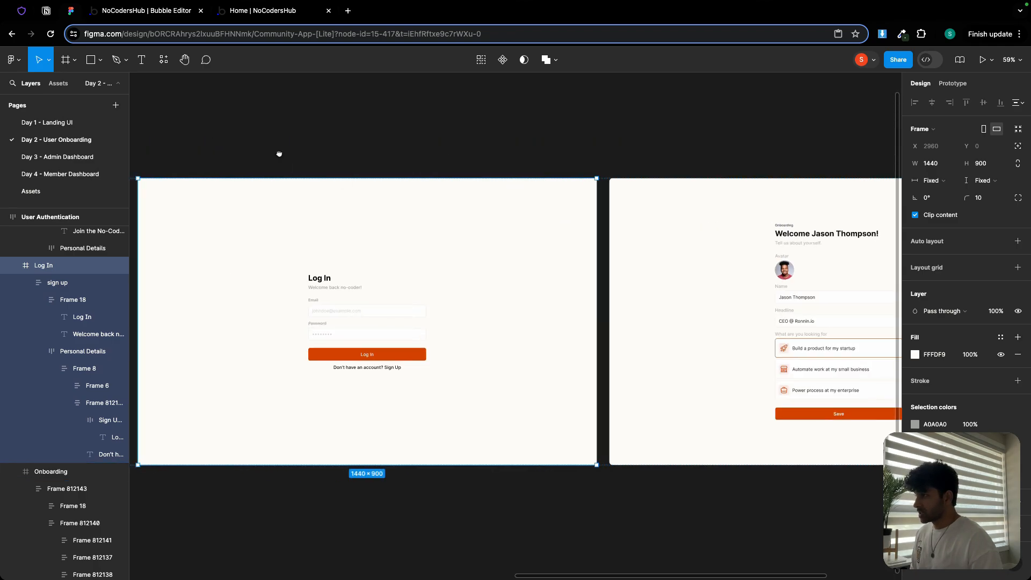
{"action": "left_click_drag", "start_coordinate": [359, 162], "coordinate": [628, 170]}
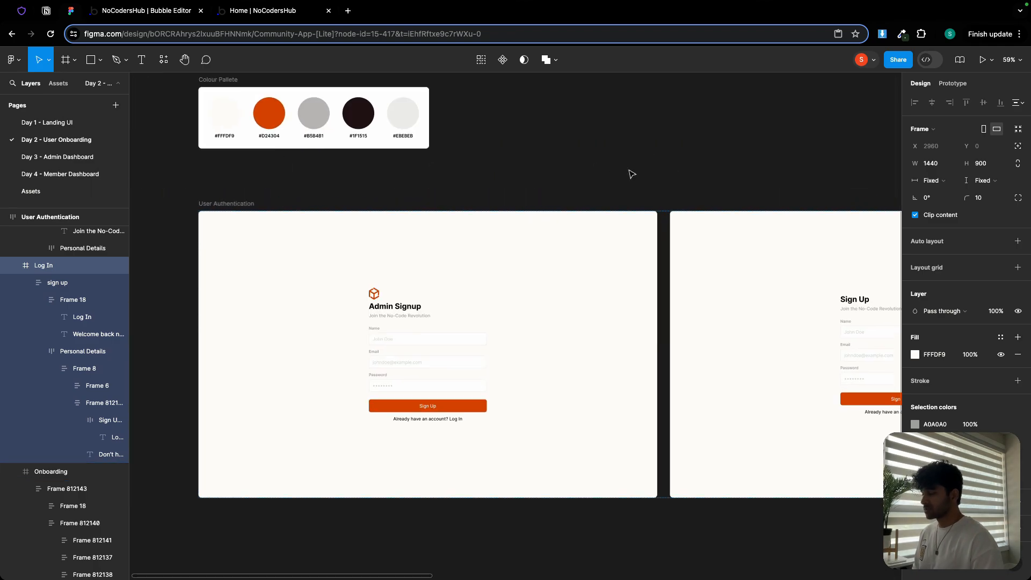
- Create a new page named 'admin-sign-up' and open its properties
{"action": "left_click", "coordinate": [166, 18]}
{"action": "left_click", "coordinate": [11, 76]}
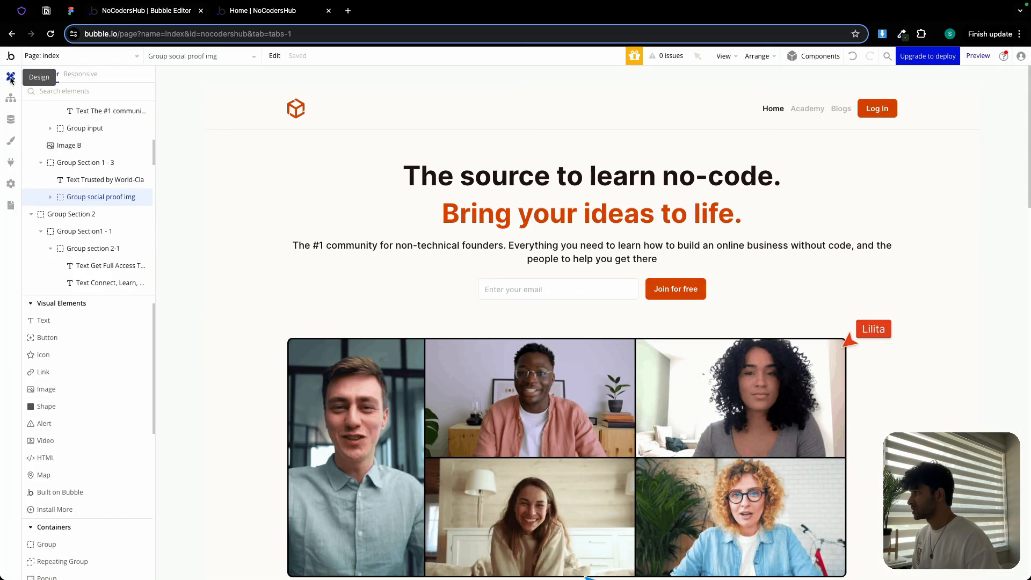
{"action": "left_click", "coordinate": [92, 56]}
{"action": "left_click", "coordinate": [73, 121]}
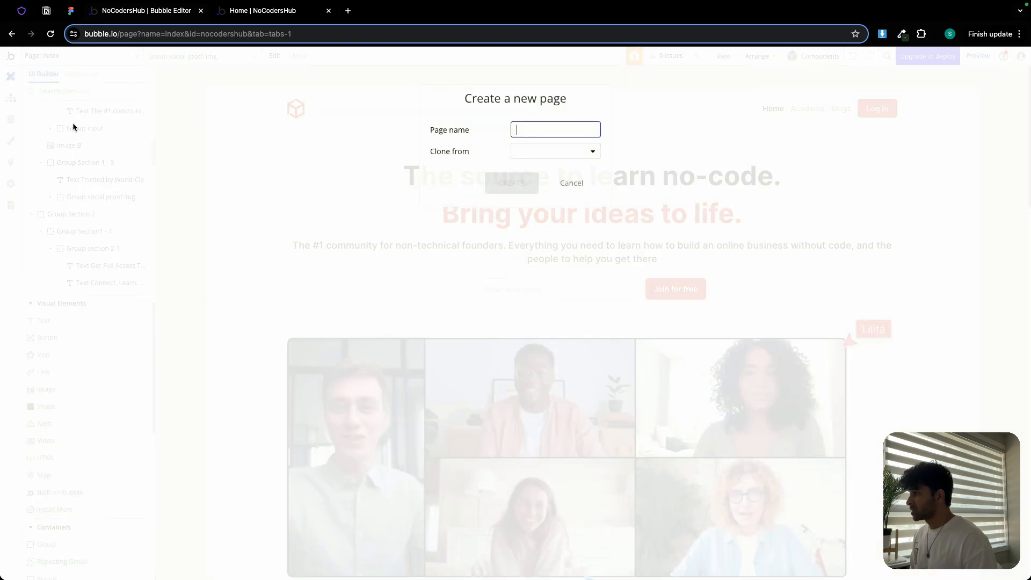
{"action": "type", "text": "admin-sign-up"}
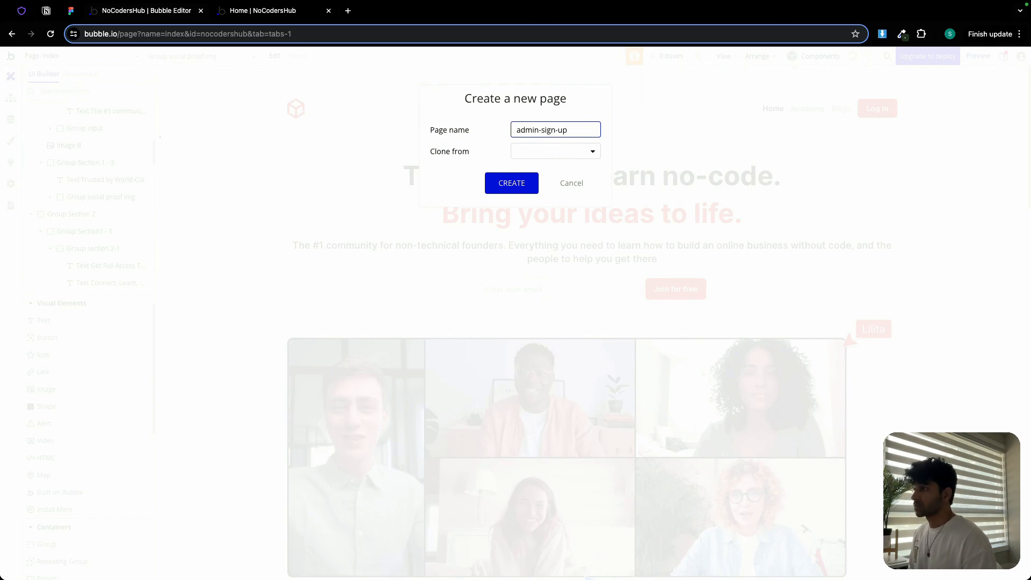
{"action": "left_click", "coordinate": [523, 183]}
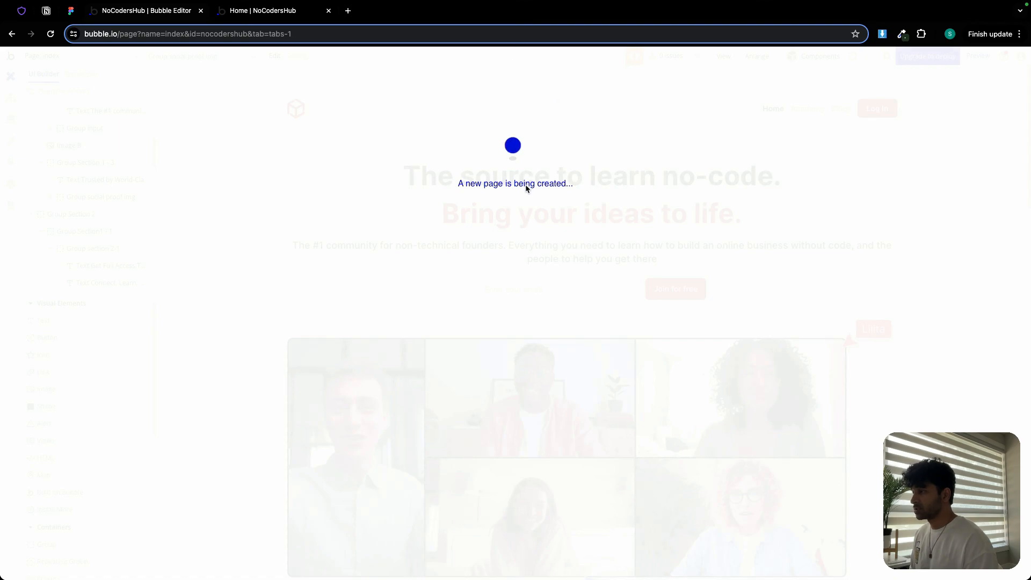
{"action": "double_click", "coordinate": [531, 185]}
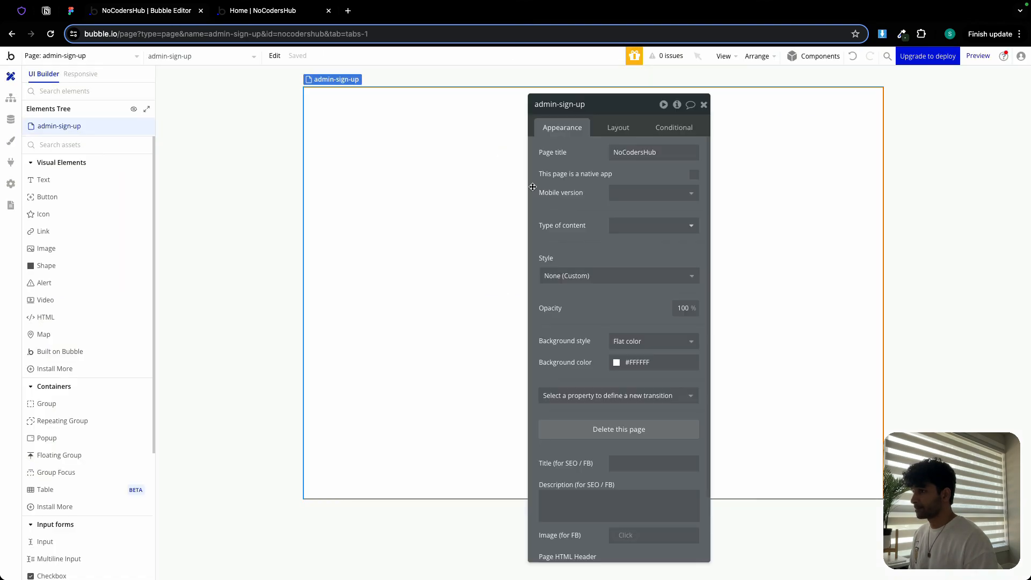
- Set the page title to 'Sign Up | NoCodersHub'
{"action": "left_click", "coordinate": [635, 150]}
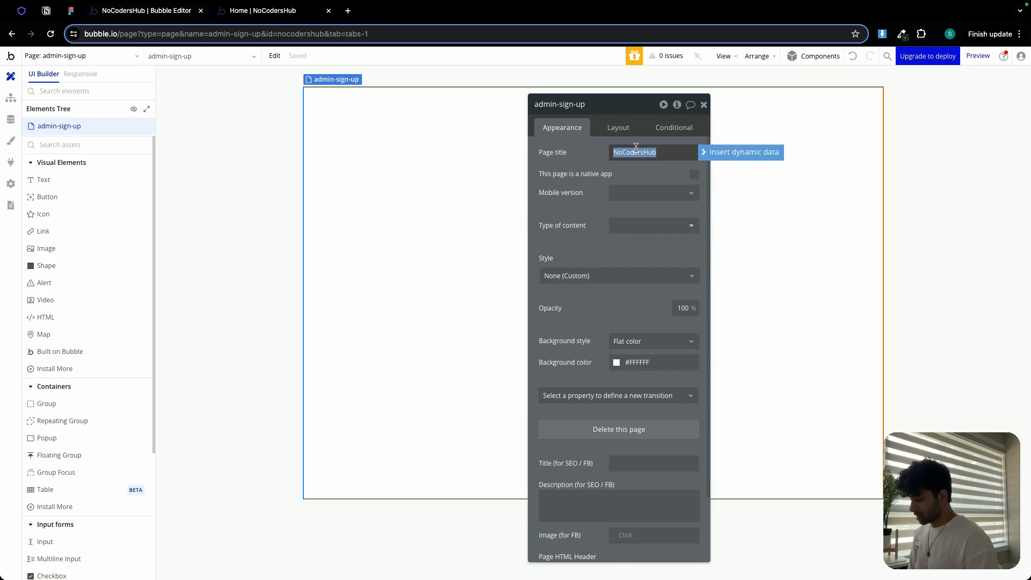
{"action": "type", "text": "Sign Up"}
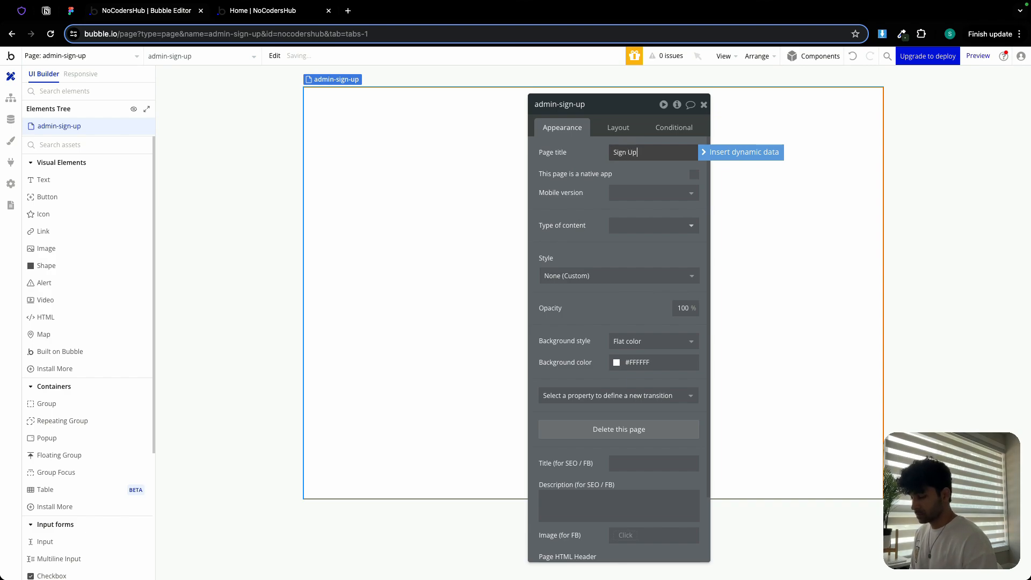
{"action": "type", "text": "| No"}
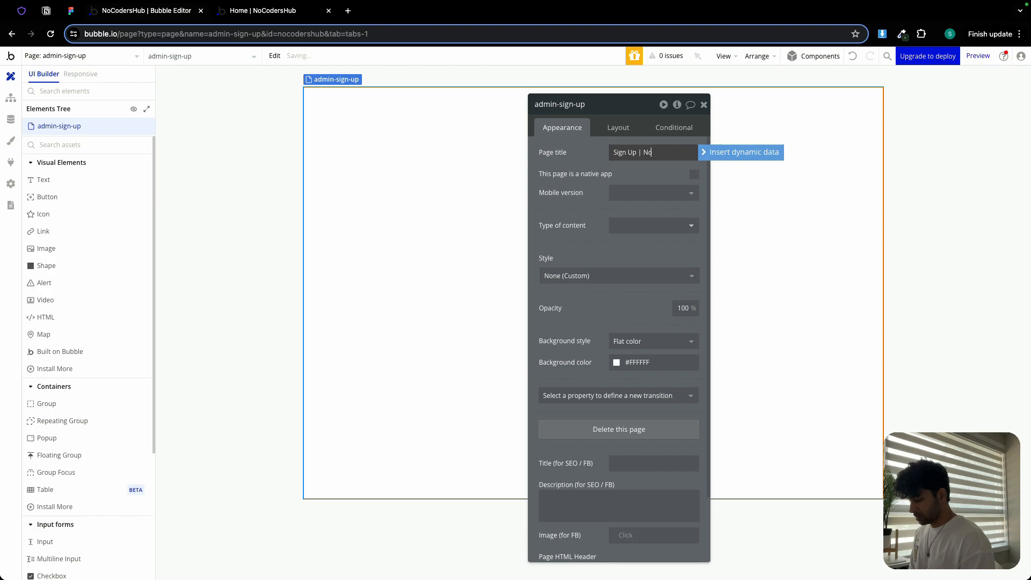
{"action": "type", "text": "Ocder"}
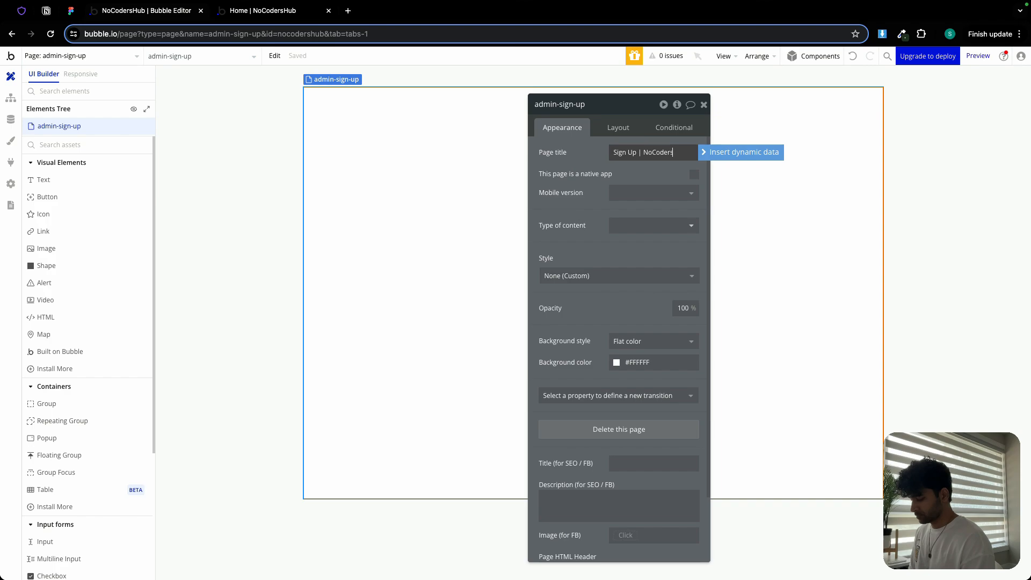
- Set the page layout to Column with a builder width of 1440 and a minimum height of 800
{"action": "left_click", "coordinate": [618, 128]}
{"action": "left_click", "coordinate": [639, 155]}
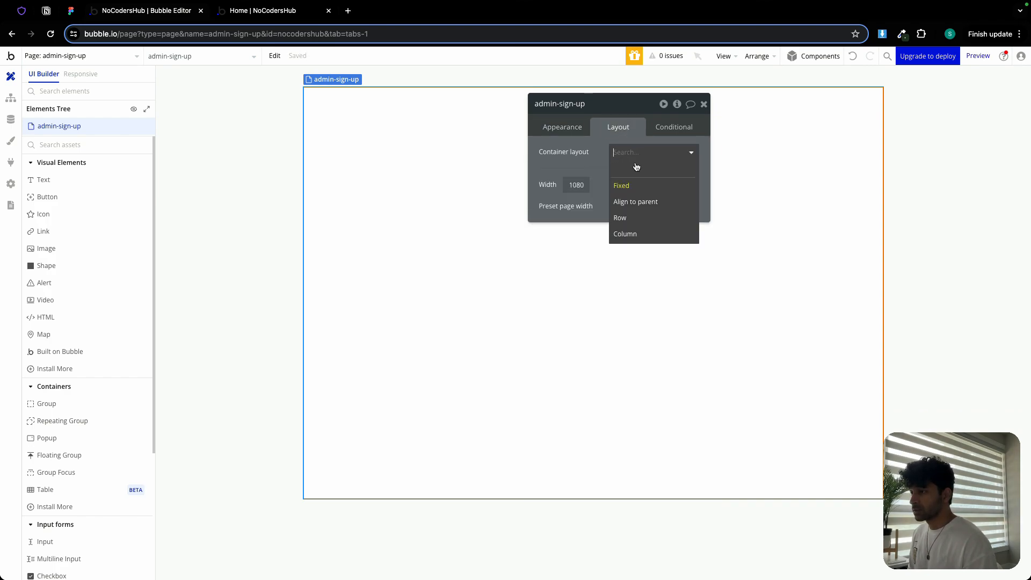
{"action": "left_click", "coordinate": [634, 237]}
{"action": "double_click", "coordinate": [694, 261]}
{"action": "type", "text": "1440"}
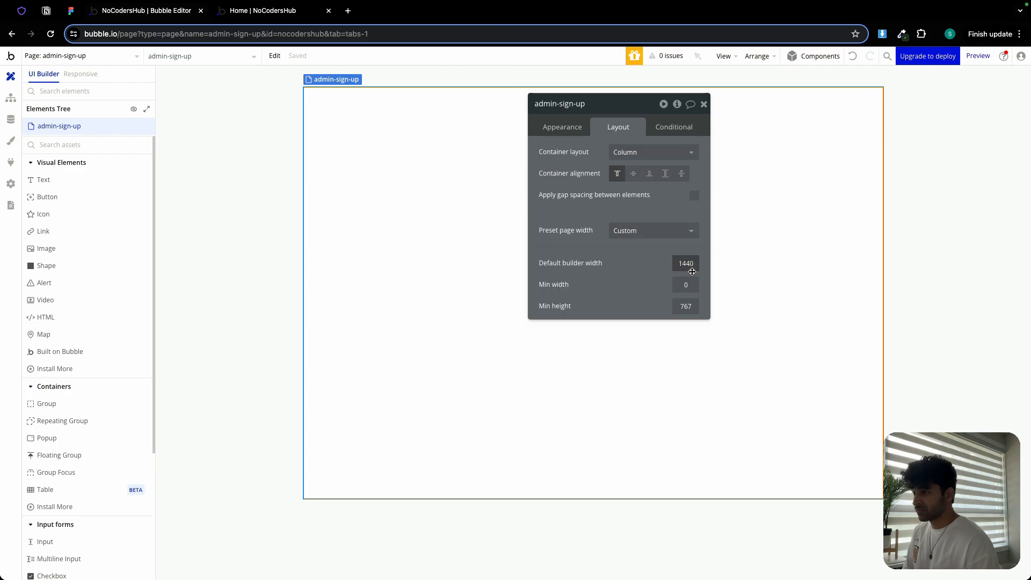
{"action": "double_click", "coordinate": [688, 306]}
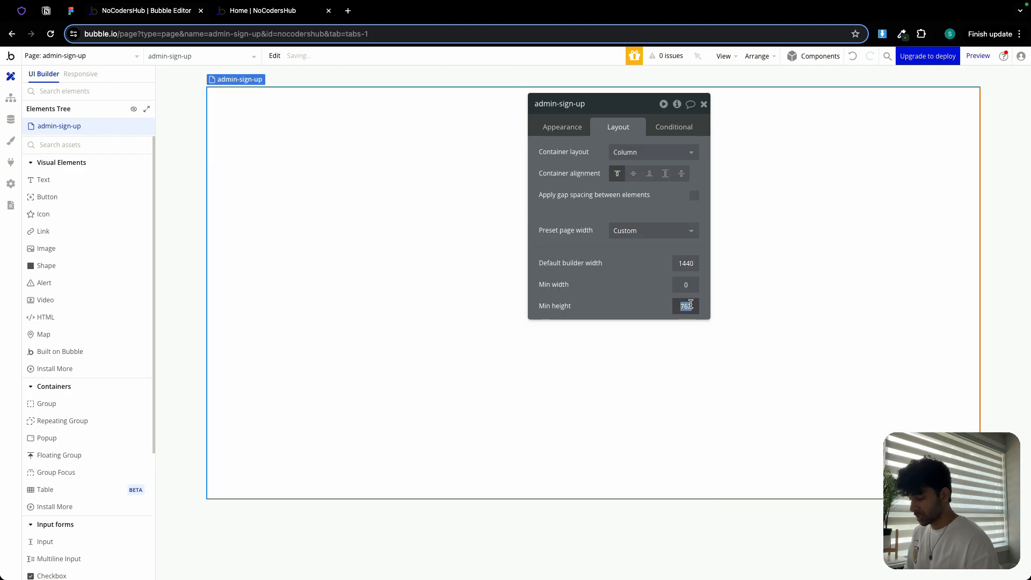
{"action": "type", "text": "800"}
- Set the page background color to the Background color variable (#FFFDF9)
{"action": "left_click", "coordinate": [553, 127]}
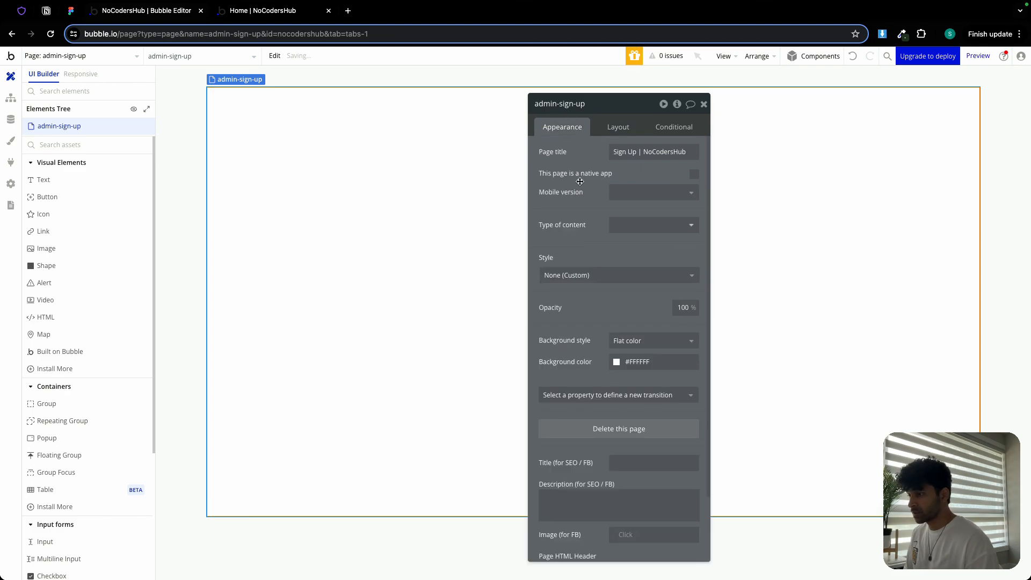
{"action": "left_click", "coordinate": [637, 362]}
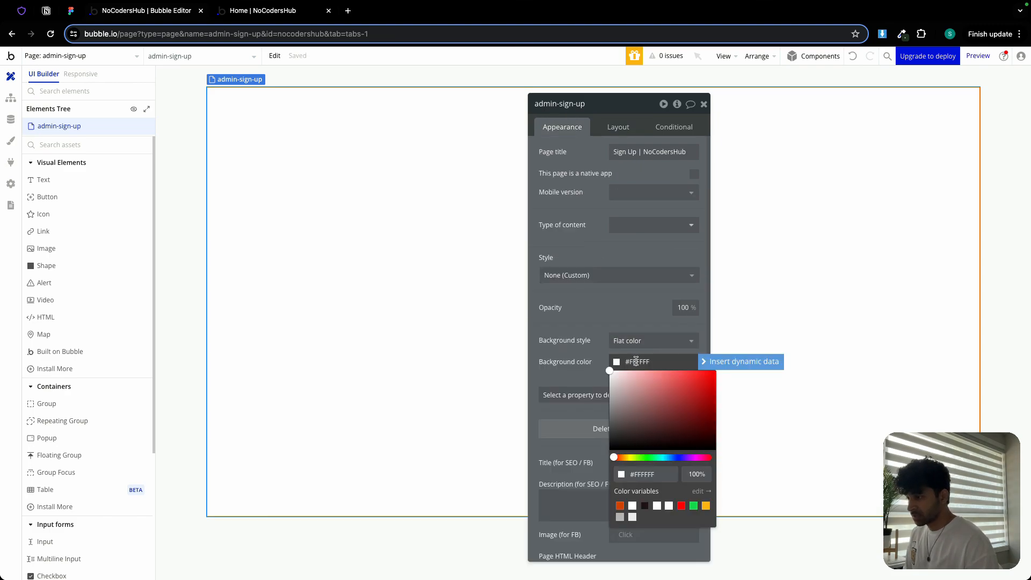
{"action": "left_click", "coordinate": [669, 506]}
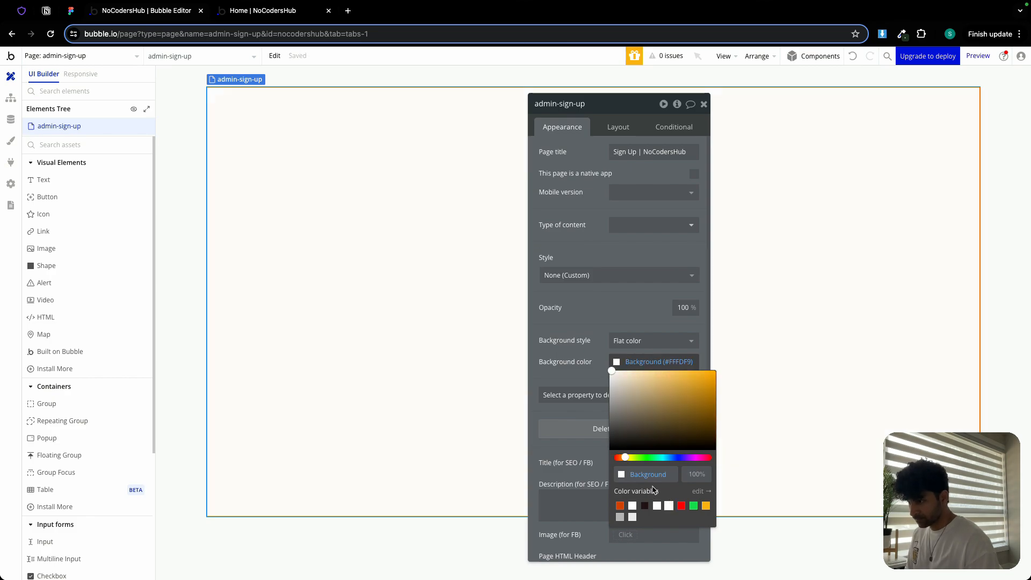
- Close the page properties and examine the Admin Signup frame's structure, sizing and spacing in the Figma design
{"action": "left_click", "coordinate": [603, 318]}
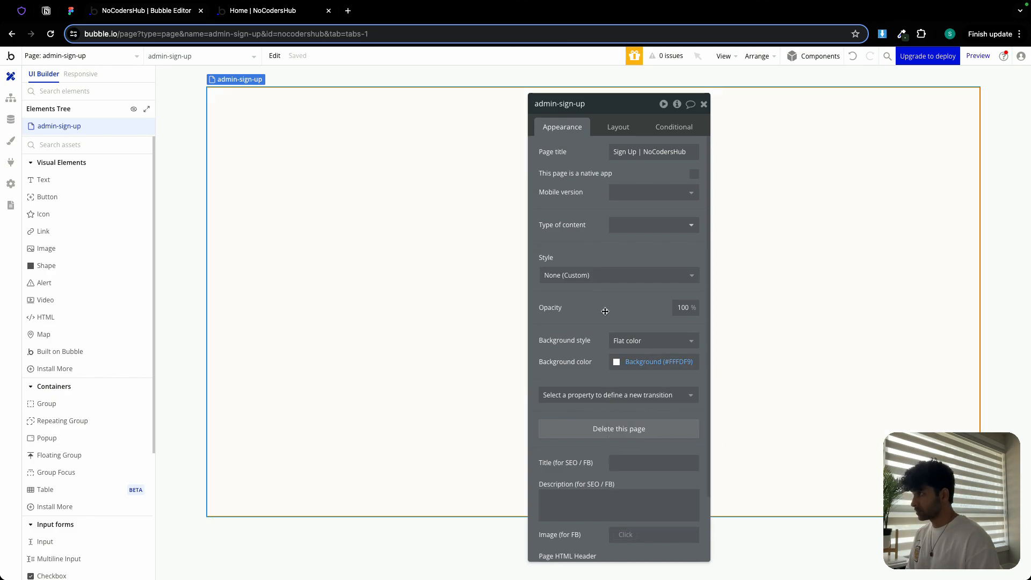
{"action": "left_click", "coordinate": [704, 104]}
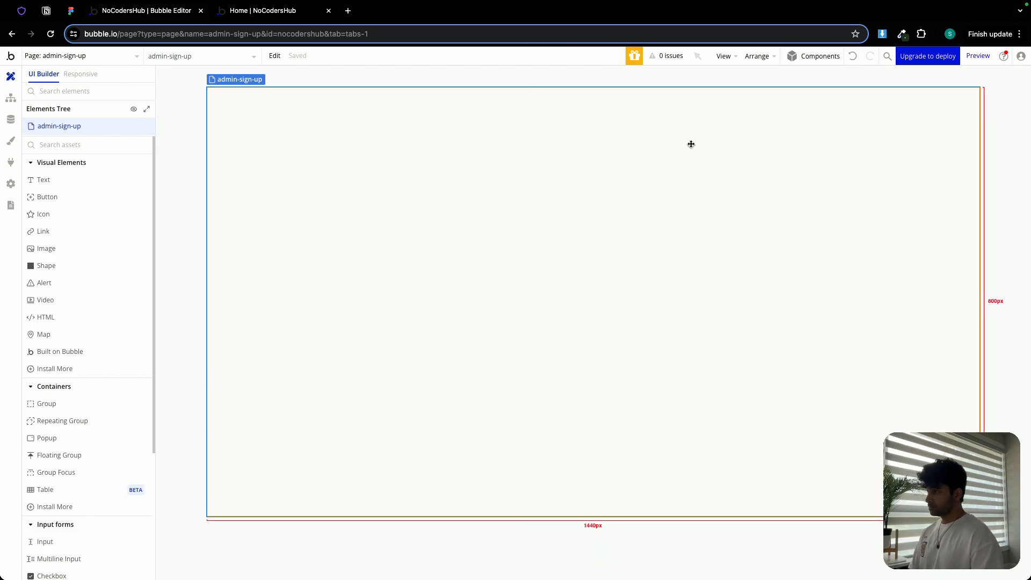
{"action": "left_click", "coordinate": [71, 10]}
{"action": "left_click", "coordinate": [407, 310]}
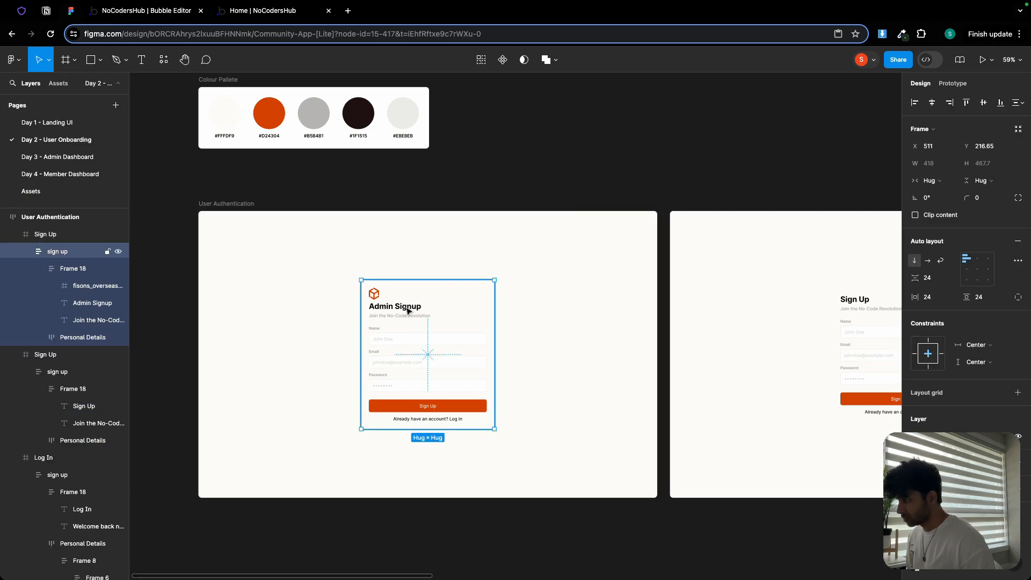
{"action": "scroll", "coordinate": [407, 310], "scroll_direction": "up", "scroll_amount": 5}
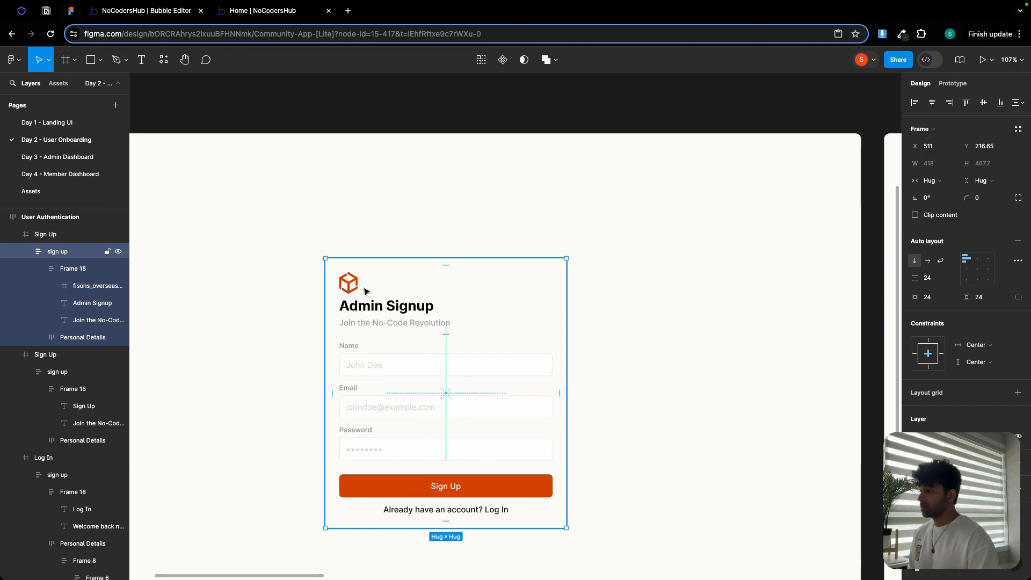
{"action": "left_click", "coordinate": [365, 291]}
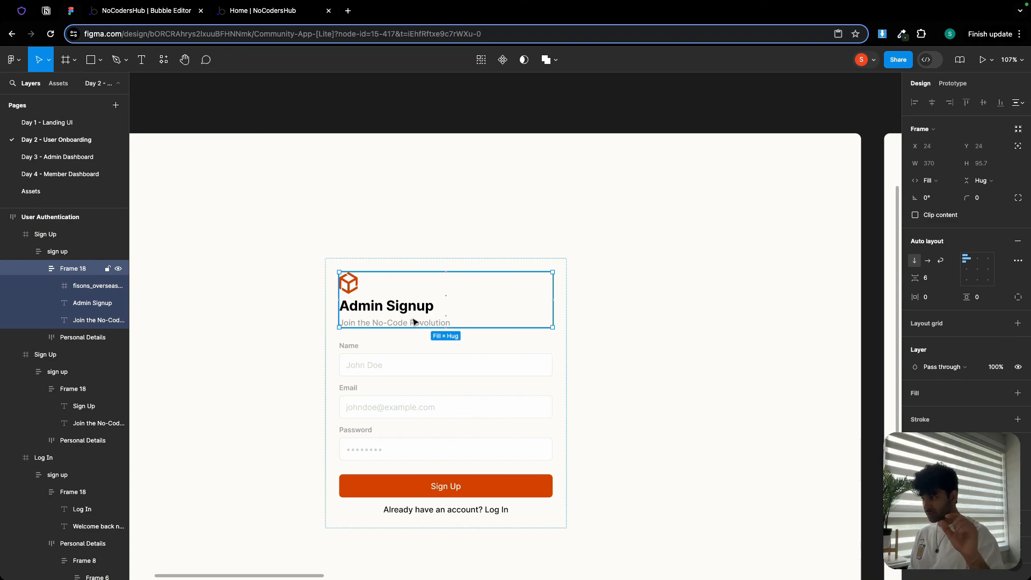
{"action": "left_click", "coordinate": [403, 362]}
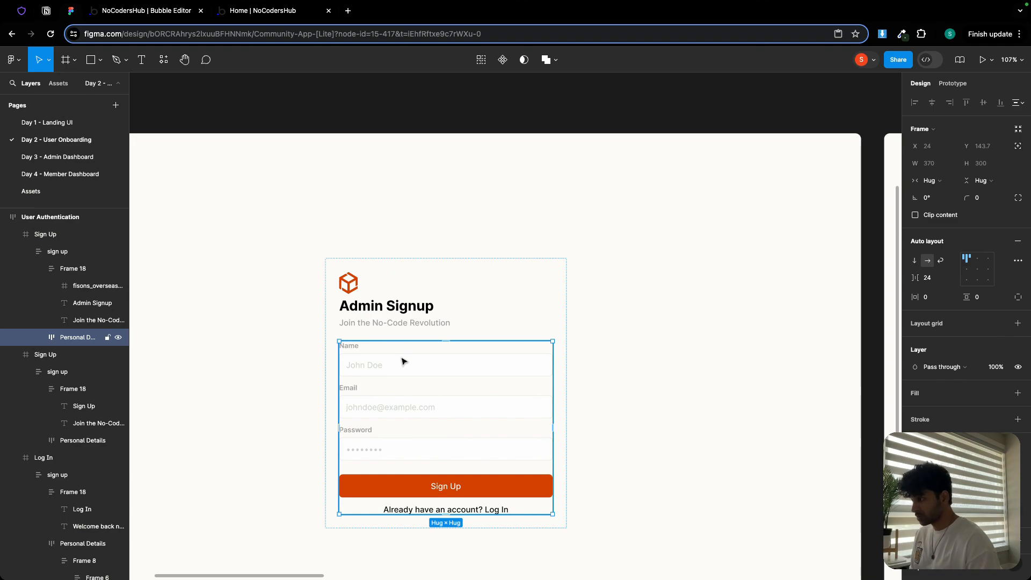
{"action": "double_click", "coordinate": [405, 355]}
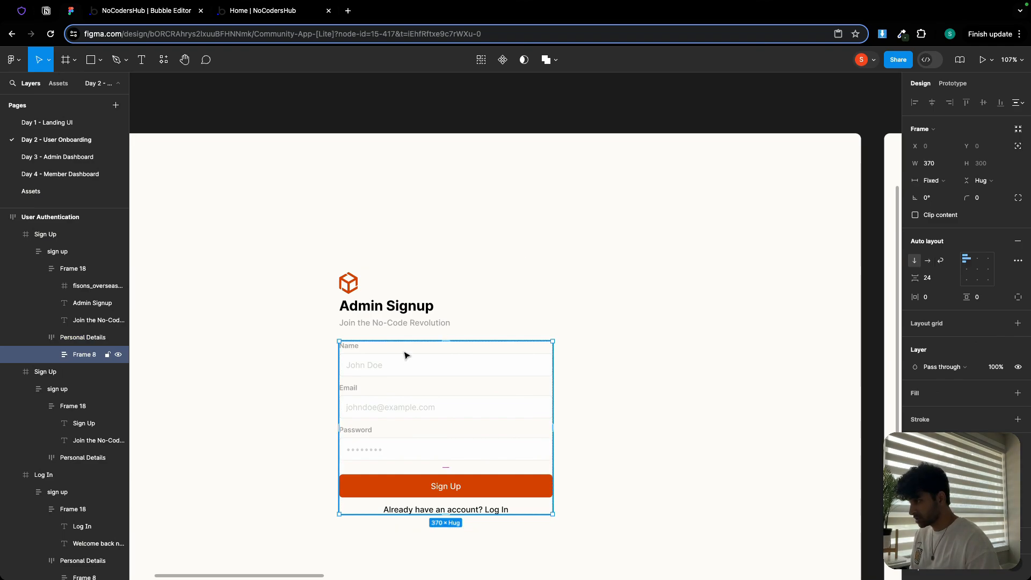
{"action": "double_click", "coordinate": [402, 355]}
{"action": "double_click", "coordinate": [397, 355]}
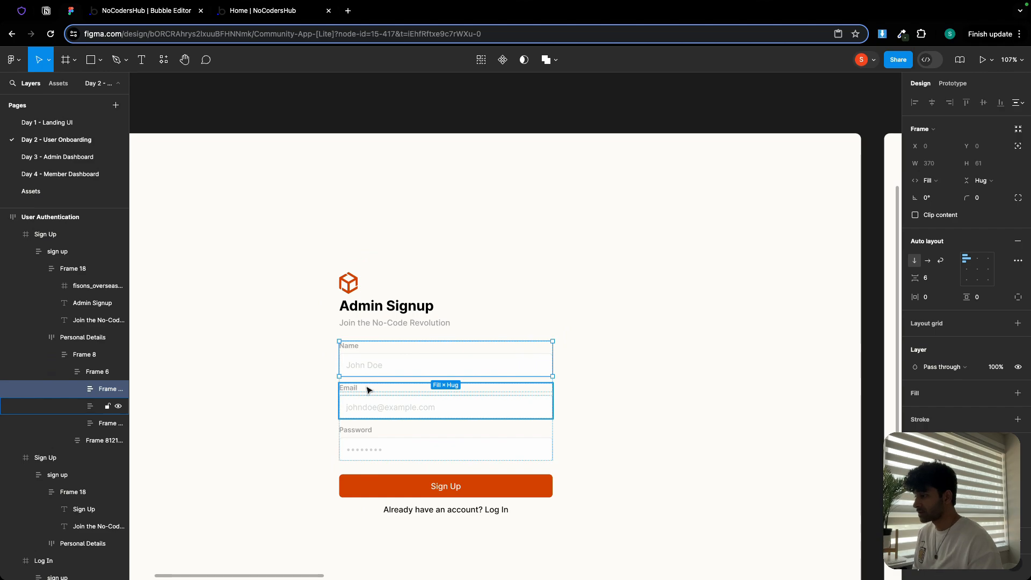
{"action": "left_click", "coordinate": [452, 488]}
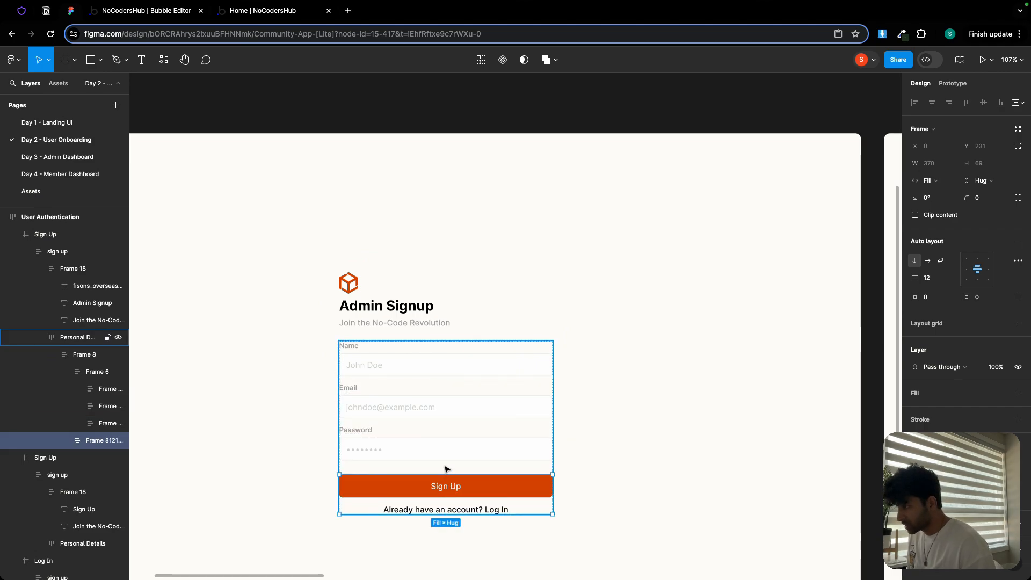
{"action": "left_click", "coordinate": [445, 469]}
{"action": "left_click", "coordinate": [447, 326]}
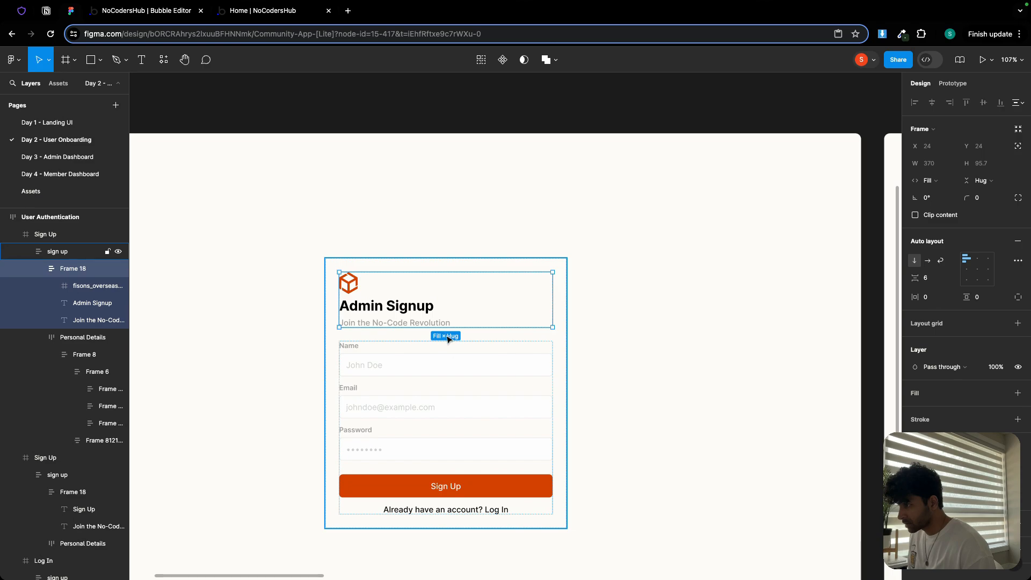
{"action": "left_click", "coordinate": [448, 338]}
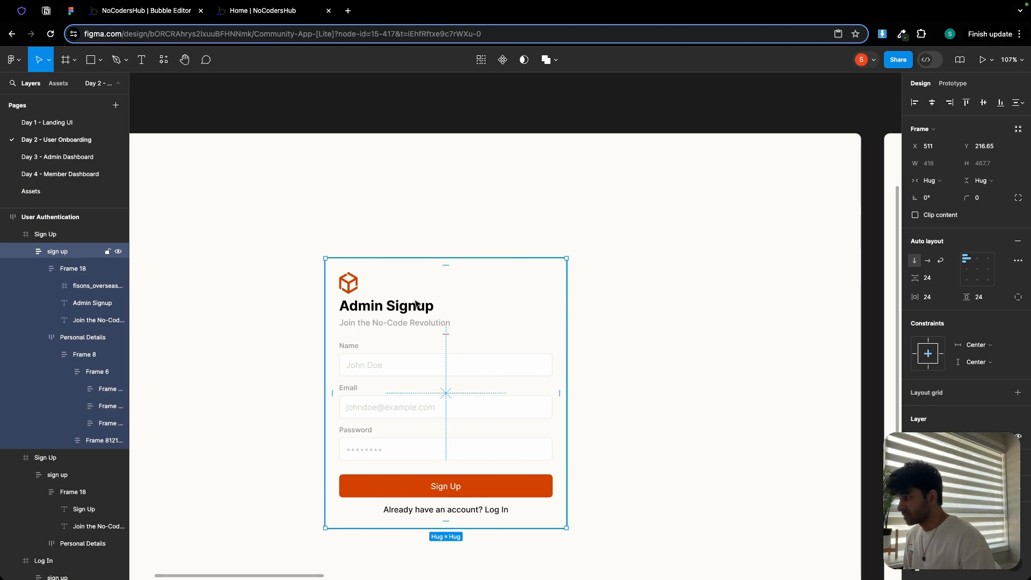
{"action": "left_click", "coordinate": [368, 292]}
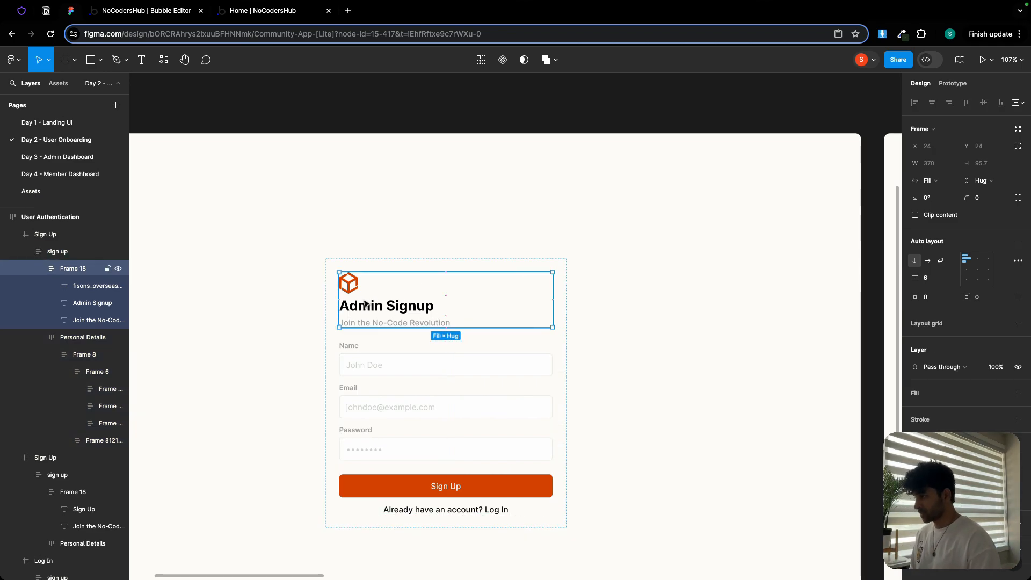
{"action": "left_click", "coordinate": [125, 13]}
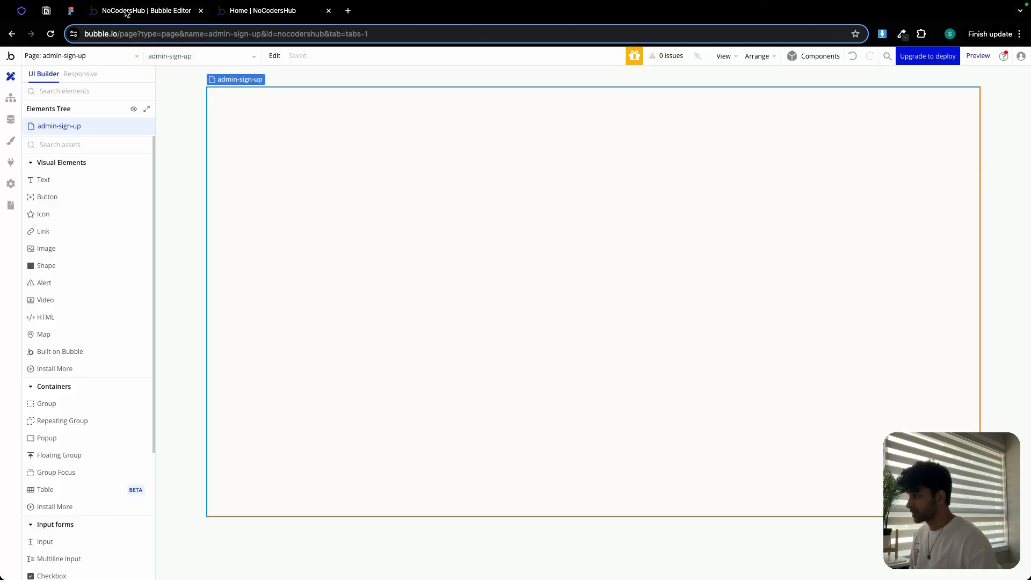
- Draw a group on the page and name it 'Group admin signup'
{"action": "left_click", "coordinate": [54, 404]}
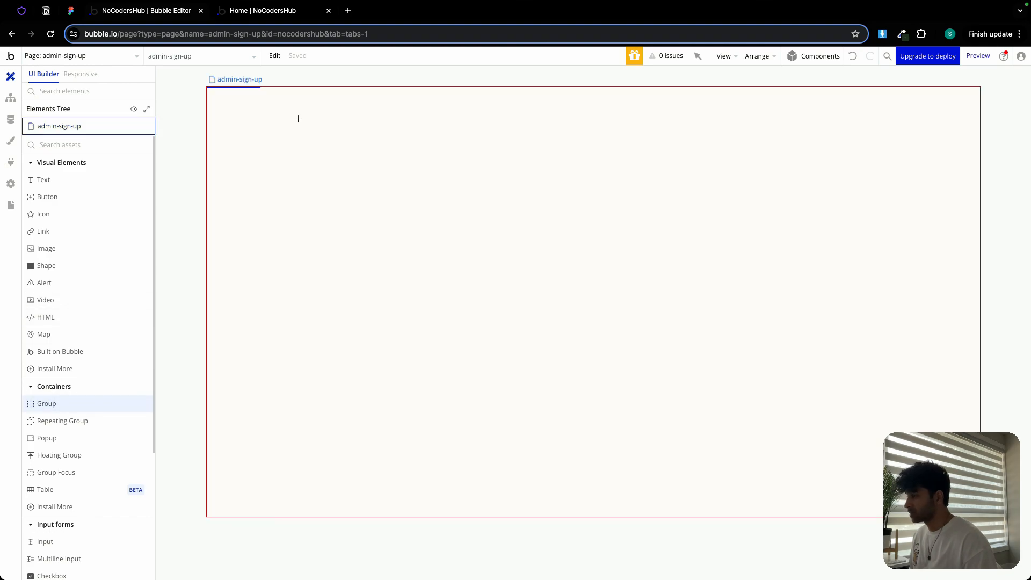
{"action": "mouse_move", "coordinate": [298, 119]}
{"action": "left_mouse_down"}
{"action": "mouse_move", "coordinate": [437, 329]}
{"action": "mouse_move", "coordinate": [503, 382]}
{"action": "left_mouse_up"}
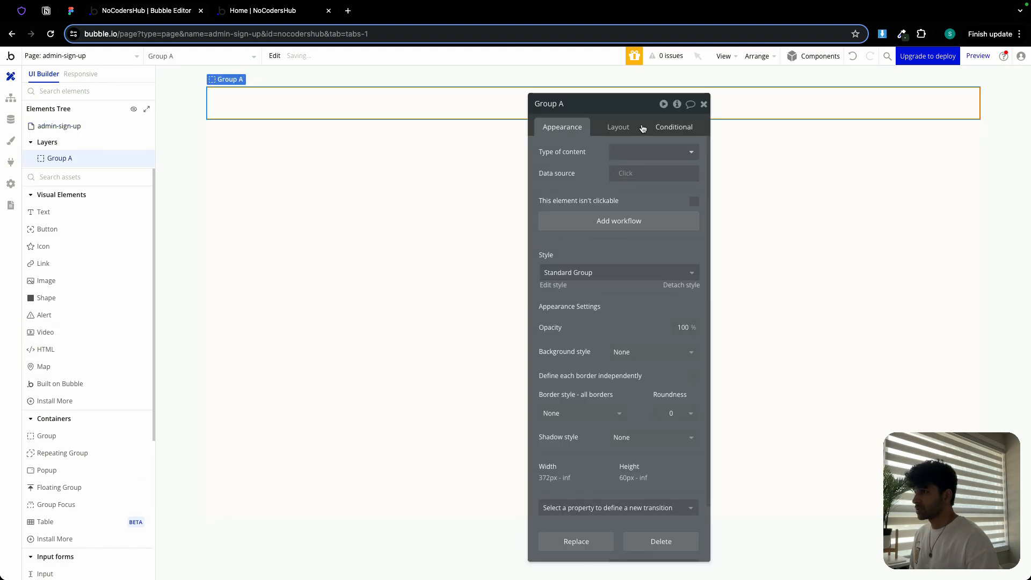
{"action": "double_click", "coordinate": [600, 103]}
{"action": "type", "text": "admin si"}
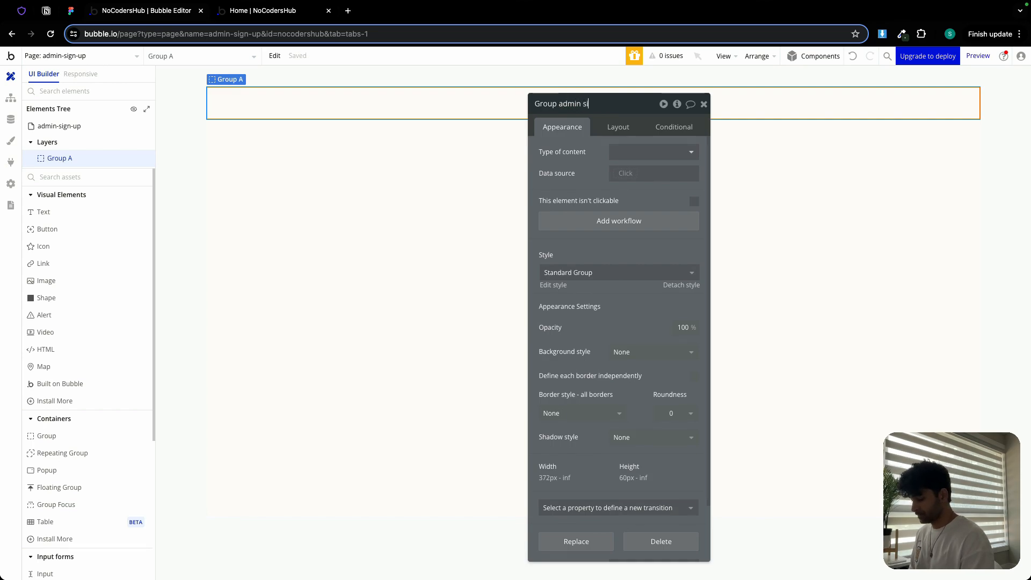
{"action": "type", "text": "gnup"}
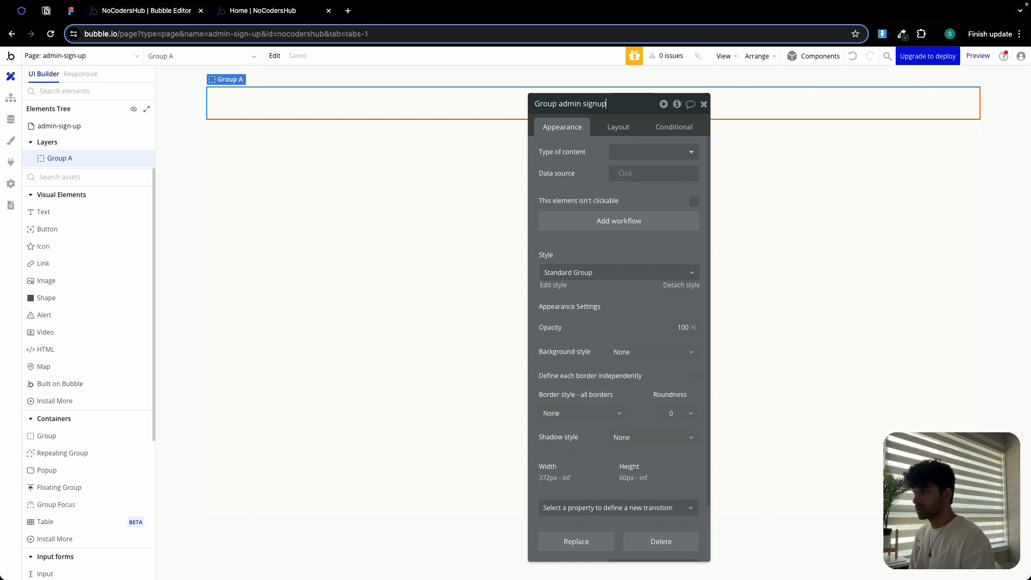
- Set the group's min width to 0, max width to 480 px, and center it horizontally
{"action": "left_click", "coordinate": [617, 128]}
{"action": "double_click", "coordinate": [588, 346]}
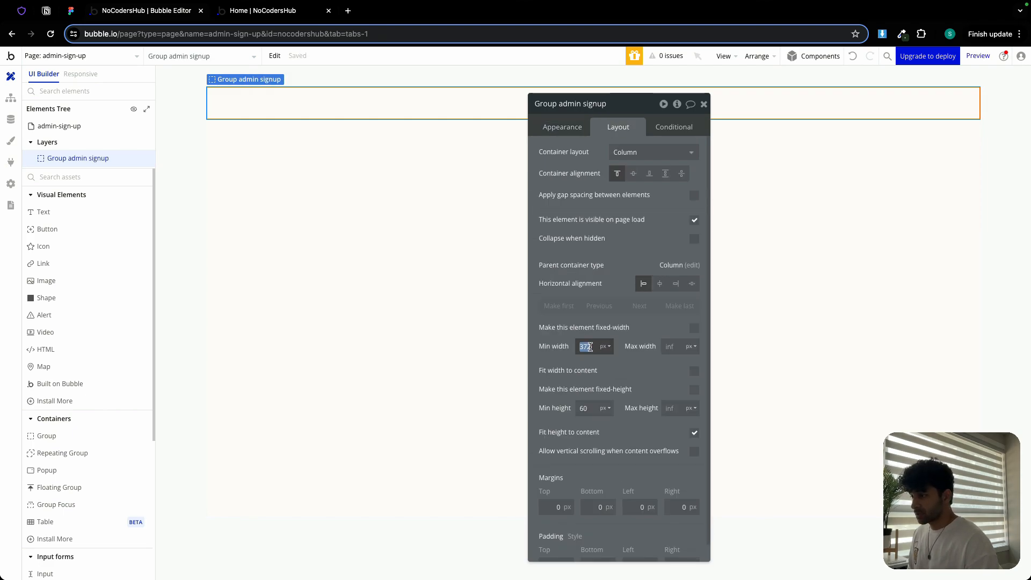
{"action": "key", "text": "BackSpace"}
{"action": "left_click", "coordinate": [672, 348]}
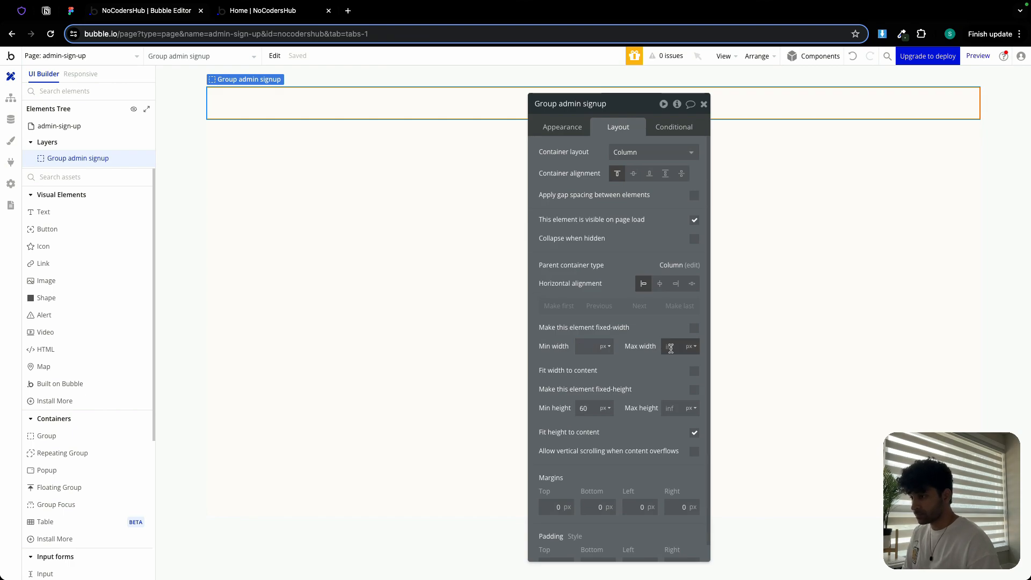
{"action": "type", "text": "480"}
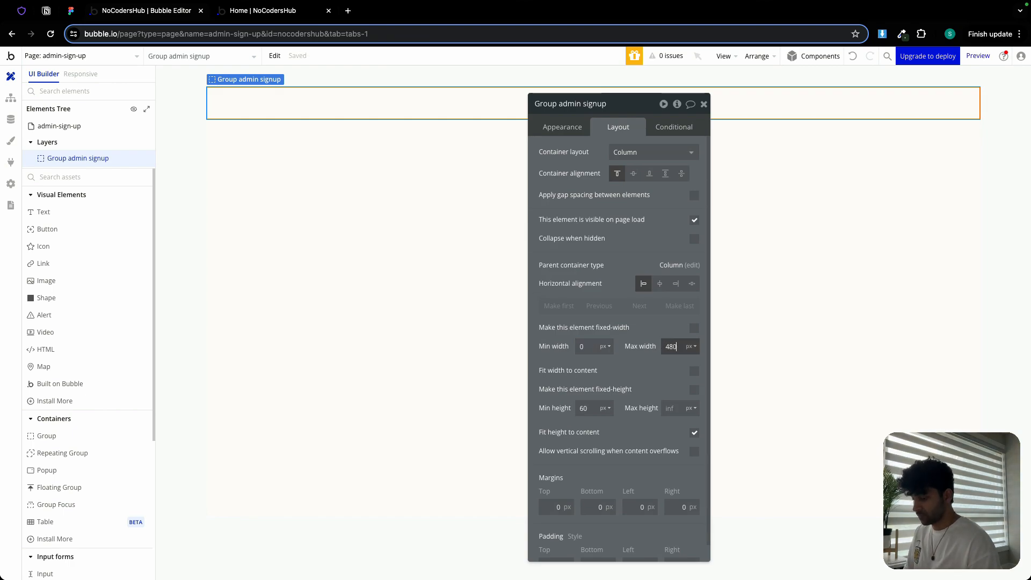
{"action": "left_click", "coordinate": [660, 284]}
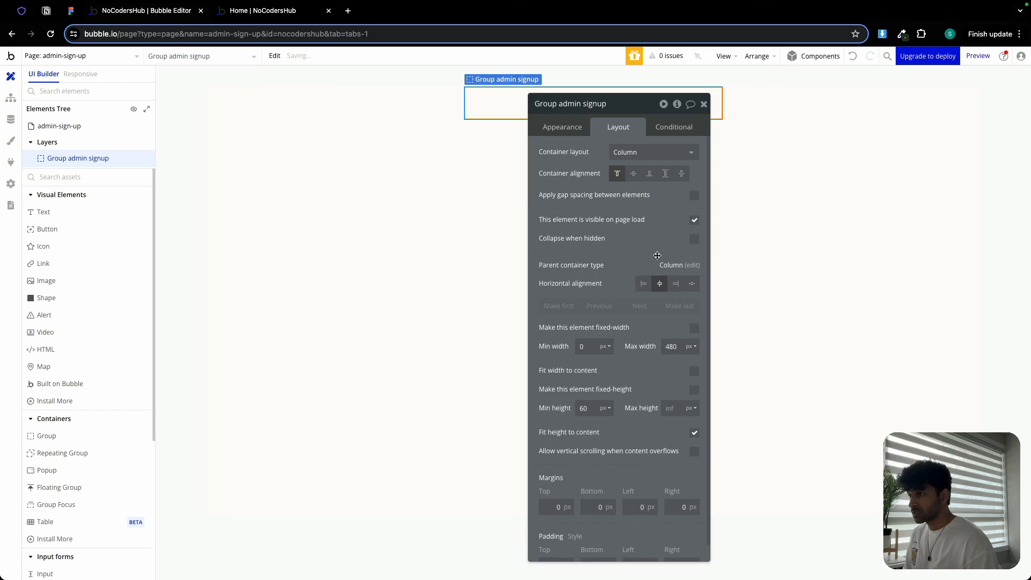
- Center the page's contents vertically
{"action": "left_click", "coordinate": [436, 242]}
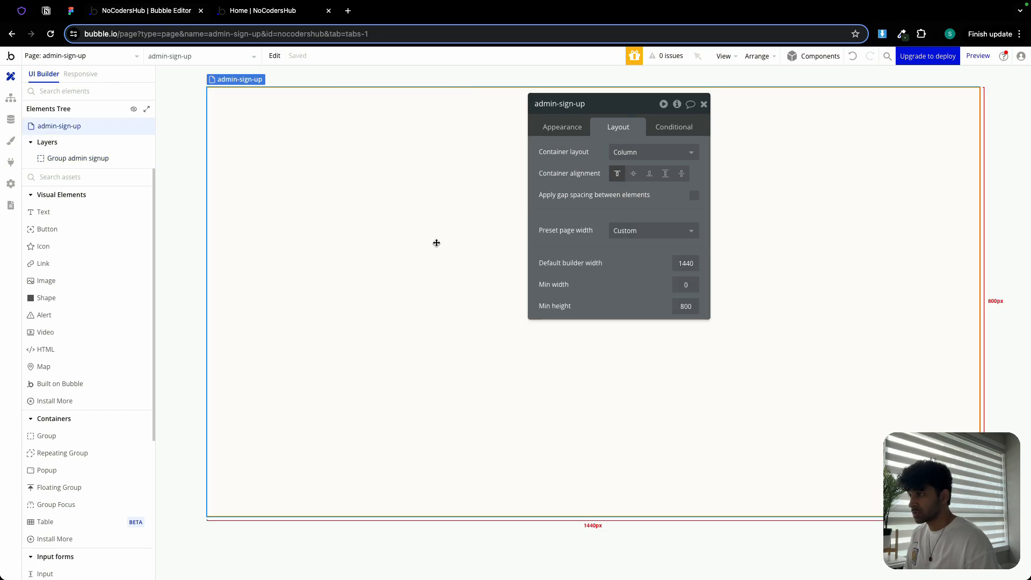
{"action": "left_click", "coordinate": [633, 173]}
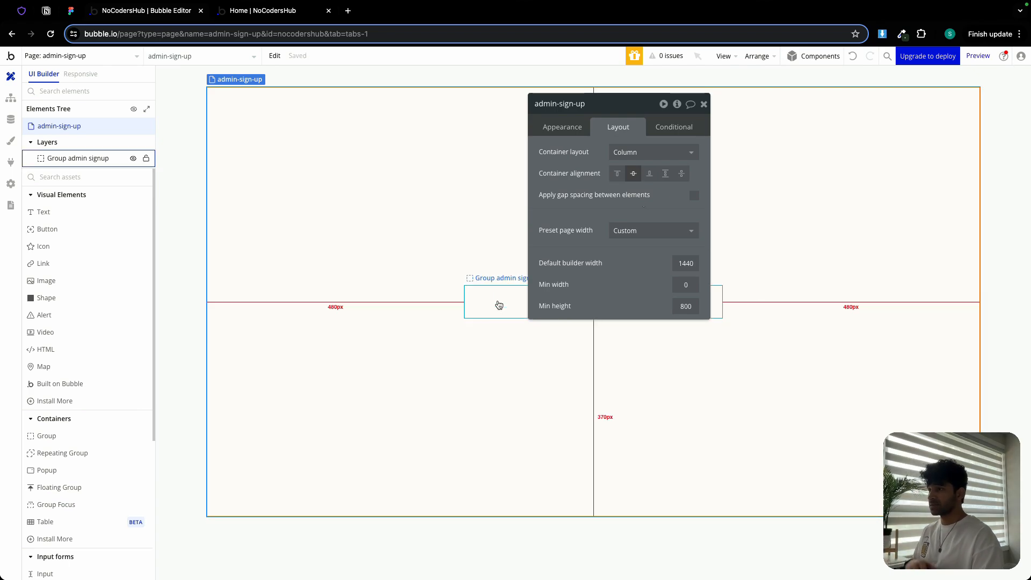
- Set the group's min height to 700 px and its padding to 24 px on all four sides
{"action": "left_click", "coordinate": [499, 305]}
{"action": "double_click", "coordinate": [585, 409]}
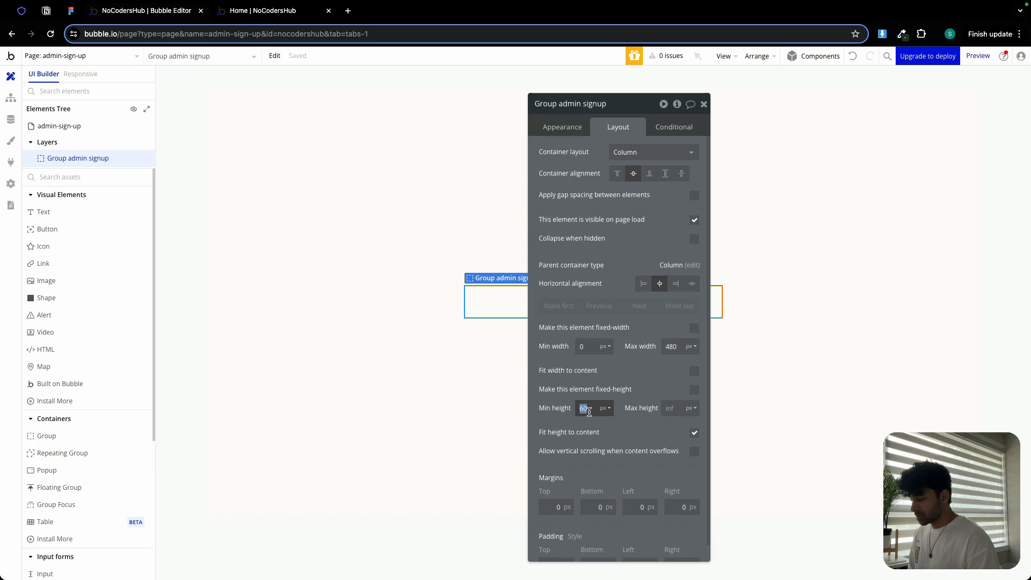
{"action": "type", "text": "7"}
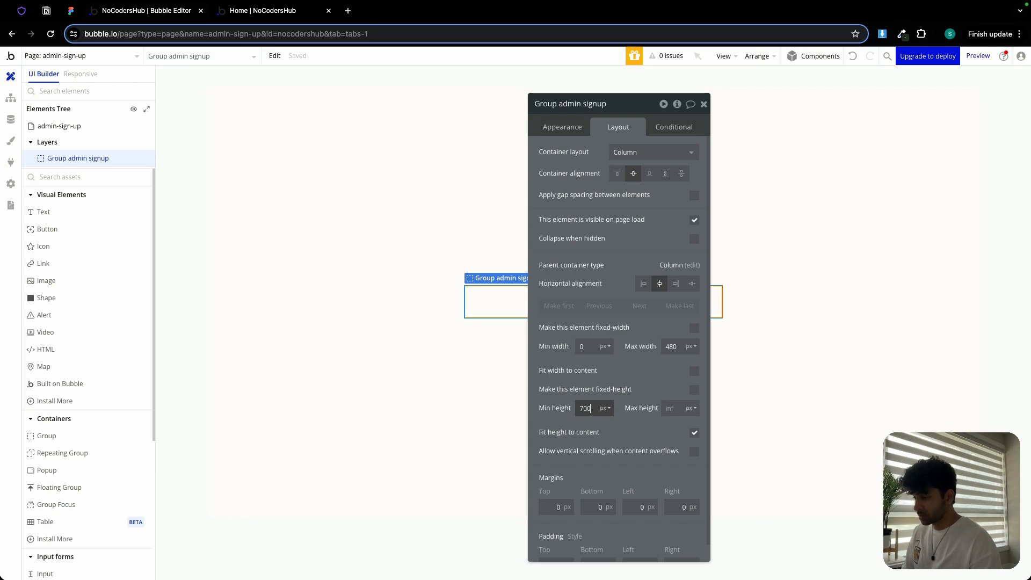
{"action": "type", "text": "00"}
{"action": "scroll", "coordinate": [608, 409], "scroll_direction": "down", "scroll_amount": 1}
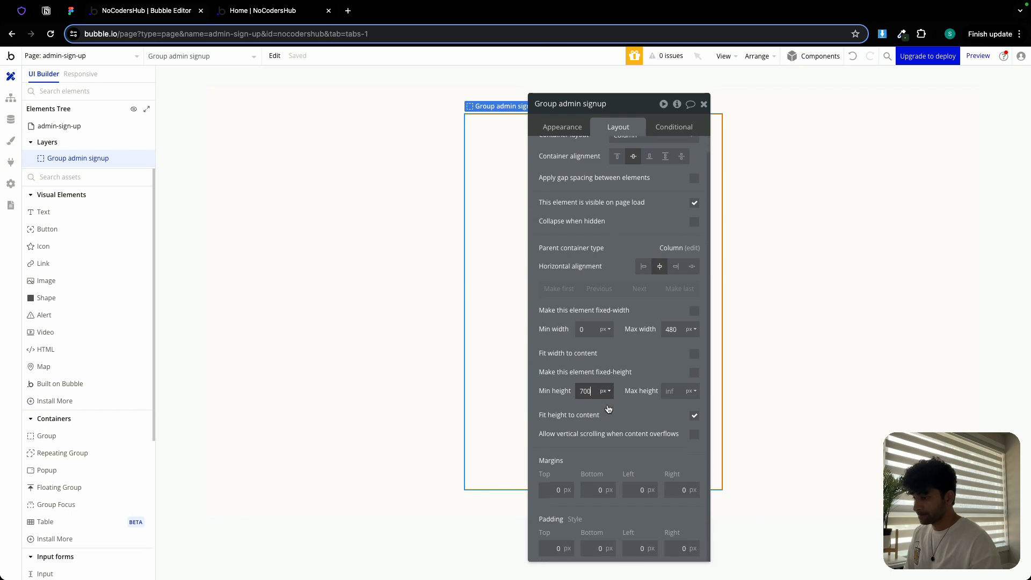
{"action": "double_click", "coordinate": [548, 546]}
{"action": "type", "text": "24"}
{"action": "double_click", "coordinate": [587, 546]}
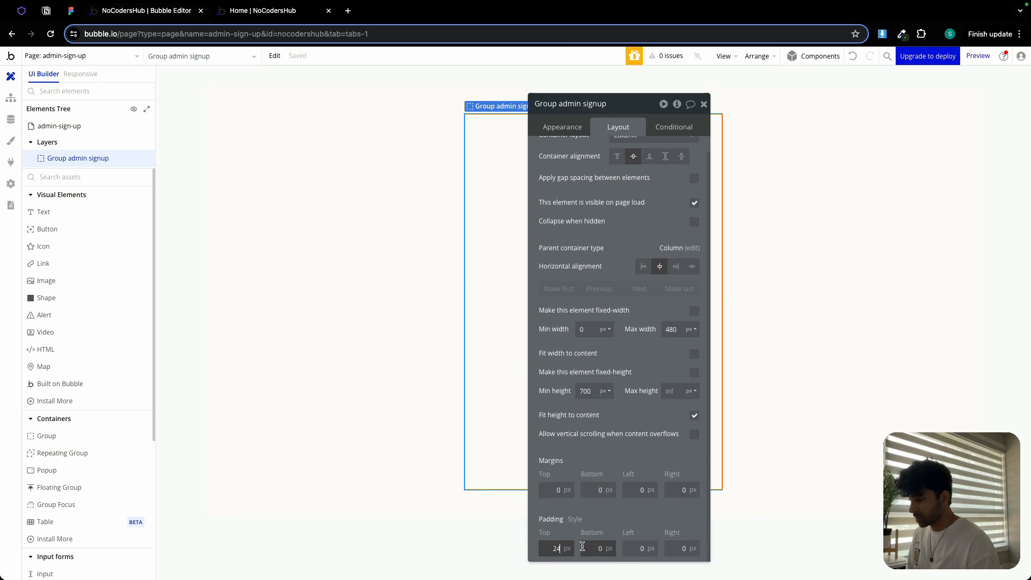
{"action": "type", "text": "24"}
{"action": "double_click", "coordinate": [630, 549]}
{"action": "type", "text": "24"}
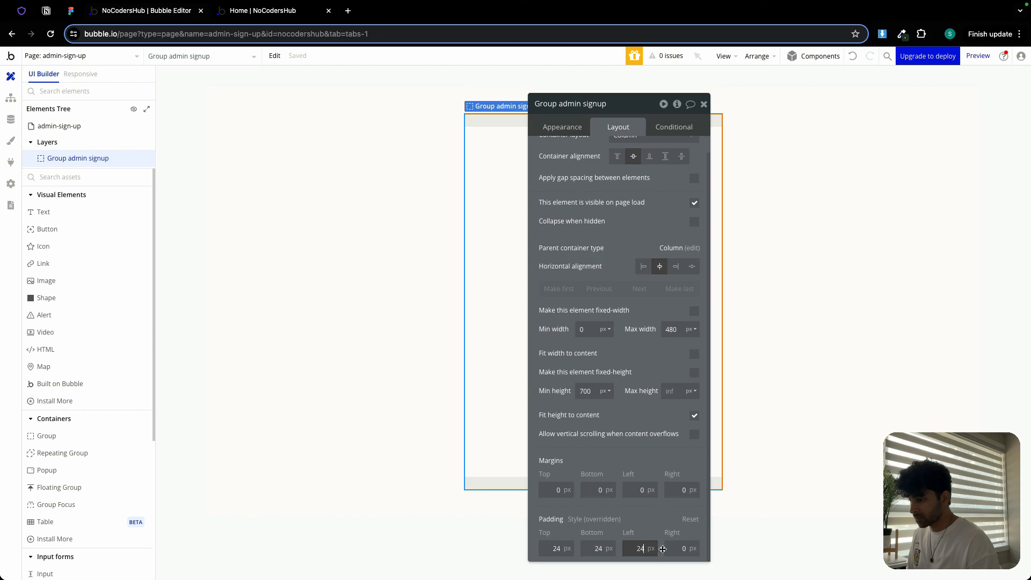
{"action": "double_click", "coordinate": [682, 548]}
{"action": "type", "text": "24"}
- Enable gap spacing in the group with a row gap of 24 px
{"action": "scroll", "coordinate": [694, 200], "scroll_direction": "up", "scroll_amount": 1}
{"action": "left_click", "coordinate": [694, 196]}
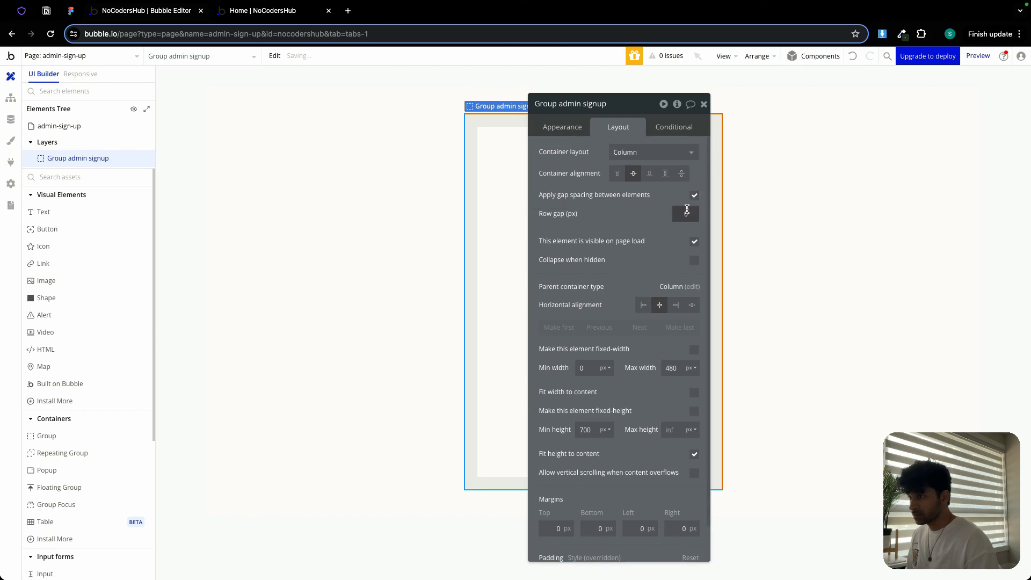
{"action": "double_click", "coordinate": [687, 215]}
{"action": "type", "text": "24"}
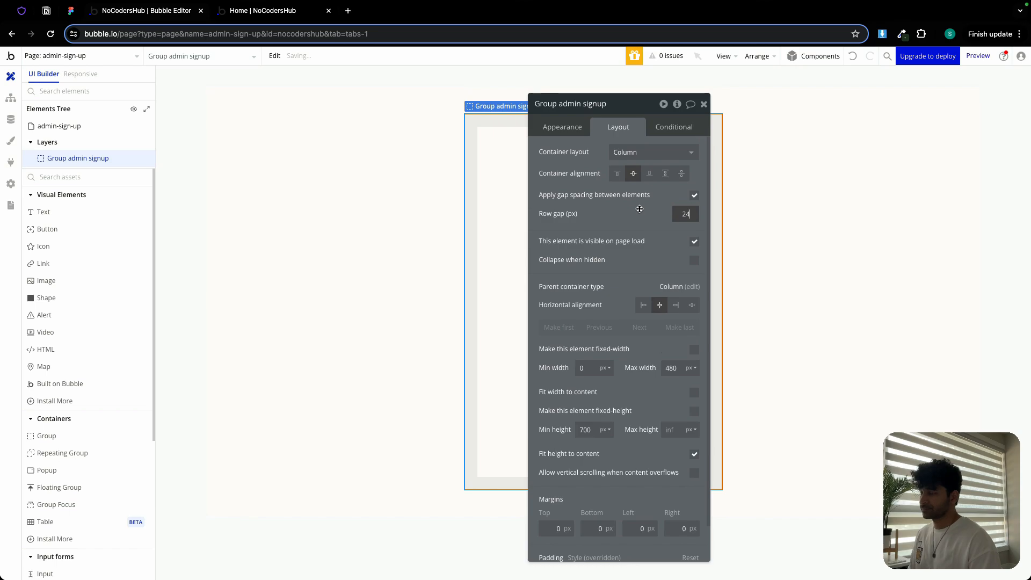
{"action": "left_click", "coordinate": [703, 104]}
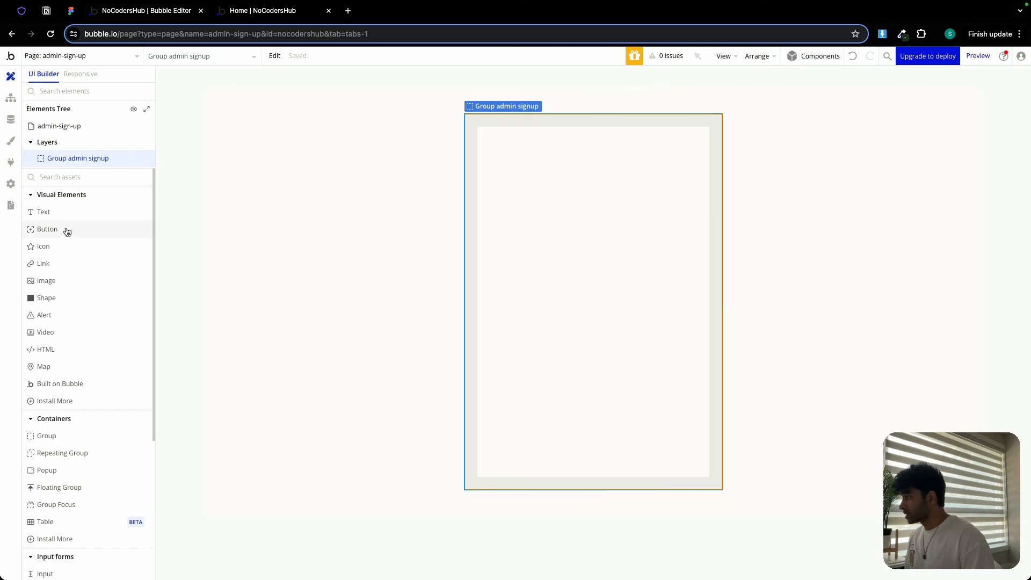
- Add an image inside the group and upload 'NoOcdersHub Logo.svg' as its static image
{"action": "left_click", "coordinate": [52, 280]}
{"action": "left_click_drag", "start_coordinate": [486, 135], "coordinate": [503, 153]}
{"action": "left_click", "coordinate": [638, 158]}
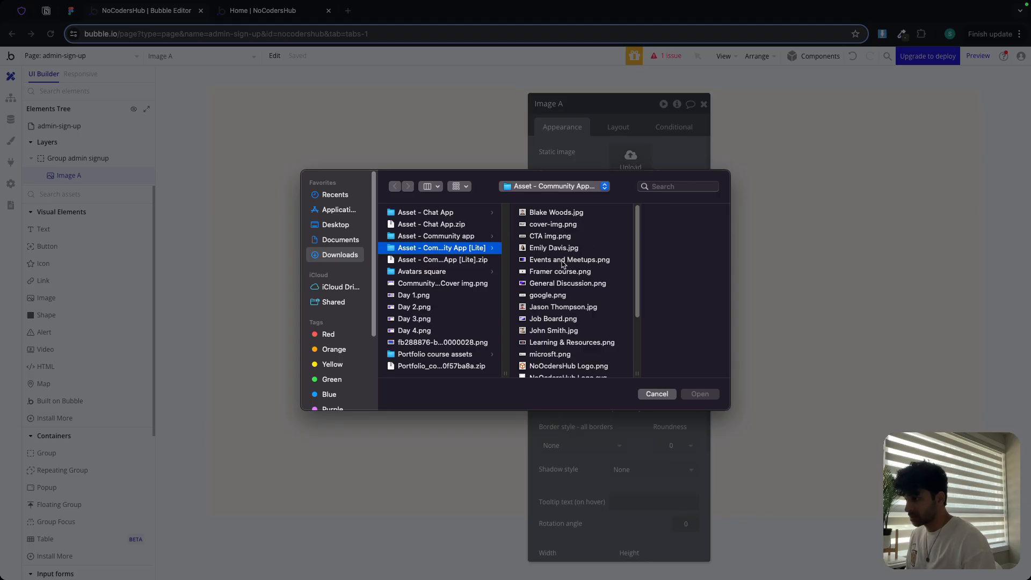
{"action": "scroll", "coordinate": [548, 305], "scroll_direction": "down", "scroll_amount": 5}
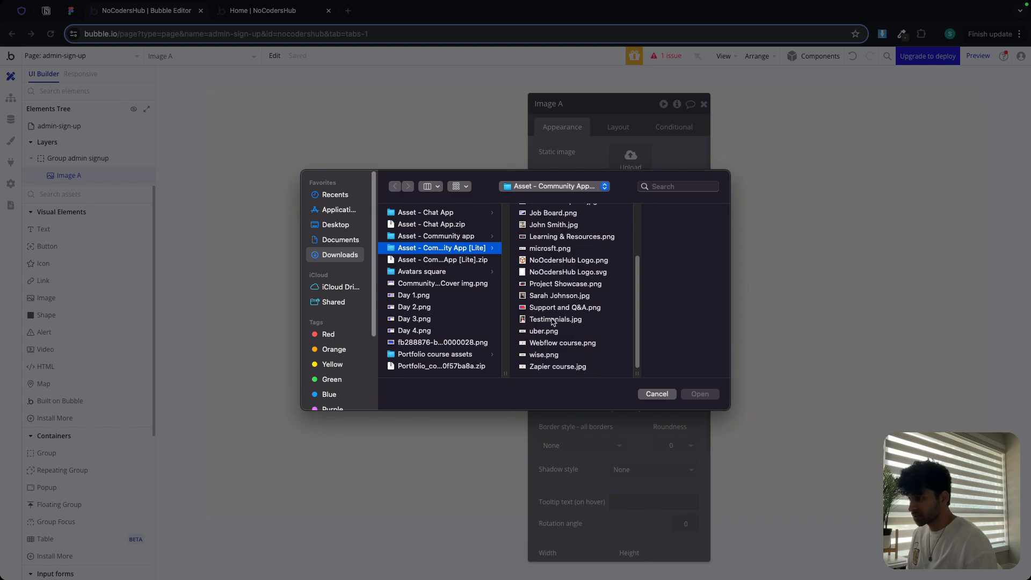
{"action": "double_click", "coordinate": [559, 273]}
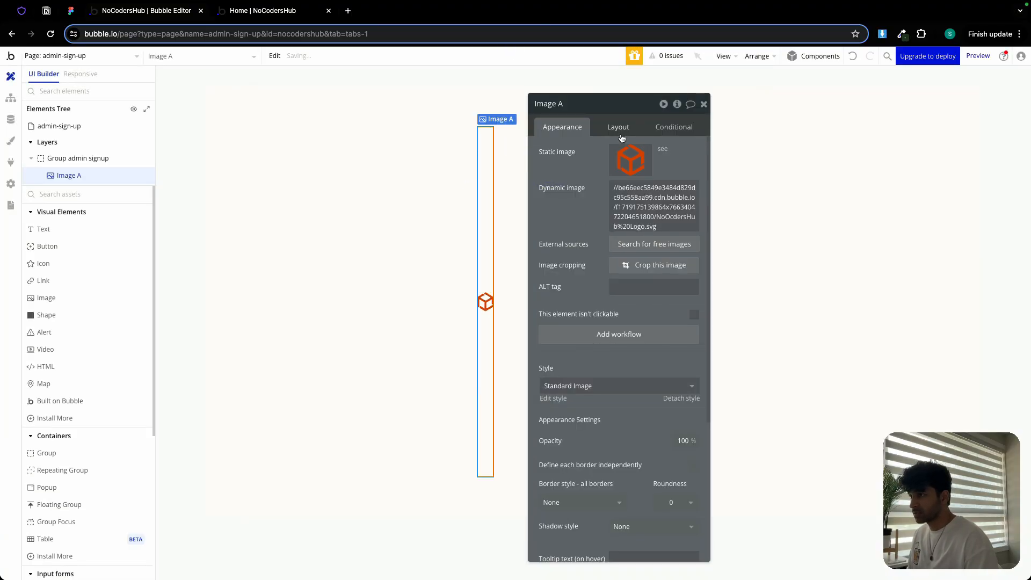
- Set the logo image's width to 32 px and keep its aspect ratio fixed
{"action": "left_click", "coordinate": [621, 131]}
{"action": "double_click", "coordinate": [588, 273]}
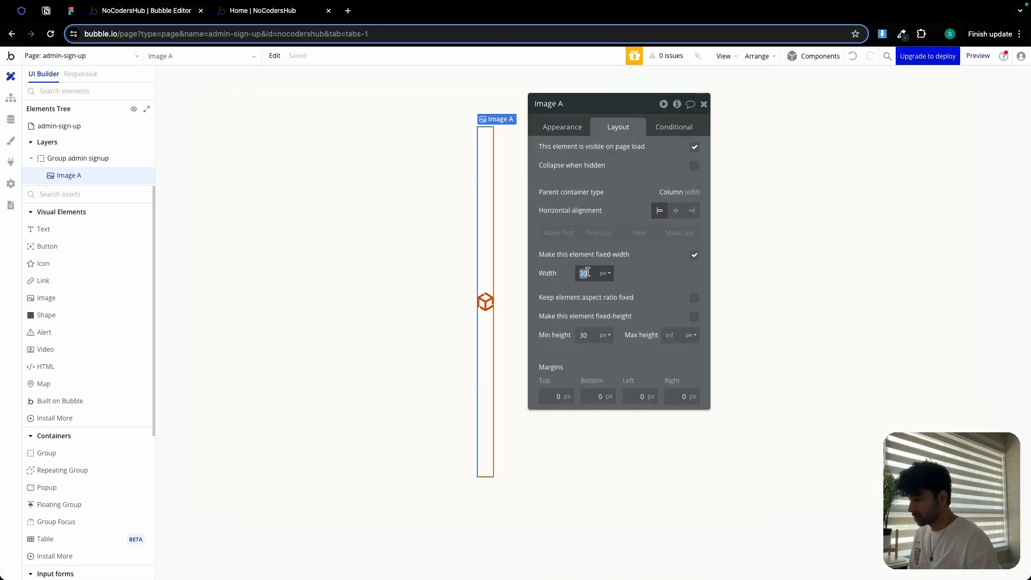
{"action": "type", "text": "32"}
{"action": "left_click", "coordinate": [694, 298]}
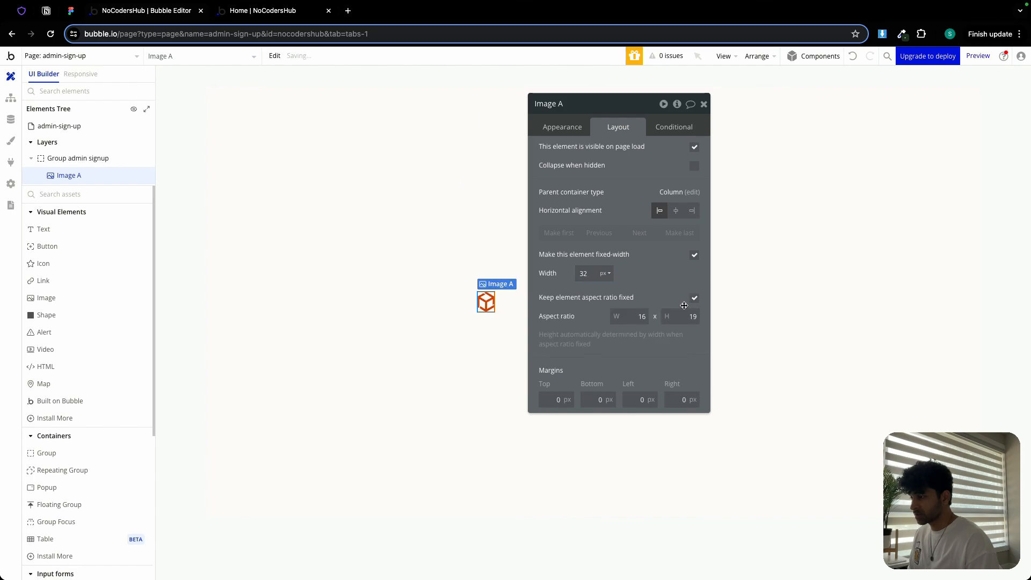
- Add a text element inside the admin signup group below the logo
{"action": "left_click", "coordinate": [107, 158]}
{"action": "left_click", "coordinate": [618, 173]}
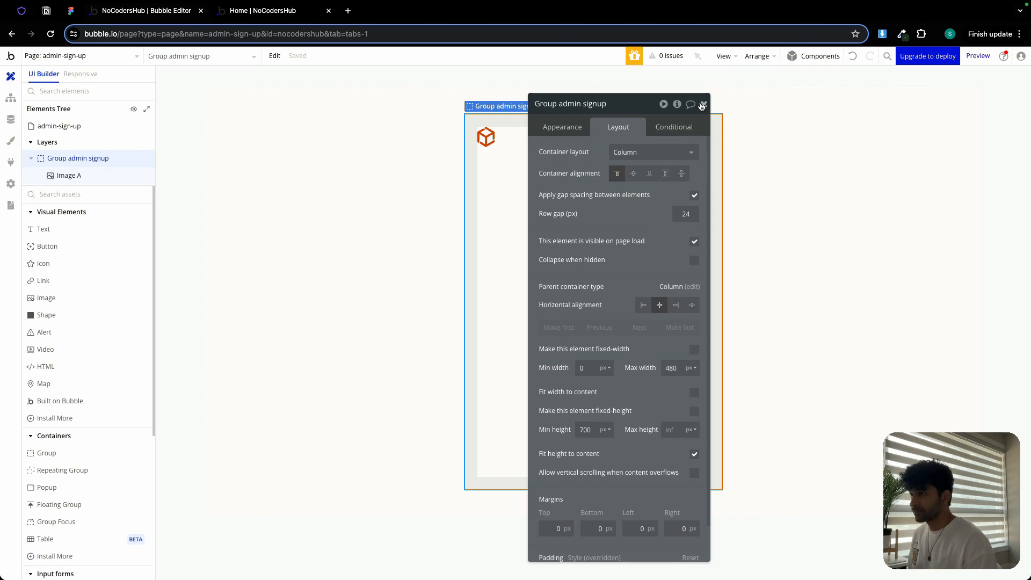
{"action": "left_click_drag", "start_coordinate": [74, 232], "coordinate": [486, 183]}
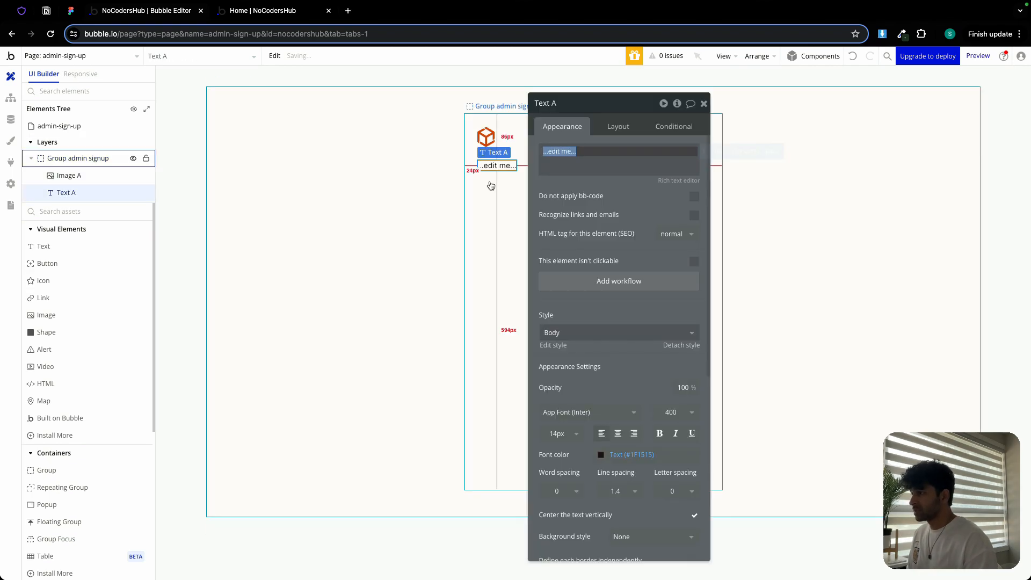
- Copy the 'Admin Signup' heading text from the Figma design and paste it as the text element's content
{"action": "left_click", "coordinate": [70, 11]}
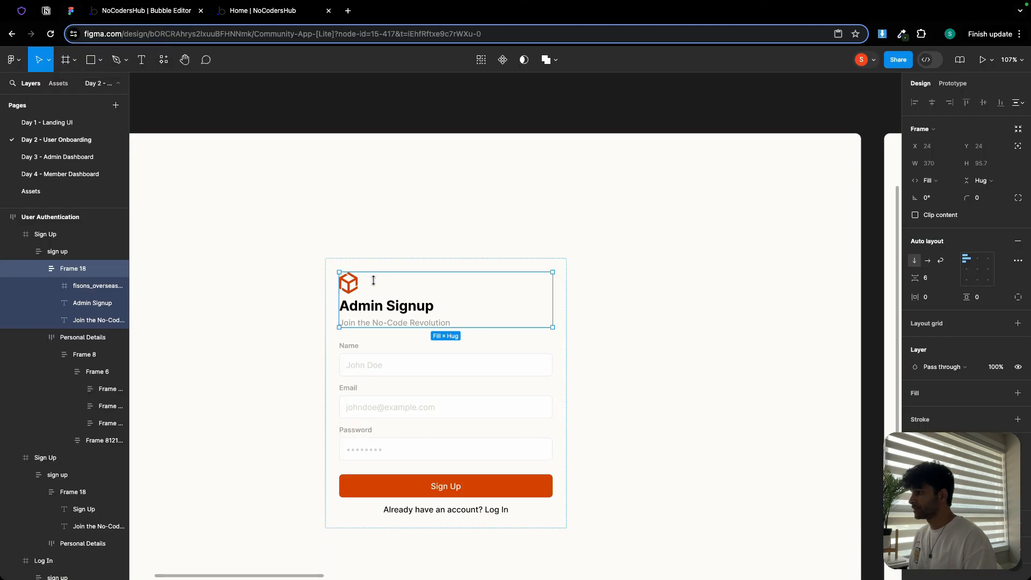
{"action": "double_click", "coordinate": [375, 307]}
{"action": "key", "text": "ctrl+c"}
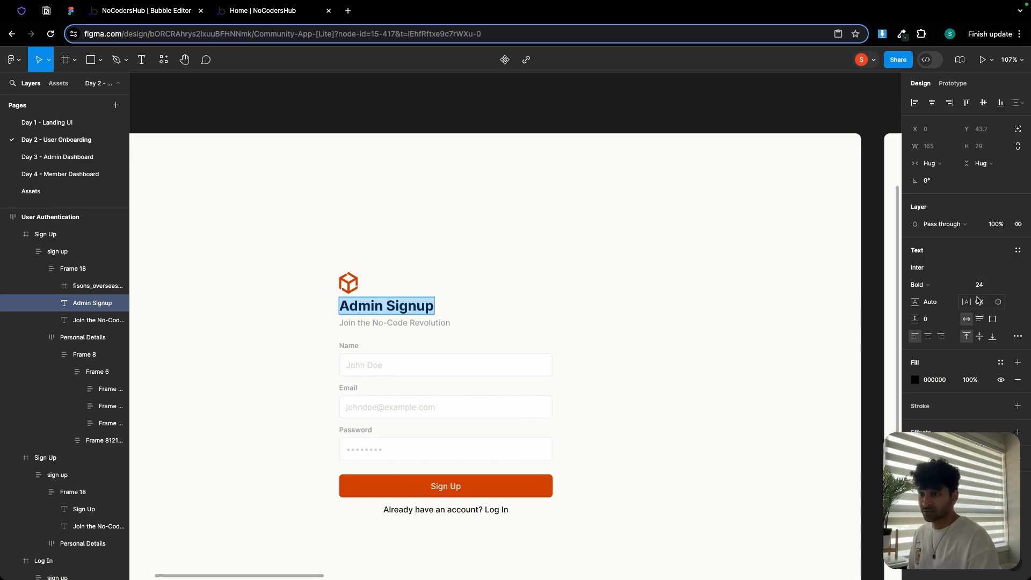
{"action": "left_click", "coordinate": [162, 11]}
{"action": "left_click", "coordinate": [580, 157]}
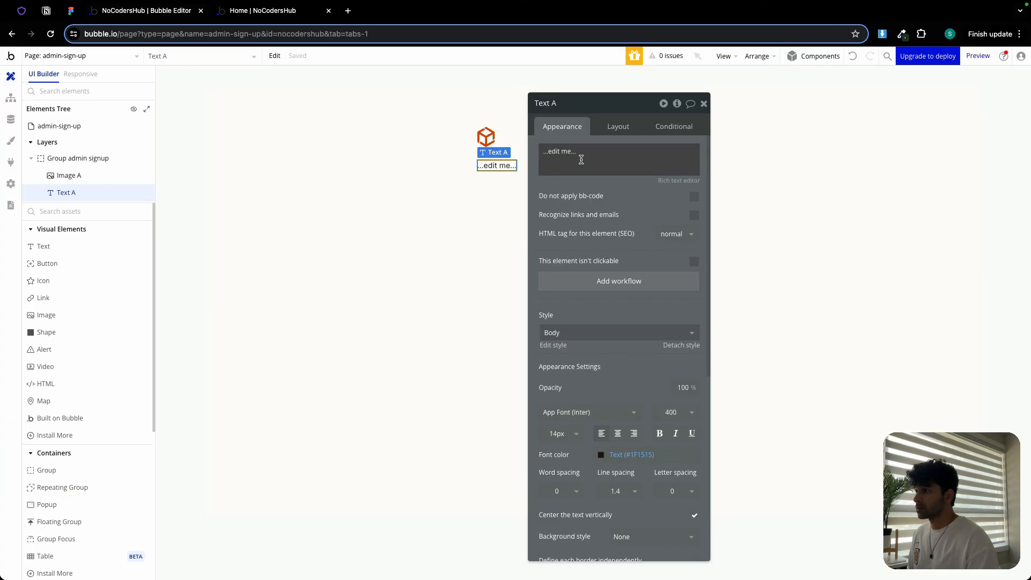
{"action": "key", "text": "ctrl+v"}
- Set the heading's font size to 24 px and its font weight to 700
{"action": "left_click", "coordinate": [556, 433]}
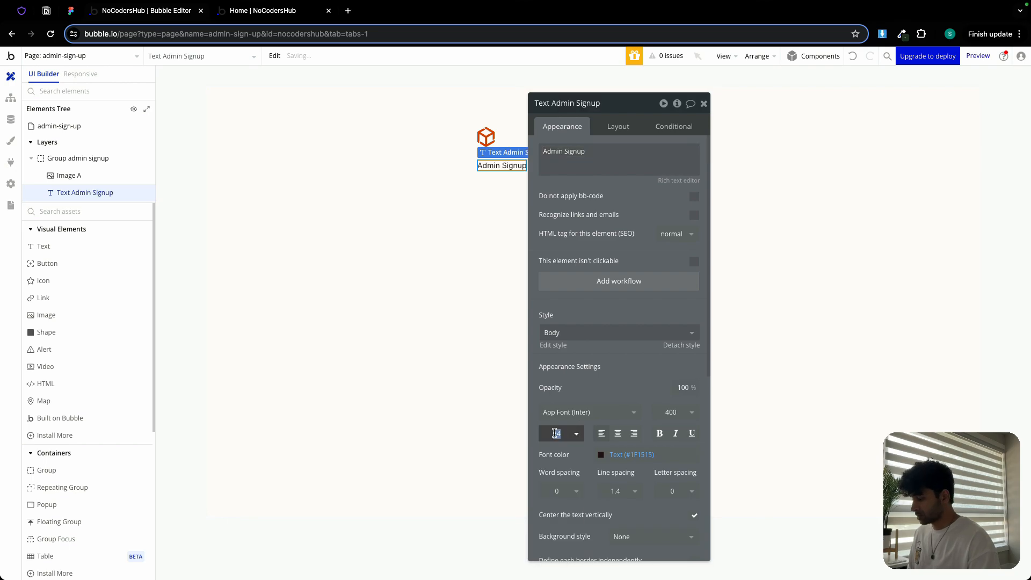
{"action": "type", "text": "24"}
{"action": "left_click", "coordinate": [670, 412]}
{"action": "left_click", "coordinate": [671, 540]}
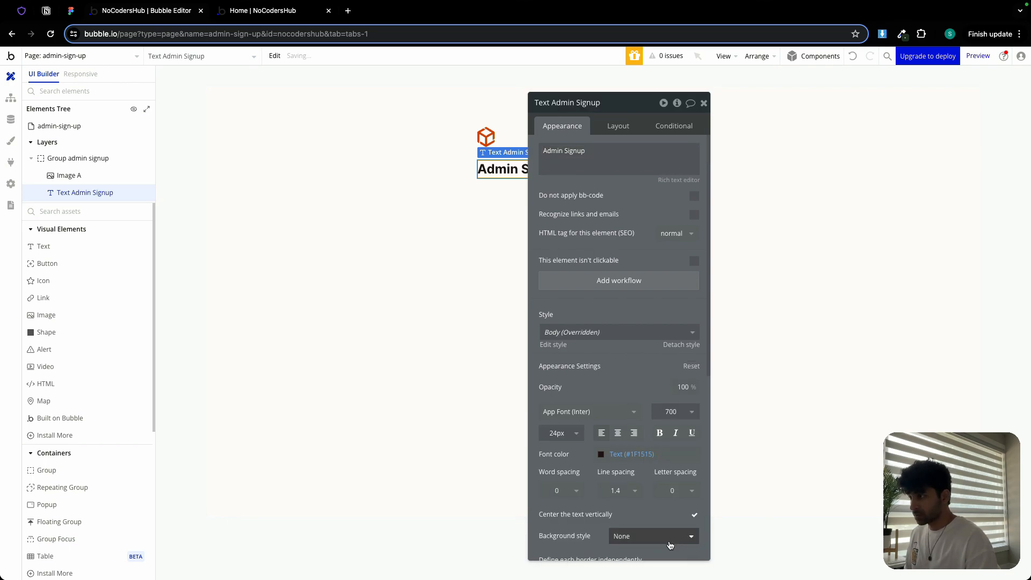
- Turn off fit width to content so the heading stretches across the group
{"action": "left_click", "coordinate": [617, 124]}
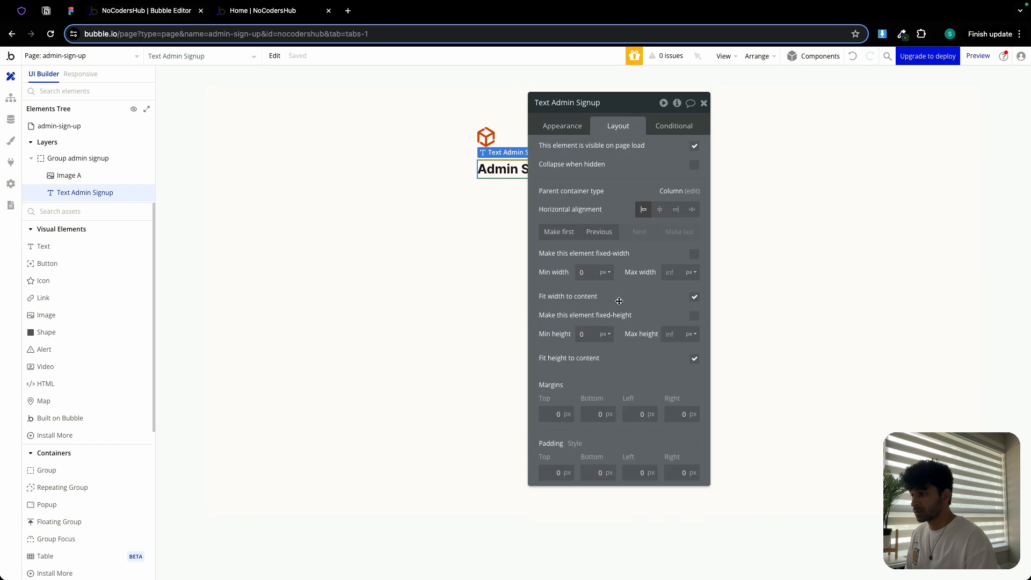
{"action": "left_click", "coordinate": [694, 297]}
{"action": "left_click_drag", "start_coordinate": [626, 103], "coordinate": [819, 94]}
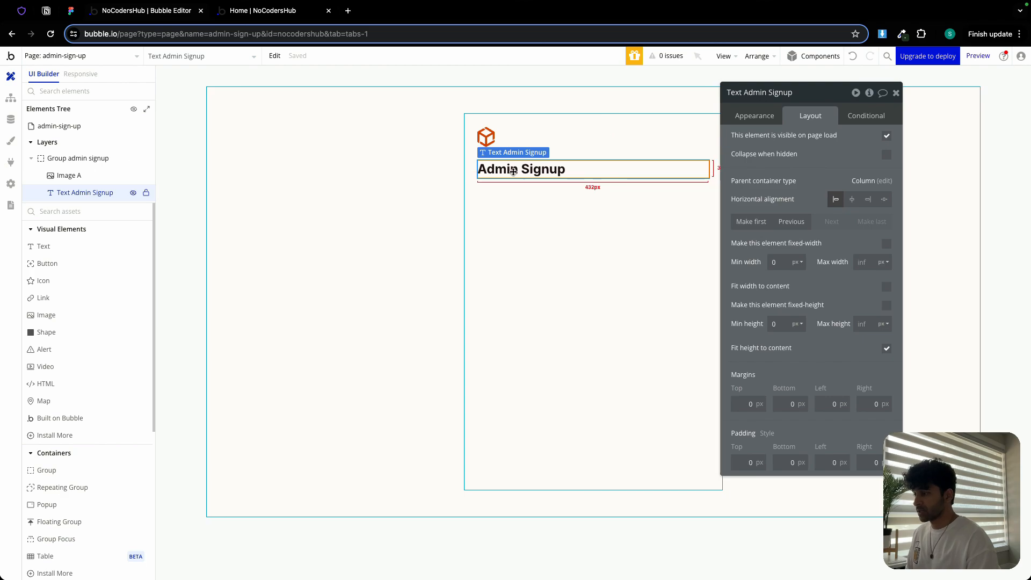
- Paste a copy of the heading text element into the admin signup group below it
{"action": "left_click", "coordinate": [506, 218]}
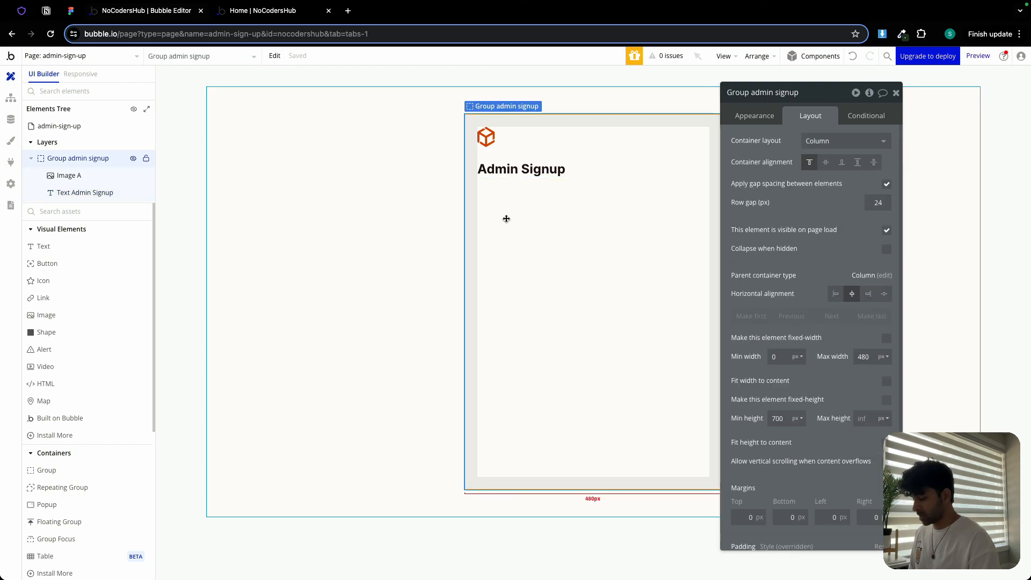
{"action": "key", "text": "ctrl+v"}
{"action": "left_click", "coordinate": [755, 117]}
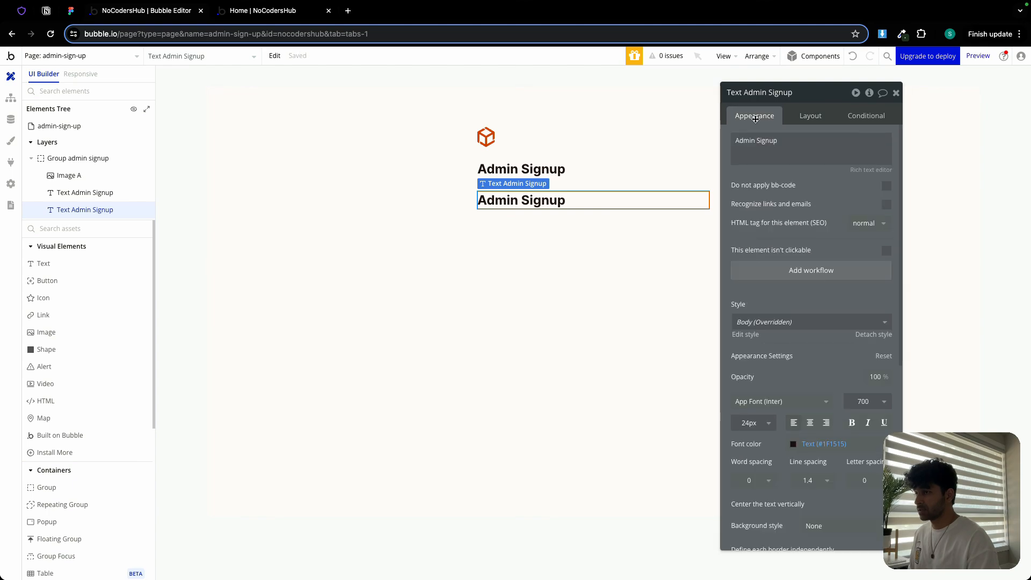
- Select the 'Join the No-Code Revolution' subtitle text in the Figma design for copying
{"action": "left_click", "coordinate": [70, 11]}
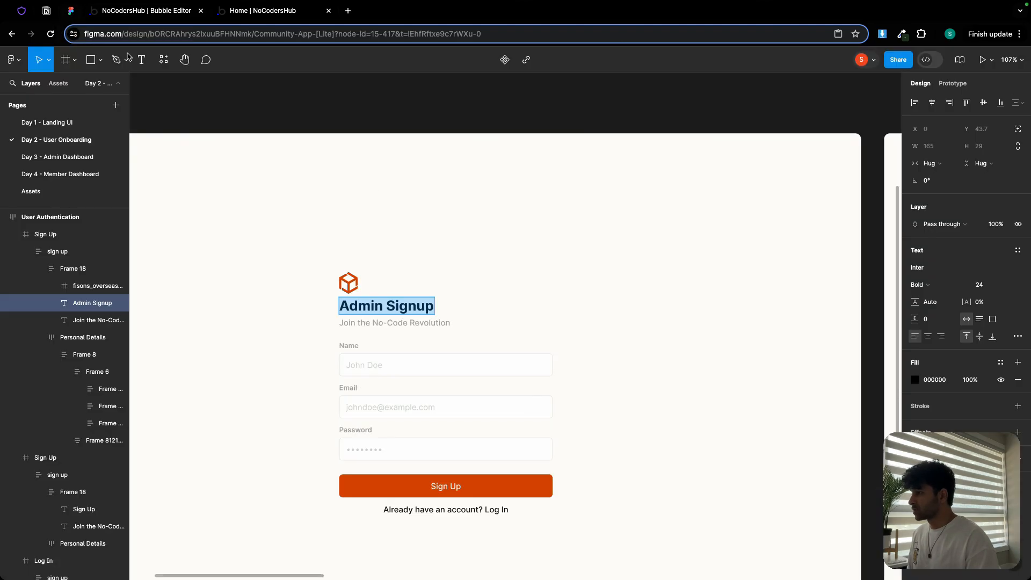
{"action": "double_click", "coordinate": [409, 322]}
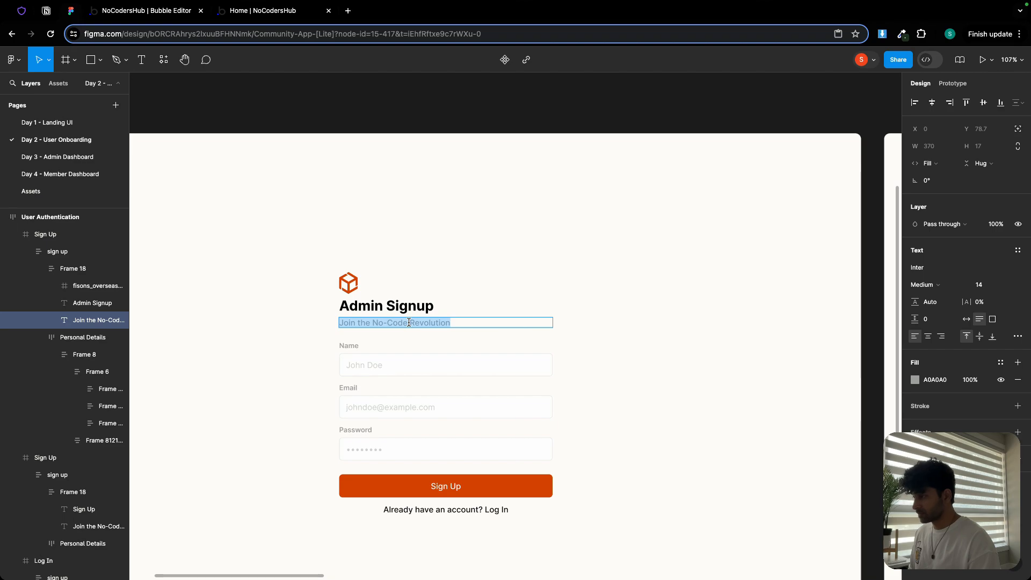
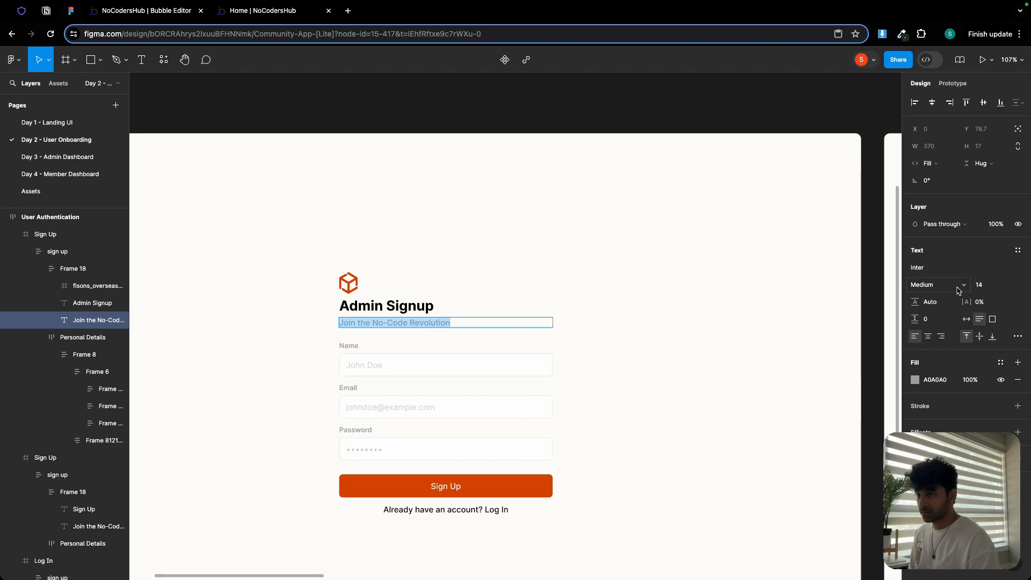
- Replace the copied text element's content with 'Join the No-Code Revolution'
{"action": "left_click", "coordinate": [163, 15]}
{"action": "triple_click", "coordinate": [744, 140]}
{"action": "type", "text": "Join the No-Code Revolution"}
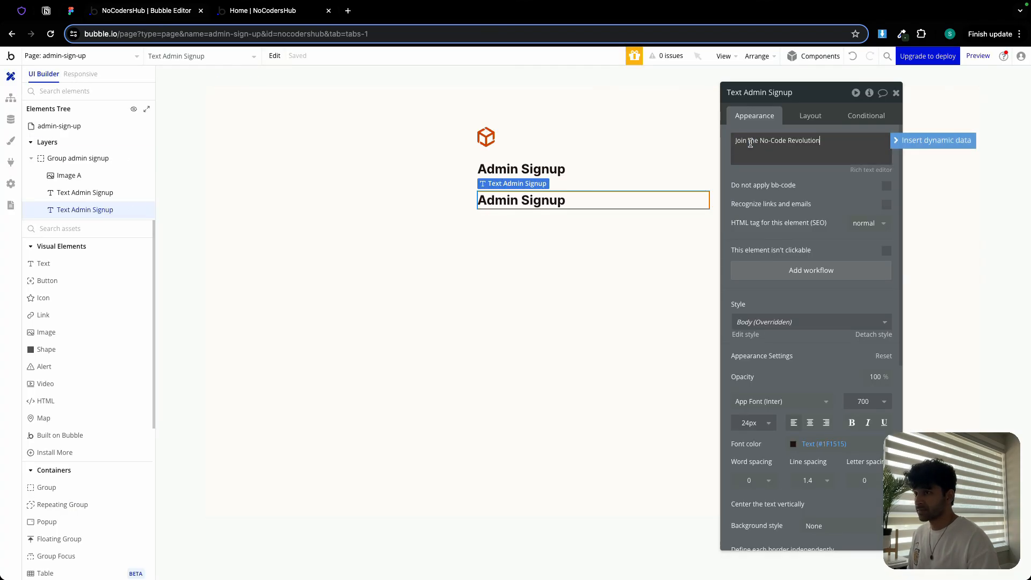
- Set the subtitle's font size to 14 px and its font weight to 500
{"action": "left_click", "coordinate": [748, 423]}
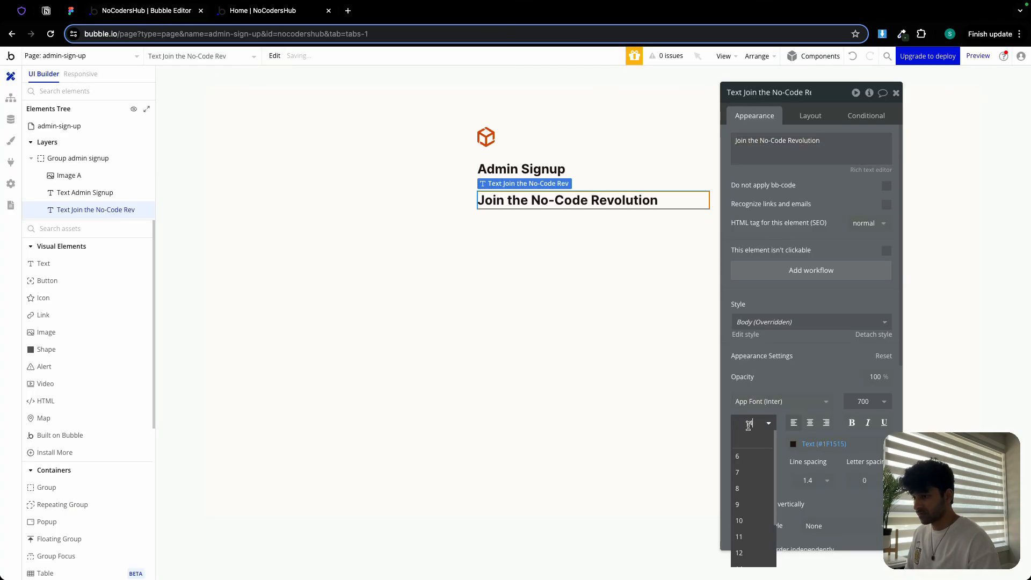
{"action": "left_click", "coordinate": [864, 402]}
{"action": "left_click", "coordinate": [860, 499]}
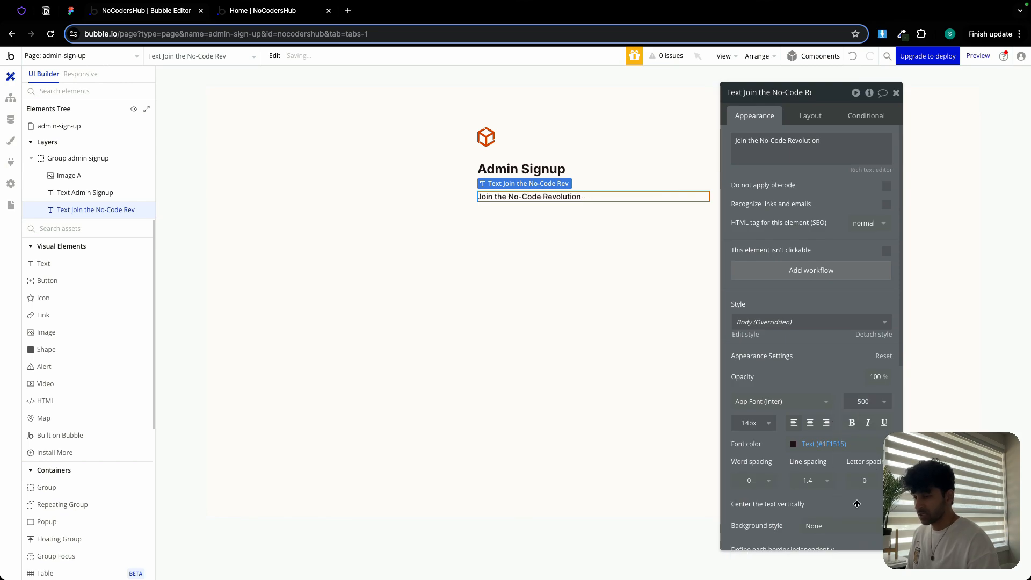
- Set the subtitle's font color to the Secondary Text color variable and close the property editor
{"action": "left_click", "coordinate": [812, 443]}
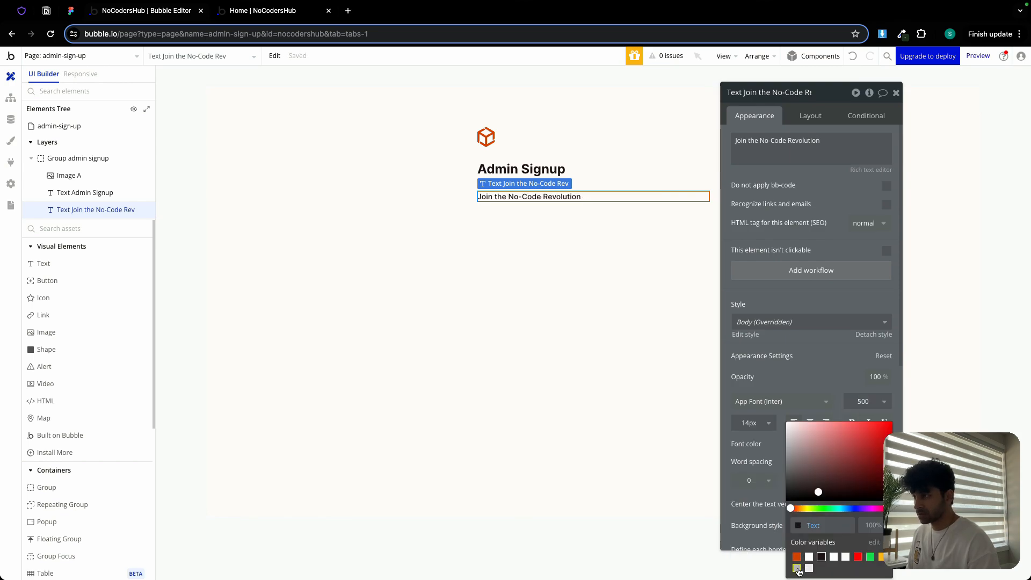
{"action": "left_click", "coordinate": [797, 568]}
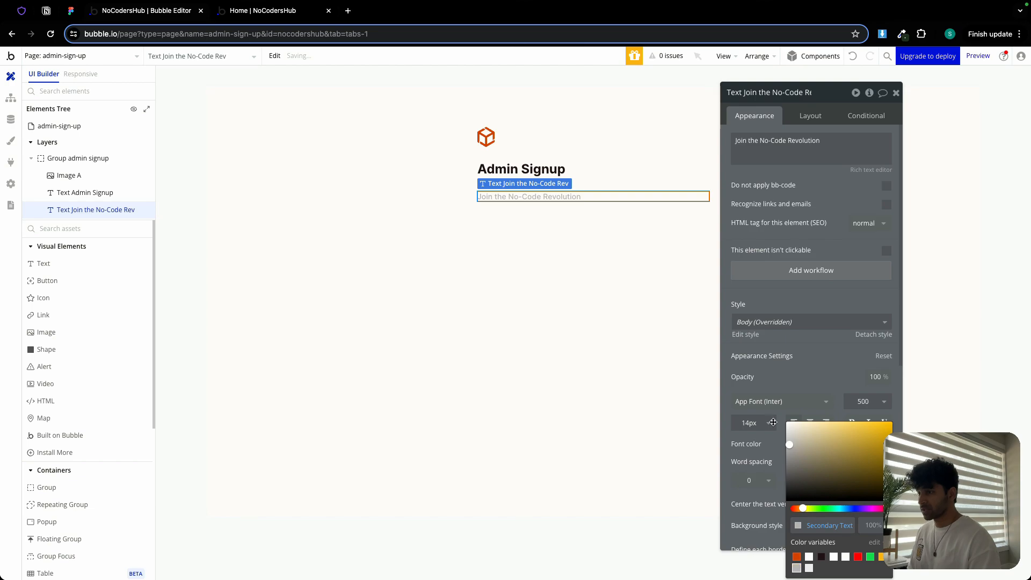
{"action": "left_click", "coordinate": [896, 93]}
- Group the logo image, heading and subtitle together in a column container
{"action": "double_click", "coordinate": [486, 137]}
{"action": "left_click", "coordinate": [514, 171], "text": "shift"}
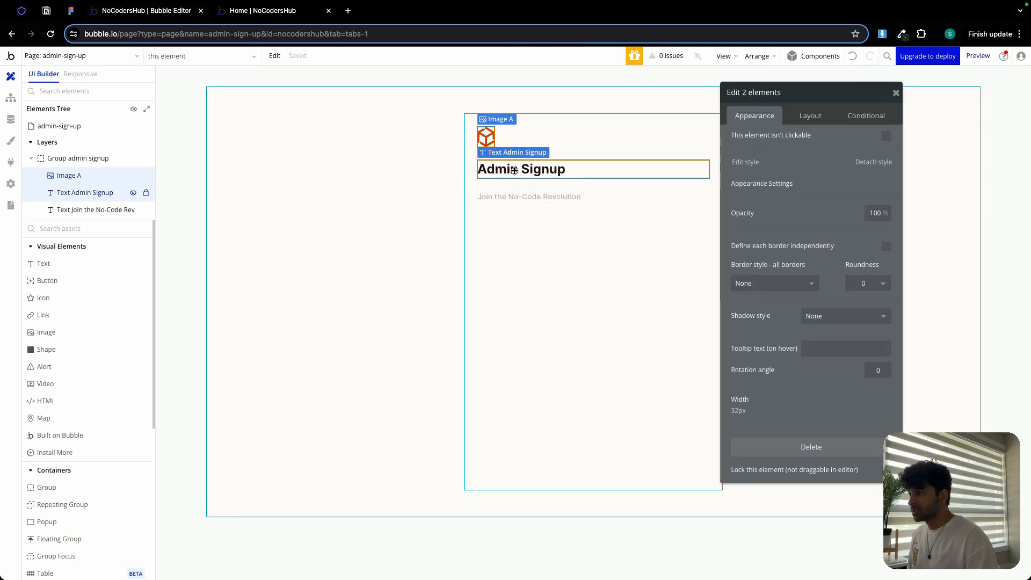
{"action": "left_click", "coordinate": [506, 197], "text": "shift"}
{"action": "right_click", "coordinate": [506, 197]}
{"action": "mouse_move", "coordinate": [549, 268]}
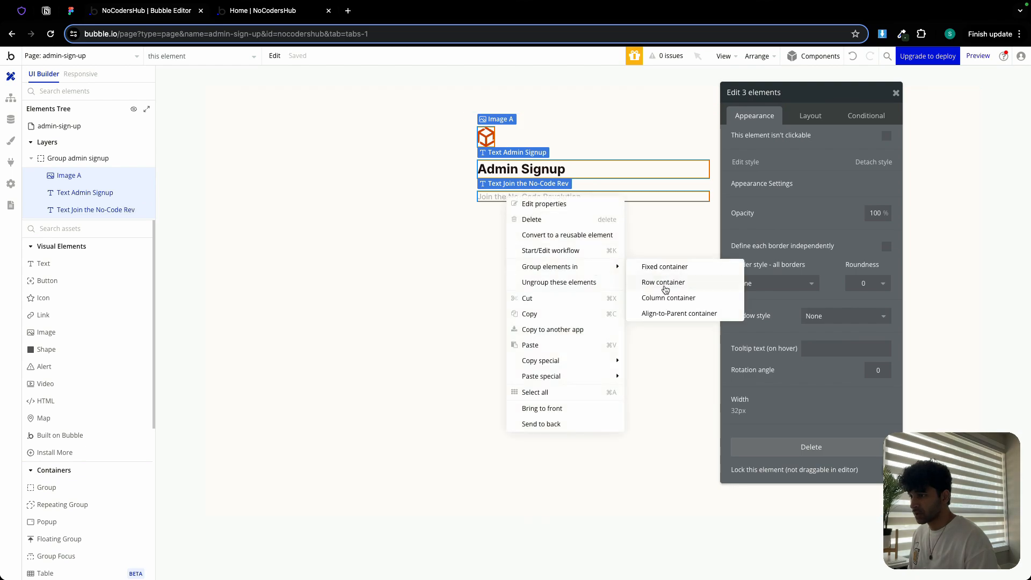
{"action": "left_click", "coordinate": [667, 299]}
- Enable gap spacing on the new group with a 6 px row gap and set its minimum height to 0
{"action": "left_click", "coordinate": [811, 116]}
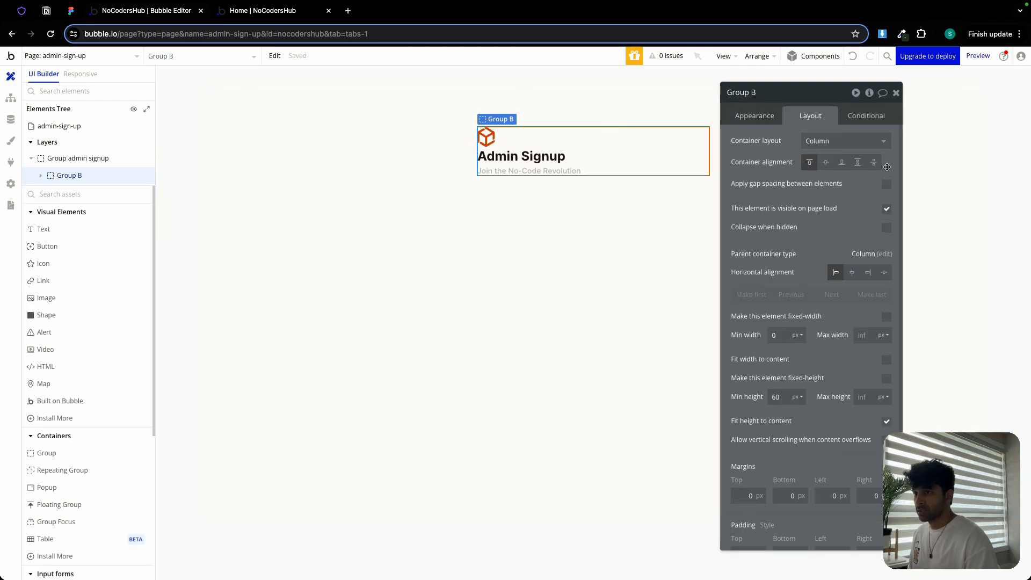
{"action": "left_click", "coordinate": [887, 184]}
{"action": "type", "text": "6"}
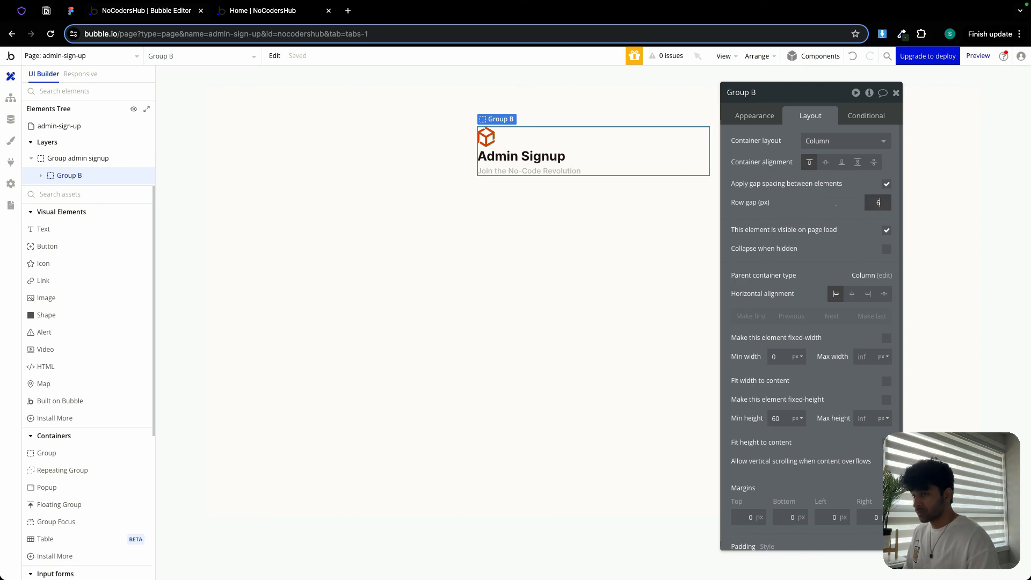
{"action": "double_click", "coordinate": [776, 418]}
{"action": "type", "text": "0"}
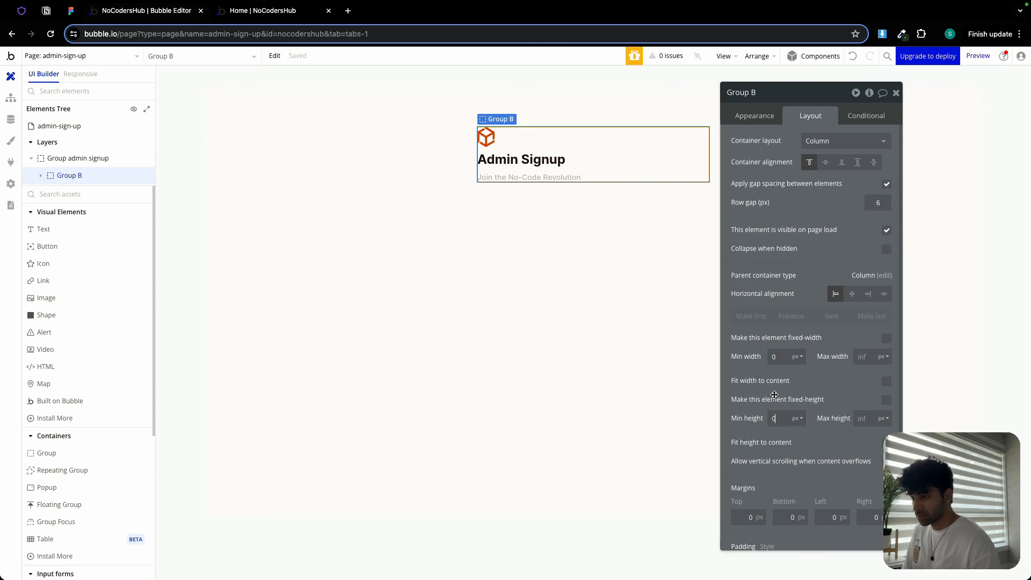
- Rename the new group to Group heading
{"action": "double_click", "coordinate": [768, 90]}
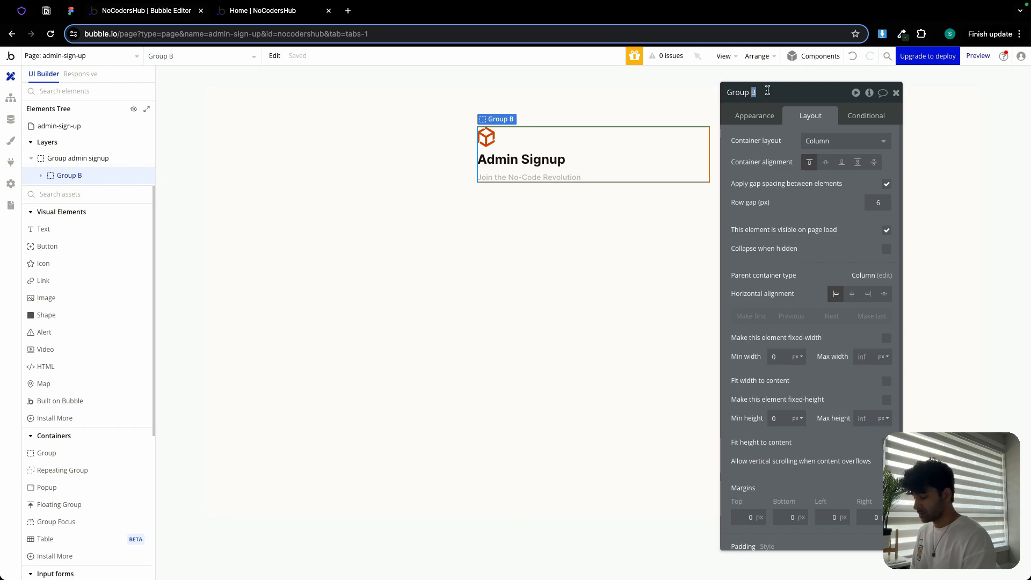
{"action": "type", "text": "heading"}
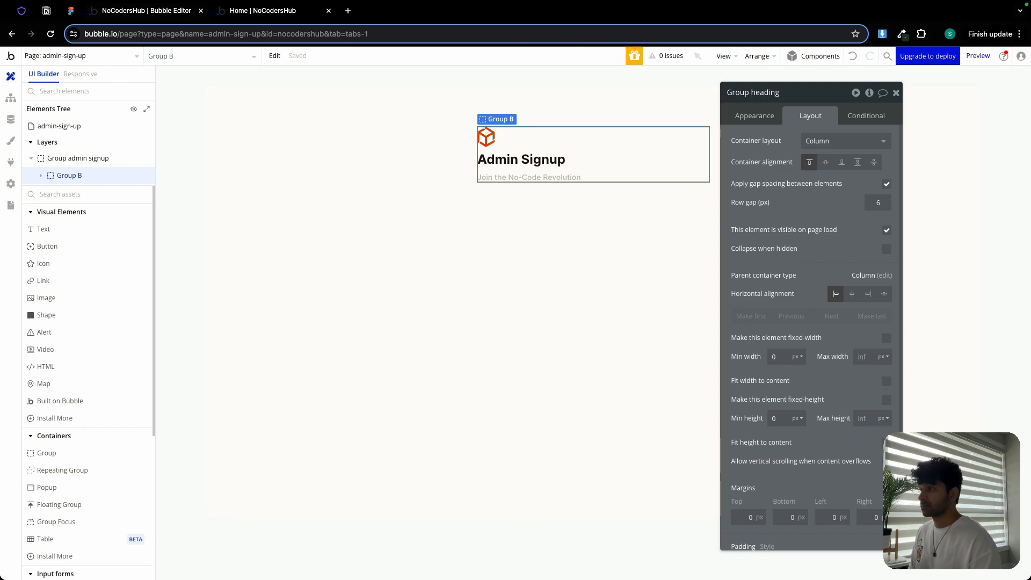
{"action": "left_click", "coordinate": [585, 220]}
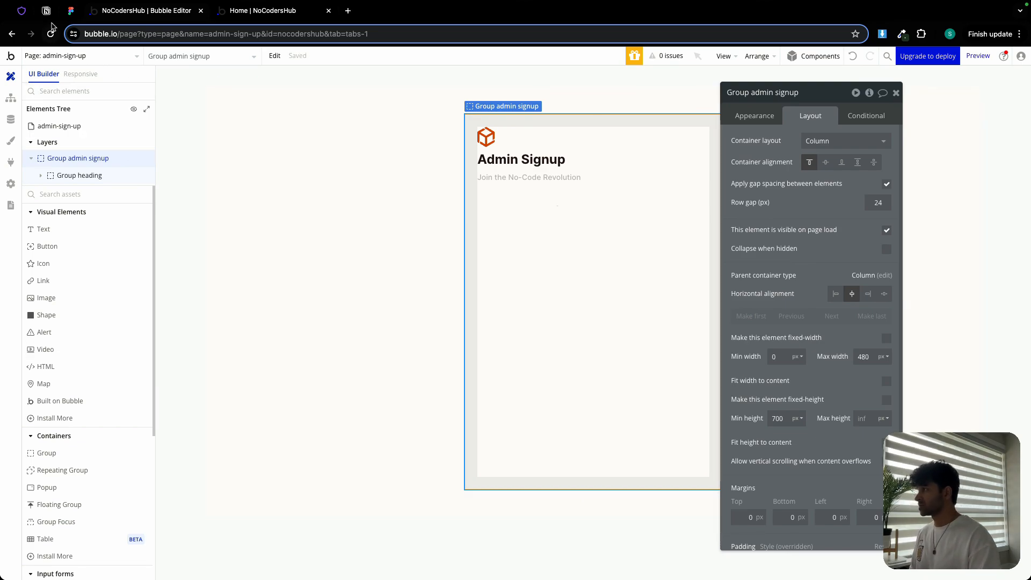
- Examine the Name label and input frame spacing in the Figma design
{"action": "left_click", "coordinate": [70, 11]}
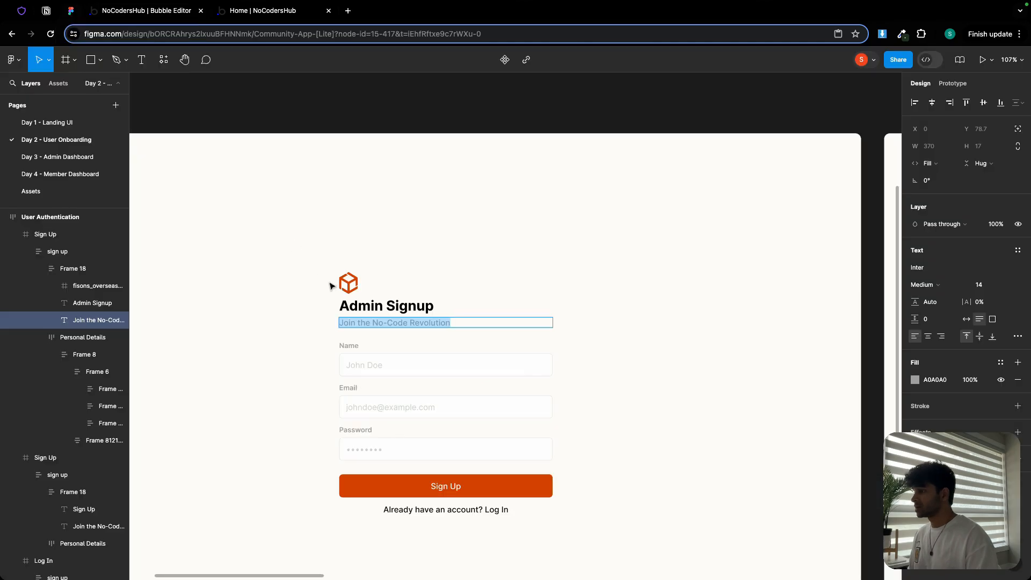
{"action": "left_click", "coordinate": [371, 347]}
{"action": "scroll", "coordinate": [370, 349], "scroll_direction": "up", "scroll_amount": 5}
{"action": "left_click", "coordinate": [371, 356]}
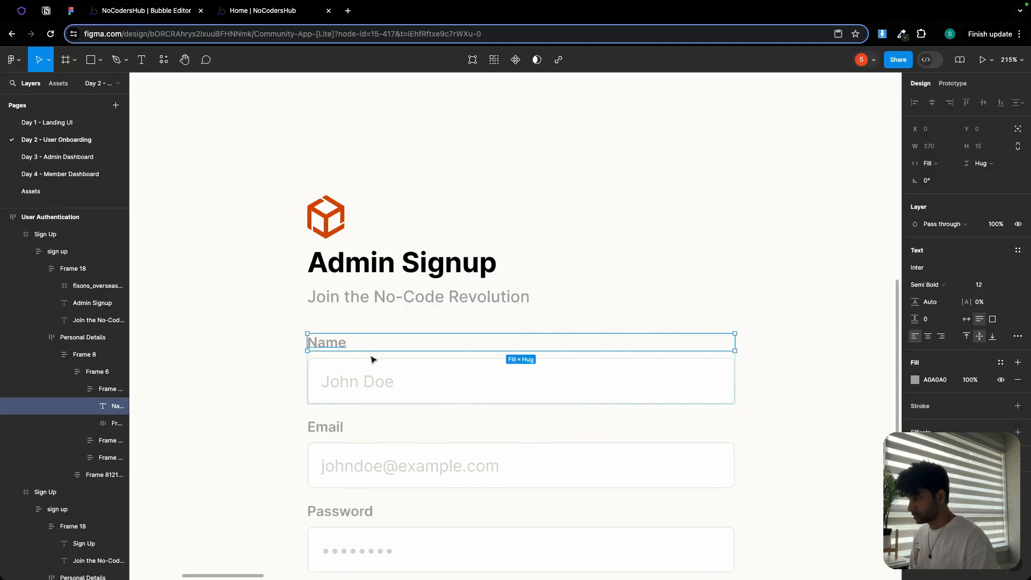
{"action": "left_click", "coordinate": [371, 356]}
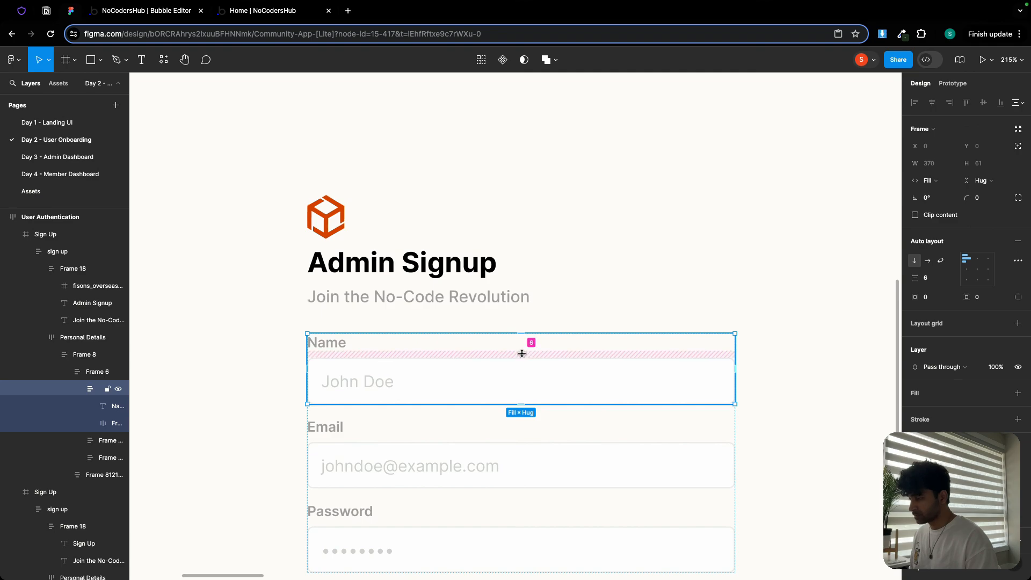
{"action": "left_click", "coordinate": [153, 11]}
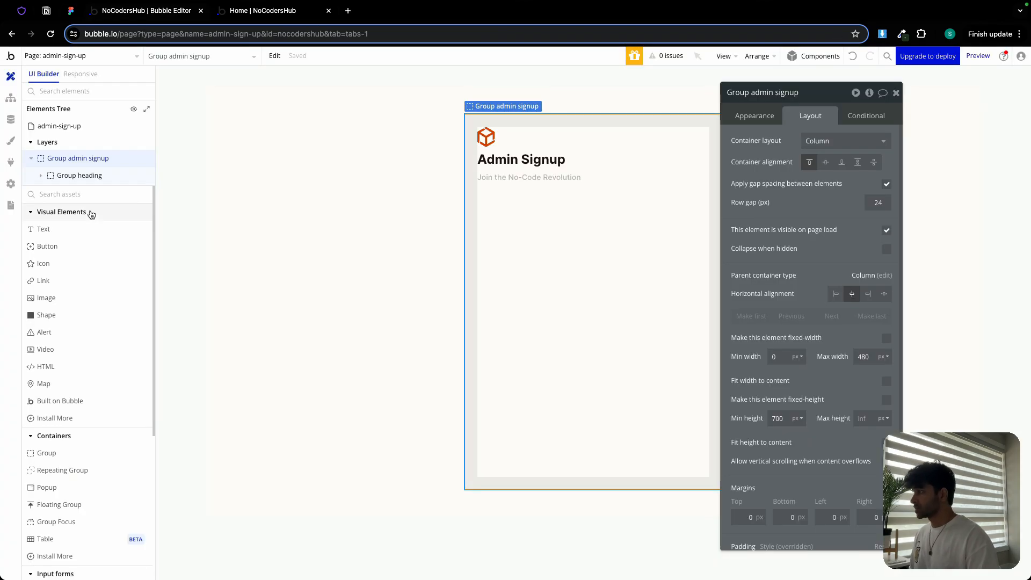
- Add a text element to the signup group below the heading group, undoing an accidental deletion
{"action": "left_click", "coordinate": [494, 256]}
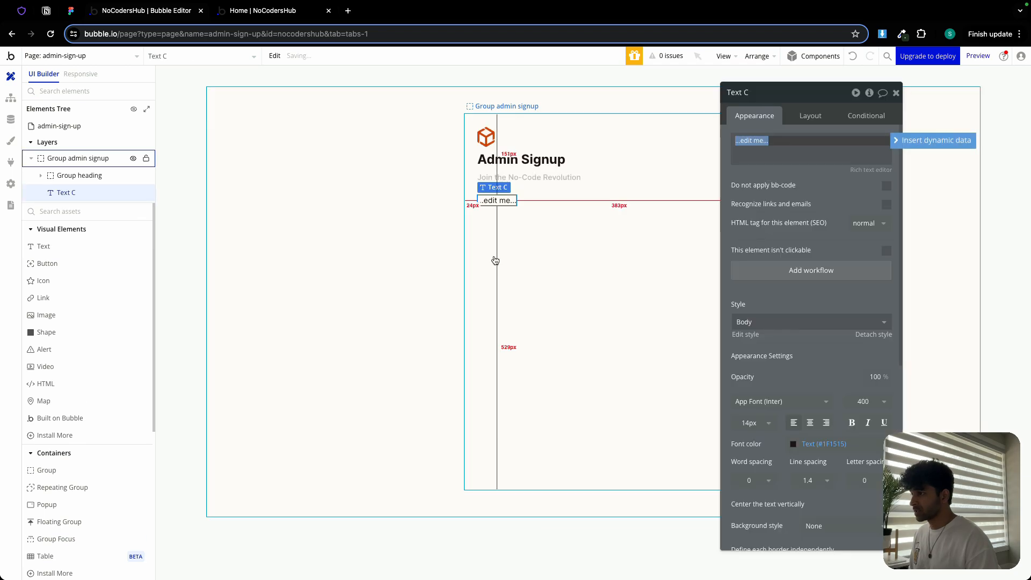
{"action": "key", "text": "BackSpace"}
{"action": "left_click", "coordinate": [500, 202]}
{"action": "key", "text": "BackSpace"}
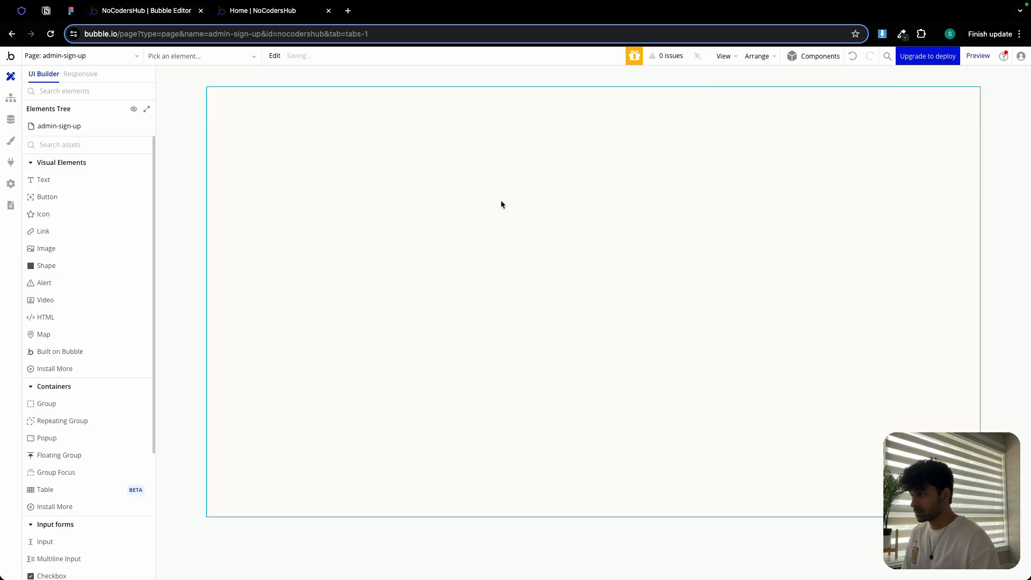
{"action": "left_click", "coordinate": [852, 56]}
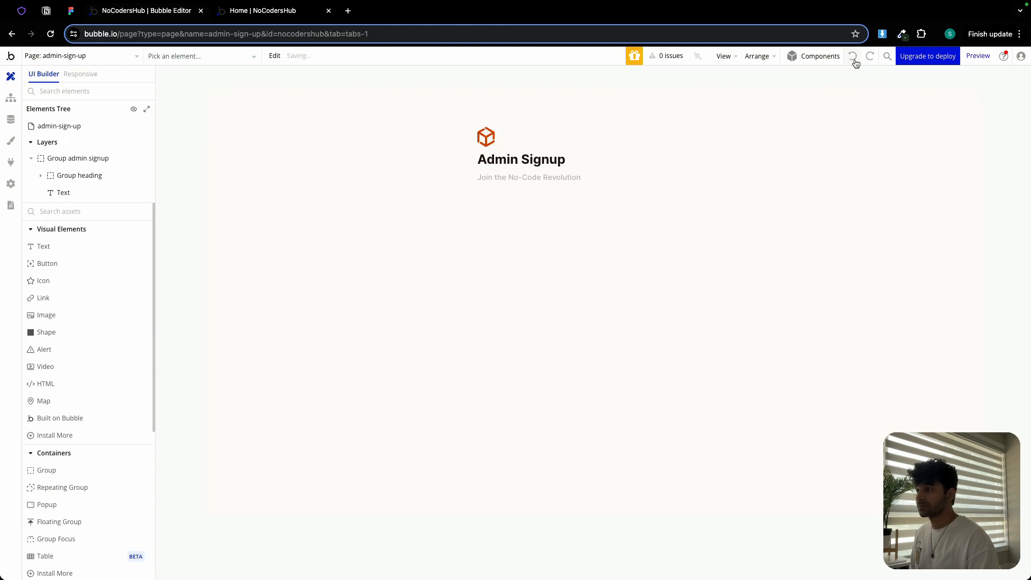
- Paste a copy of the subtitle into the signup group and change its text to 'Name'
{"action": "double_click", "coordinate": [560, 178]}
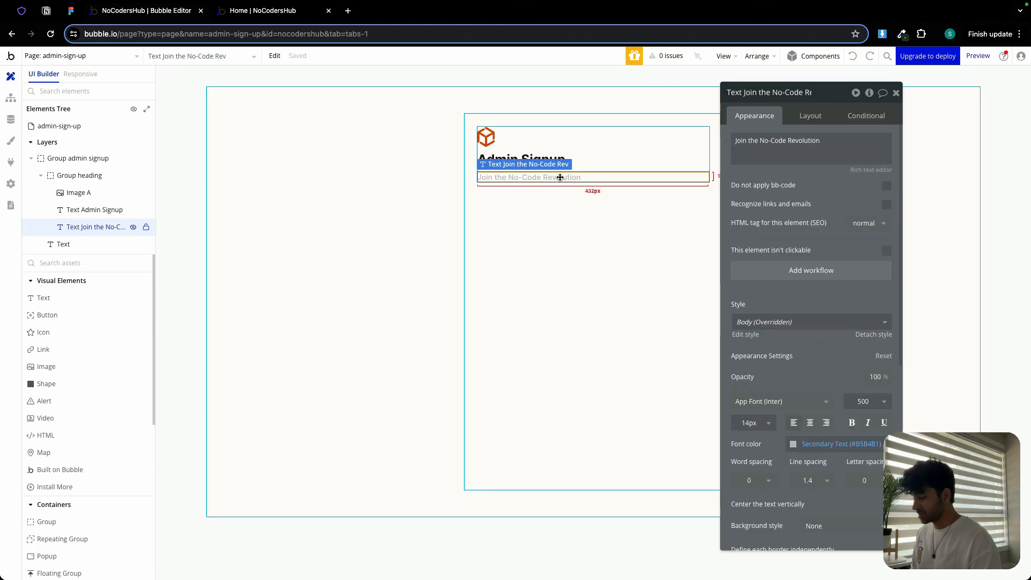
{"action": "right_click", "coordinate": [507, 220]}
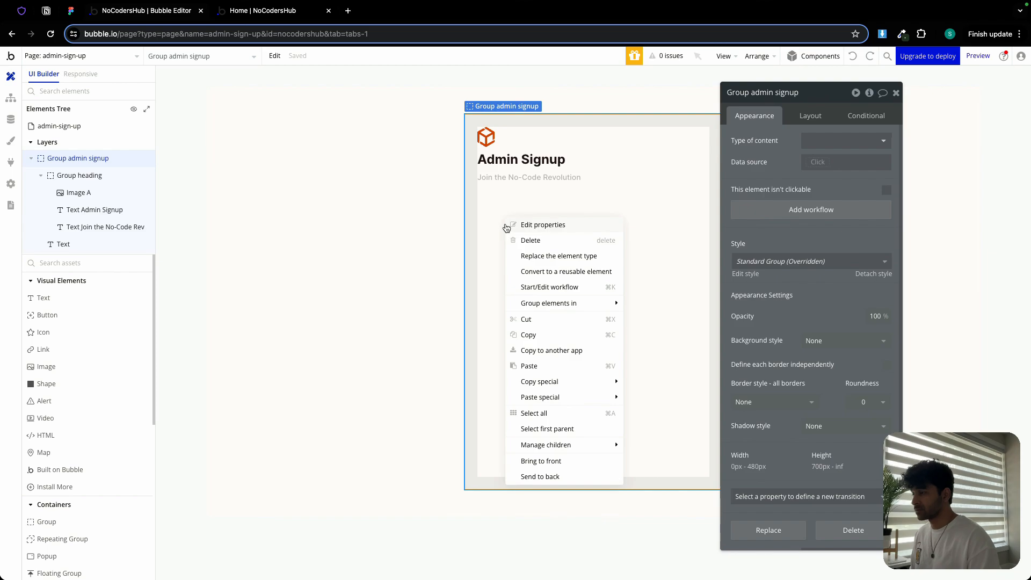
{"action": "left_click", "coordinate": [540, 366]}
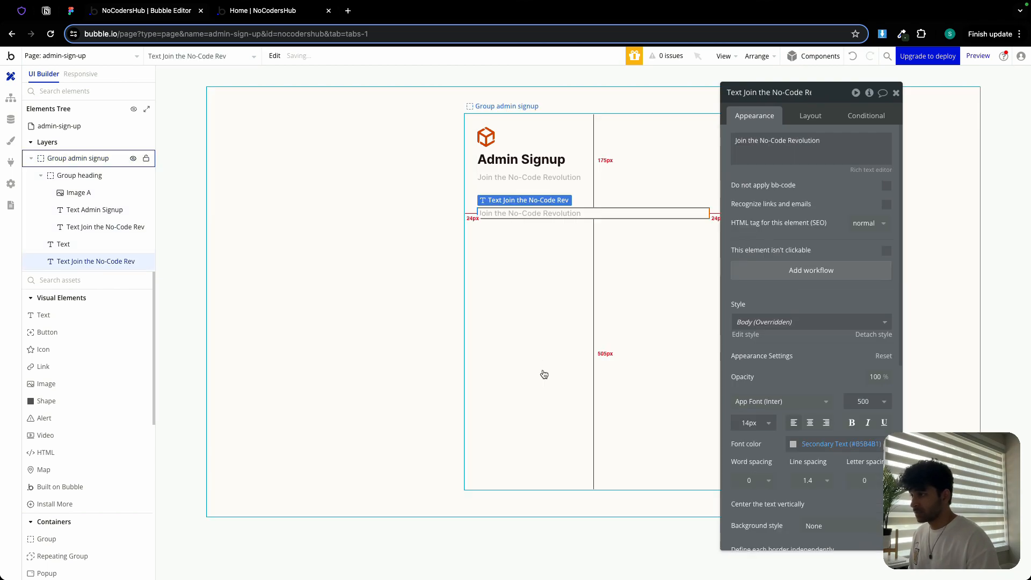
{"action": "triple_click", "coordinate": [769, 149]}
{"action": "type", "text": "Name"}
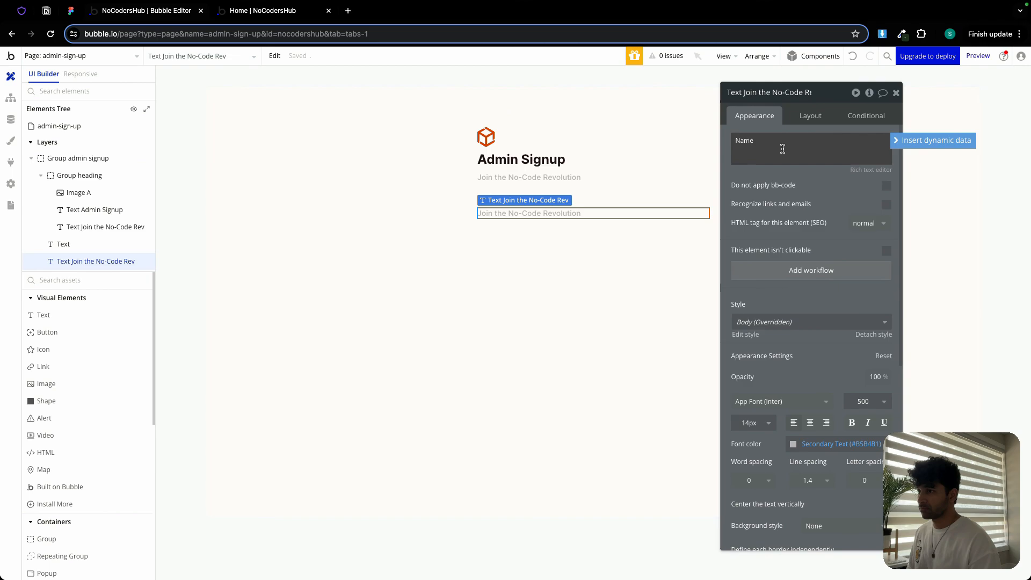
- Add an input element below the Name label and rename it Input name
{"action": "scroll", "coordinate": [73, 387], "scroll_direction": "down", "scroll_amount": 6}
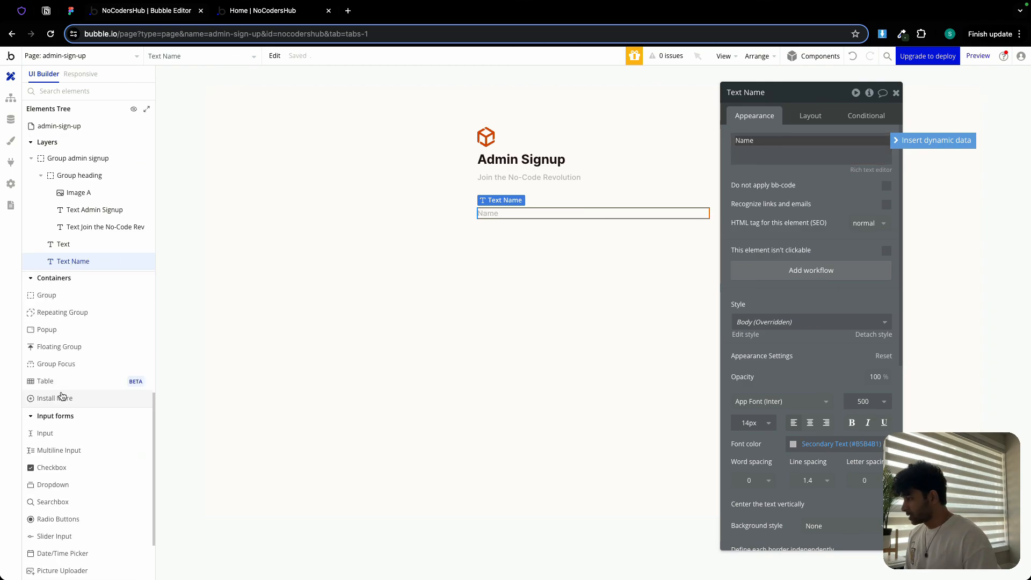
{"action": "left_click", "coordinate": [59, 364]}
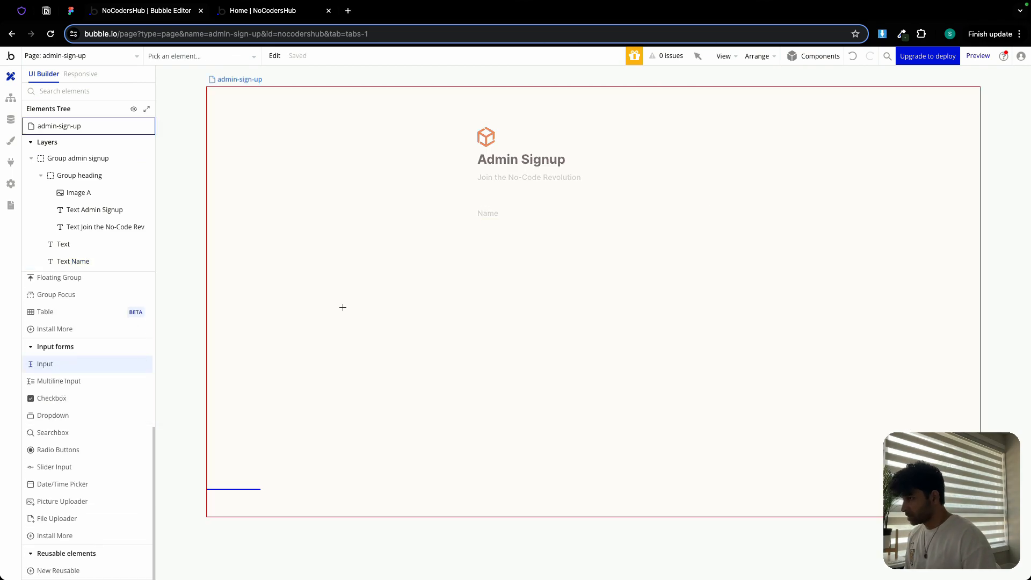
{"action": "left_click", "coordinate": [488, 230]}
{"action": "double_click", "coordinate": [795, 93]}
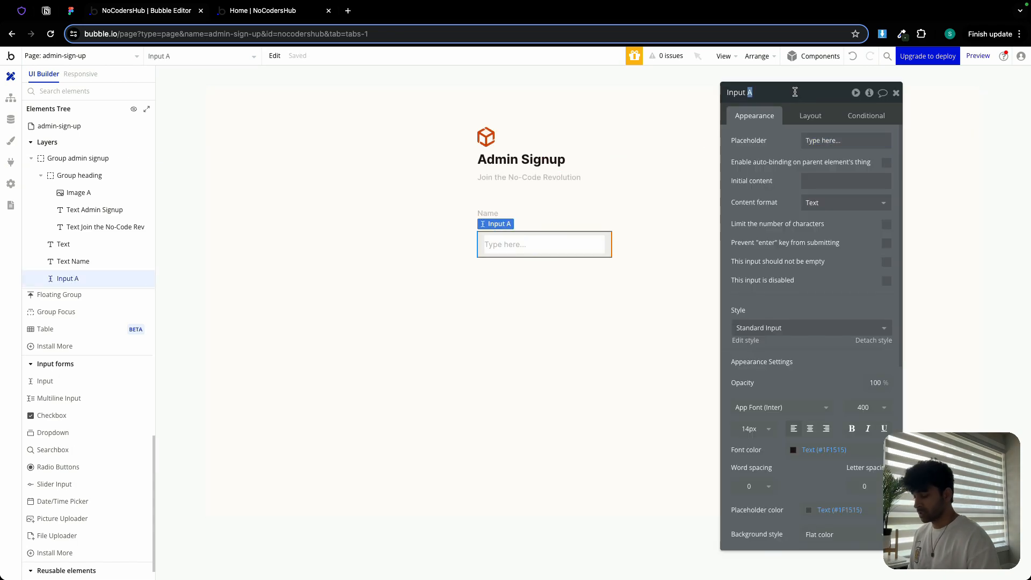
{"action": "type", "text": "name"}
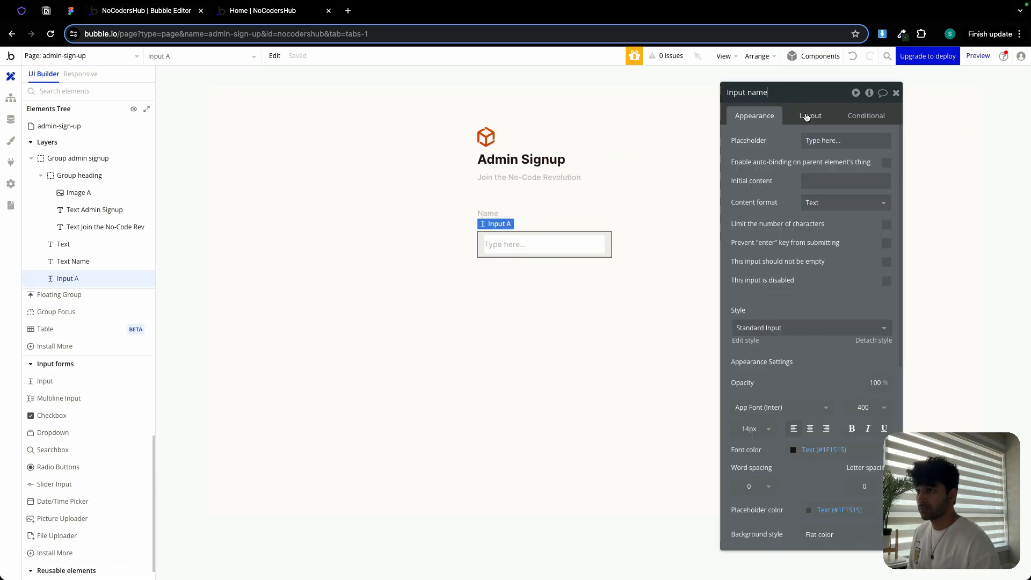
- Set the input's minimum width to 0 and its fixed height to 40 px
{"action": "left_click", "coordinate": [807, 117]}
{"action": "left_click", "coordinate": [886, 245]}
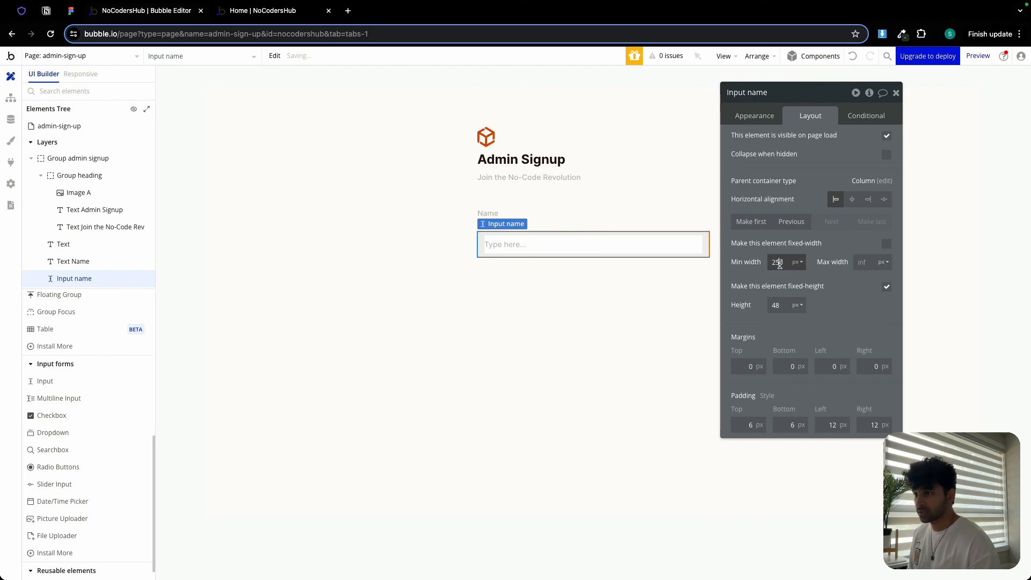
{"action": "type", "text": "0"}
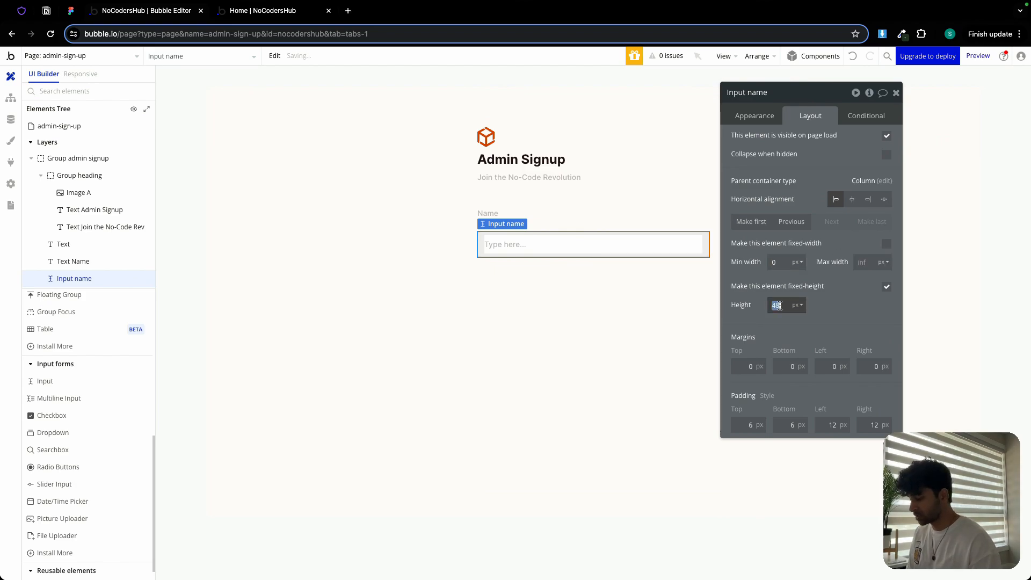
{"action": "type", "text": "40"}
{"action": "left_click", "coordinate": [576, 282]}
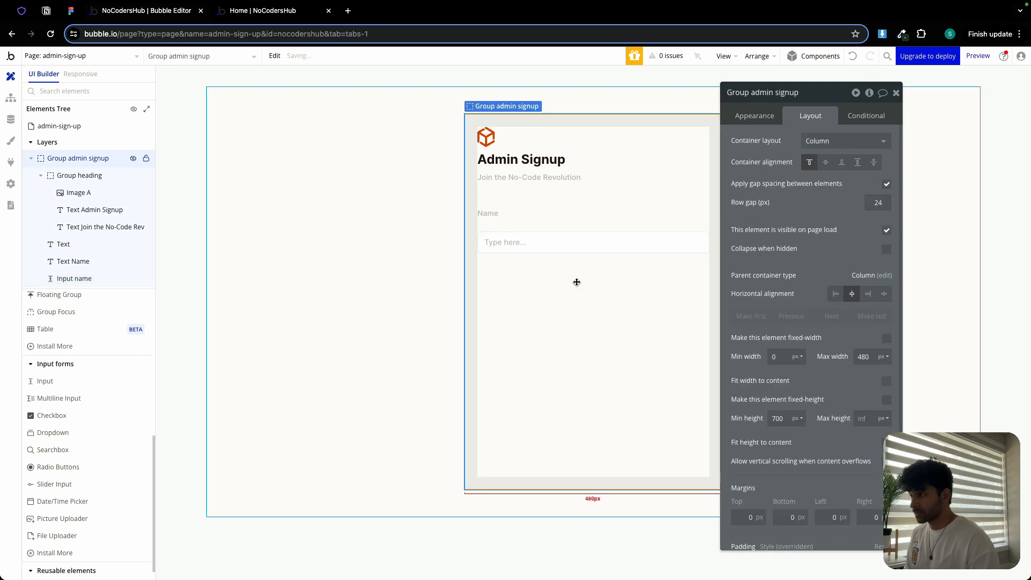
- Group the Name label and the name input together in a column container
{"action": "left_click", "coordinate": [490, 215]}
{"action": "left_click", "coordinate": [499, 240], "text": "shift"}
{"action": "right_click", "coordinate": [500, 243]}
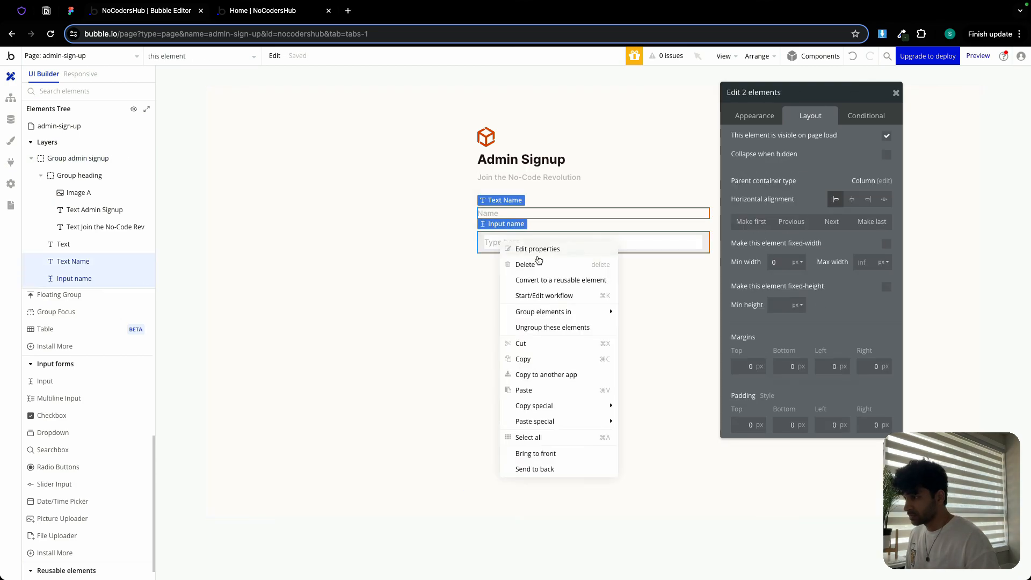
{"action": "mouse_move", "coordinate": [548, 314]}
{"action": "left_click", "coordinate": [665, 342]}
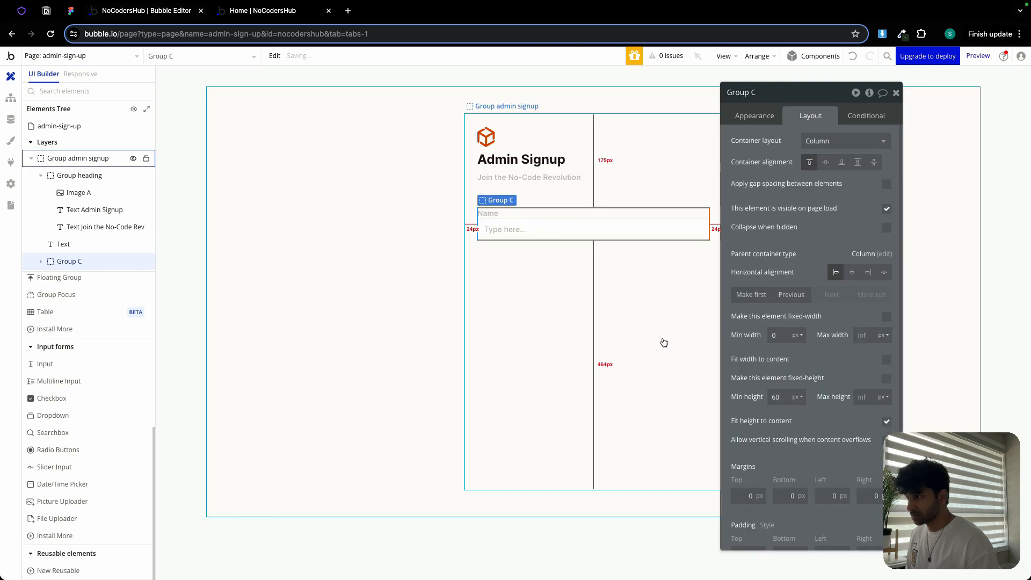
- Enable gap spacing between elements in Group C with a 6 px row gap and set its minimum height to 0
{"action": "left_click", "coordinate": [886, 184]}
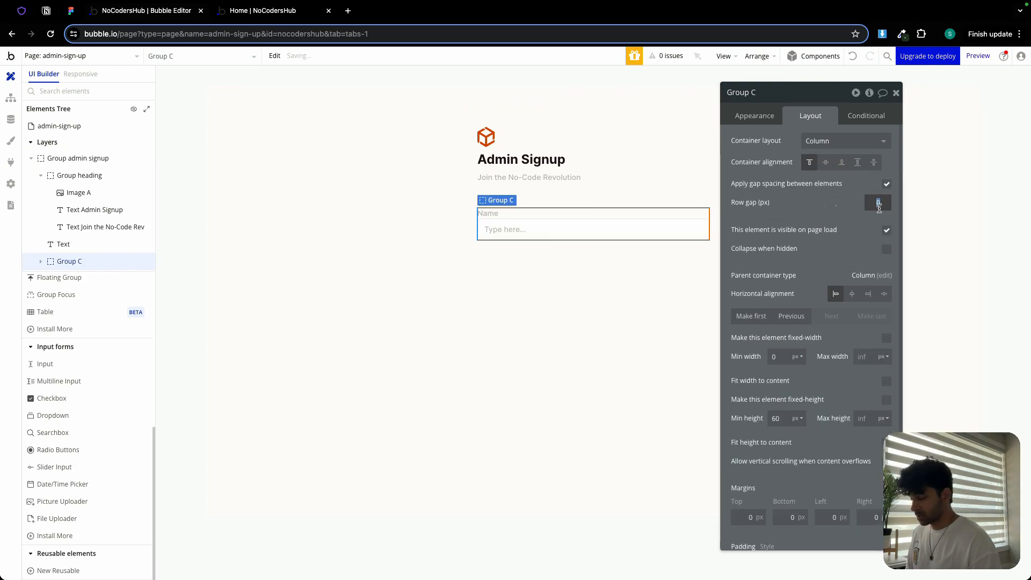
{"action": "left_click", "coordinate": [781, 413]}
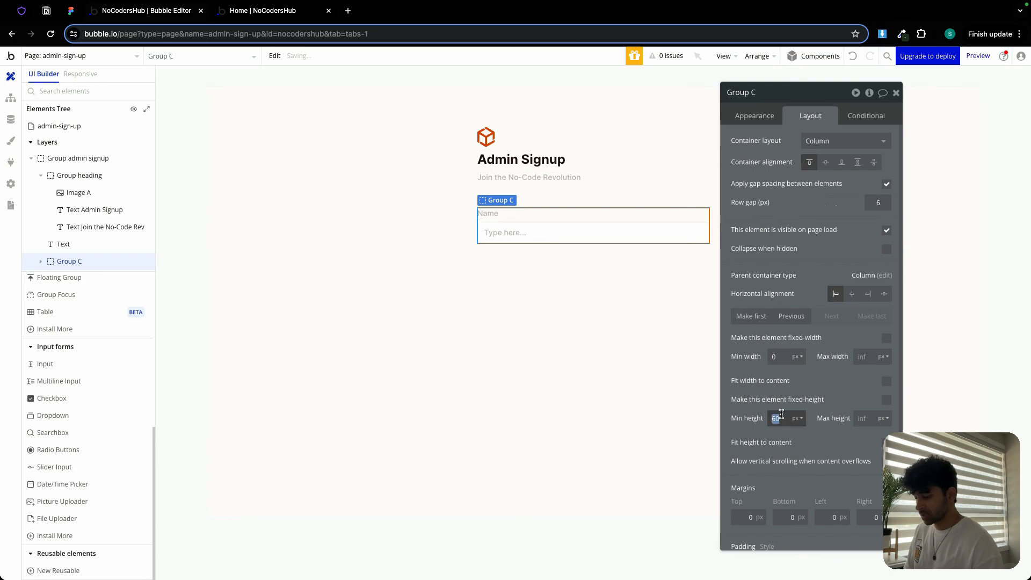
{"action": "type", "text": "0"}
- Rename Group C to Group input 1 and close its property editor
{"action": "double_click", "coordinate": [762, 92]}
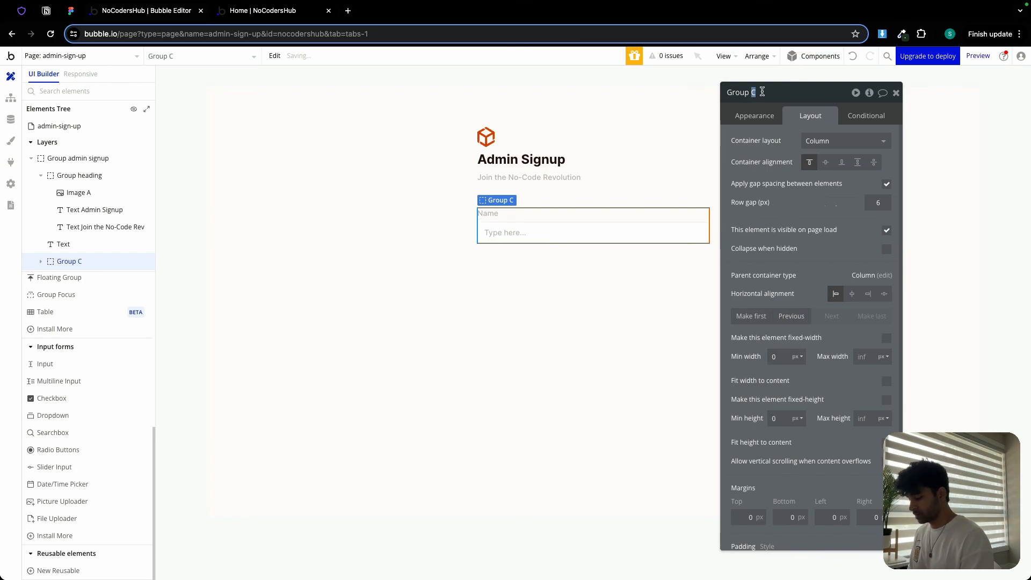
{"action": "type", "text": "input"}
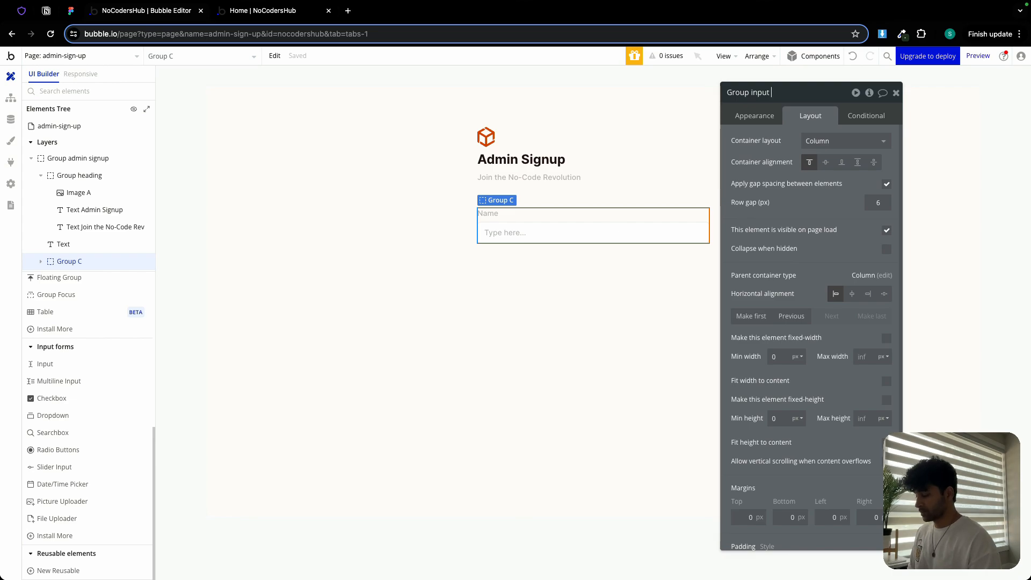
{"action": "type", "text": " 1"}
{"action": "key", "text": "Return"}
{"action": "left_click", "coordinate": [896, 93]}
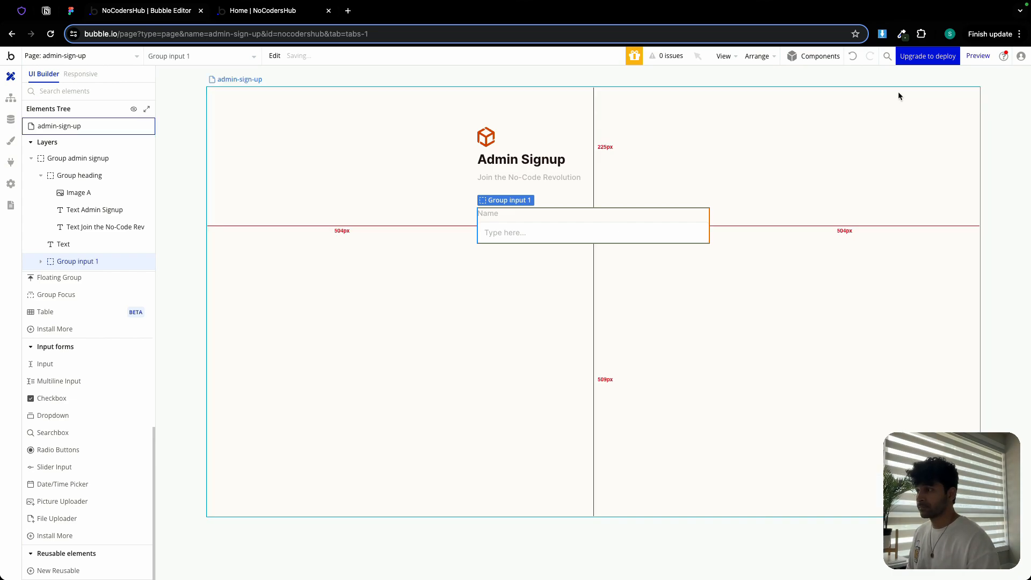
- Paste two copies of the input group into the admin signup group below the first one
{"action": "double_click", "coordinate": [596, 220]}
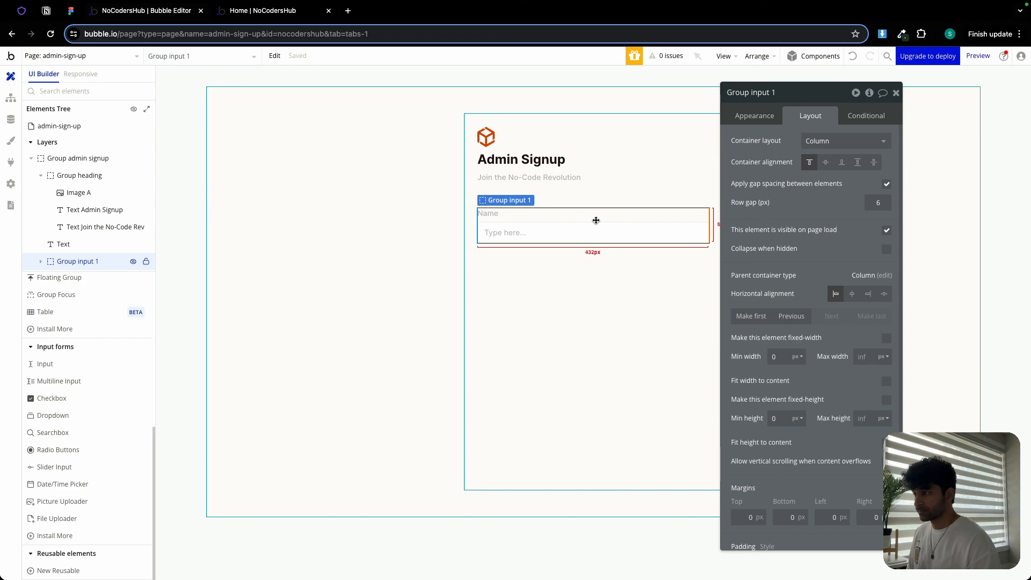
{"action": "left_click", "coordinate": [559, 262]}
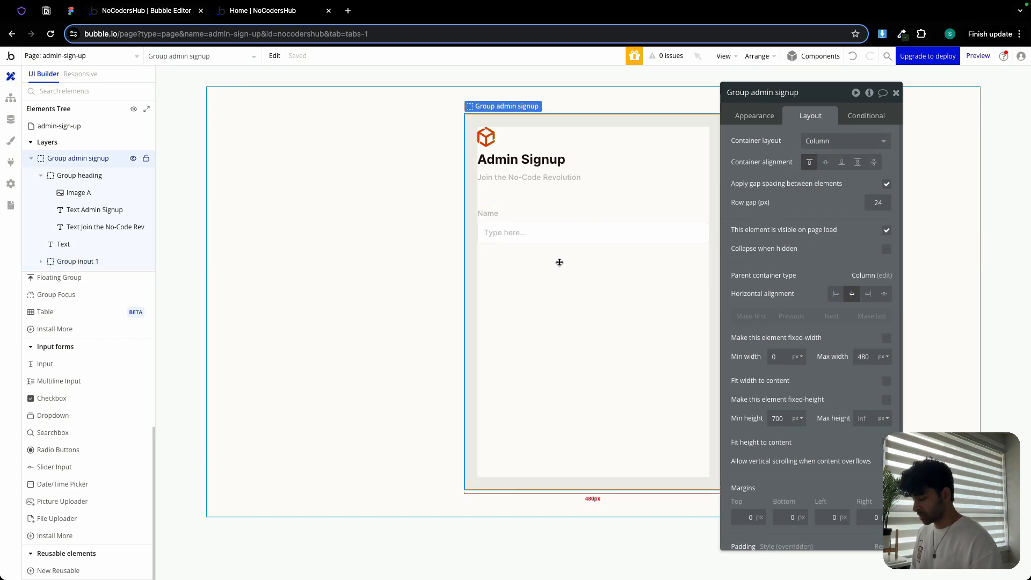
{"action": "key", "text": "ctrl+v"}
{"action": "left_click", "coordinate": [531, 305]}
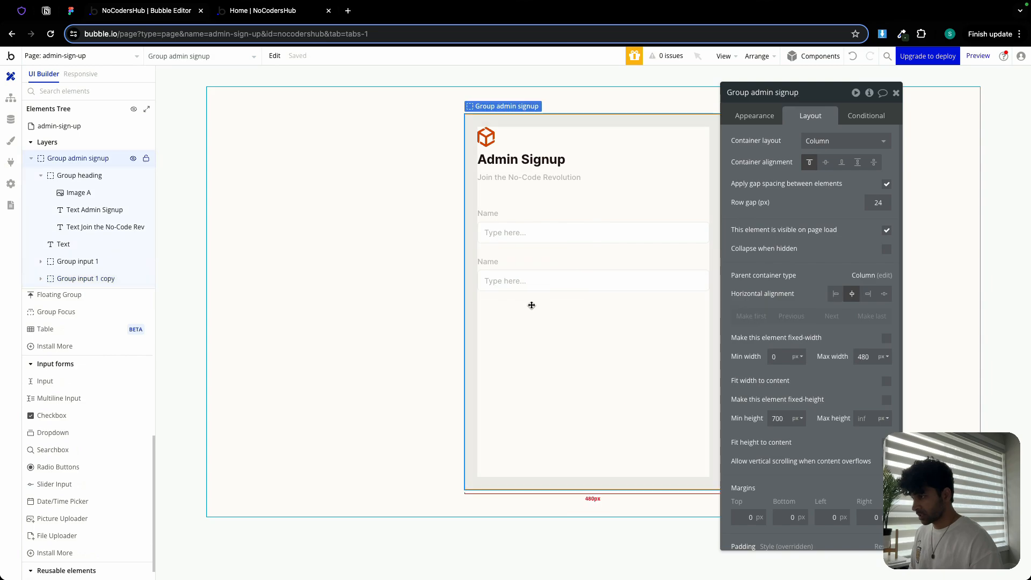
{"action": "key", "text": "ctrl+v"}
- Change the second copy's label text to Email
{"action": "left_click", "coordinate": [486, 261]}
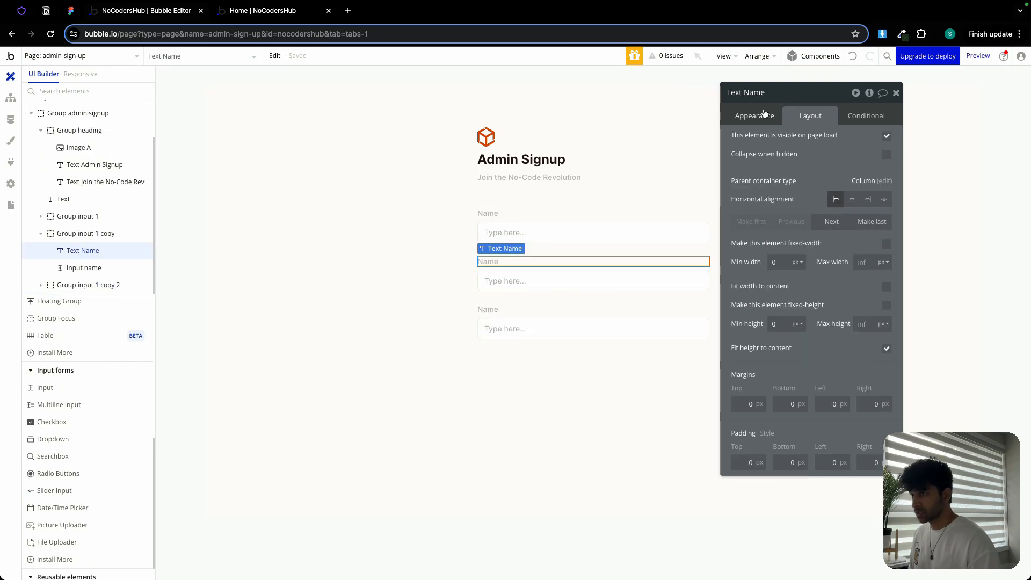
{"action": "left_click", "coordinate": [745, 115]}
{"action": "double_click", "coordinate": [794, 138]}
{"action": "type", "text": "Email"}
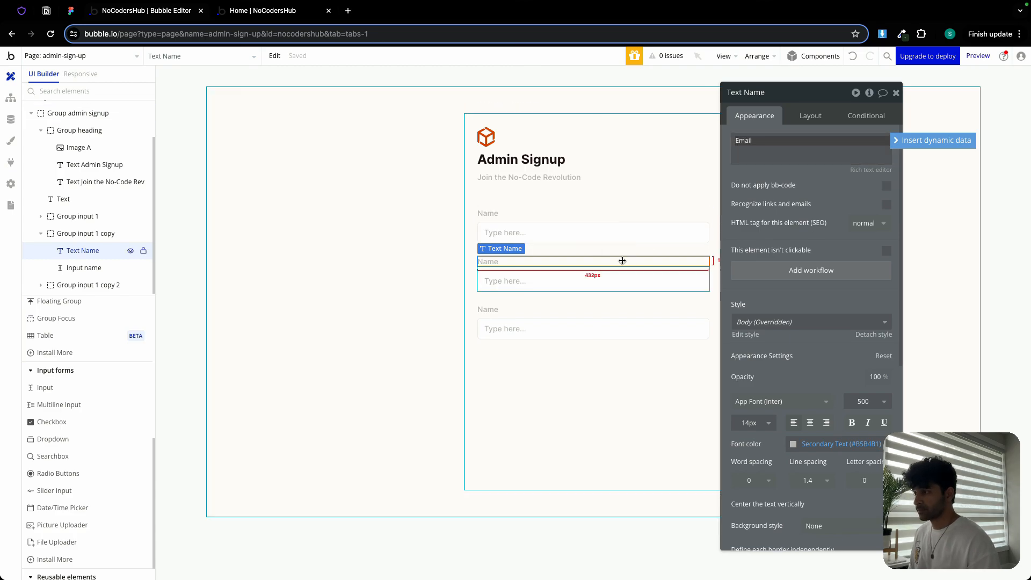
- Set the name input's placeholder to a sample full name
{"action": "left_click", "coordinate": [587, 278]}
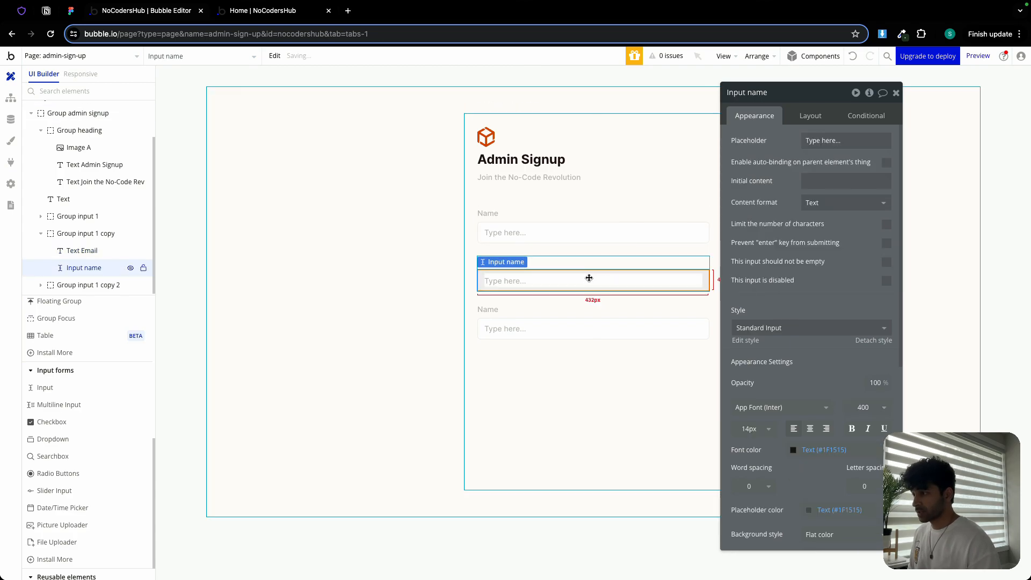
{"action": "triple_click", "coordinate": [826, 140]}
{"action": "left_click", "coordinate": [537, 235]}
{"action": "triple_click", "coordinate": [819, 140]}
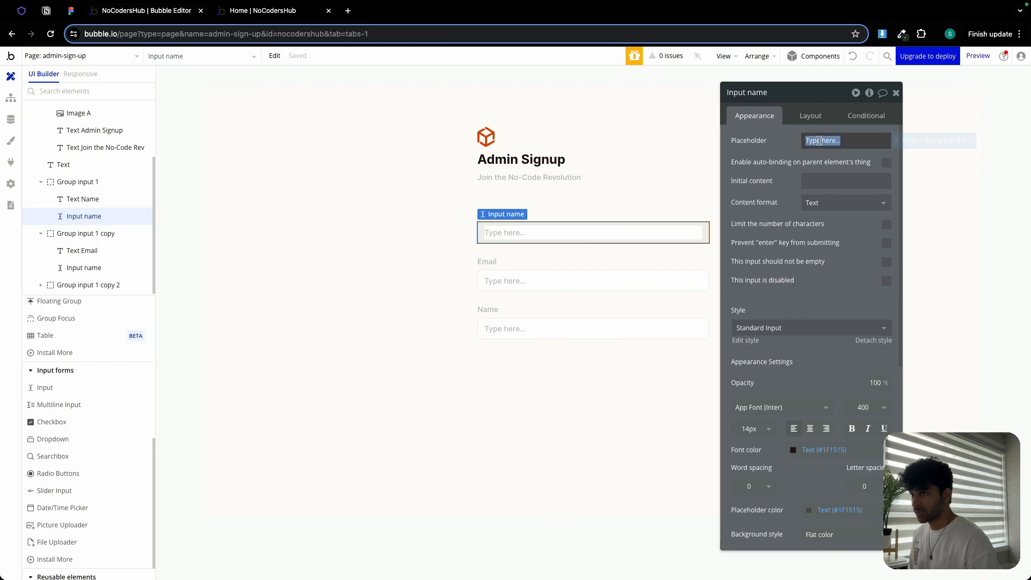
{"action": "type", "text": "John Doe"}
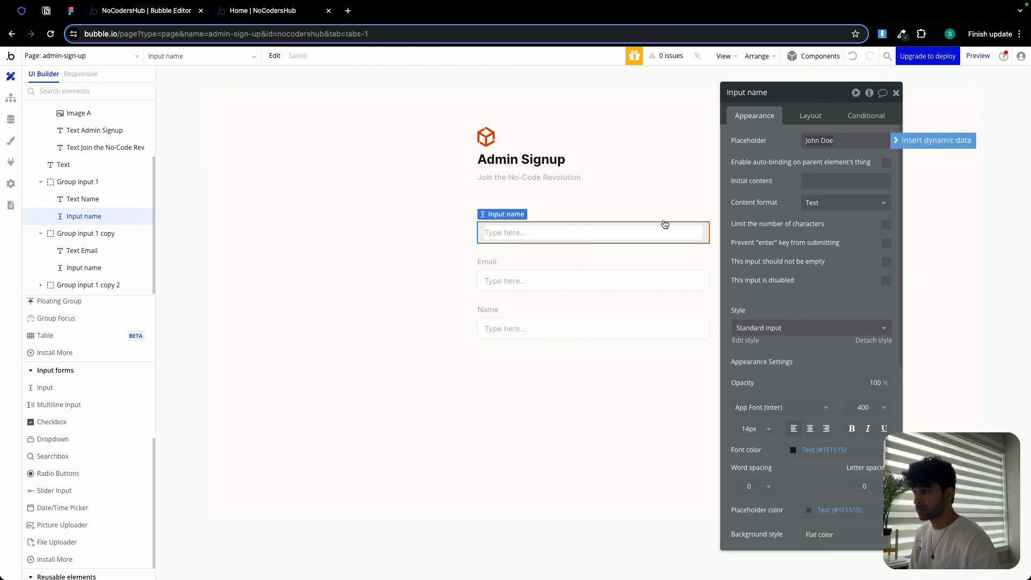
- Set the email input's placeholder to a sample e-mail address and its content format to Email
{"action": "left_click", "coordinate": [561, 282]}
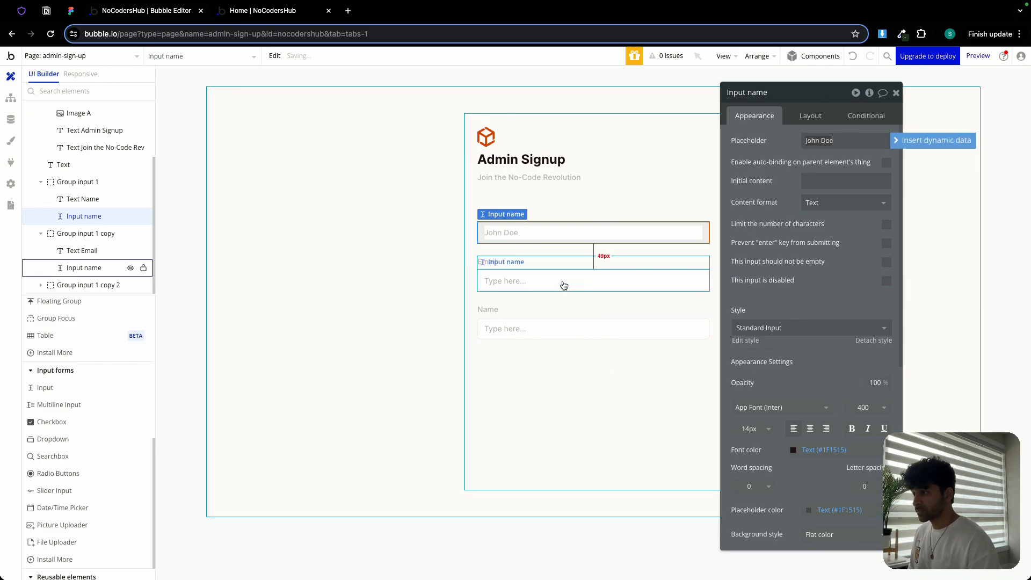
{"action": "triple_click", "coordinate": [838, 139]}
{"action": "type", "text": "johndo"}
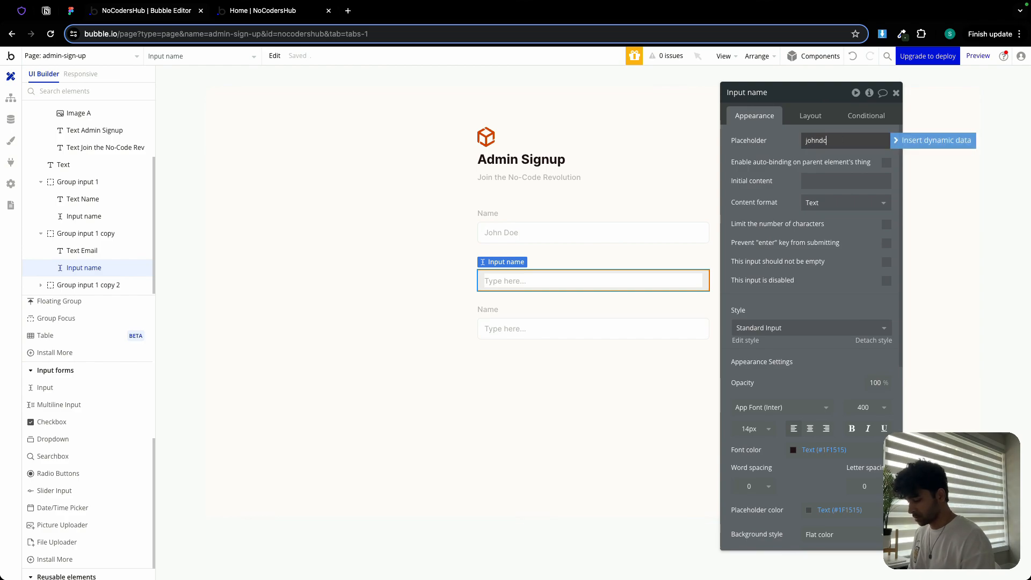
{"action": "type", "text": "e@ex"}
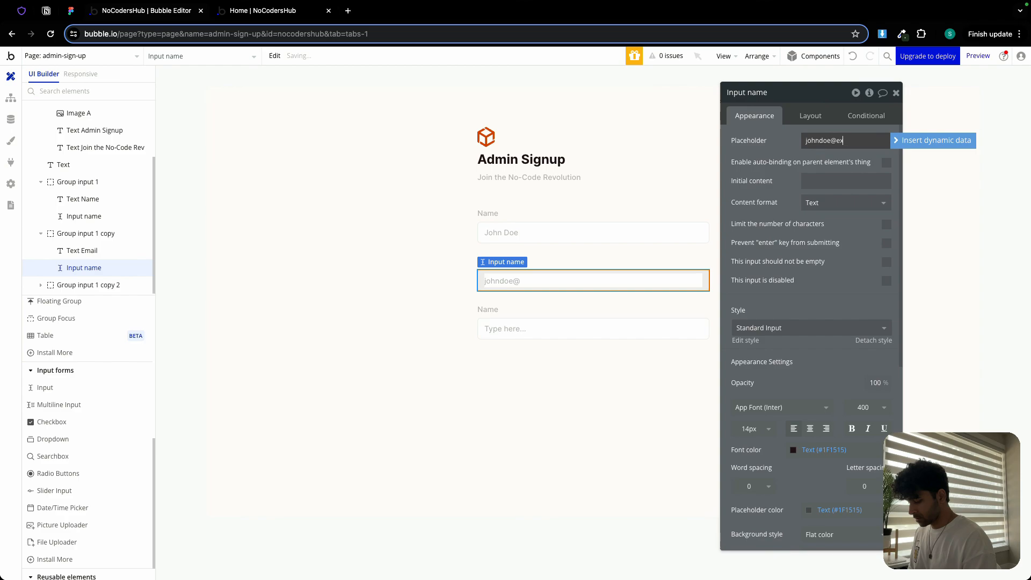
{"action": "type", "text": "ample.com"}
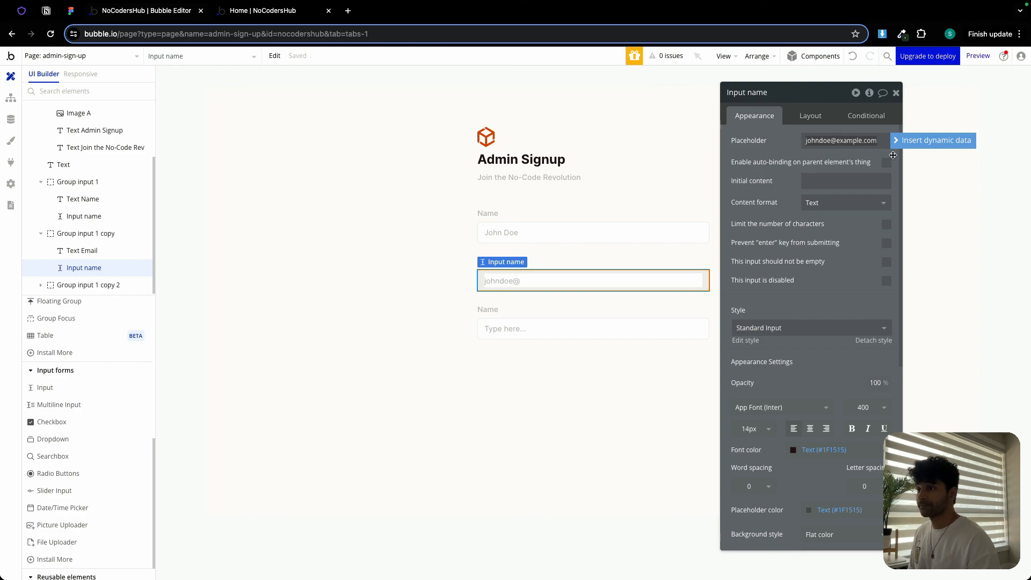
{"action": "left_click", "coordinate": [846, 202]}
{"action": "left_click", "coordinate": [817, 252]}
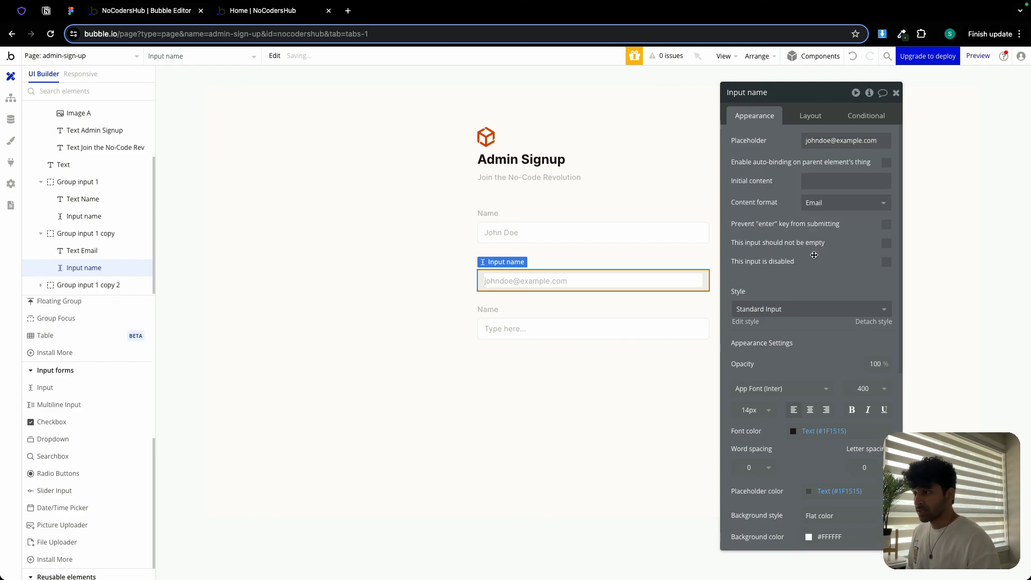
- Change the third group's label text to Password
{"action": "left_click", "coordinate": [525, 309]}
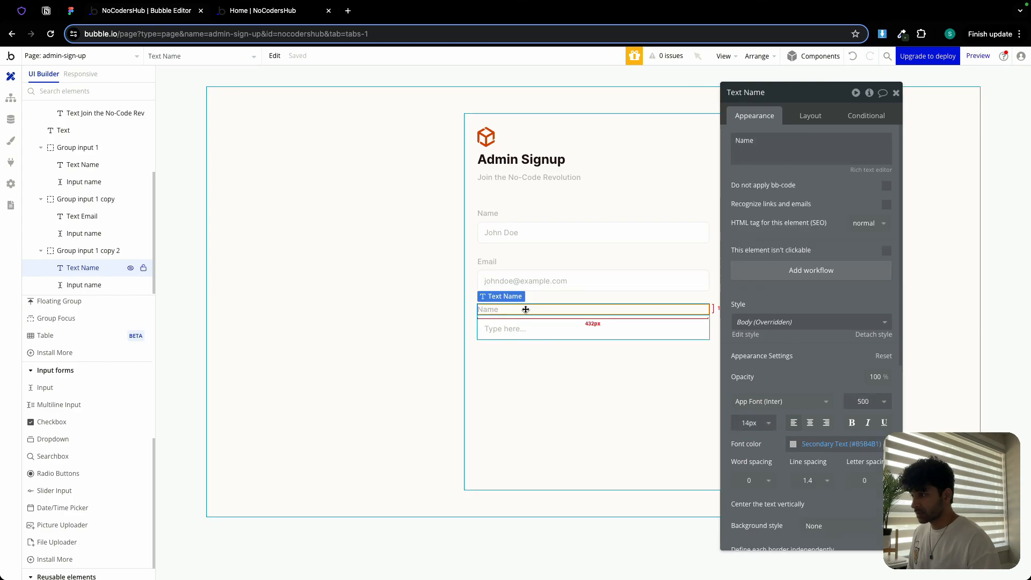
{"action": "triple_click", "coordinate": [769, 145]}
{"action": "type", "text": "PAssword"}
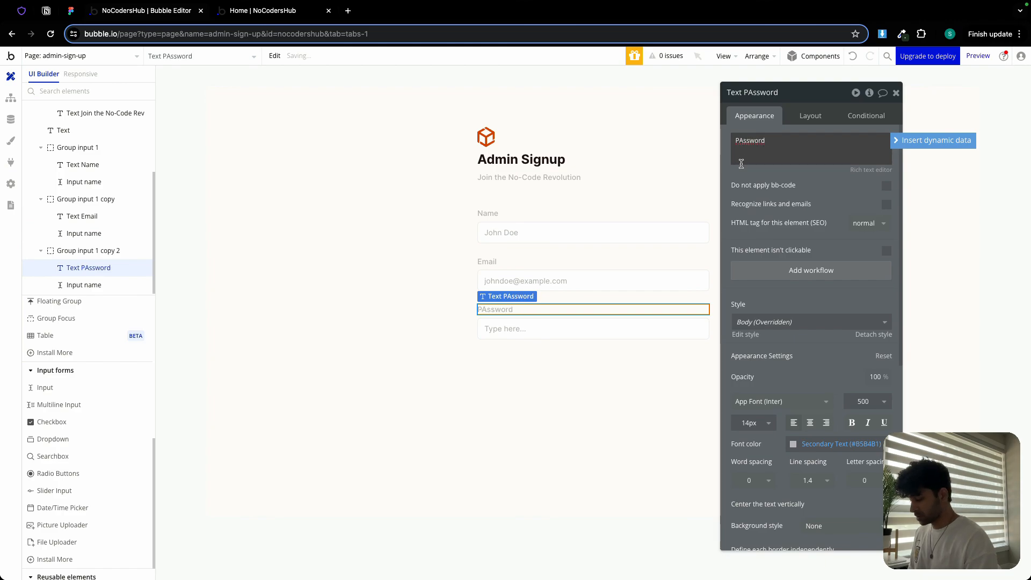
{"action": "left_click", "coordinate": [743, 141]}
{"action": "key", "text": "BackSpace"}
{"action": "type", "text": "a"}
- Rename the input under the Email label to Input email
{"action": "left_click", "coordinate": [580, 277]}
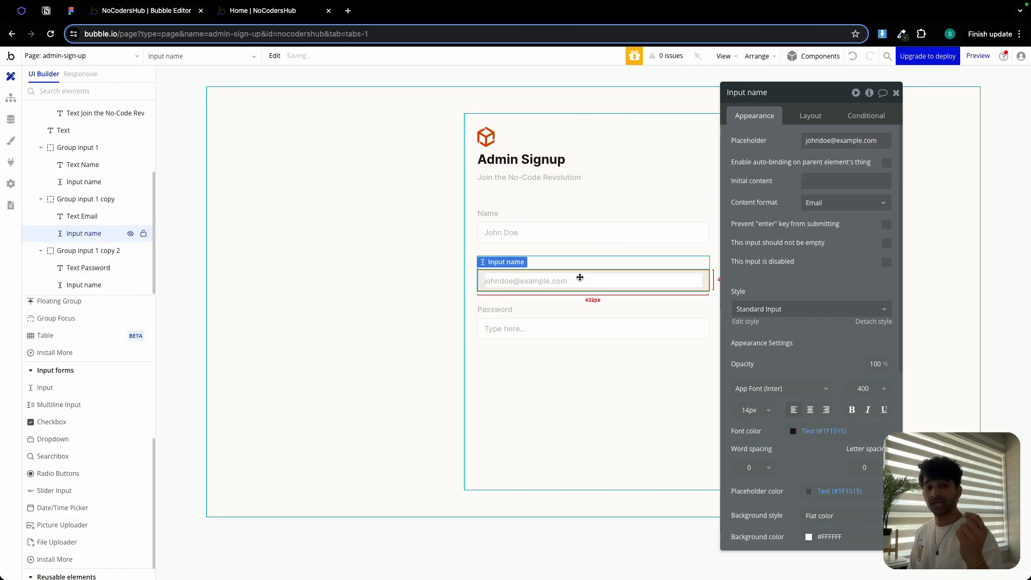
{"action": "left_click", "coordinate": [582, 236]}
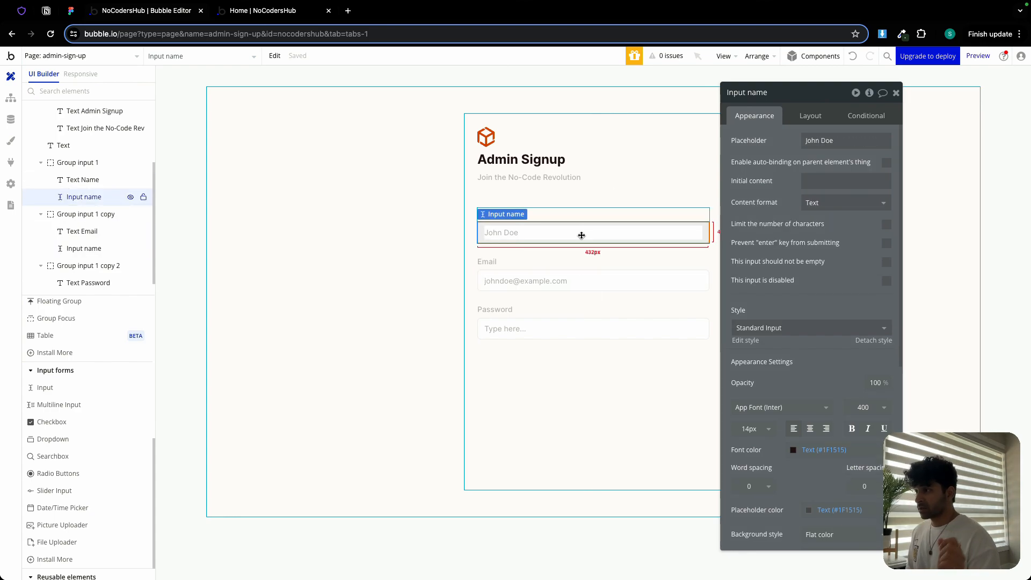
{"action": "left_click", "coordinate": [548, 286]}
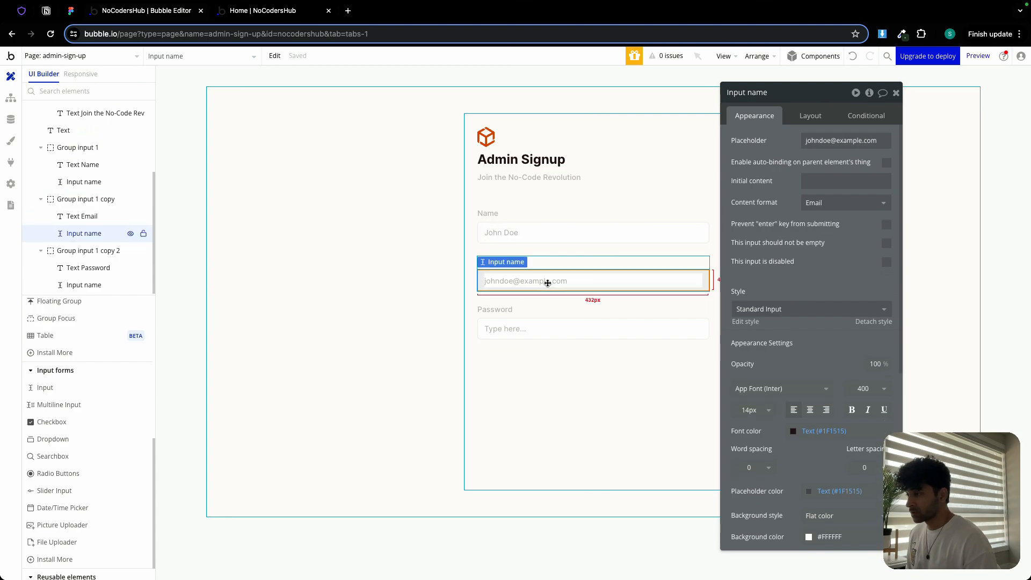
{"action": "double_click", "coordinate": [758, 92]}
{"action": "type", "text": "email"}
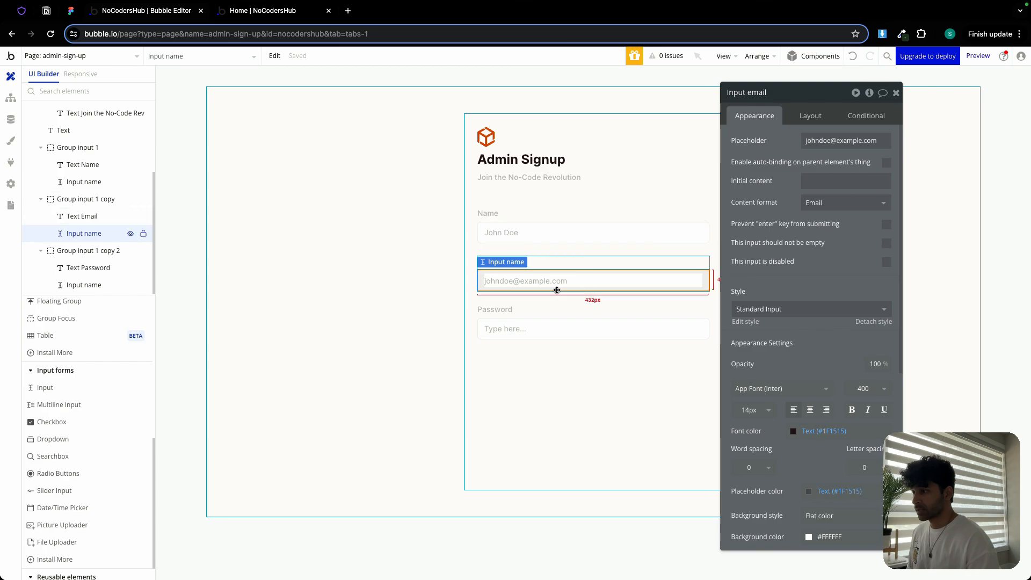
- Rename the input under the Password label to Input password
{"action": "left_click", "coordinate": [521, 327]}
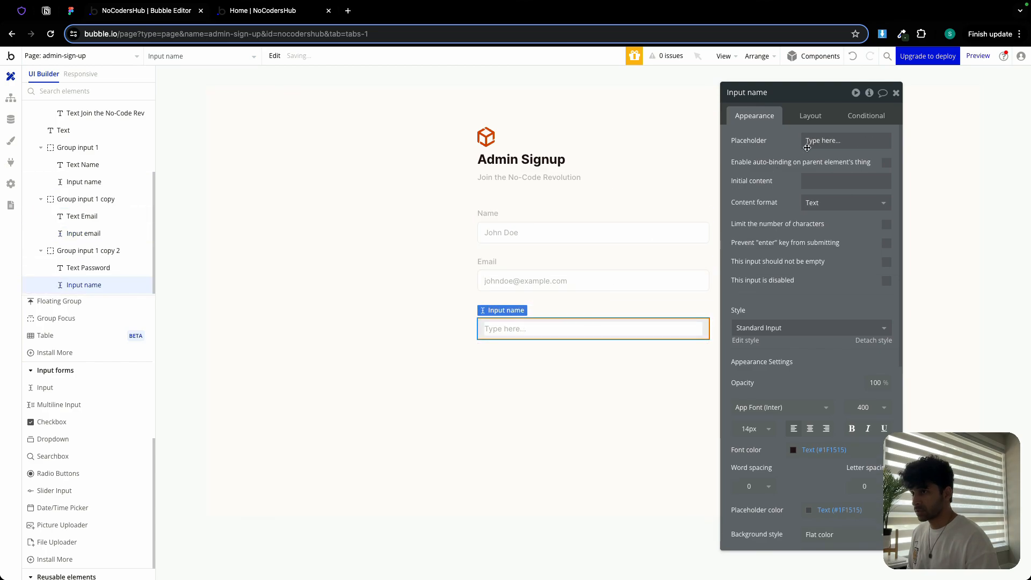
{"action": "left_click", "coordinate": [841, 137]}
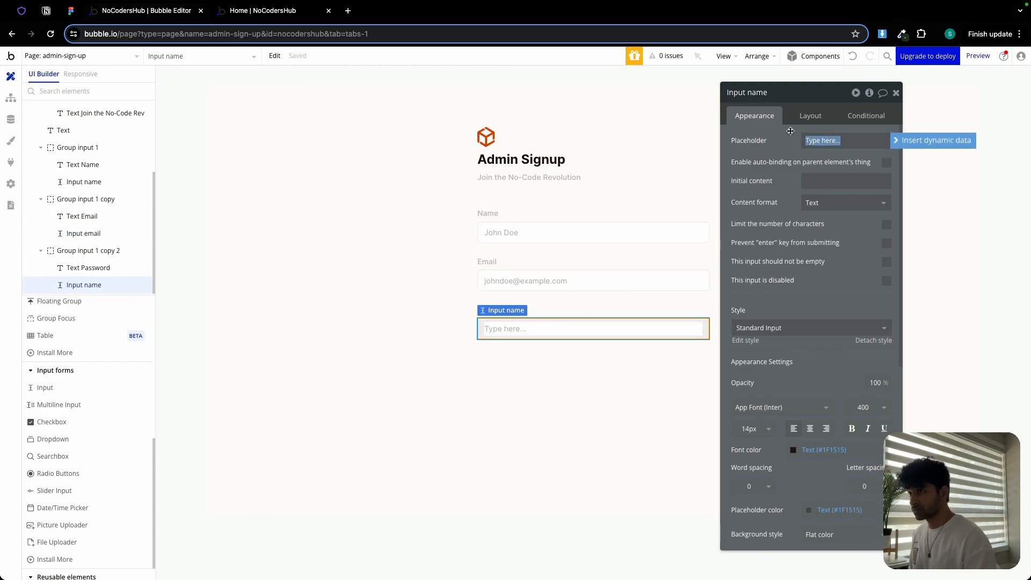
{"action": "double_click", "coordinate": [754, 92]}
{"action": "type", "text": "password"}
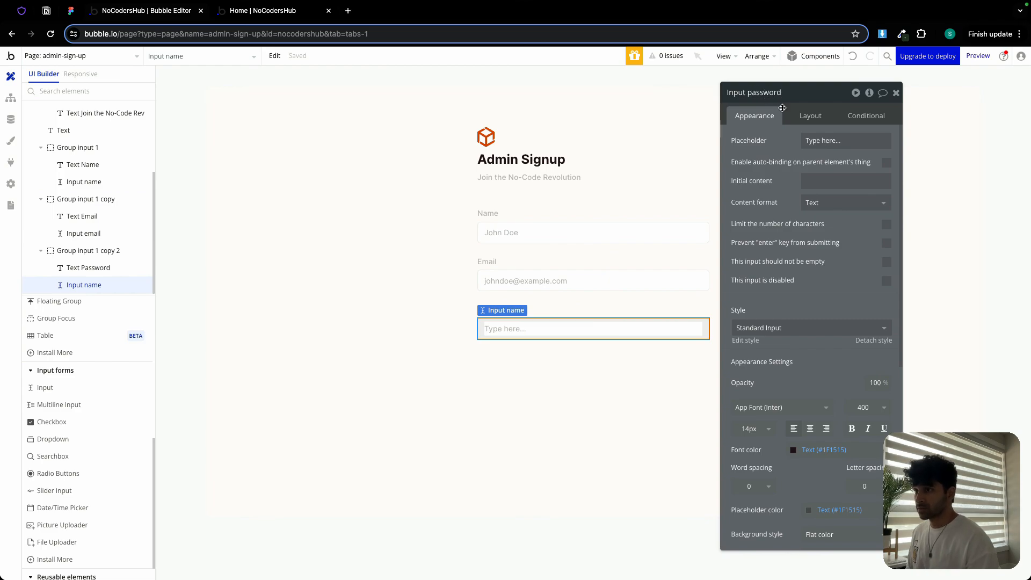
- Set the password input's placeholder to a row of dots and its content format to Password
{"action": "left_click", "coordinate": [804, 137]}
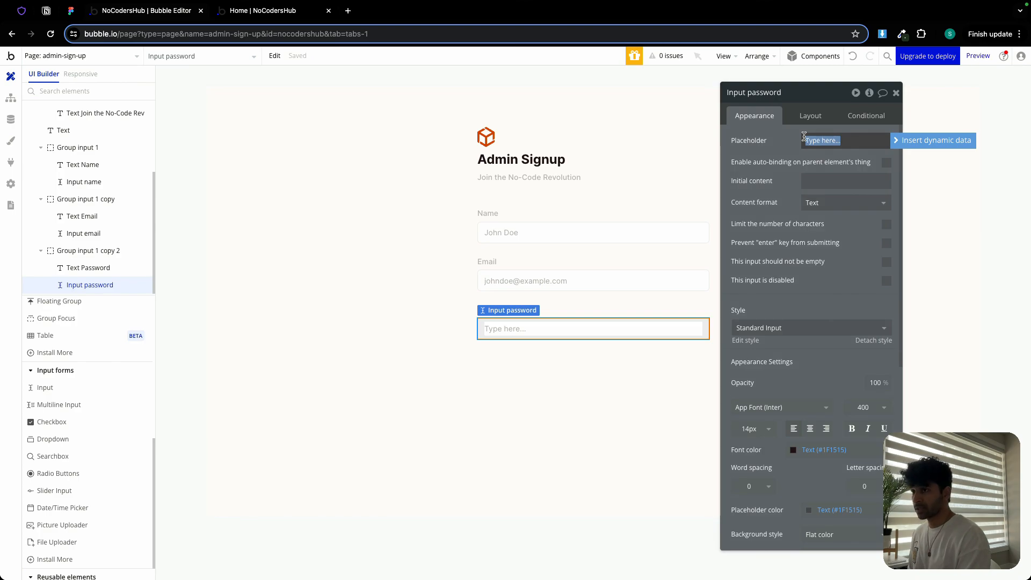
{"action": "type", "text": "•••"}
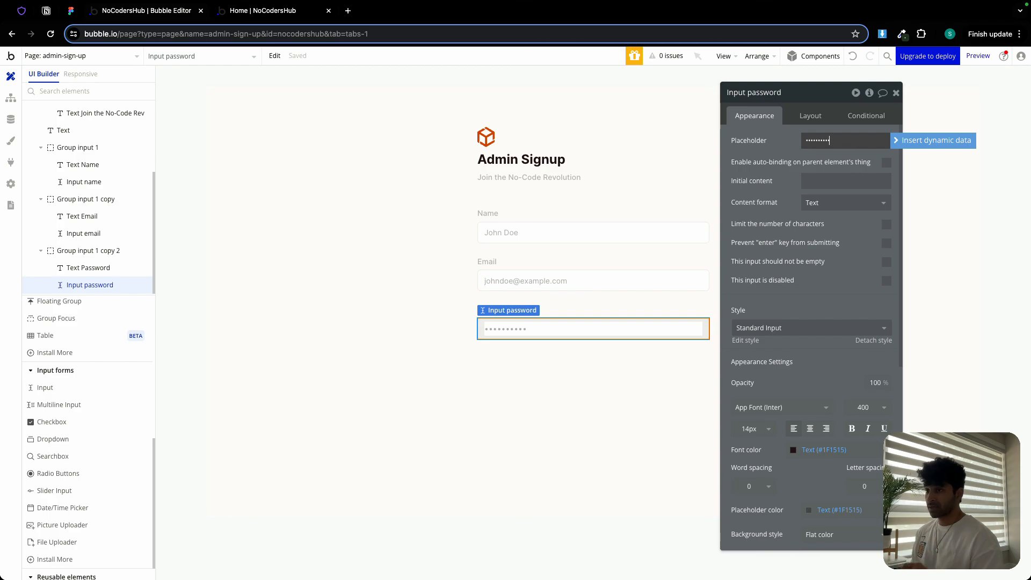
{"action": "left_click", "coordinate": [799, 138]}
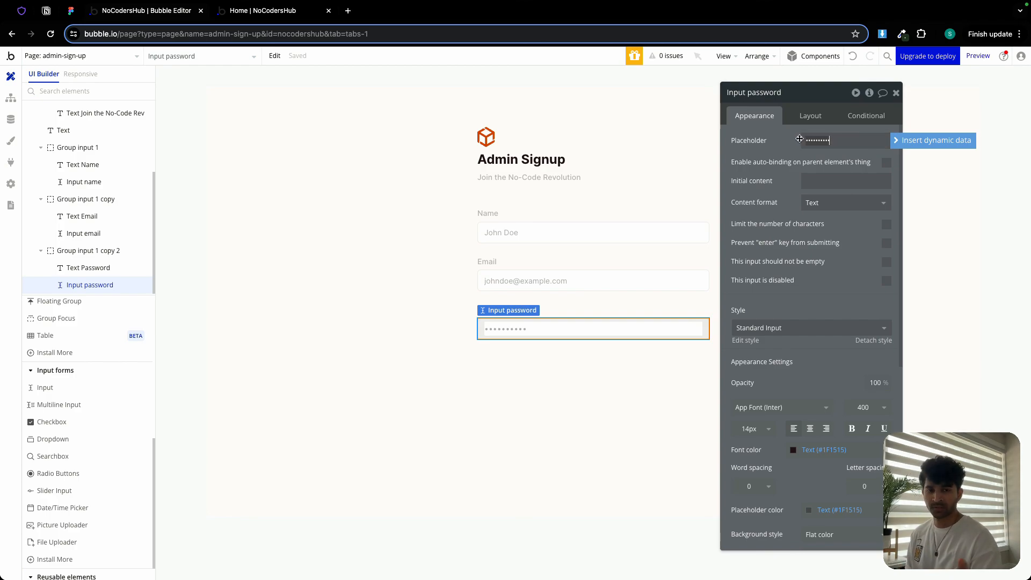
{"action": "left_click", "coordinate": [849, 202]}
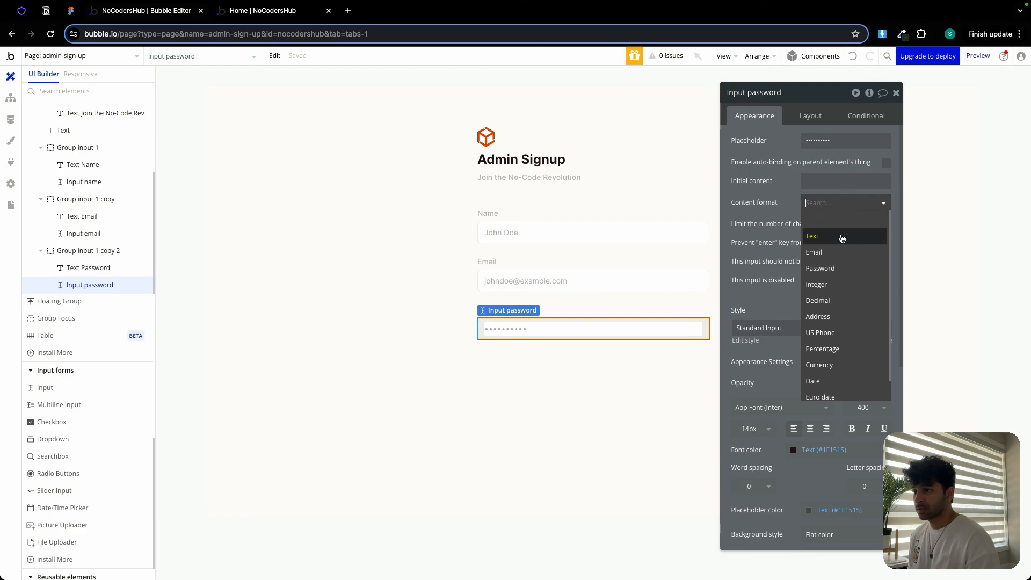
{"action": "left_click", "coordinate": [838, 271]}
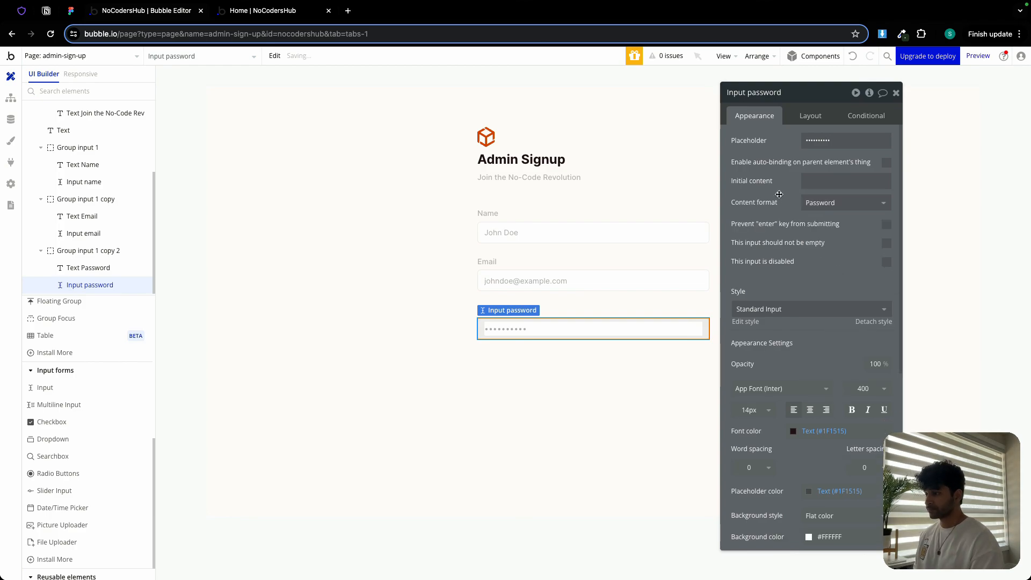
- Try grouping the outer signup container with the three field groups into a column container, then undo it
{"action": "left_click", "coordinate": [607, 369]}
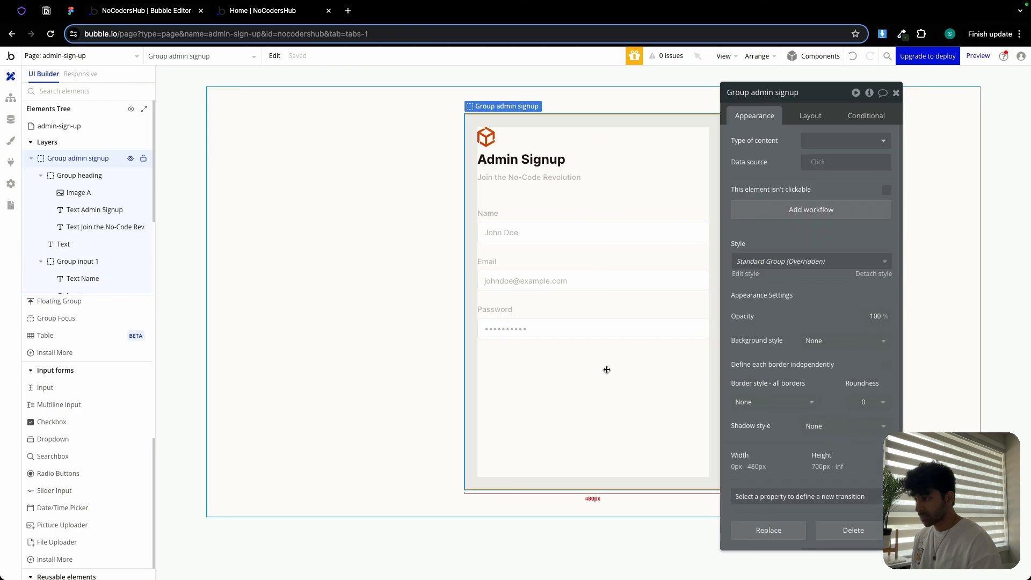
{"action": "left_click", "coordinate": [530, 220], "text": "shift"}
{"action": "left_click", "coordinate": [513, 266], "text": "shift"}
{"action": "left_click", "coordinate": [513, 316], "text": "shift"}
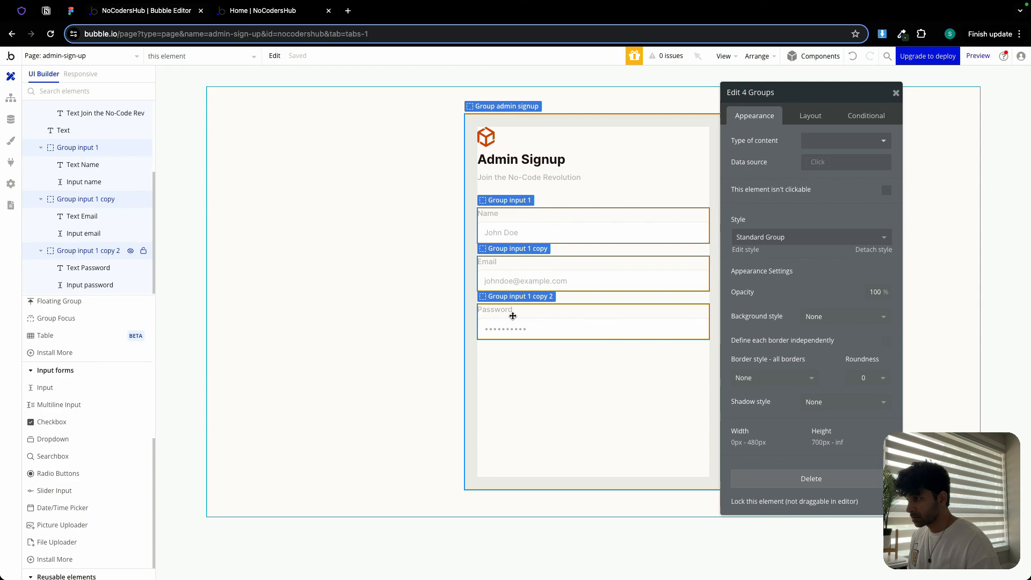
{"action": "right_click", "coordinate": [513, 316]}
{"action": "mouse_move", "coordinate": [555, 387]}
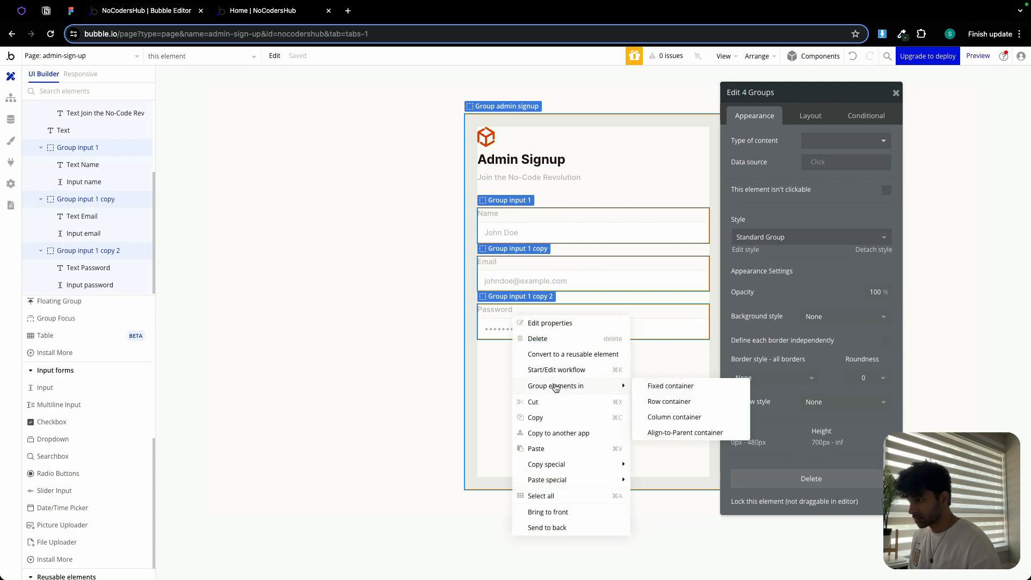
{"action": "left_click", "coordinate": [696, 418]}
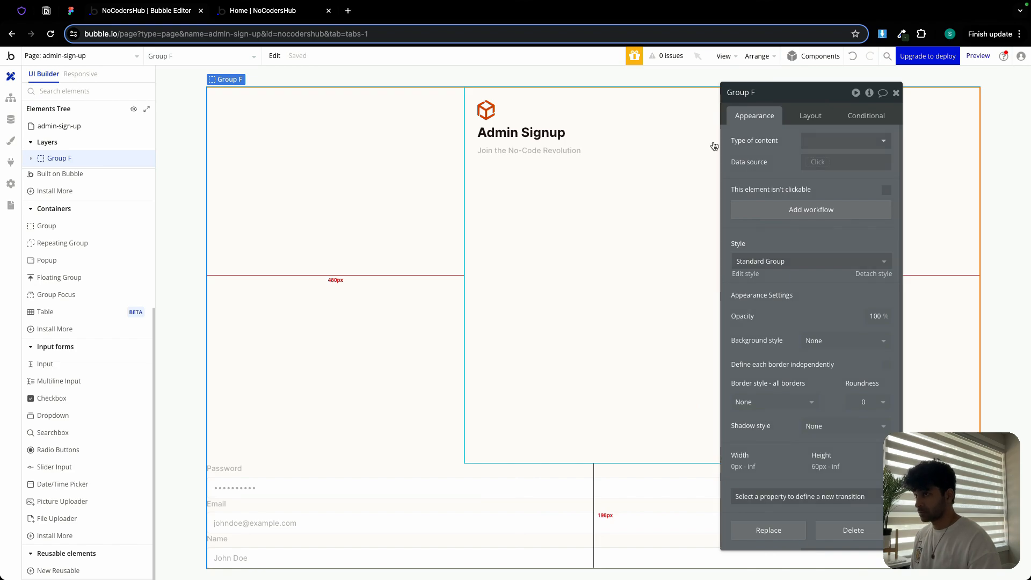
{"action": "key", "text": "ctrl+z"}
- Group the Name, Email and Password field groups together into a column container
{"action": "left_click", "coordinate": [393, 219]}
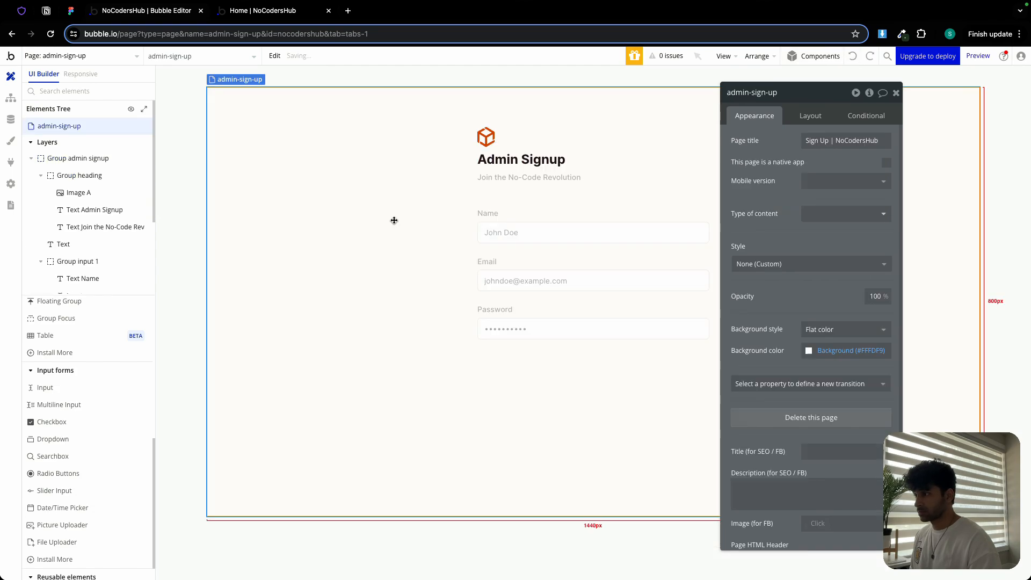
{"action": "left_click", "coordinate": [554, 202]}
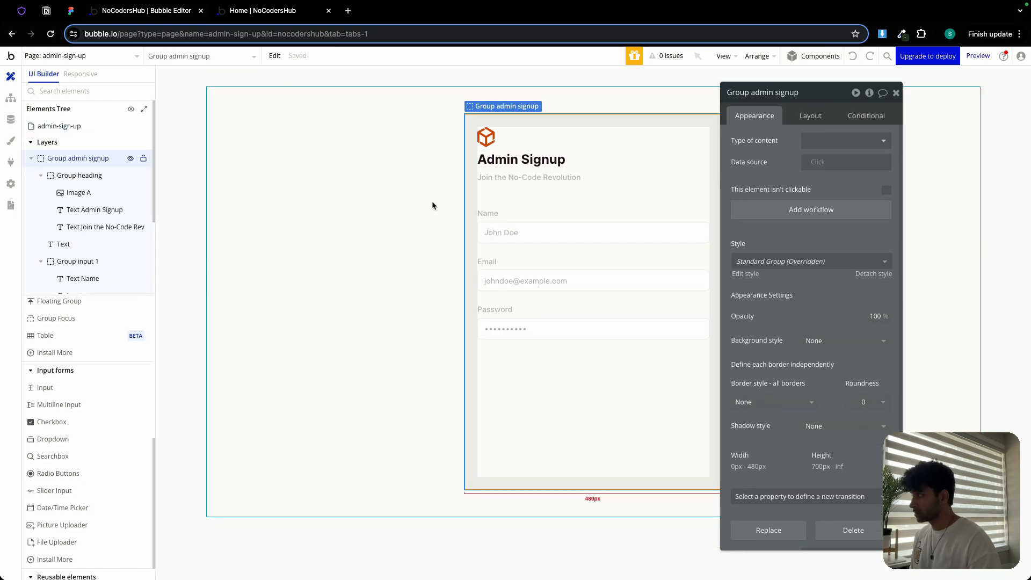
{"action": "left_click", "coordinate": [32, 158]}
{"action": "left_click", "coordinate": [31, 158]}
{"action": "left_click", "coordinate": [506, 224]}
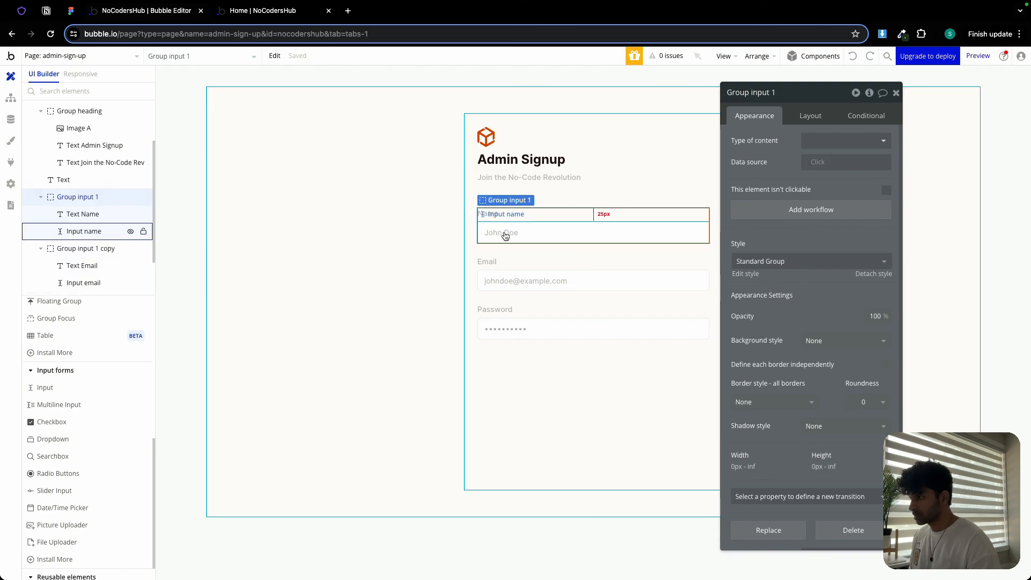
{"action": "left_click", "coordinate": [502, 271], "text": "shift"}
{"action": "left_click", "coordinate": [496, 320], "text": "shift"}
{"action": "right_click", "coordinate": [496, 320]}
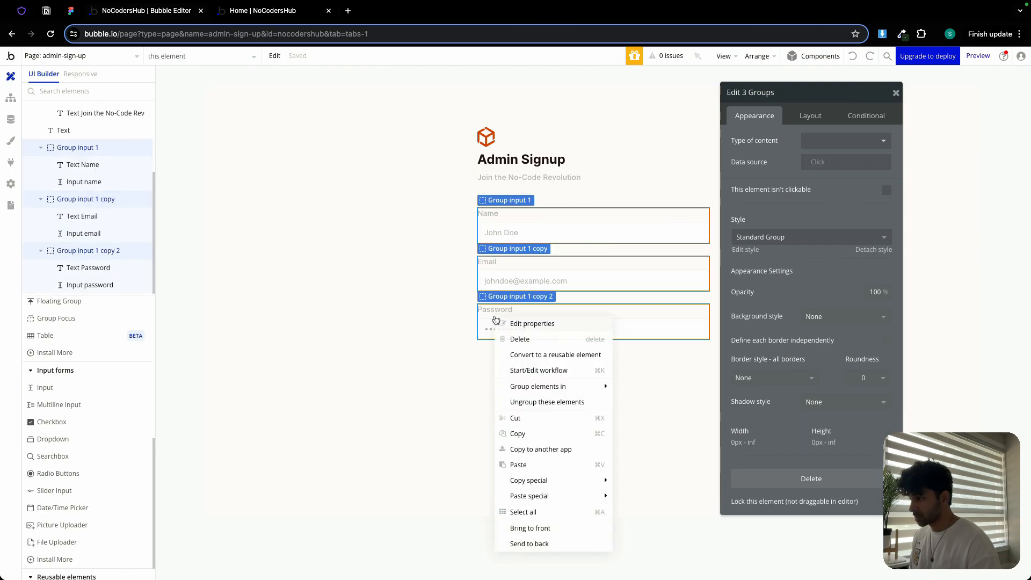
{"action": "mouse_move", "coordinate": [590, 386]}
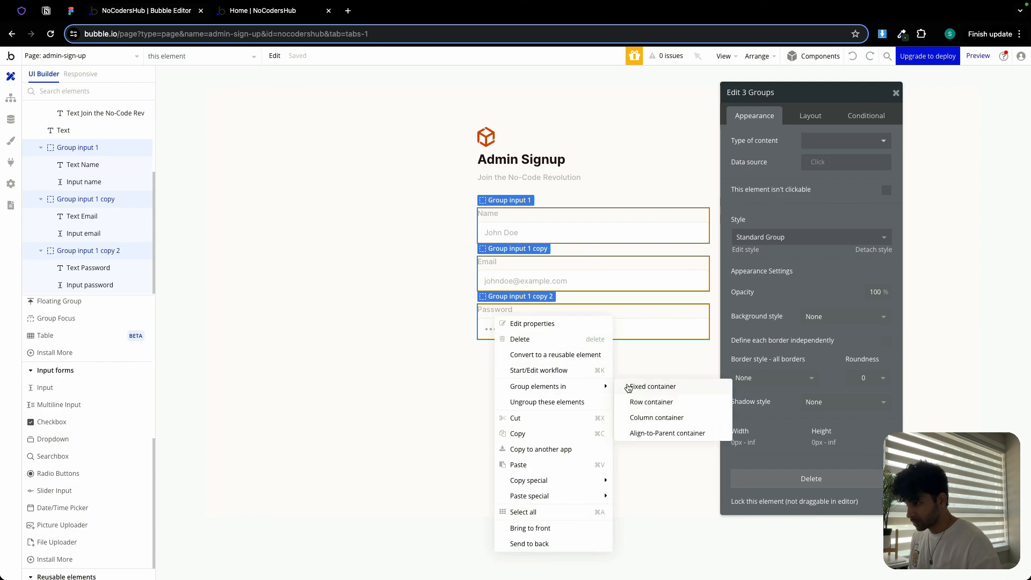
{"action": "left_click", "coordinate": [647, 418]}
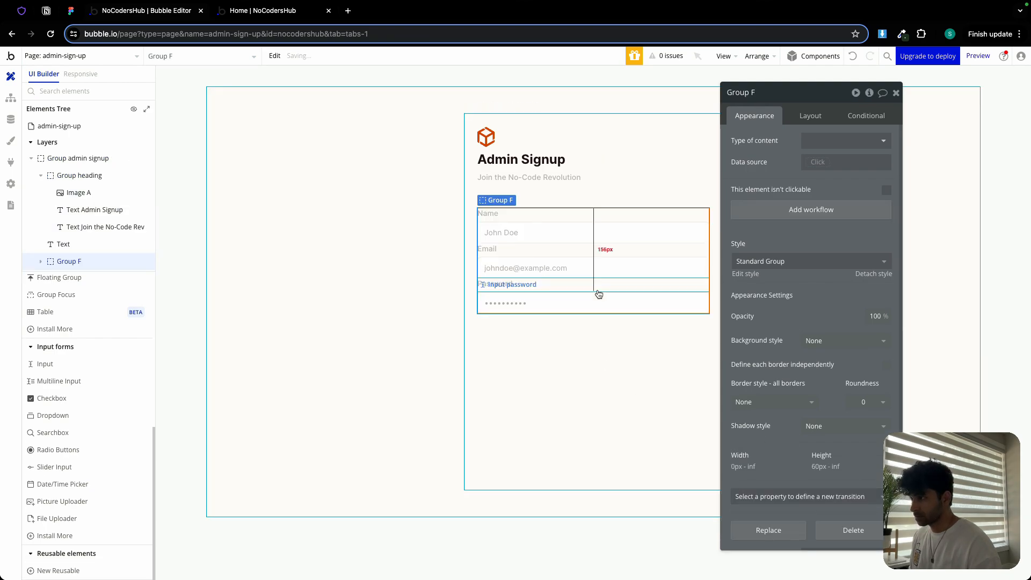
- Set the new container's row gap to 12 px and rename it Group inputs
{"action": "left_click", "coordinate": [810, 116]}
{"action": "left_click", "coordinate": [887, 184]}
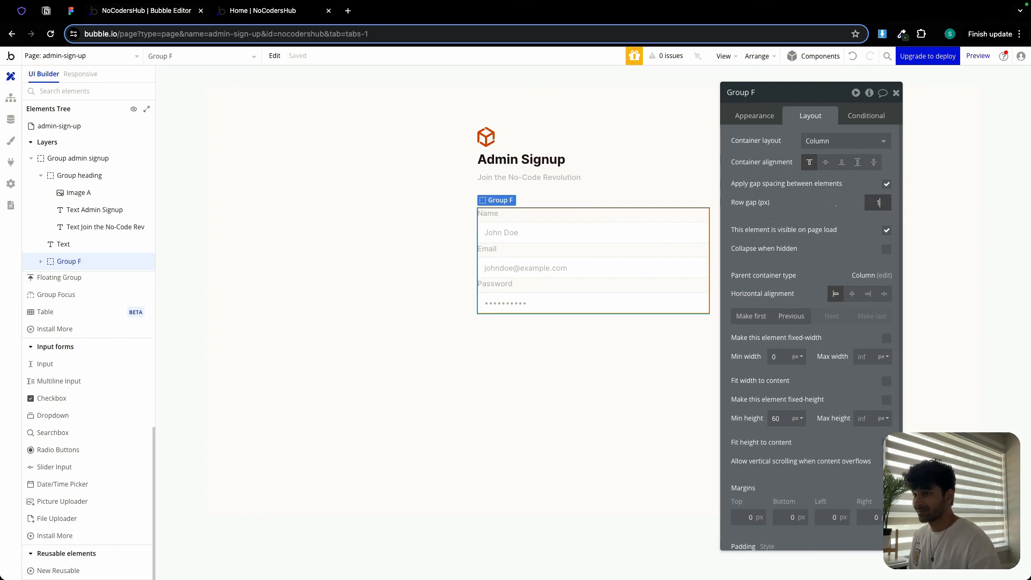
{"action": "double_click", "coordinate": [773, 96]}
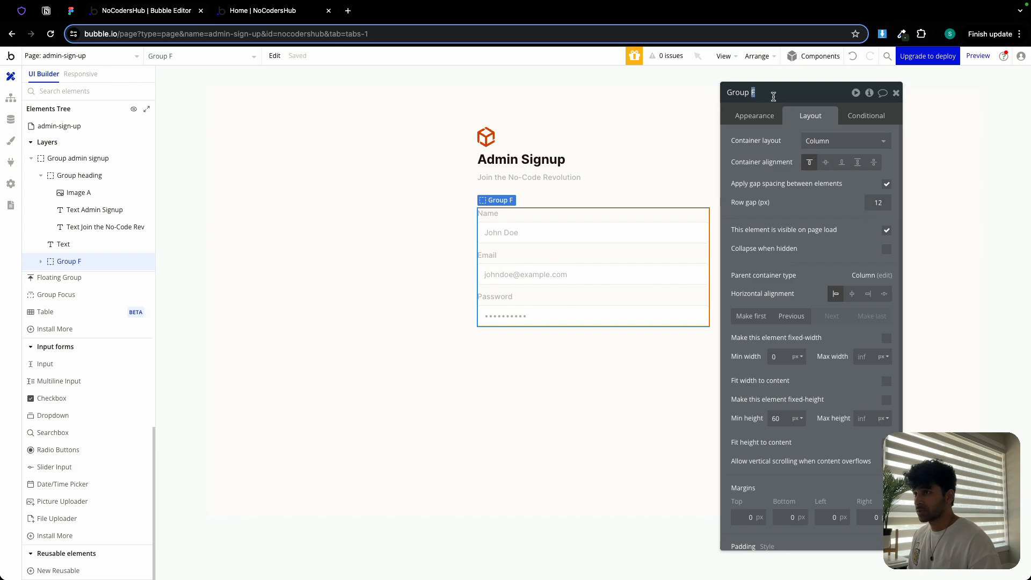
{"action": "type", "text": "inputs"}
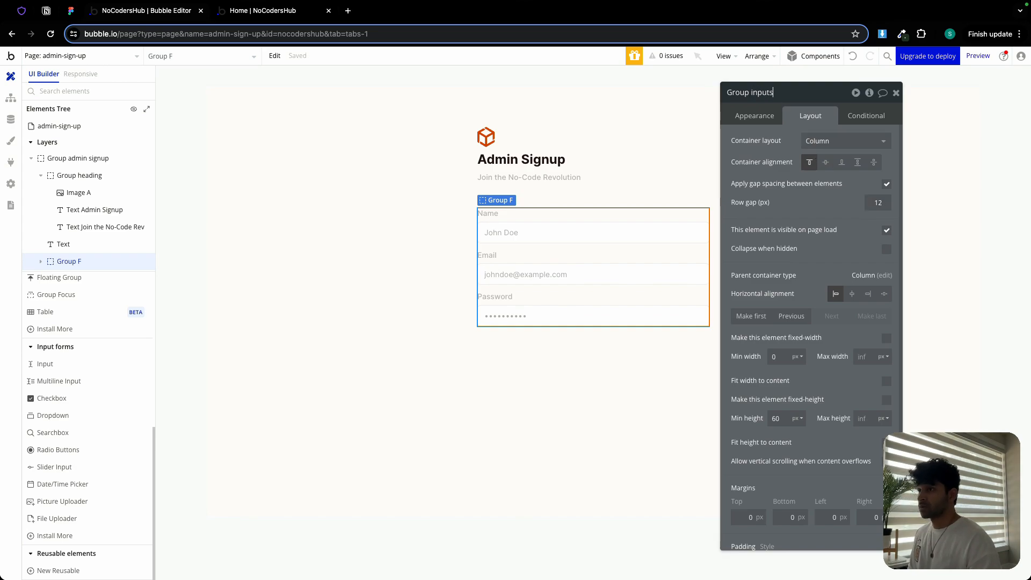
{"action": "key", "text": "Return"}
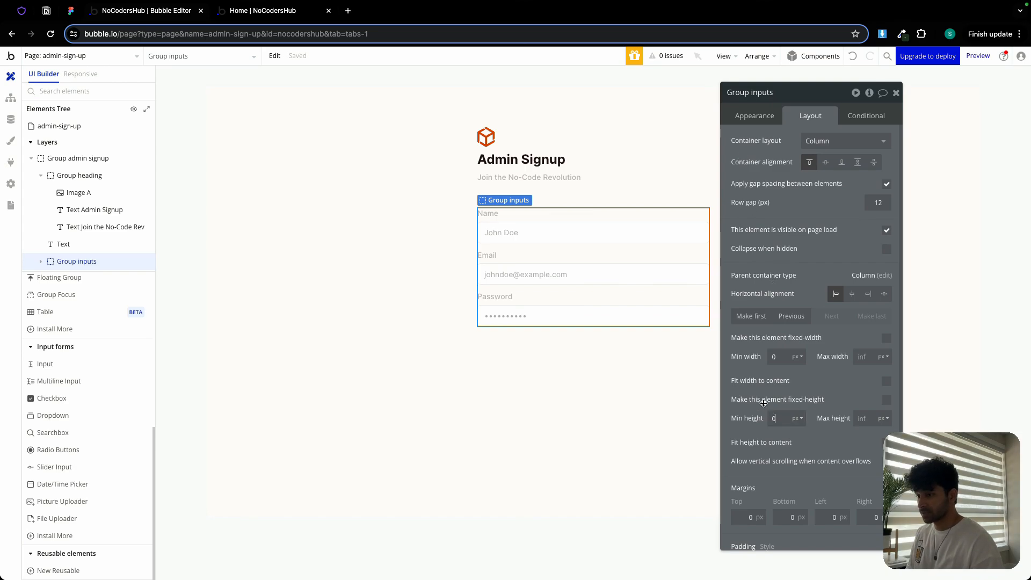
- Switch to Figma and examine the sign-up button and log-in link below the form fields
{"action": "left_click", "coordinate": [587, 374]}
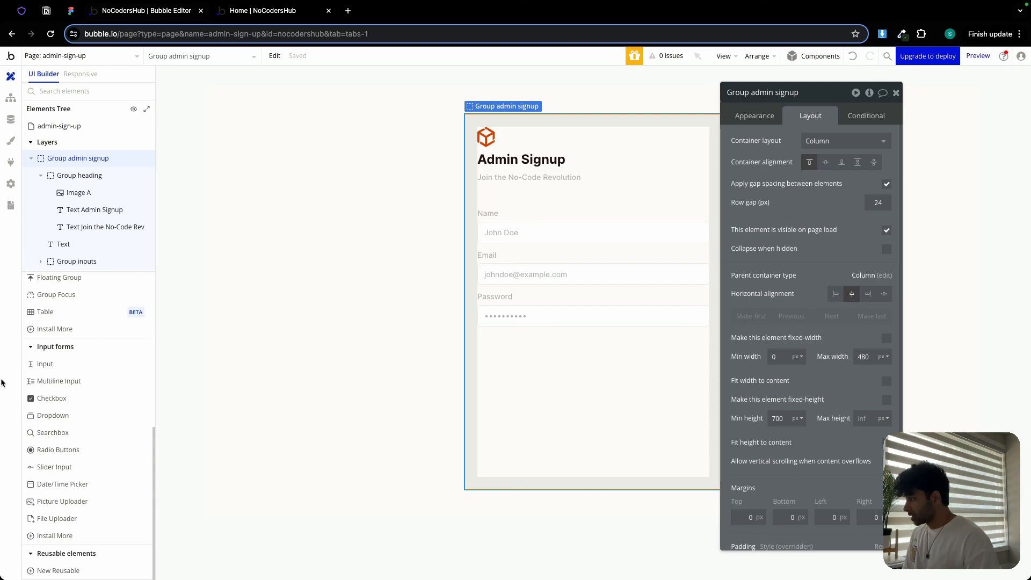
{"action": "scroll", "coordinate": [67, 338], "scroll_direction": "up", "scroll_amount": 5}
{"action": "left_click", "coordinate": [71, 10]}
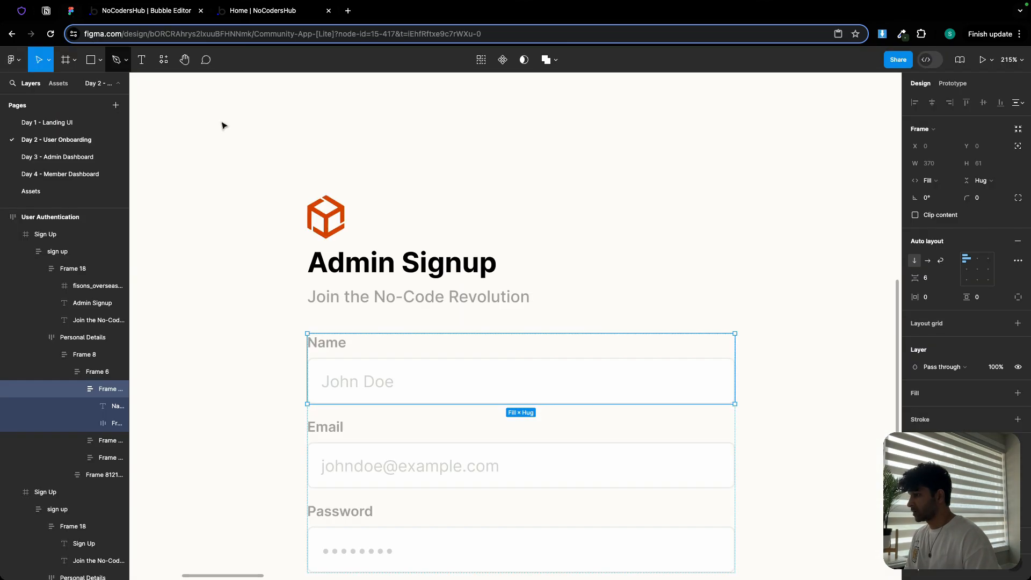
{"action": "scroll", "coordinate": [396, 421], "scroll_direction": "down", "scroll_amount": 6}
{"action": "left_click", "coordinate": [484, 340]}
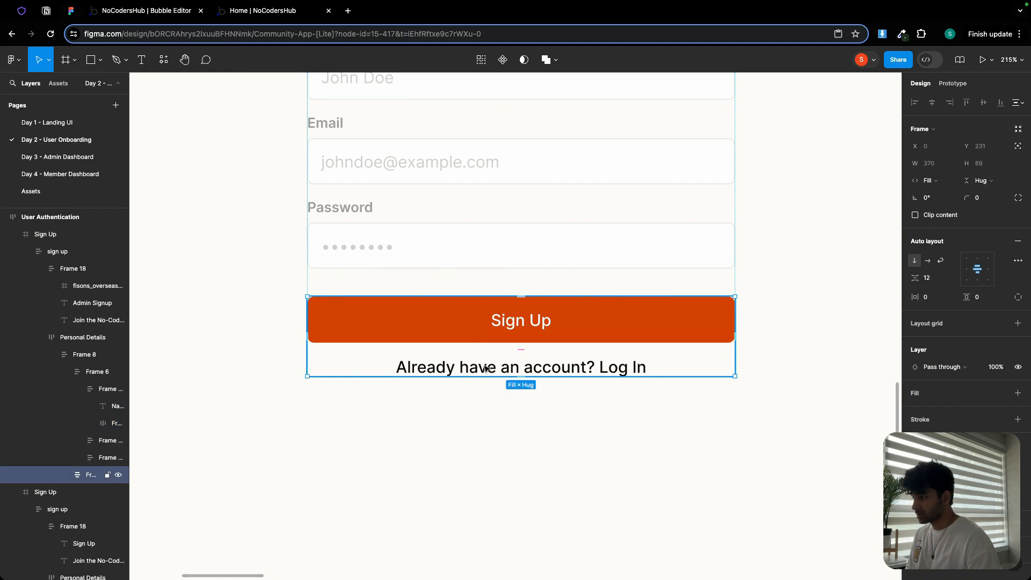
{"action": "left_click", "coordinate": [152, 15]}
- Add a button below the input fields labelled Sign Up
{"action": "left_click_drag", "start_coordinate": [95, 332], "coordinate": [576, 402]}
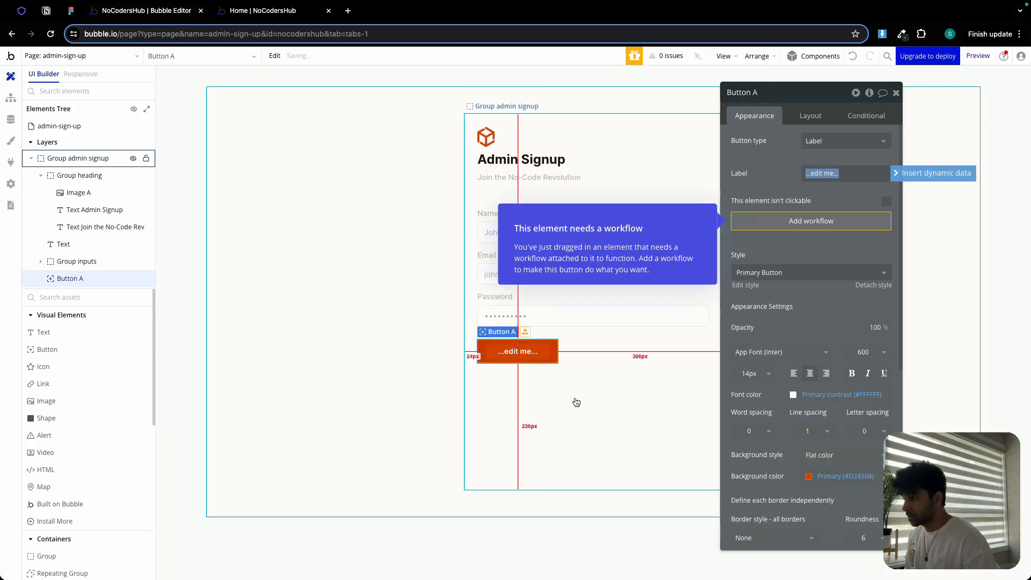
{"action": "type", "text": "Lo"}
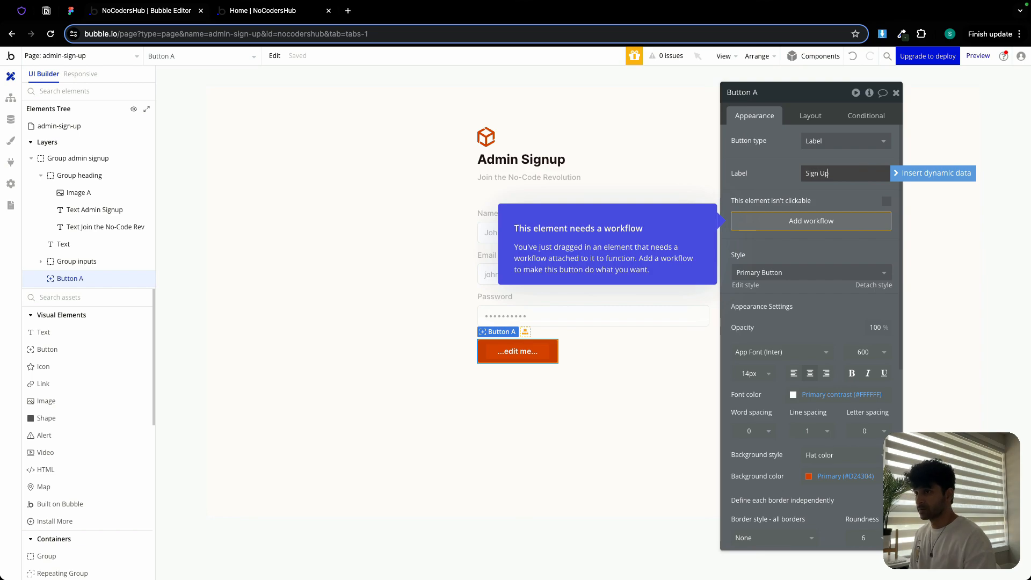
- Make the Sign Up button full width by removing its fixed width, with a minimum height of 40 px
{"action": "left_click", "coordinate": [810, 116]}
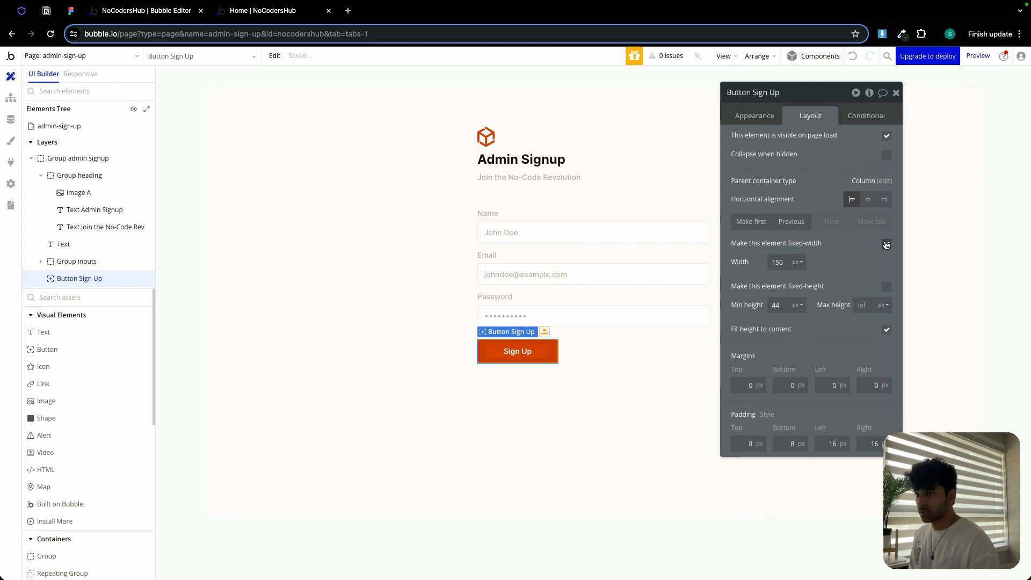
{"action": "left_click", "coordinate": [886, 244]}
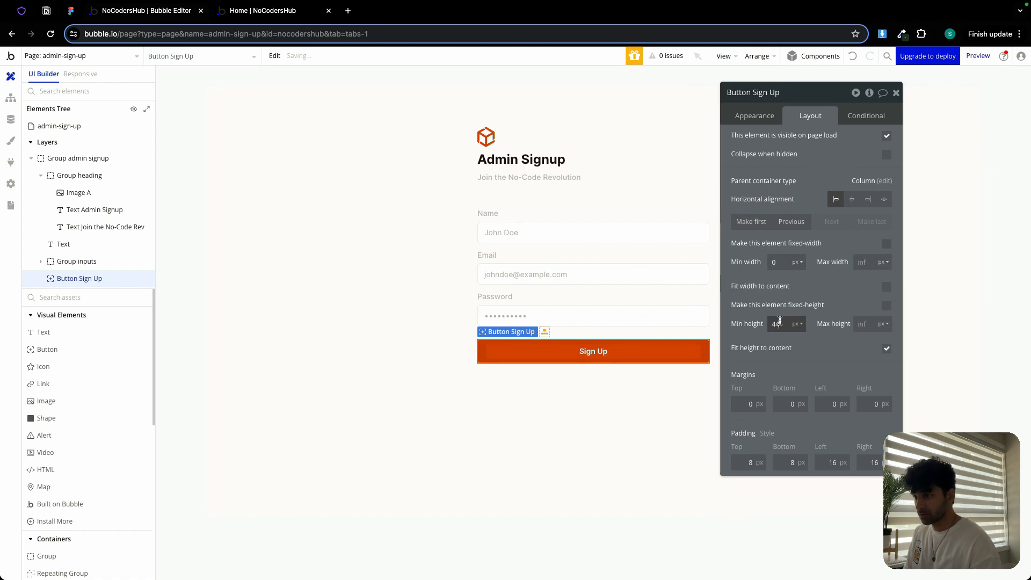
{"action": "type", "text": "4"}
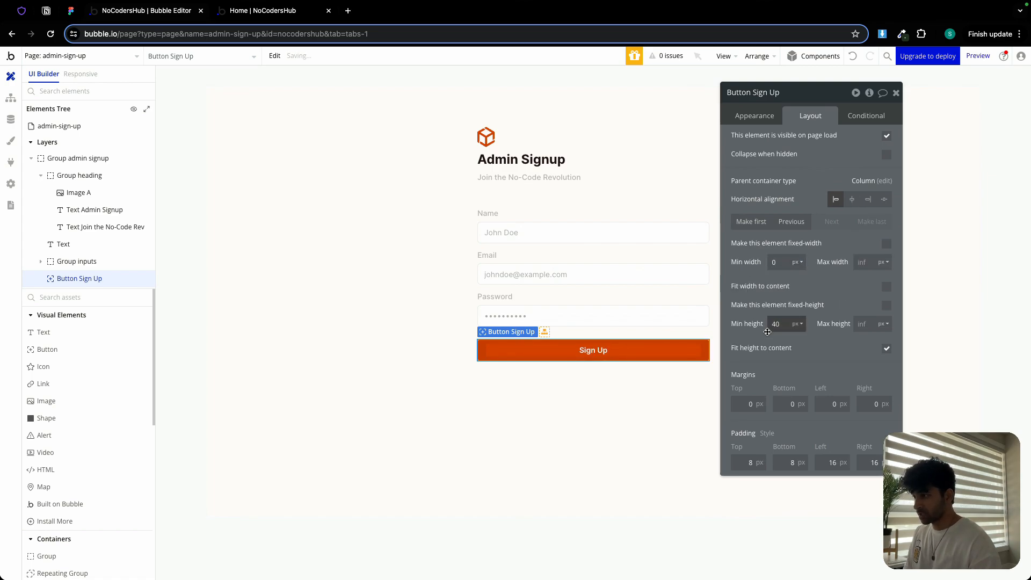
- Add a text element reading Already have an account? Log In below the button, then delete it
{"action": "left_click", "coordinate": [47, 333]}
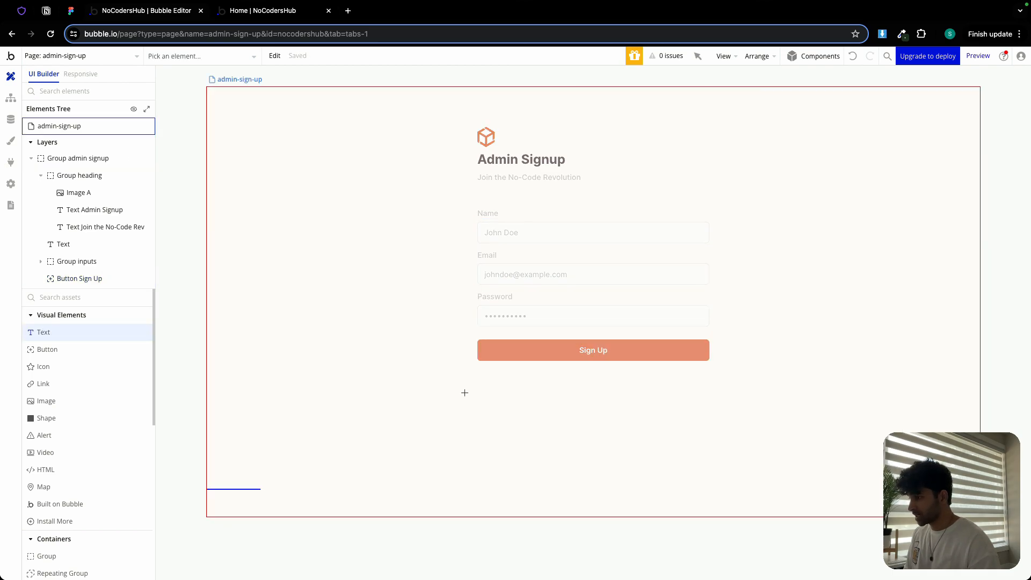
{"action": "left_click", "coordinate": [494, 377]}
{"action": "type", "text": "Already have an account? Log In"}
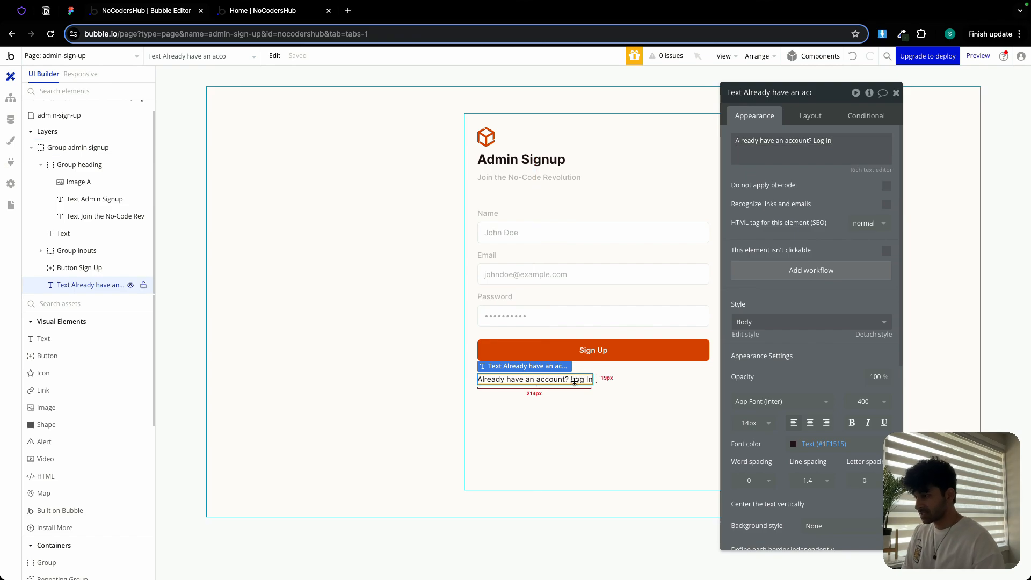
{"action": "key", "text": "Delete"}
- Add a link below the button reading Already have an account? Log In with font weight 500
{"action": "left_click_drag", "start_coordinate": [58, 382], "coordinate": [534, 408]}
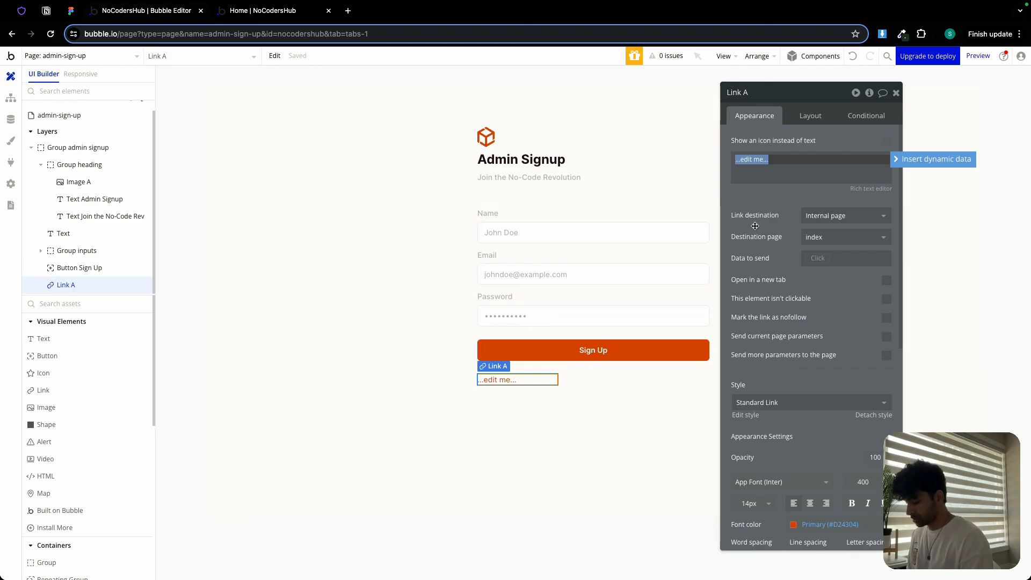
{"action": "type", "text": "Already have an account? Log In"}
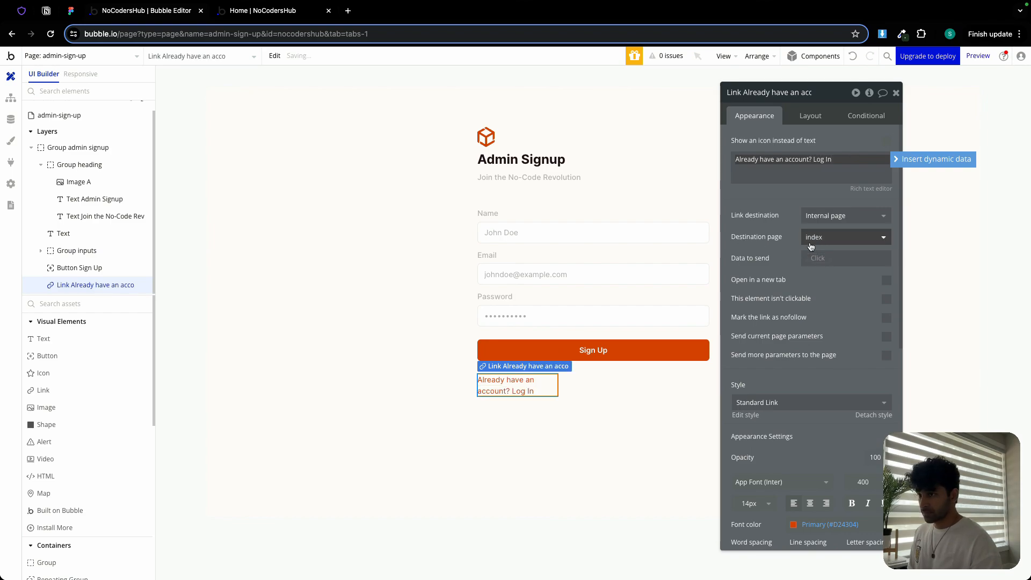
{"action": "scroll", "coordinate": [853, 492], "scroll_direction": "down", "scroll_amount": 2}
{"action": "left_click", "coordinate": [862, 373]}
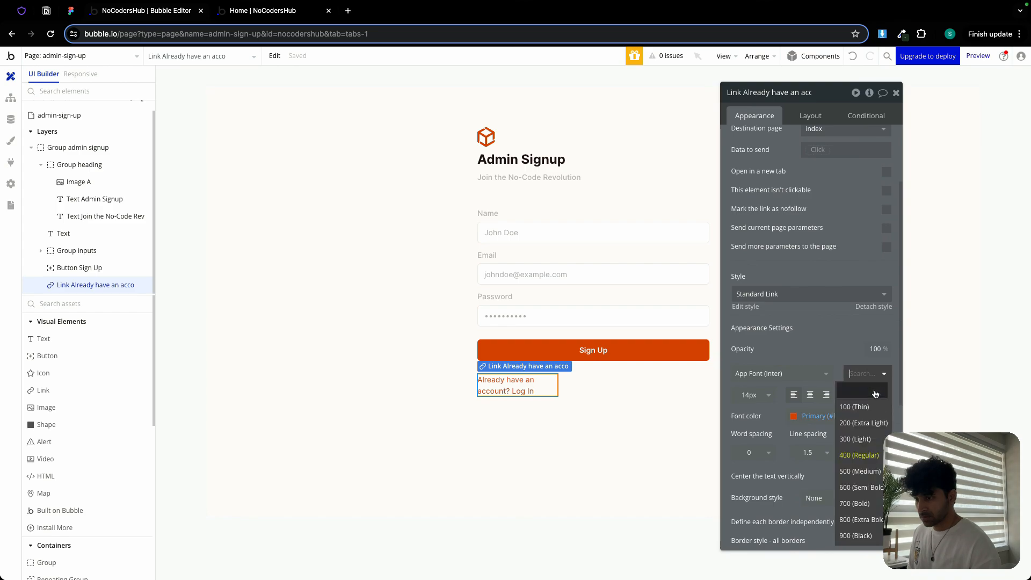
{"action": "left_click", "coordinate": [843, 462]}
- Remove the link's fixed width and set its minimum width and minimum height to 0 px
{"action": "left_click", "coordinate": [810, 116]}
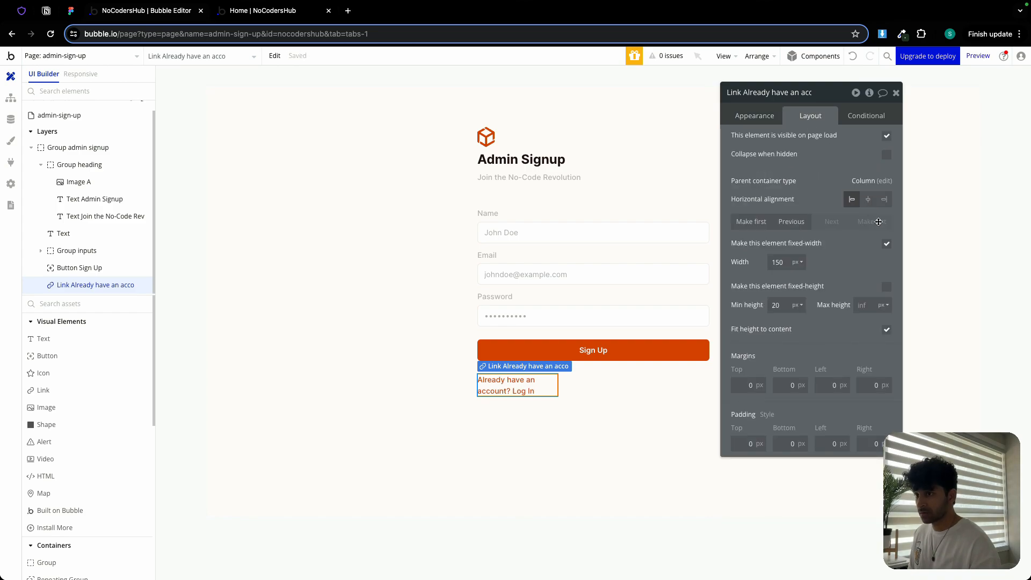
{"action": "left_click", "coordinate": [886, 243]}
{"action": "type", "text": "0"}
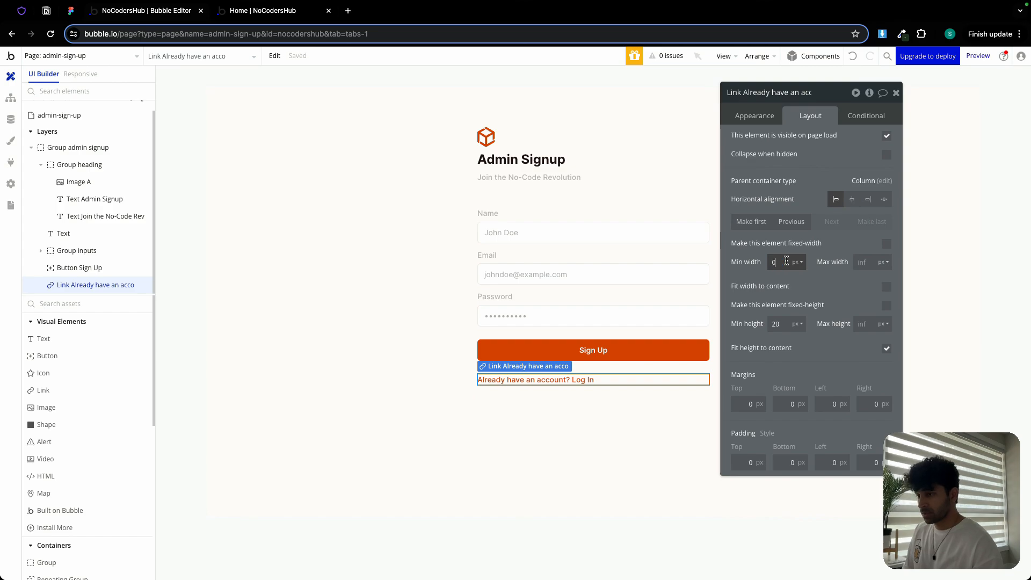
{"action": "left_click", "coordinate": [777, 324]}
{"action": "type", "text": "0"}
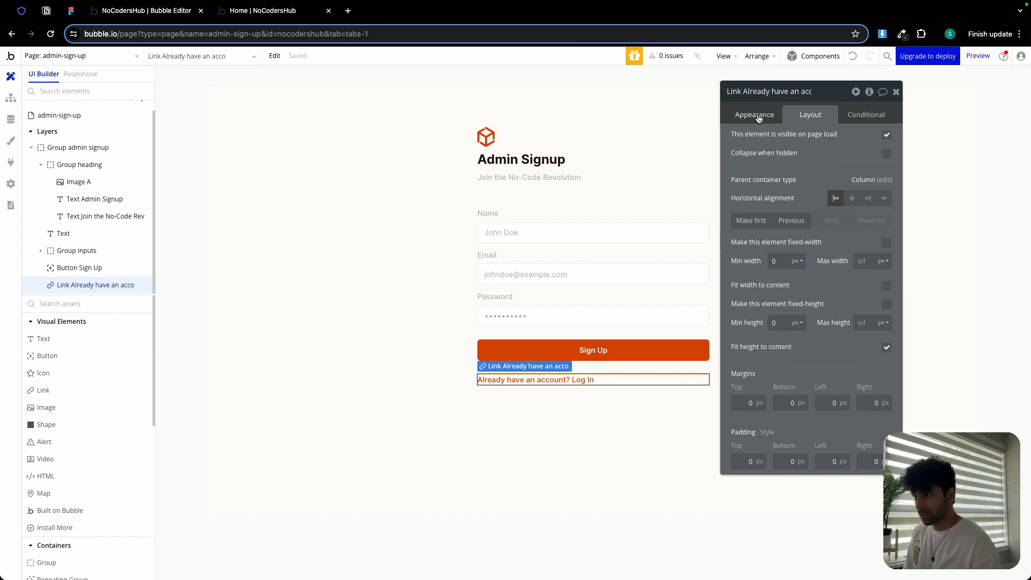
- Center the link text and set its font color to the Text color variable
{"action": "left_click", "coordinate": [762, 114]}
{"action": "left_click", "coordinate": [810, 502]}
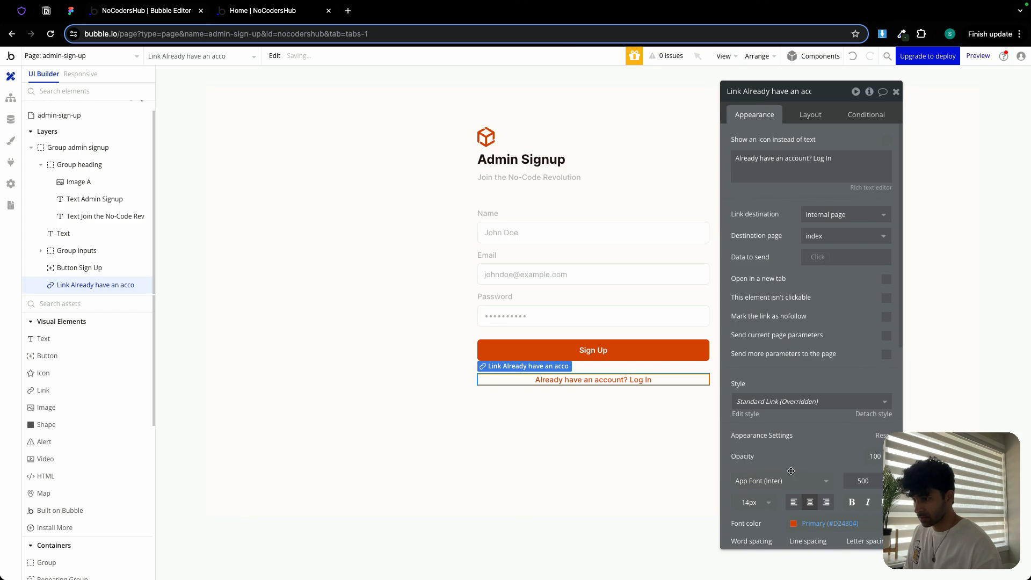
{"action": "left_click", "coordinate": [812, 524]}
{"action": "left_click", "coordinate": [821, 558]}
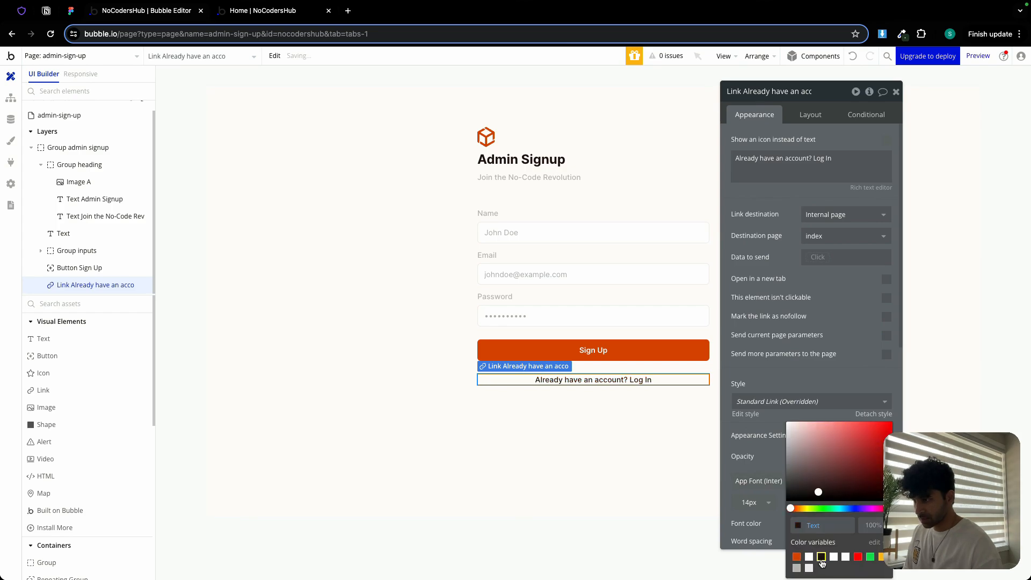
- Group the Sign Up button and the log-in link together into a column container
{"action": "left_click", "coordinate": [628, 446]}
{"action": "left_click", "coordinate": [610, 352]}
{"action": "left_click", "coordinate": [610, 379], "text": "shift"}
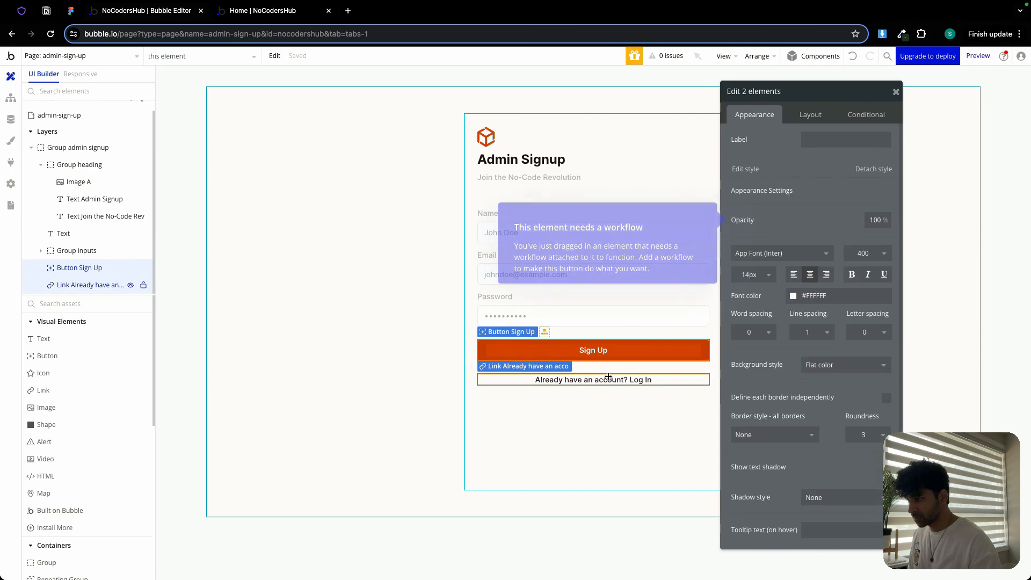
{"action": "right_click", "coordinate": [609, 379]}
{"action": "mouse_move", "coordinate": [653, 414]}
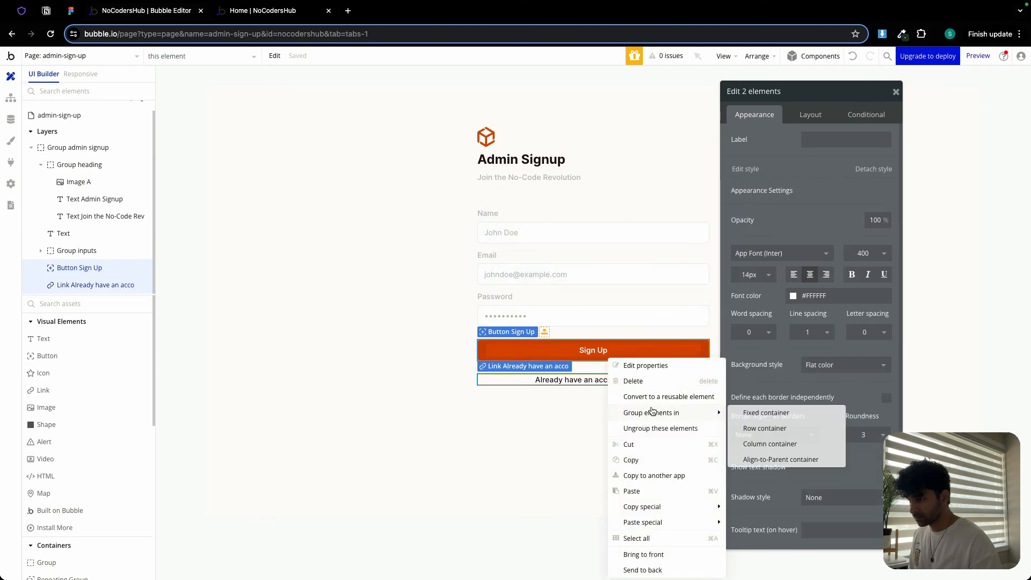
{"action": "left_click", "coordinate": [774, 446]}
{"action": "left_click", "coordinate": [813, 120]}
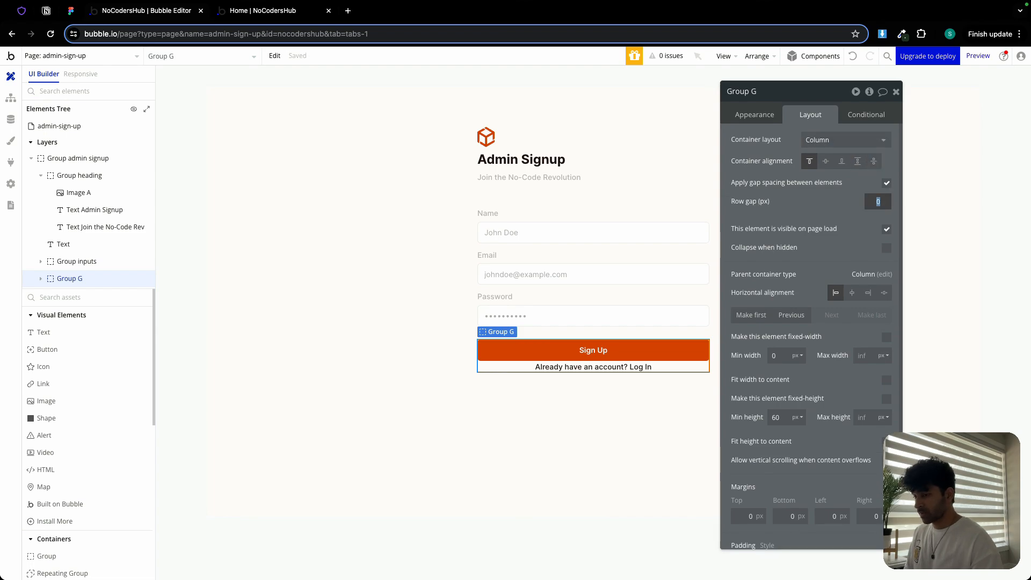
- Set the new group's row gap to 6 px and its minimum height to 0 px
{"action": "type", "text": "6"}
{"action": "left_click", "coordinate": [777, 417]}
{"action": "type", "text": "0"}
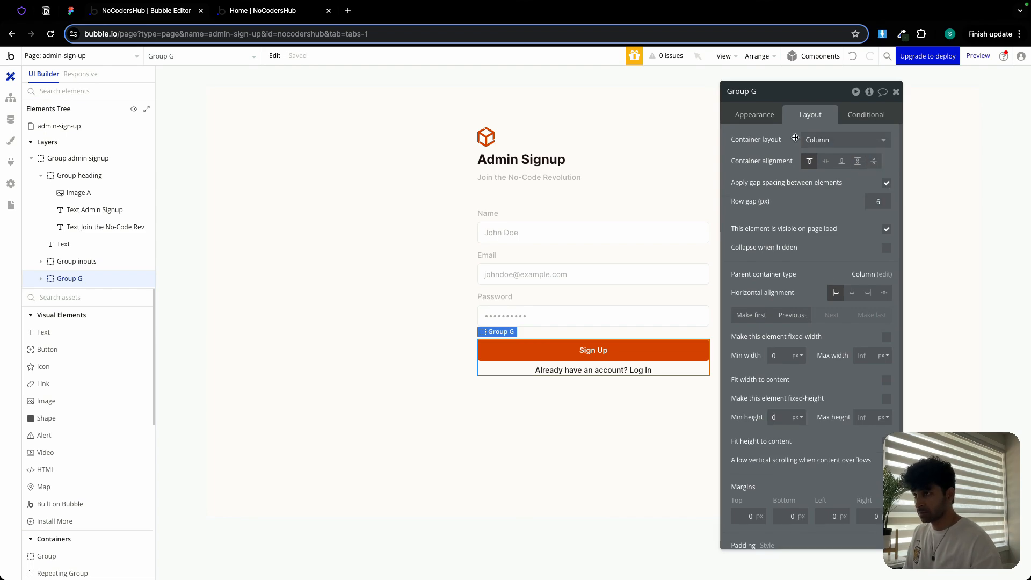
- Rename the button-and-link group to Group CTA
{"action": "double_click", "coordinate": [775, 91]}
{"action": "type", "text": "CTA"}
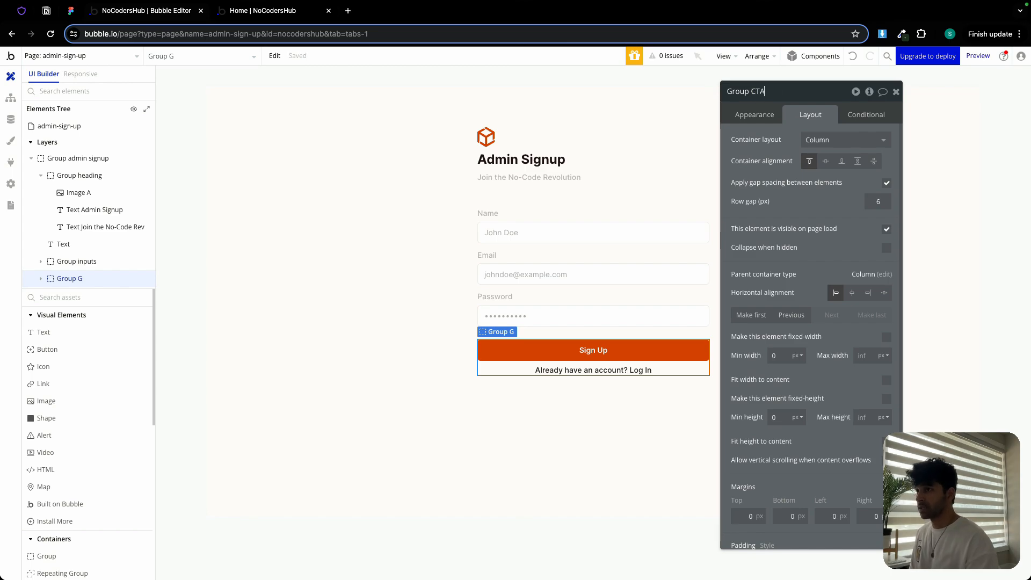
{"action": "left_click", "coordinate": [896, 92]}
- Set the admin signup group's minimum height to 0 px
{"action": "left_click", "coordinate": [641, 387]}
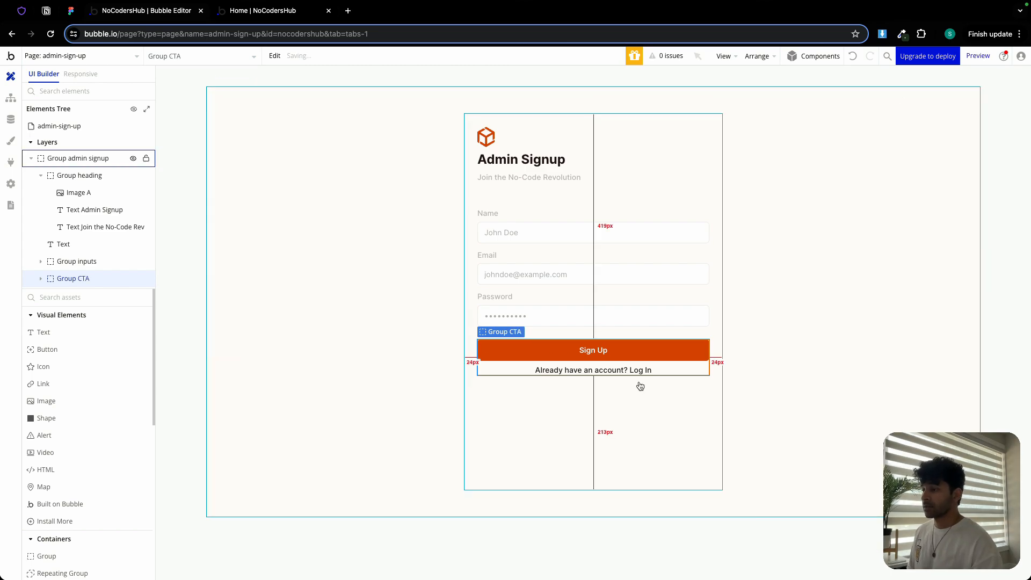
{"action": "double_click", "coordinate": [630, 396]}
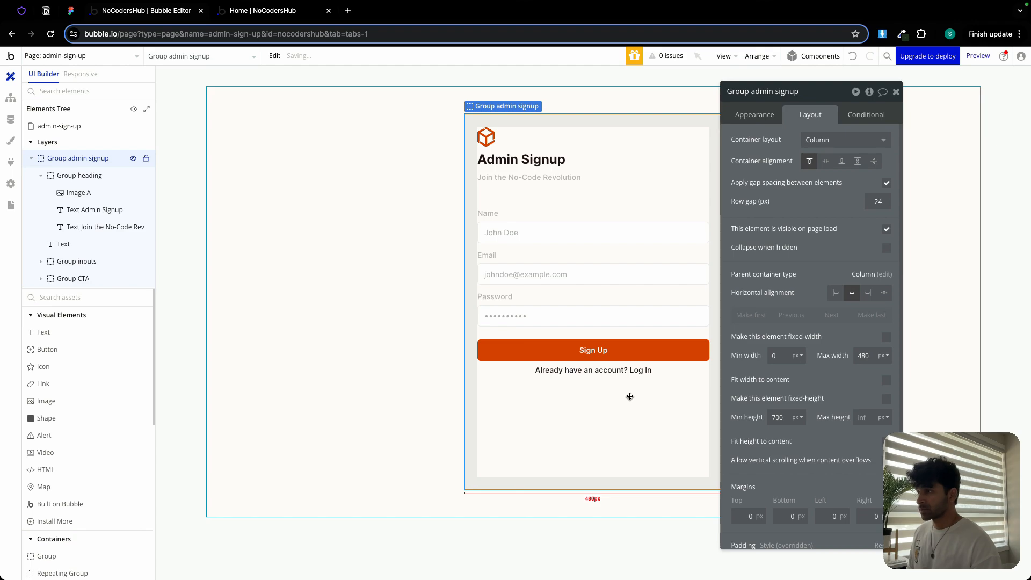
{"action": "double_click", "coordinate": [782, 419]}
{"action": "type", "text": "0"}
{"action": "left_click", "coordinate": [751, 409]}
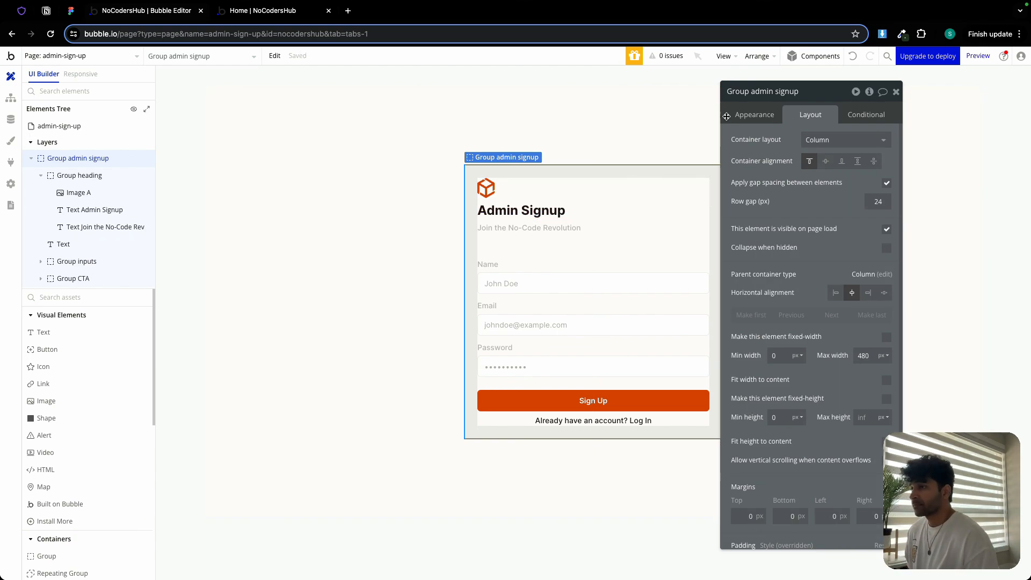
{"action": "left_click", "coordinate": [896, 92]}
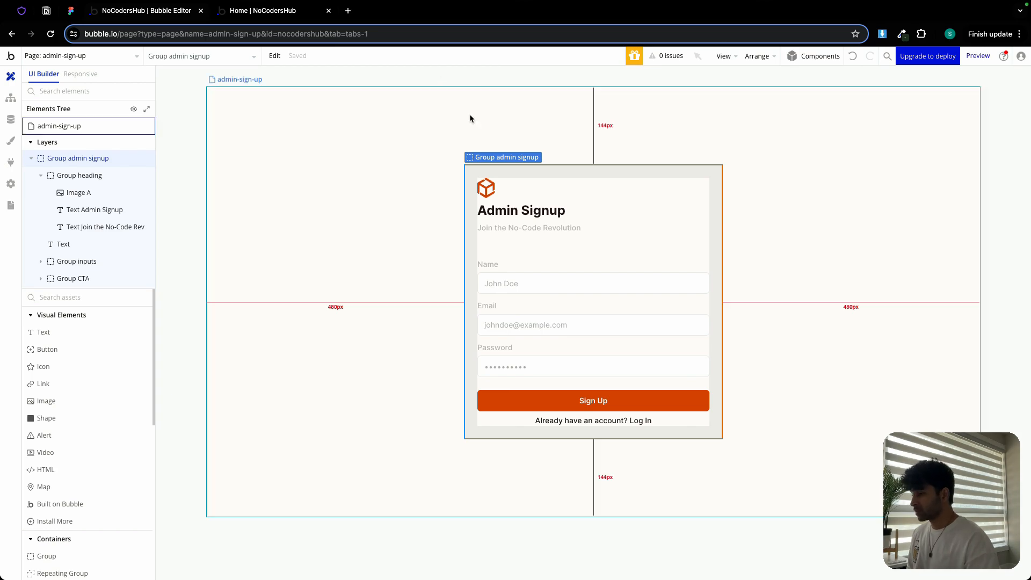
- Start a workflow for the Sign Up button with a Sign the user up action
{"action": "left_click", "coordinate": [690, 404]}
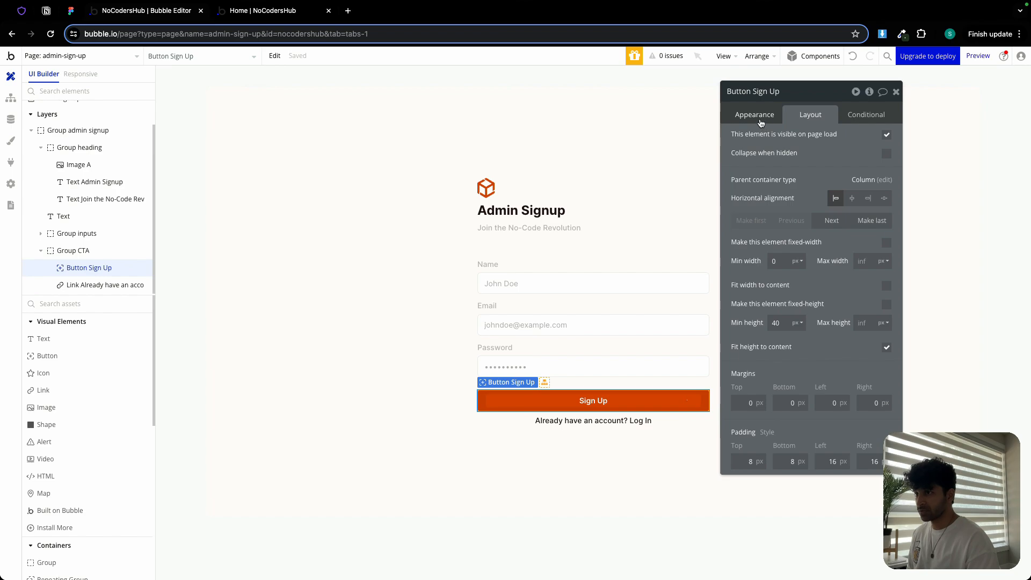
{"action": "left_click", "coordinate": [759, 121]}
{"action": "left_click", "coordinate": [798, 221]}
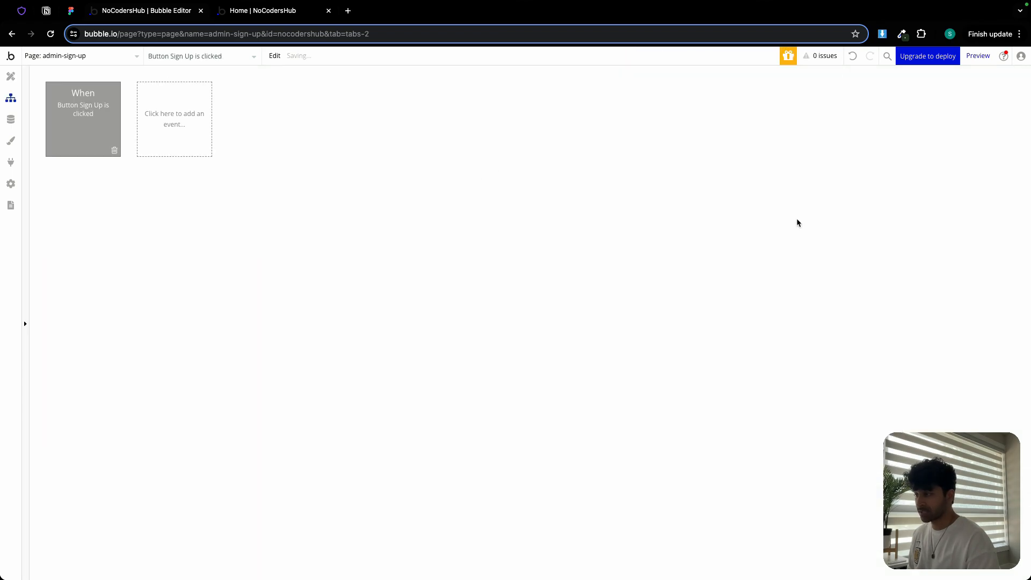
{"action": "left_click", "coordinate": [87, 189]}
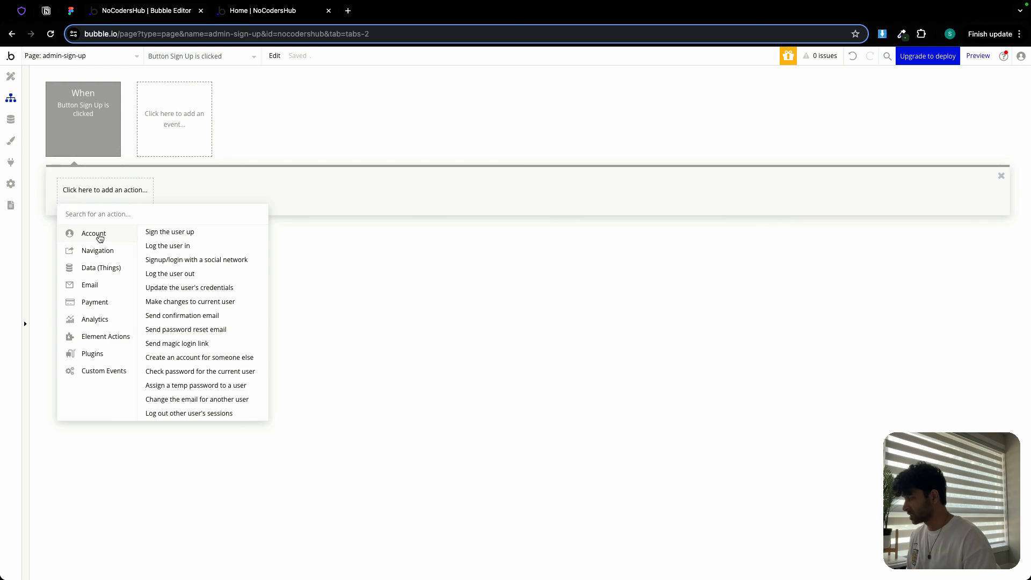
{"action": "left_click", "coordinate": [158, 232]}
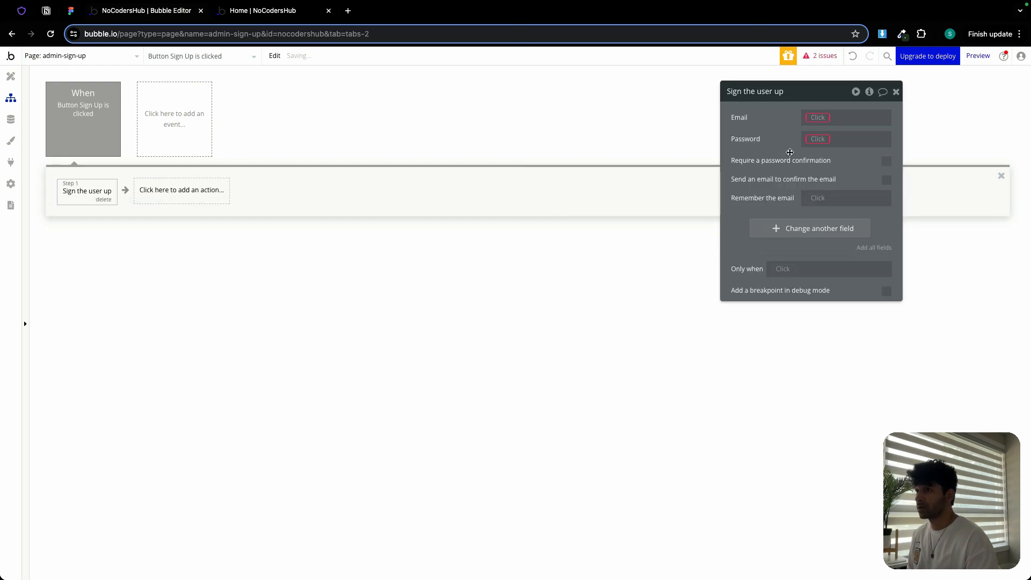
- Set the sign-up action's Email to Input email's value and Password to Input password's value
{"action": "left_click", "coordinate": [811, 119]}
{"action": "type", "text": "emai"}
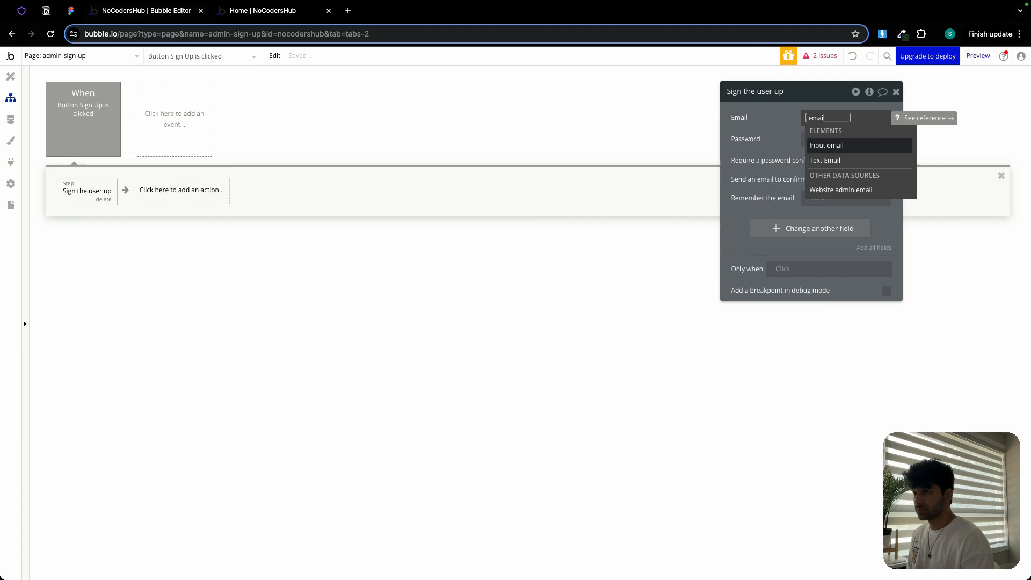
{"action": "left_click", "coordinate": [866, 145]}
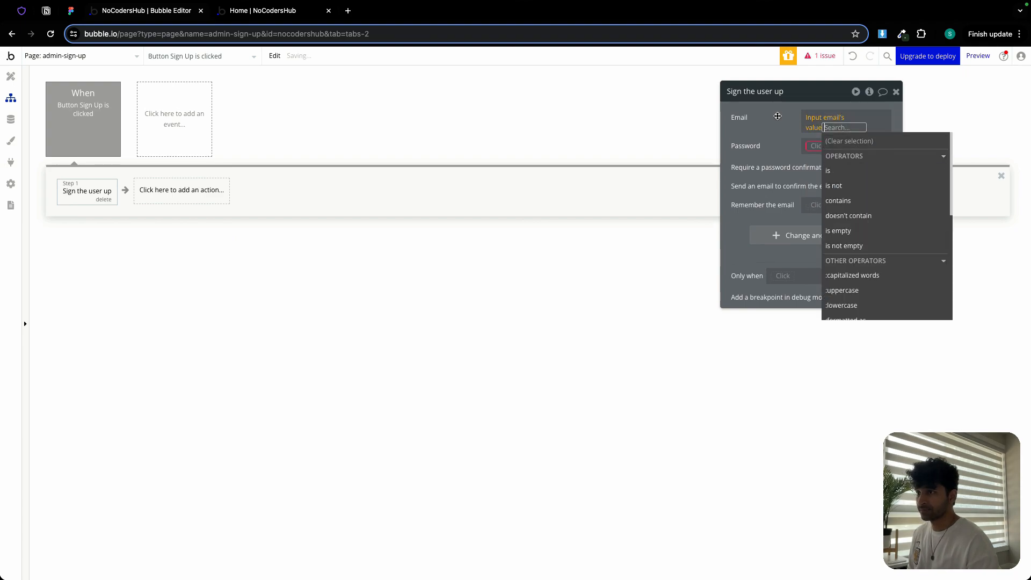
{"action": "left_click", "coordinate": [813, 142]}
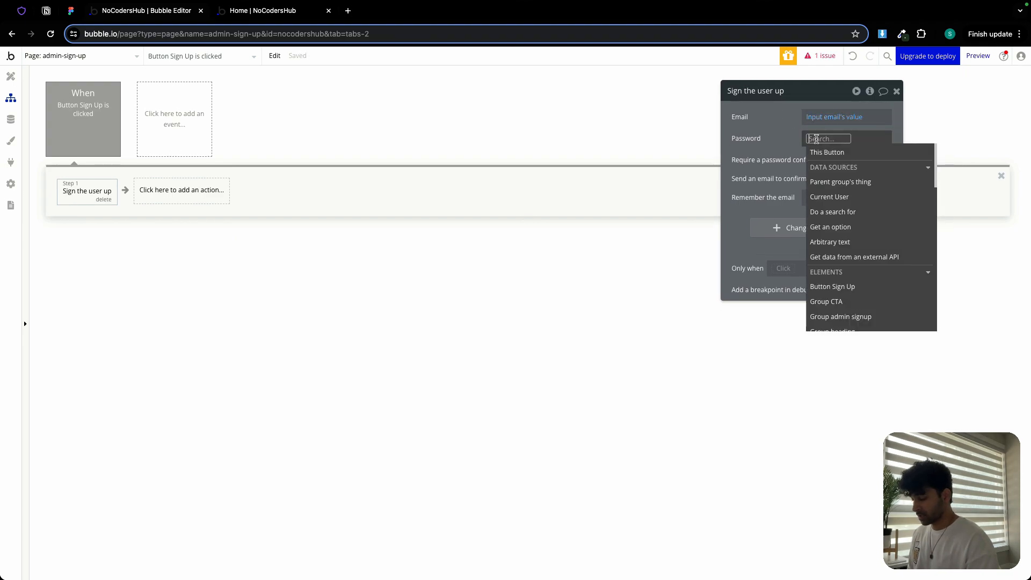
{"action": "type", "text": "pass"}
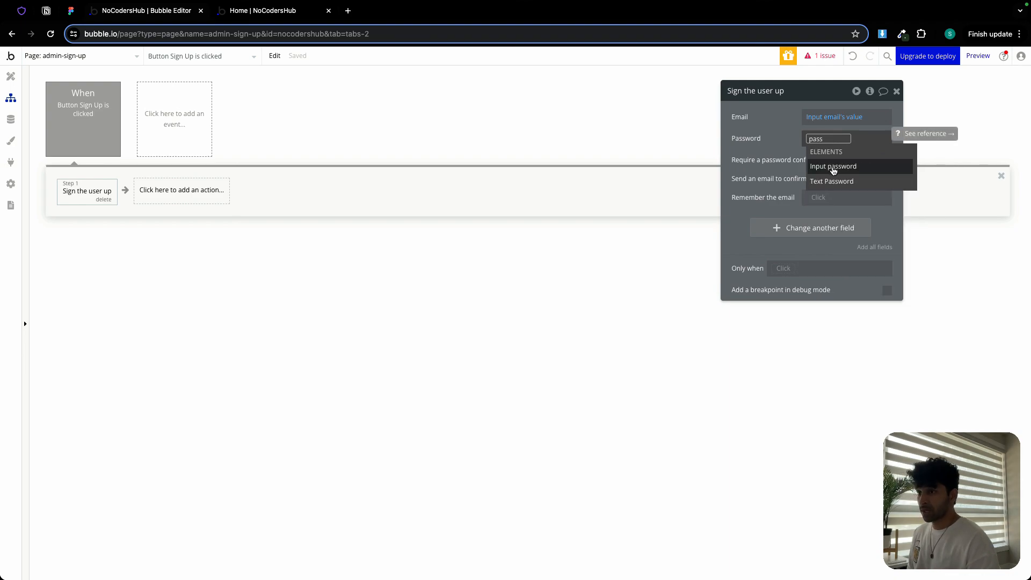
{"action": "left_click", "coordinate": [832, 167]}
{"action": "left_click", "coordinate": [871, 176]}
{"action": "left_click", "coordinate": [791, 135]}
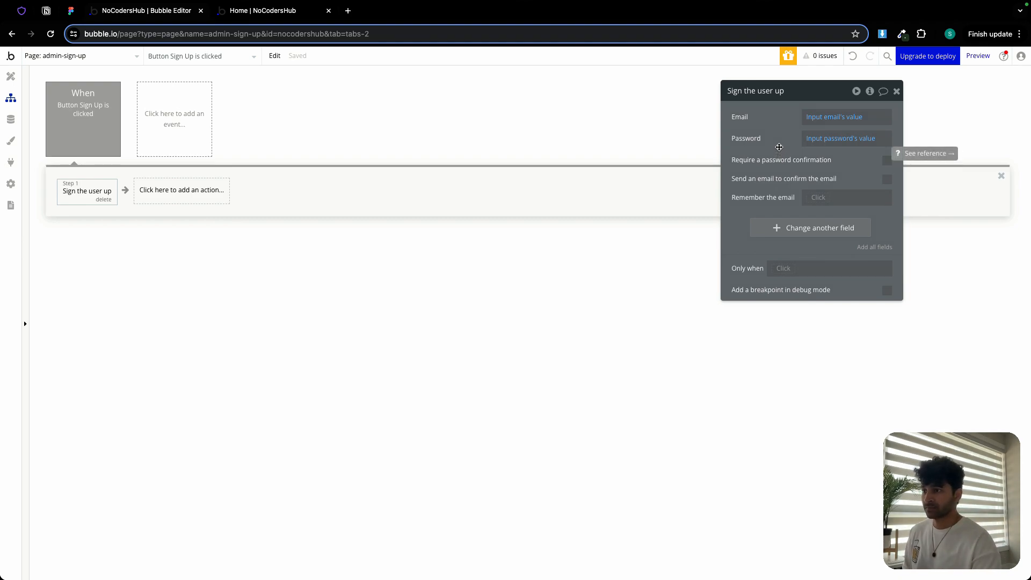
- Add a name field to the sign-up action set to Input name's value
{"action": "left_click", "coordinate": [853, 232]}
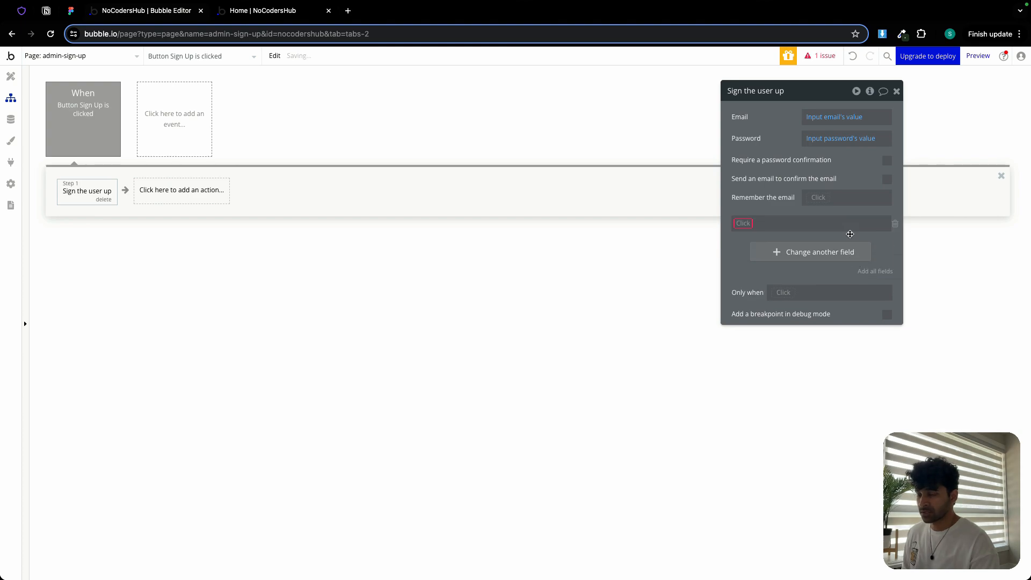
{"action": "left_click", "coordinate": [743, 226]}
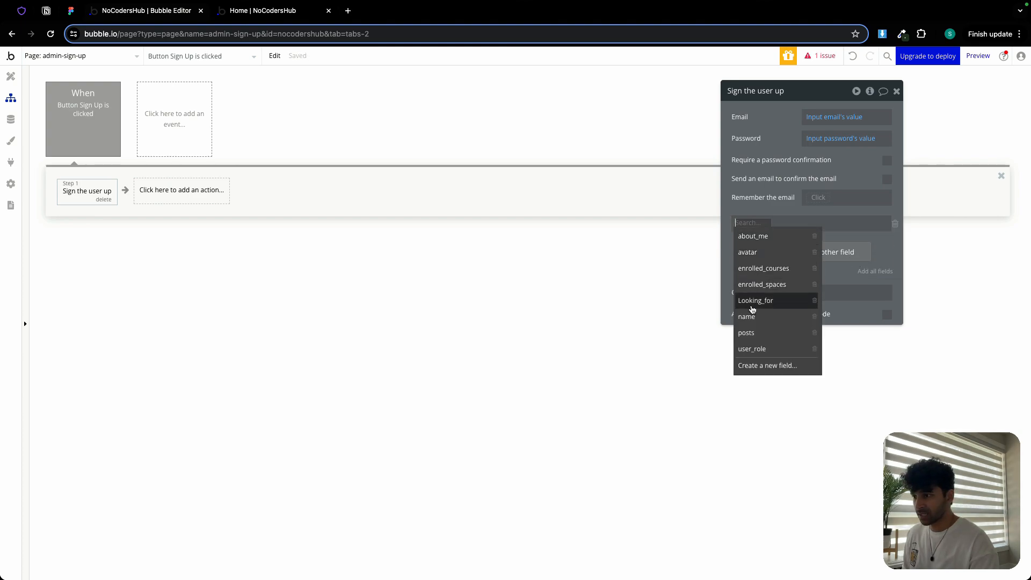
{"action": "left_click", "coordinate": [746, 316]}
{"action": "left_click", "coordinate": [773, 225]}
{"action": "type", "text": "nam"}
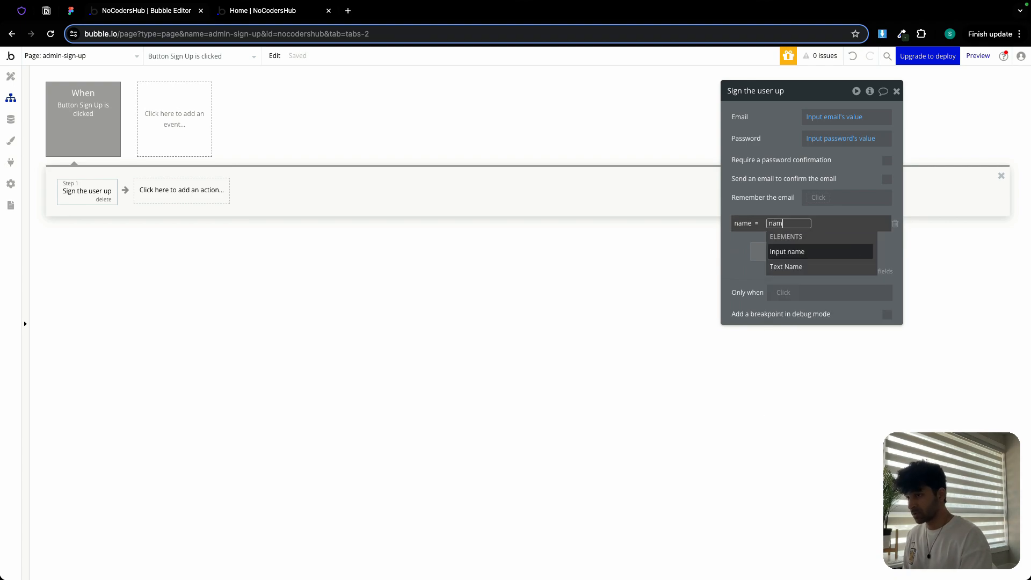
{"action": "left_click", "coordinate": [810, 254]}
{"action": "left_click", "coordinate": [823, 250]}
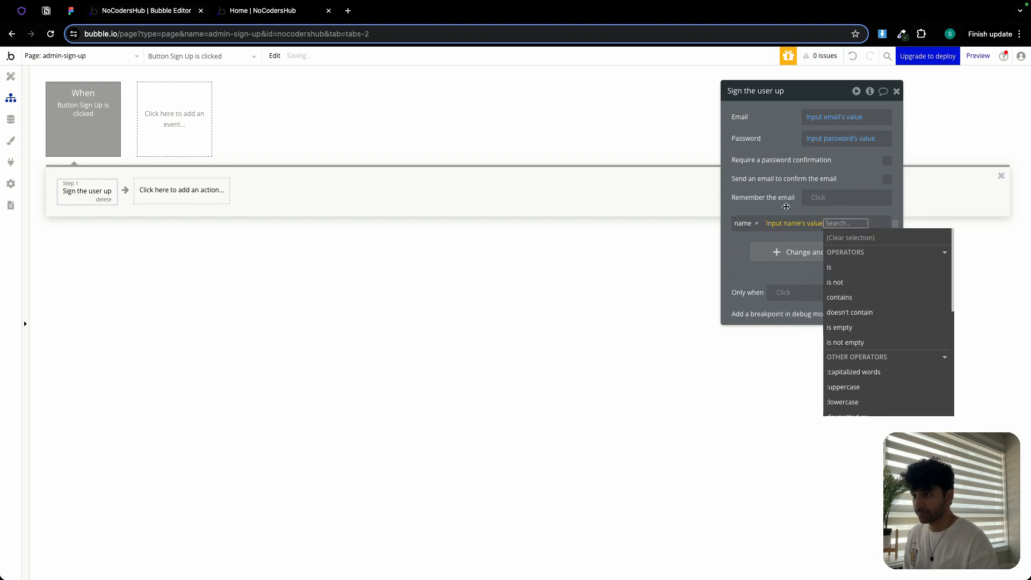
{"action": "left_click", "coordinate": [785, 205]}
- Add a user_role field to the sign-up action set to Admin
{"action": "left_click", "coordinate": [811, 254]}
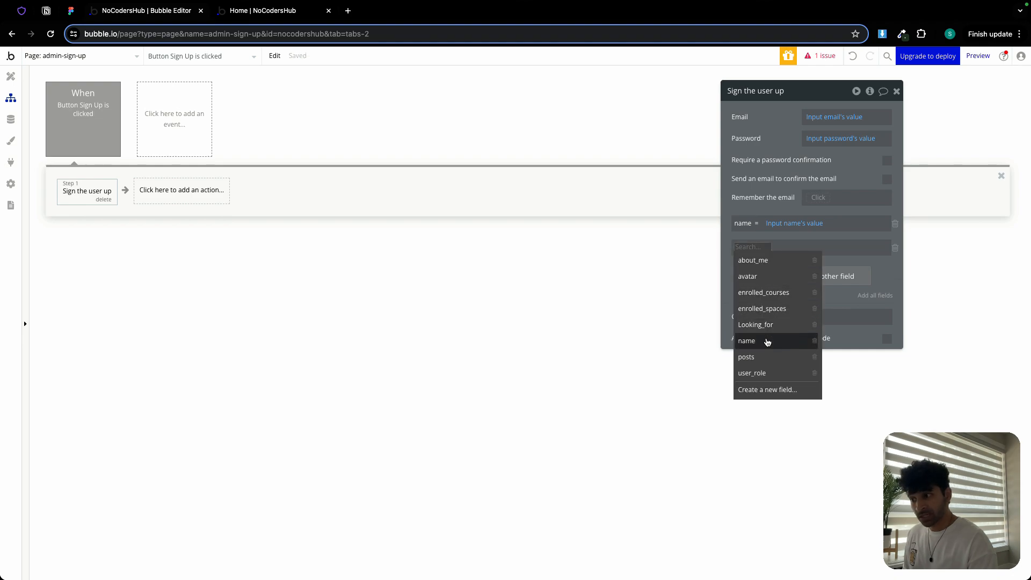
{"action": "left_click", "coordinate": [762, 373]}
{"action": "left_click", "coordinate": [785, 248]}
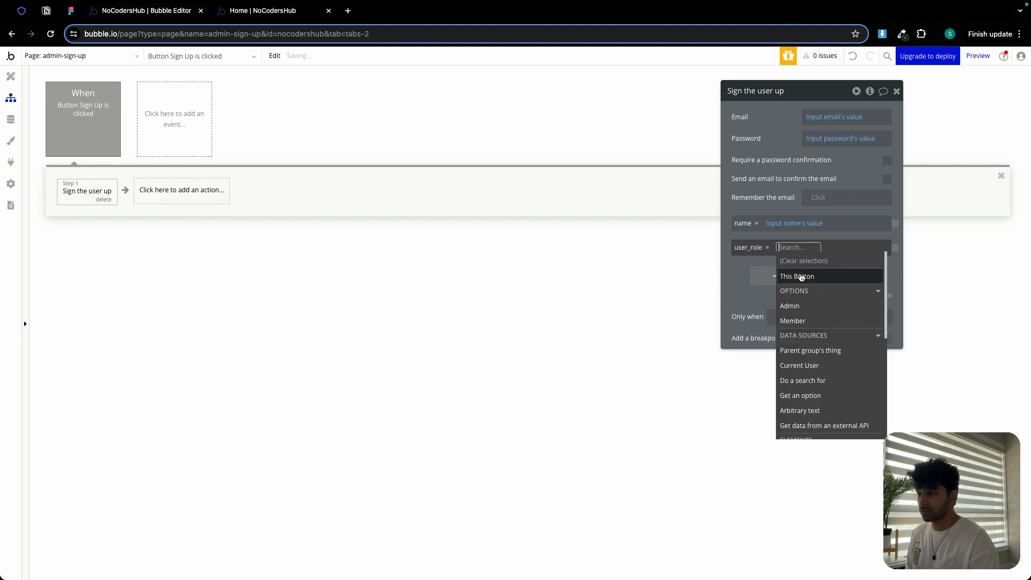
{"action": "left_click", "coordinate": [802, 306]}
{"action": "left_click", "coordinate": [773, 208]}
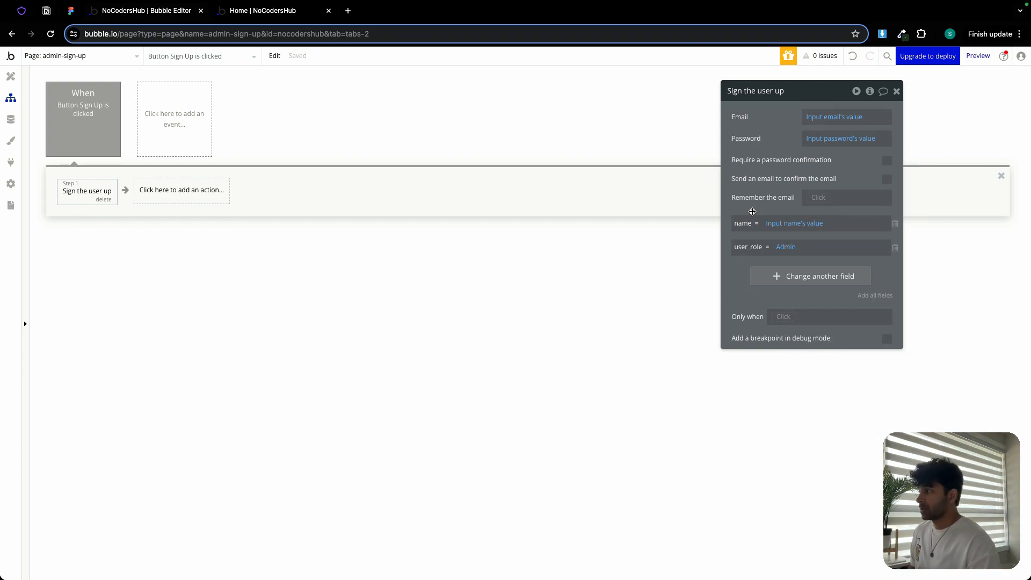
- Add a Go to page action as the workflow's next step
{"action": "left_click", "coordinate": [170, 195]}
{"action": "mouse_move", "coordinate": [169, 283]}
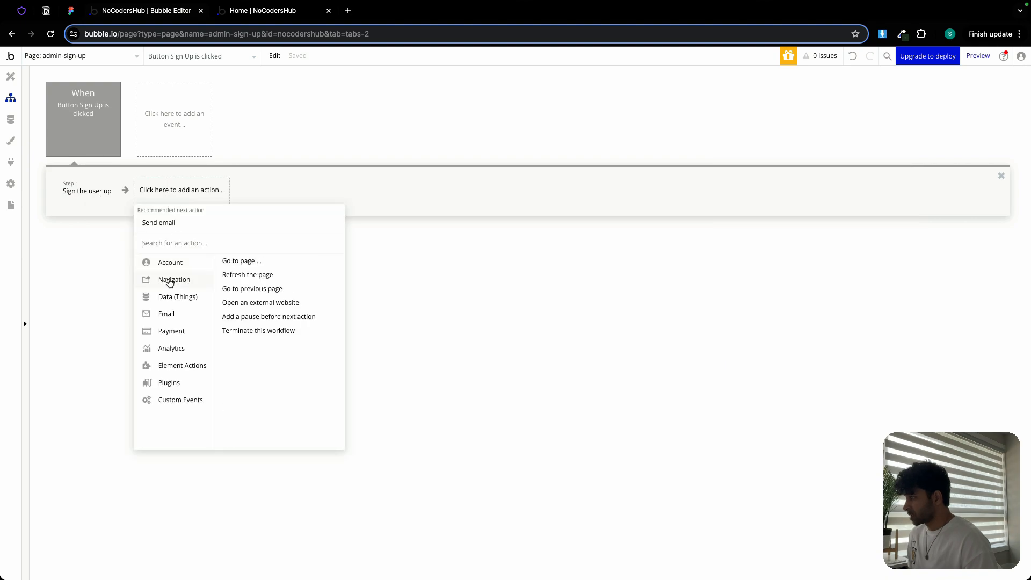
{"action": "left_click", "coordinate": [239, 261]}
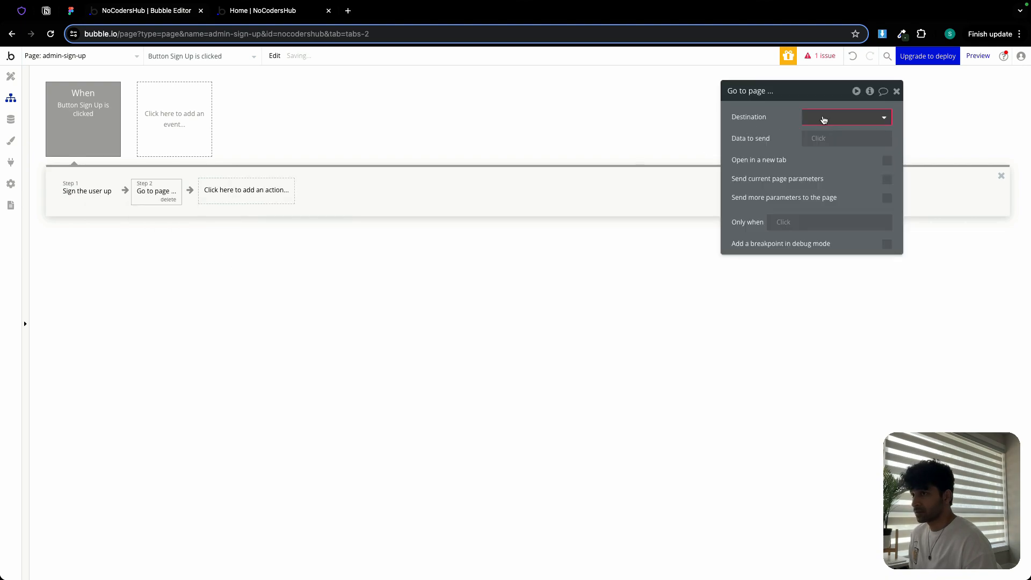
- Create a new page named dashboard-admin and set it as the Go to page destination
{"action": "left_click", "coordinate": [823, 116]}
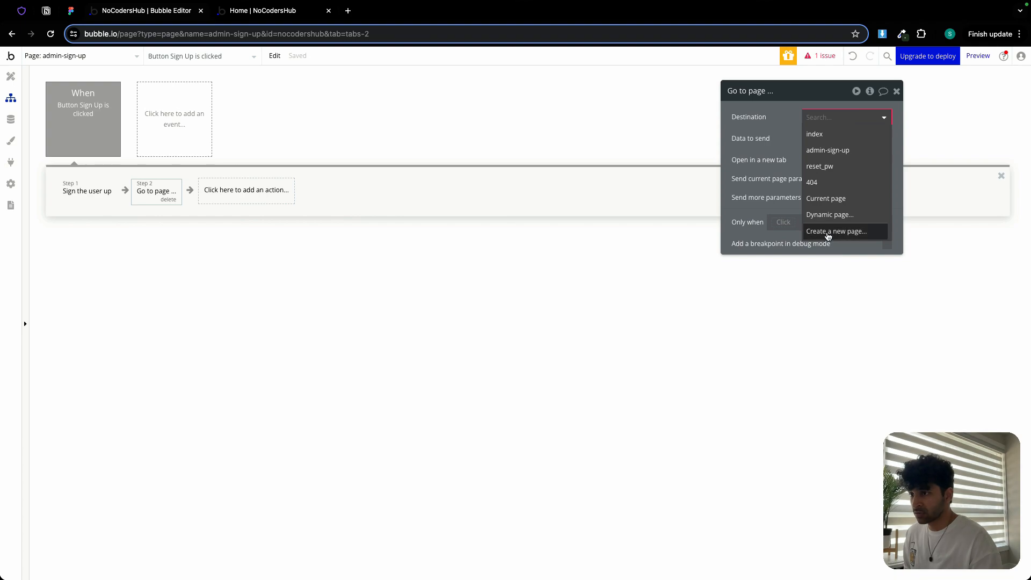
{"action": "left_click", "coordinate": [827, 232]}
{"action": "left_click", "coordinate": [567, 132]}
{"action": "type", "text": "dashboard-admin"}
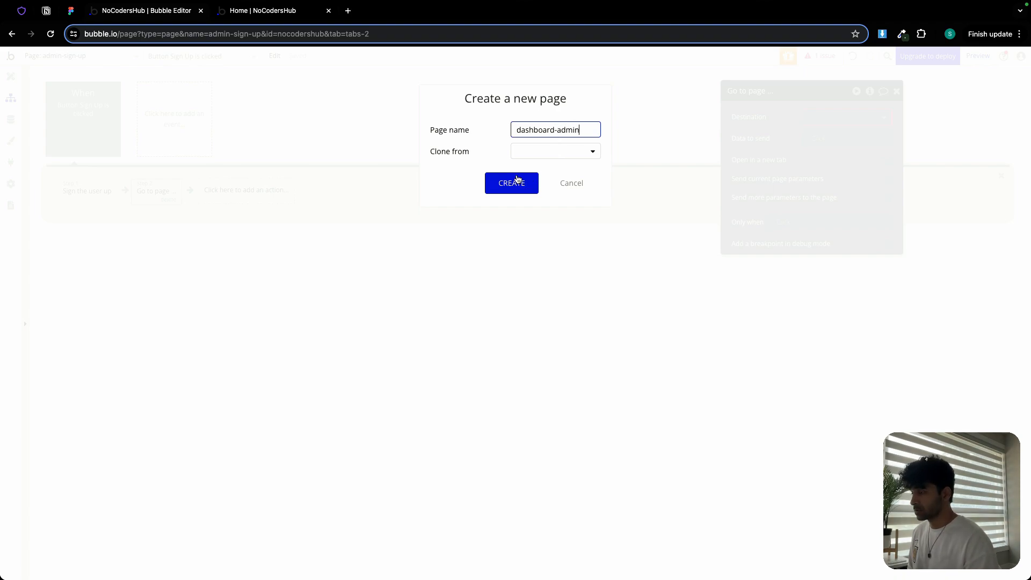
{"action": "left_click", "coordinate": [517, 181]}
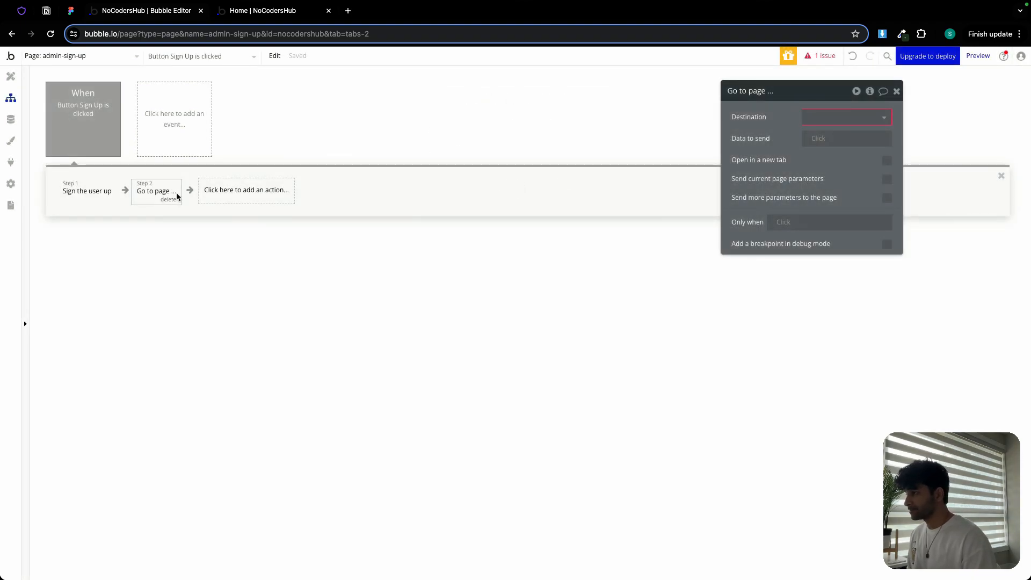
{"action": "left_click", "coordinate": [812, 121]}
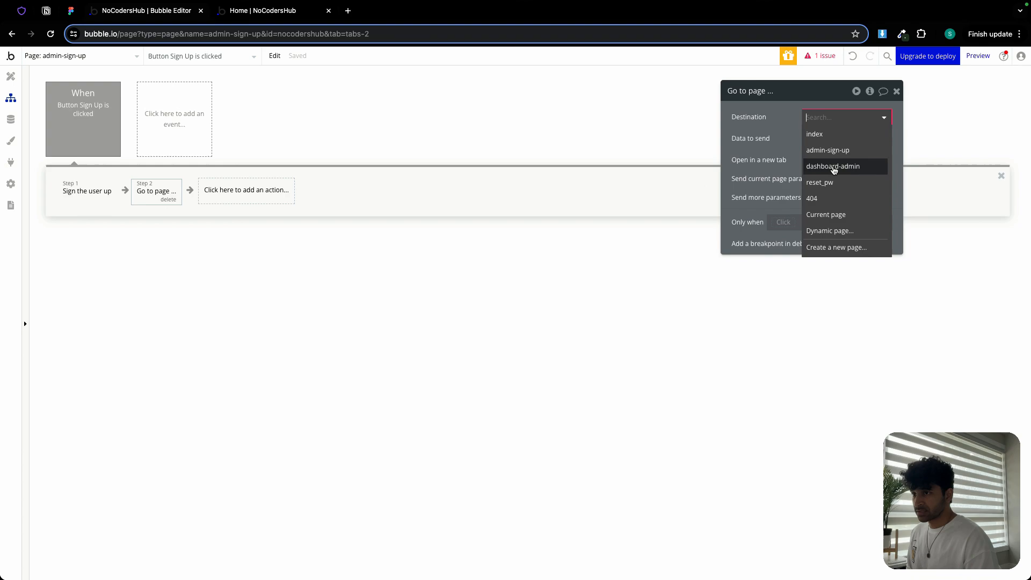
{"action": "left_click", "coordinate": [833, 167]}
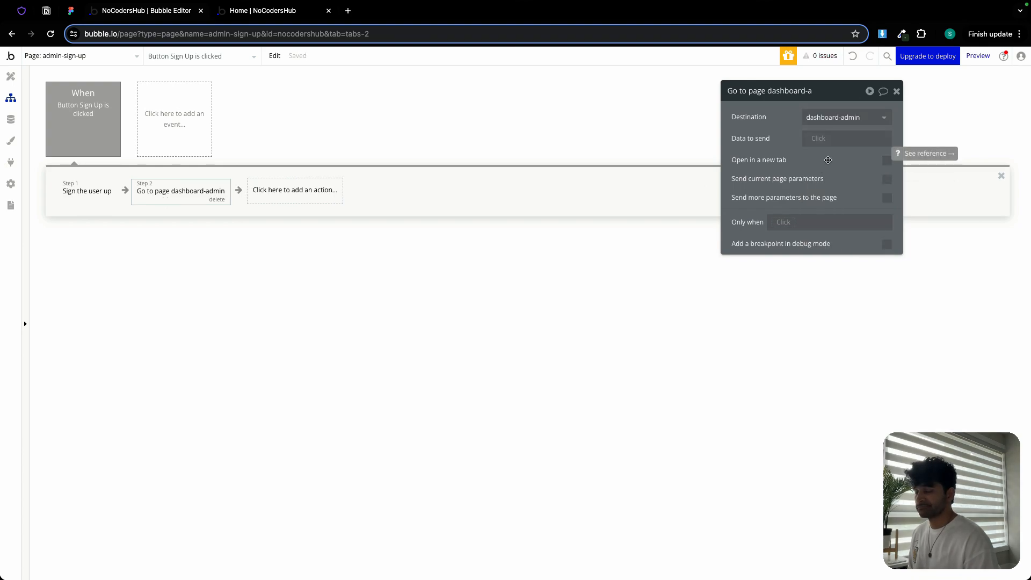
- Set the Go to page action's data to send to Current User
{"action": "left_click", "coordinate": [821, 142]}
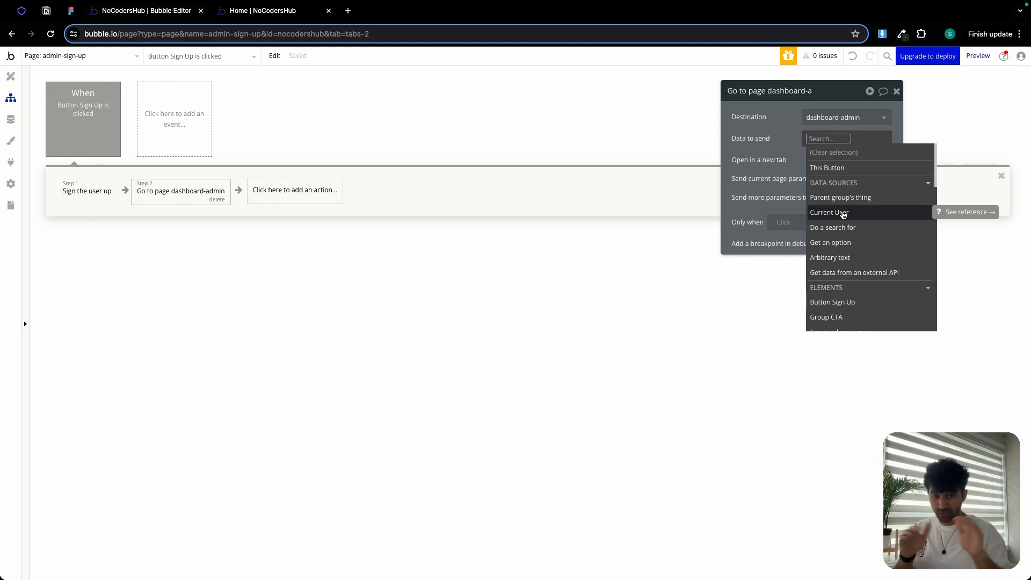
{"action": "left_click", "coordinate": [843, 214]}
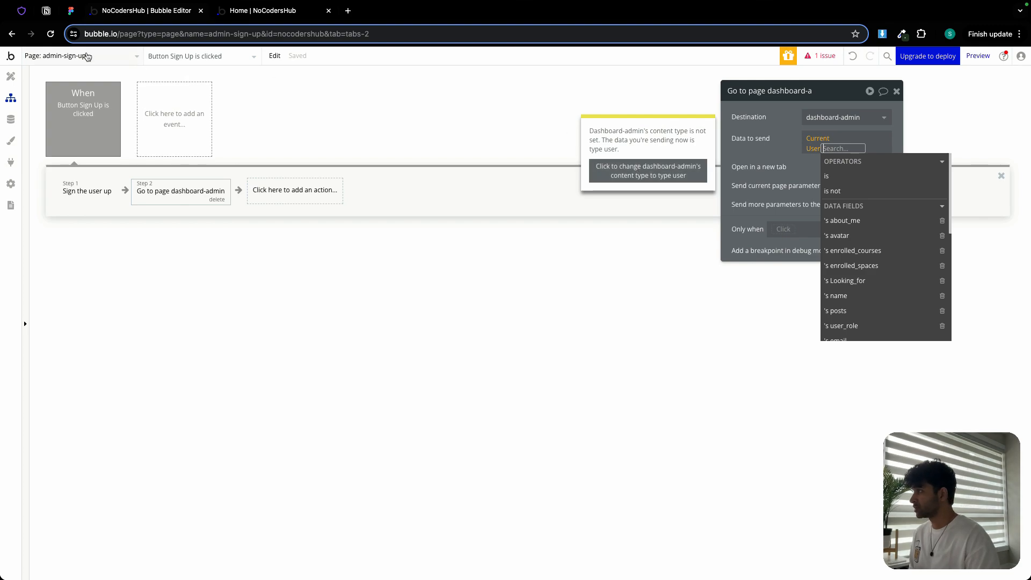
- Open the dashboard-admin page in the design editor
{"action": "left_click", "coordinate": [86, 56]}
{"action": "left_click", "coordinate": [68, 107]}
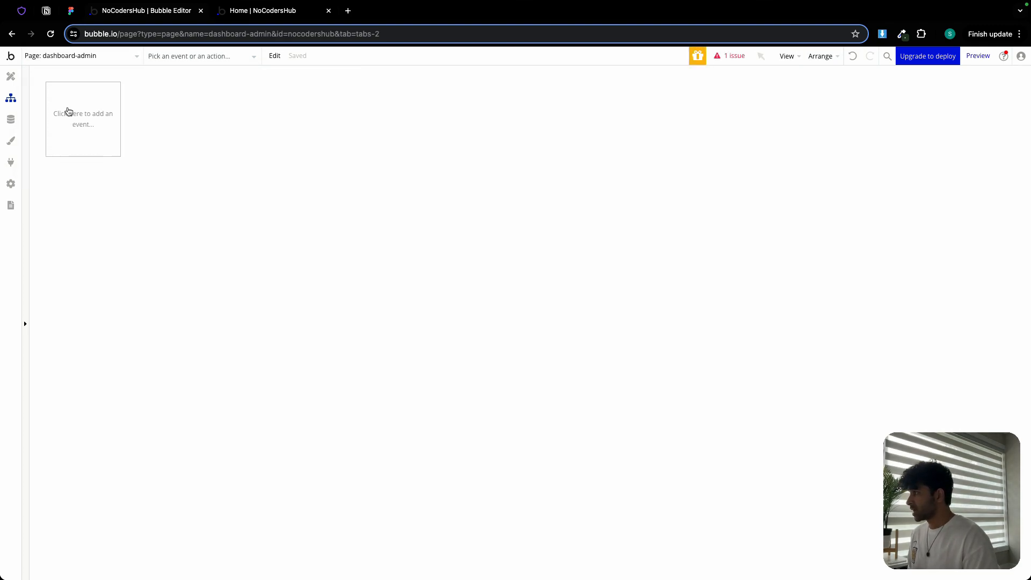
{"action": "left_click", "coordinate": [11, 76]}
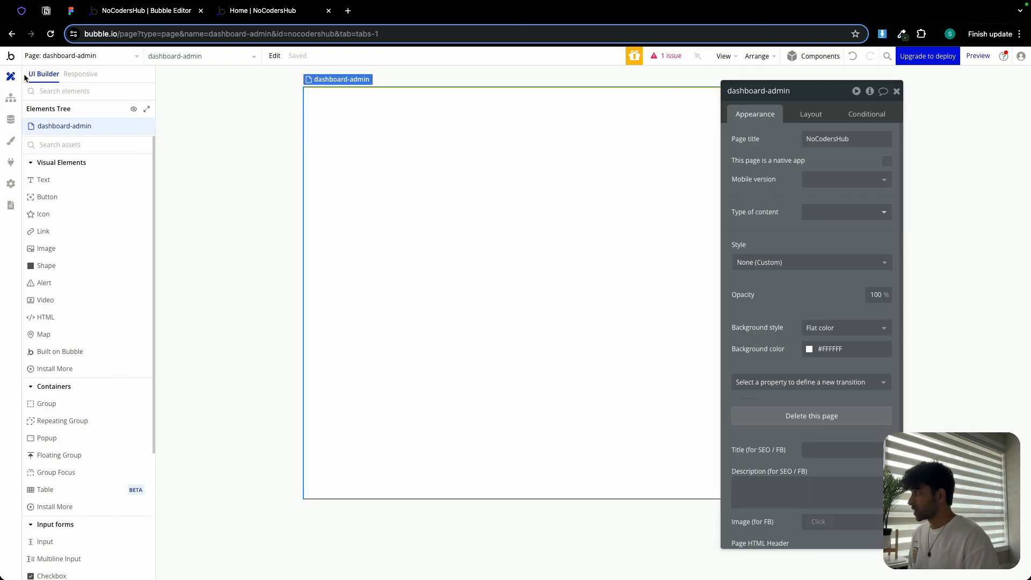
- Open the workflow issue on the Go to page action and reselect Current User as its data to send
{"action": "left_click", "coordinate": [667, 55]}
{"action": "left_click", "coordinate": [150, 188]}
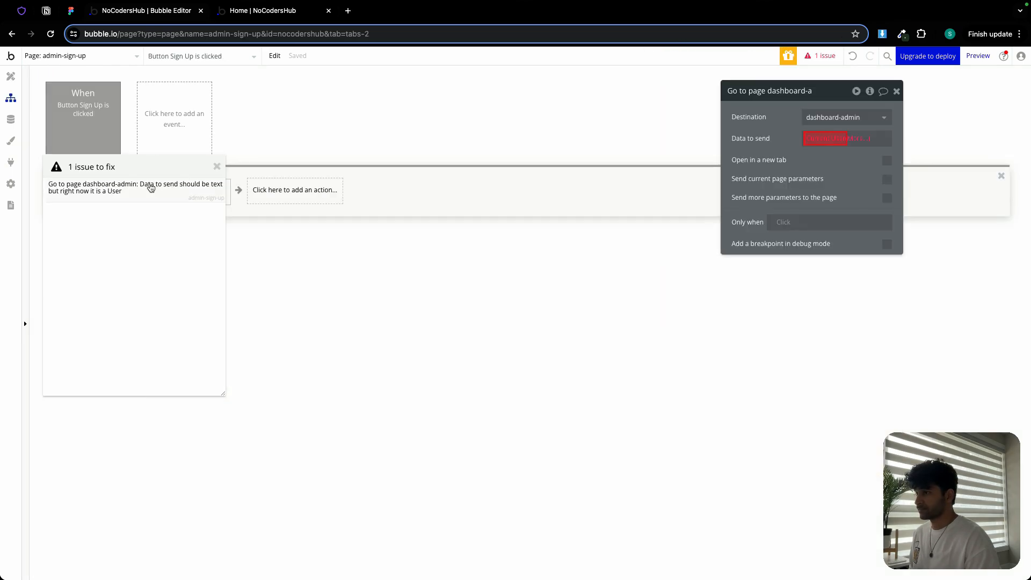
{"action": "left_click", "coordinate": [831, 140]}
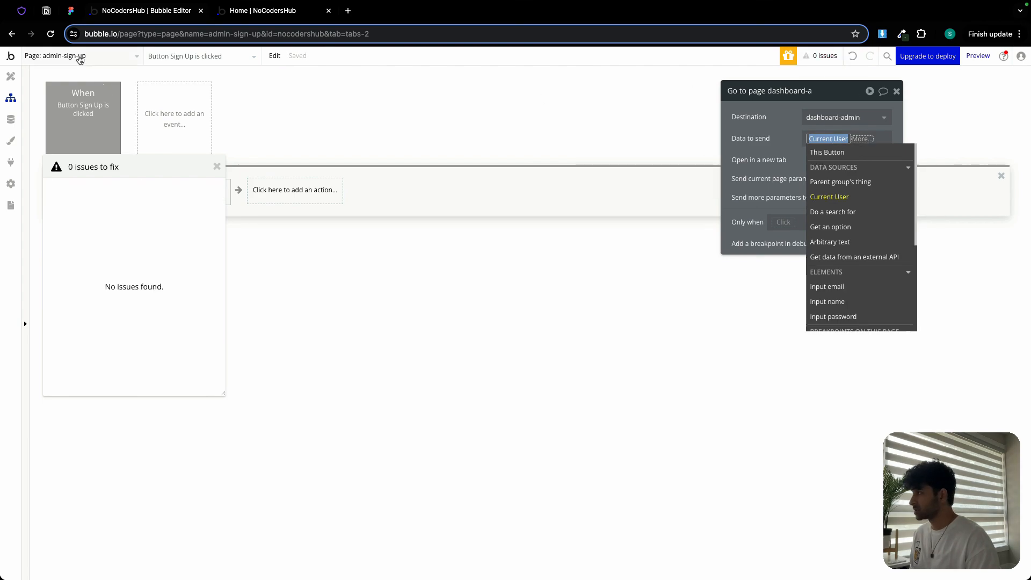
- Open the dashboard-admin page's properties to check its type of content, and close the issues list
{"action": "left_click", "coordinate": [80, 56]}
{"action": "left_click", "coordinate": [71, 108]}
{"action": "left_click", "coordinate": [11, 77]}
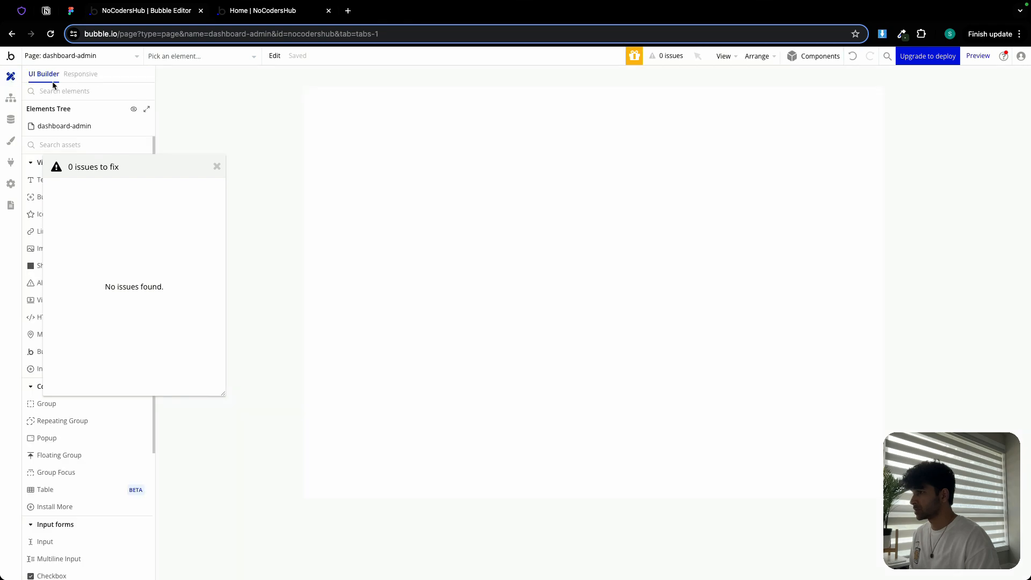
{"action": "left_click", "coordinate": [64, 127]}
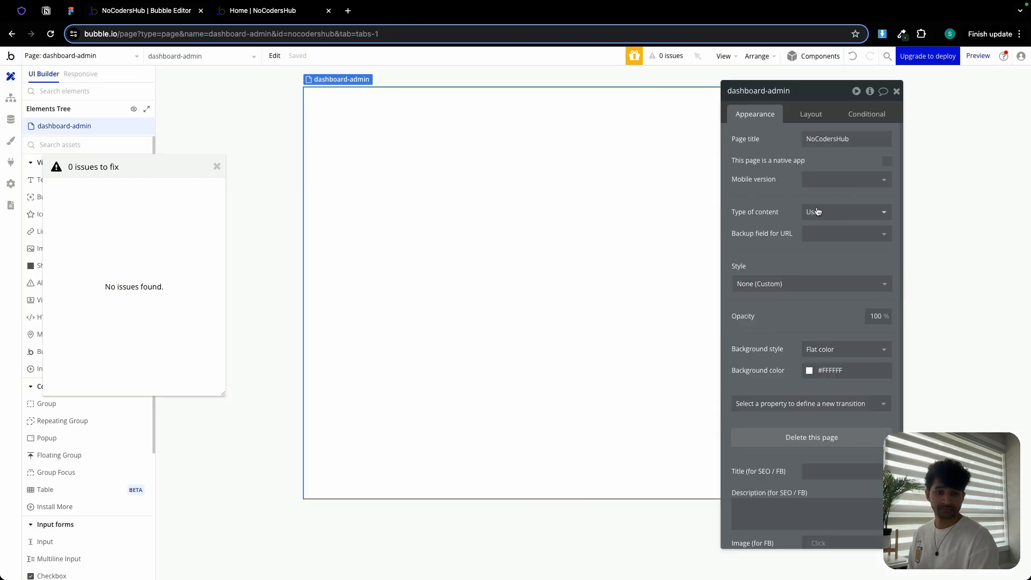
{"action": "left_click", "coordinate": [217, 166]}
- Return to the admin-sign-up page and review the Sign Up button's workflow and its Go to page action
{"action": "left_click", "coordinate": [78, 56]}
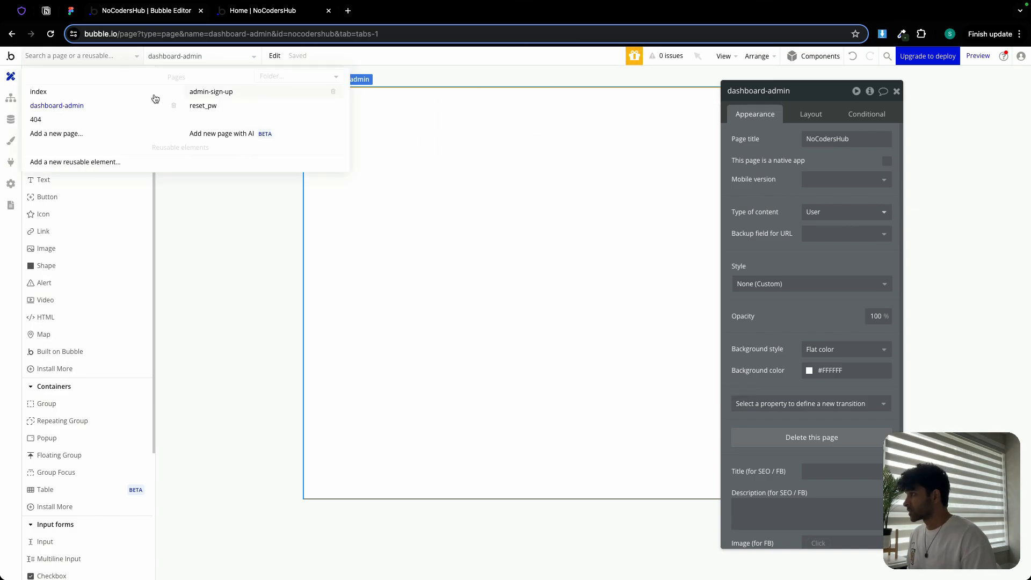
{"action": "left_click", "coordinate": [203, 93]}
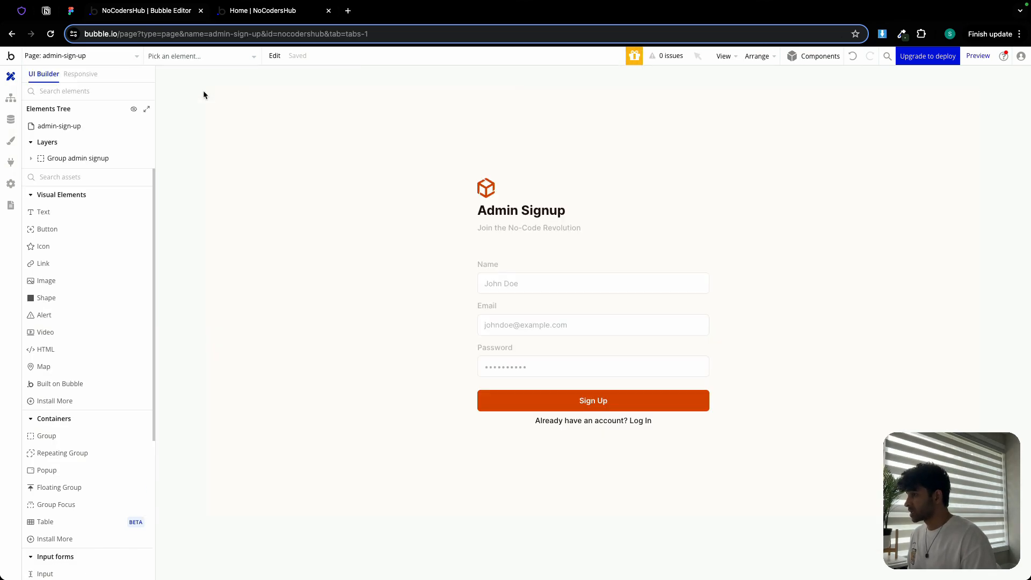
{"action": "double_click", "coordinate": [659, 399]}
{"action": "left_click", "coordinate": [822, 220]}
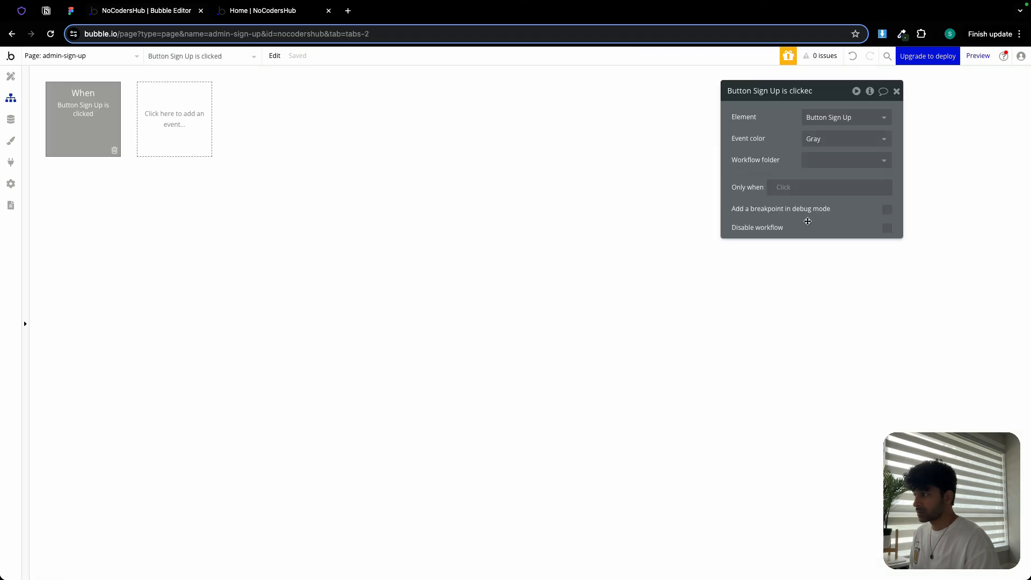
{"action": "left_click", "coordinate": [171, 192]}
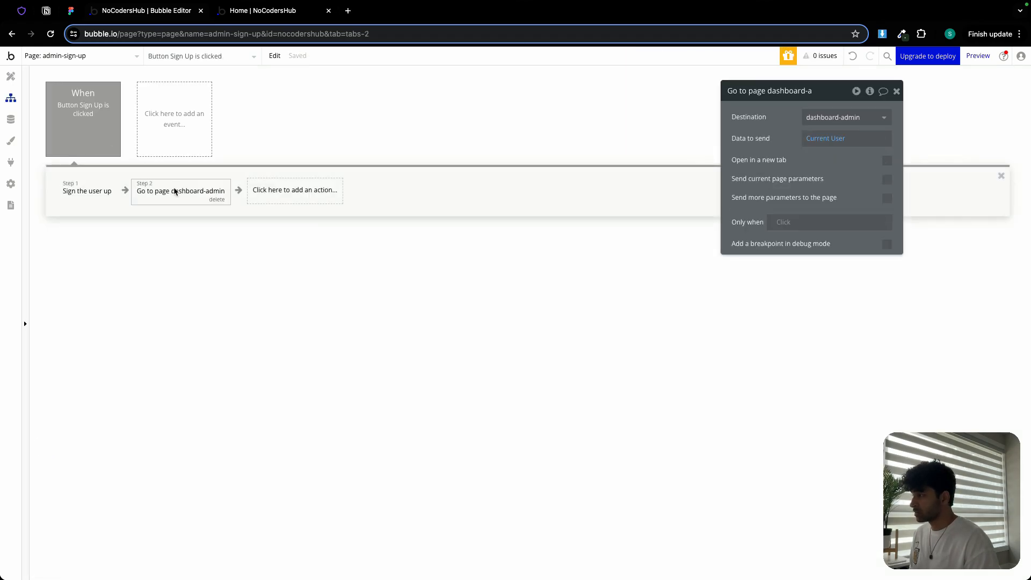
- Add a Reset relevant inputs action as the workflow's third step
{"action": "left_click", "coordinate": [264, 189]}
{"action": "mouse_move", "coordinate": [299, 337]}
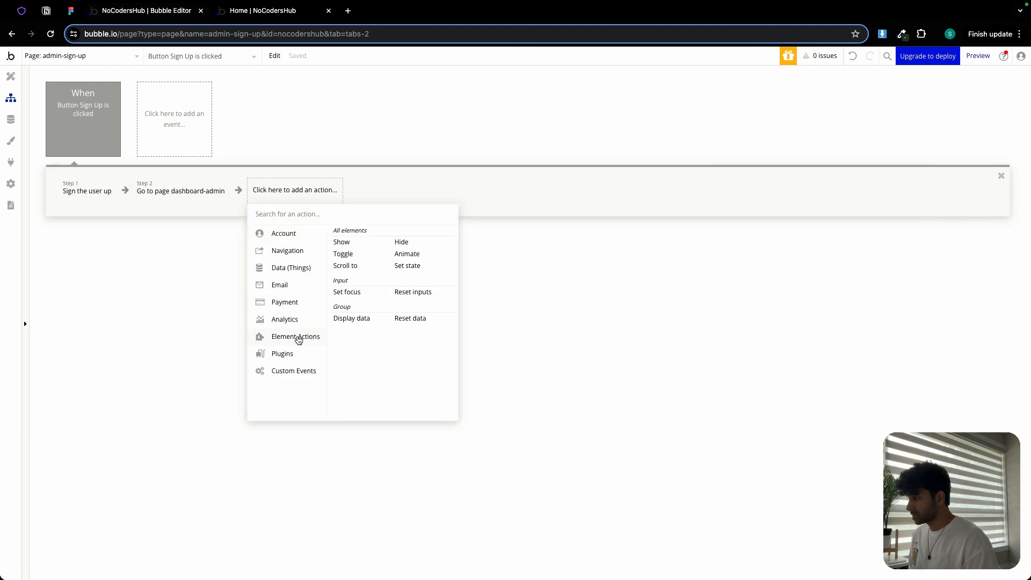
{"action": "left_click", "coordinate": [411, 293]}
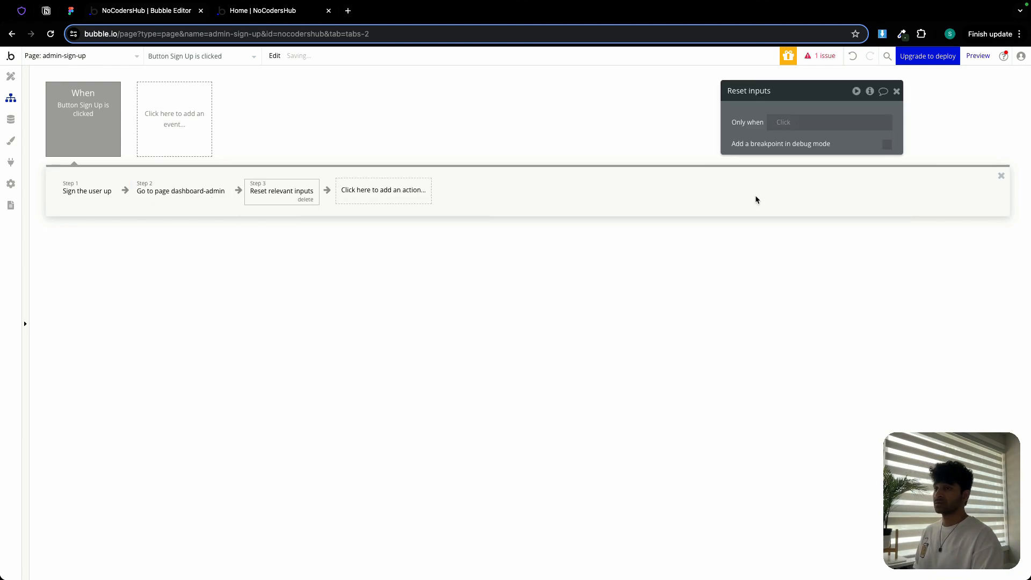
{"action": "left_click", "coordinate": [896, 91]}
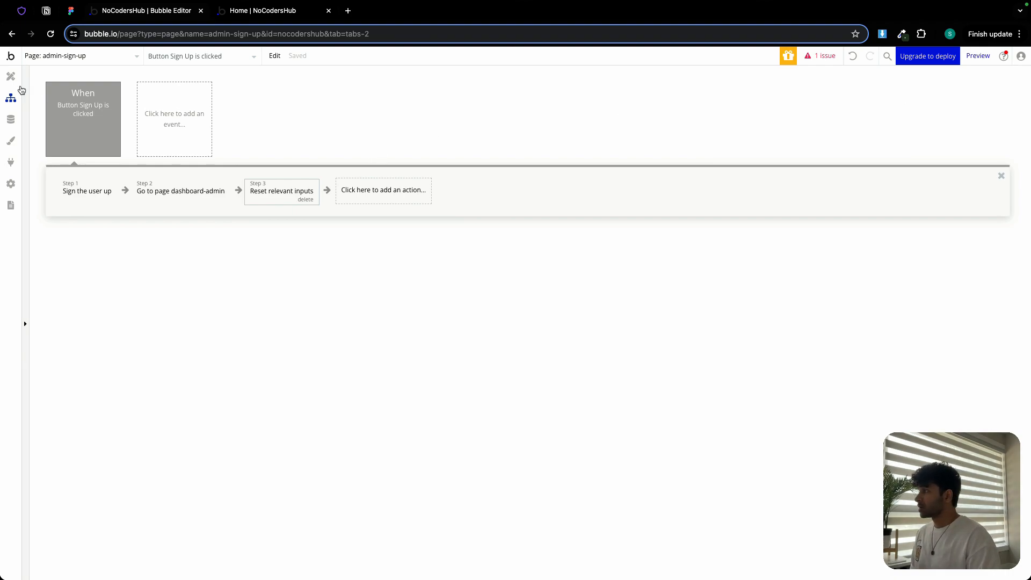
- Create a new page named log-in, cloned from admin-sign-up
{"action": "left_click", "coordinate": [11, 76]}
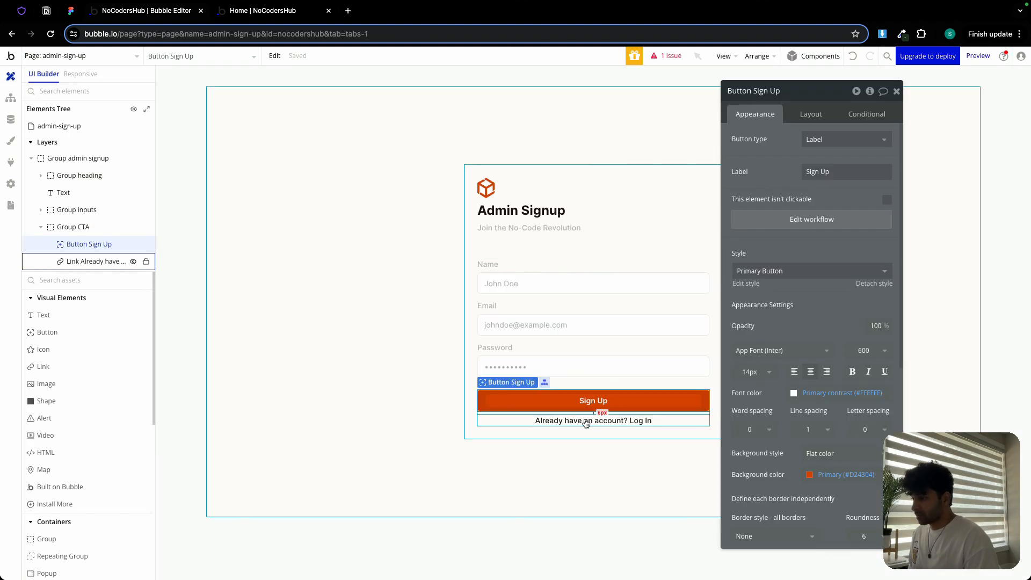
{"action": "left_click", "coordinate": [379, 332]}
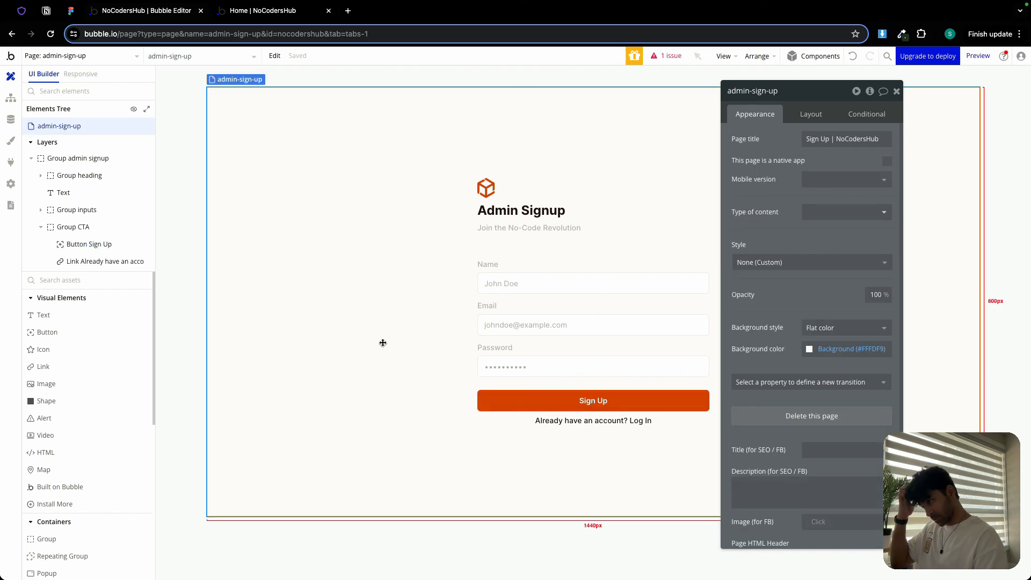
{"action": "left_click", "coordinate": [138, 57]}
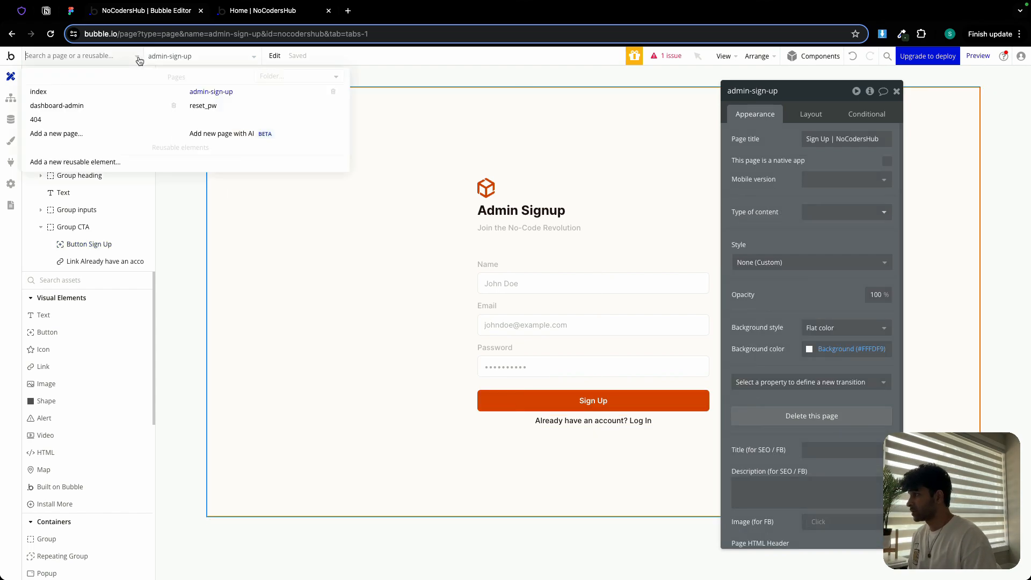
{"action": "left_click", "coordinate": [88, 134]}
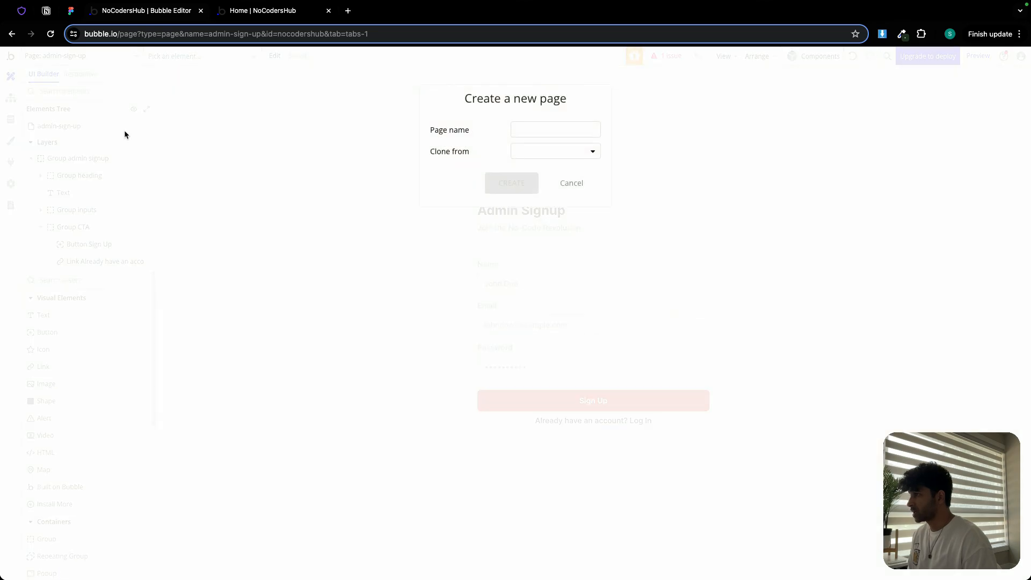
{"action": "left_click", "coordinate": [518, 127]}
{"action": "type", "text": "log-in"}
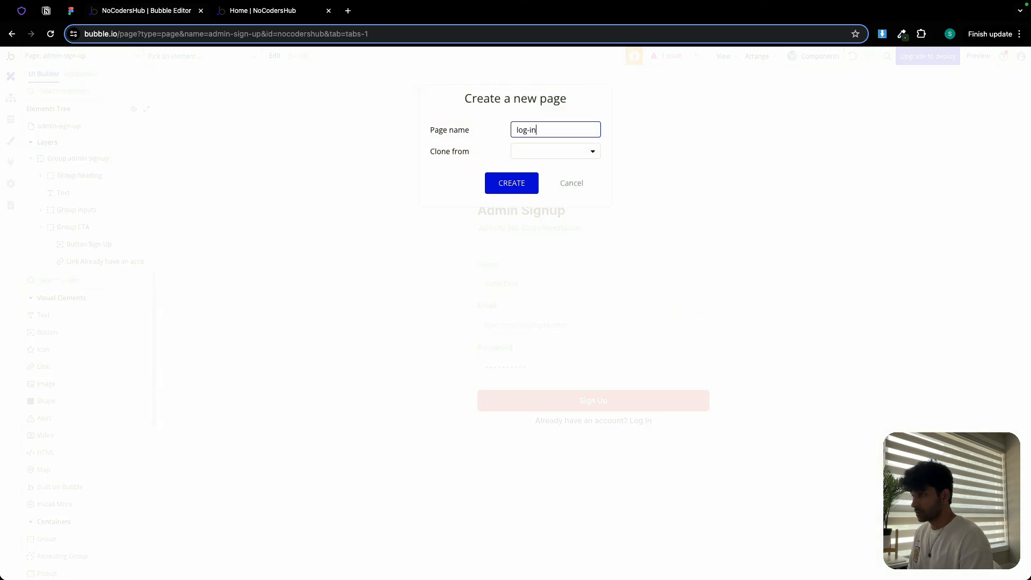
{"action": "left_click", "coordinate": [548, 152]}
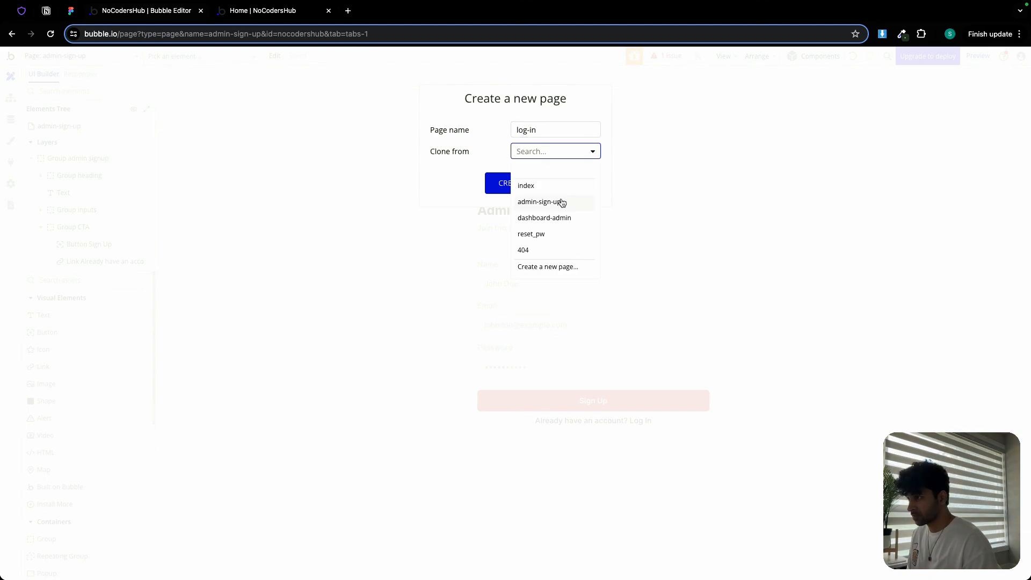
{"action": "left_click", "coordinate": [561, 202]}
{"action": "left_click", "coordinate": [512, 182]}
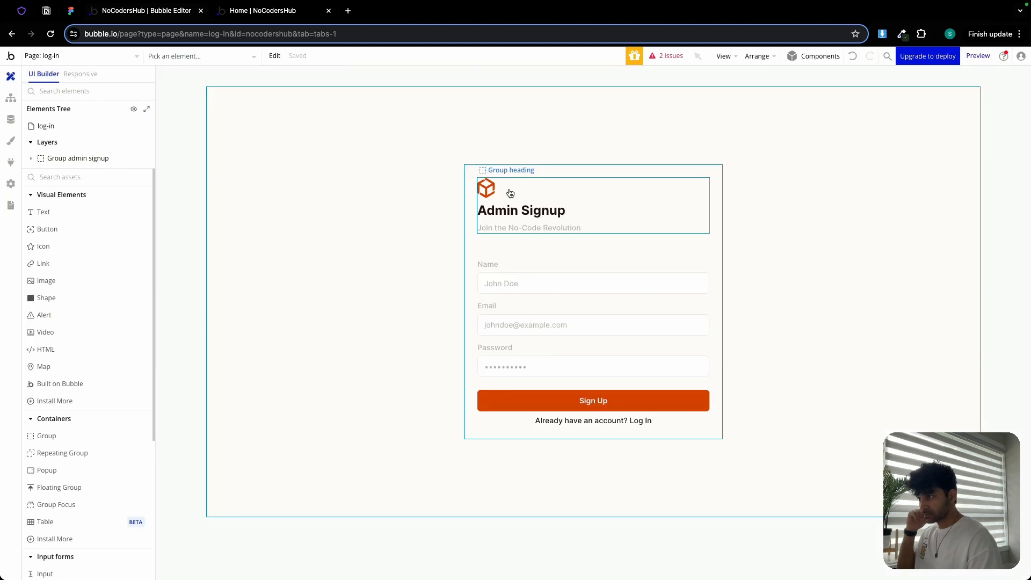
- On admin-sign-up, set the 'Already have an account? Log In' link to the internal page log-in
{"action": "left_click", "coordinate": [77, 57]}
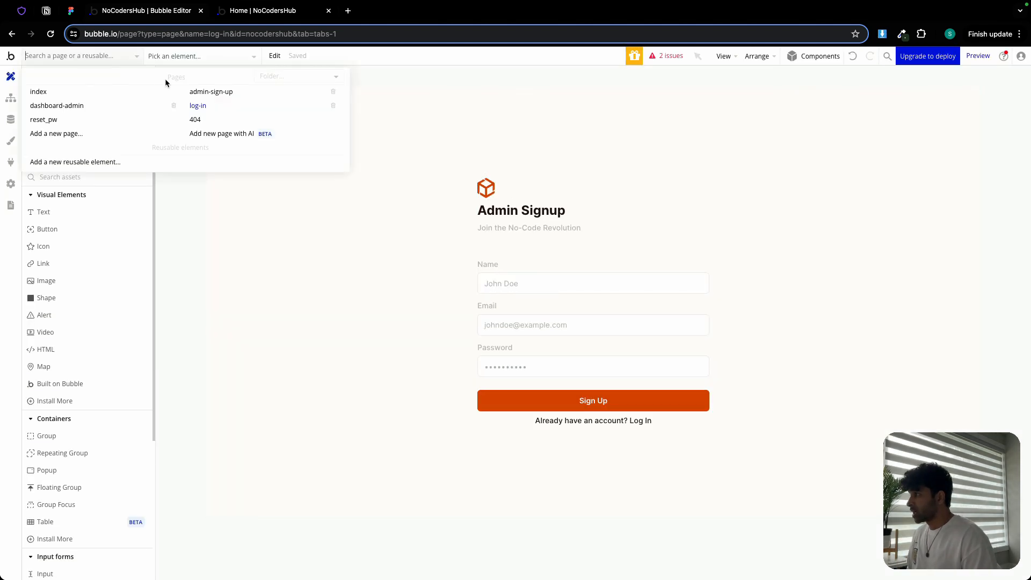
{"action": "left_click", "coordinate": [210, 92]}
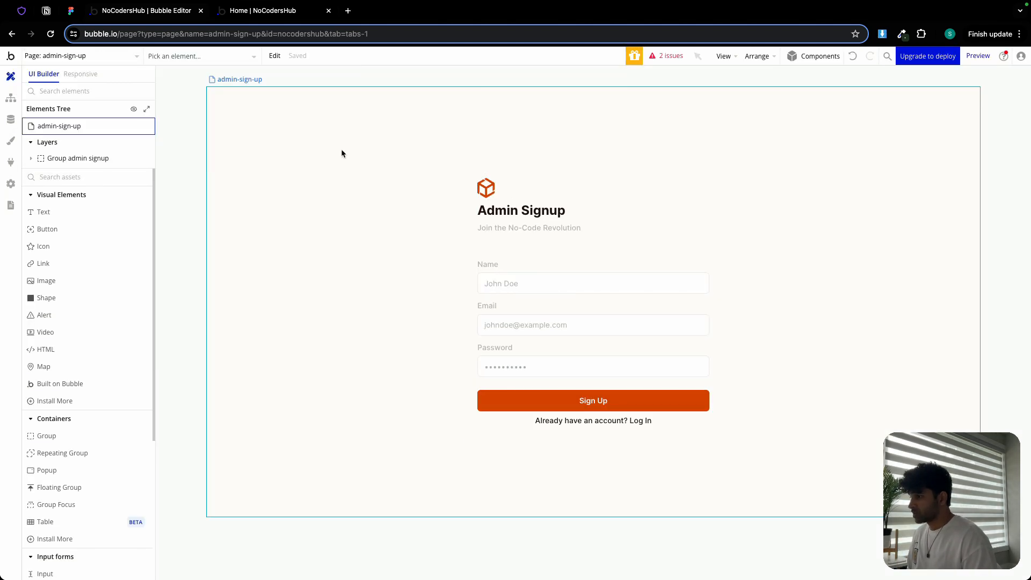
{"action": "left_click", "coordinate": [589, 421]}
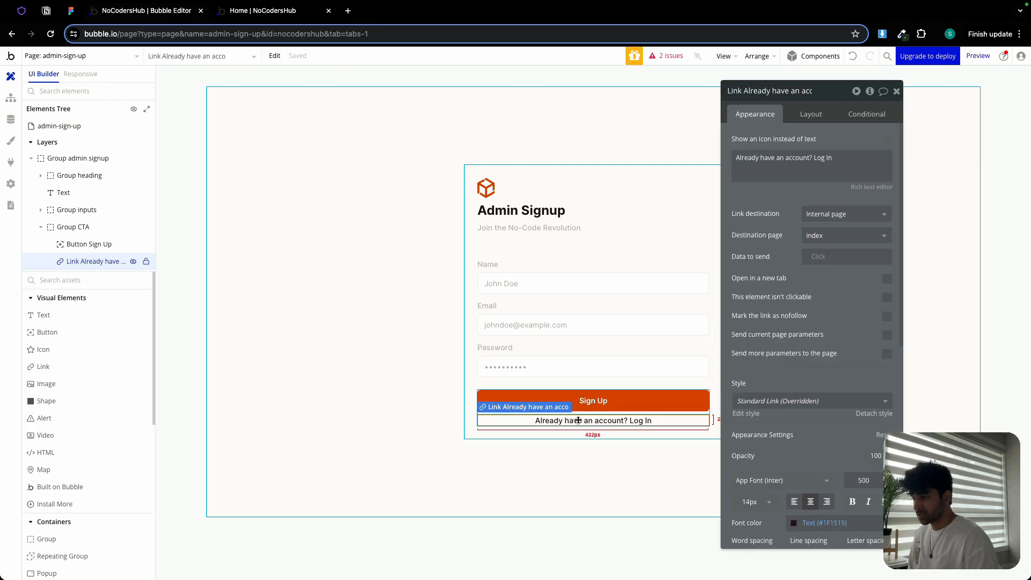
{"action": "left_click", "coordinate": [836, 234]}
{"action": "left_click", "coordinate": [834, 316]}
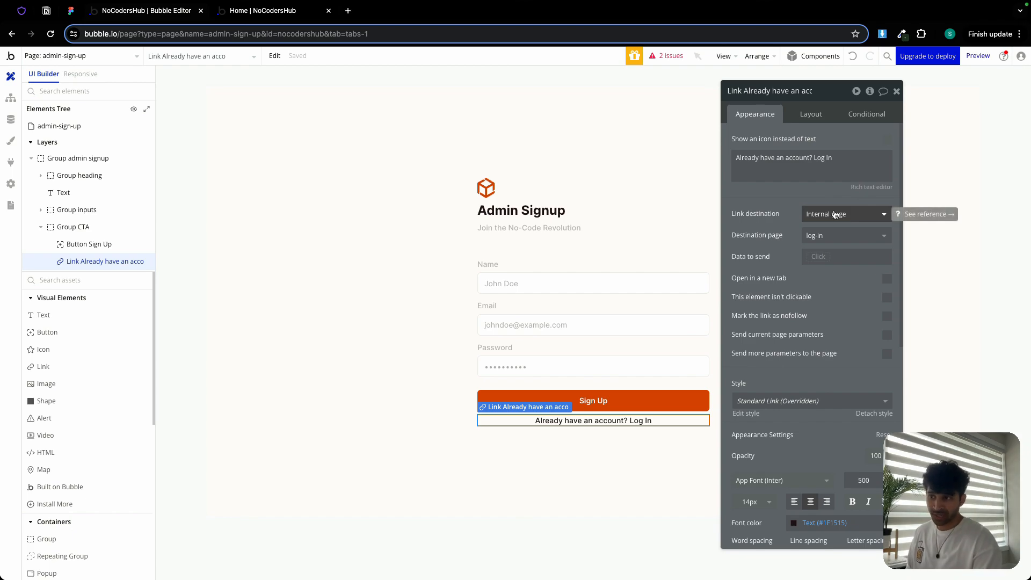
{"action": "left_click", "coordinate": [834, 210]}
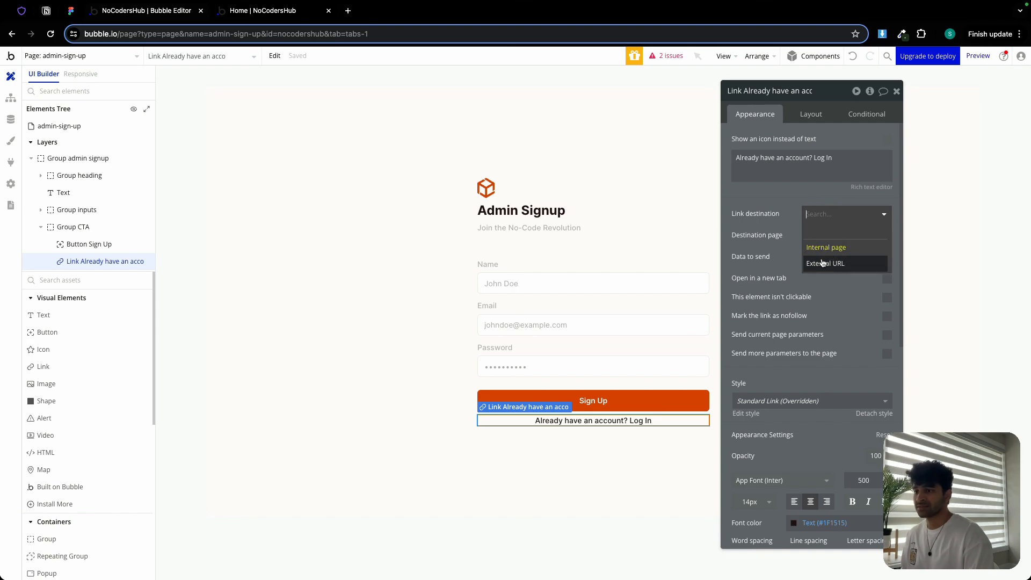
{"action": "left_click", "coordinate": [812, 247]}
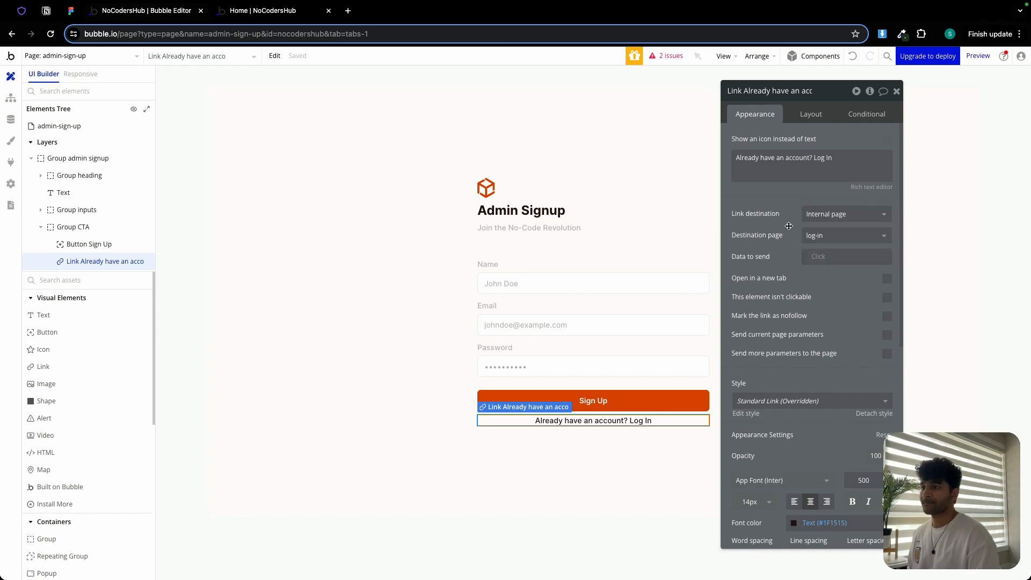
{"action": "left_click", "coordinate": [407, 357]}
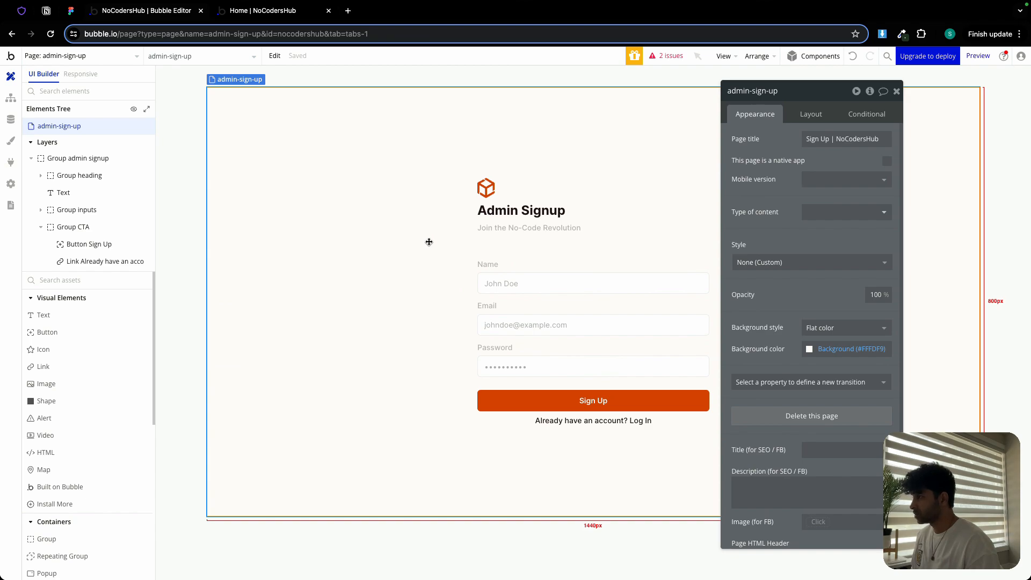
- Create a new page named member-sign-up, cloned from admin-sign-up
{"action": "left_click", "coordinate": [116, 62]}
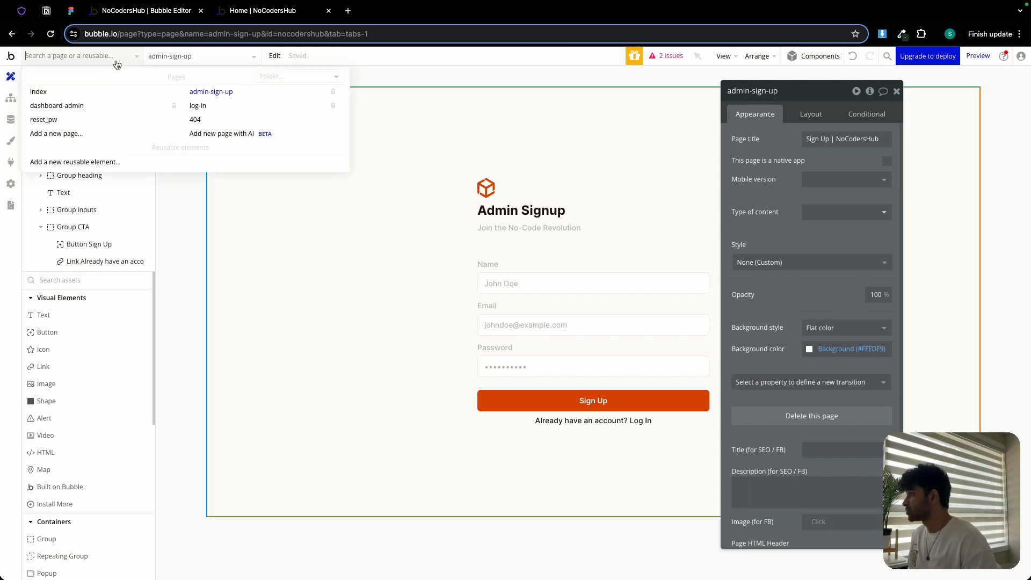
{"action": "left_click", "coordinate": [86, 135]}
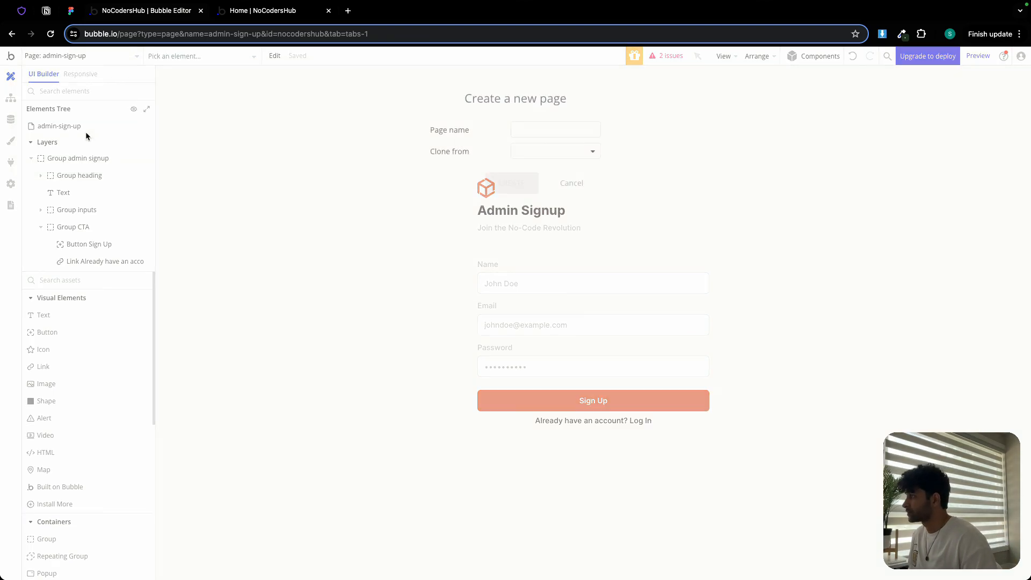
{"action": "left_click", "coordinate": [544, 129]}
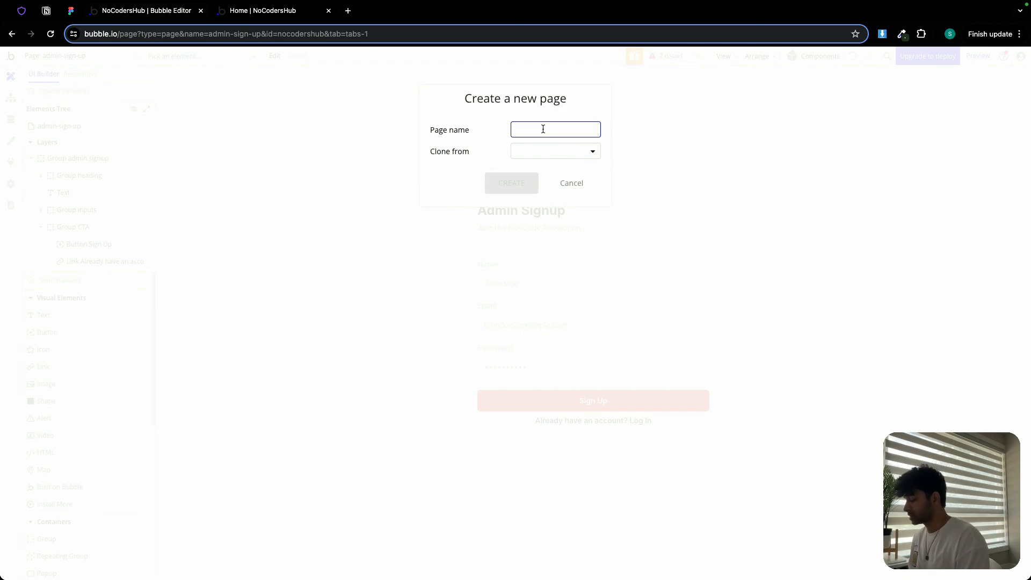
{"action": "type", "text": "member-sign-up"}
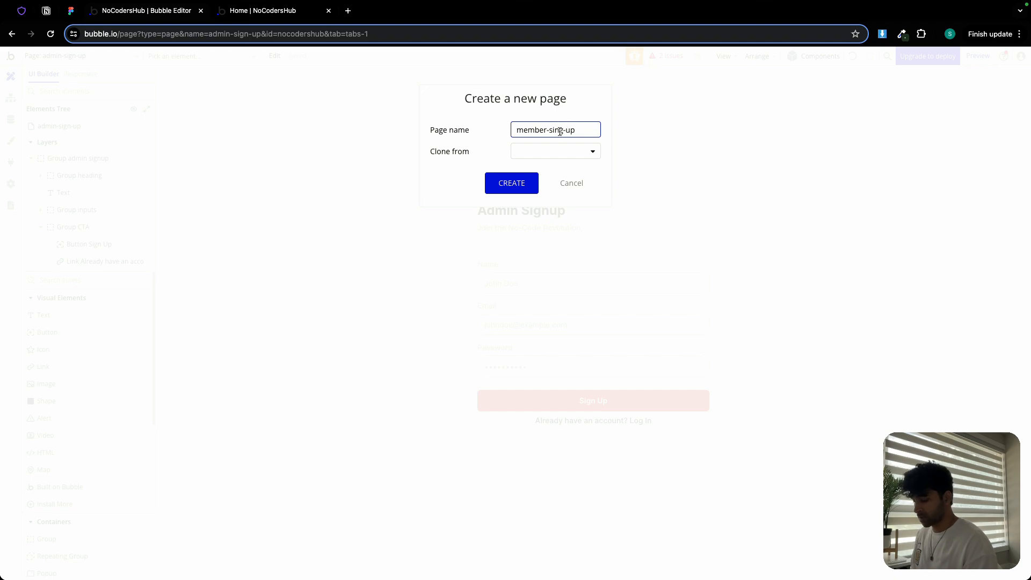
{"action": "key", "text": "BackSpace"}
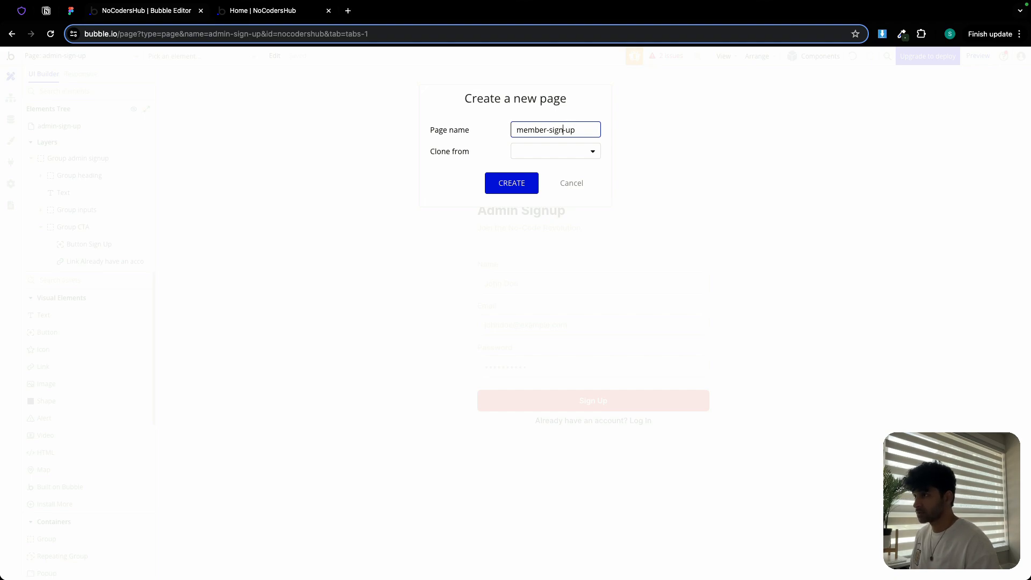
{"action": "left_click", "coordinate": [571, 154]}
{"action": "left_click", "coordinate": [557, 202]}
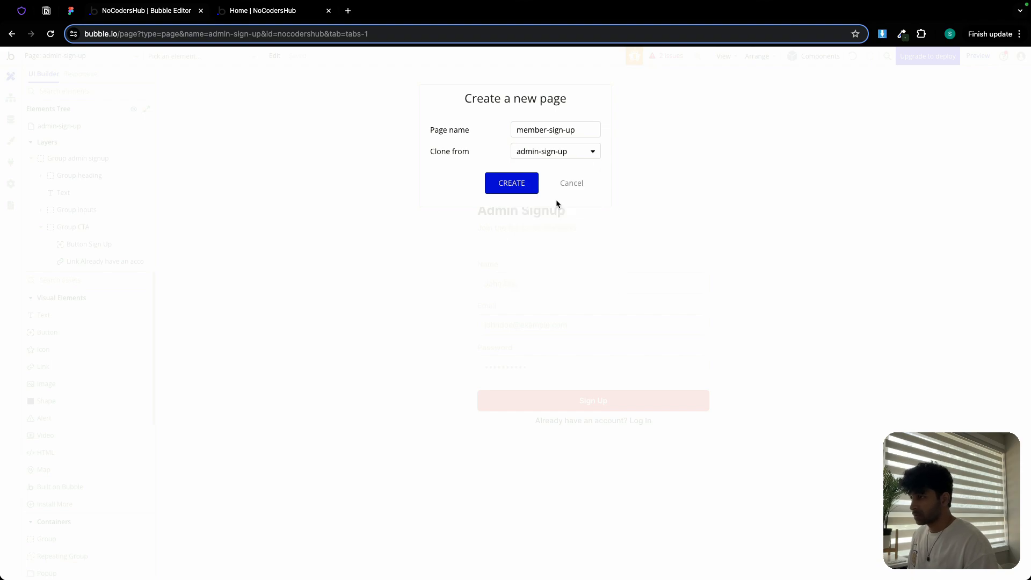
{"action": "left_click", "coordinate": [511, 182]}
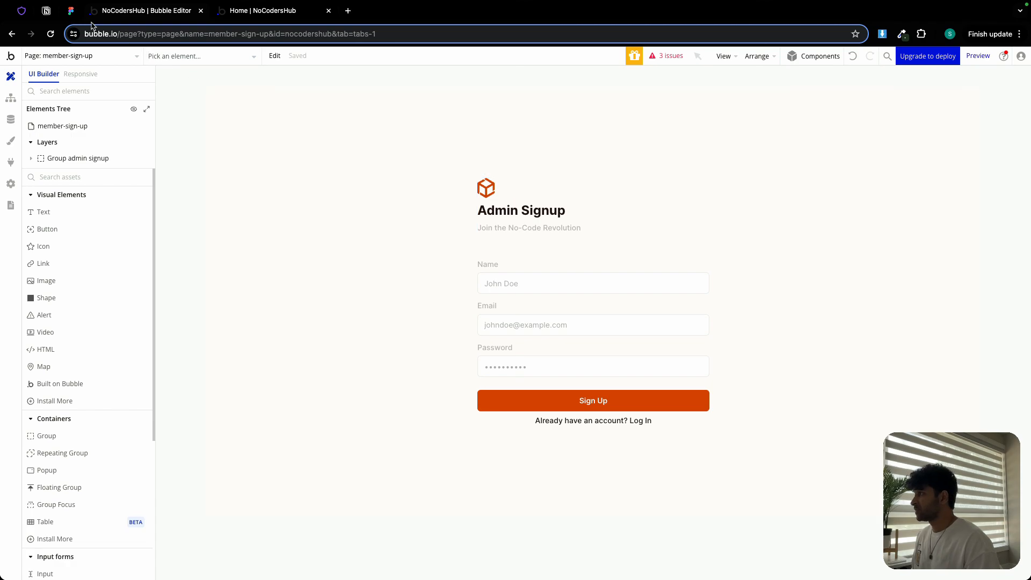
- Switch to the Figma design and select the Sign Up heading in the member sign-up frame
{"action": "left_click", "coordinate": [70, 10]}
{"action": "scroll", "coordinate": [491, 250], "scroll_direction": "down", "scroll_amount": 5}
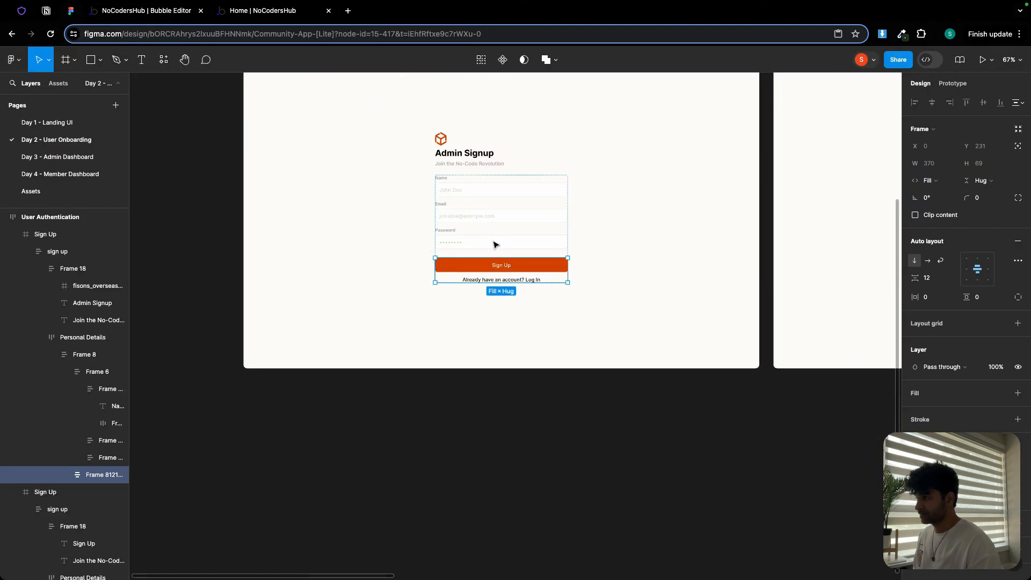
{"action": "left_click_drag", "start_coordinate": [647, 178], "coordinate": [296, 216]}
{"action": "left_click_drag", "start_coordinate": [571, 192], "coordinate": [331, 217]}
{"action": "scroll", "coordinate": [396, 211], "scroll_direction": "up", "scroll_amount": 4}
{"action": "left_click", "coordinate": [395, 209]}
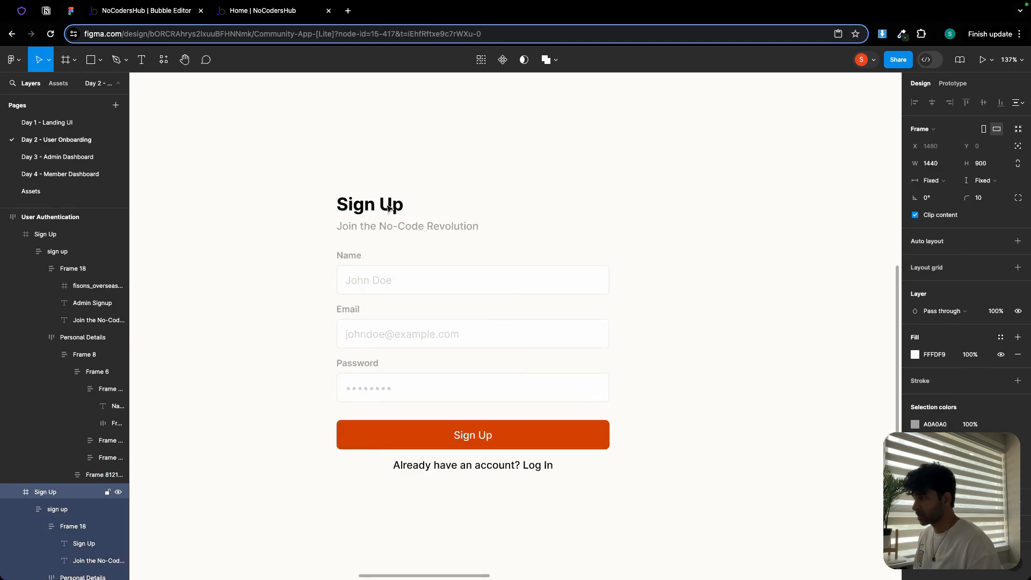
{"action": "double_click", "coordinate": [391, 208]}
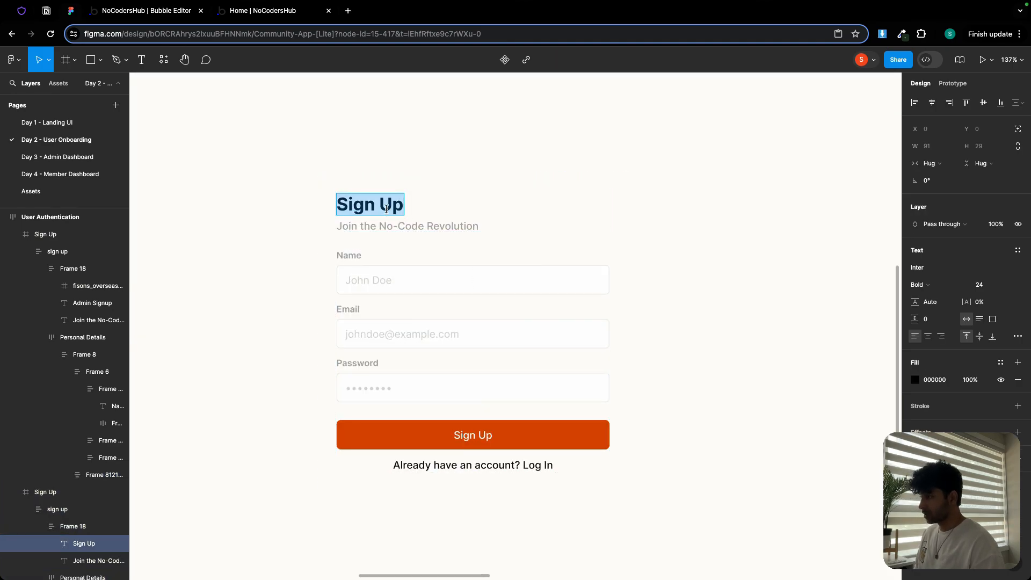
- On member-sign-up, delete the logo image from the heading group
{"action": "left_click", "coordinate": [148, 11]}
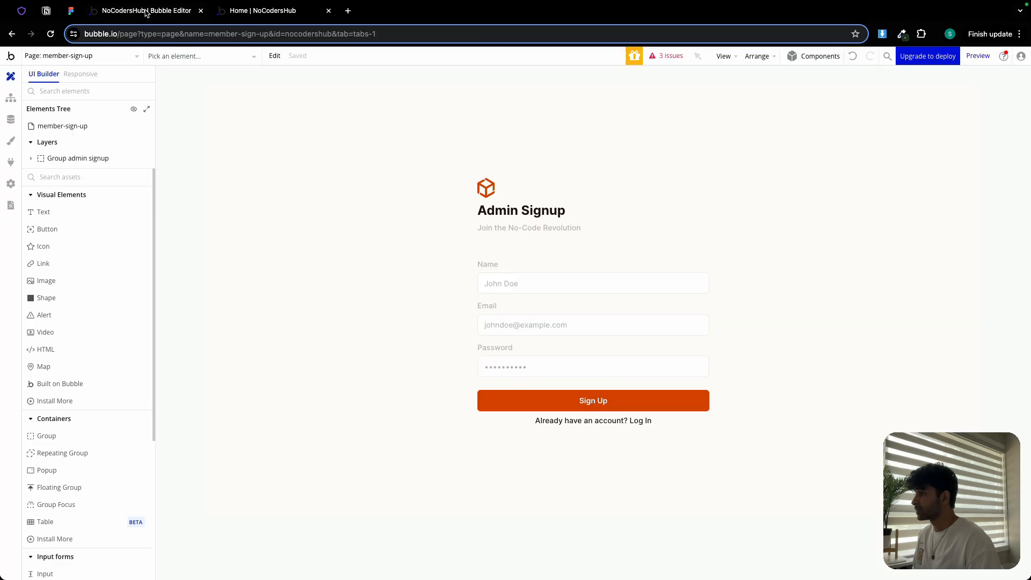
{"action": "double_click", "coordinate": [492, 191]}
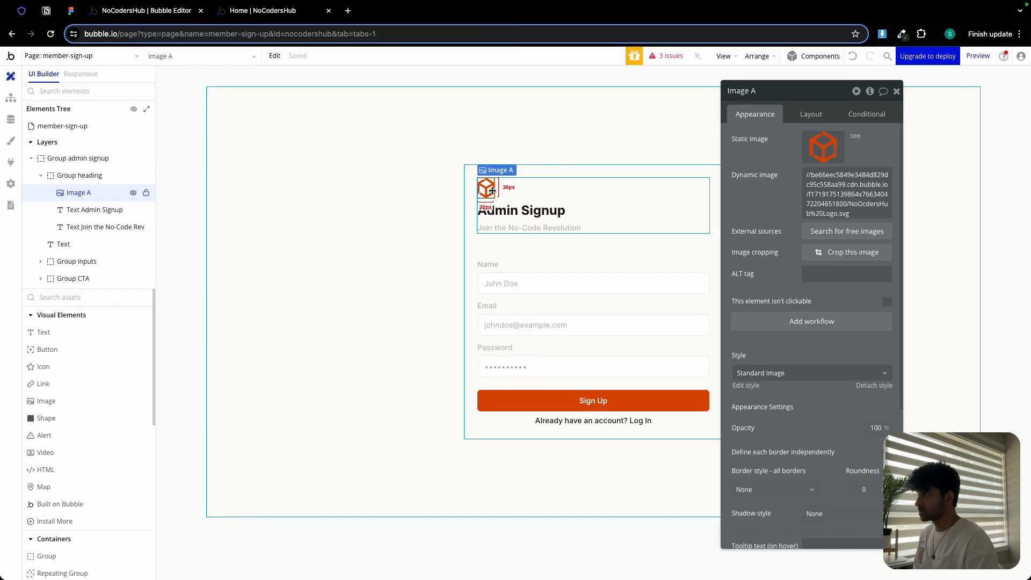
{"action": "key", "text": "Delete"}
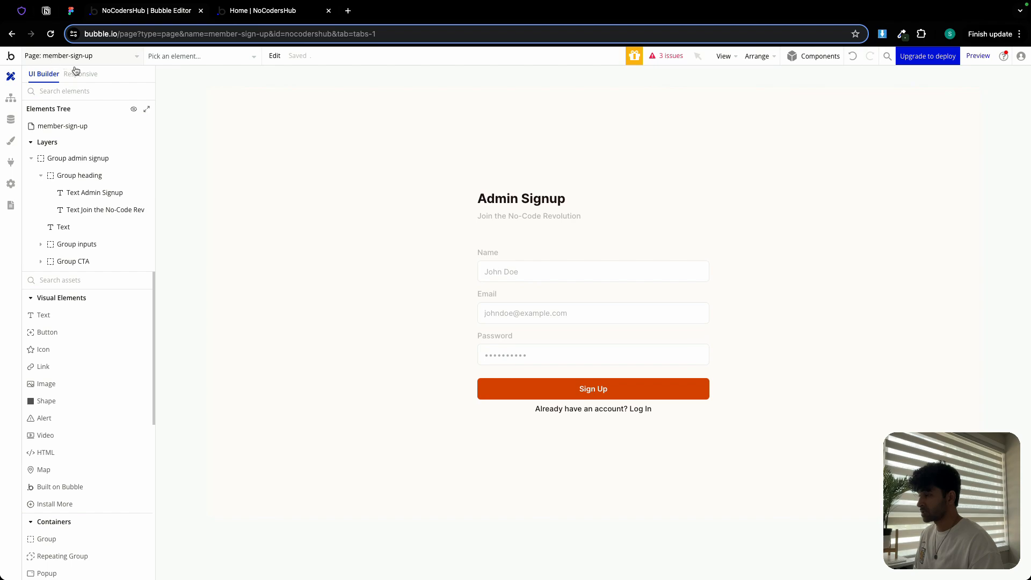
- Change the member-sign-up heading text to Sign Up
{"action": "double_click", "coordinate": [546, 208]}
{"action": "triple_click", "coordinate": [804, 158]}
{"action": "type", "text": "Sign Up"}
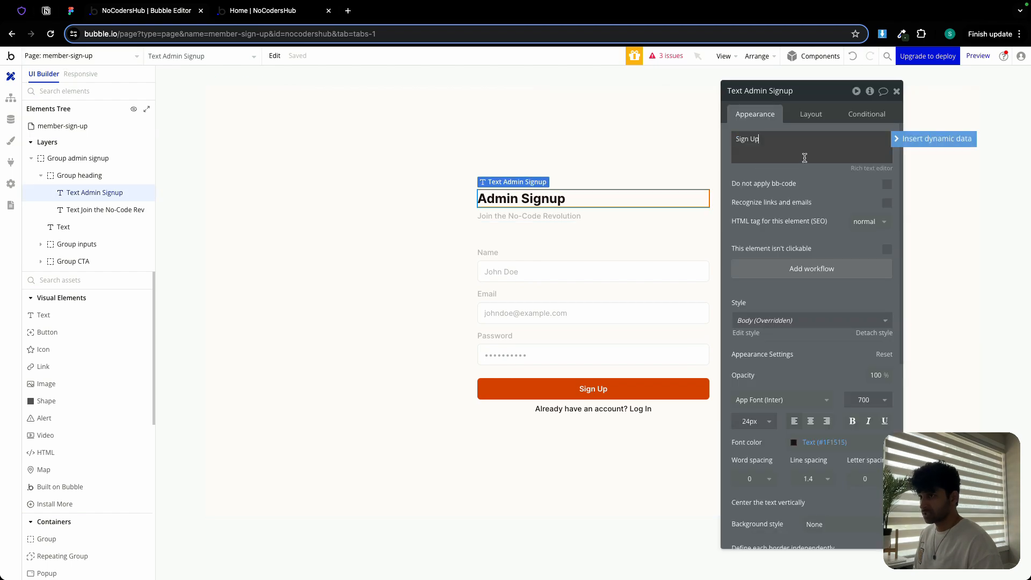
{"action": "left_click", "coordinate": [781, 173]}
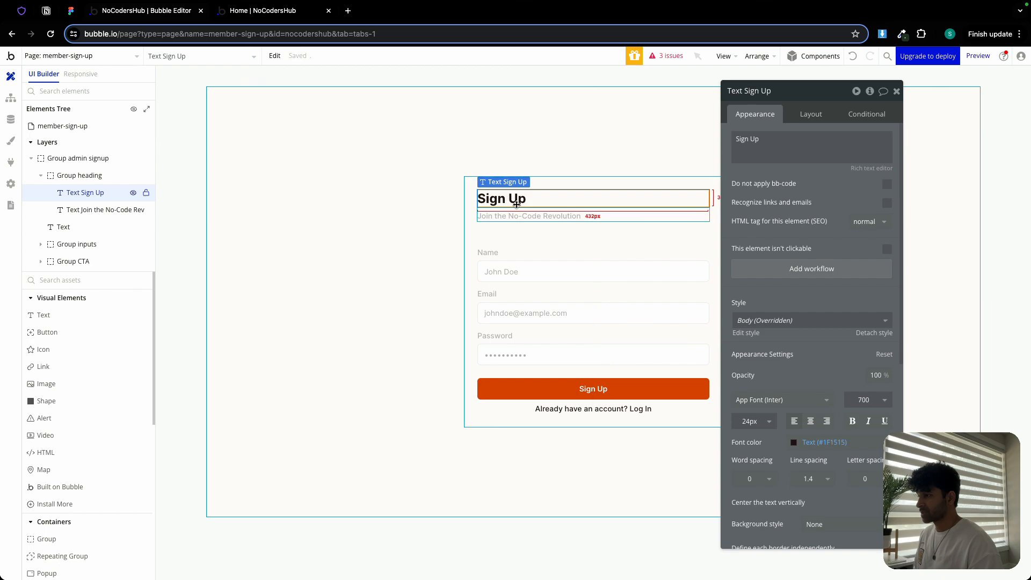
- In the Sign Up button's workflow, set the Sign the user up action's user_role to Member
{"action": "left_click", "coordinate": [72, 12]}
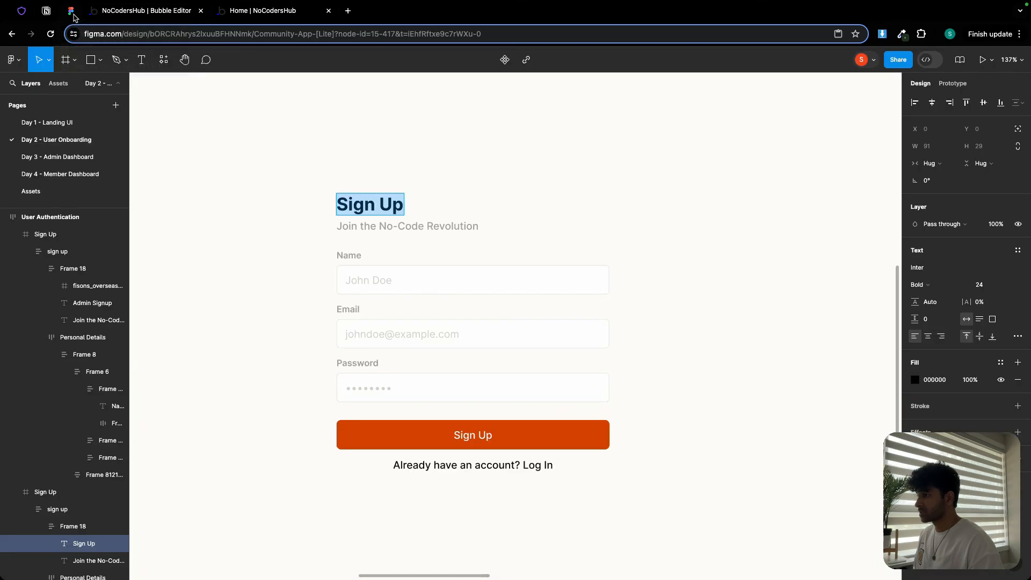
{"action": "left_click", "coordinate": [145, 16]}
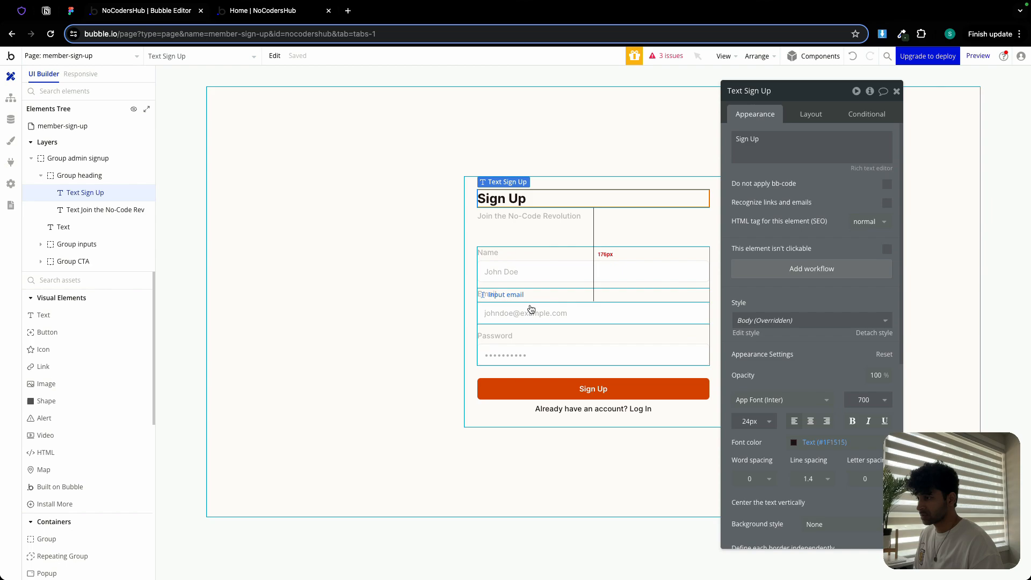
{"action": "left_click", "coordinate": [561, 409]}
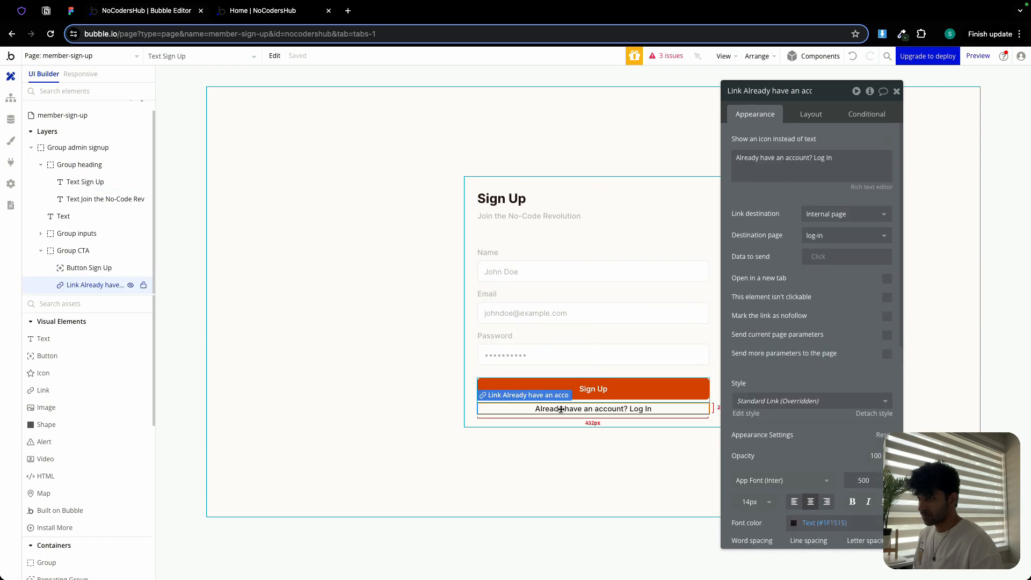
{"action": "left_click", "coordinate": [564, 393]}
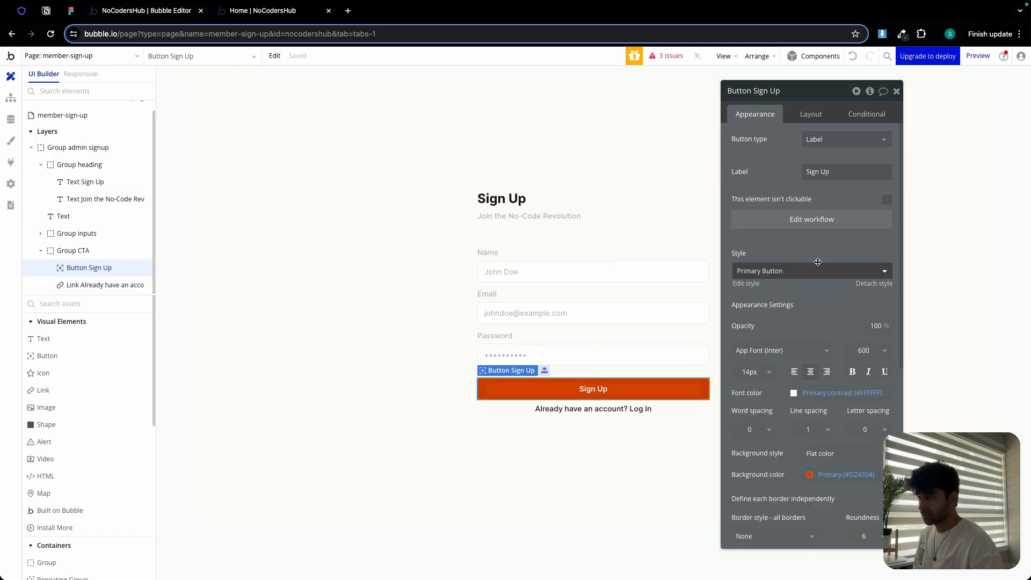
{"action": "left_click", "coordinate": [827, 222]}
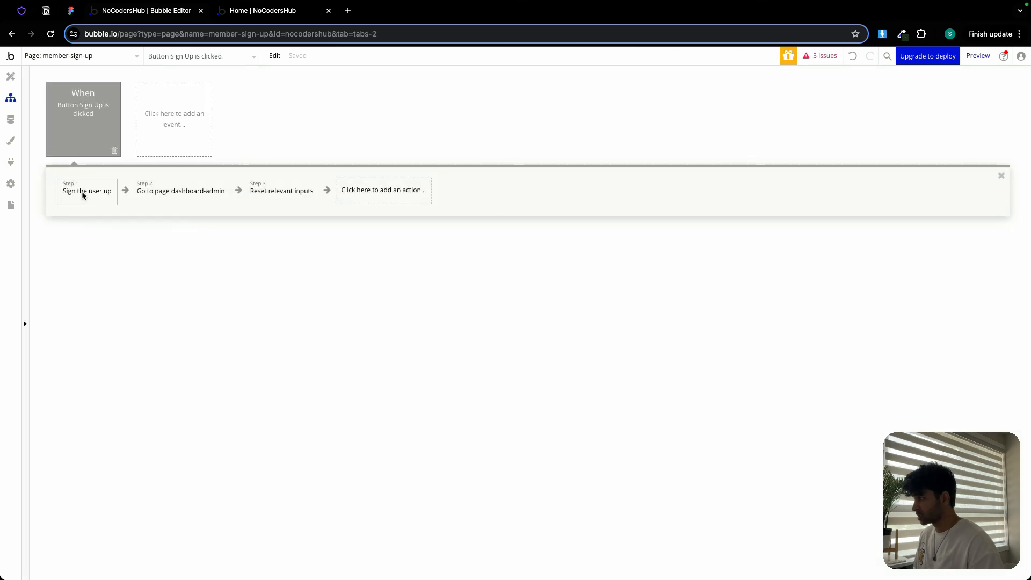
{"action": "left_click", "coordinate": [83, 193]}
{"action": "left_click", "coordinate": [793, 248]}
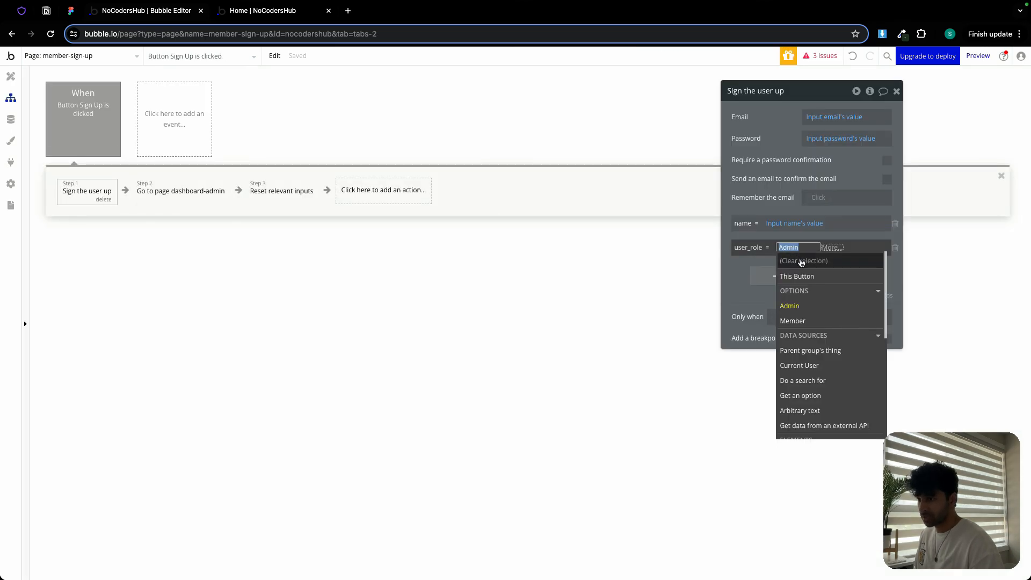
{"action": "left_click", "coordinate": [801, 321]}
{"action": "left_click", "coordinate": [784, 182]}
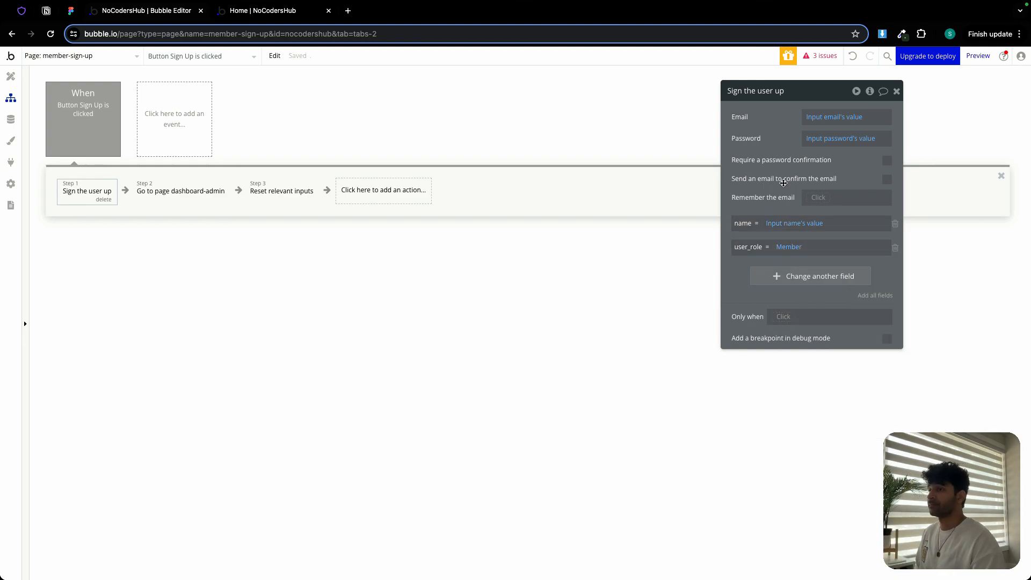
- From the Go to page action's destination list, create a new blank page named feed
{"action": "left_click", "coordinate": [180, 198]}
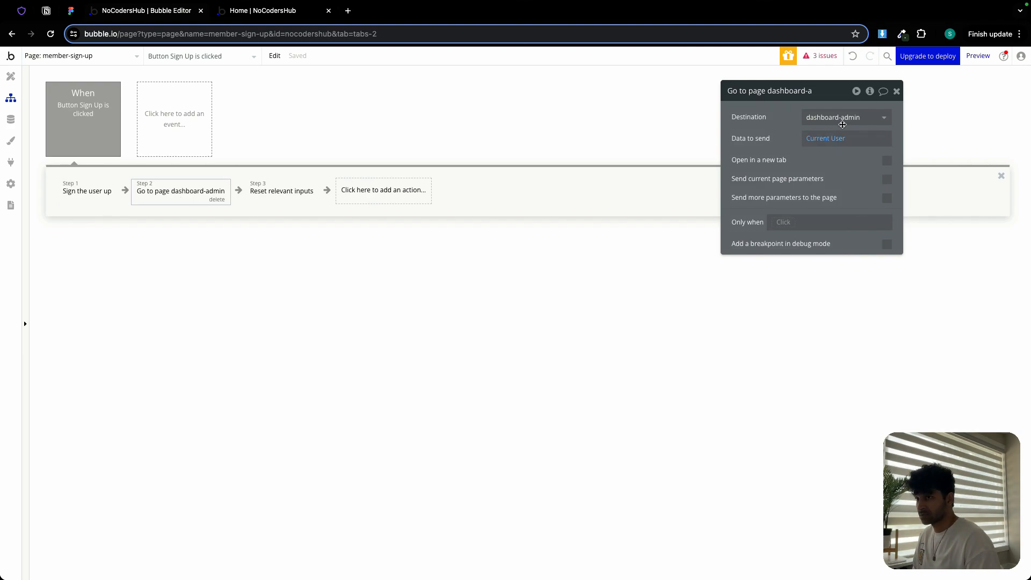
{"action": "left_click", "coordinate": [851, 117]}
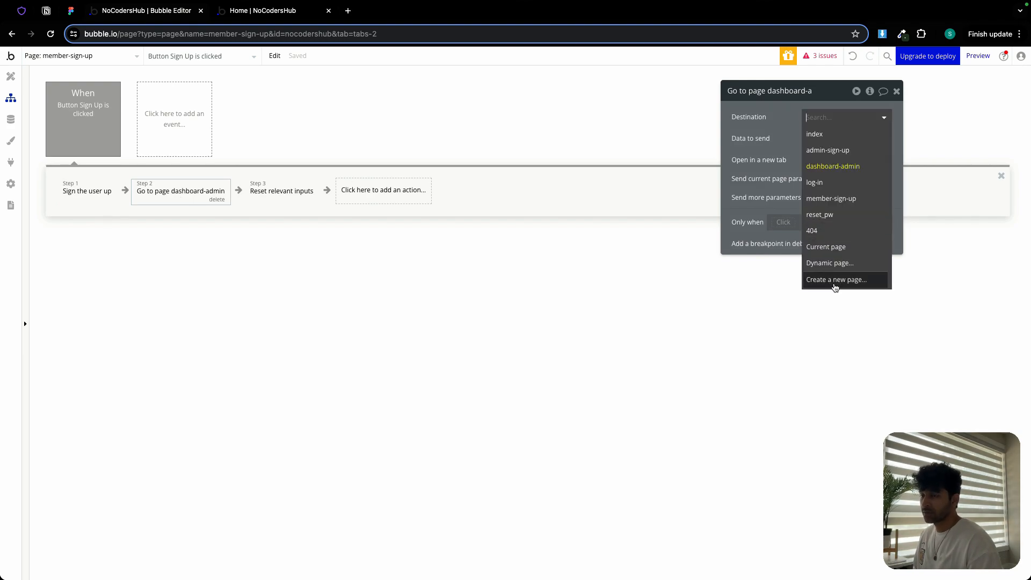
{"action": "left_click", "coordinate": [835, 281]}
{"action": "left_click", "coordinate": [535, 133]}
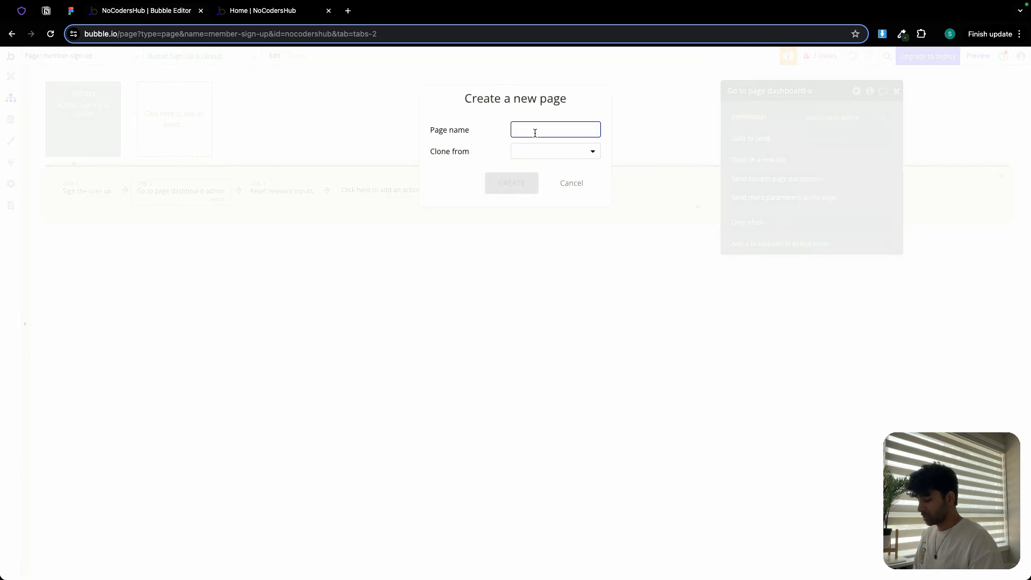
{"action": "type", "text": "feed"}
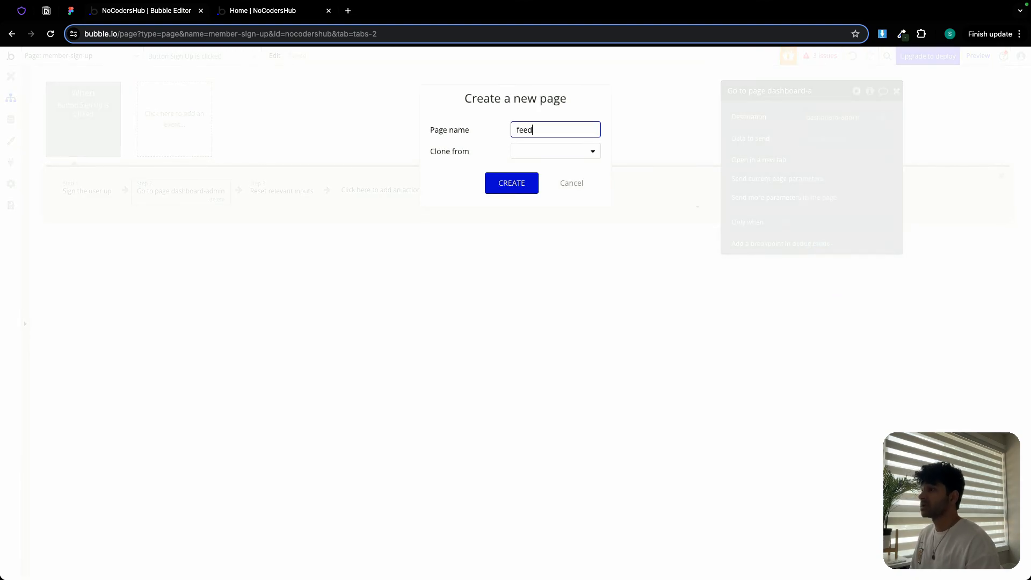
{"action": "left_click", "coordinate": [530, 176]}
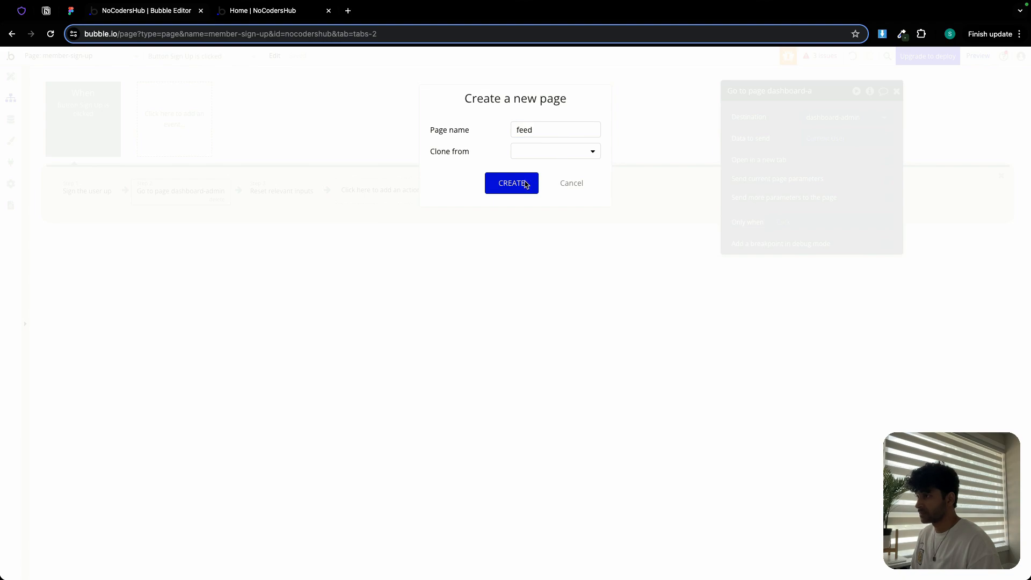
- Set the Go to page action's destination to feed, keeping Current User as data to send
{"action": "left_click", "coordinate": [847, 117]}
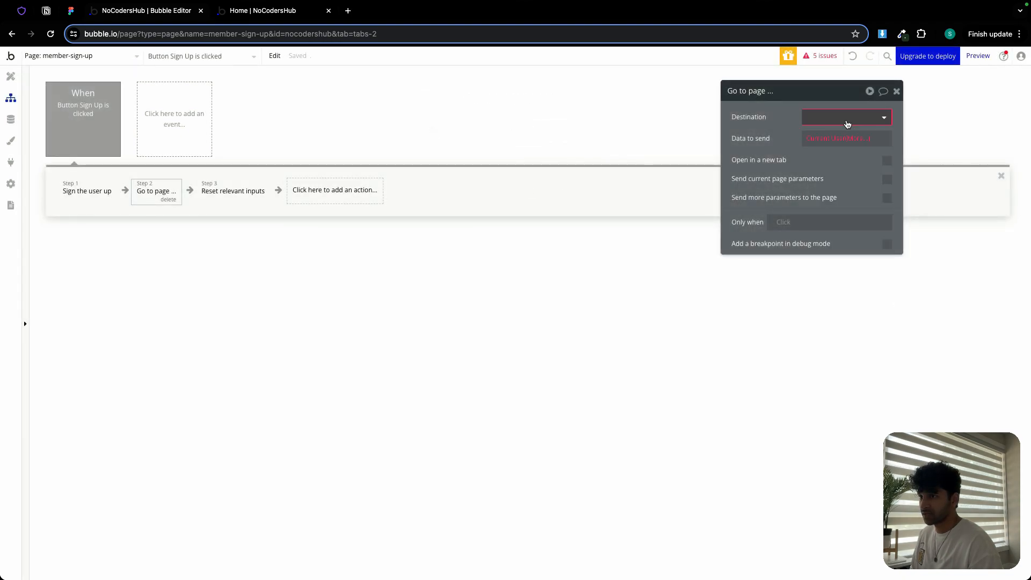
{"action": "left_click", "coordinate": [827, 150]}
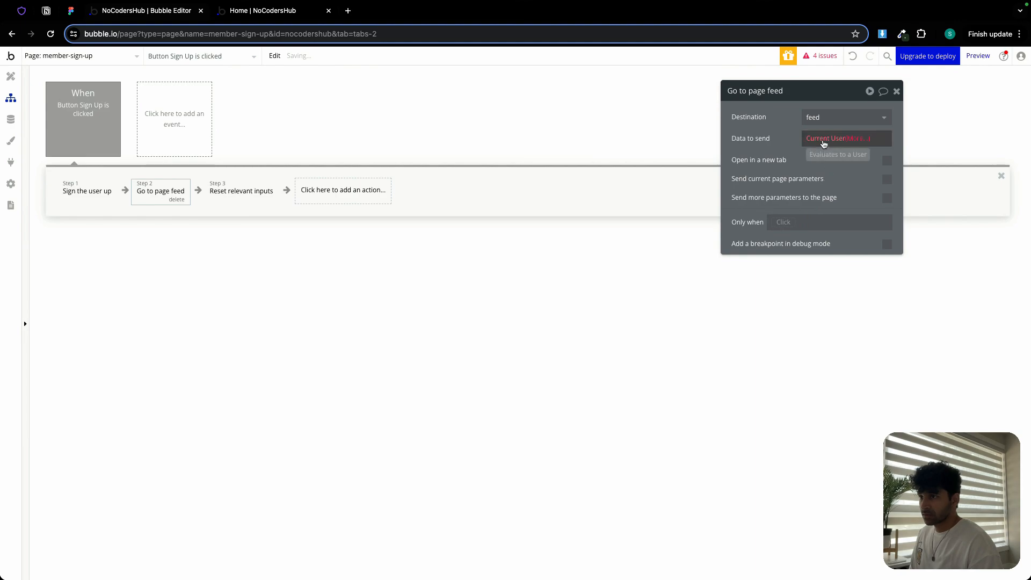
{"action": "left_click", "coordinate": [830, 140]}
{"action": "left_click", "coordinate": [655, 163]}
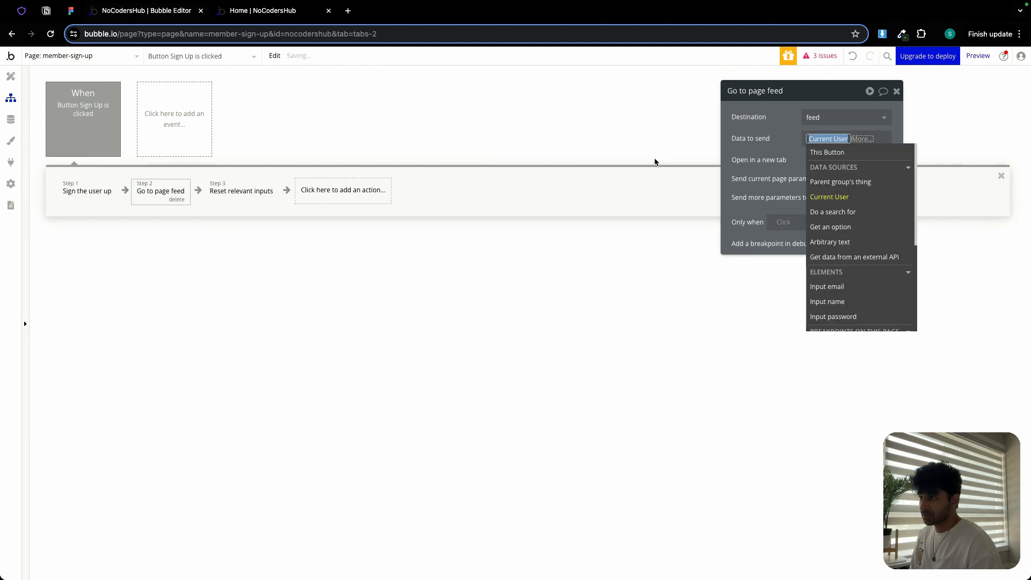
{"action": "left_click", "coordinate": [772, 145]}
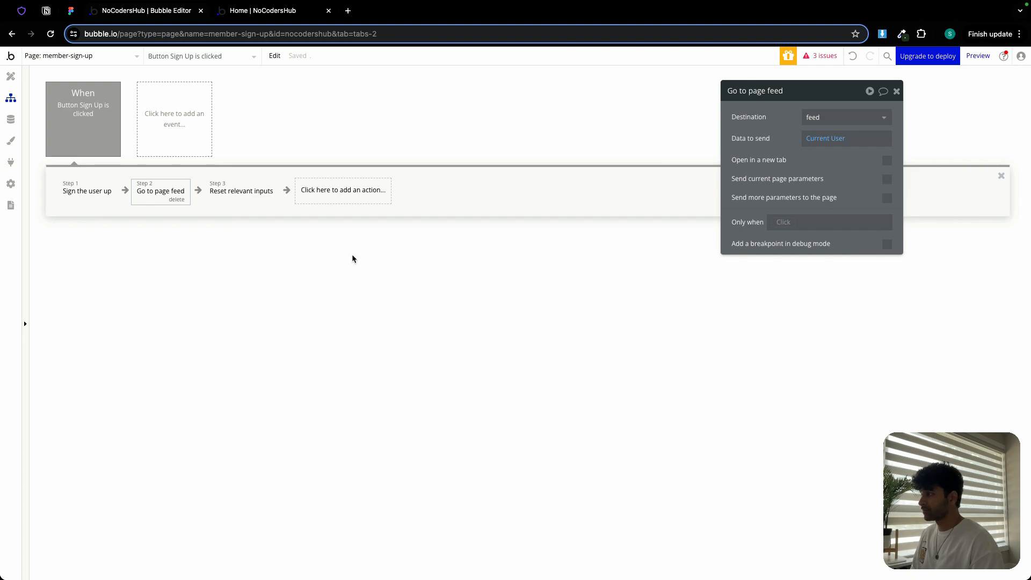
- Replace the third workflow action with a new Reset inputs action
{"action": "left_click", "coordinate": [239, 196]}
{"action": "left_click", "coordinate": [259, 200]}
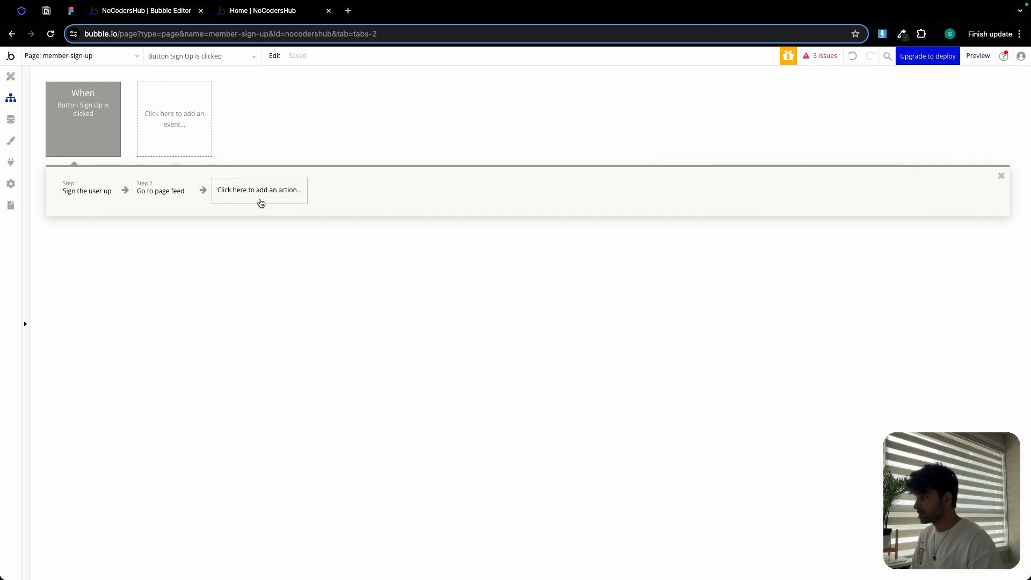
{"action": "left_click", "coordinate": [261, 203]}
{"action": "mouse_move", "coordinate": [267, 336]}
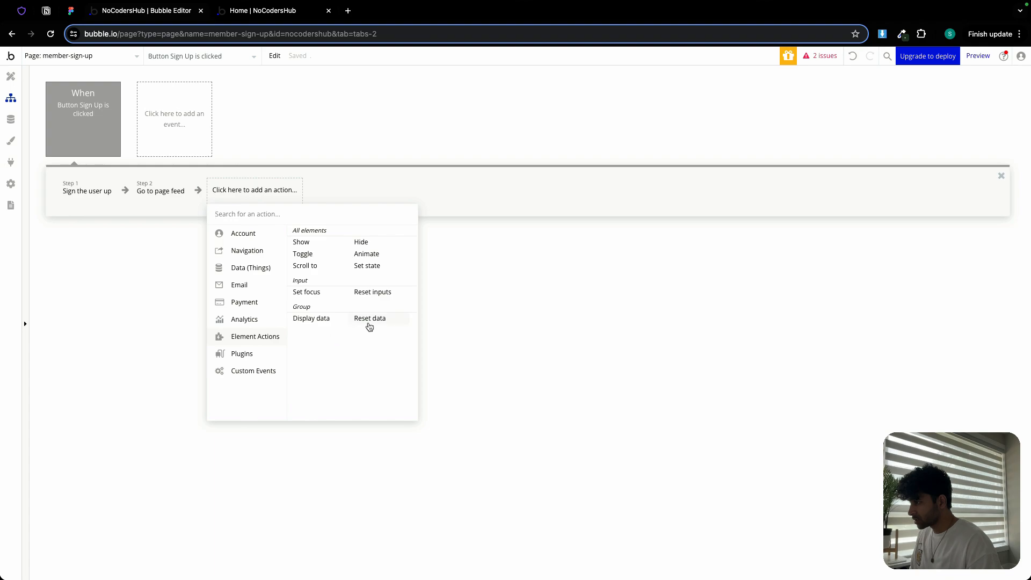
{"action": "left_click", "coordinate": [375, 293]}
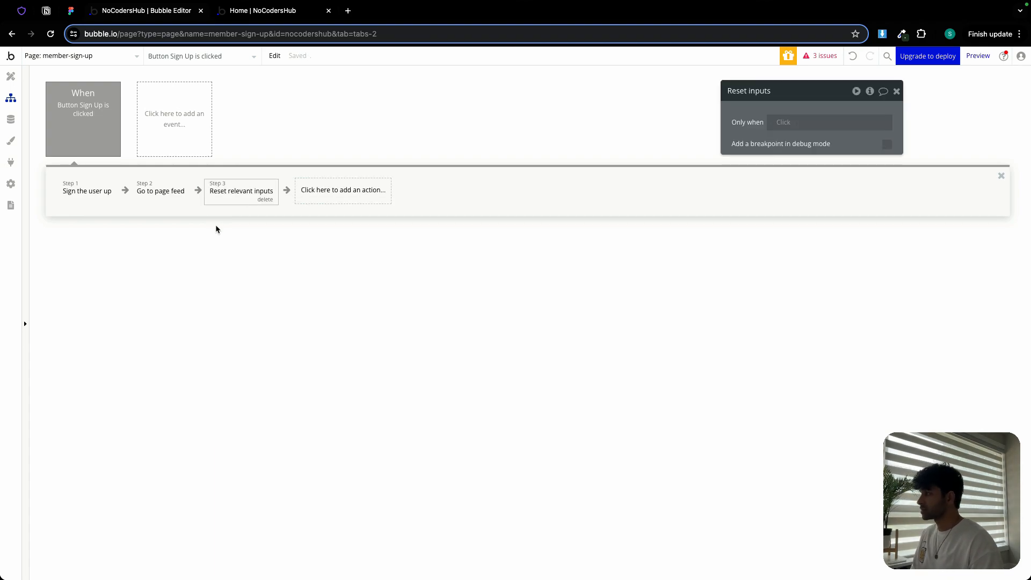
- Open the log-in page in the design editor
{"action": "left_click", "coordinate": [11, 77]}
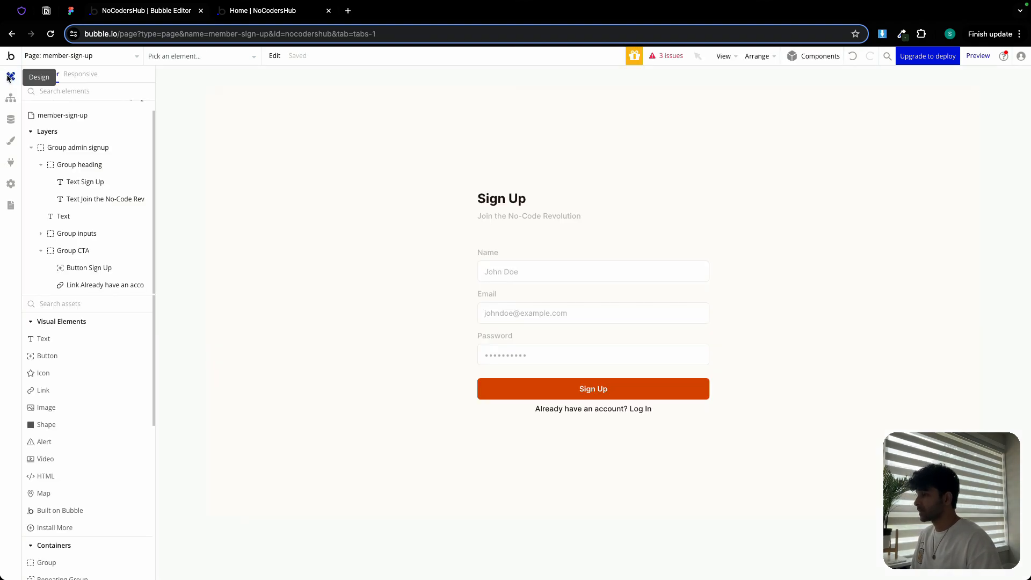
{"action": "left_click", "coordinate": [435, 263]}
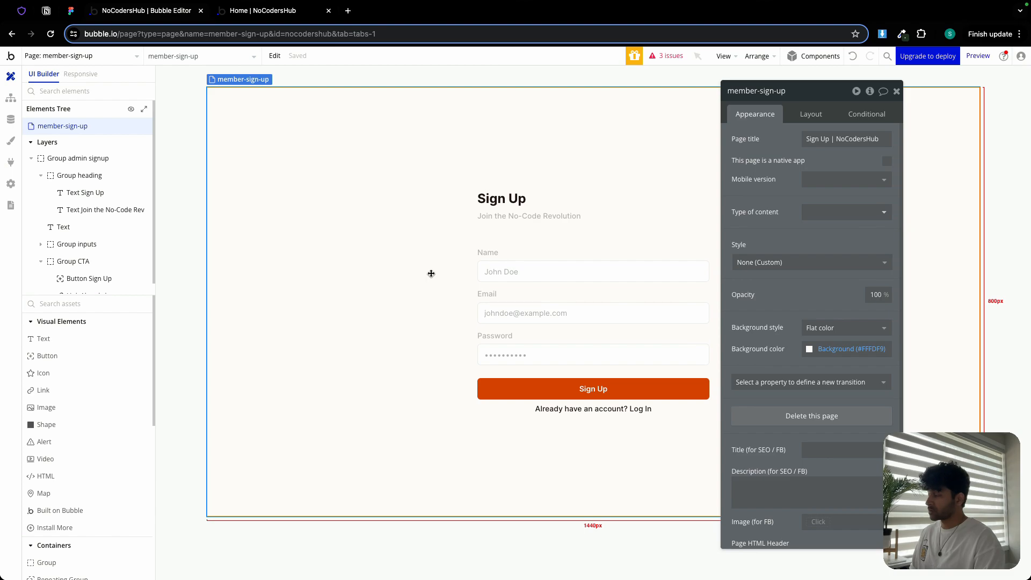
{"action": "left_click", "coordinate": [55, 55]}
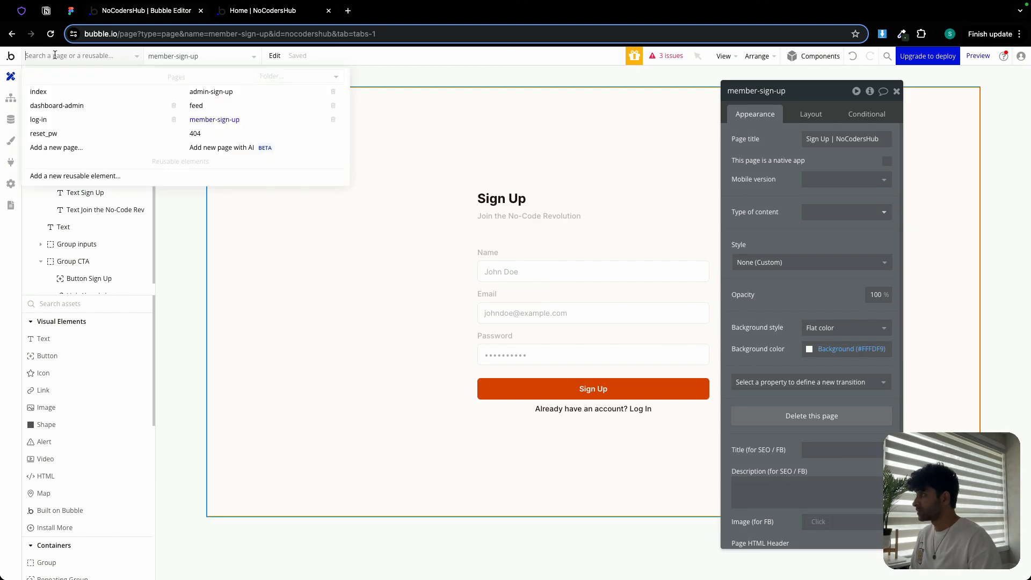
{"action": "left_click", "coordinate": [57, 118]}
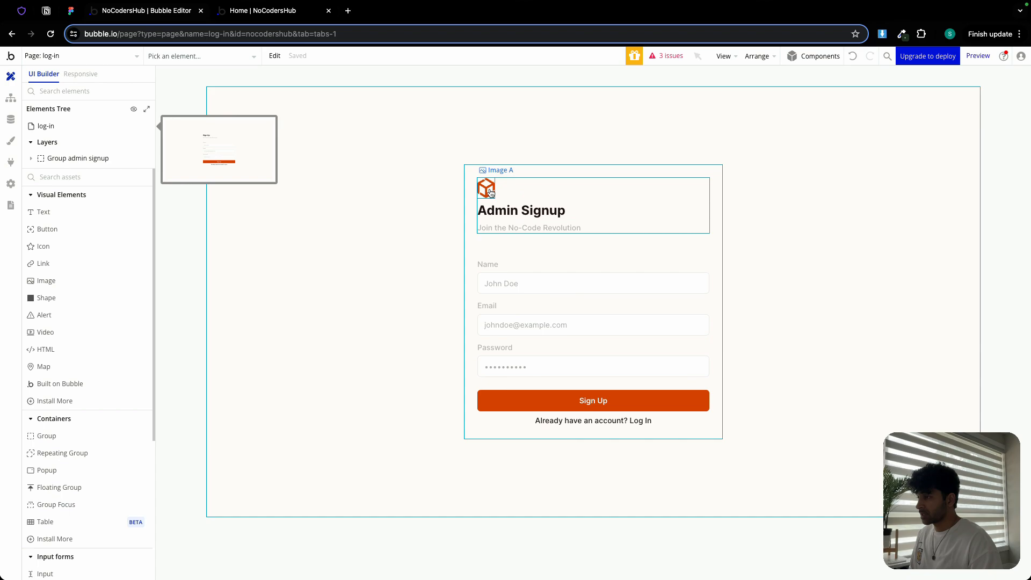
- Switch to the Figma design and select the Log In heading in the log-in frame
{"action": "left_click", "coordinate": [72, 12]}
{"action": "scroll", "coordinate": [519, 216], "scroll_direction": "down", "scroll_amount": 5}
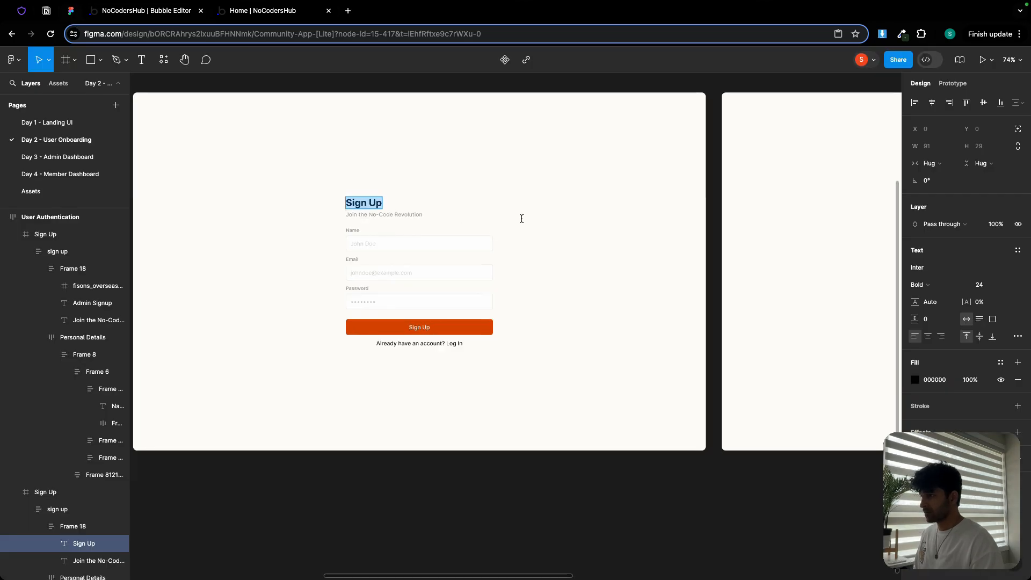
{"action": "scroll", "coordinate": [594, 214], "scroll_direction": "right", "scroll_amount": 10}
{"action": "scroll", "coordinate": [440, 226], "scroll_direction": "up", "scroll_amount": 5}
{"action": "left_click", "coordinate": [379, 219]}
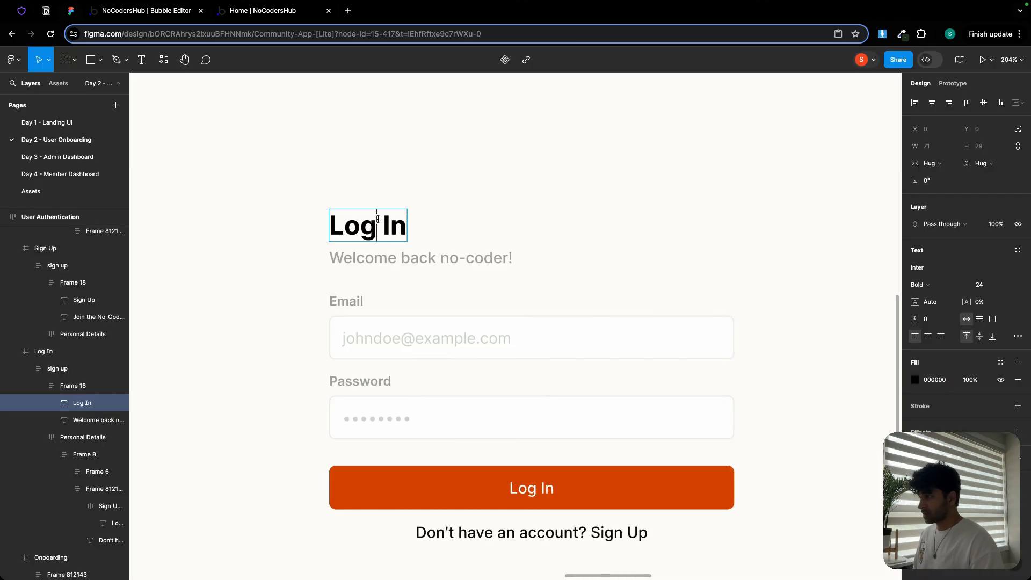
{"action": "double_click", "coordinate": [378, 219]}
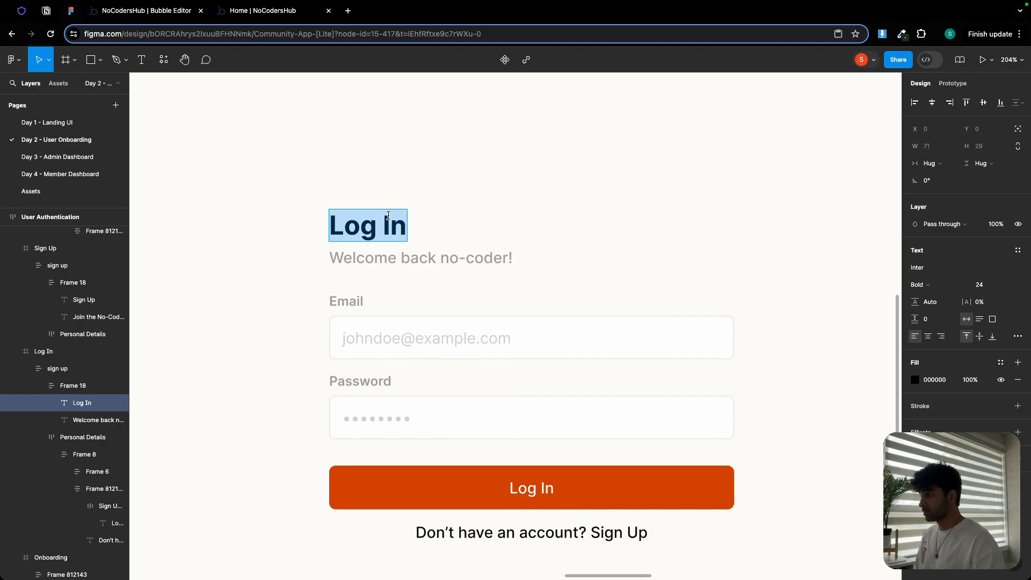
{"action": "left_click", "coordinate": [134, 10]}
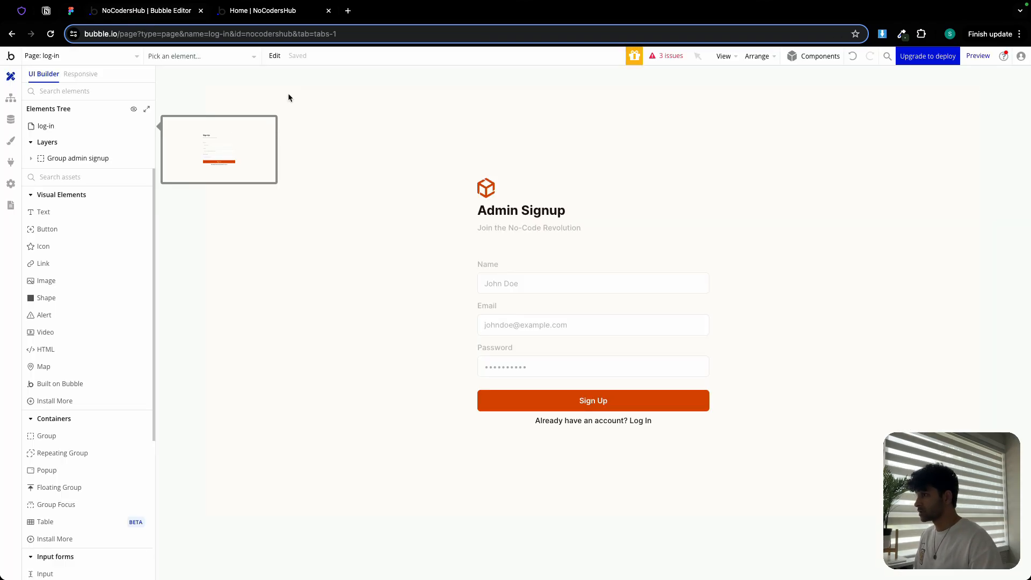
- On the log-in page, delete the logo image from the heading group
{"action": "left_click", "coordinate": [481, 191]}
{"action": "left_click", "coordinate": [486, 187]}
{"action": "key", "text": "Delete"}
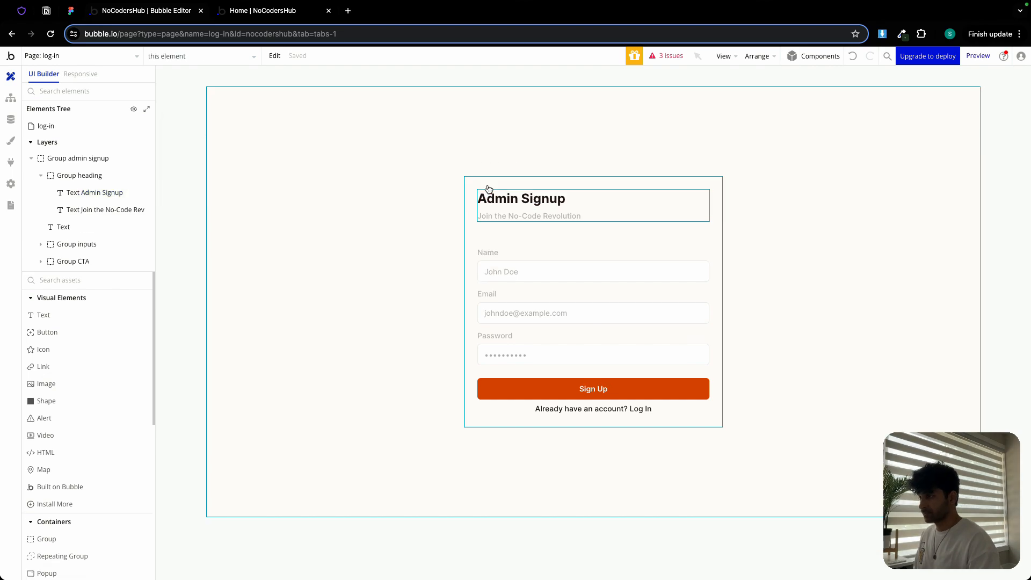
- Change the log-in page heading text to Log In
{"action": "left_click", "coordinate": [490, 200]}
{"action": "triple_click", "coordinate": [807, 141]}
{"action": "type", "text": "Log In"}
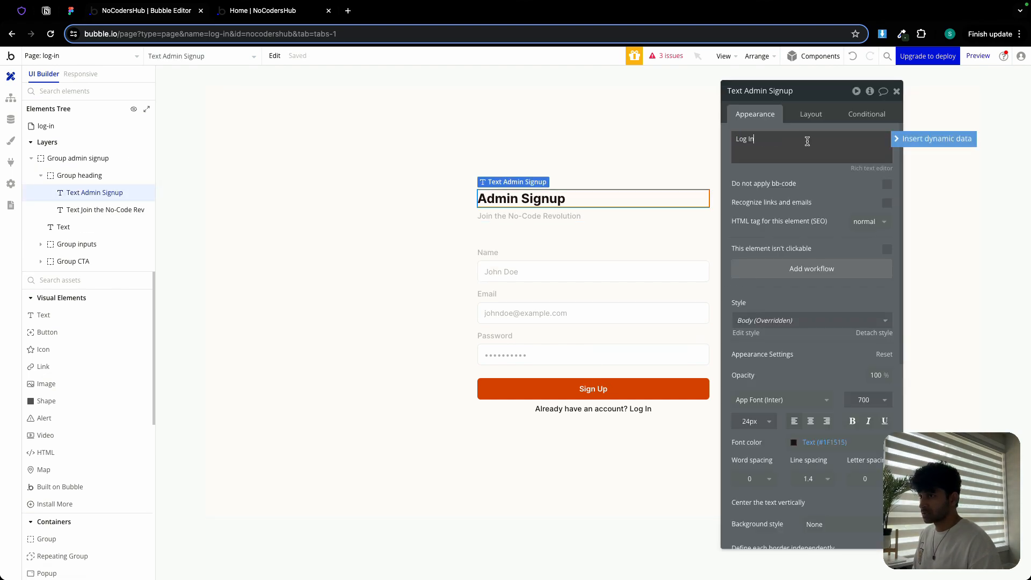
- Copy the Welcome back no-coder! subtitle from the Figma design and paste it as the log-in page's subtitle text
{"action": "left_click", "coordinate": [71, 11]}
{"action": "triple_click", "coordinate": [448, 256]}
{"action": "key", "text": "ctrl+c"}
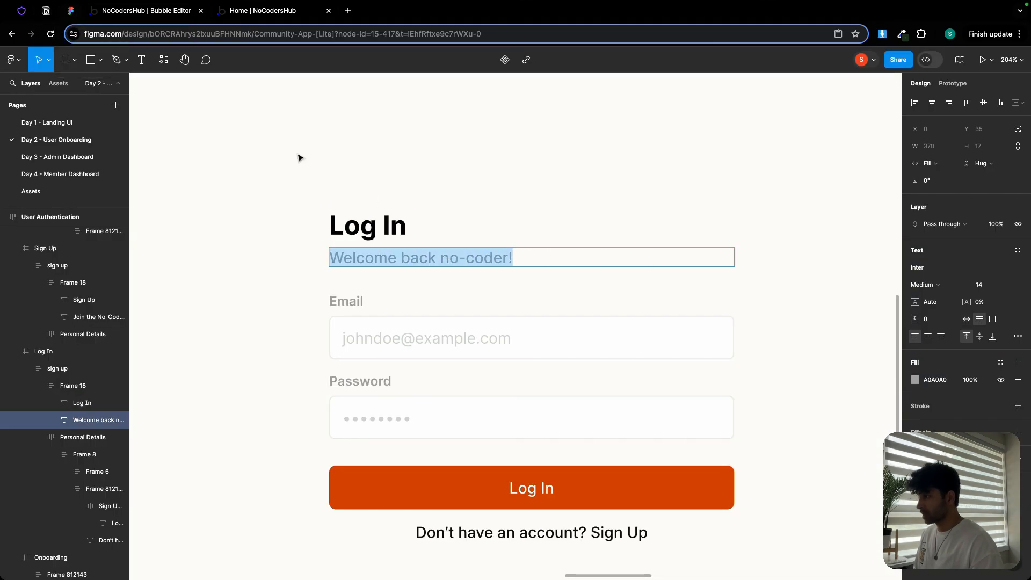
{"action": "left_click", "coordinate": [146, 13]}
{"action": "left_click", "coordinate": [572, 216]}
{"action": "triple_click", "coordinate": [816, 148]}
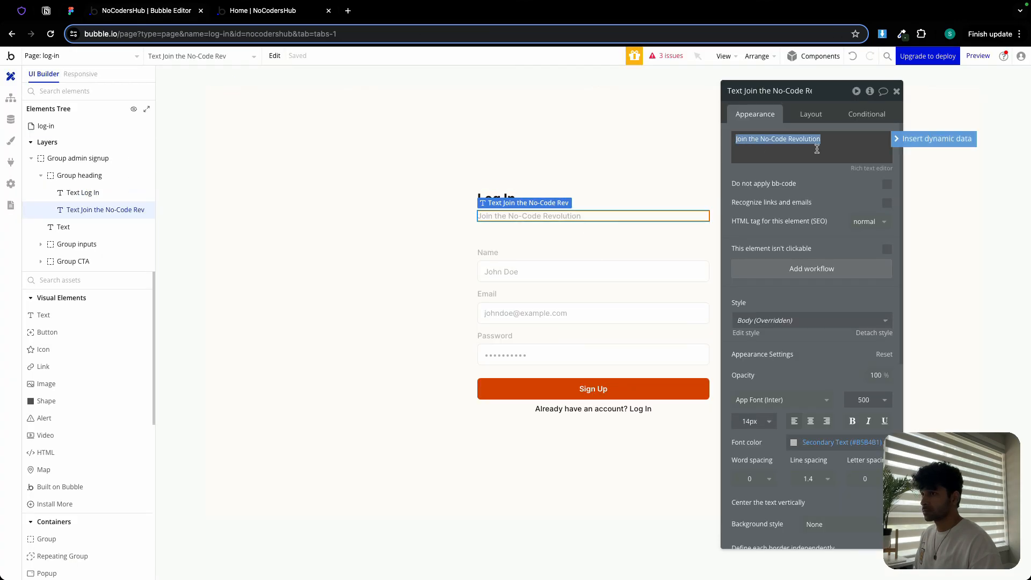
{"action": "key", "text": "ctrl+v"}
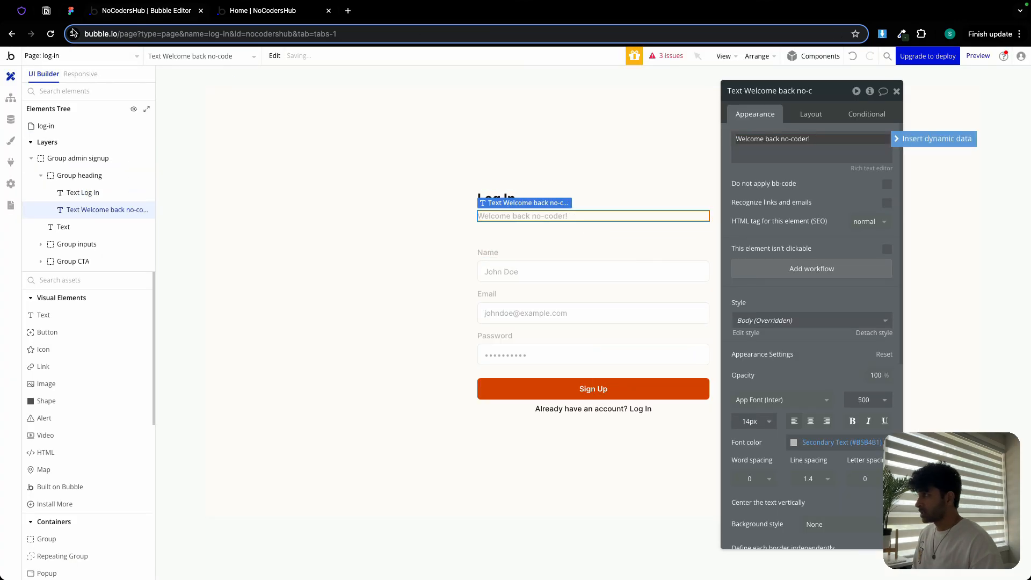
- Delete the Name input group from the log-in form
{"action": "left_click", "coordinate": [71, 11]}
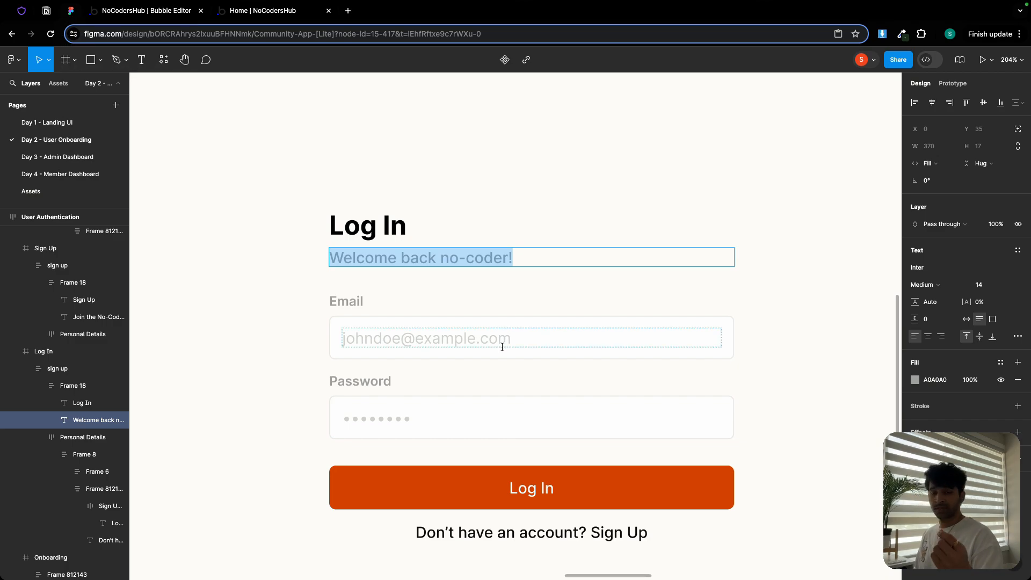
{"action": "left_click", "coordinate": [146, 10]}
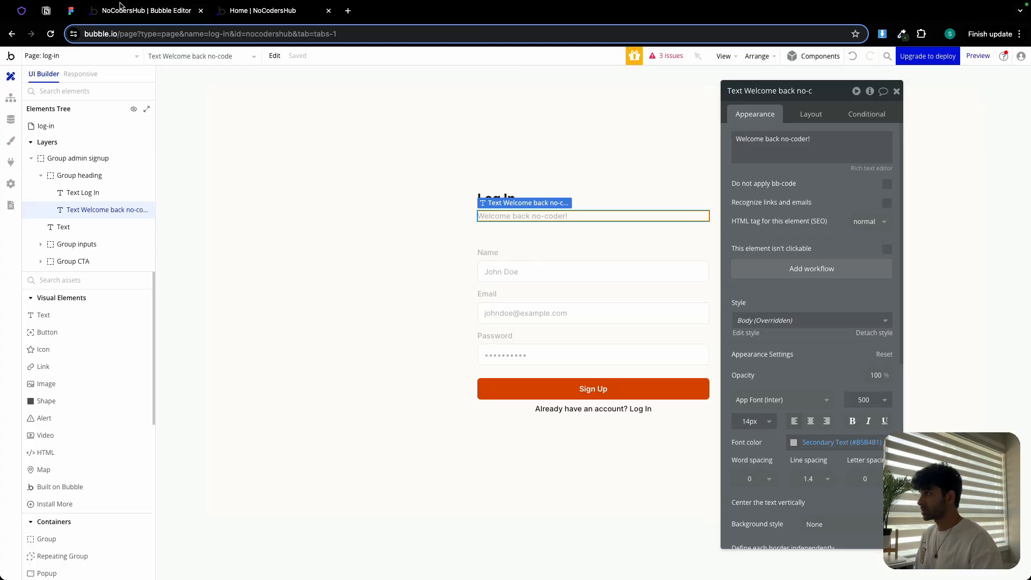
{"action": "left_click", "coordinate": [521, 260]}
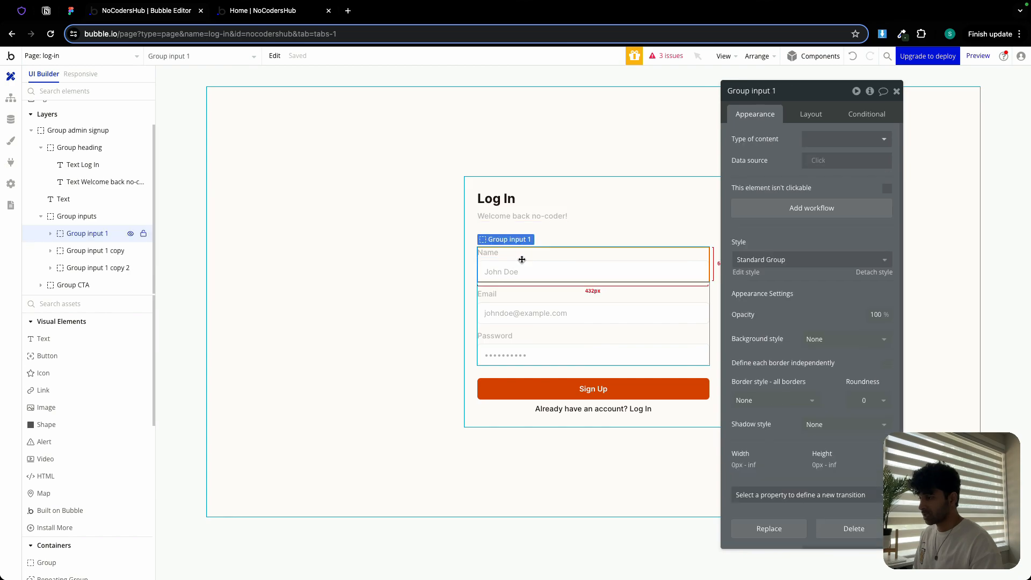
{"action": "key", "text": "Delete"}
- Change the form button's label to Log In
{"action": "left_click", "coordinate": [610, 364]}
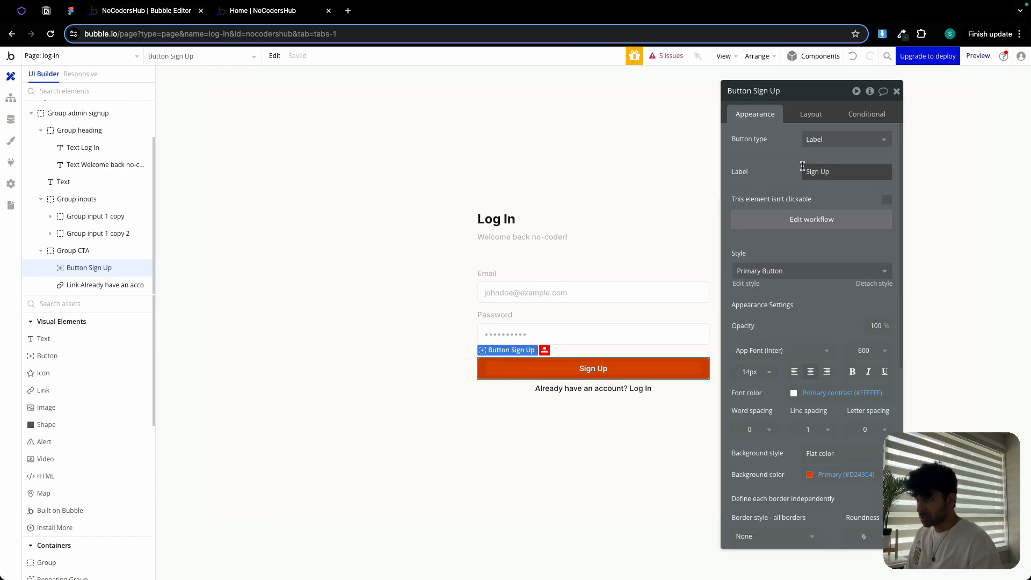
{"action": "triple_click", "coordinate": [843, 172]}
{"action": "type", "text": "Log In"}
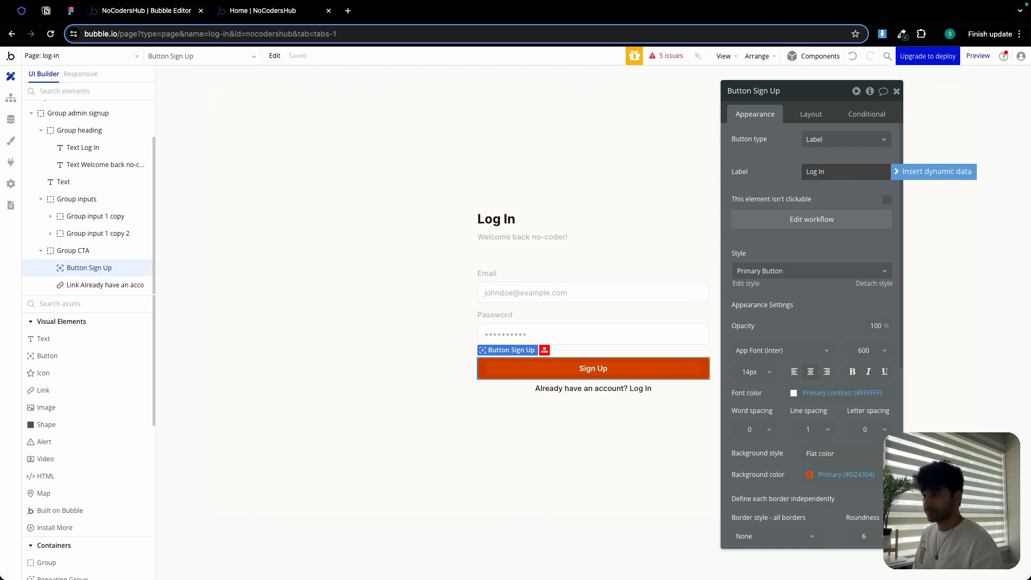
- Change the link text beneath the button to Don't have an account? Sign Up
{"action": "left_click", "coordinate": [539, 388]}
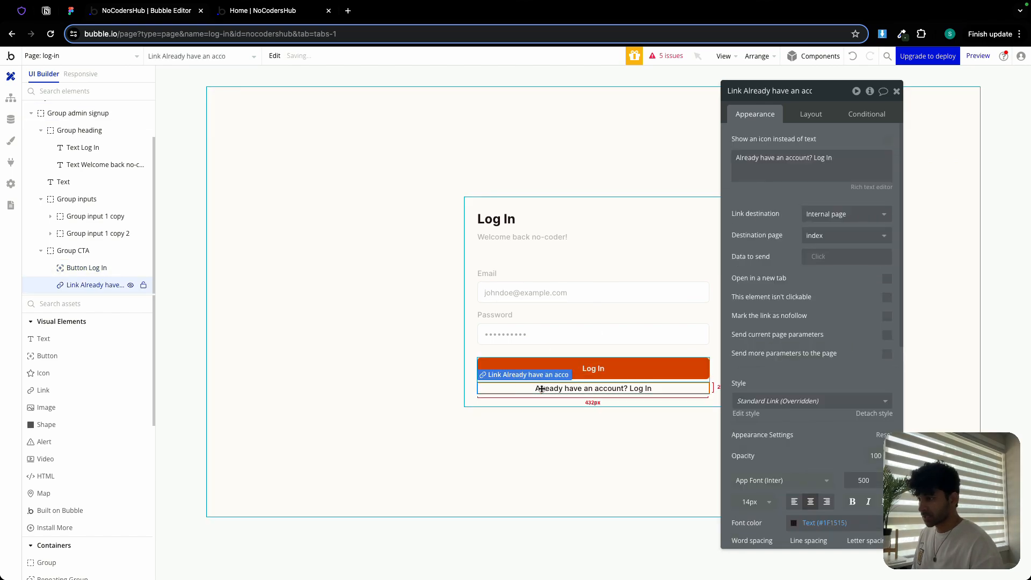
{"action": "triple_click", "coordinate": [745, 160]}
{"action": "double_click", "coordinate": [746, 159]}
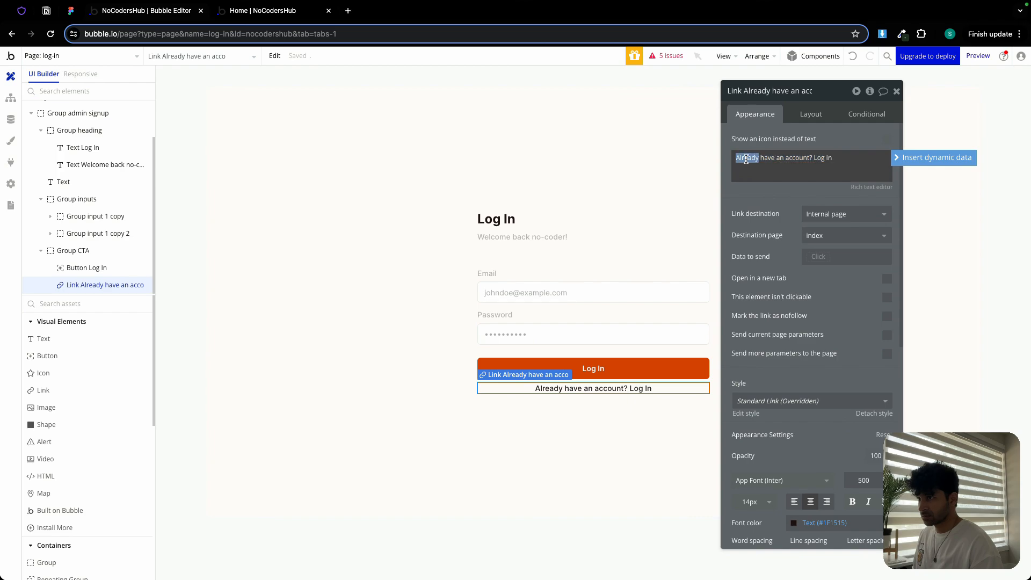
{"action": "type", "text": "Don't"}
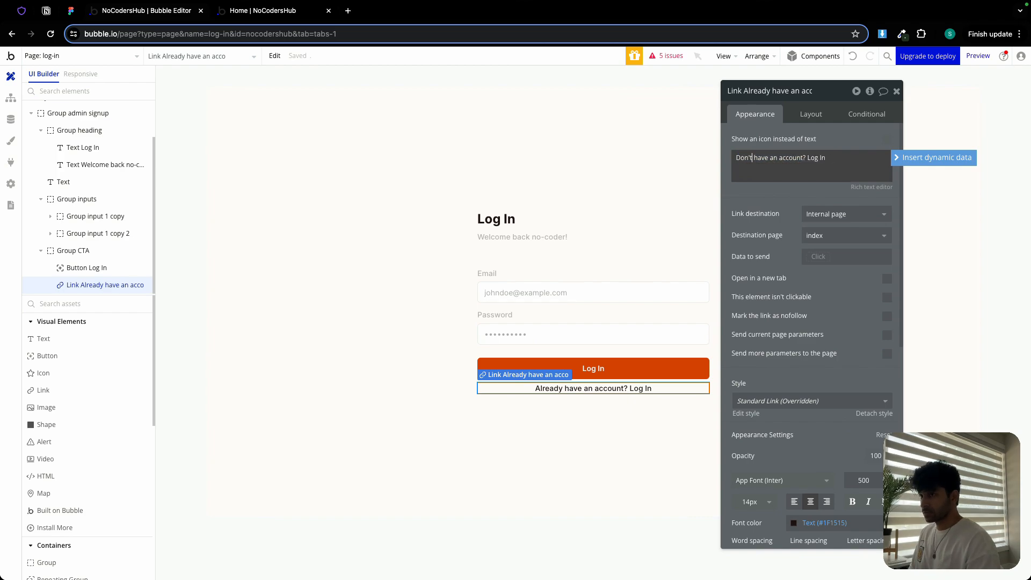
{"action": "left_click_drag", "start_coordinate": [813, 158], "coordinate": [822, 161]}
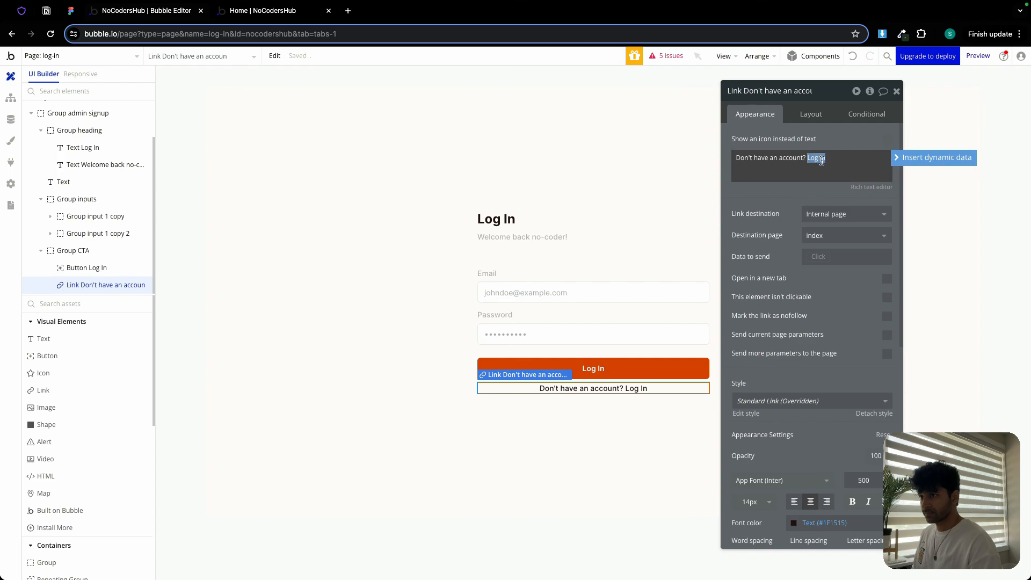
{"action": "type", "text": "Sign"}
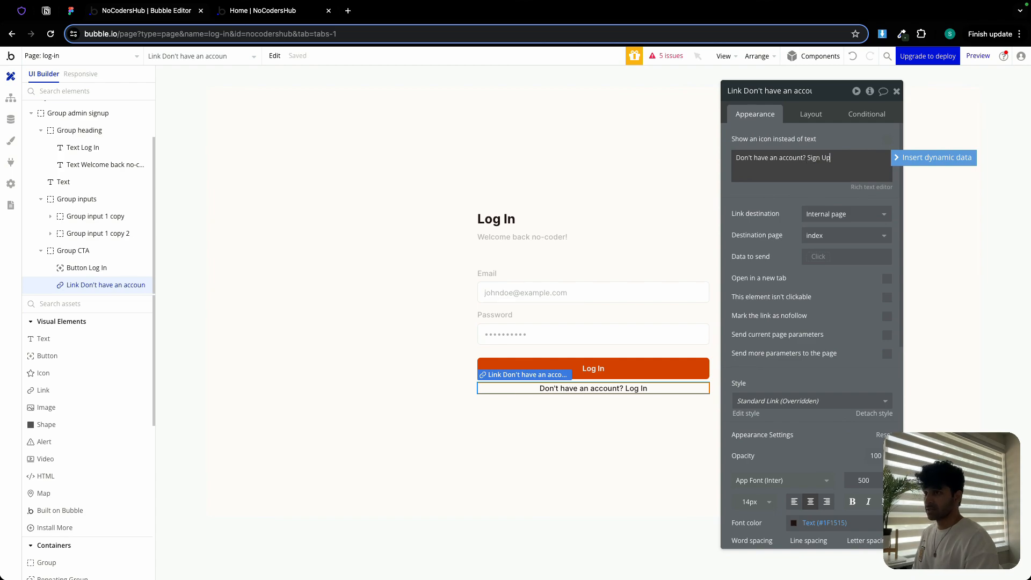
- Set the link's destination page to member-sign-up
{"action": "left_click", "coordinate": [839, 238]}
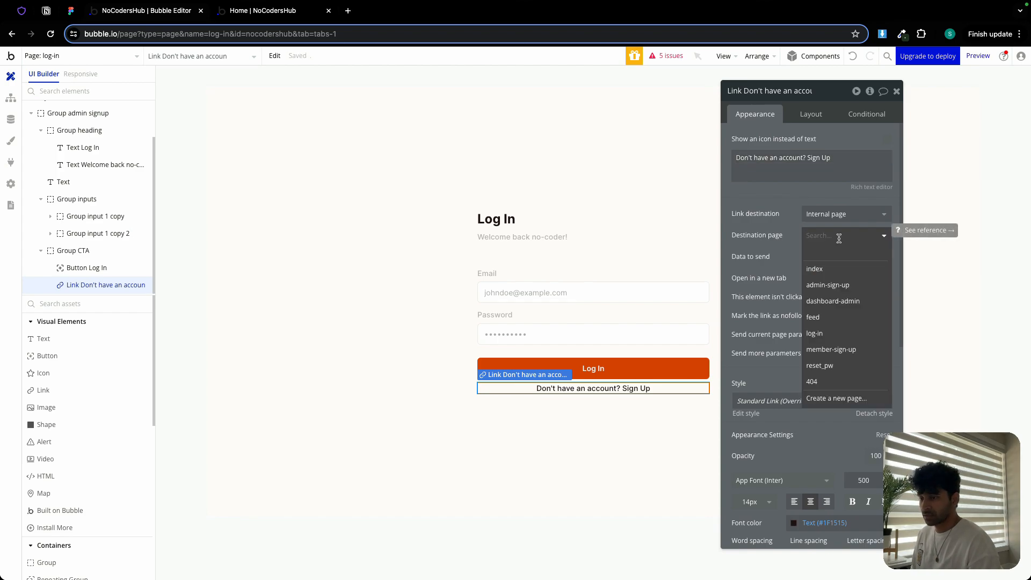
{"action": "left_click", "coordinate": [834, 333]}
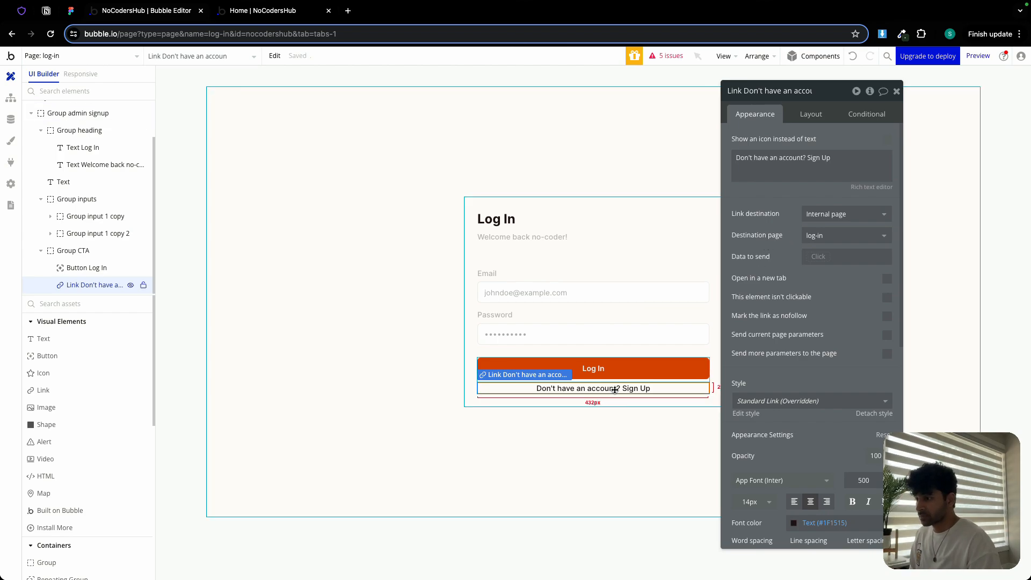
{"action": "left_click", "coordinate": [818, 236]}
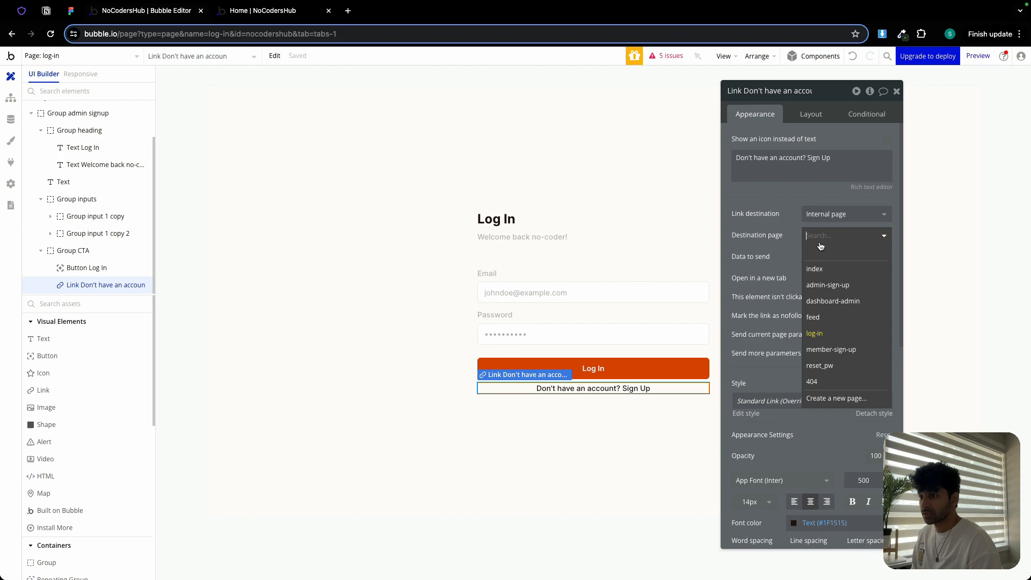
{"action": "left_click", "coordinate": [843, 351]}
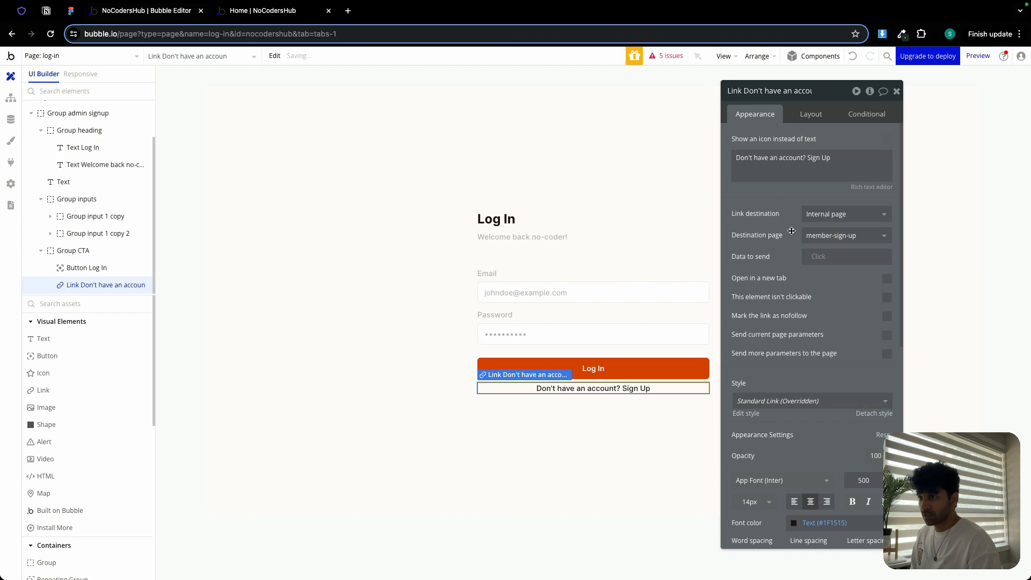
- Open the Log In button's workflow and delete all of its copied sign-up, navigation and reset actions
{"action": "left_click", "coordinate": [590, 373]}
{"action": "left_click", "coordinate": [788, 225]}
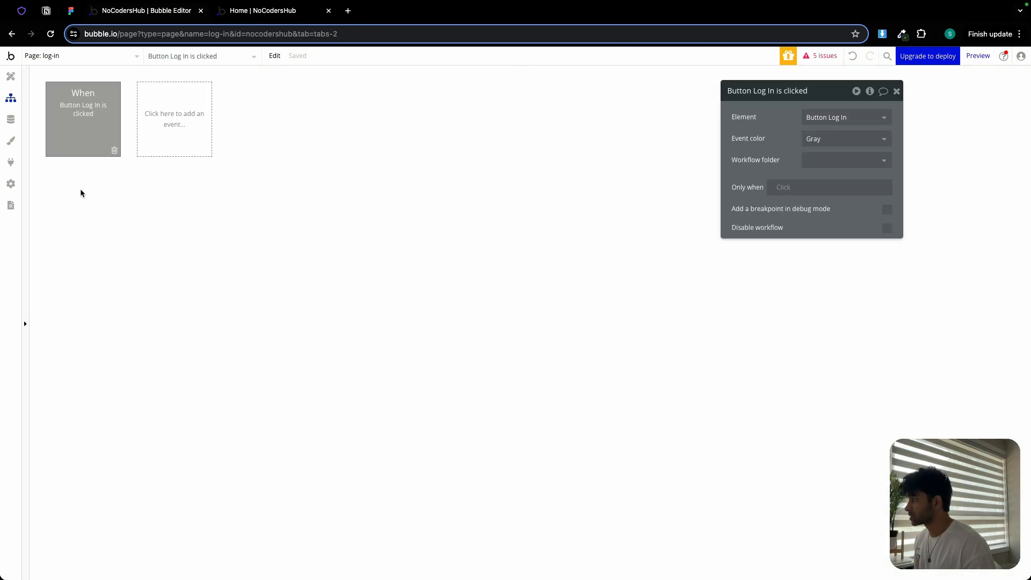
{"action": "left_click", "coordinate": [80, 192]}
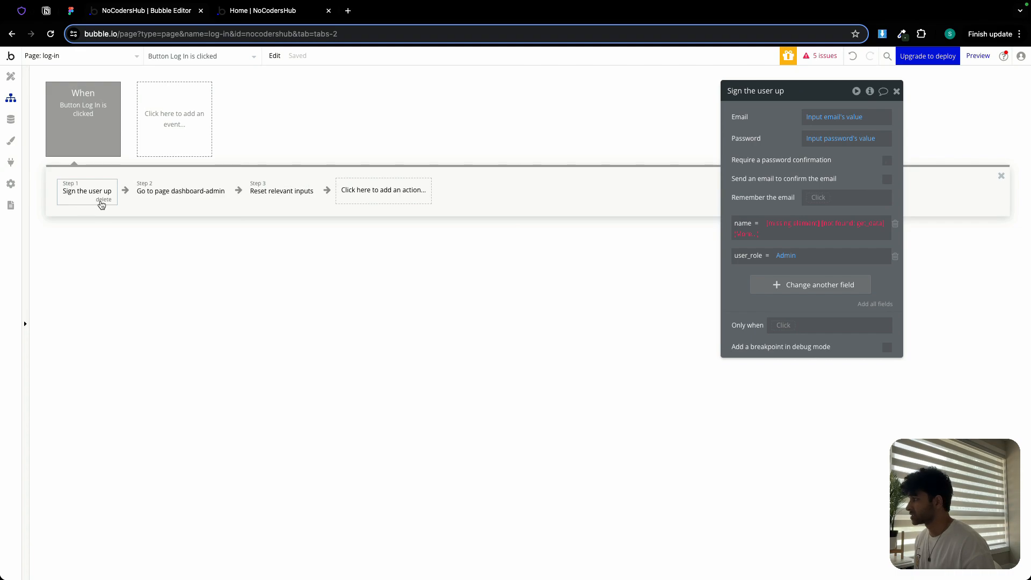
{"action": "left_click", "coordinate": [103, 199]}
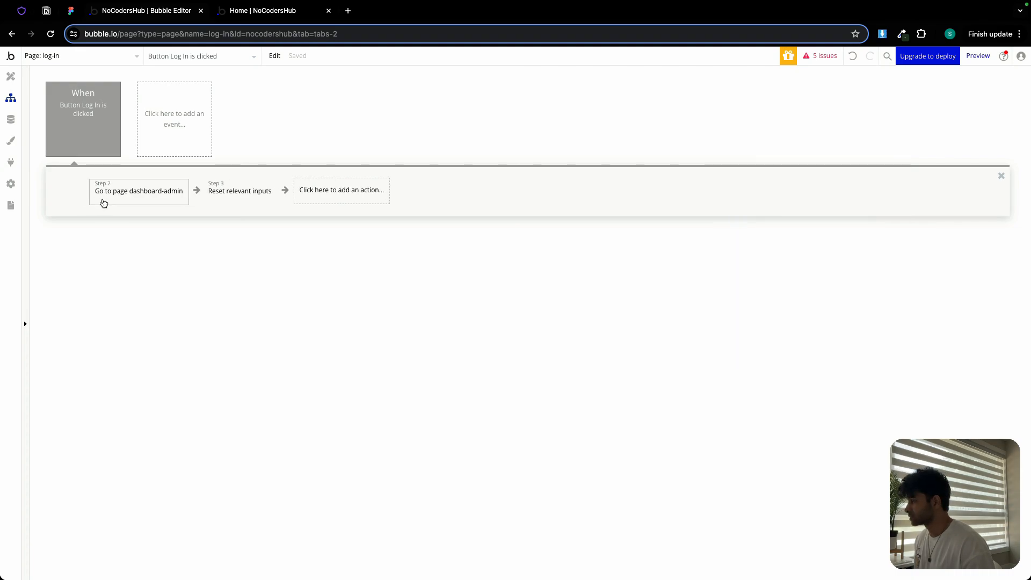
{"action": "left_click", "coordinate": [143, 203]}
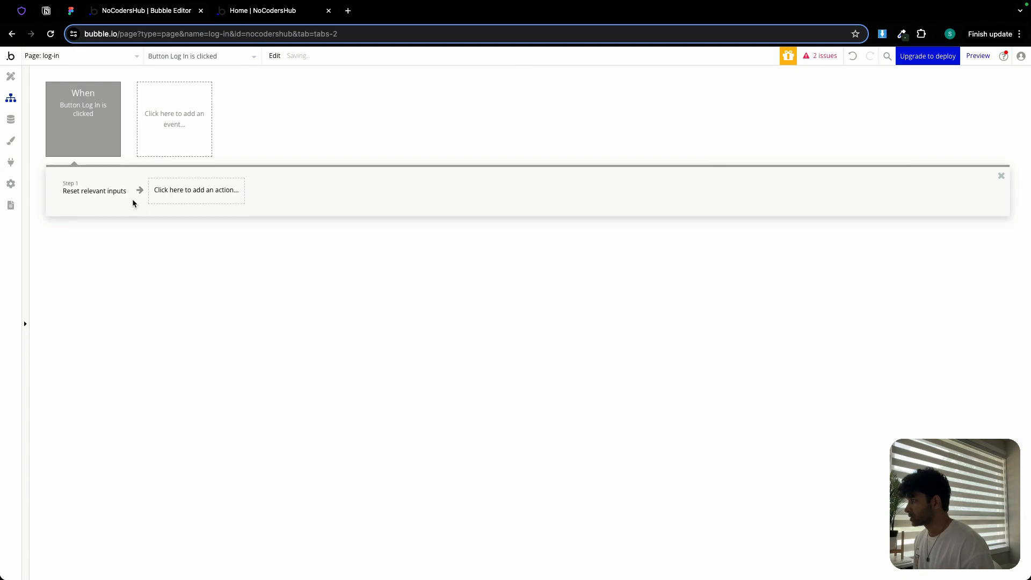
{"action": "left_click", "coordinate": [134, 202]}
{"action": "left_click", "coordinate": [128, 204]}
{"action": "left_click", "coordinate": [121, 201]}
- Add a Log the user in action using the email input's value and the password input's value
{"action": "left_click", "coordinate": [97, 195]}
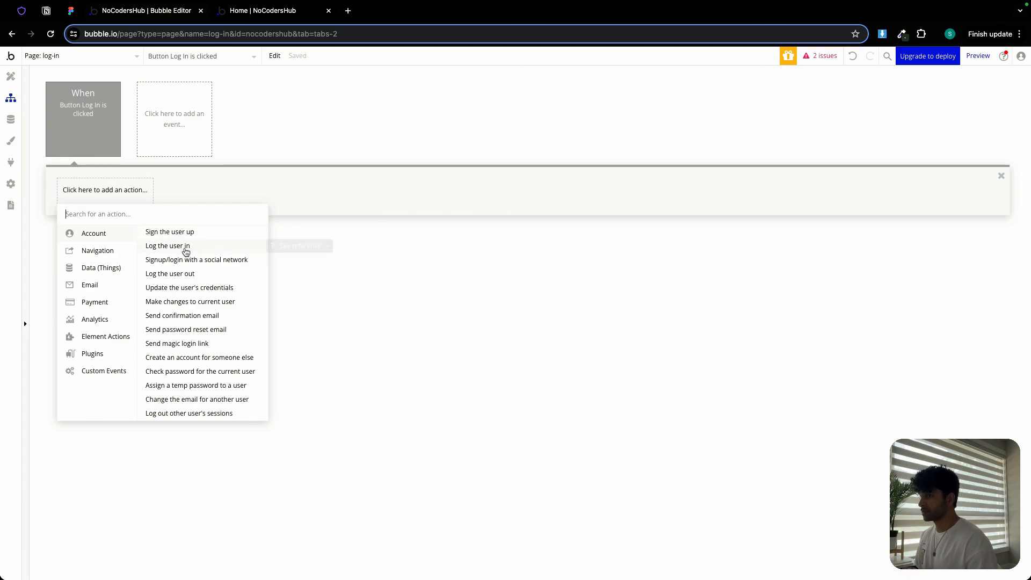
{"action": "left_click", "coordinate": [186, 252]}
{"action": "left_click", "coordinate": [819, 117]}
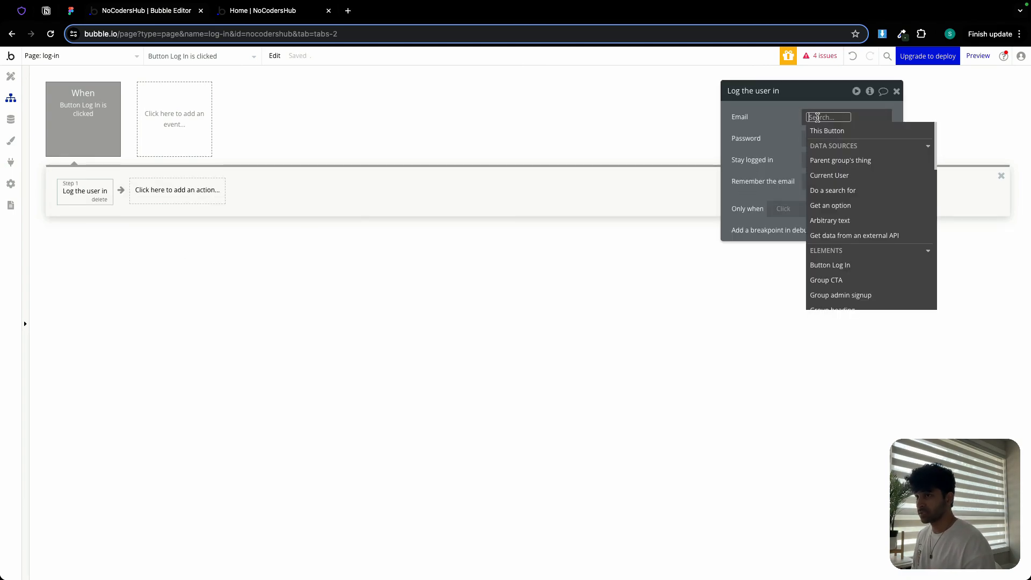
{"action": "type", "text": "ema"}
{"action": "left_click", "coordinate": [830, 145]}
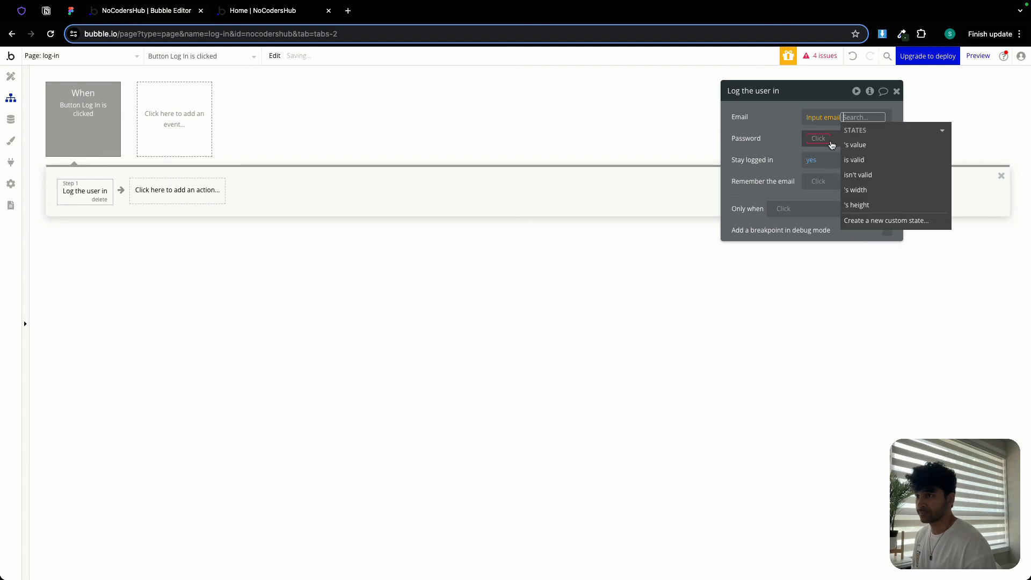
{"action": "left_click", "coordinate": [852, 145]}
{"action": "left_click", "coordinate": [783, 132]}
{"action": "left_click", "coordinate": [812, 138]}
{"action": "type", "text": "p"}
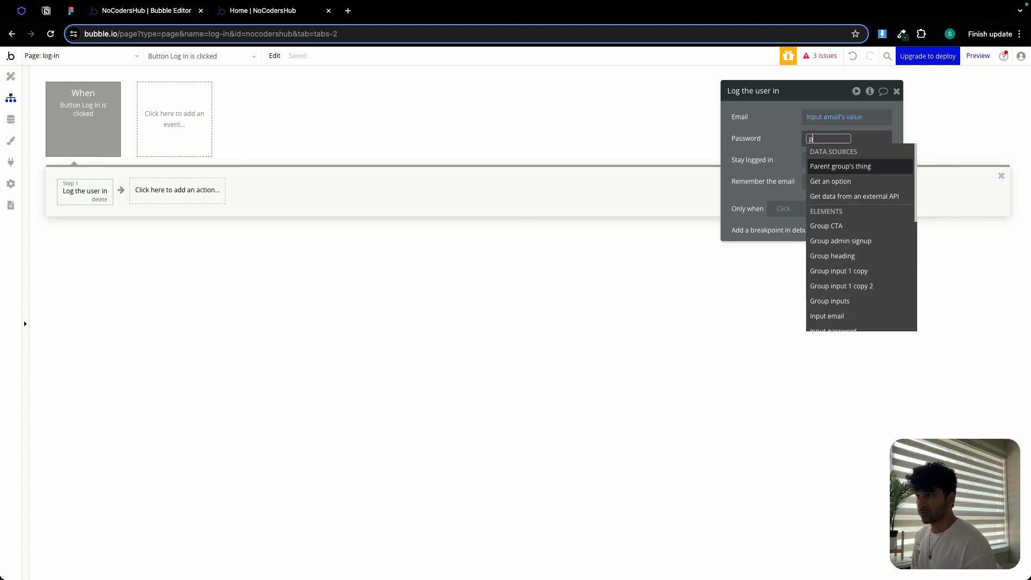
{"action": "type", "text": "ass"}
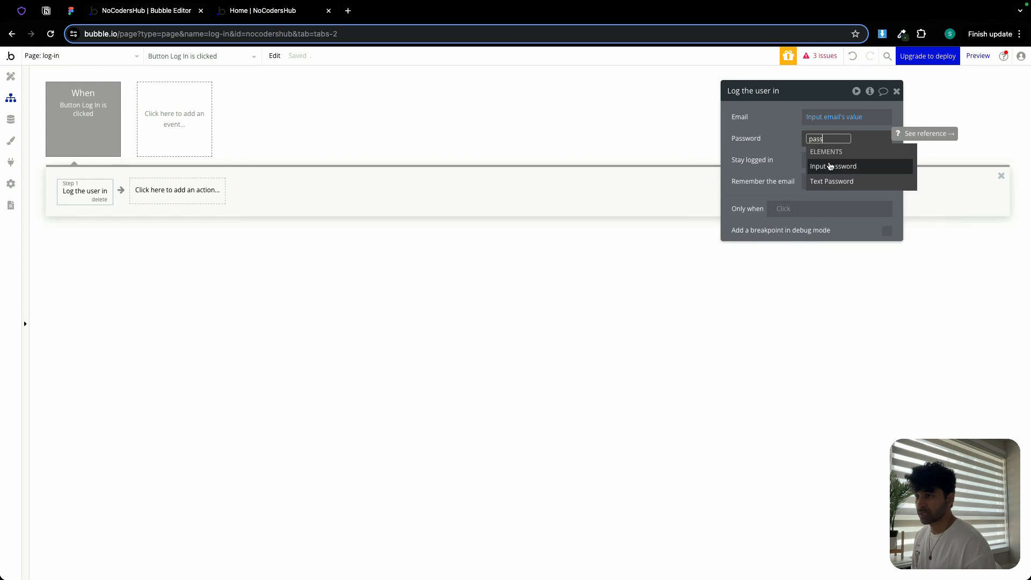
{"action": "left_click", "coordinate": [833, 166]}
{"action": "left_click", "coordinate": [847, 180]}
{"action": "left_click", "coordinate": [776, 149]}
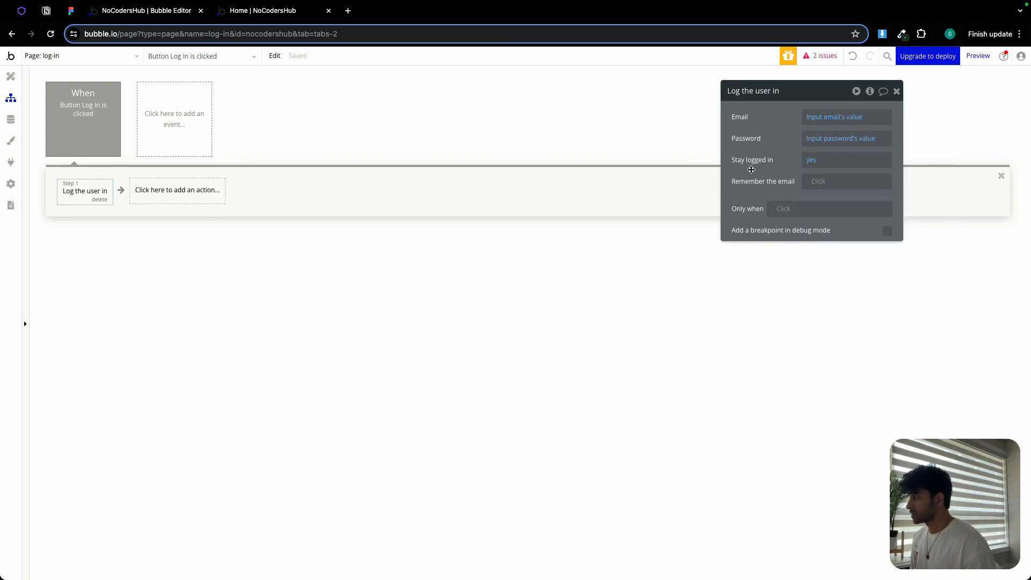
- Add a Go to page action that sends the user to the feed page
{"action": "left_click", "coordinate": [142, 192]}
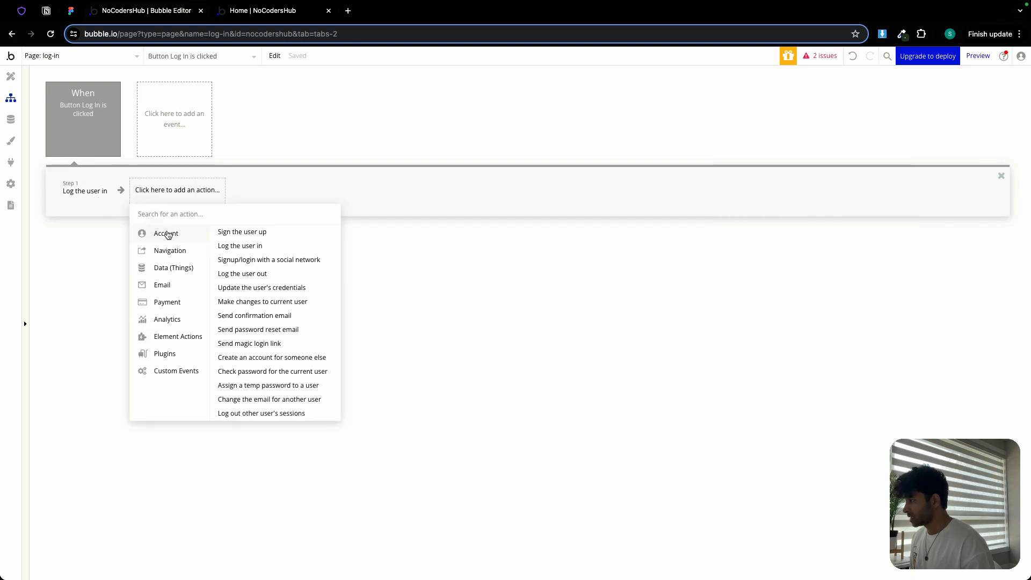
{"action": "mouse_move", "coordinate": [185, 250]}
{"action": "left_click", "coordinate": [233, 232]}
{"action": "left_click", "coordinate": [854, 116]}
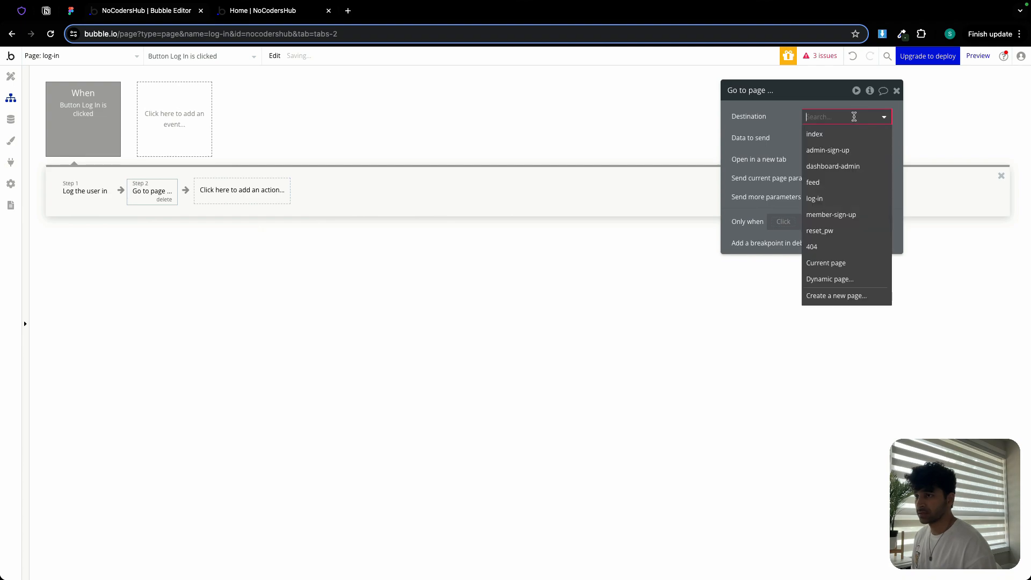
{"action": "left_click", "coordinate": [830, 183]}
{"action": "left_click", "coordinate": [815, 137]}
{"action": "left_click", "coordinate": [816, 161]}
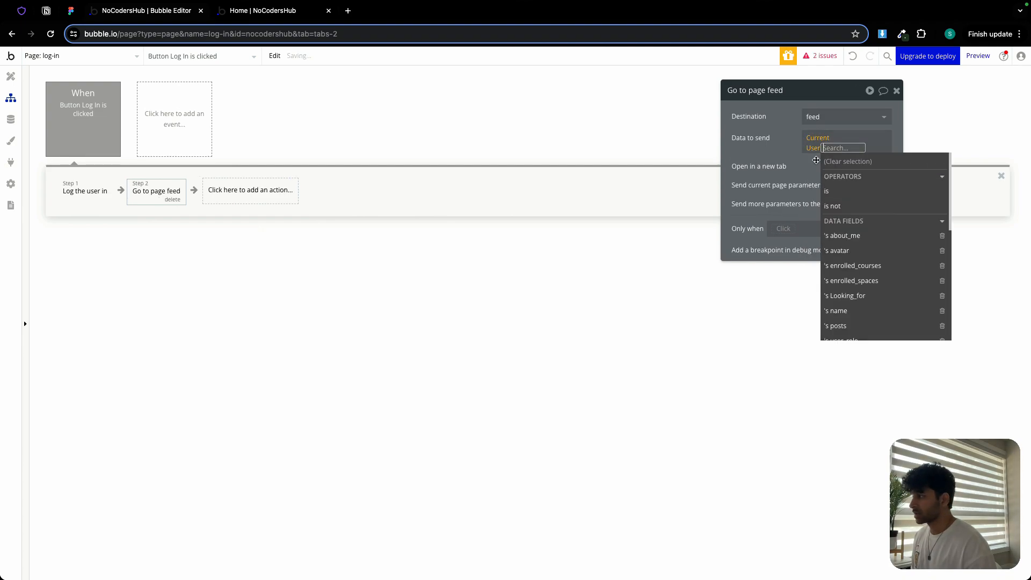
{"action": "left_click", "coordinate": [799, 138]}
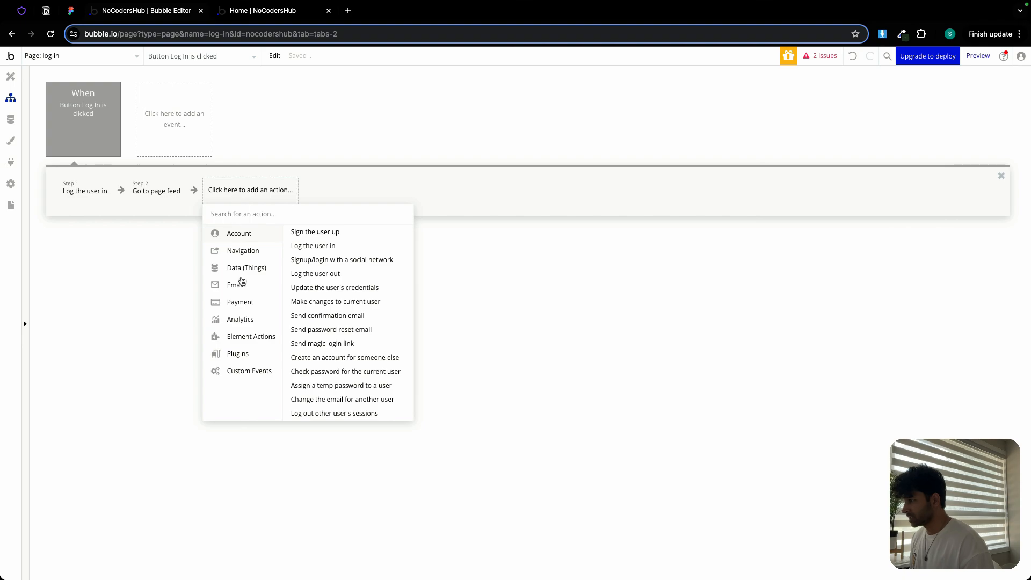
- Add a Reset relevant inputs action as the third step and return to the design editor
{"action": "left_click", "coordinate": [251, 339]}
{"action": "left_click", "coordinate": [381, 293]}
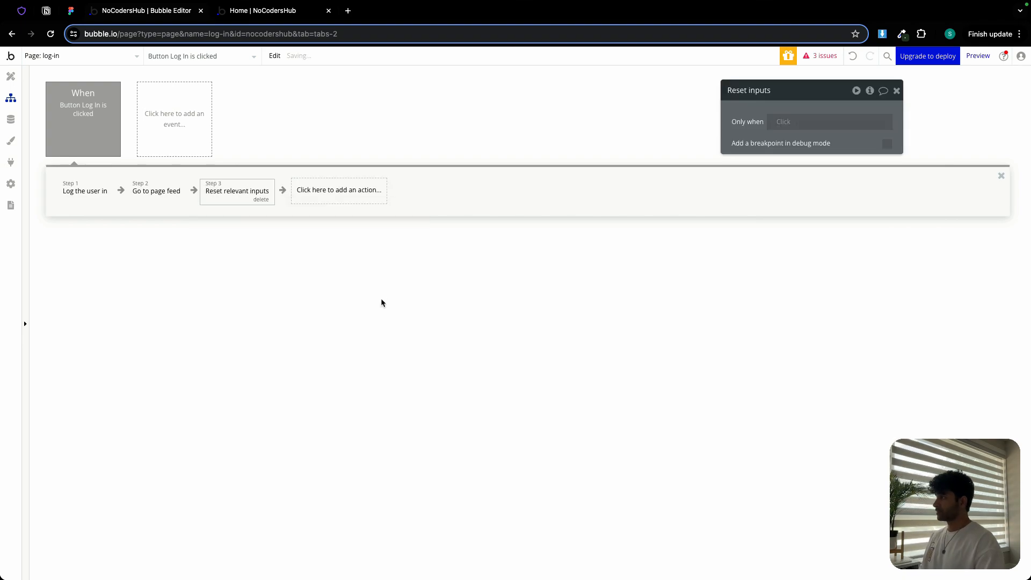
{"action": "left_click", "coordinate": [11, 76]}
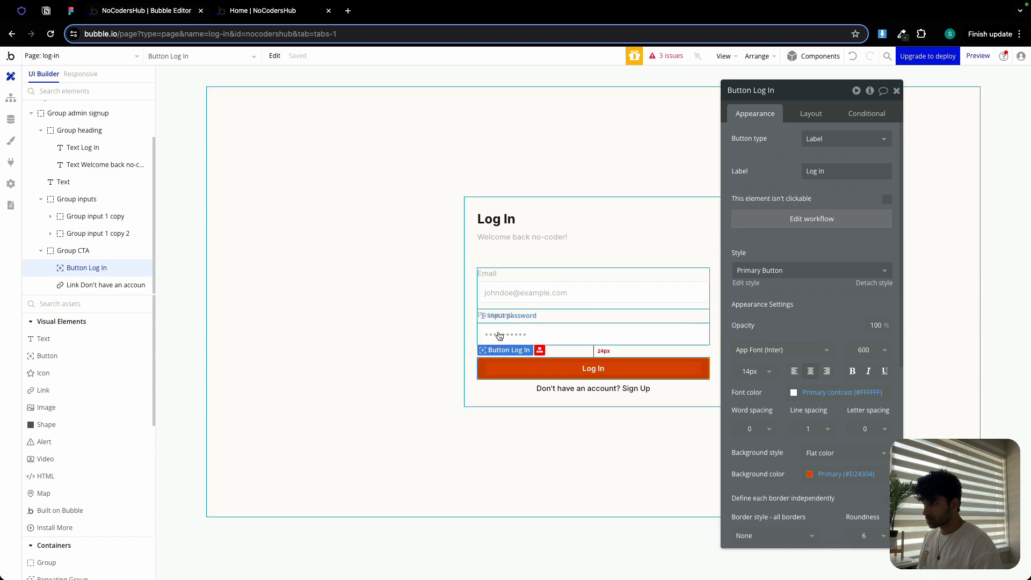
{"action": "left_click", "coordinate": [588, 389]}
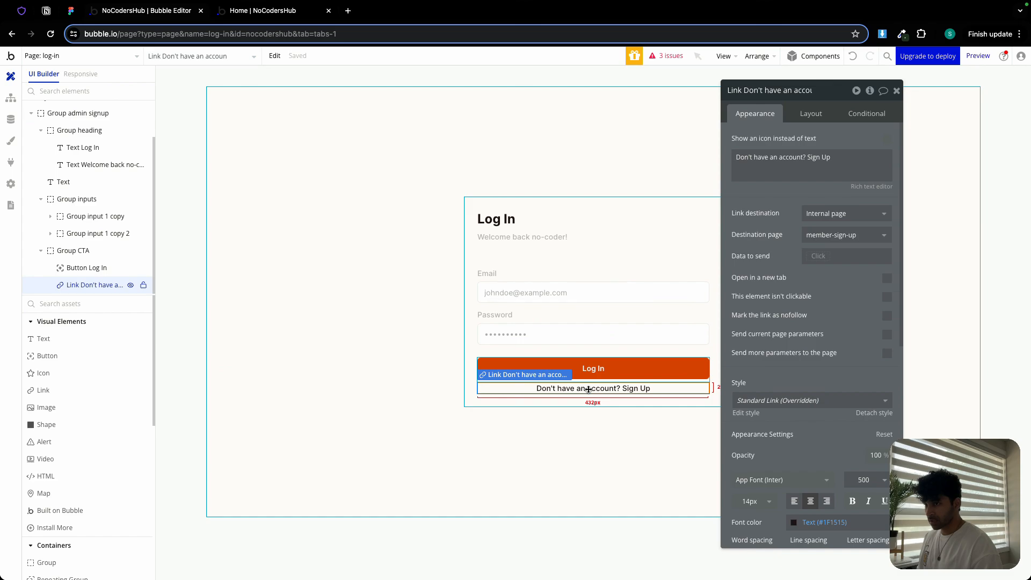
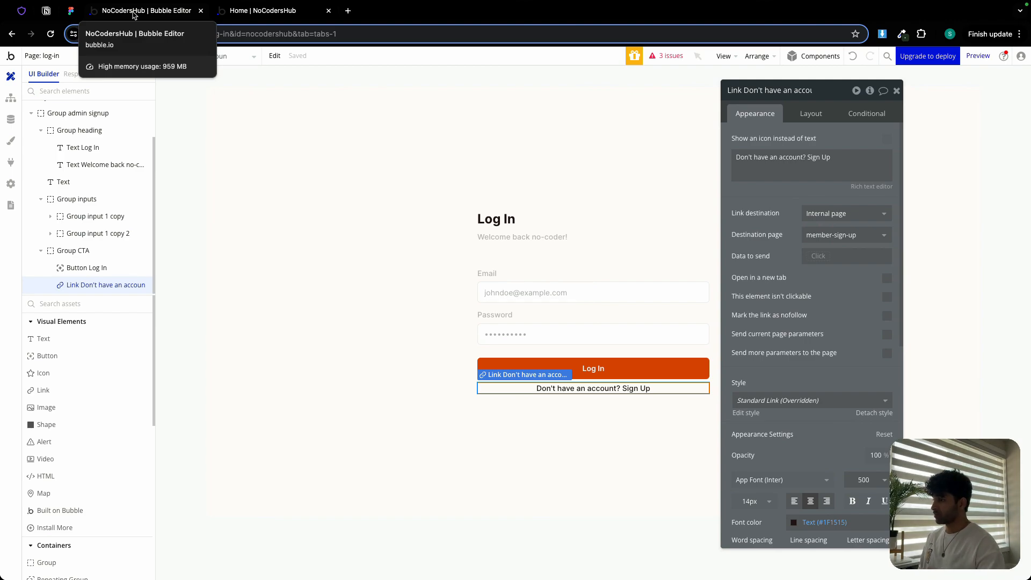
- Examine the Log In frame and the neighbouring onboarding screen in the Figma design
{"action": "left_click", "coordinate": [70, 10]}
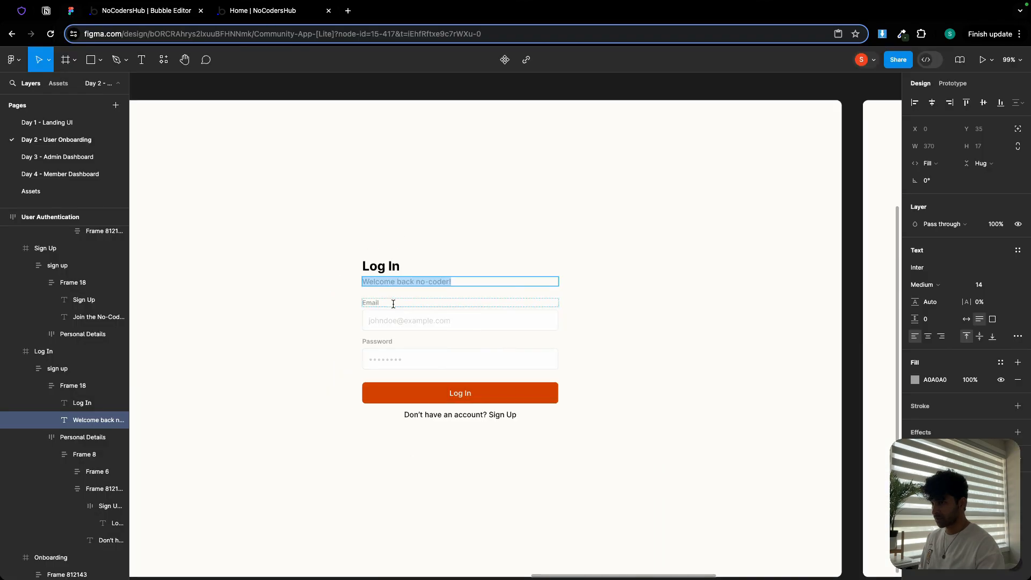
{"action": "scroll", "coordinate": [393, 304], "scroll_direction": "down", "scroll_amount": 5}
{"action": "left_click_drag", "start_coordinate": [668, 292], "coordinate": [489, 306]}
{"action": "scroll", "coordinate": [551, 296], "scroll_direction": "up", "scroll_amount": 5}
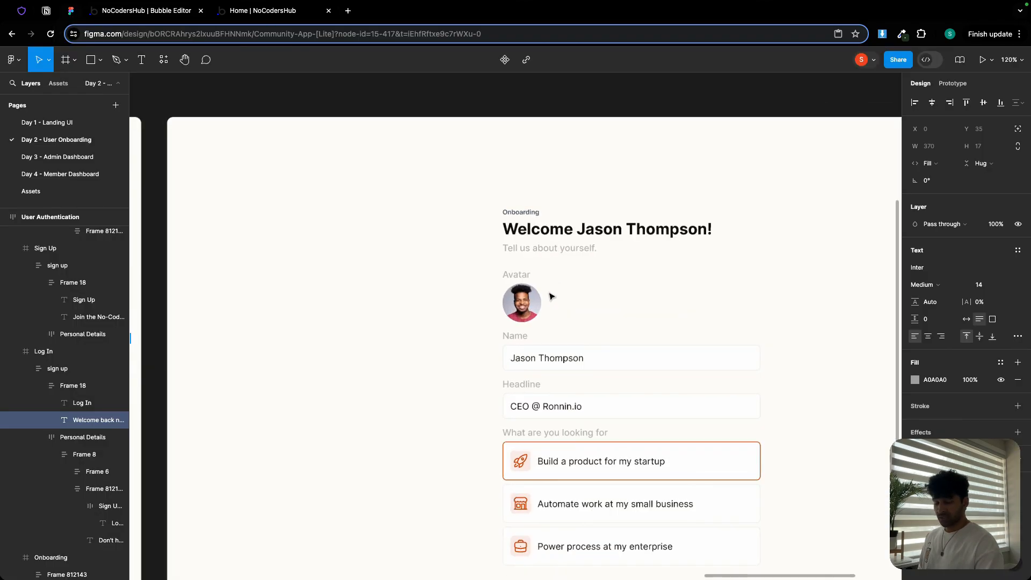
{"action": "scroll", "coordinate": [551, 296], "scroll_direction": "up", "scroll_amount": 2}
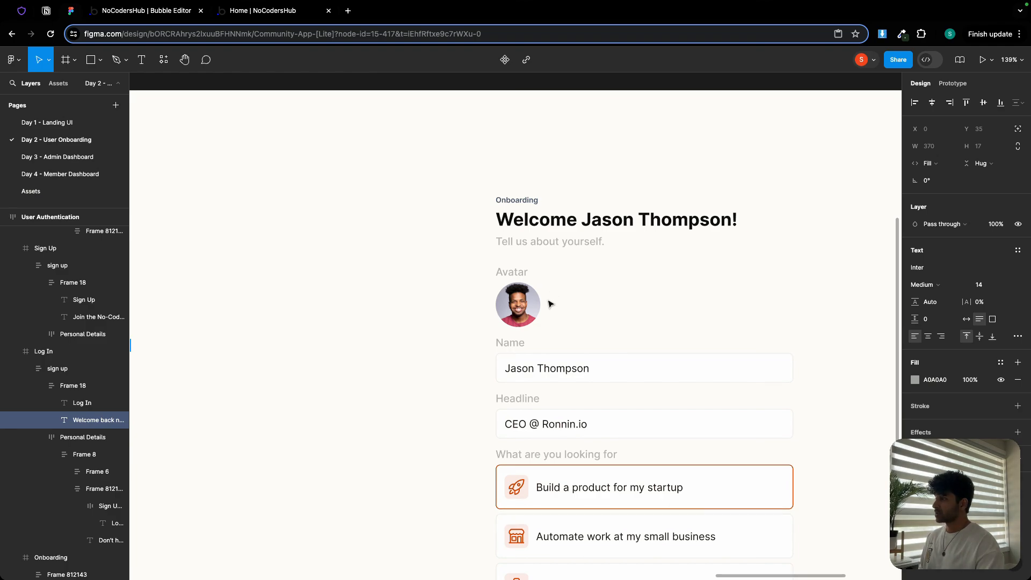
{"action": "scroll", "coordinate": [279, 231], "scroll_direction": "down", "scroll_amount": 5}
{"action": "left_click_drag", "start_coordinate": [227, 159], "coordinate": [590, 132]}
{"action": "left_click_drag", "start_coordinate": [352, 133], "coordinate": [491, 134]}
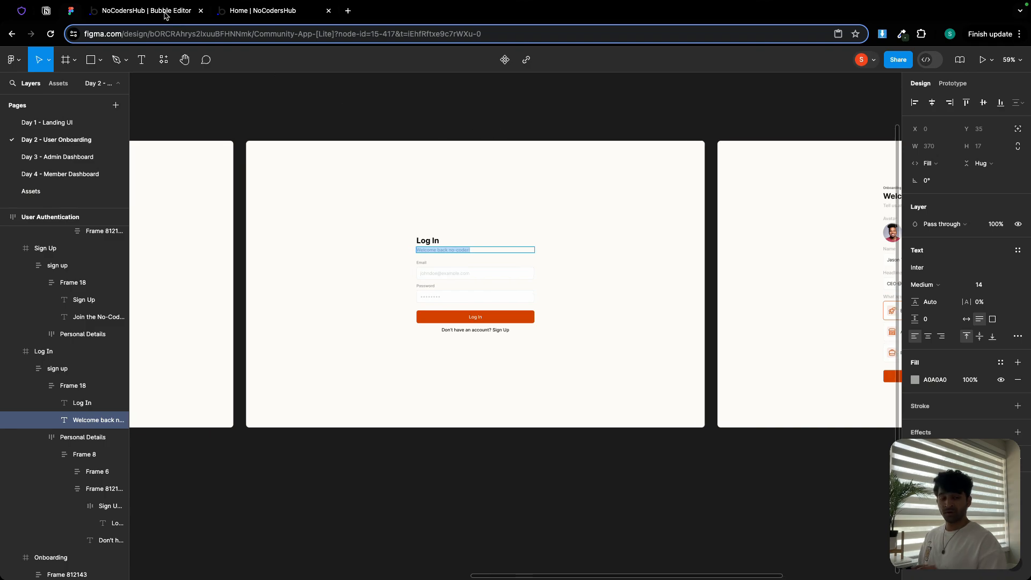
{"action": "left_click", "coordinate": [146, 11]}
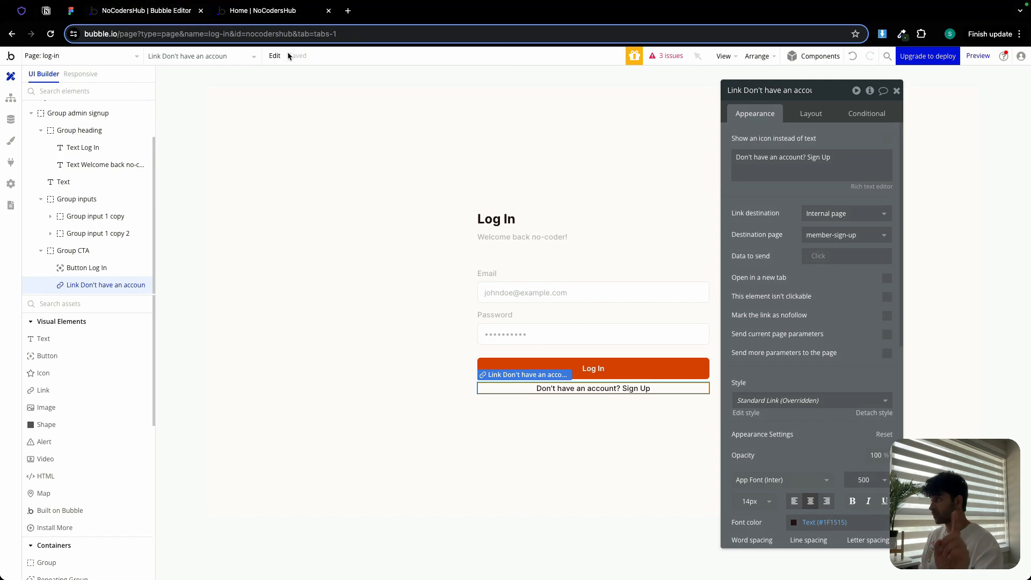
- On the index page, give the header Log In button a workflow that goes to the log-in page
{"action": "left_click", "coordinate": [114, 57]}
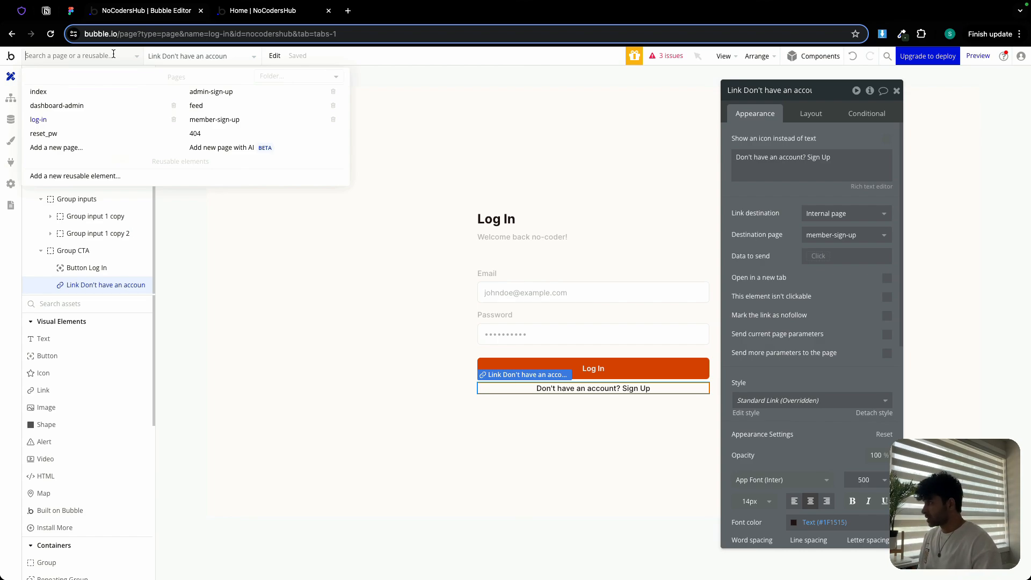
{"action": "left_click", "coordinate": [49, 92]}
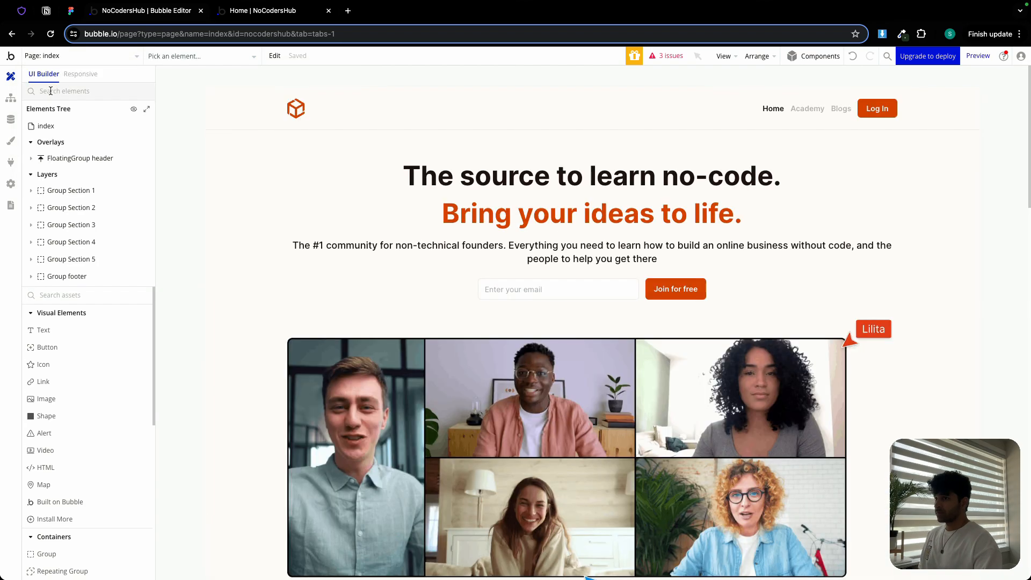
{"action": "left_click", "coordinate": [880, 111]}
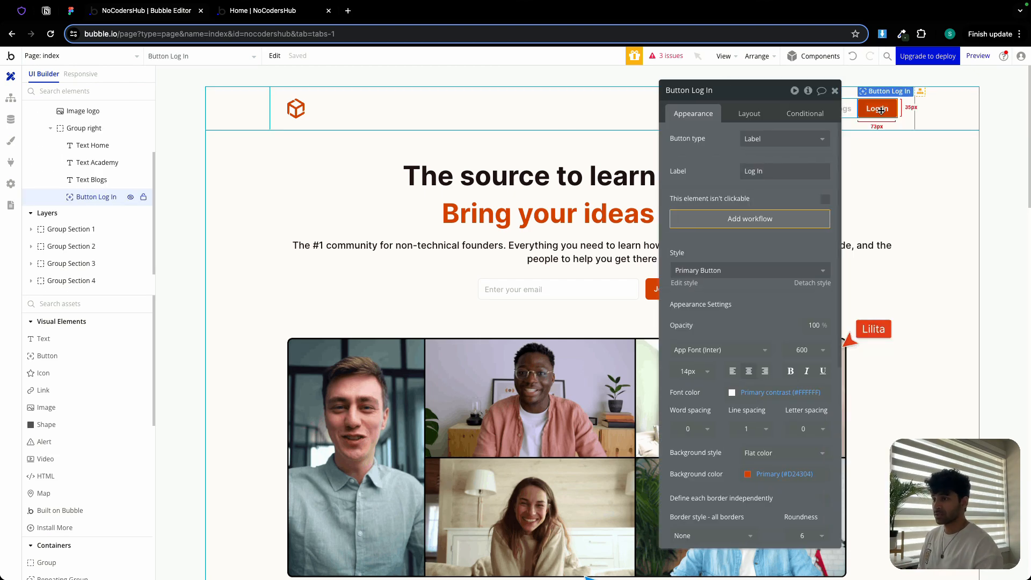
{"action": "left_click", "coordinate": [722, 220]}
{"action": "left_click", "coordinate": [83, 199]}
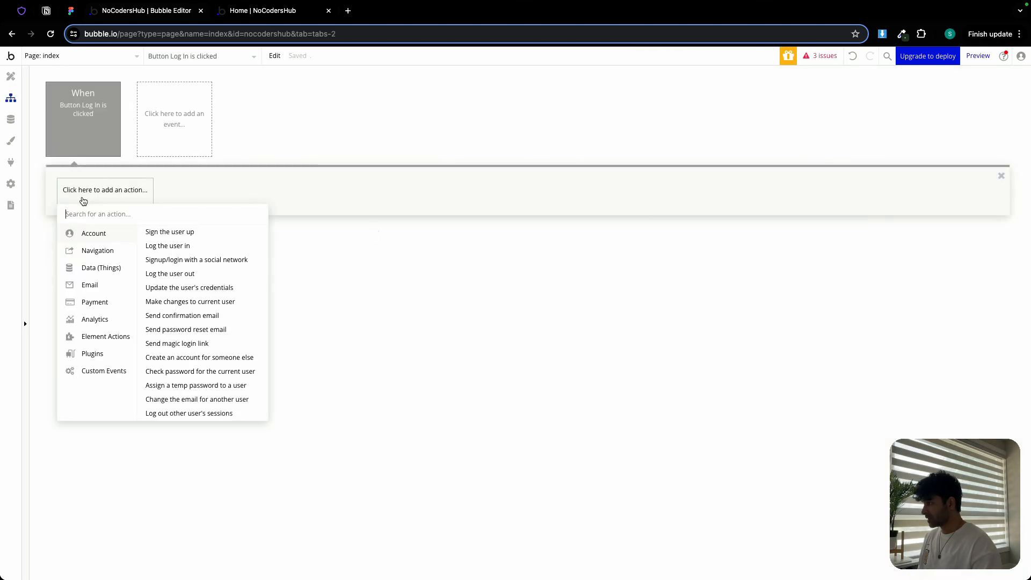
{"action": "mouse_move", "coordinate": [104, 259]}
{"action": "left_click", "coordinate": [164, 235]}
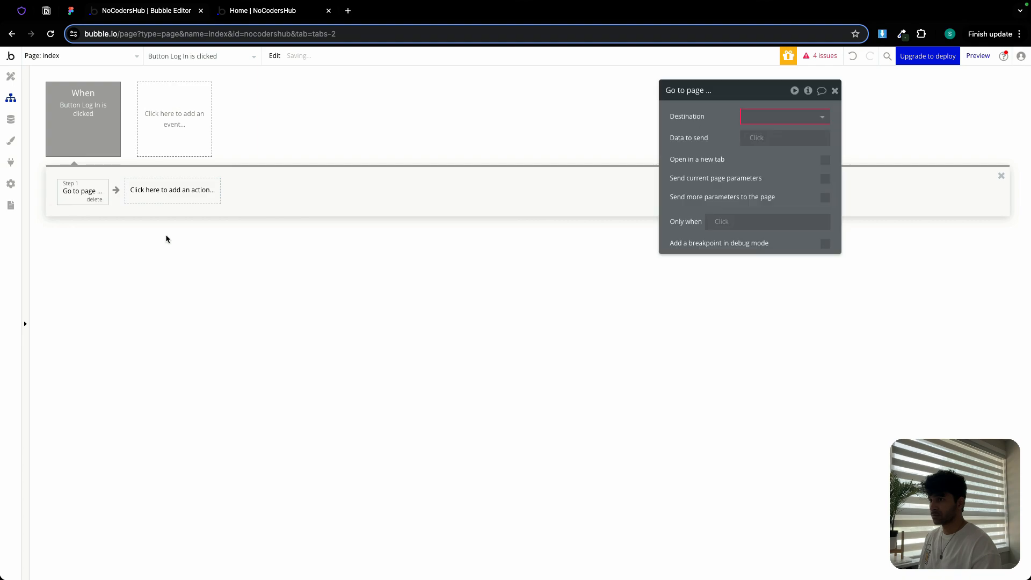
{"action": "left_click", "coordinate": [752, 119]}
{"action": "left_click", "coordinate": [765, 198]}
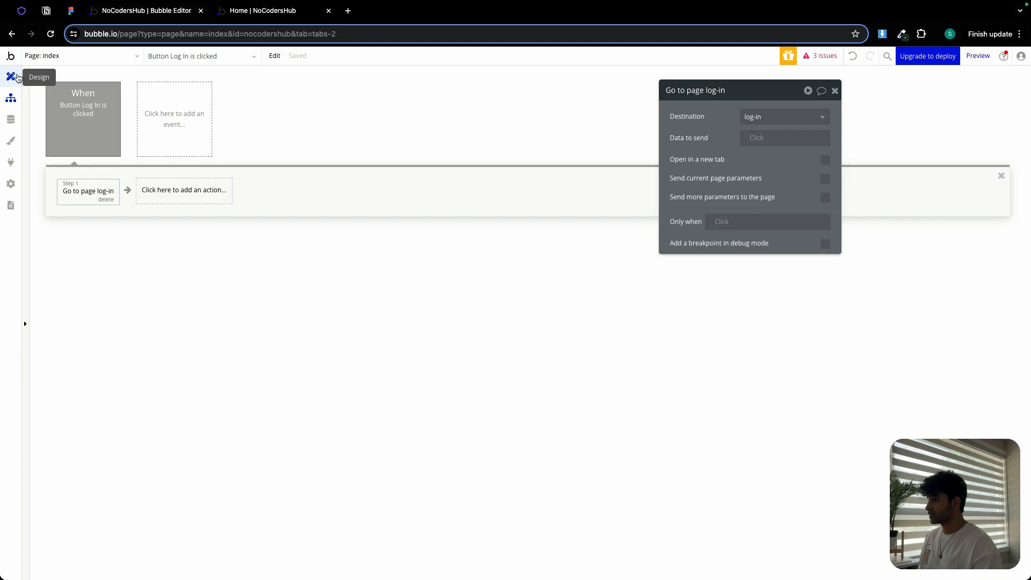
{"action": "left_click", "coordinate": [11, 76]}
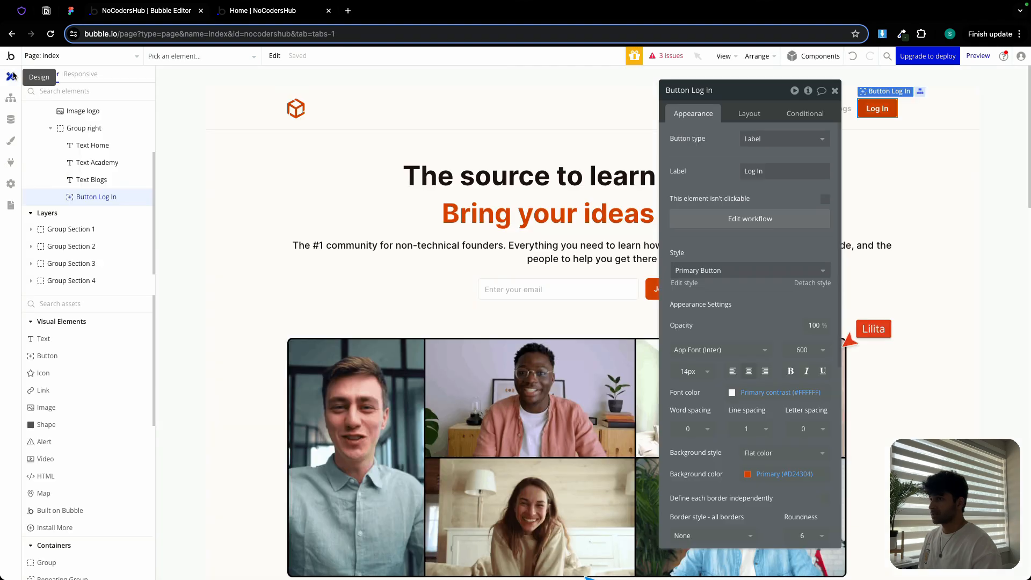
{"action": "left_click", "coordinate": [835, 91]}
- Give the Join today for free! button a workflow that goes to the member-sign-up page
{"action": "scroll", "coordinate": [736, 214], "scroll_direction": "down", "scroll_amount": 15}
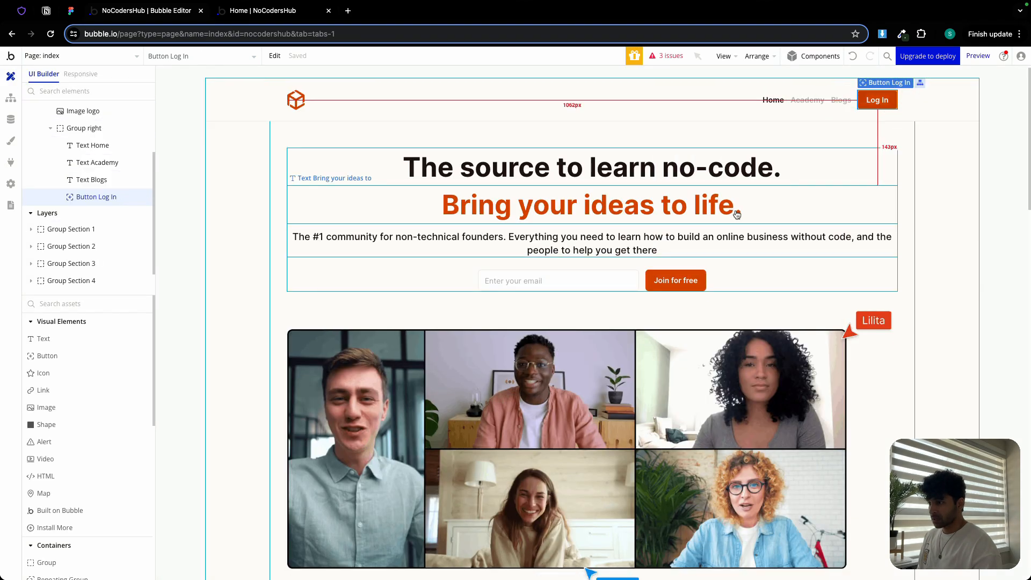
{"action": "scroll", "coordinate": [737, 215], "scroll_direction": "down", "scroll_amount": 4}
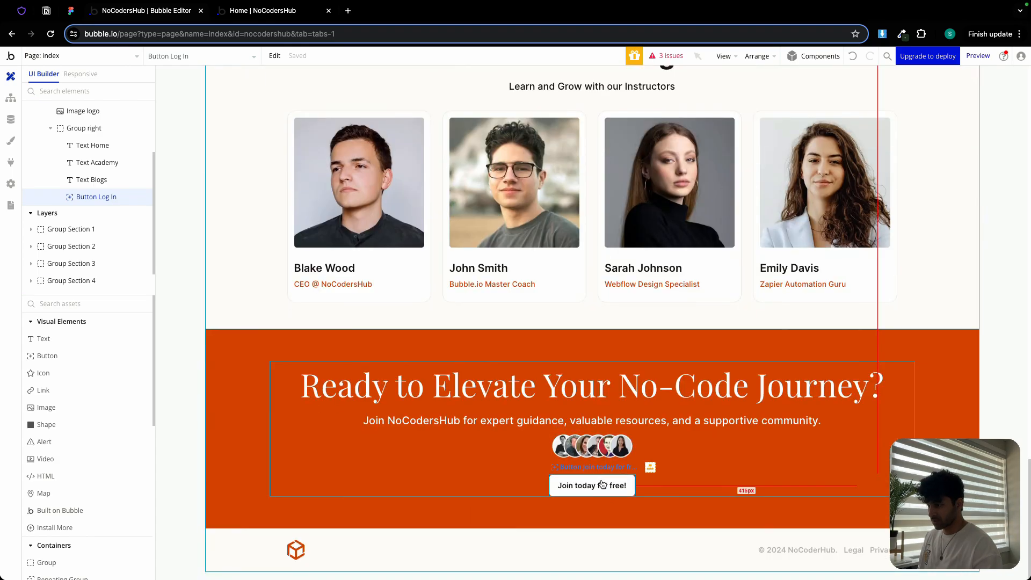
{"action": "double_click", "coordinate": [606, 486]}
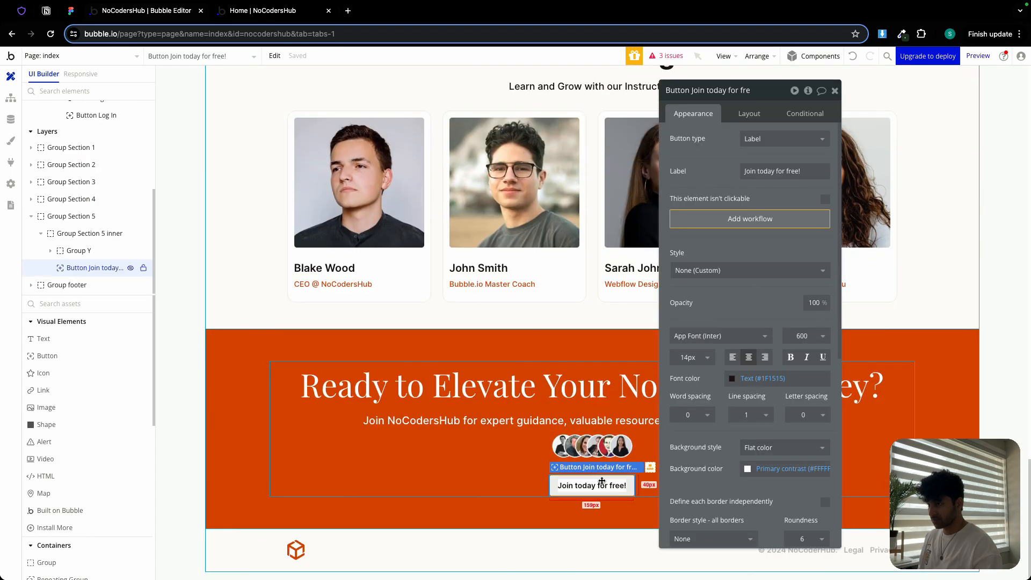
{"action": "left_click", "coordinate": [748, 219]}
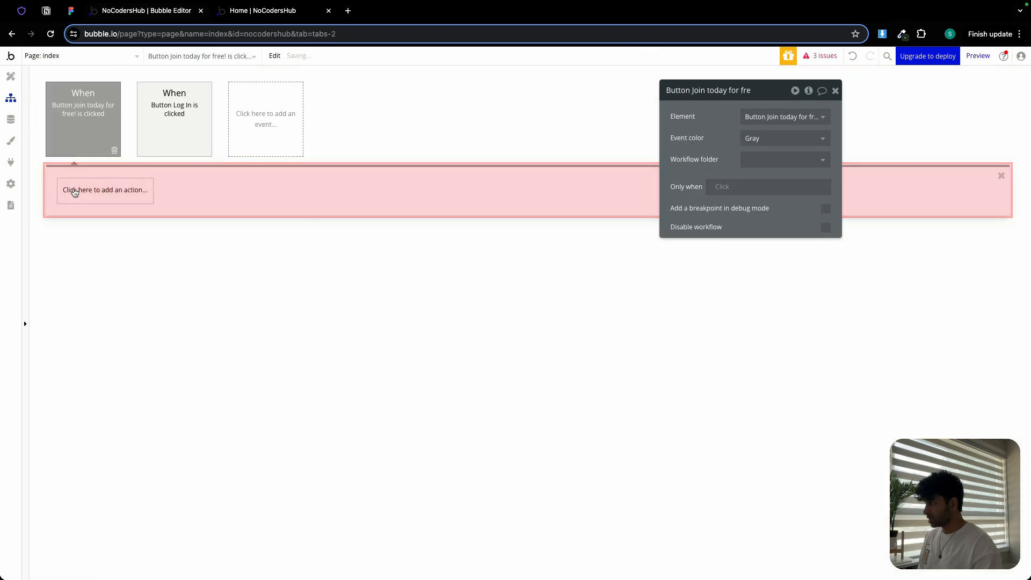
{"action": "left_click", "coordinate": [75, 191]}
{"action": "left_click", "coordinate": [103, 257]}
{"action": "left_click", "coordinate": [161, 231]}
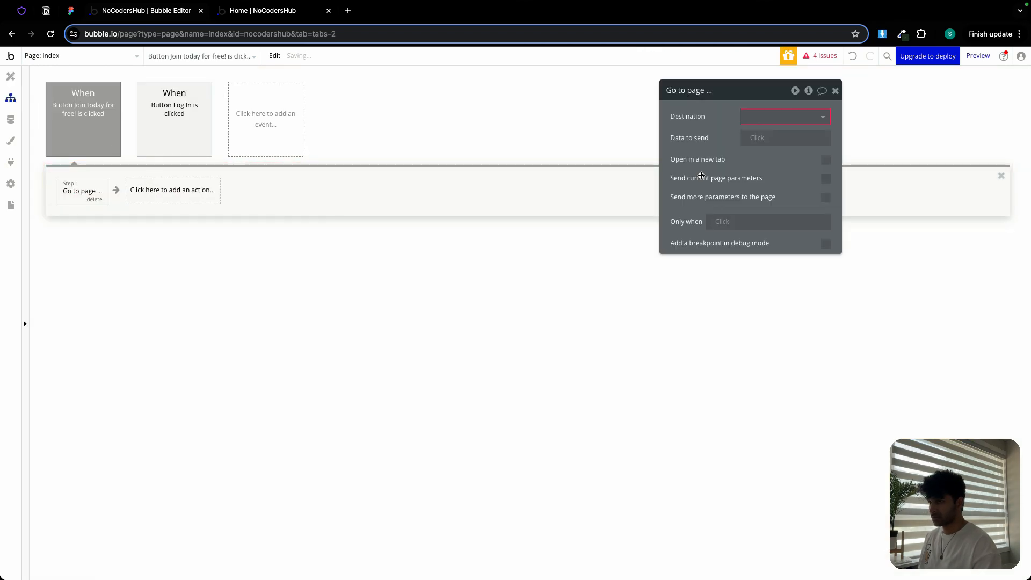
{"action": "left_click", "coordinate": [754, 116]}
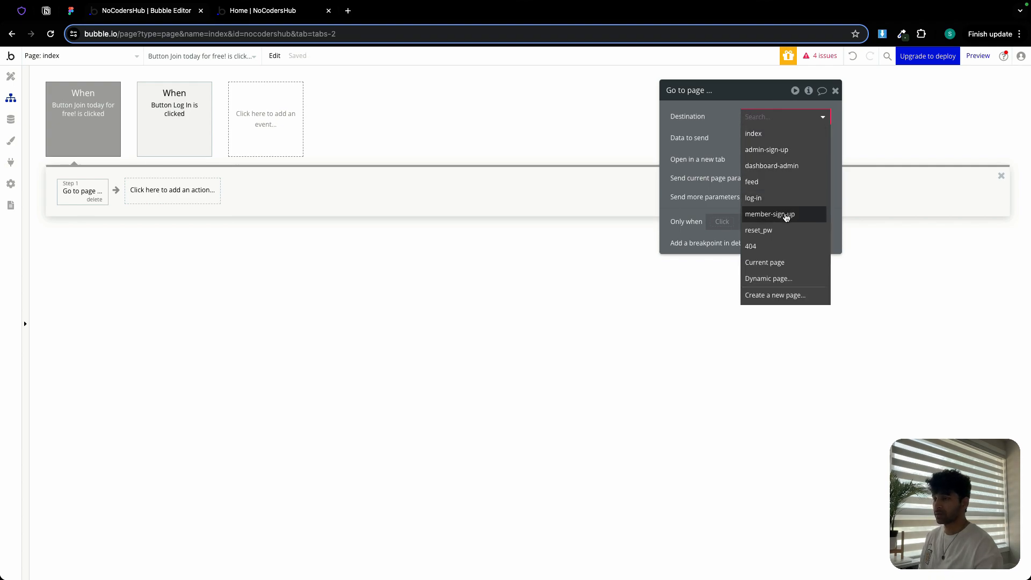
{"action": "left_click", "coordinate": [787, 213]}
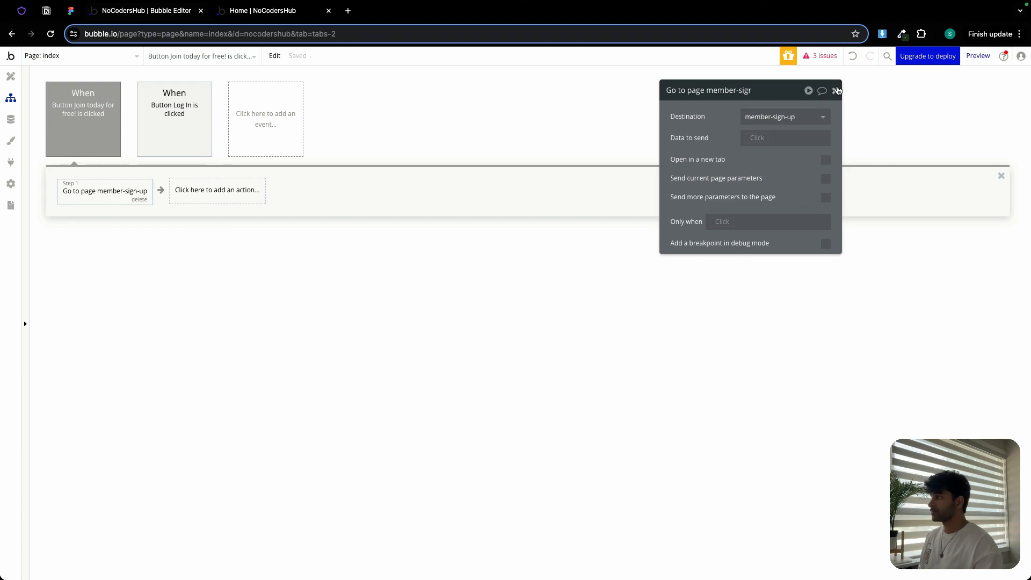
{"action": "left_click", "coordinate": [836, 90]}
- Open the admin-sign-up page and preview it with debug_mode set to false
{"action": "left_click", "coordinate": [84, 56]}
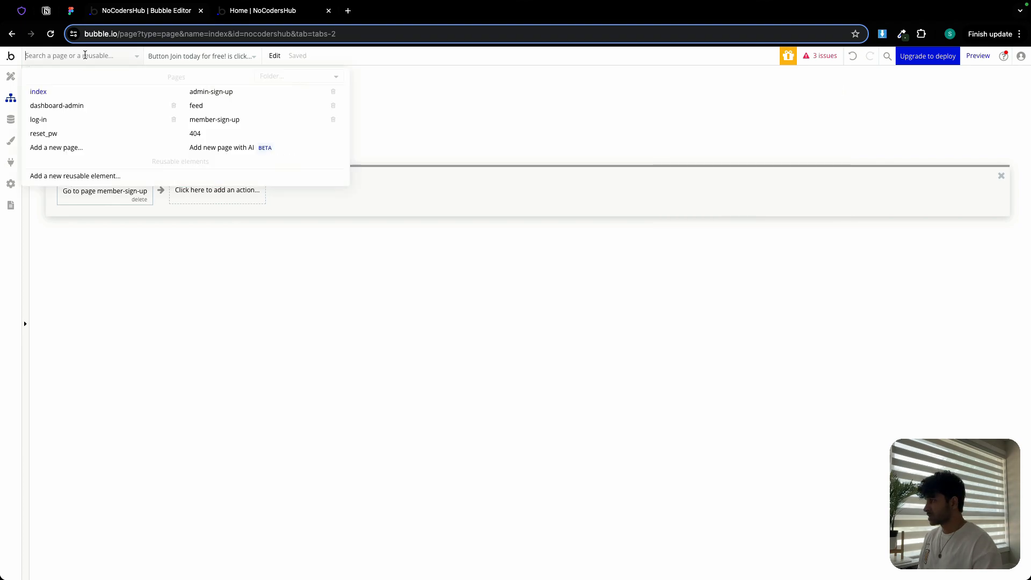
{"action": "mouse_move", "coordinate": [80, 111]}
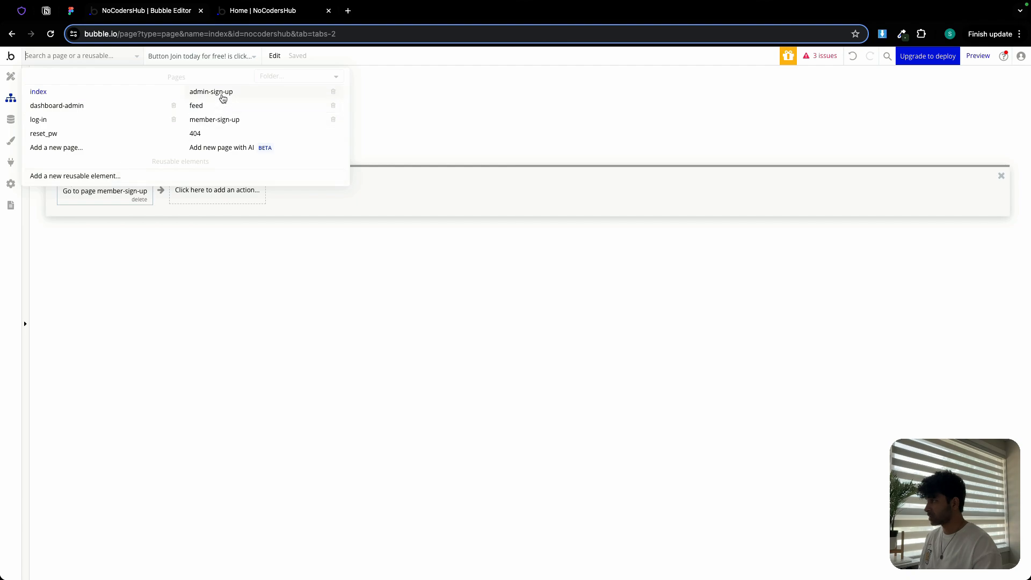
{"action": "left_click", "coordinate": [218, 97]}
{"action": "left_click", "coordinate": [10, 76]}
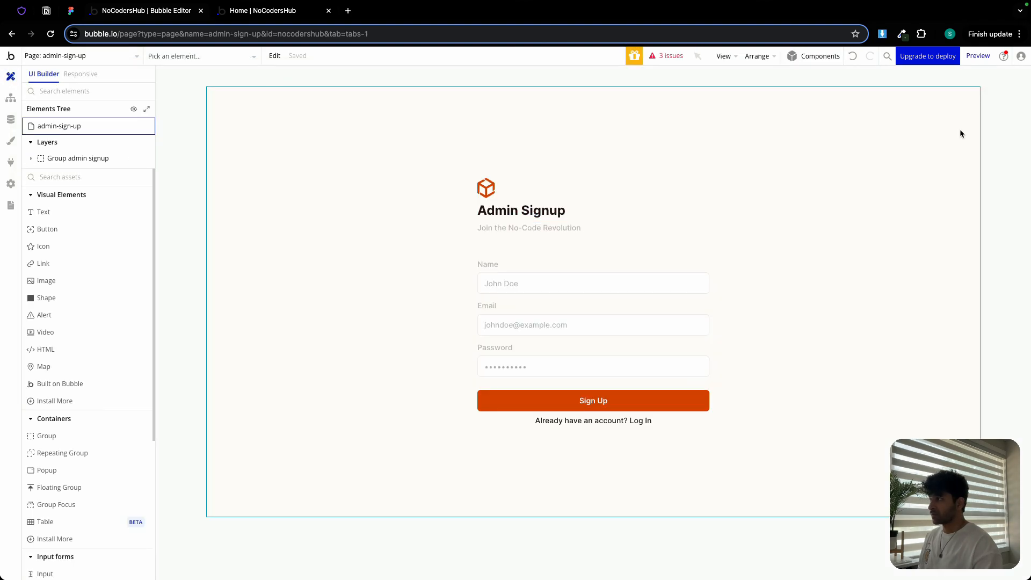
{"action": "left_click", "coordinate": [981, 56]}
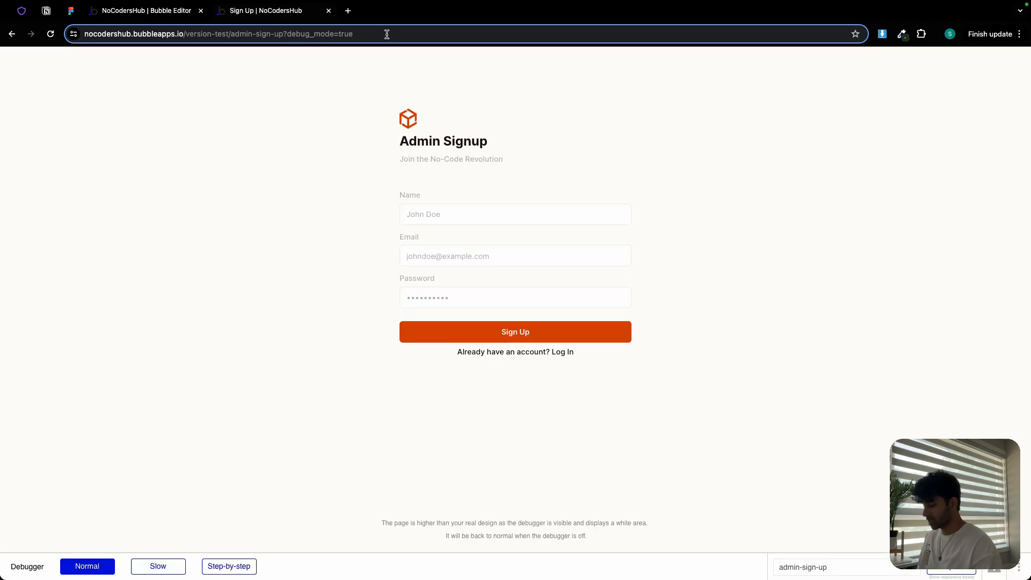
{"action": "double_click", "coordinate": [387, 34]}
{"action": "type", "text": "false"}
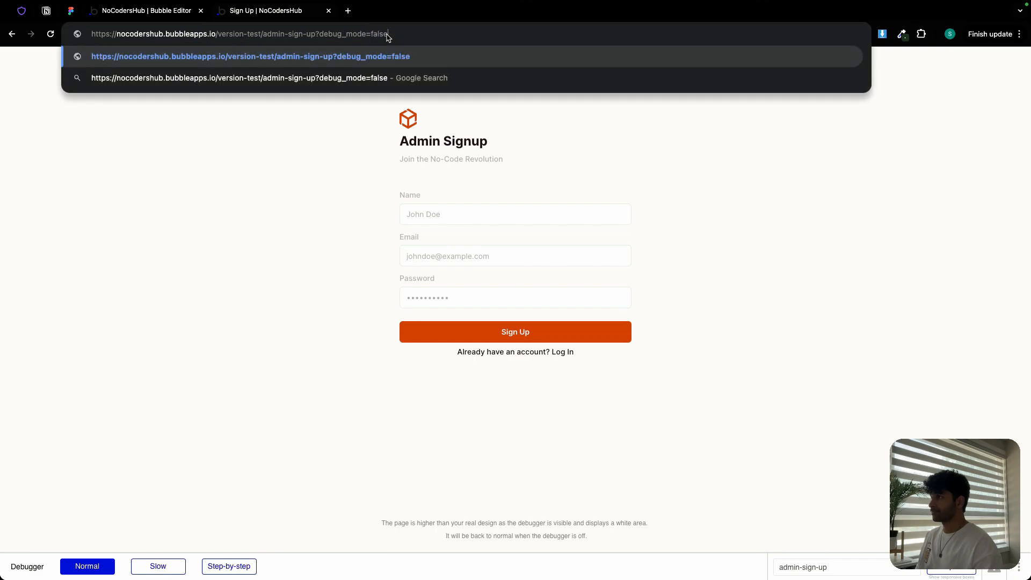
{"action": "key", "text": "Return"}
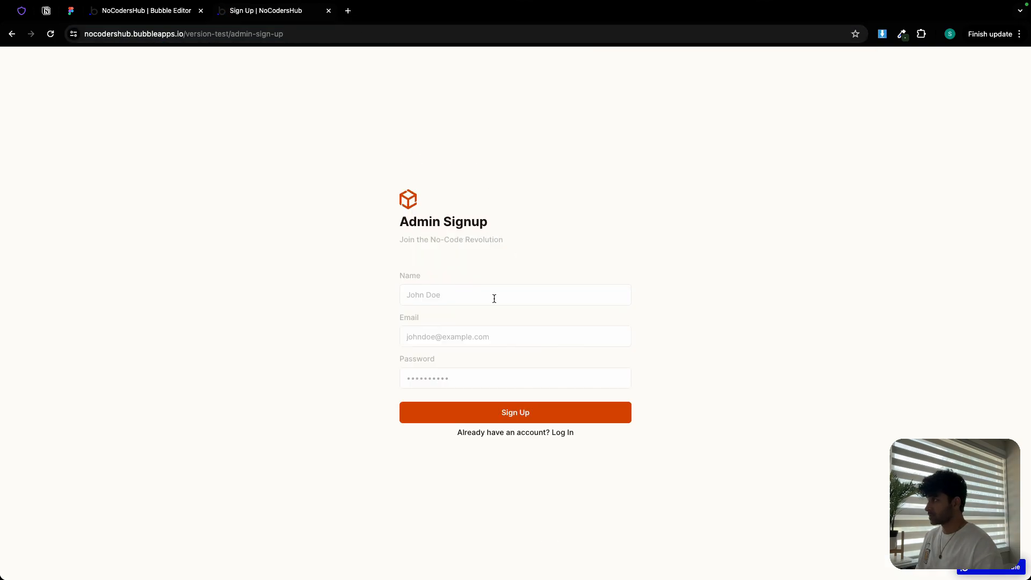
- Inspect the All Users table in the app's data
{"action": "left_click", "coordinate": [145, 10]}
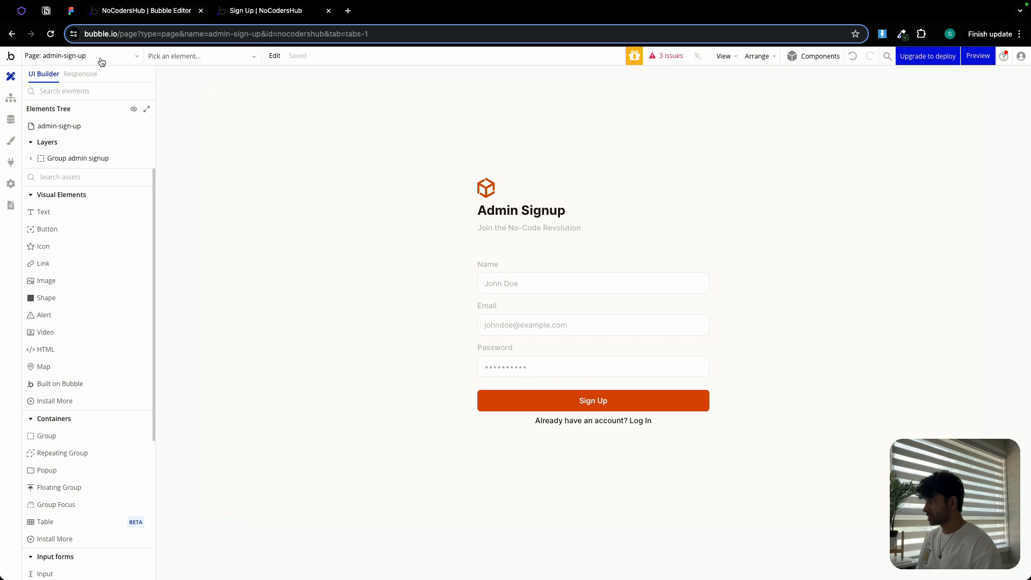
{"action": "left_click", "coordinate": [11, 120]}
{"action": "left_click", "coordinate": [185, 98]}
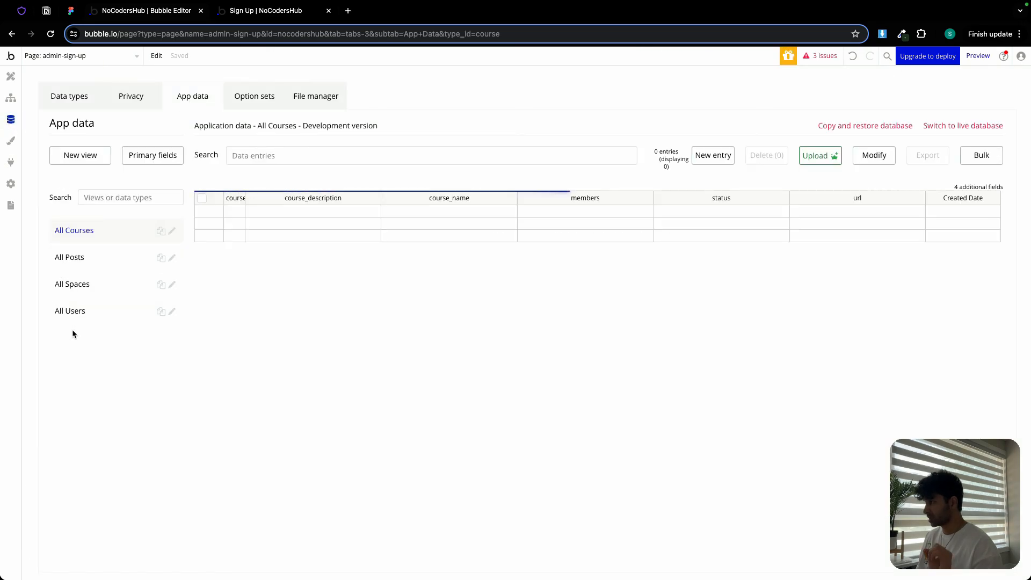
{"action": "left_click", "coordinate": [81, 318]}
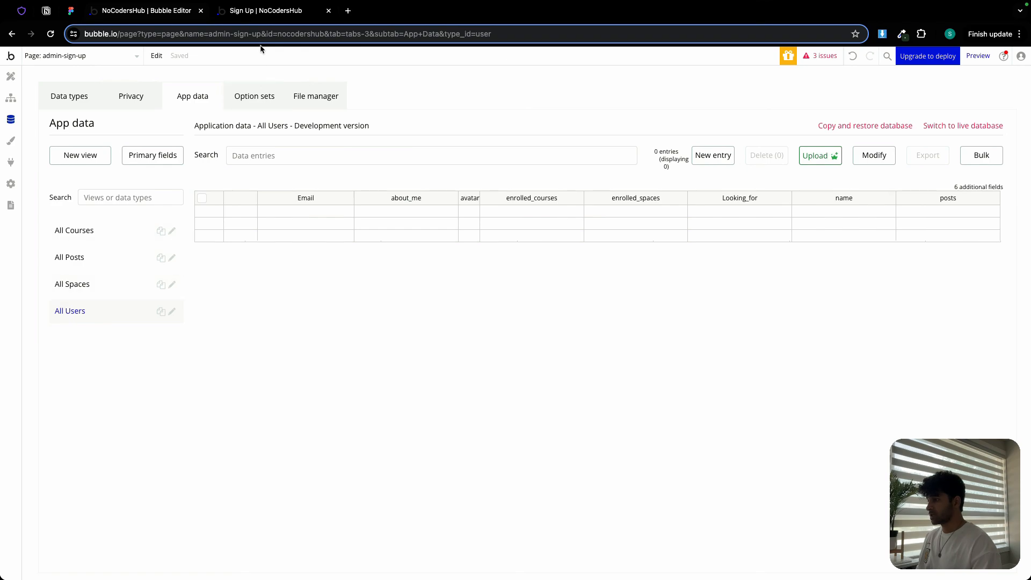
- Sign up a test admin on the admin-sign-up preview, entering a full name, an e-mail address and a password
{"action": "left_click", "coordinate": [275, 12]}
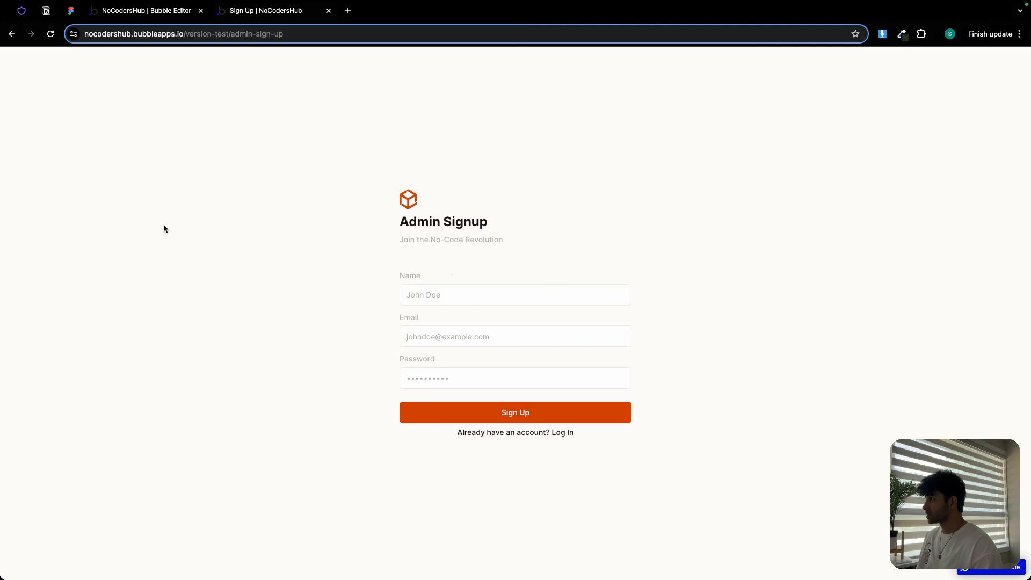
{"action": "left_click", "coordinate": [74, 12]}
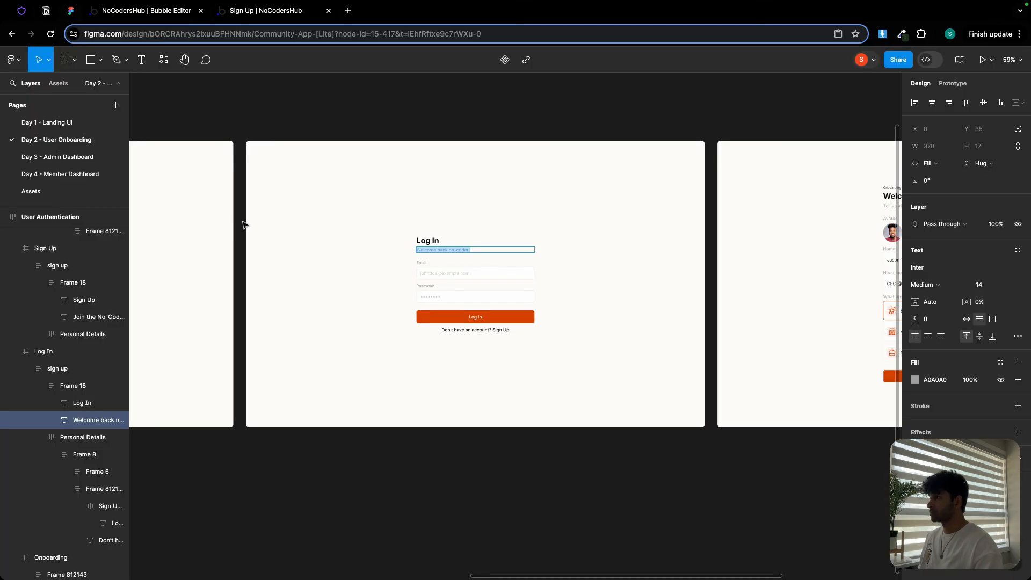
{"action": "left_click", "coordinate": [277, 12]}
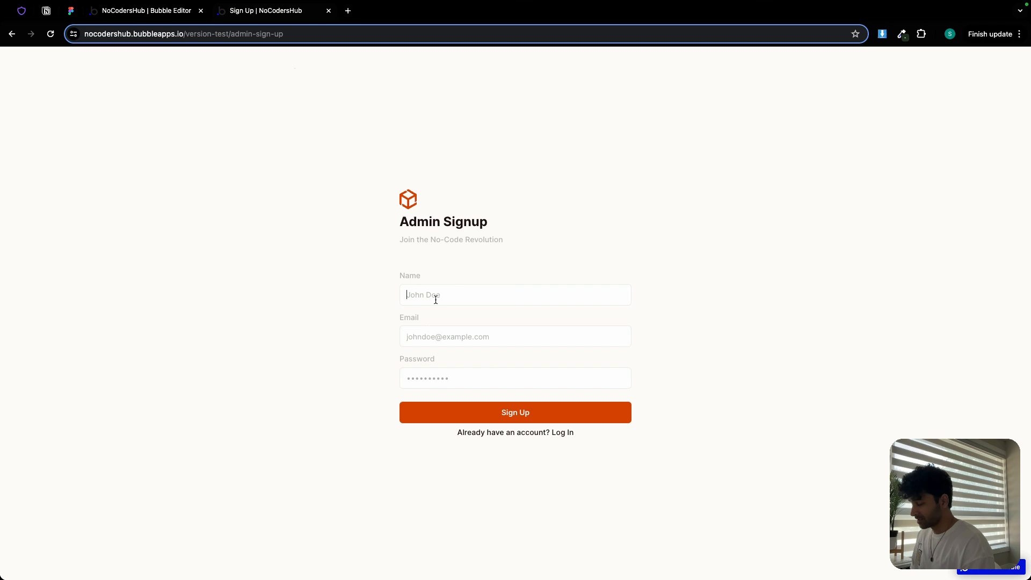
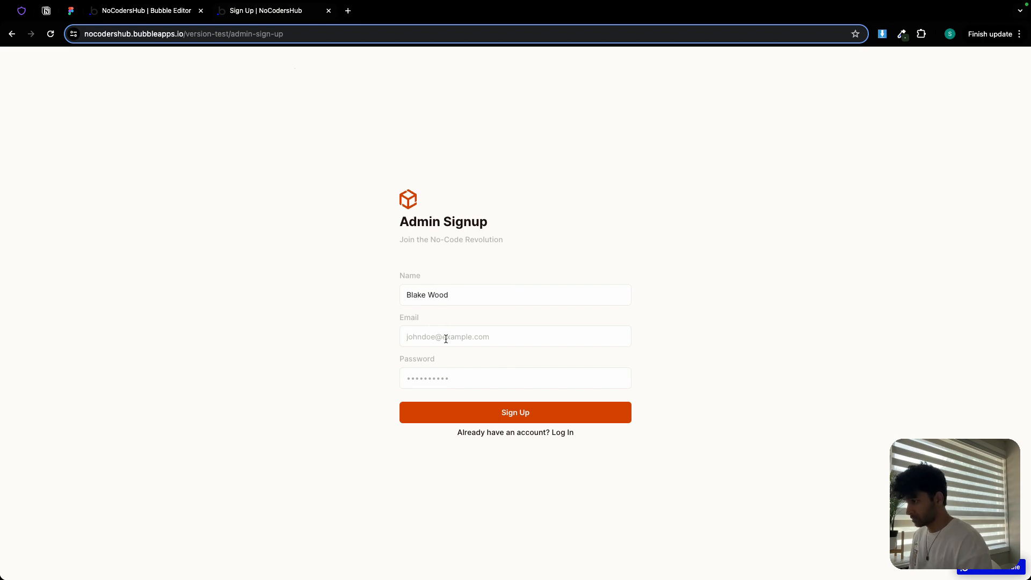
{"action": "left_click", "coordinate": [446, 338]}
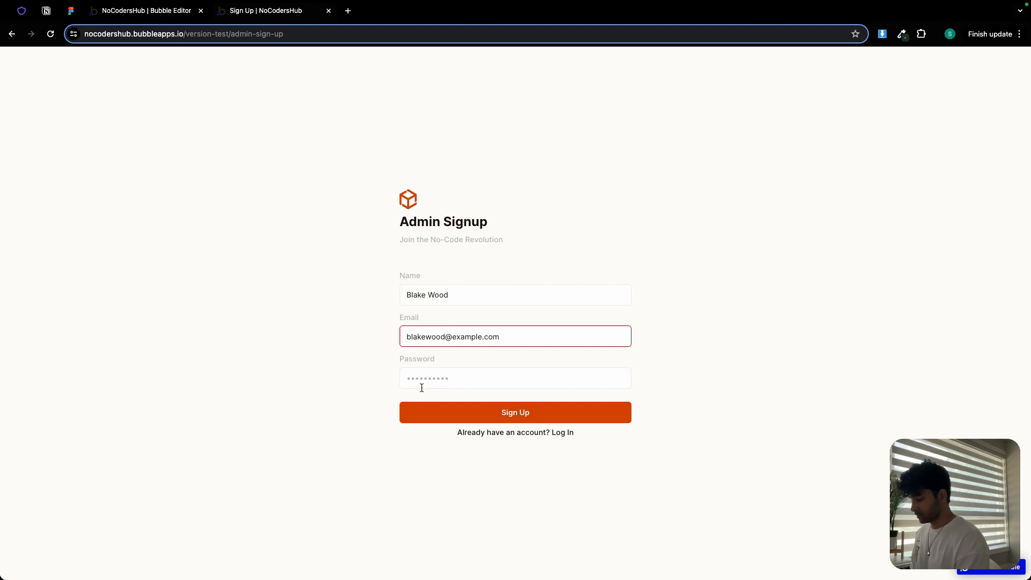
{"action": "left_click", "coordinate": [422, 388]}
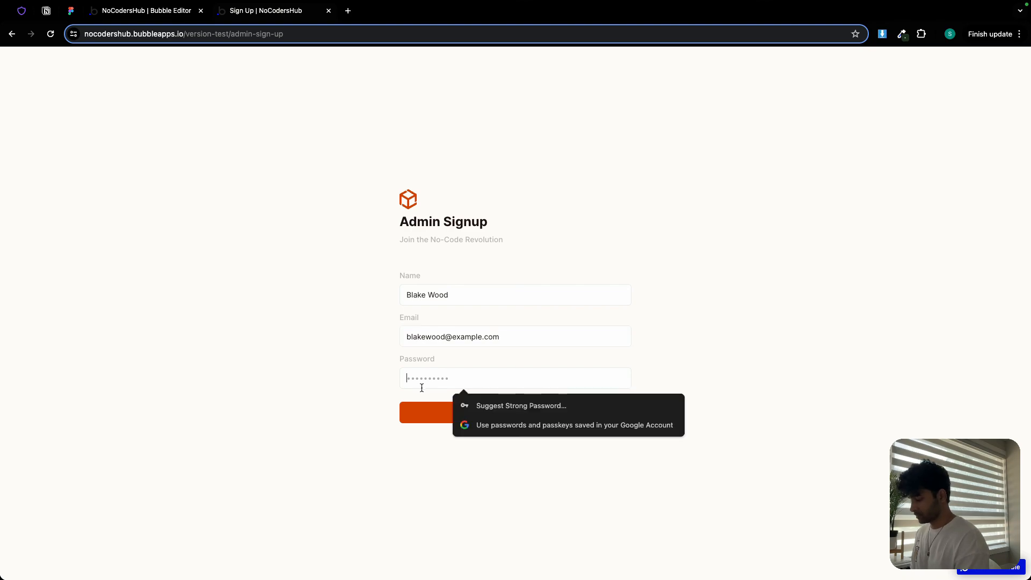
{"action": "type", "text": "p"}
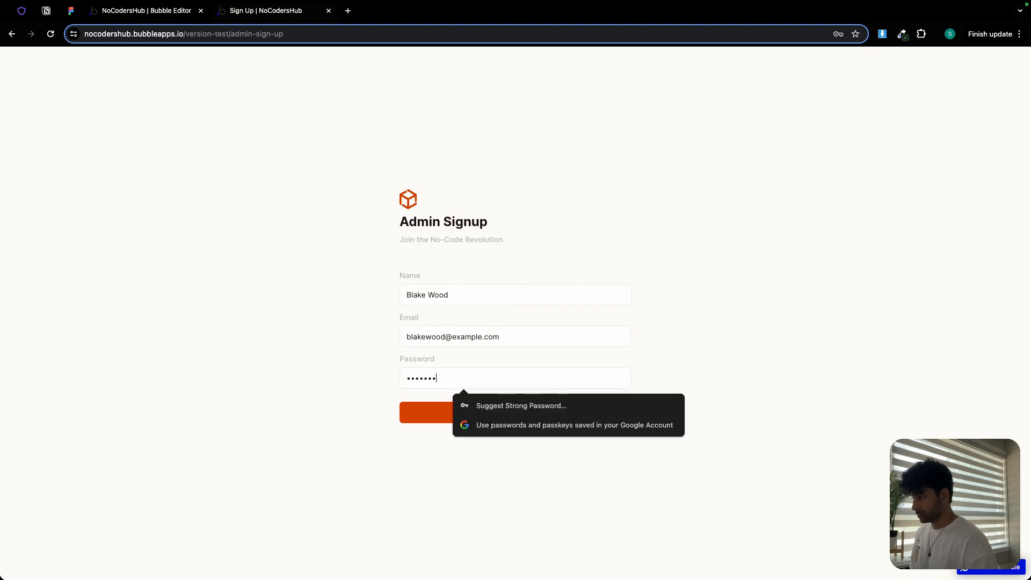
{"action": "left_click", "coordinate": [371, 426]}
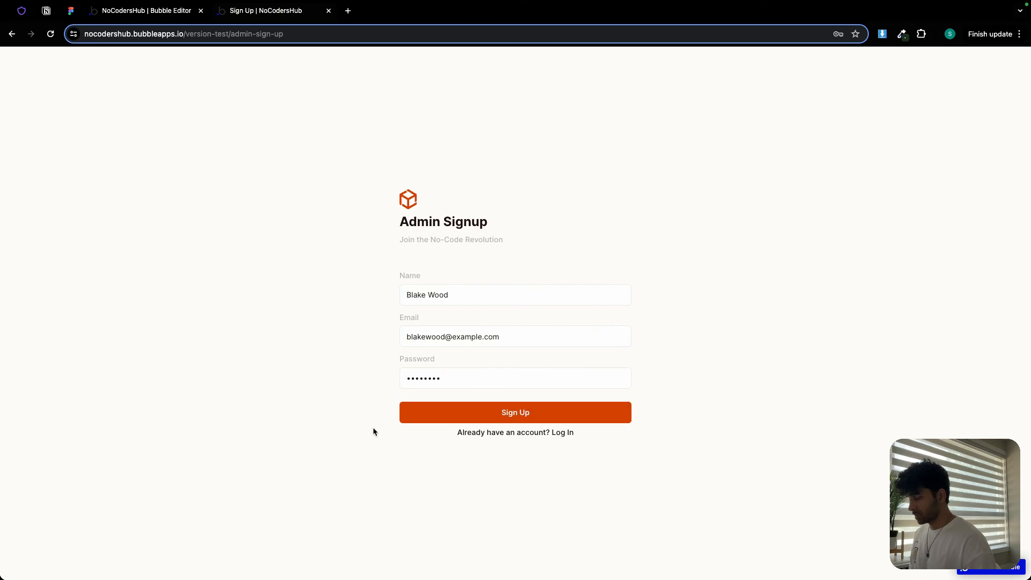
{"action": "left_click", "coordinate": [449, 417]}
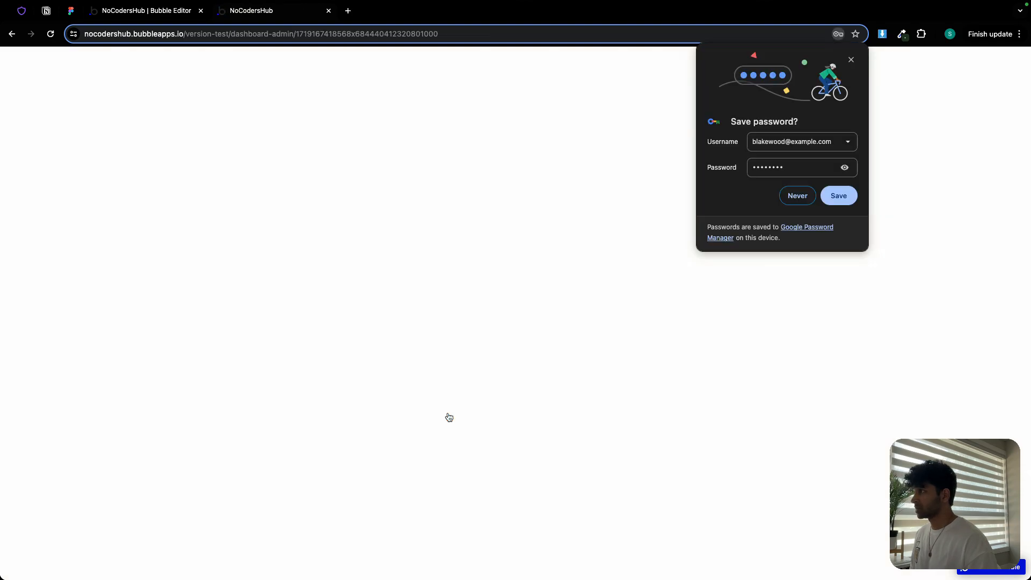
- Inspect the page address reached after signing up and decline saving the password in the browser
{"action": "left_click", "coordinate": [238, 34]}
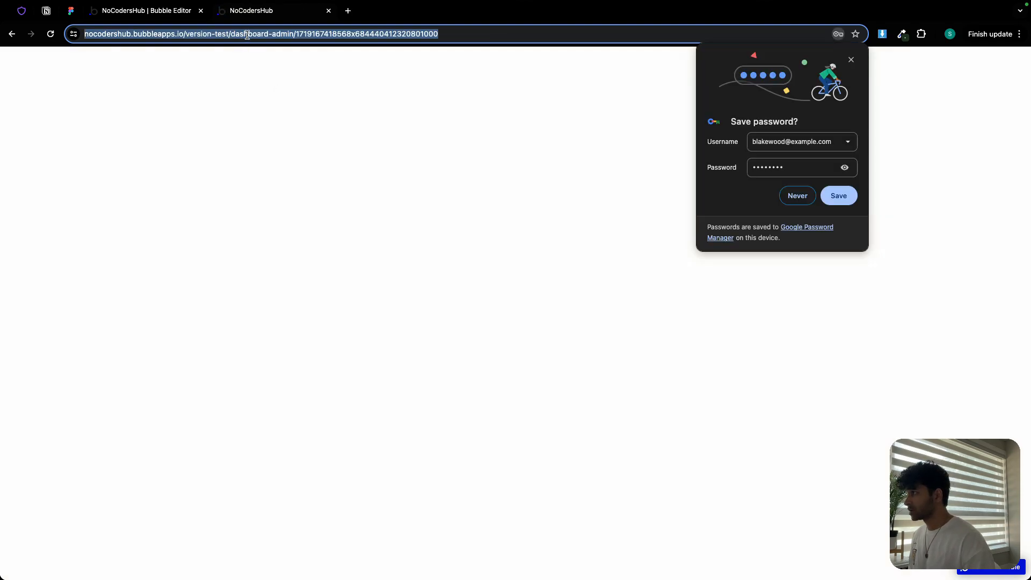
{"action": "double_click", "coordinate": [247, 34]}
{"action": "double_click", "coordinate": [272, 34]}
{"action": "left_click_drag", "start_coordinate": [271, 34], "coordinate": [302, 34]}
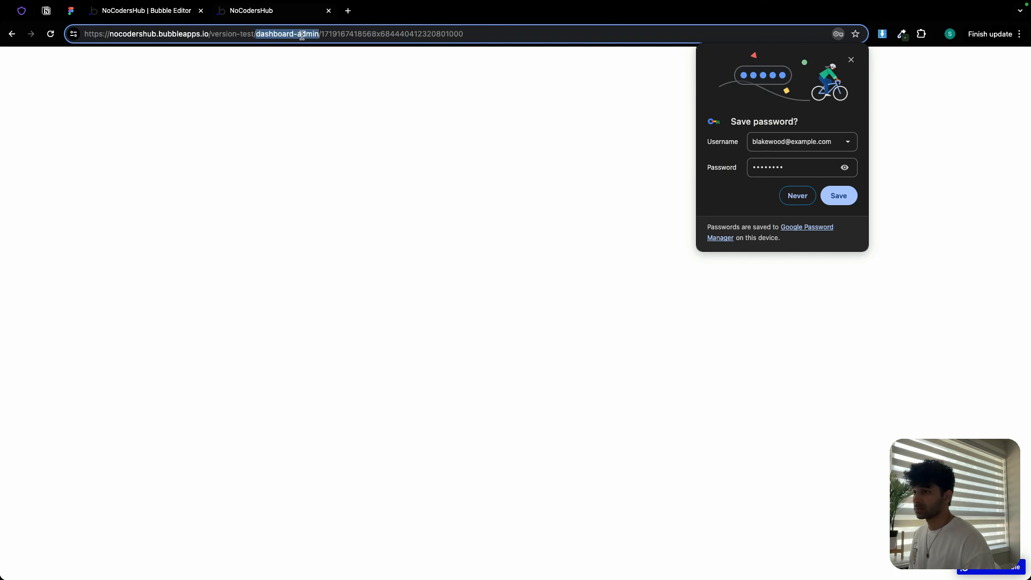
{"action": "left_click", "coordinate": [804, 196]}
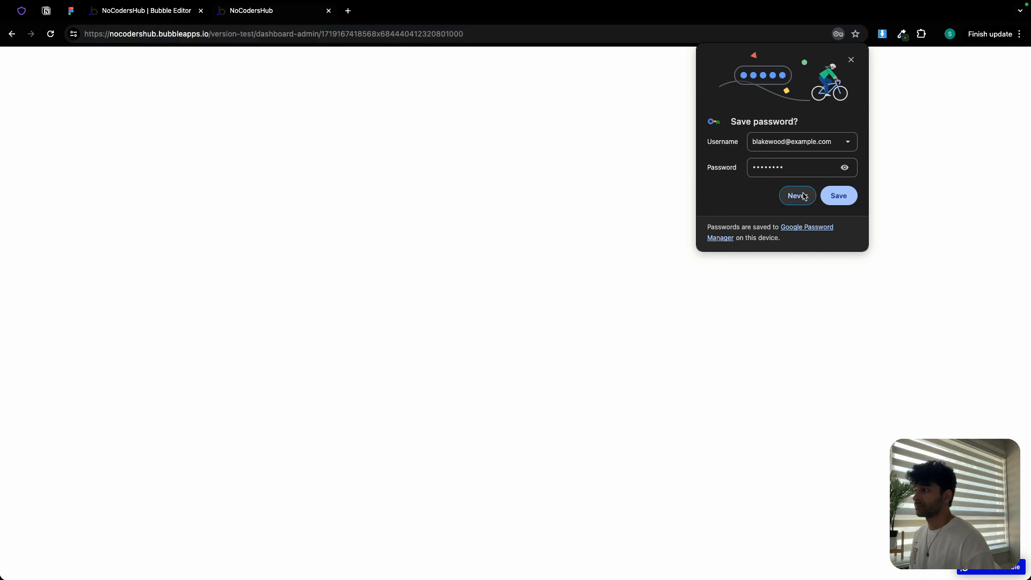
{"action": "left_click", "coordinate": [804, 197]}
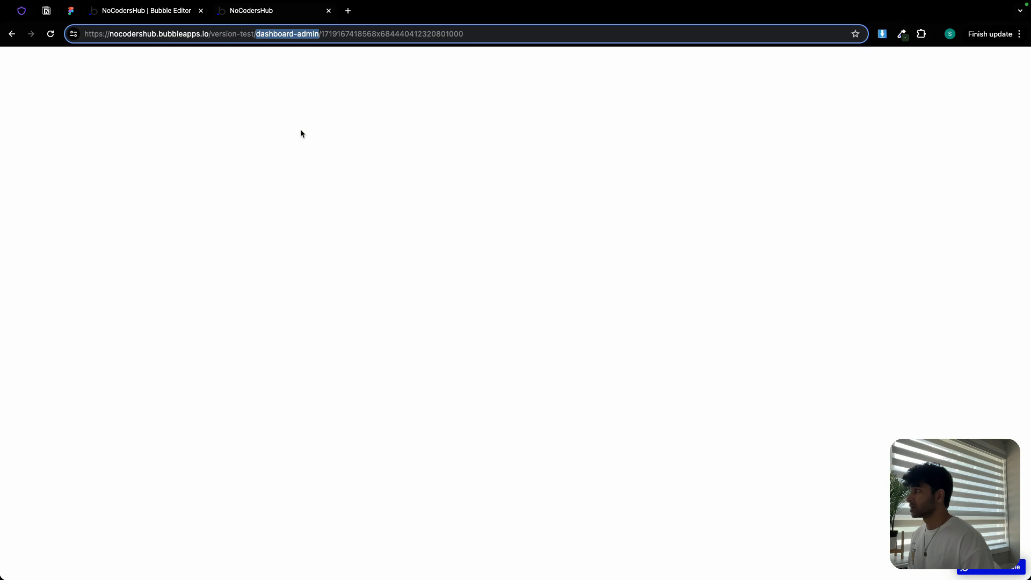
- Back in the editor, create a new blank page named test
{"action": "left_click", "coordinate": [169, 13]}
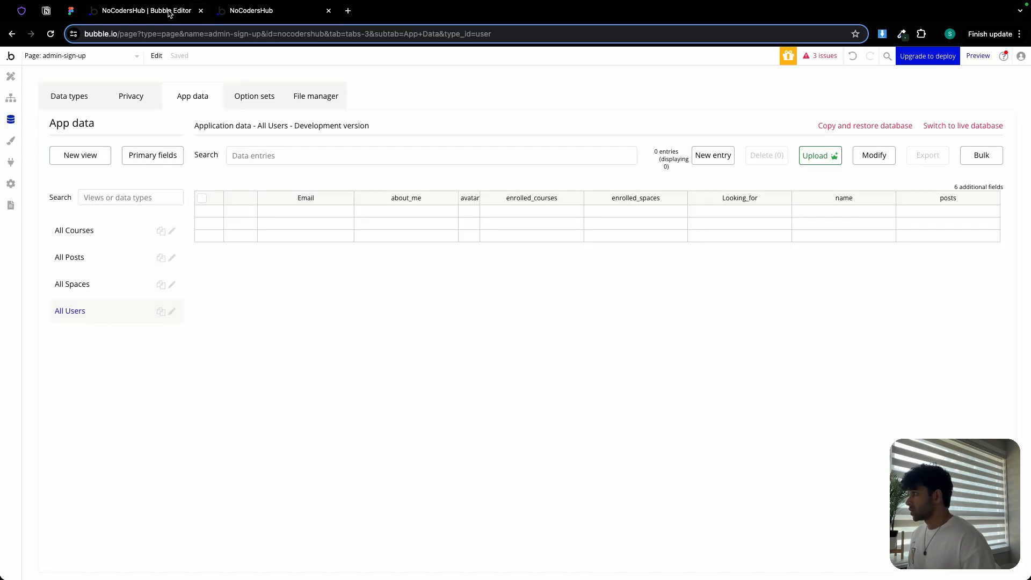
{"action": "left_click", "coordinate": [12, 77]}
{"action": "left_click", "coordinate": [75, 56]}
{"action": "left_click", "coordinate": [62, 149]}
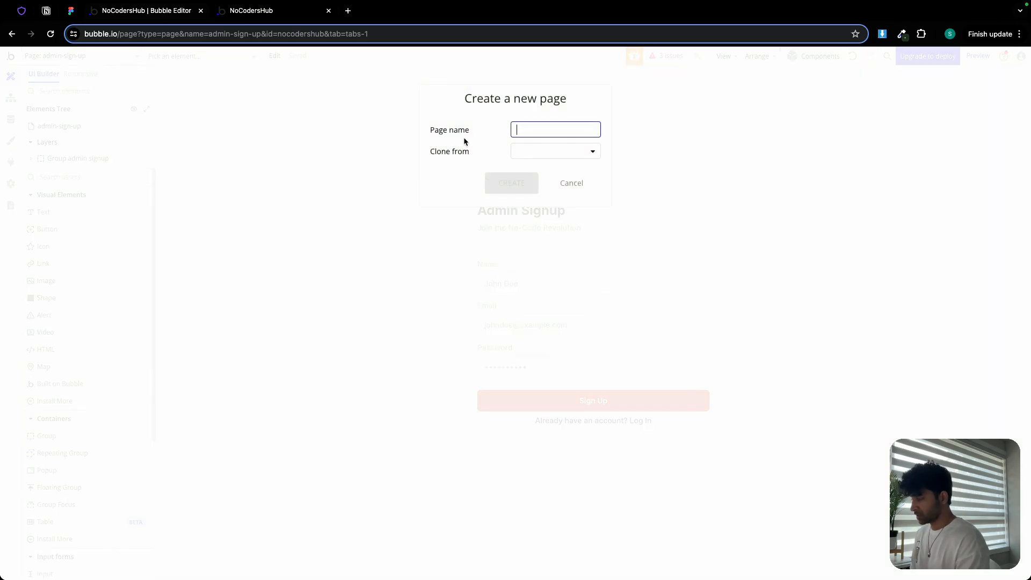
{"action": "type", "text": "test"}
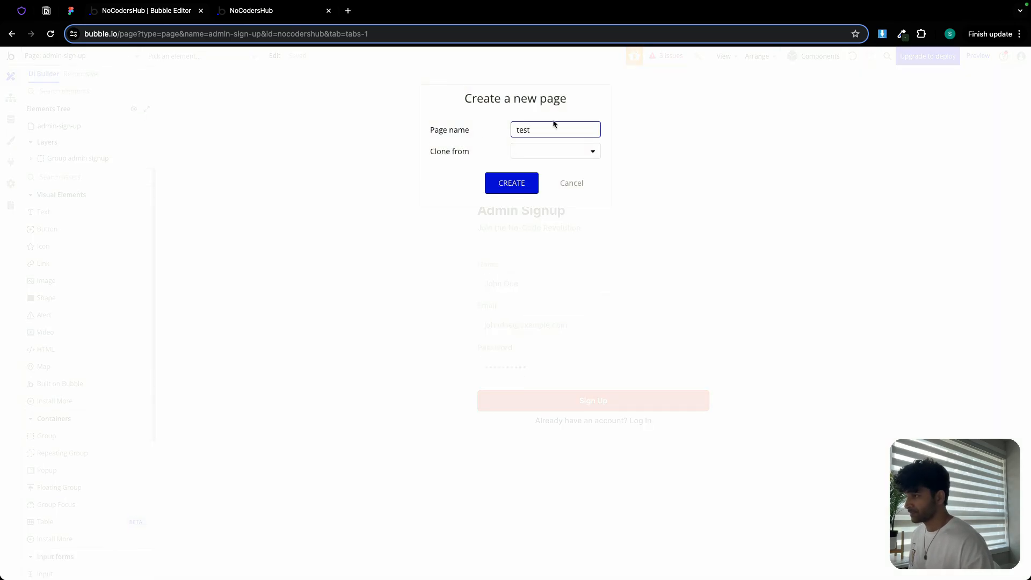
{"action": "left_click", "coordinate": [522, 184]}
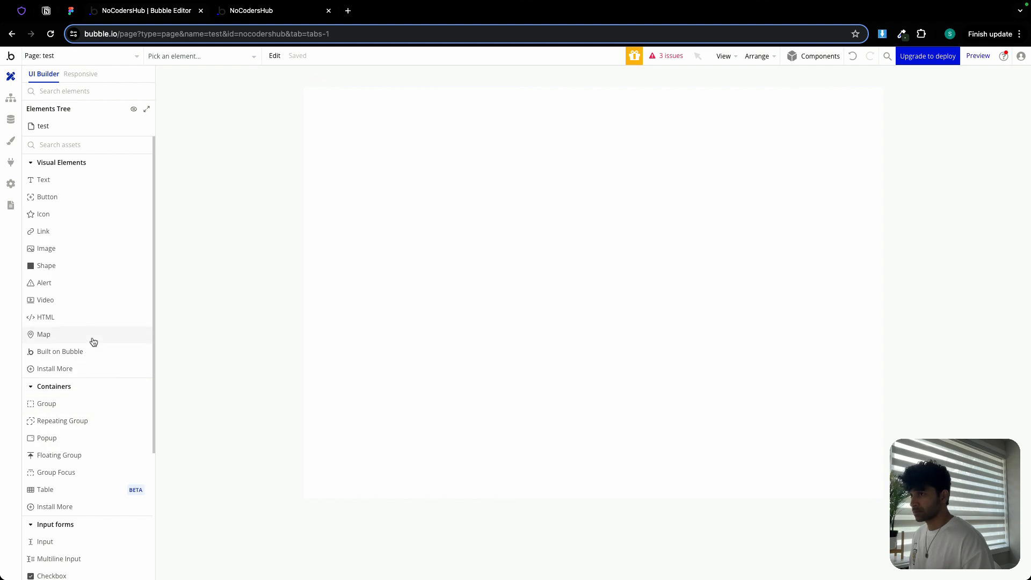
- Set the test page's container layout to Column
{"action": "double_click", "coordinate": [514, 205]}
{"action": "left_click", "coordinate": [751, 114]}
{"action": "left_click", "coordinate": [771, 139]}
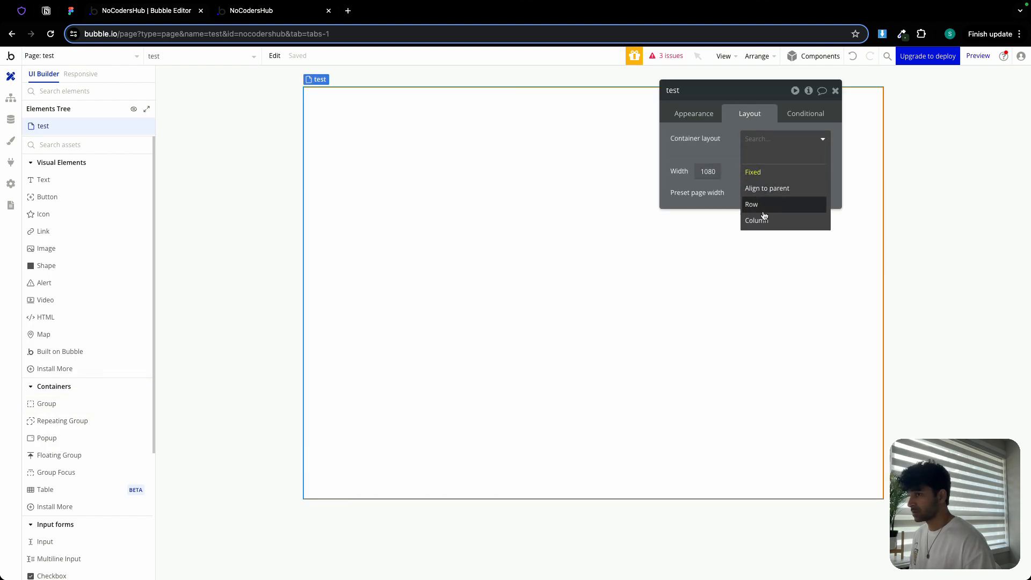
{"action": "left_click", "coordinate": [765, 220]}
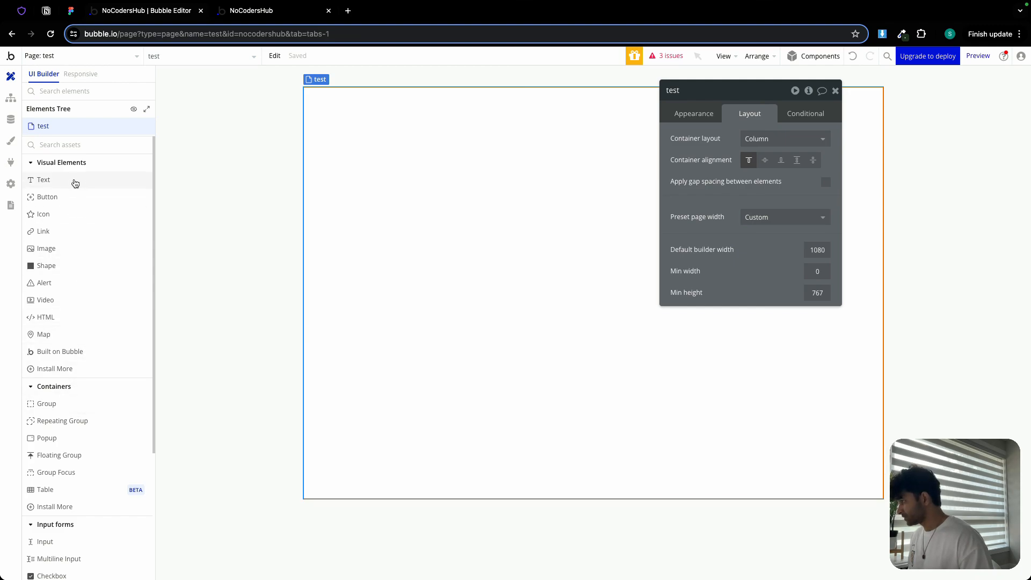
- Draw a group on the test page, make it fixed-width 360 px with centered content and a 500 px minimum height
{"action": "left_click", "coordinate": [64, 404]}
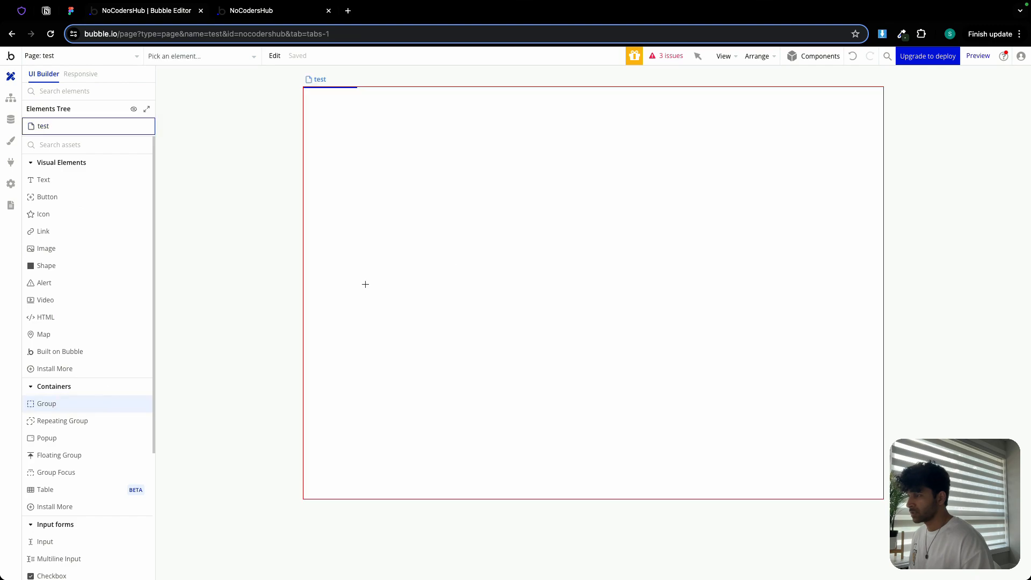
{"action": "left_click_drag", "start_coordinate": [498, 174], "coordinate": [691, 361]}
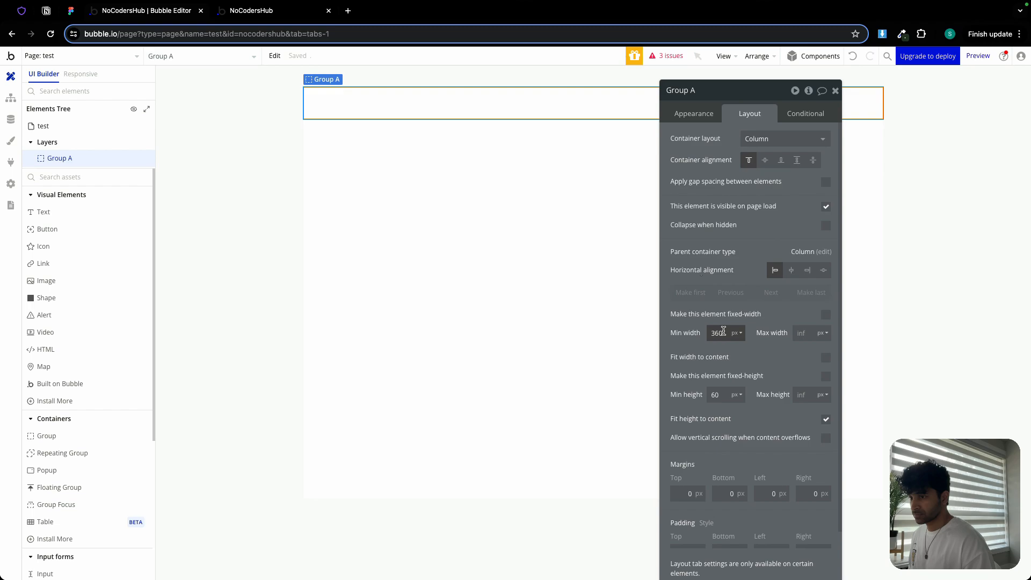
{"action": "left_click", "coordinate": [826, 314]}
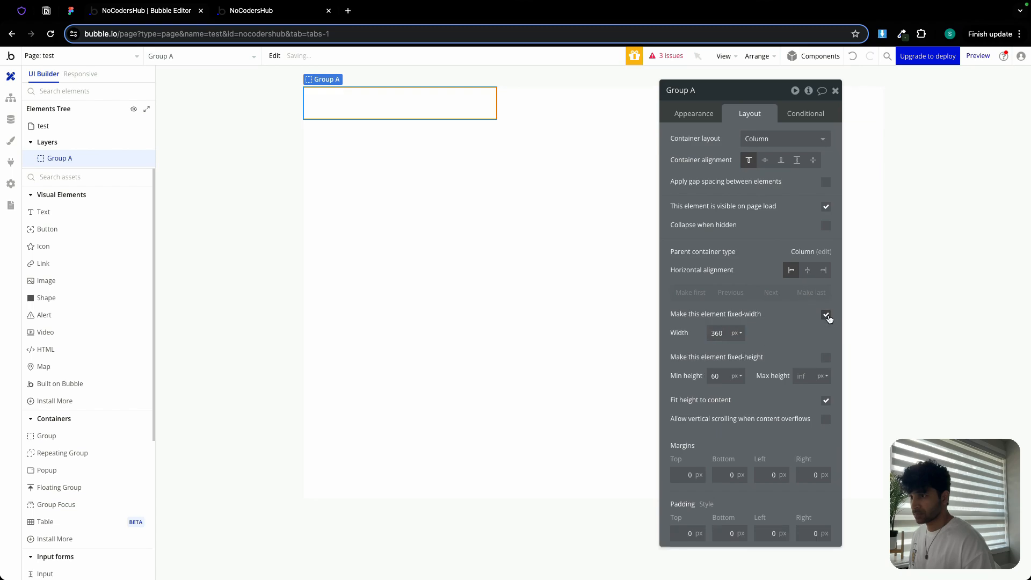
{"action": "left_click", "coordinate": [765, 160]}
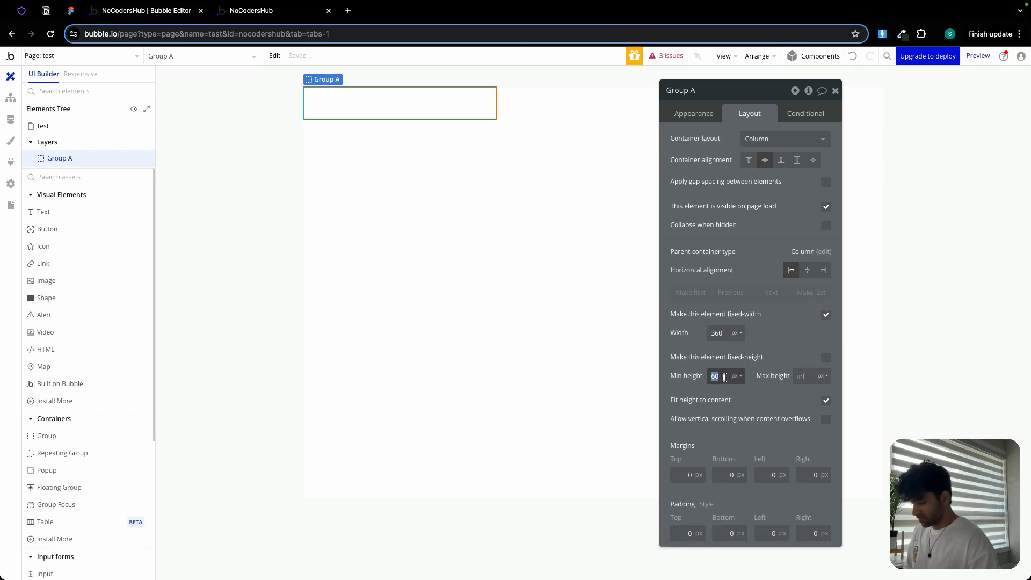
{"action": "type", "text": "500"}
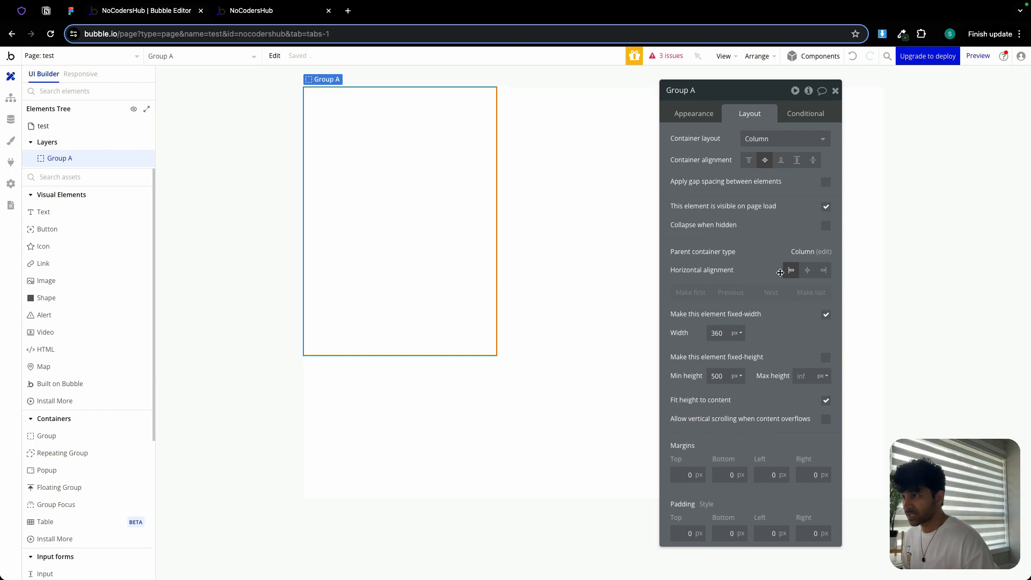
- Center the group horizontally and set the page's container alignment to center
{"action": "left_click", "coordinate": [808, 271]}
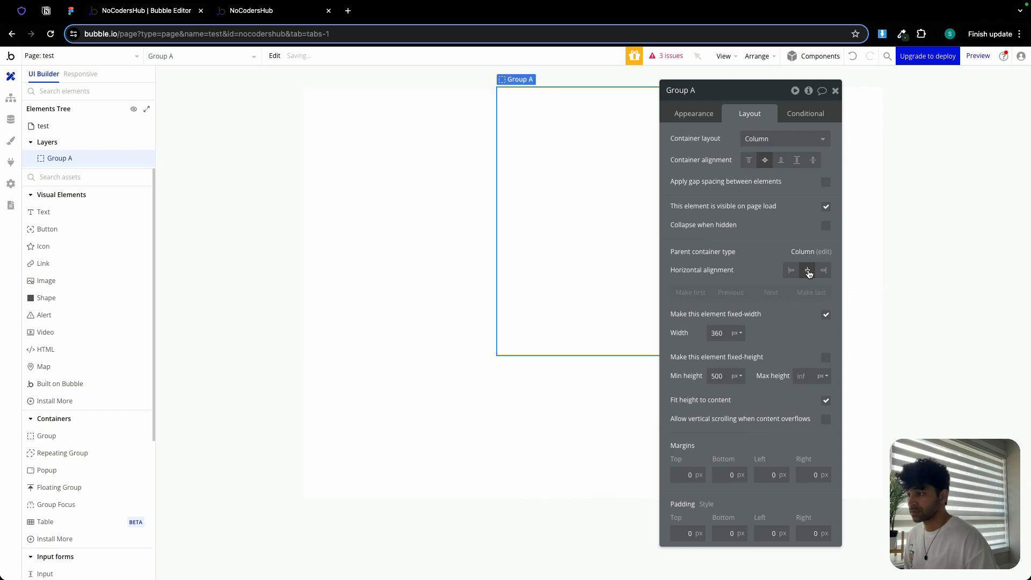
{"action": "left_click", "coordinate": [536, 342]}
{"action": "left_click", "coordinate": [765, 160]}
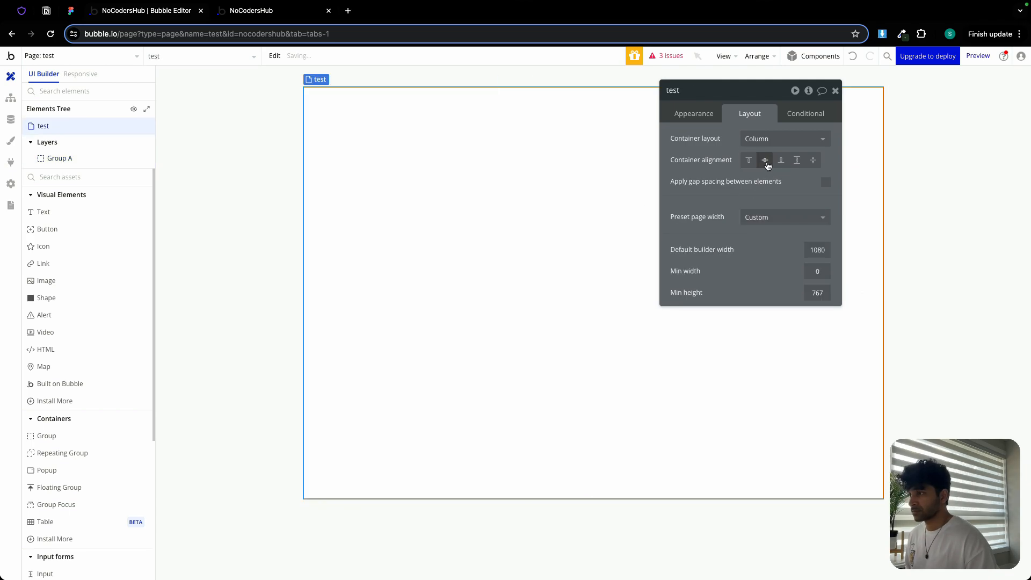
{"action": "left_click", "coordinate": [541, 231]}
- Set the group's padding to 24 px on the top, bottom, left and right
{"action": "left_click", "coordinate": [685, 535]}
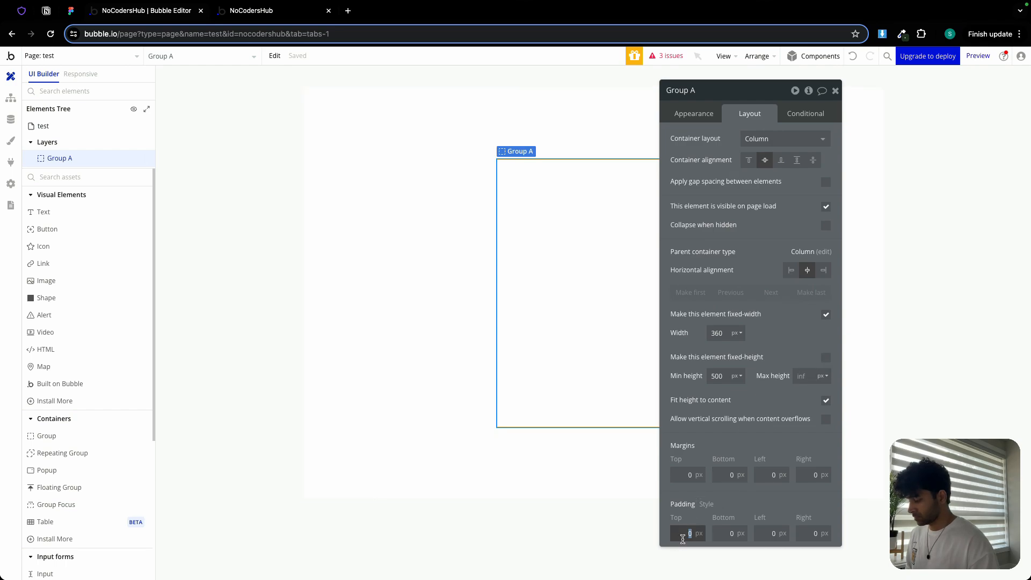
{"action": "type", "text": "24"}
{"action": "left_click", "coordinate": [730, 533]}
{"action": "type", "text": "24"}
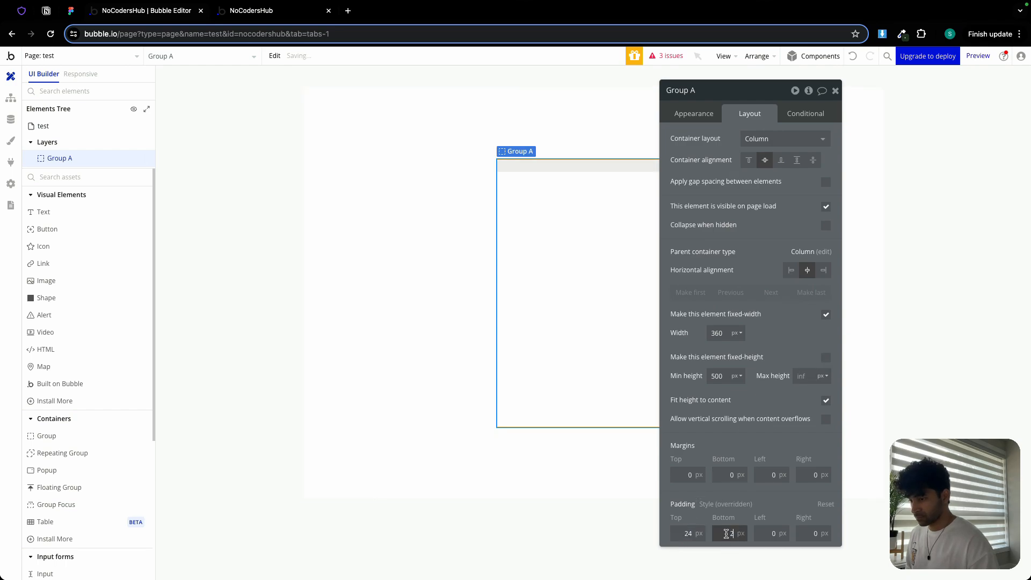
{"action": "left_click", "coordinate": [771, 534]}
{"action": "type", "text": "24"}
{"action": "left_click", "coordinate": [807, 535]}
{"action": "type", "text": "24"}
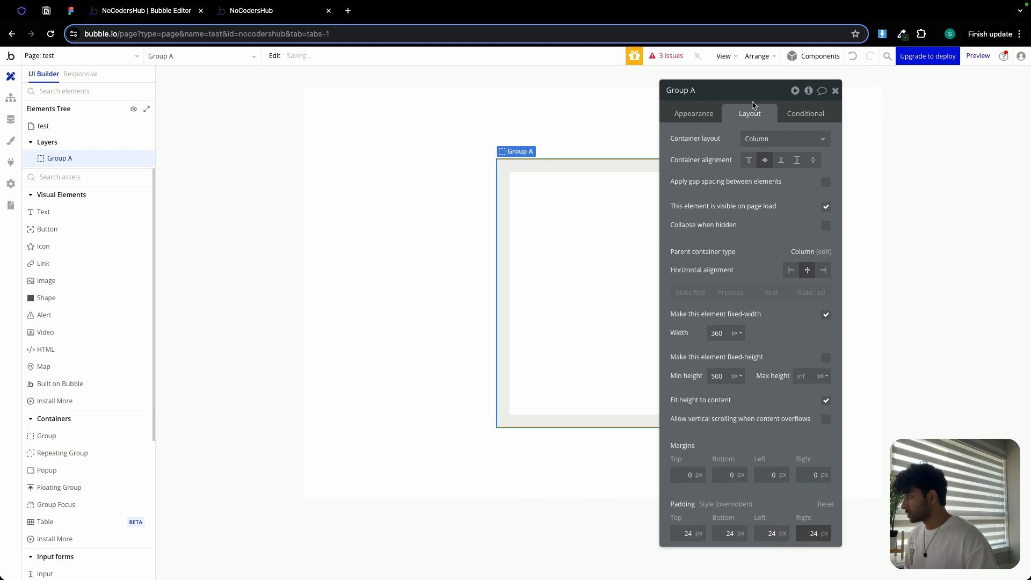
- Add a text element inside the group and set the group's container alignment to top
{"action": "left_click", "coordinate": [41, 221]}
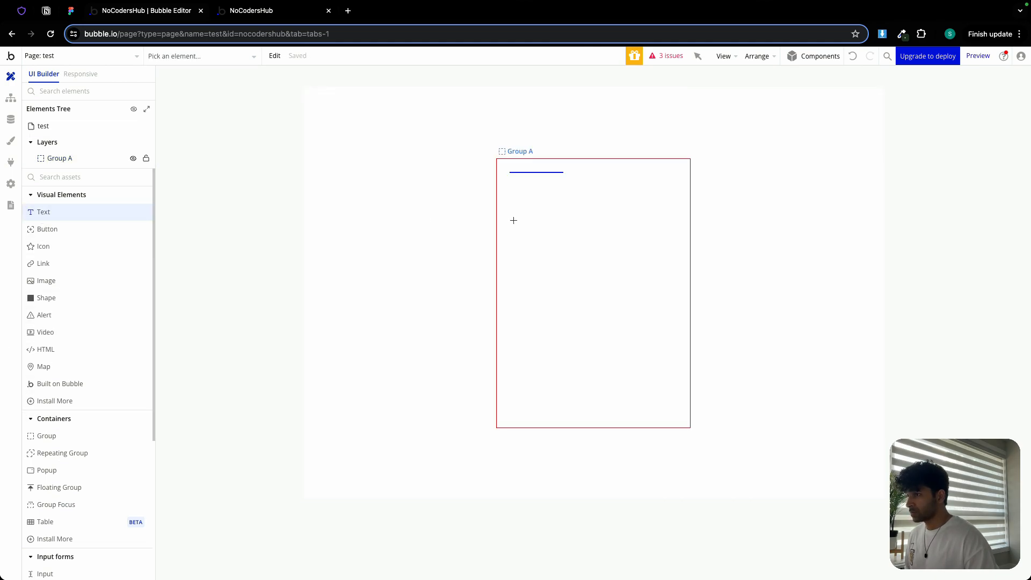
{"action": "left_click", "coordinate": [554, 196]}
{"action": "left_click", "coordinate": [596, 246]}
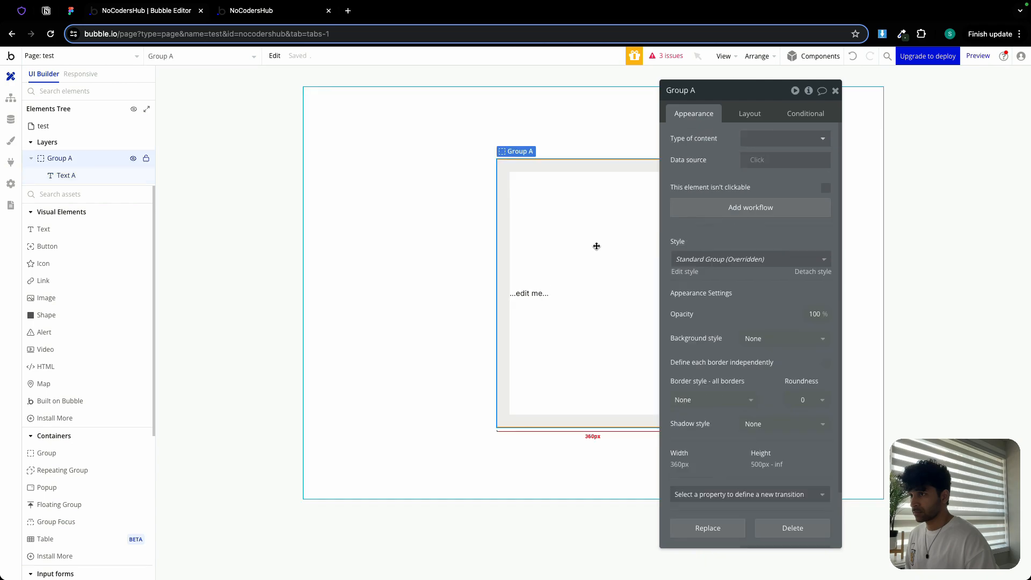
{"action": "left_click", "coordinate": [750, 113]}
{"action": "left_click", "coordinate": [748, 160]}
- Set the group's text to "Name:" followed by the dynamic Current User's name
{"action": "left_click", "coordinate": [532, 177]}
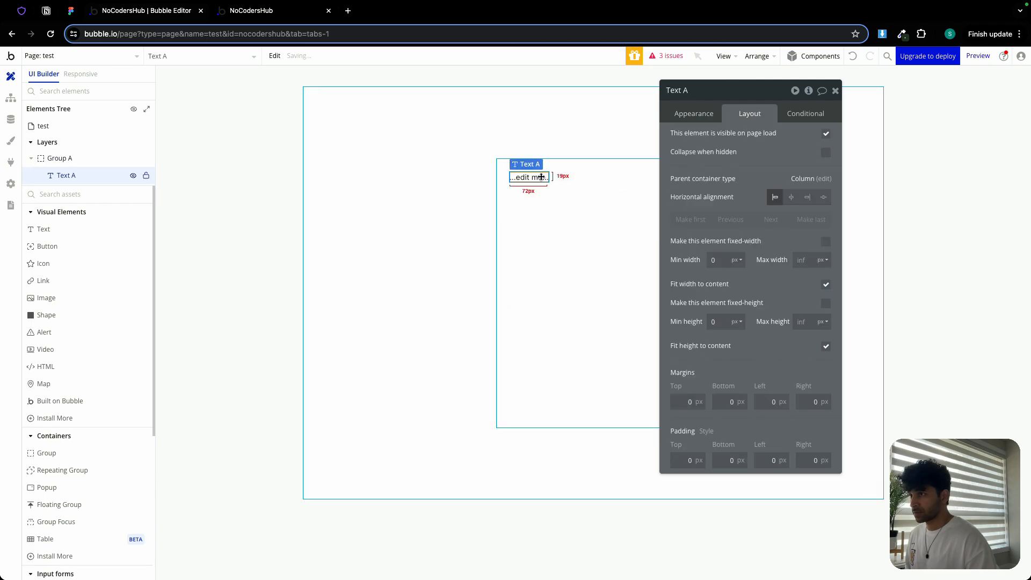
{"action": "left_click", "coordinate": [693, 114]}
{"action": "left_click", "coordinate": [729, 142]}
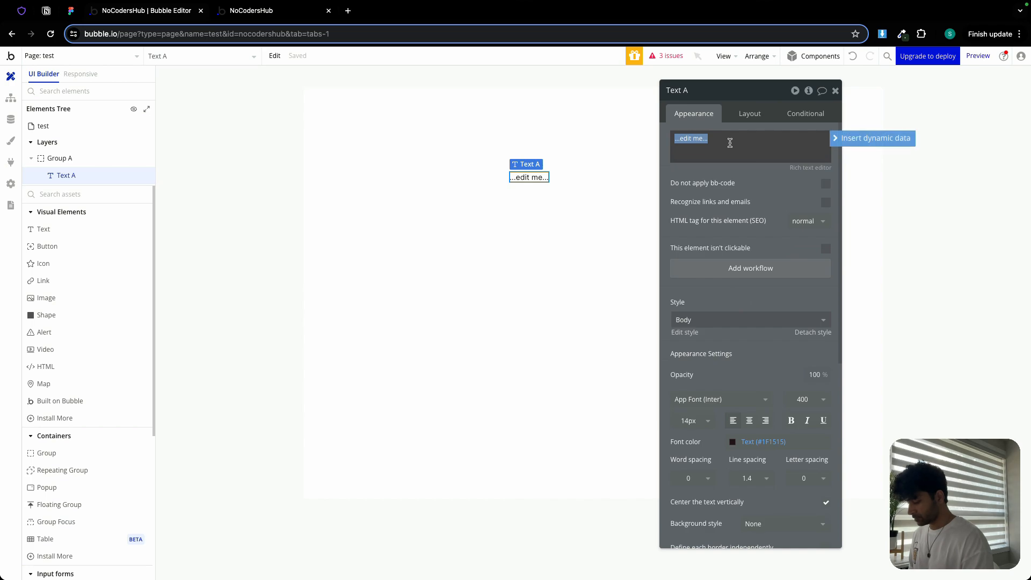
{"action": "type", "text": "Name:"}
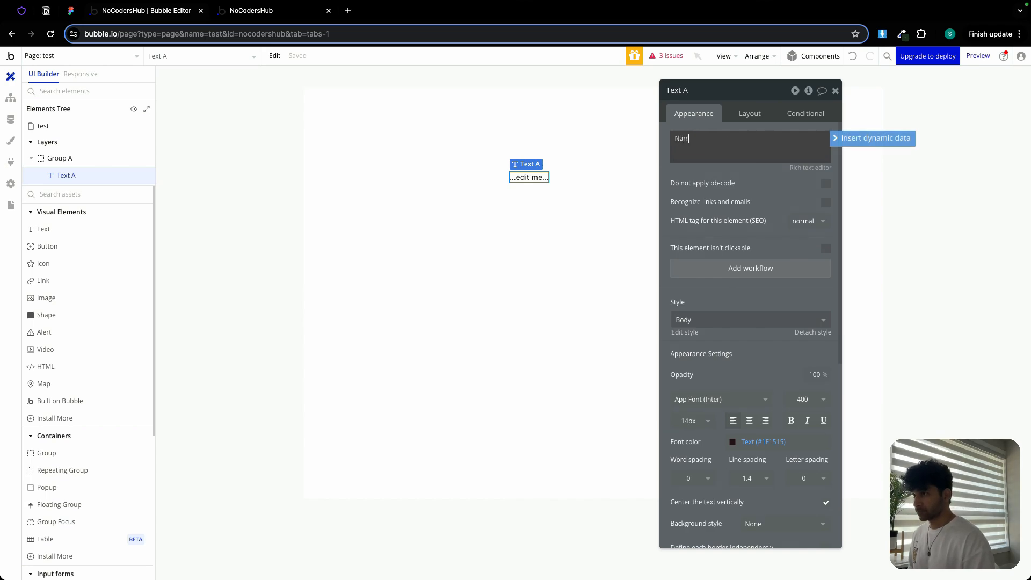
{"action": "left_click", "coordinate": [854, 138]}
{"action": "left_click", "coordinate": [765, 198]}
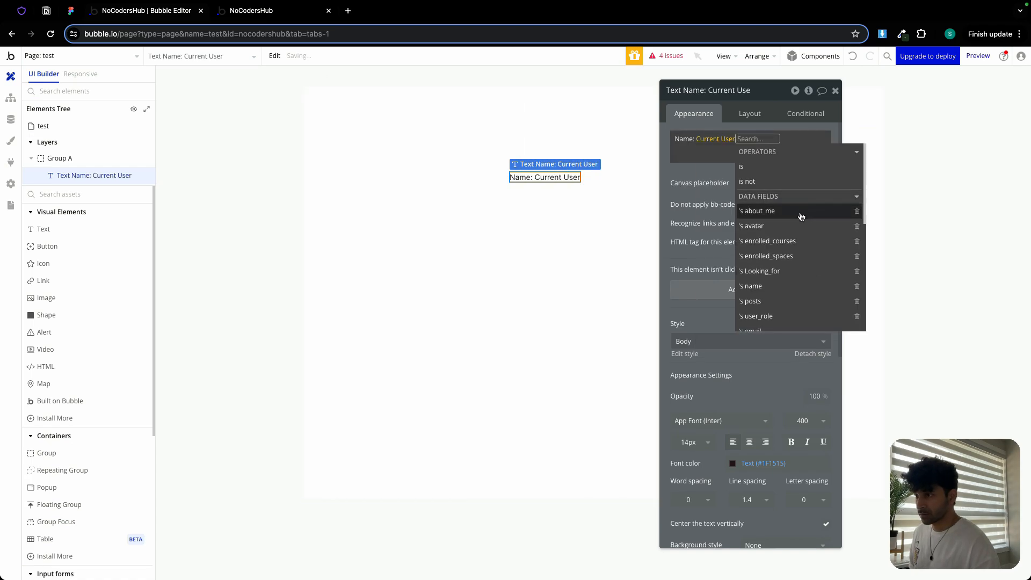
{"action": "left_click", "coordinate": [772, 286]}
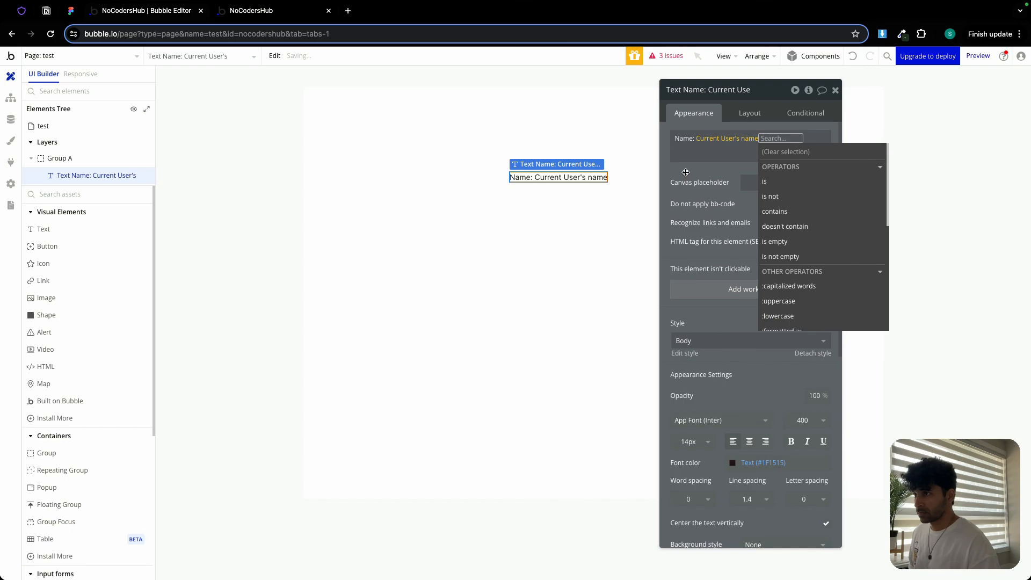
- Turn off fit width to content for the name text, then close the group's property editor
{"action": "left_click", "coordinate": [748, 114]}
{"action": "left_click", "coordinate": [826, 285]}
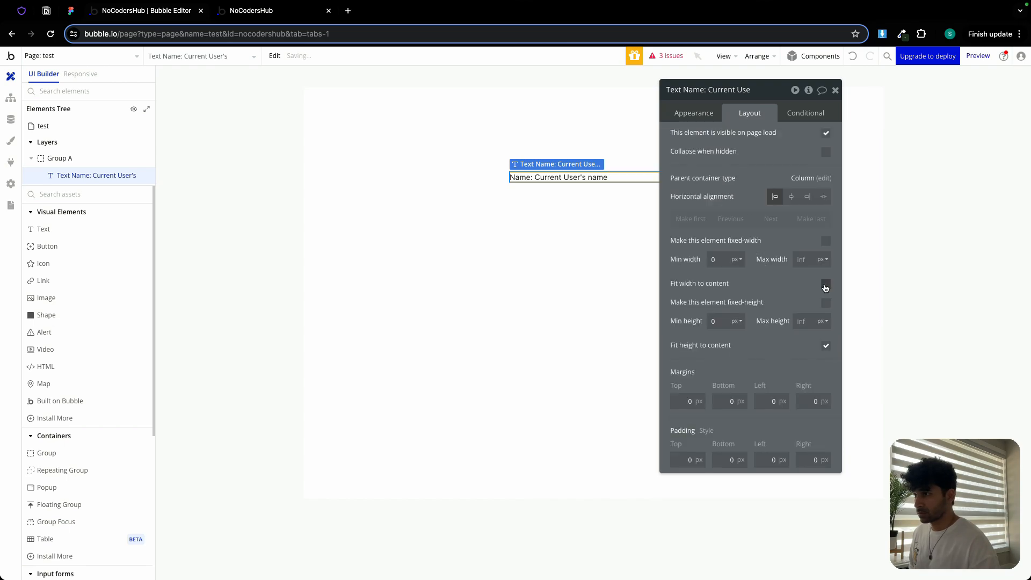
{"action": "left_click", "coordinate": [616, 216]}
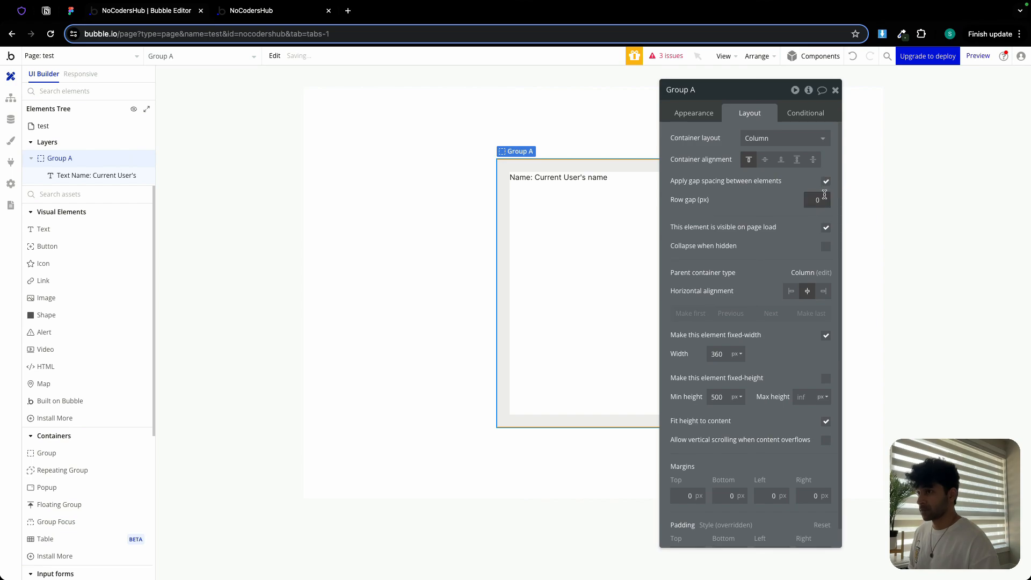
{"action": "left_click", "coordinate": [835, 90]}
{"action": "double_click", "coordinate": [586, 180]}
{"action": "left_click", "coordinate": [570, 207]}
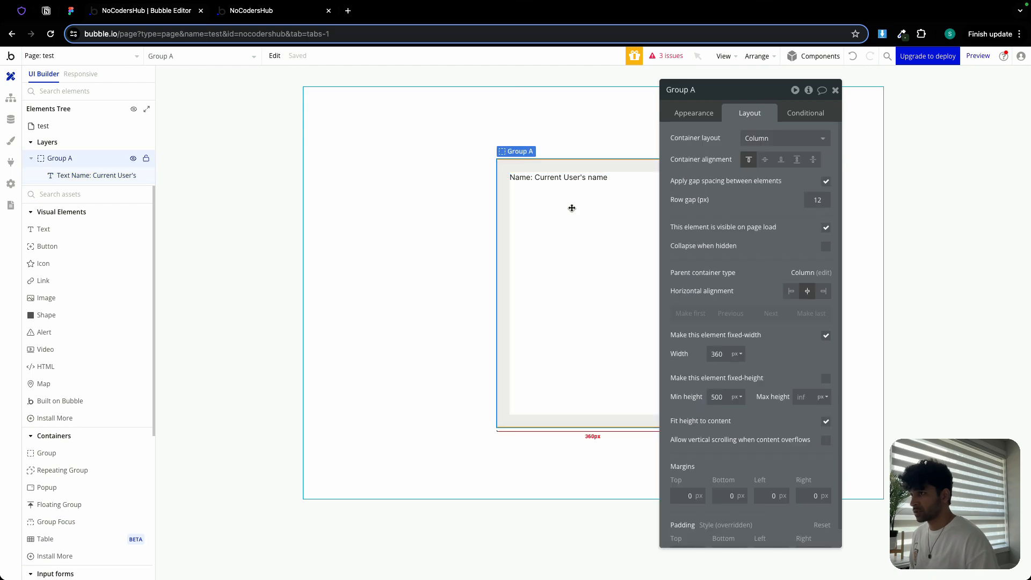
{"action": "key", "text": "ctrl+v"}
{"action": "left_click", "coordinate": [691, 119]}
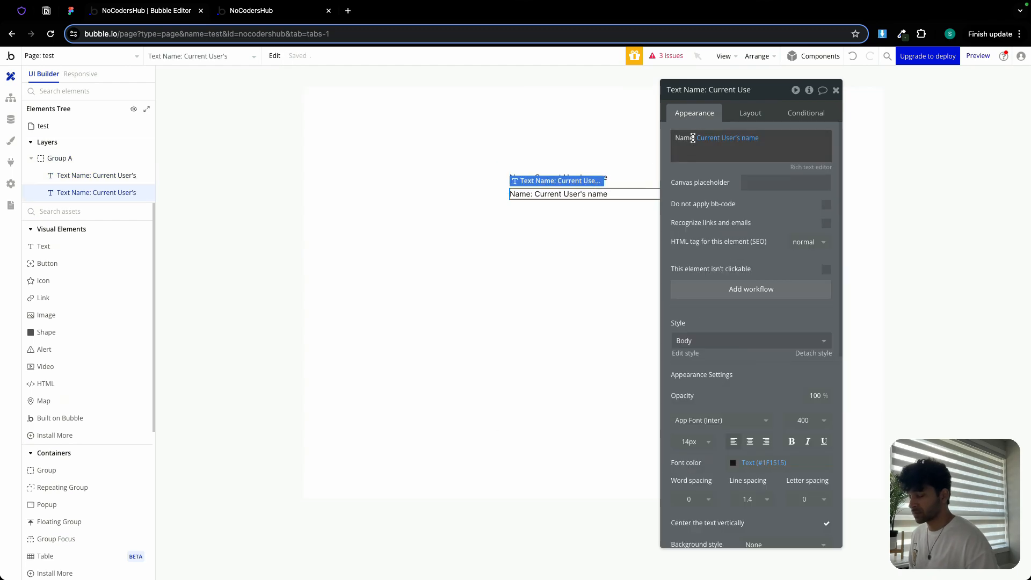
{"action": "triple_click", "coordinate": [689, 138]}
{"action": "type", "text": "Email:"}
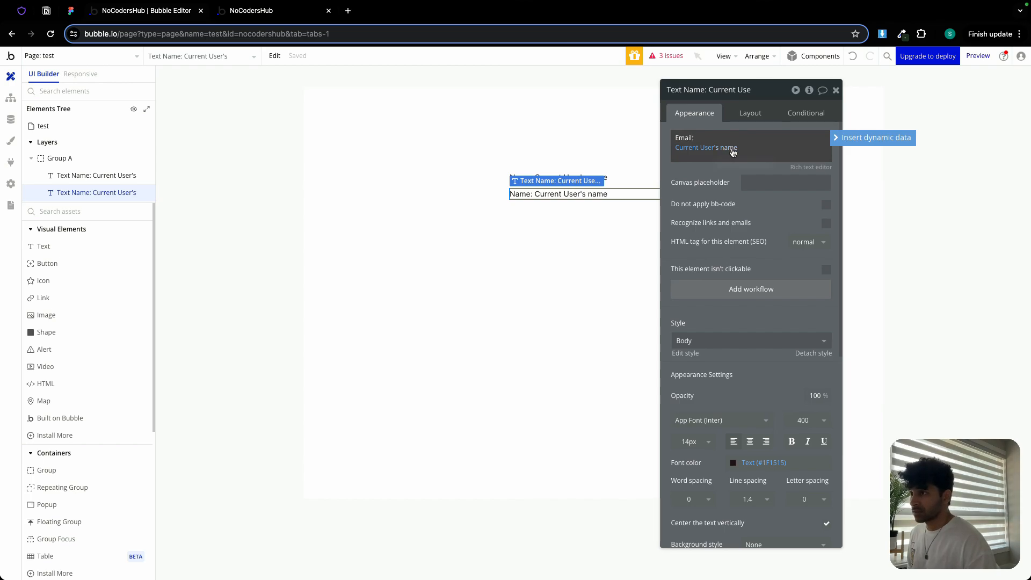
{"action": "left_click", "coordinate": [733, 152]}
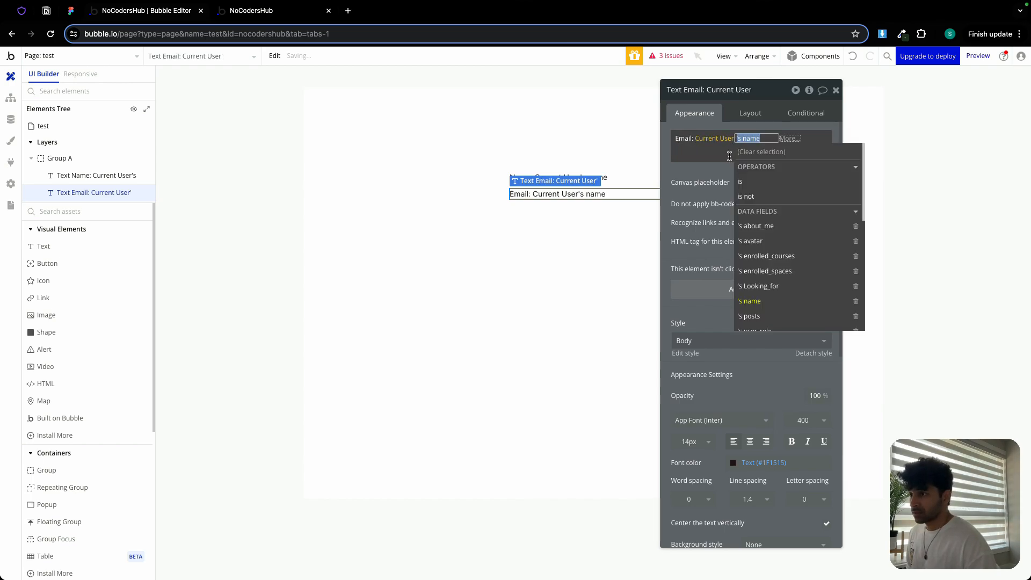
{"action": "scroll", "coordinate": [762, 285], "scroll_direction": "down", "scroll_amount": 1}
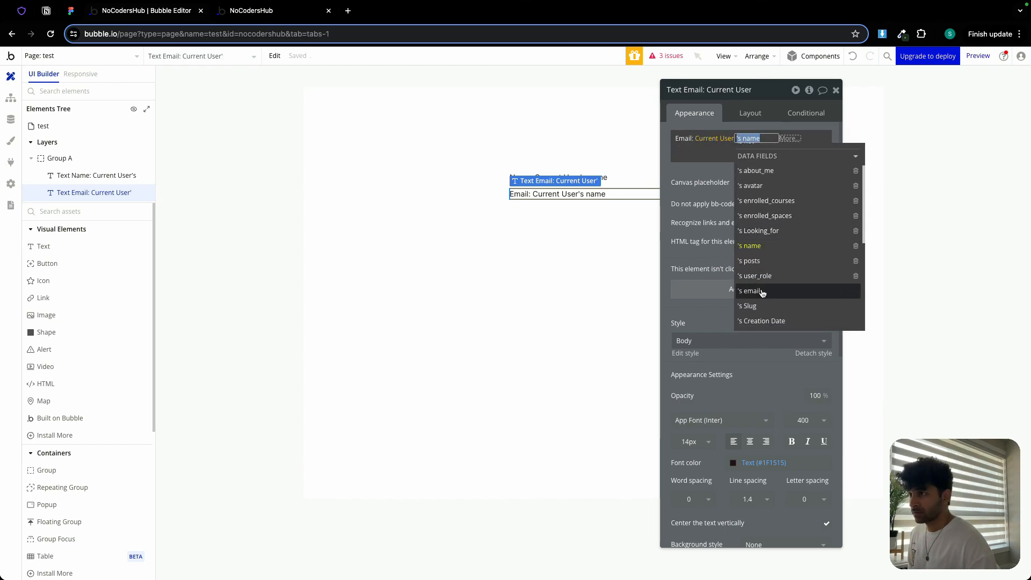
{"action": "left_click", "coordinate": [762, 292]}
- Add a button inside the group below the texts and label it "Logout"
{"action": "left_click", "coordinate": [707, 167]}
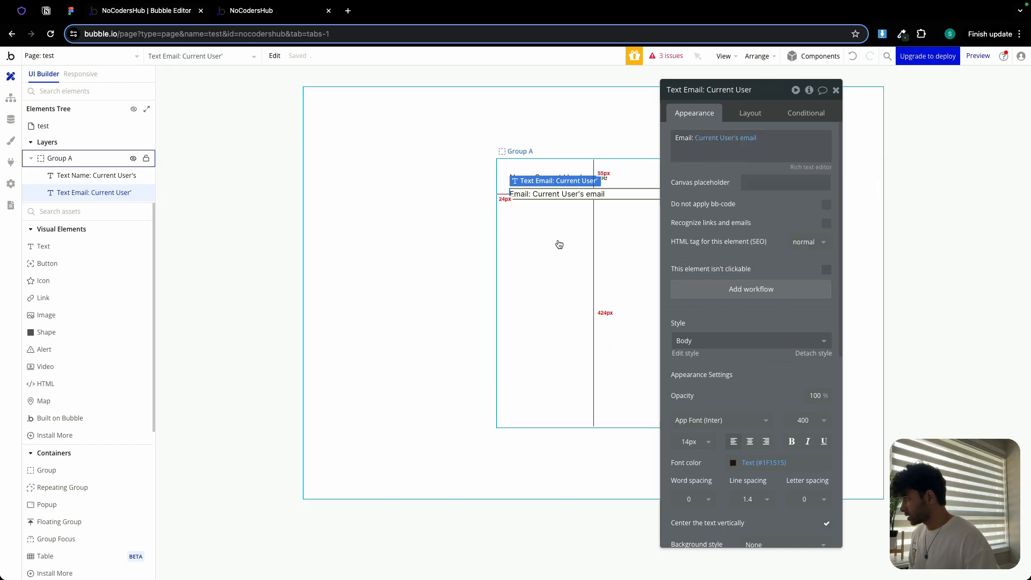
{"action": "left_click", "coordinate": [537, 247]}
{"action": "left_click", "coordinate": [48, 263]}
{"action": "left_click", "coordinate": [539, 271]}
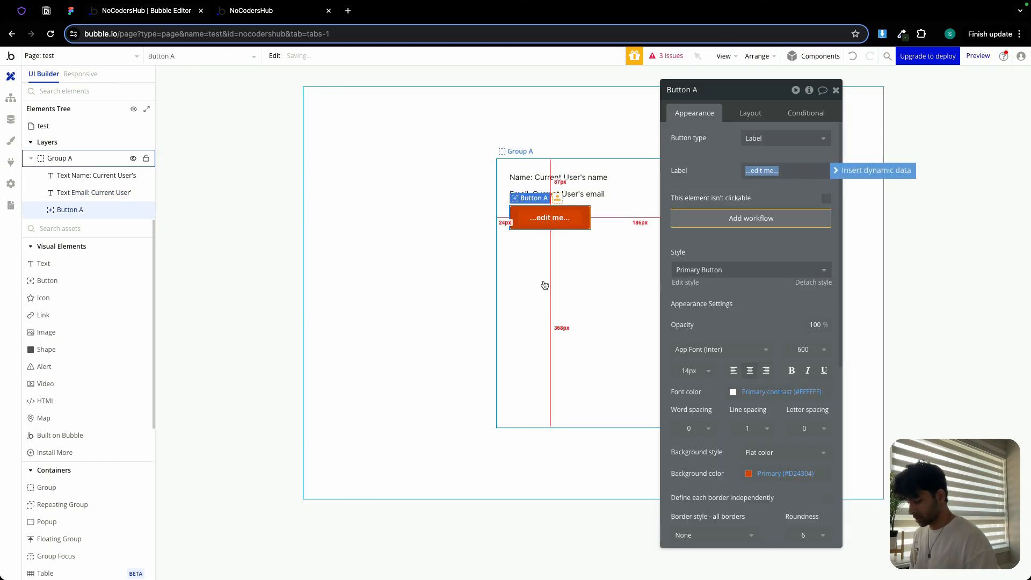
{"action": "type", "text": "Logout"}
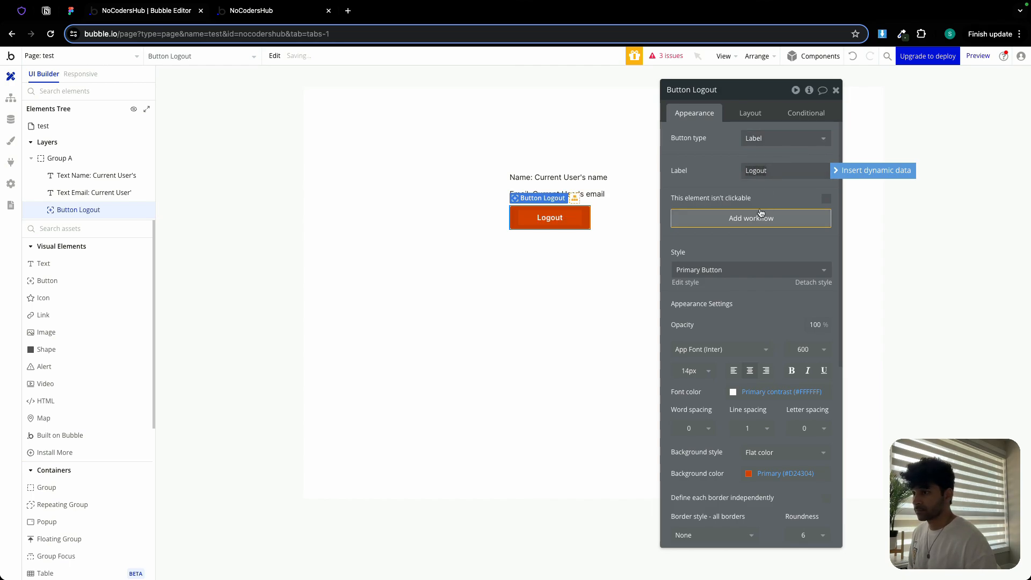
- Make the Logout button stretch full width with a minimum width of 0 and minimum height of 42 px
{"action": "left_click", "coordinate": [751, 113]}
{"action": "left_click", "coordinate": [826, 241]}
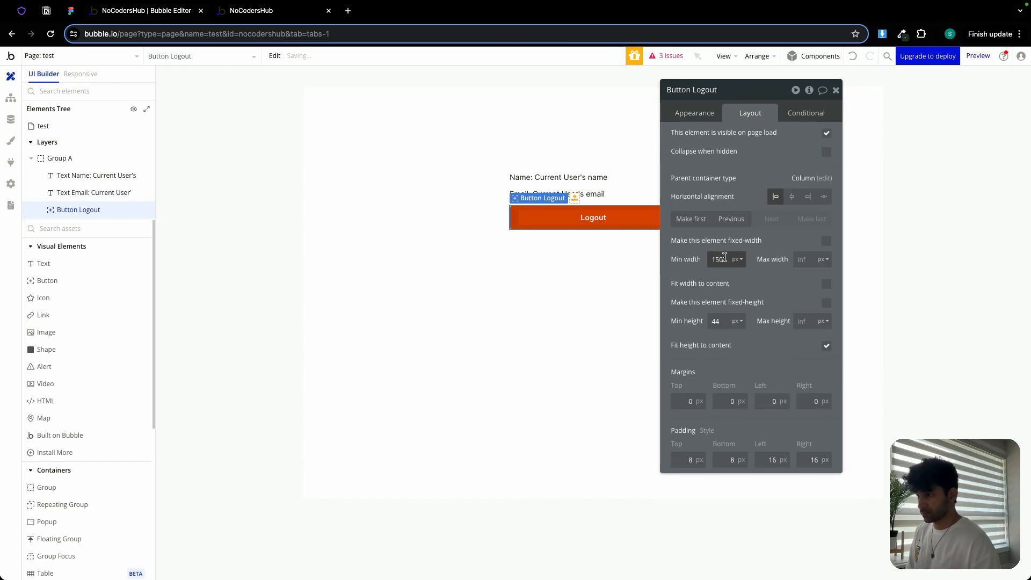
{"action": "double_click", "coordinate": [724, 258]}
{"action": "type", "text": "0"}
{"action": "double_click", "coordinate": [720, 318]}
{"action": "type", "text": "42"}
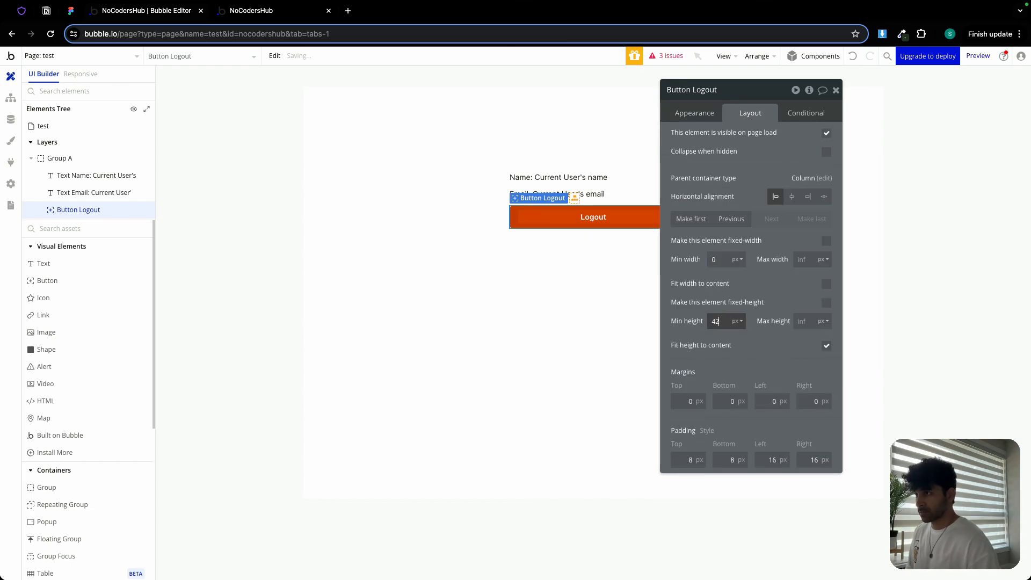
- Create a workflow for the Logout button that logs the user out, then goes to page index
{"action": "left_click", "coordinate": [694, 113]}
{"action": "left_click", "coordinate": [737, 218]}
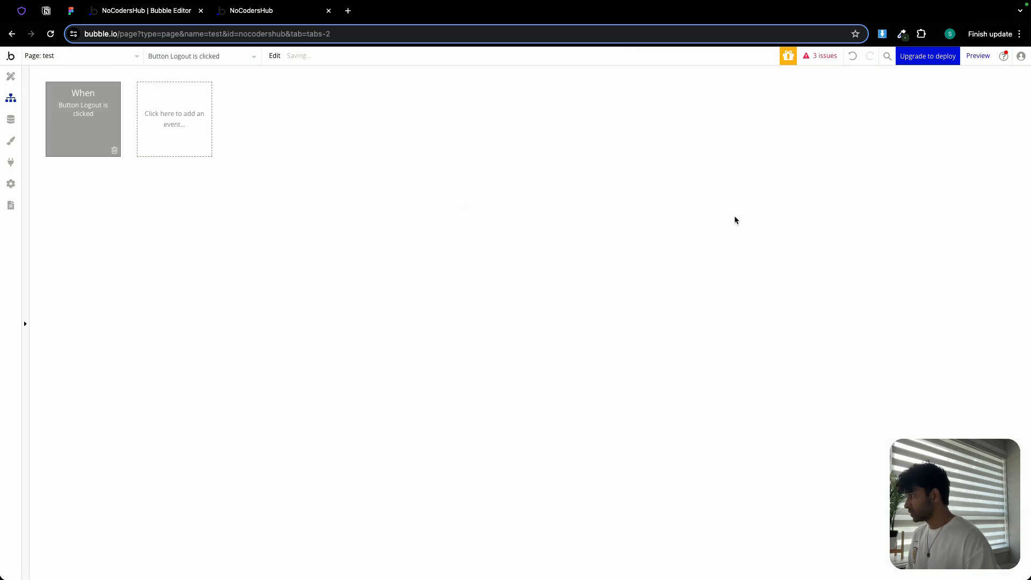
{"action": "left_click", "coordinate": [105, 190]}
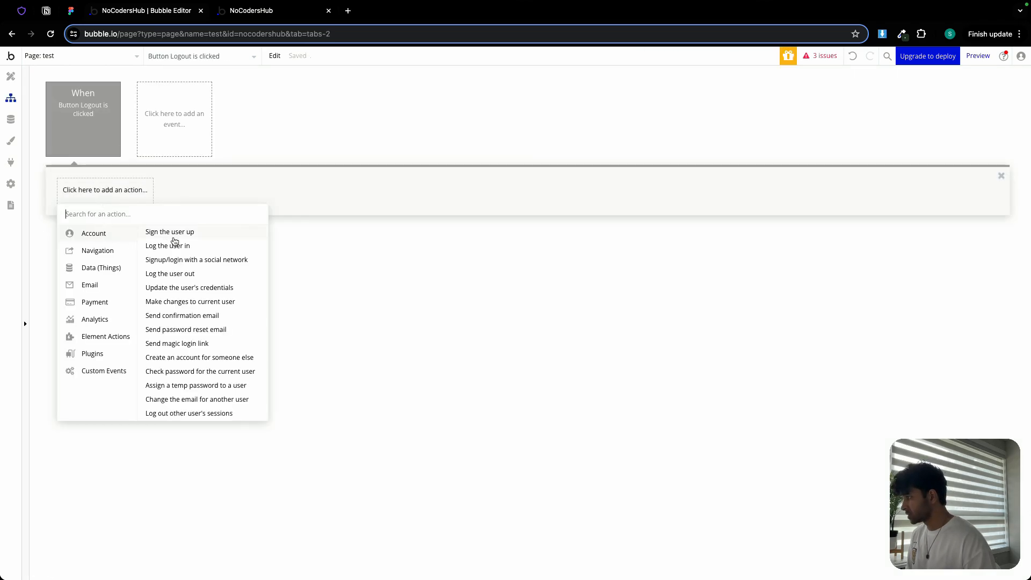
{"action": "left_click", "coordinate": [173, 272]}
{"action": "left_click", "coordinate": [161, 200]}
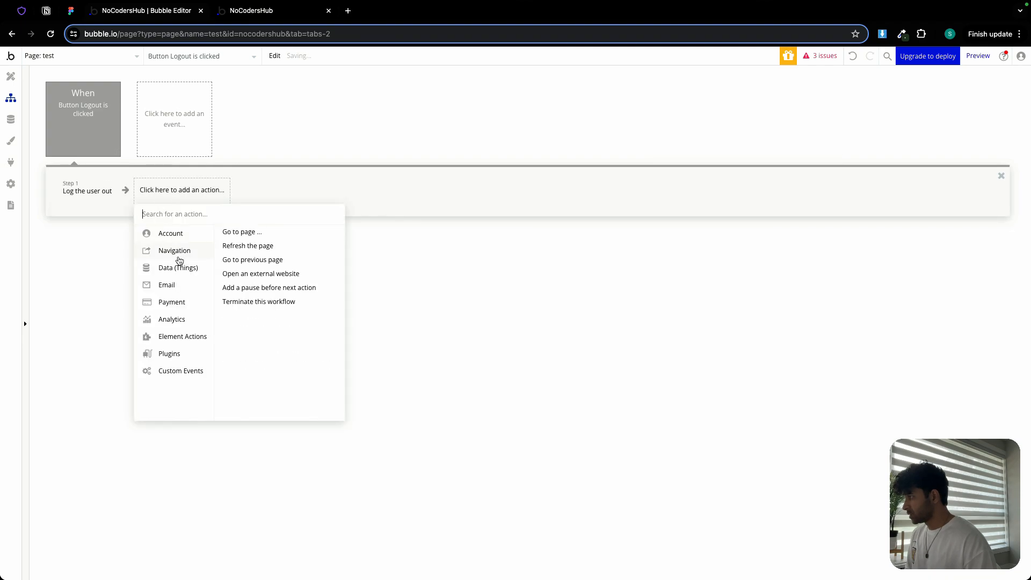
{"action": "left_click", "coordinate": [241, 232]}
{"action": "left_click", "coordinate": [740, 114]}
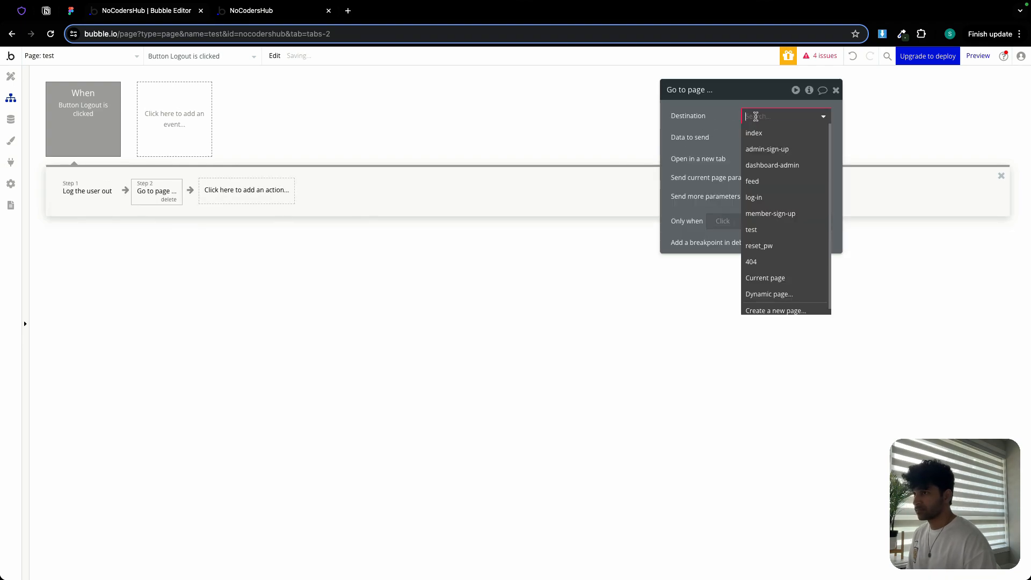
{"action": "left_click", "coordinate": [769, 135]}
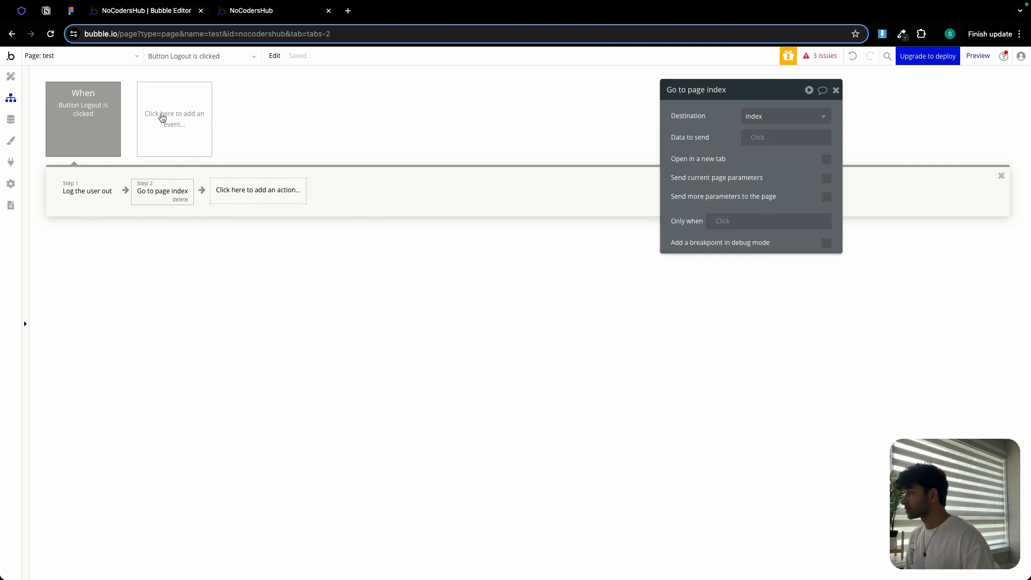
- Open the User entry in the app data, upload an avatar image, and save the entry
{"action": "left_click", "coordinate": [10, 119]}
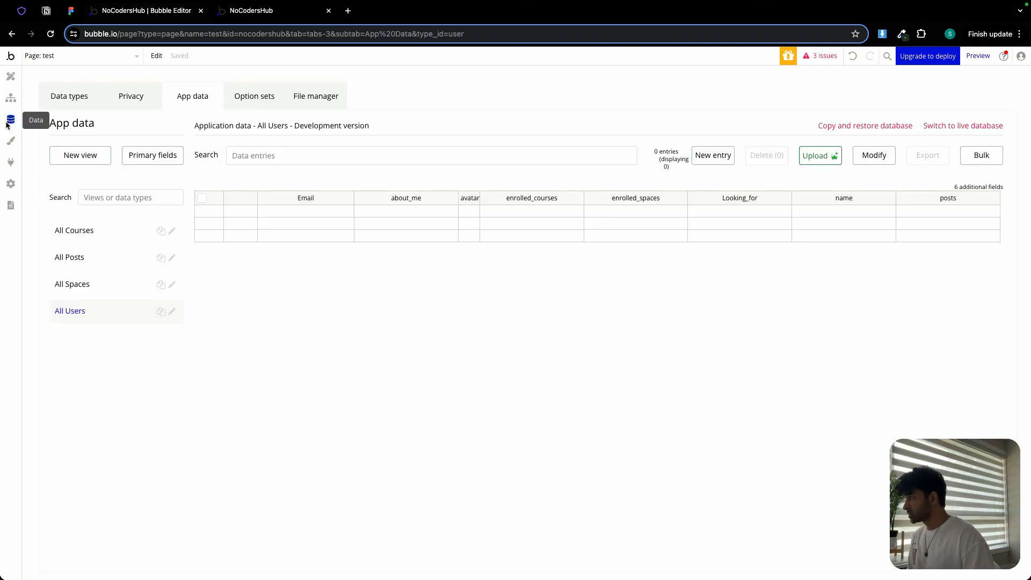
{"action": "left_click", "coordinate": [51, 35]}
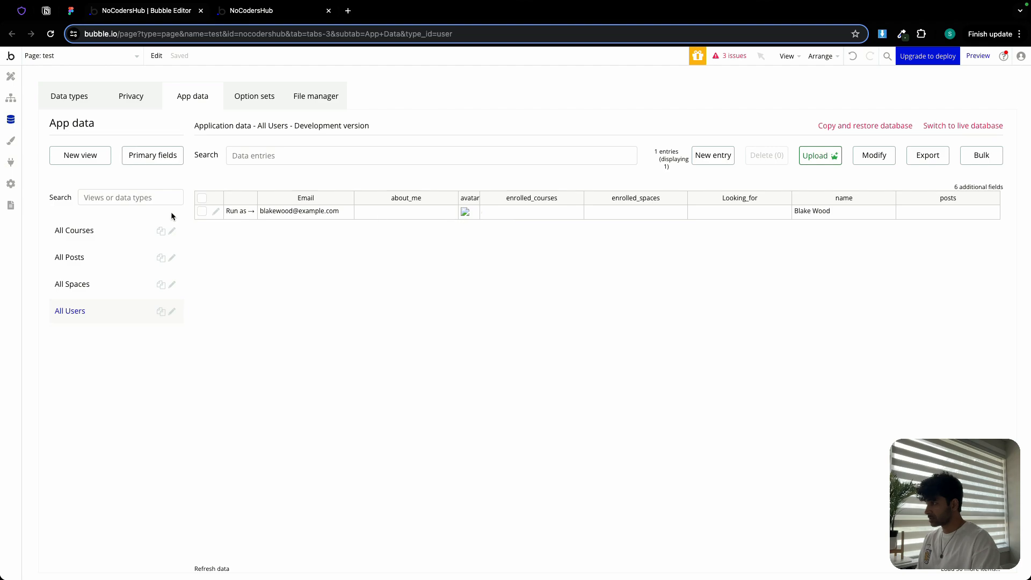
{"action": "left_click", "coordinate": [217, 212]}
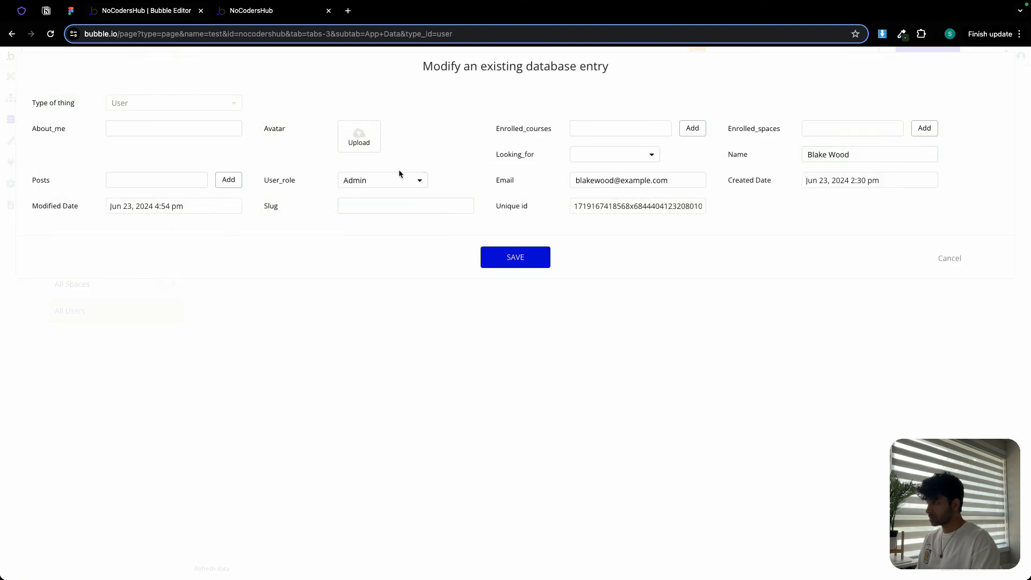
{"action": "left_click", "coordinate": [360, 140]}
{"action": "double_click", "coordinate": [549, 214]}
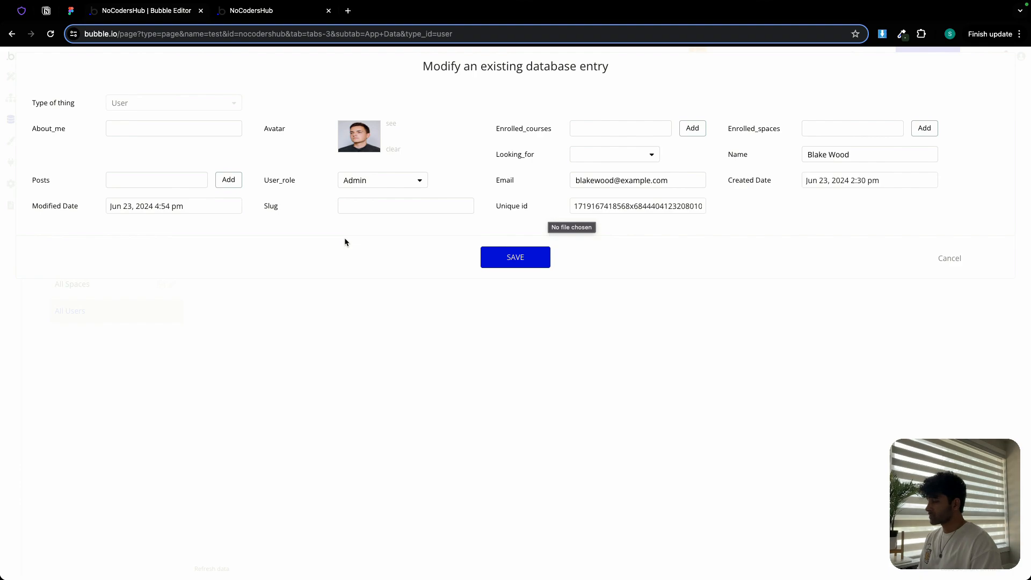
{"action": "left_click", "coordinate": [532, 259]}
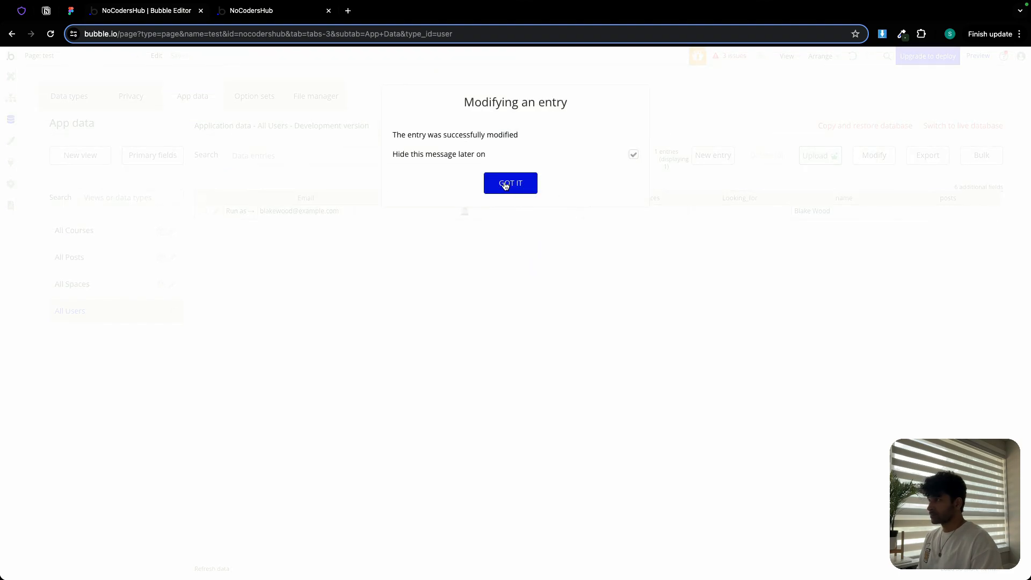
{"action": "left_click", "coordinate": [506, 184]}
- In the preview tab, change the URL path from dashboard-admin to test and load it
{"action": "left_click", "coordinate": [275, 13]}
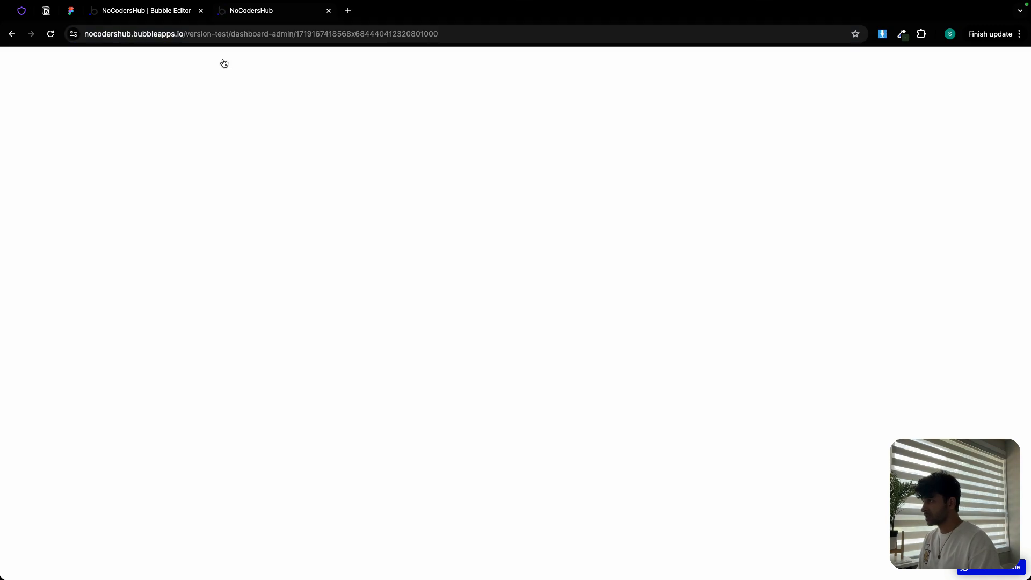
{"action": "double_click", "coordinate": [278, 34]}
{"action": "double_click", "coordinate": [264, 34]}
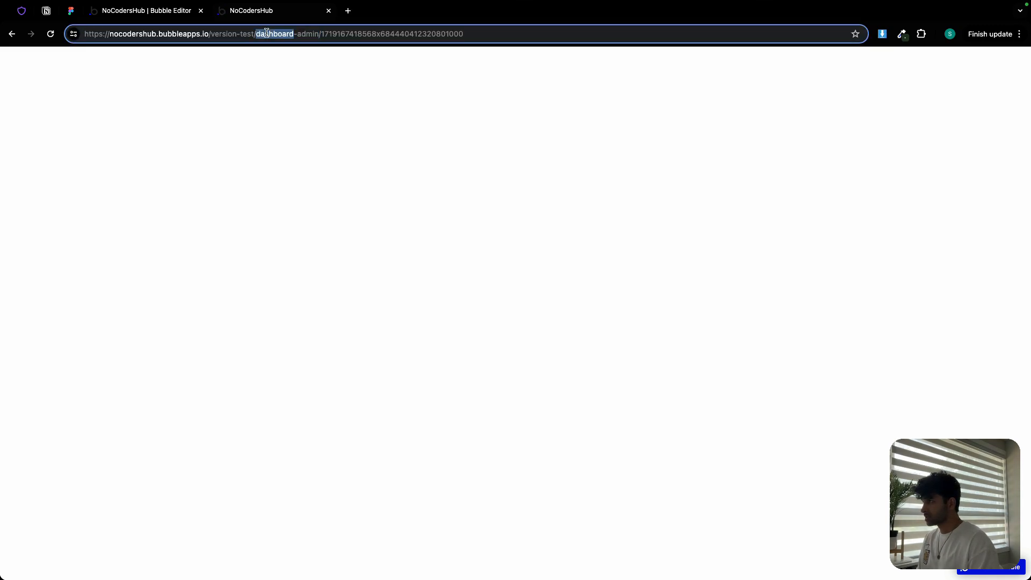
{"action": "left_click_drag", "start_coordinate": [263, 34], "coordinate": [302, 32]}
{"action": "type", "text": "test"}
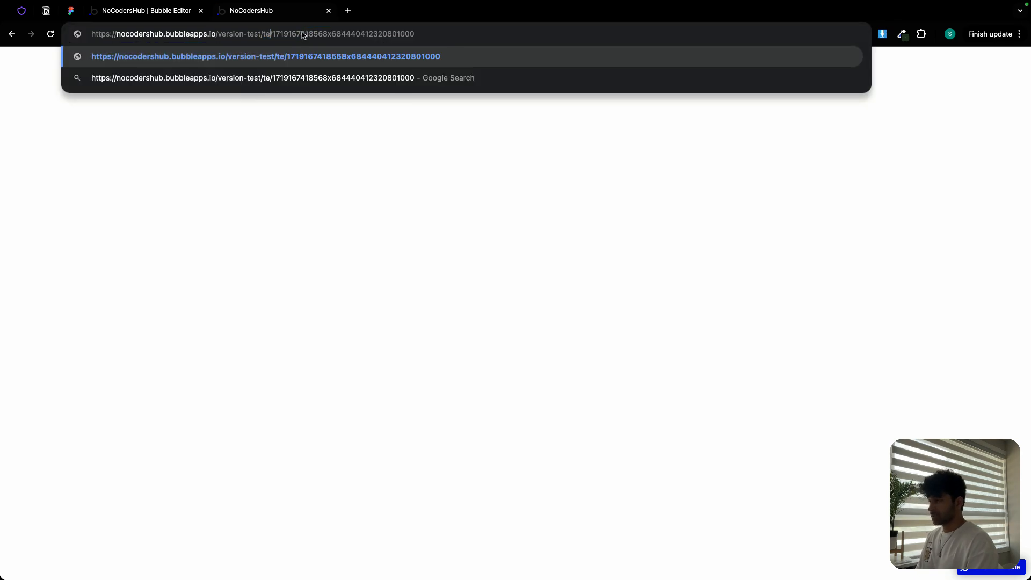
{"action": "key", "text": "Return"}
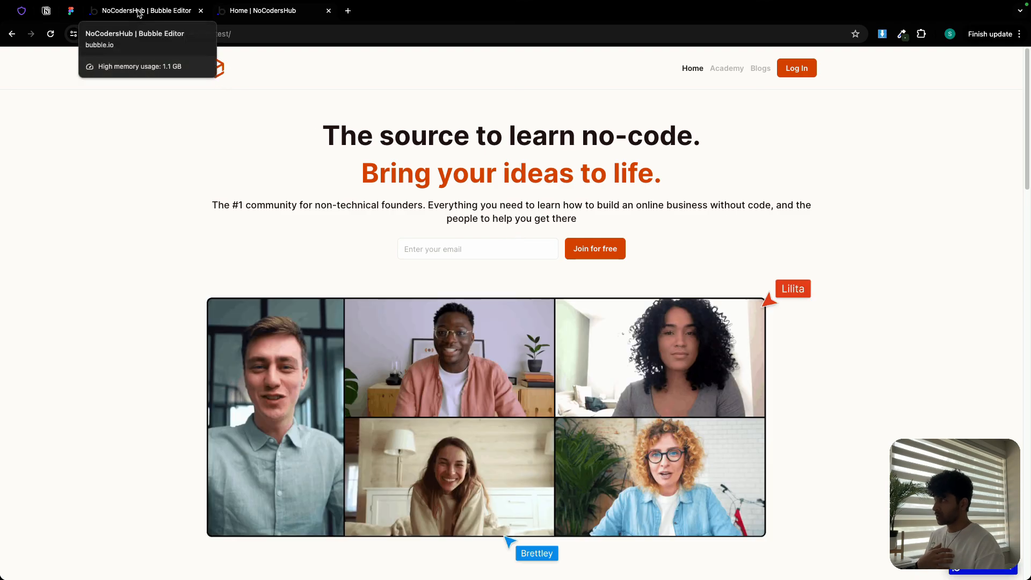
- Switch to Figma and examine the onboarding screen design
{"action": "left_click", "coordinate": [71, 15]}
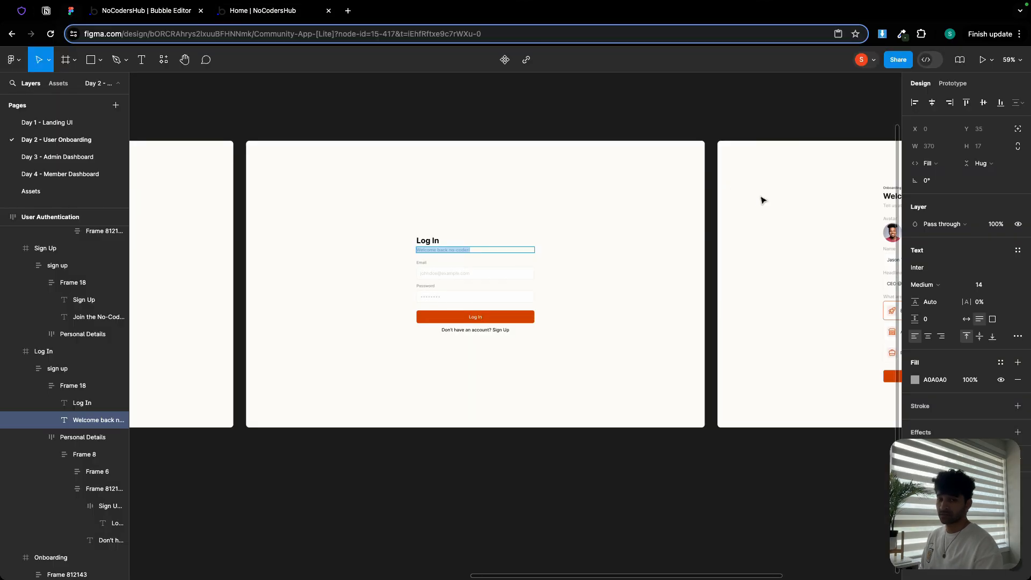
{"action": "left_click_drag", "start_coordinate": [762, 198], "coordinate": [540, 199]}
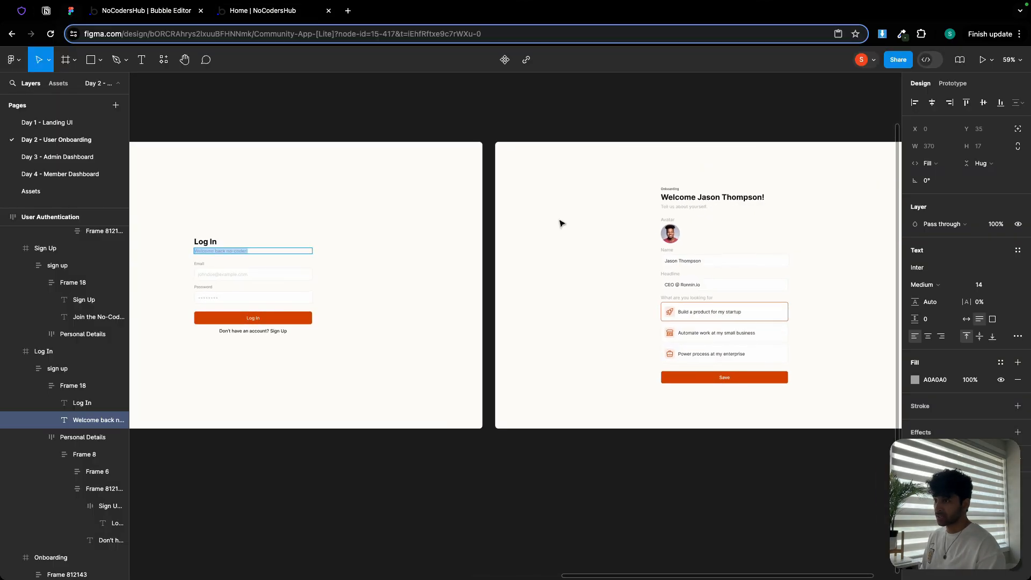
{"action": "scroll", "coordinate": [628, 235], "scroll_direction": "up", "scroll_amount": 5}
{"action": "left_click_drag", "start_coordinate": [628, 235], "coordinate": [365, 231]}
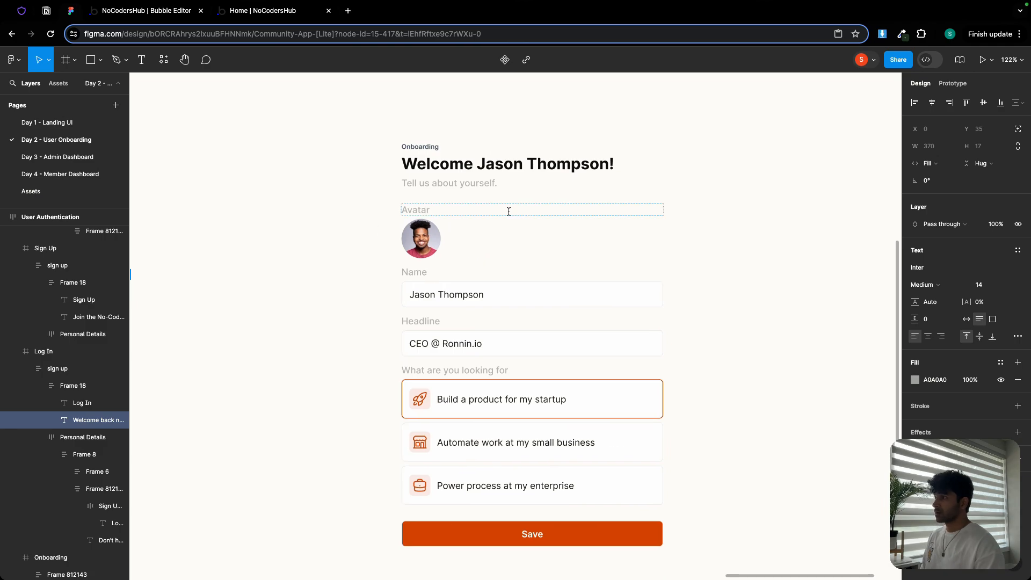
{"action": "scroll", "coordinate": [508, 212], "scroll_direction": "up", "scroll_amount": 2}
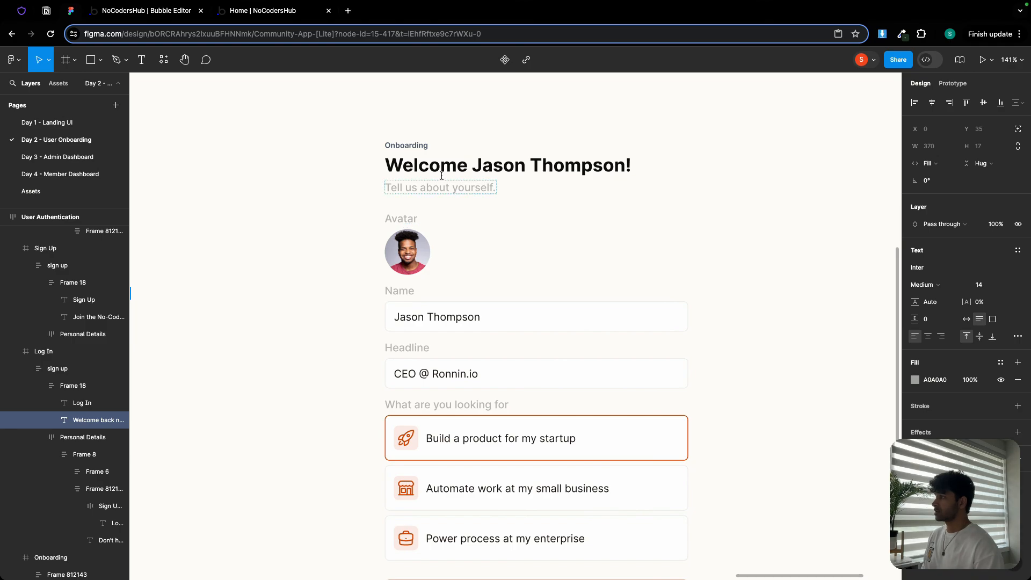
- Create a new page named onboarding, cloned from the admin-sign-up page
{"action": "left_click", "coordinate": [146, 11]}
{"action": "left_click", "coordinate": [3, 78]}
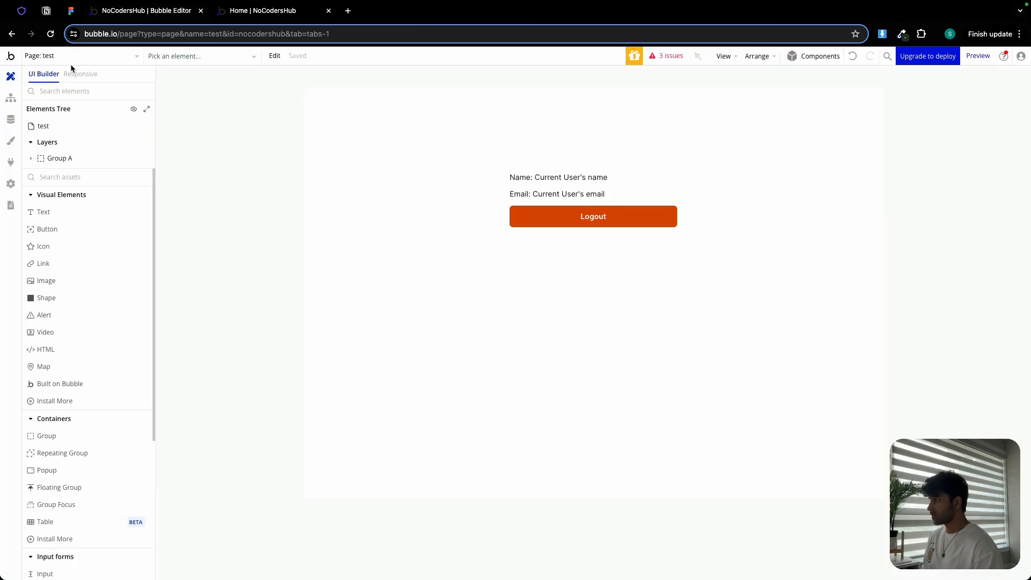
{"action": "left_click", "coordinate": [74, 56]}
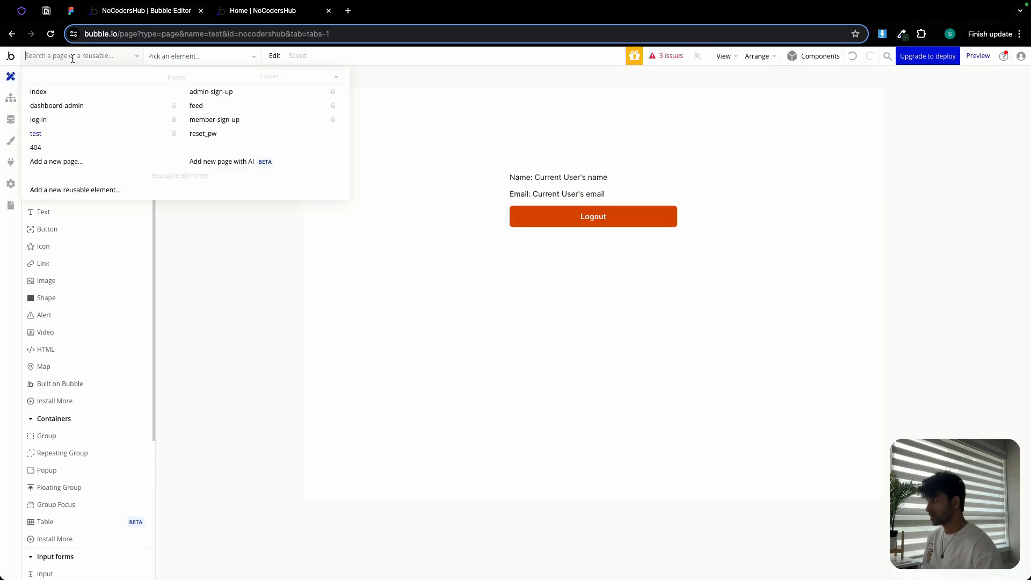
{"action": "left_click", "coordinate": [67, 162]}
{"action": "type", "text": "onbo"}
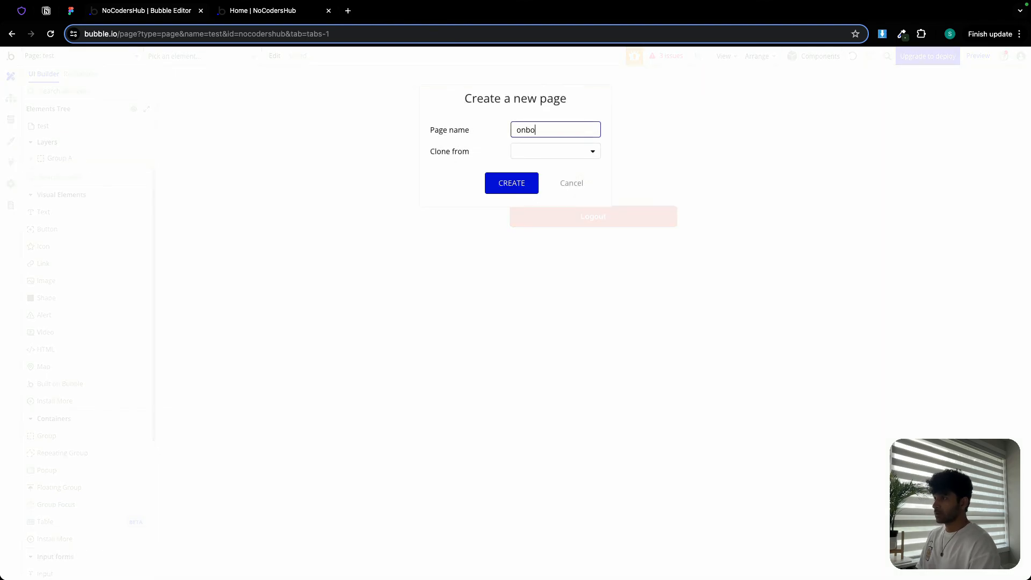
{"action": "type", "text": "arding"}
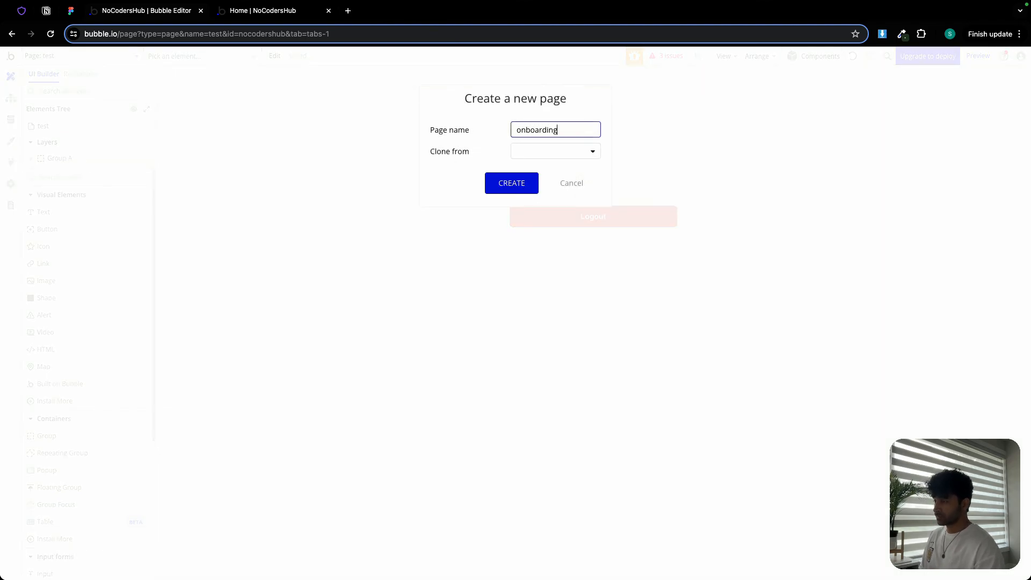
{"action": "left_click", "coordinate": [546, 158]}
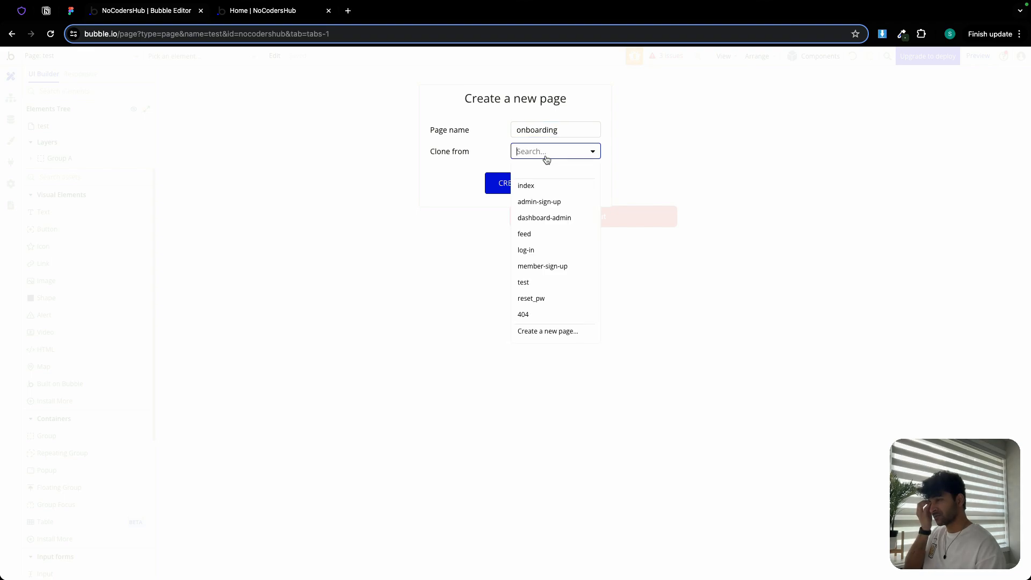
{"action": "left_click", "coordinate": [558, 202]}
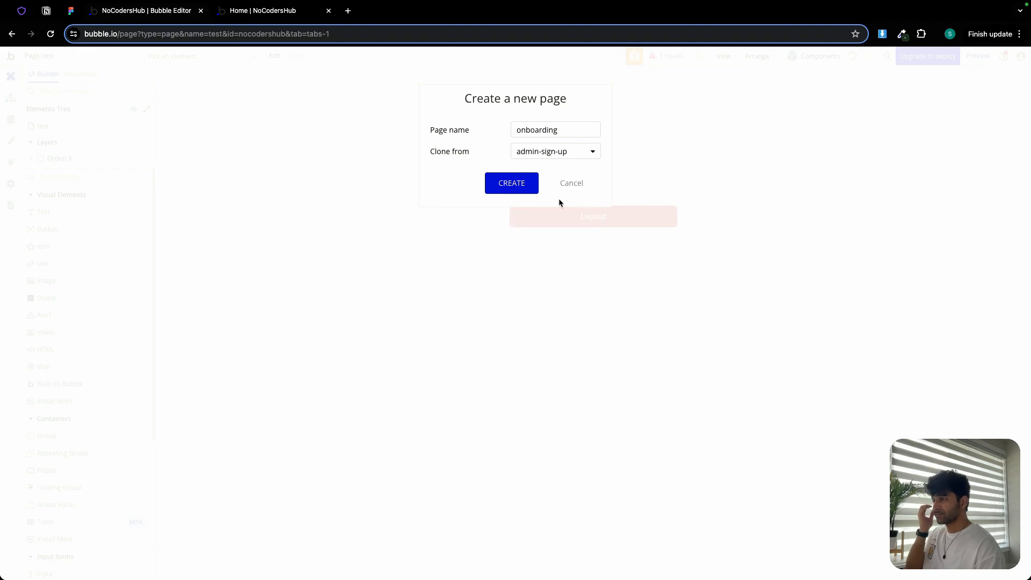
{"action": "left_click", "coordinate": [505, 182]}
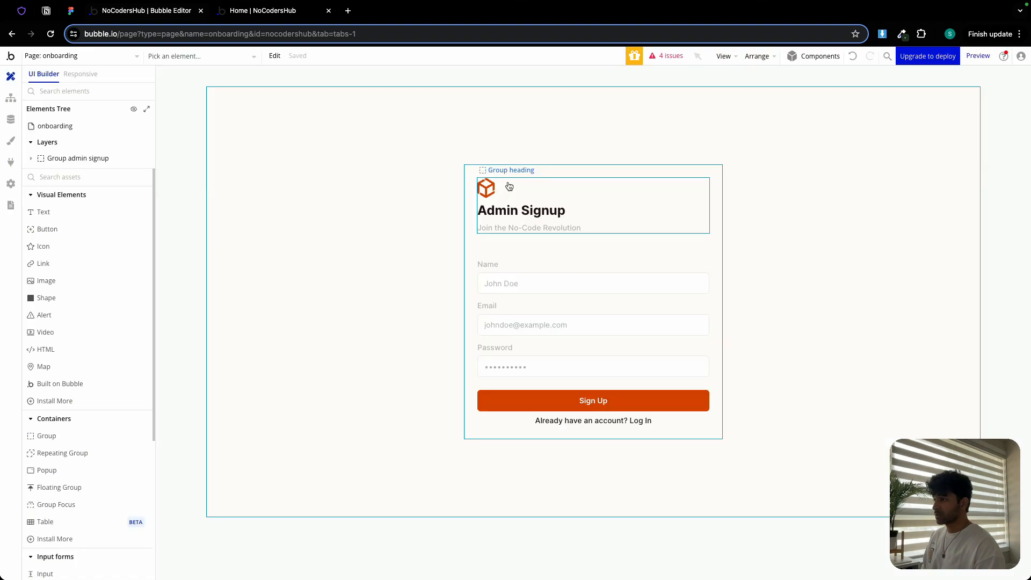
- Delete the logo image from the heading group and add a new text element above the Admin Signup heading
{"action": "left_click", "coordinate": [483, 189]}
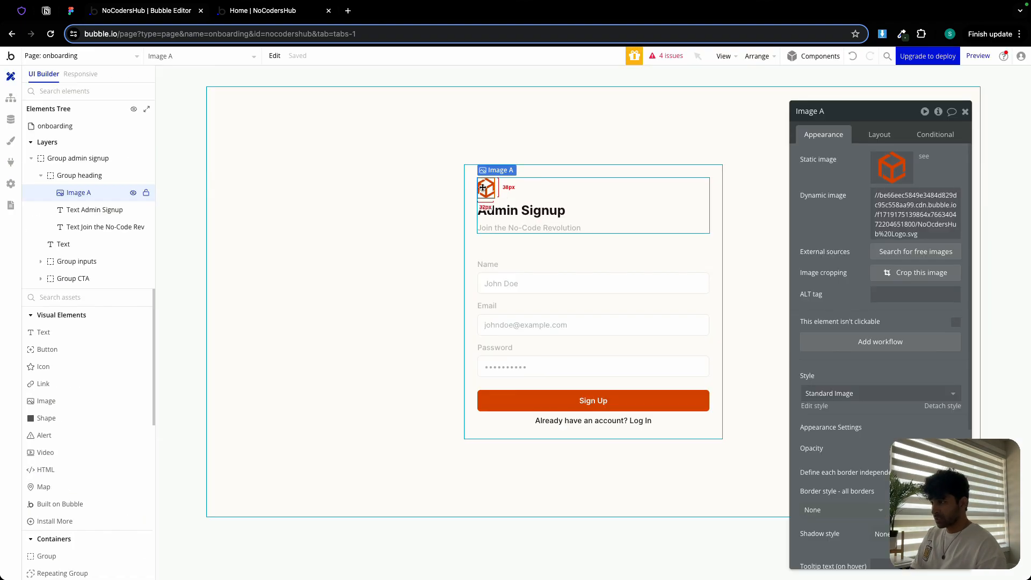
{"action": "key", "text": "Delete"}
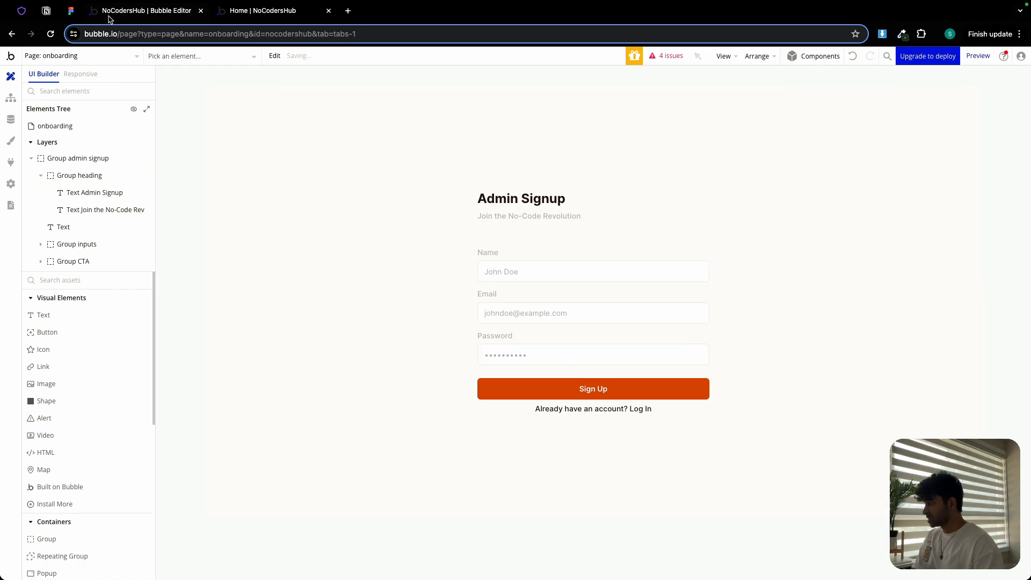
{"action": "left_click", "coordinate": [53, 316]}
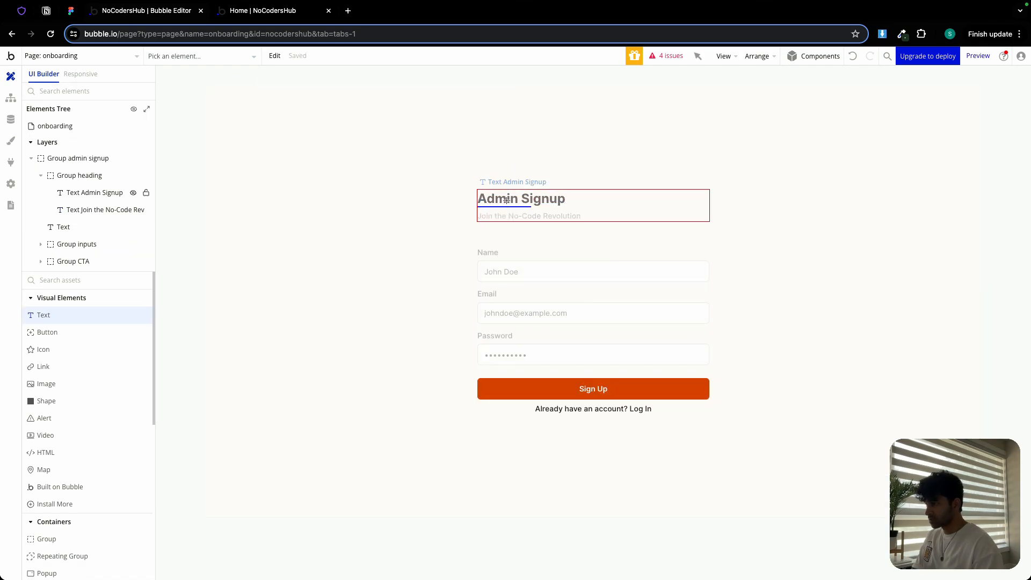
{"action": "left_click", "coordinate": [496, 192]}
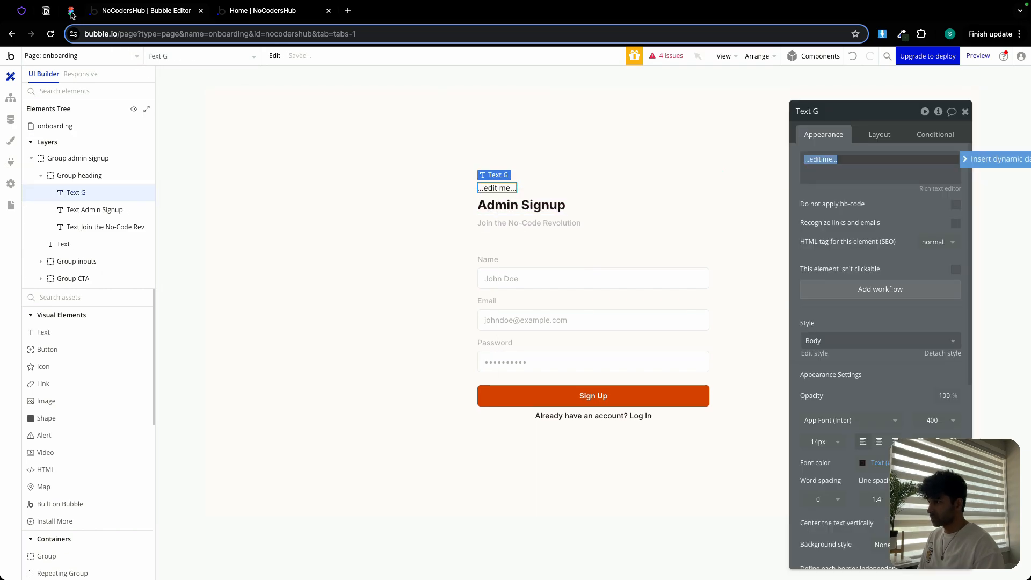
- Copy the Onboarding label from the Figma design and paste it as the new text element's content
{"action": "left_click", "coordinate": [70, 11]}
{"action": "double_click", "coordinate": [411, 146]}
{"action": "key", "text": "ctrl+c"}
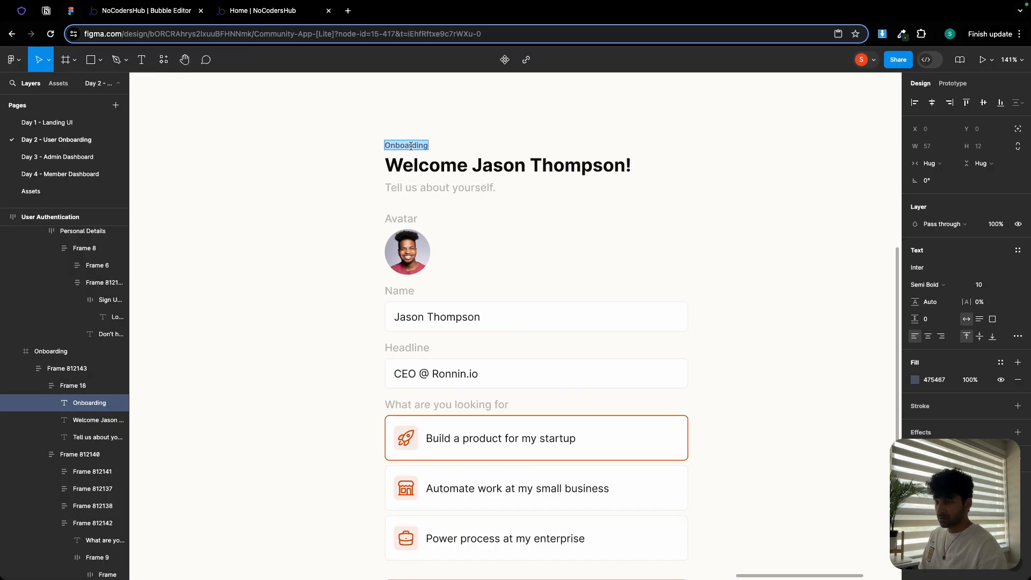
{"action": "left_click", "coordinate": [141, 14]}
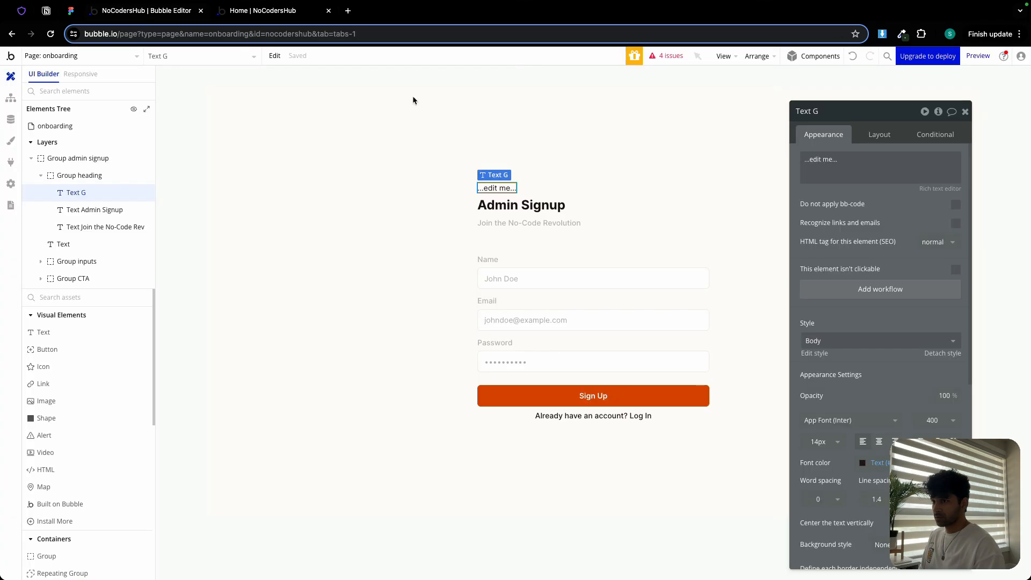
{"action": "left_click", "coordinate": [852, 164]}
{"action": "key", "text": "ctrl+a"}
{"action": "key", "text": "ctrl+v"}
- Set the Onboarding text's font size to 10px and font weight to 600
{"action": "left_click", "coordinate": [822, 442]}
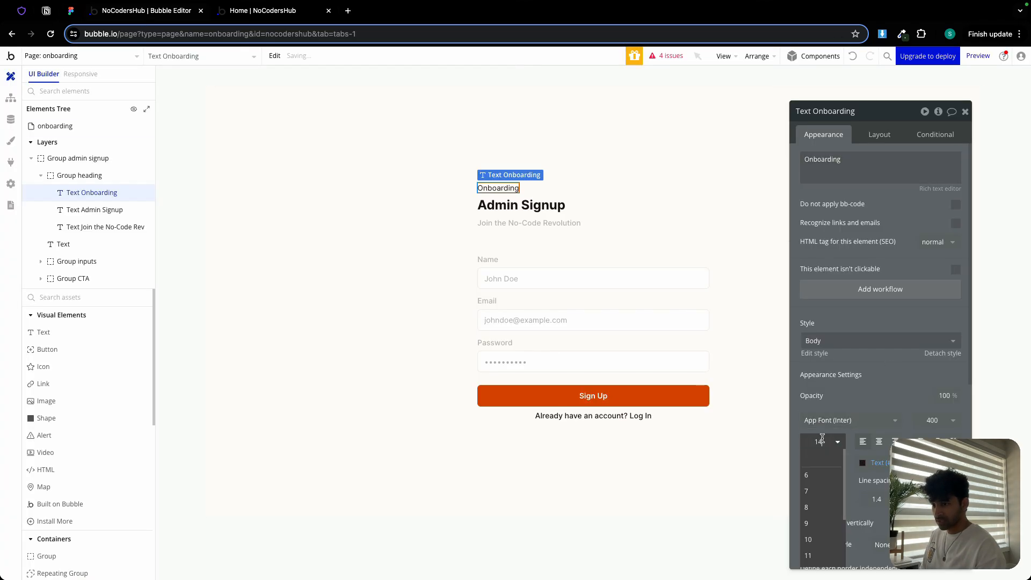
{"action": "left_click", "coordinate": [820, 539]}
{"action": "left_click", "coordinate": [928, 419]}
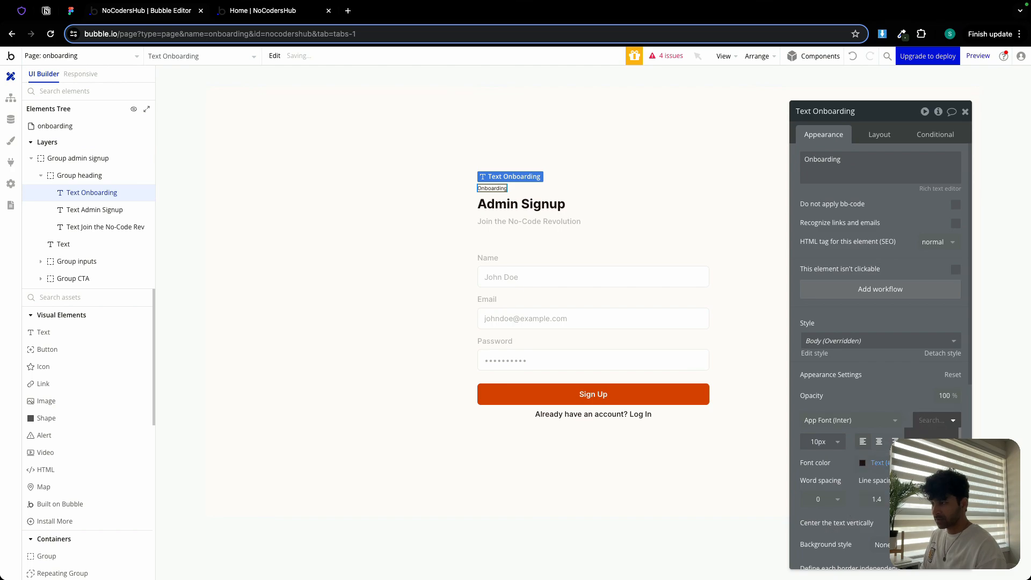
{"action": "left_click", "coordinate": [929, 510]}
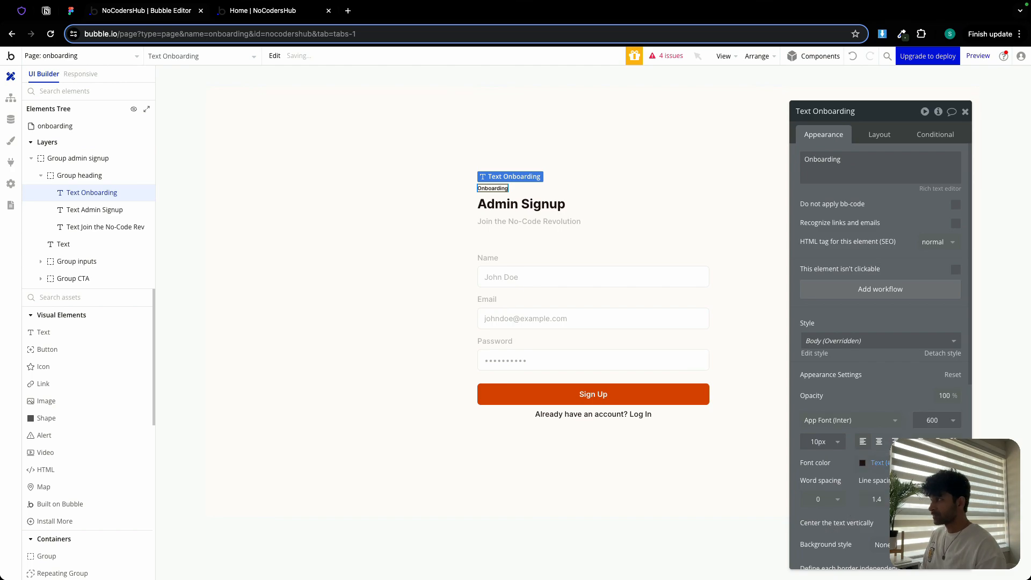
- Copy the 475467 fill colour from the Figma label and apply it as the Onboarding text's font colour
{"action": "left_click", "coordinate": [73, 12]}
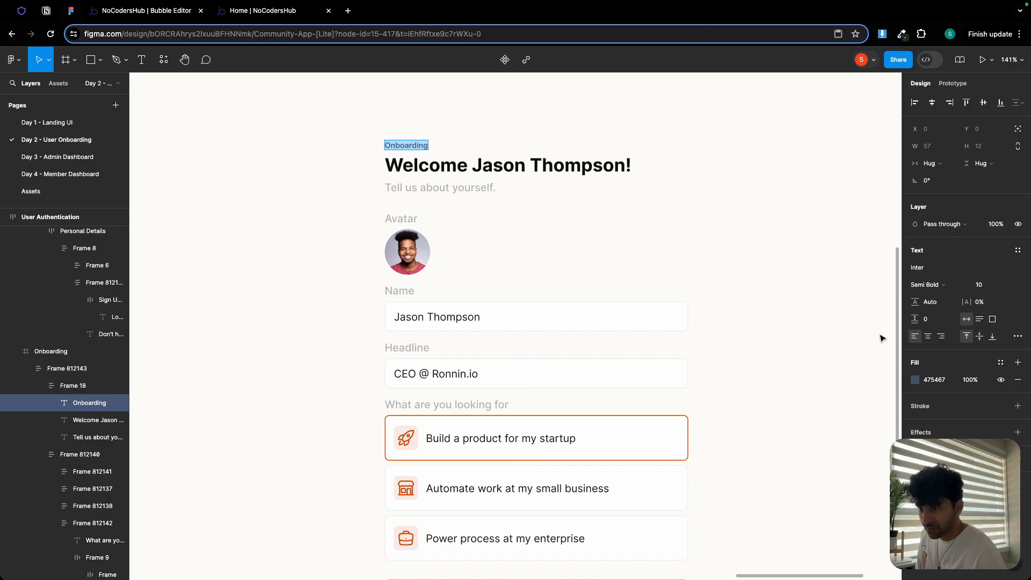
{"action": "left_click", "coordinate": [937, 384]}
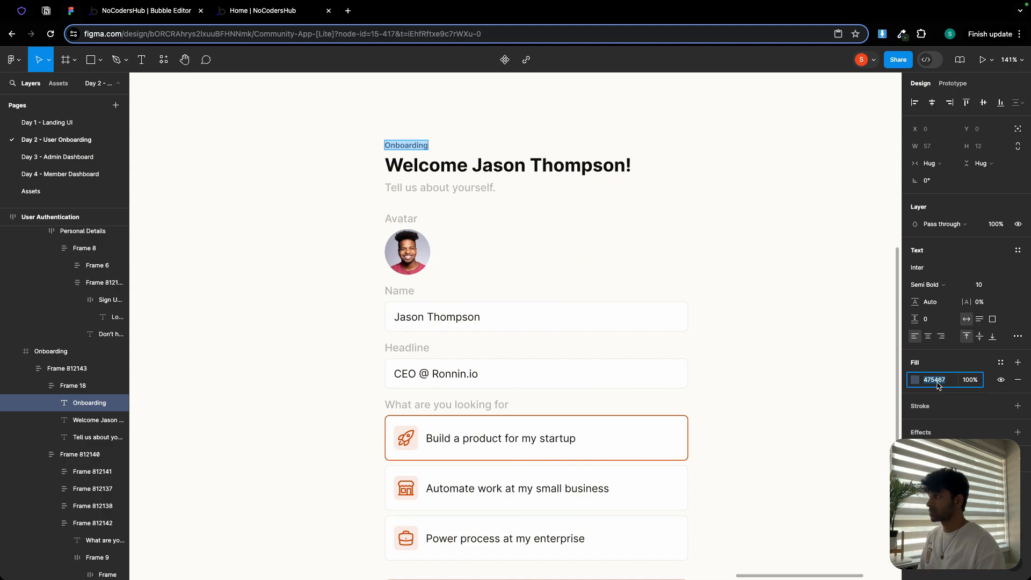
{"action": "left_click", "coordinate": [179, 13]}
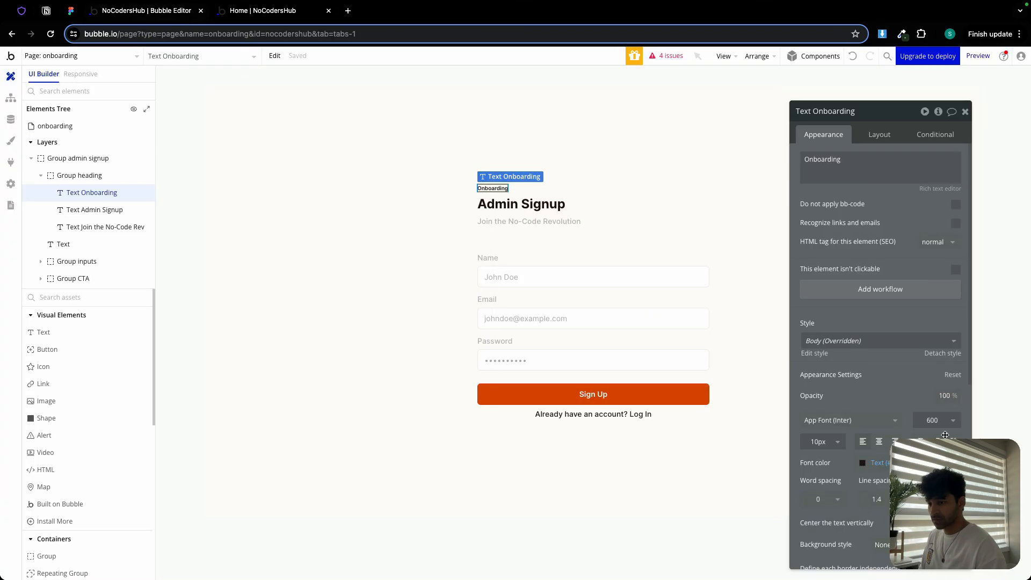
{"action": "left_click", "coordinate": [862, 463]}
{"action": "left_click", "coordinate": [908, 486]}
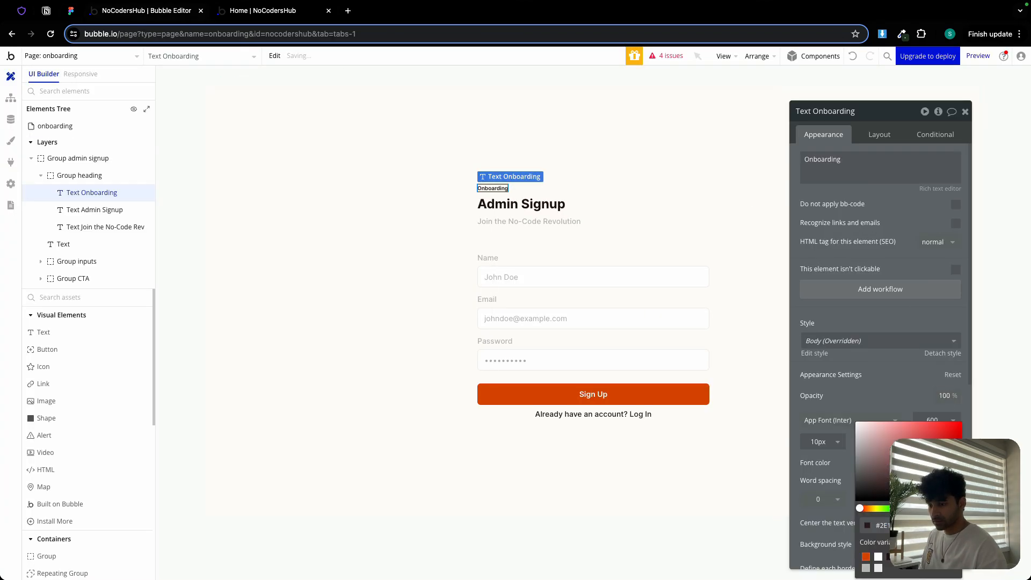
{"action": "left_click", "coordinate": [834, 409]}
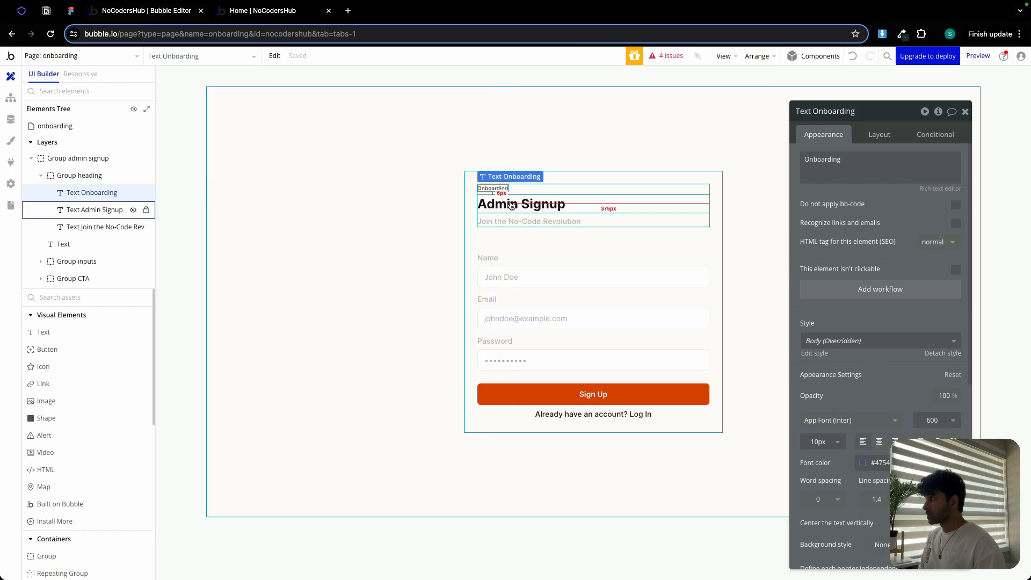
{"action": "left_click", "coordinate": [71, 10]}
{"action": "left_click", "coordinate": [484, 167]}
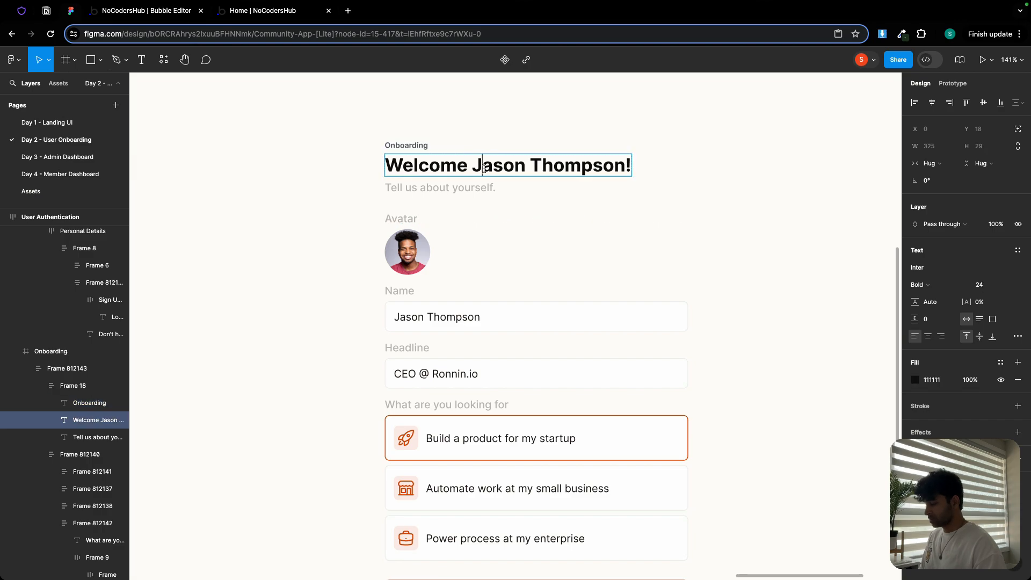
{"action": "key", "text": "super+a"}
{"action": "type", "text": "c"}
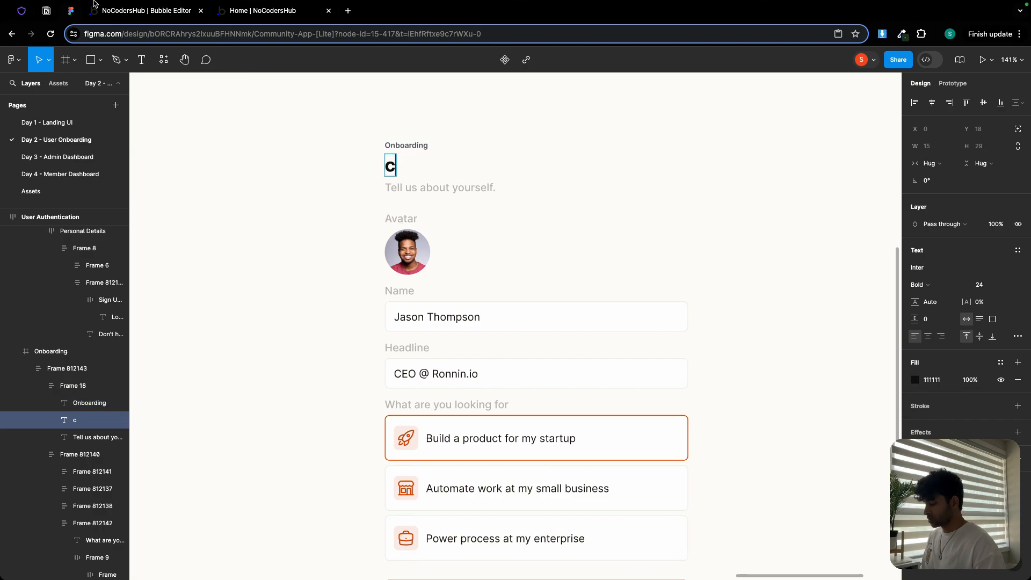
{"action": "key", "text": "super+z"}
{"action": "key", "text": "super+c"}
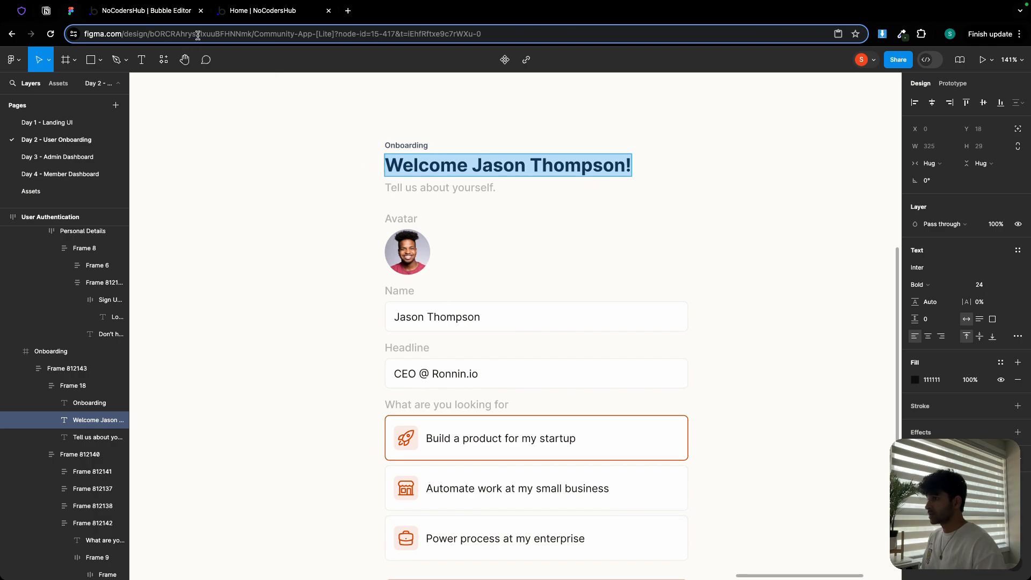
{"action": "left_click", "coordinate": [167, 12]}
{"action": "left_click", "coordinate": [535, 212]}
{"action": "triple_click", "coordinate": [840, 168]}
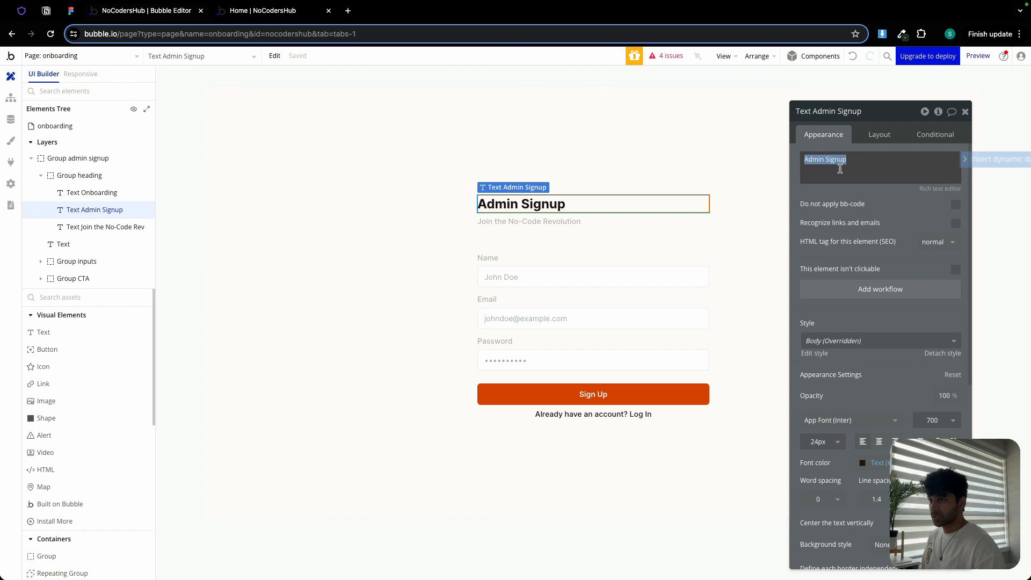
{"action": "key", "text": "super+v"}
{"action": "left_click_drag", "start_coordinate": [835, 159], "coordinate": [888, 158]}
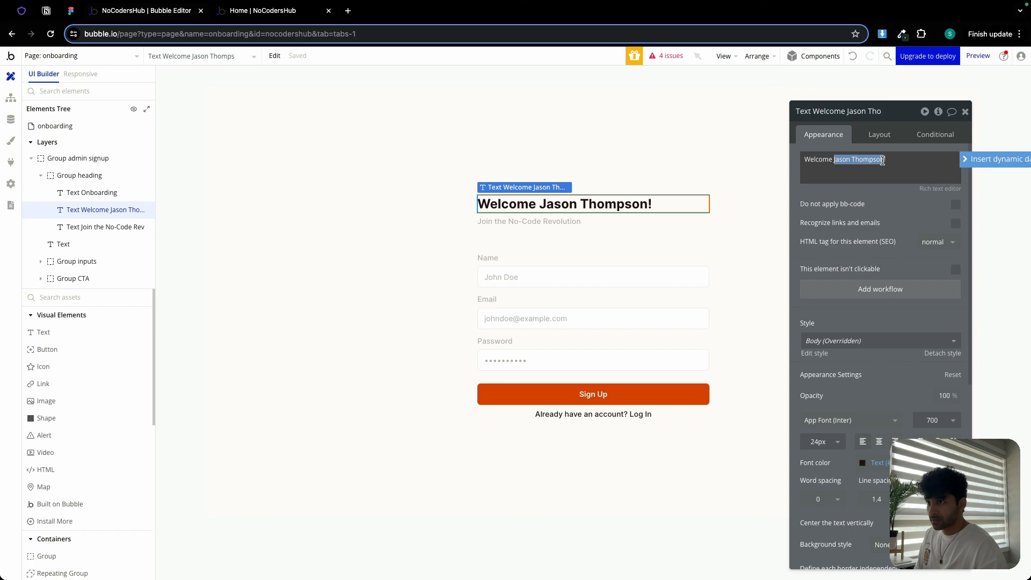
{"action": "key", "text": "BackSpace"}
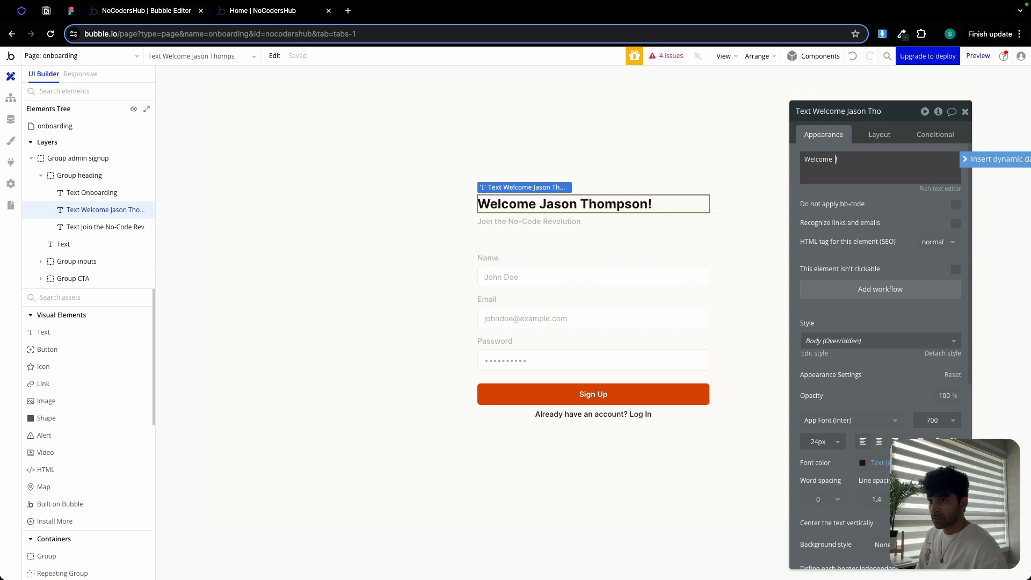
{"action": "left_click", "coordinate": [990, 159]}
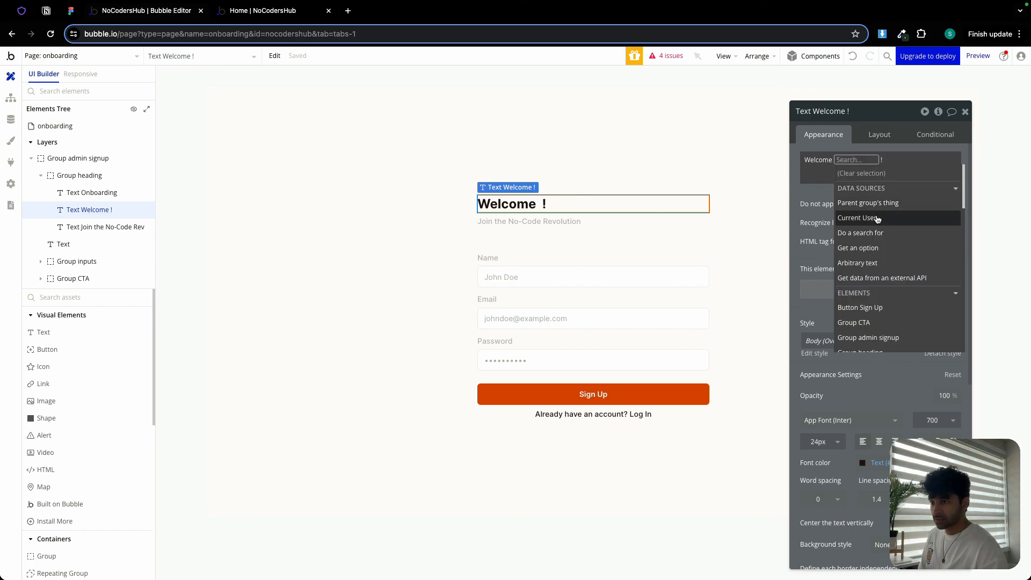
{"action": "left_click", "coordinate": [876, 221]}
{"action": "left_click", "coordinate": [891, 307]}
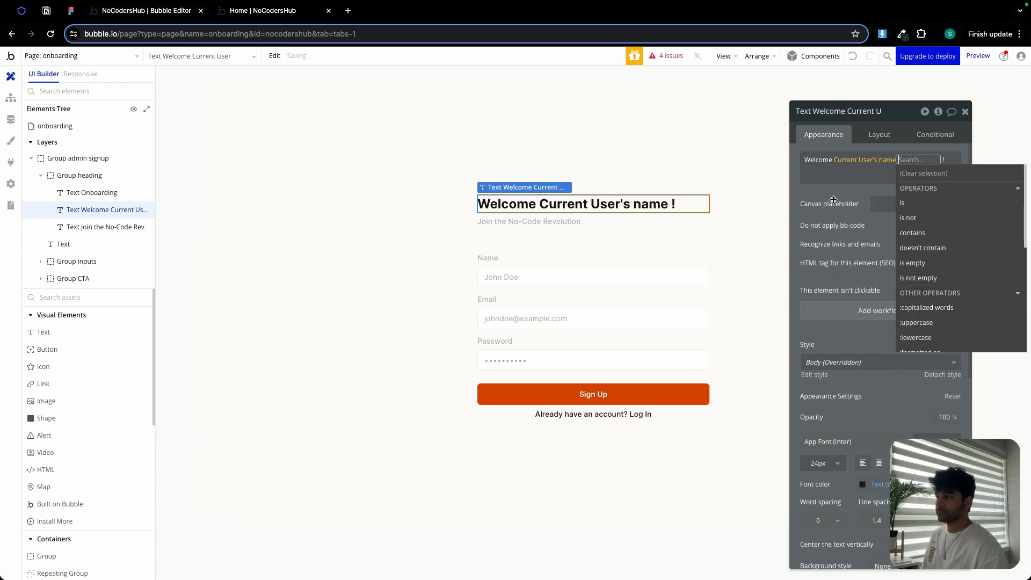
{"action": "left_click", "coordinate": [824, 186]}
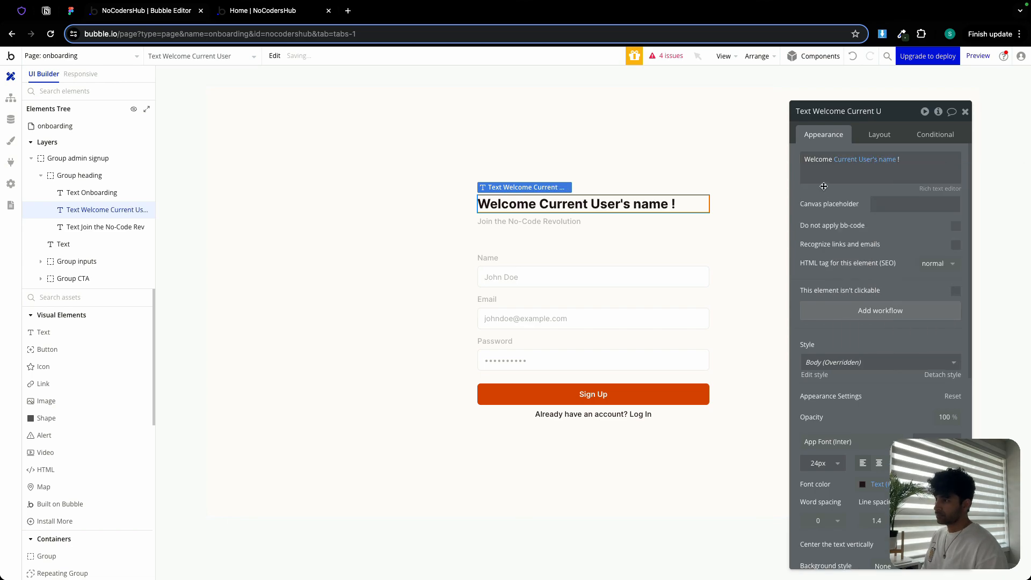
- Copy Tell us about yourself. from Figma and paste it as the subtitle text under the heading
{"action": "left_click", "coordinate": [71, 10]}
{"action": "left_click", "coordinate": [405, 186]}
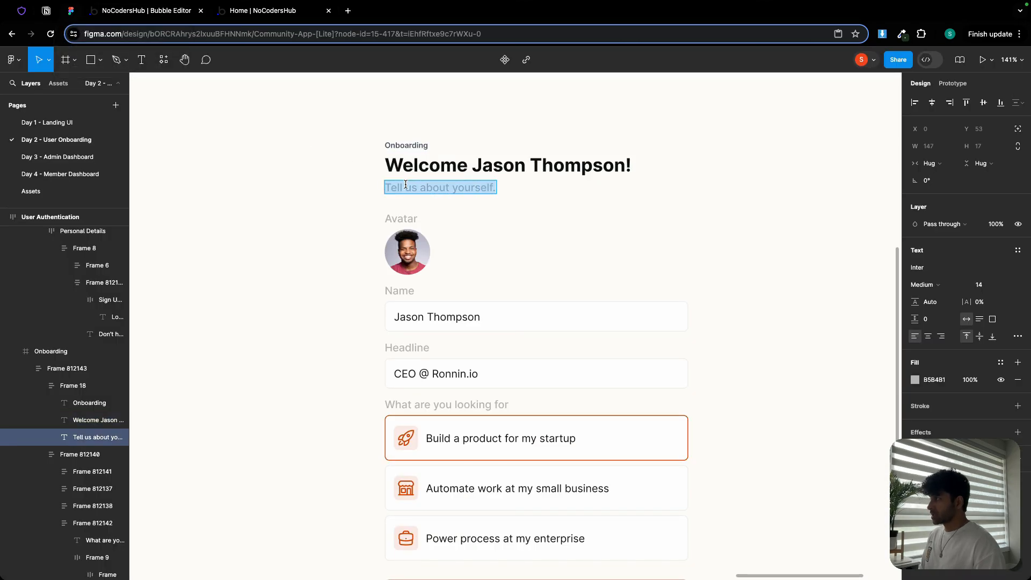
{"action": "left_click", "coordinate": [145, 11]}
{"action": "left_click", "coordinate": [537, 221]}
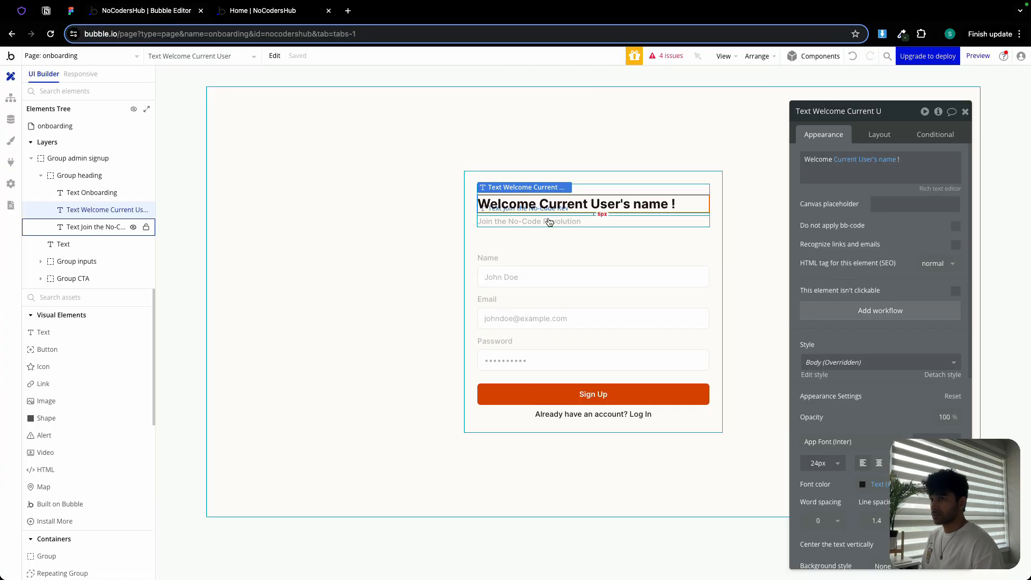
{"action": "left_click", "coordinate": [872, 177]}
{"action": "key", "text": "super+a"}
{"action": "type", "text": "Tell us about yourself."}
{"action": "left_click", "coordinate": [843, 191]}
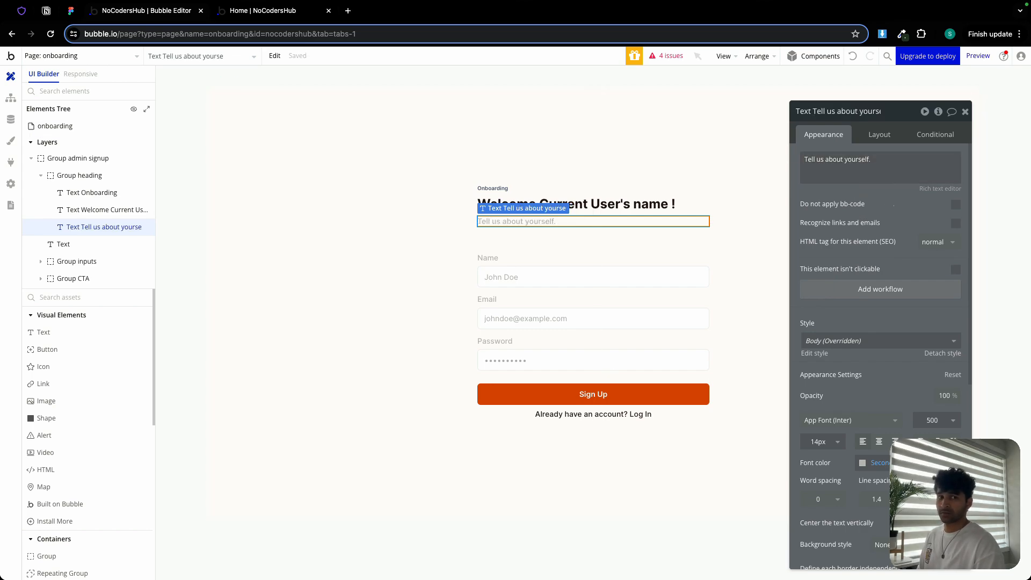
- Review the rest of the onboarding design in Figma below the heading
{"action": "left_click", "coordinate": [71, 10]}
{"action": "scroll", "coordinate": [493, 247], "scroll_direction": "down", "scroll_amount": 1}
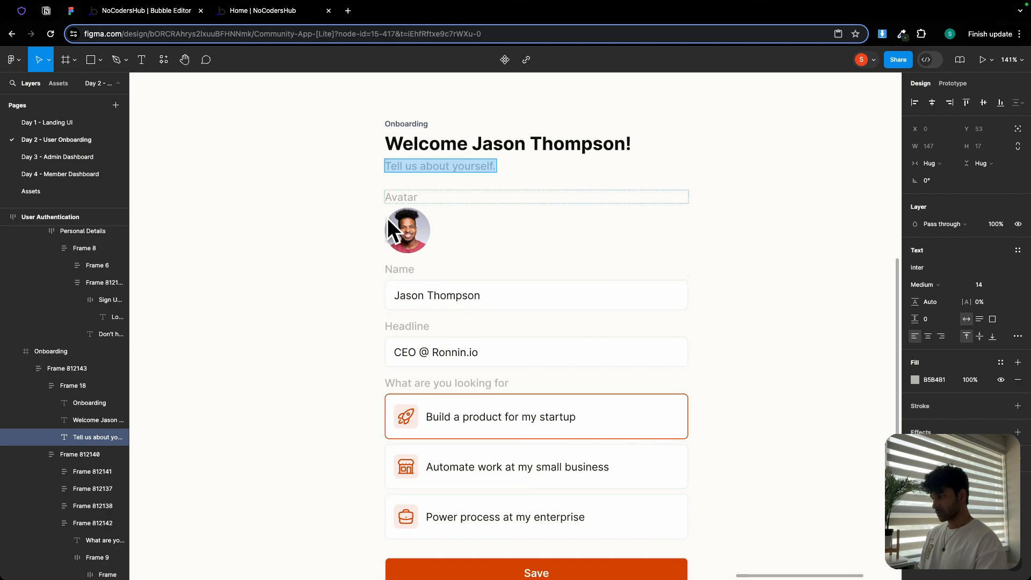
{"action": "left_click", "coordinate": [128, 16]}
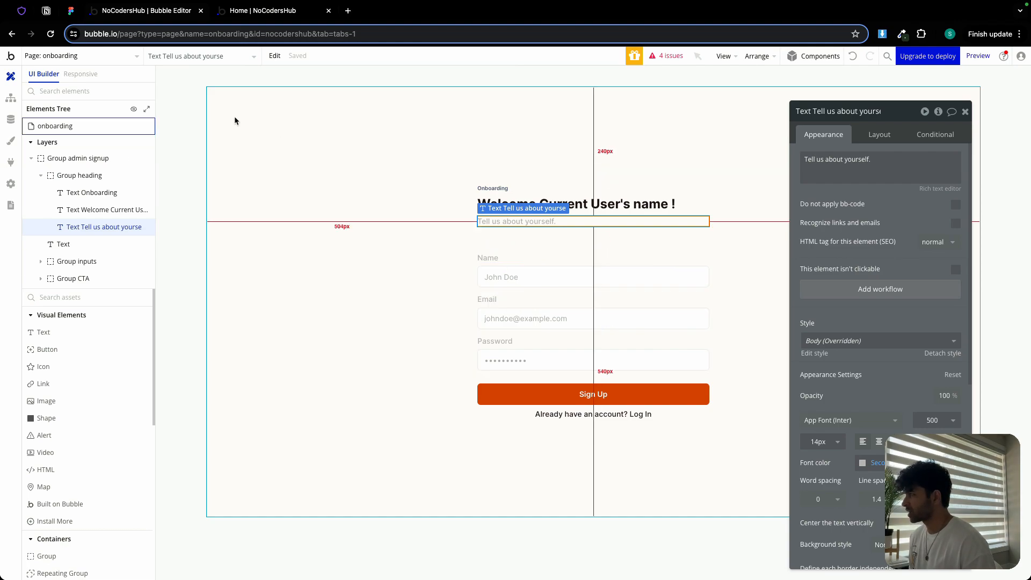
- Check the Figma design and relabel the Email field's label as Headline
{"action": "left_click", "coordinate": [66, 15]}
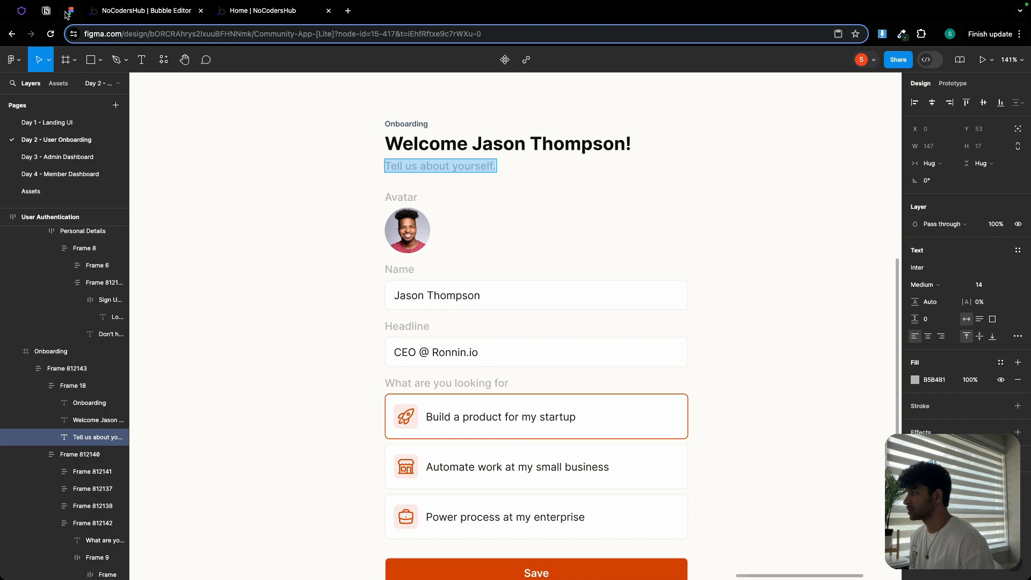
{"action": "left_click", "coordinate": [118, 14]}
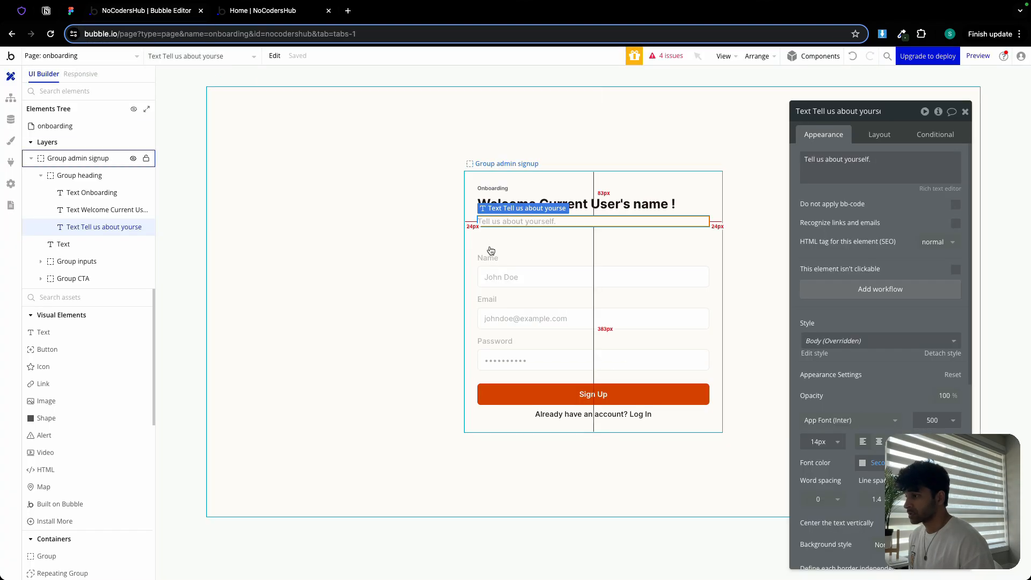
{"action": "left_click", "coordinate": [489, 300]}
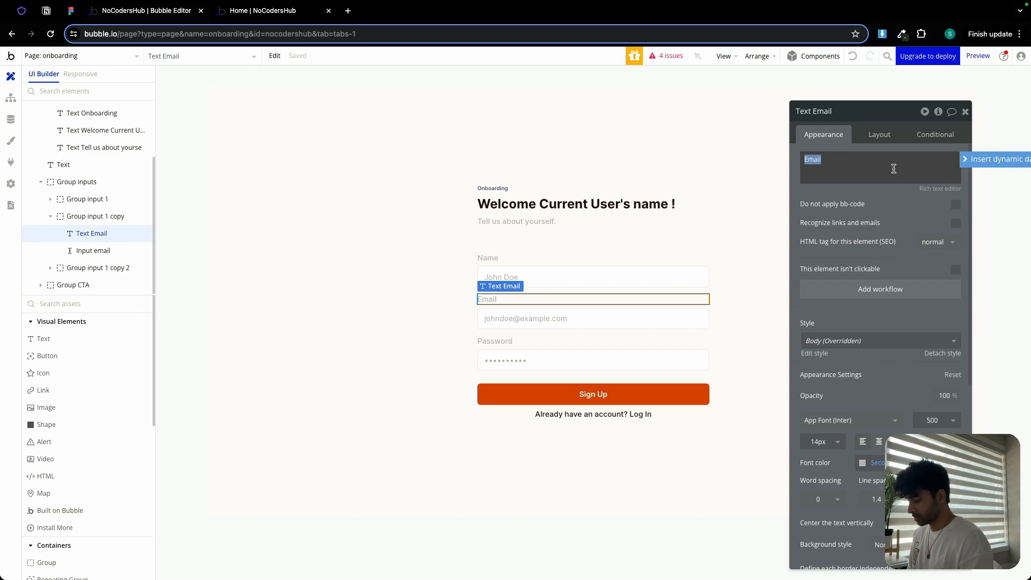
{"action": "type", "text": "Headline"}
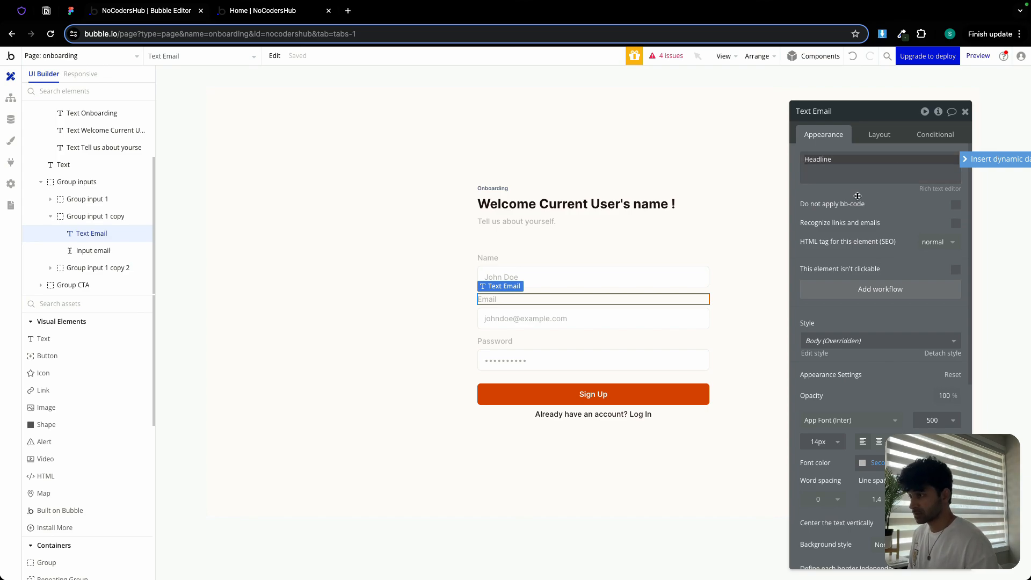
- Change the email input's content format to Text and its placeholder to Tell us about yourself
{"action": "left_click", "coordinate": [575, 316]}
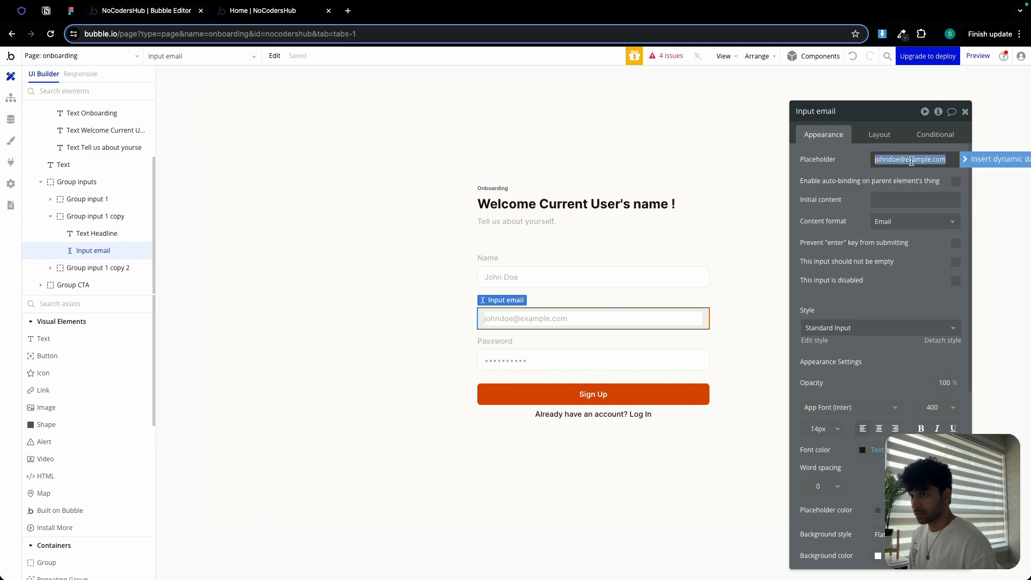
{"action": "left_click", "coordinate": [907, 221]}
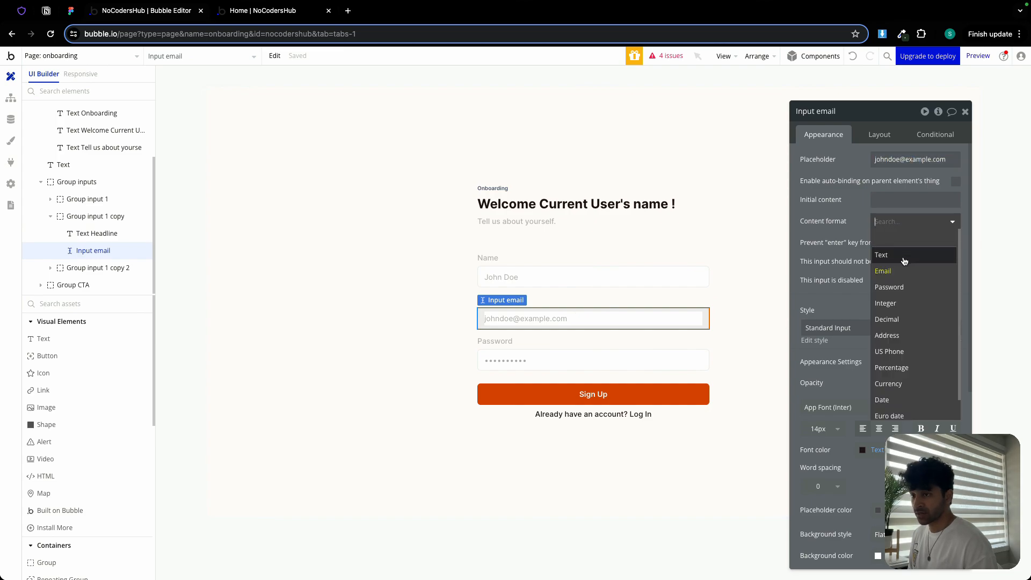
{"action": "left_click", "coordinate": [904, 256]}
{"action": "left_click", "coordinate": [905, 160]}
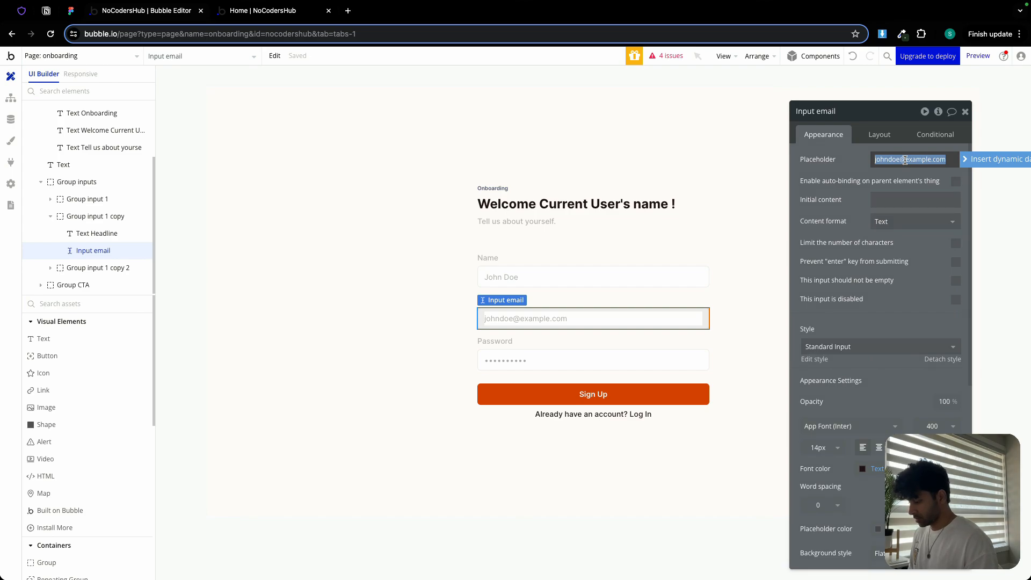
{"action": "type", "text": "Tw"}
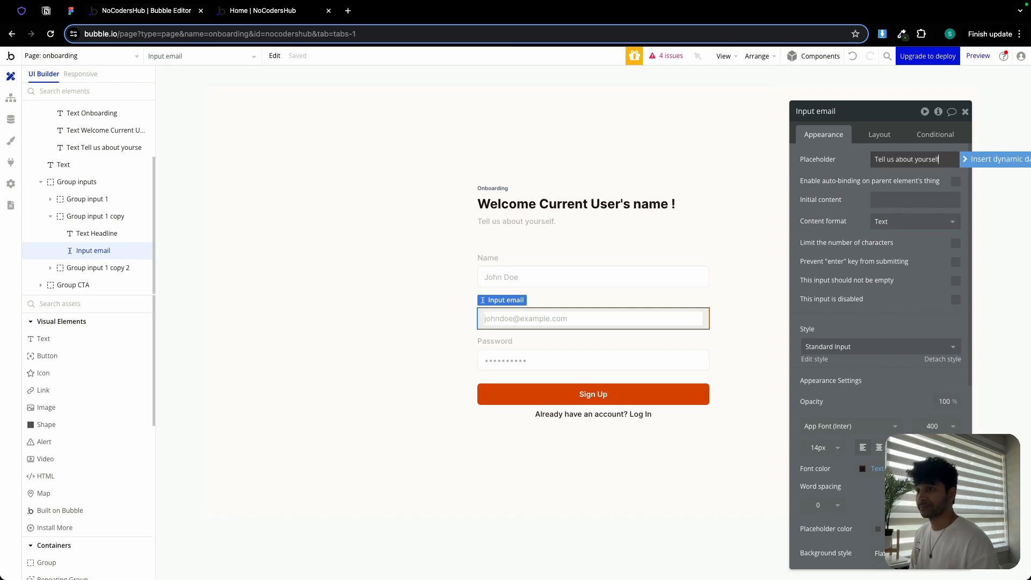
- Rename the input element to Input about me
{"action": "double_click", "coordinate": [827, 111]}
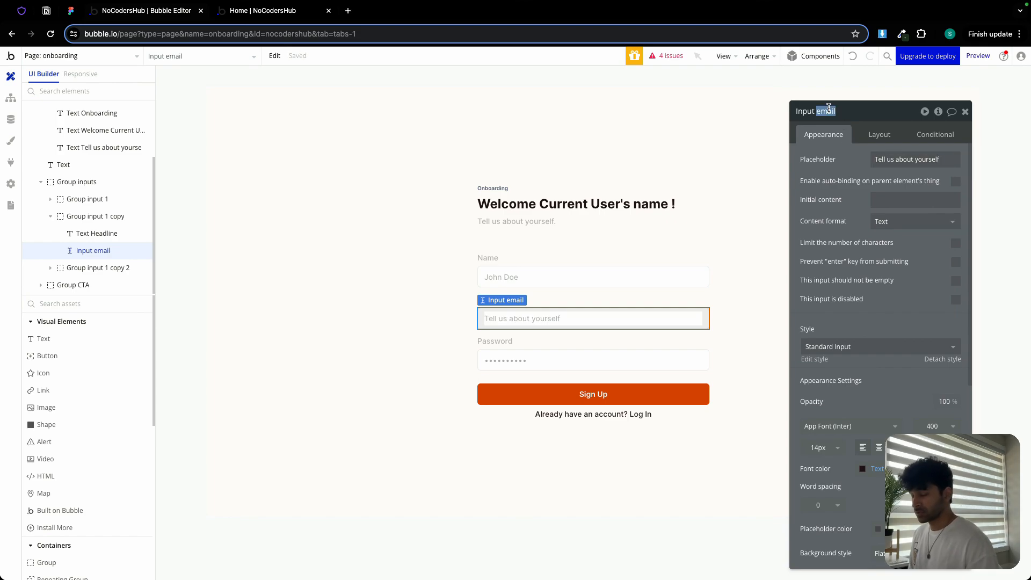
{"action": "type", "text": "about m"}
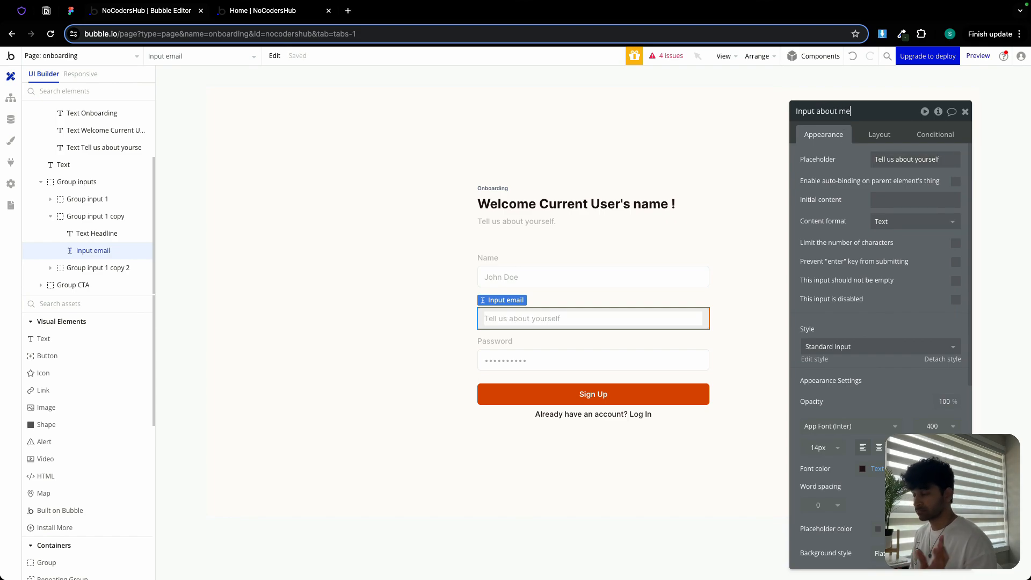
{"action": "type", "text": "e"}
{"action": "key", "text": "Return"}
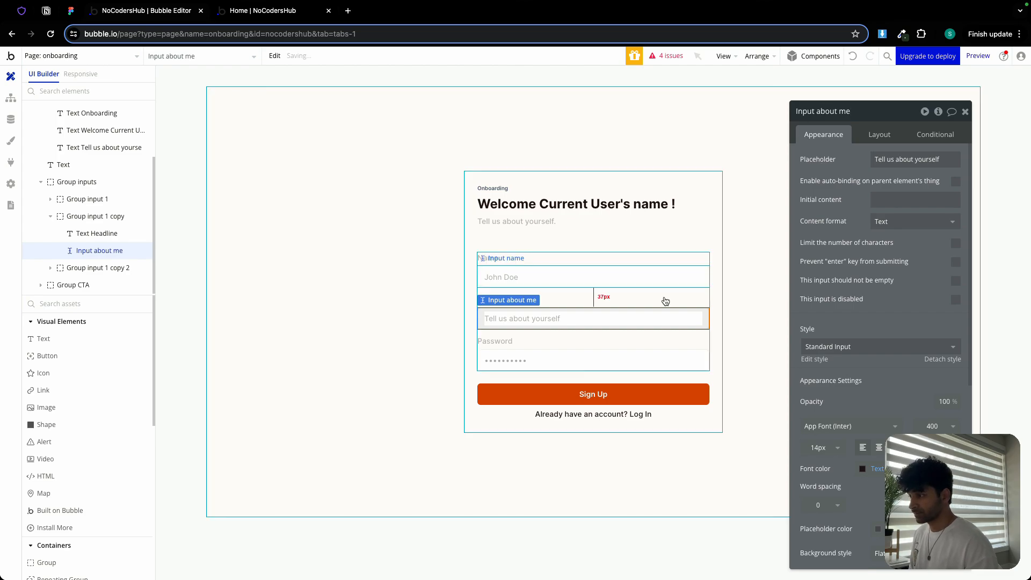
- Relabel the Password field's label as Avatar
{"action": "left_click", "coordinate": [590, 349]}
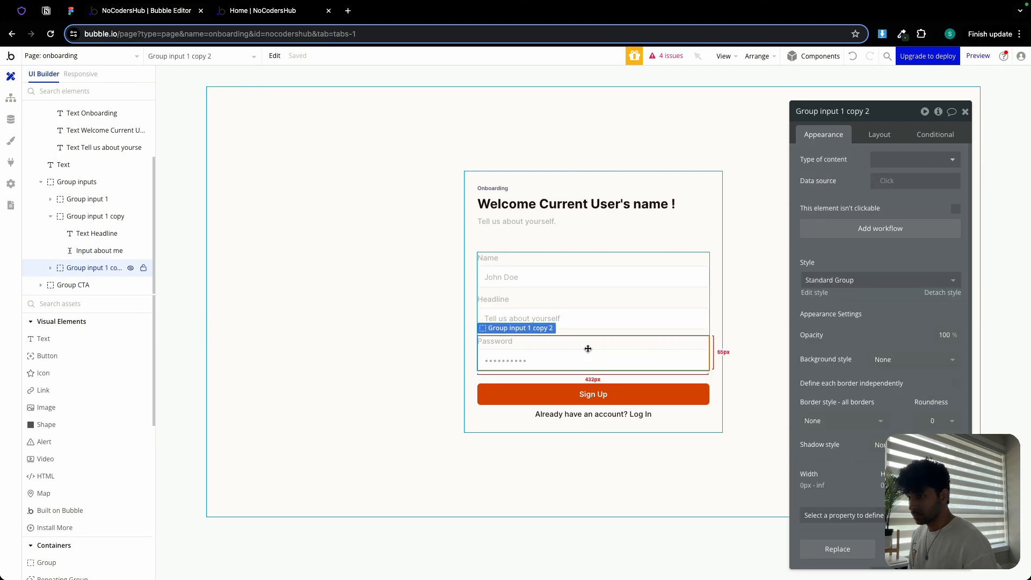
{"action": "key", "text": "ctrl+super+f"}
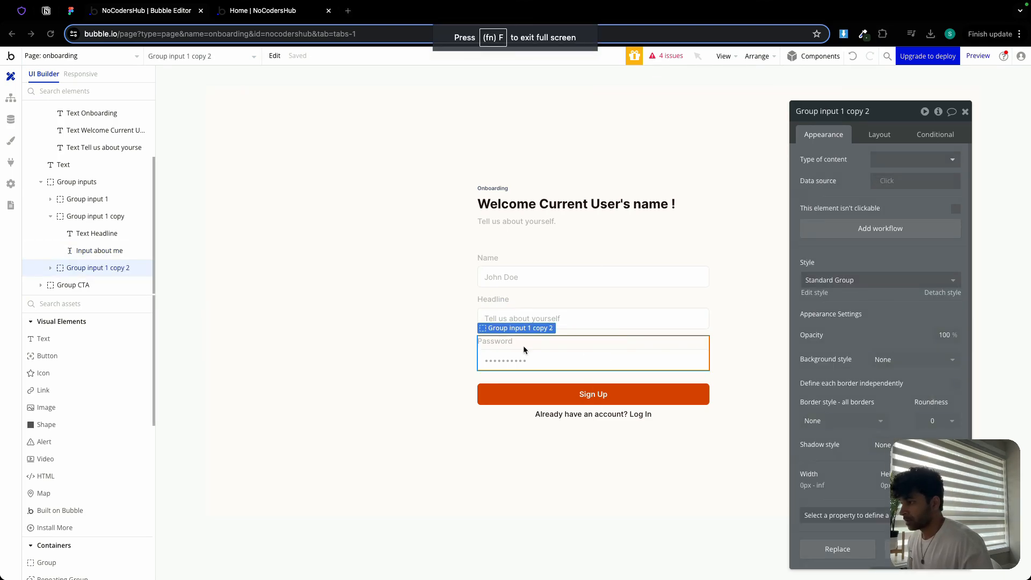
{"action": "left_click", "coordinate": [507, 341]}
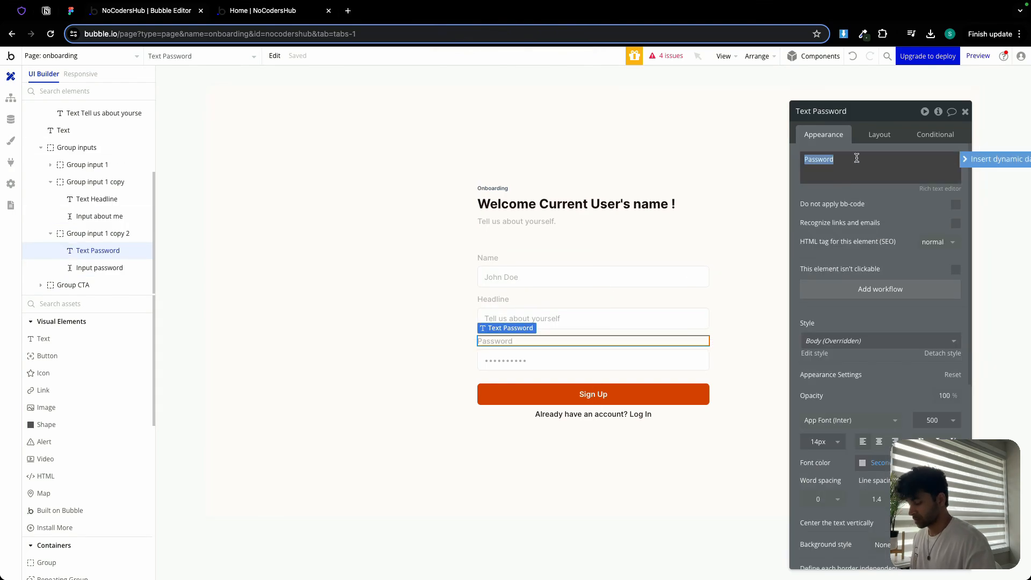
{"action": "type", "text": "Avatar"}
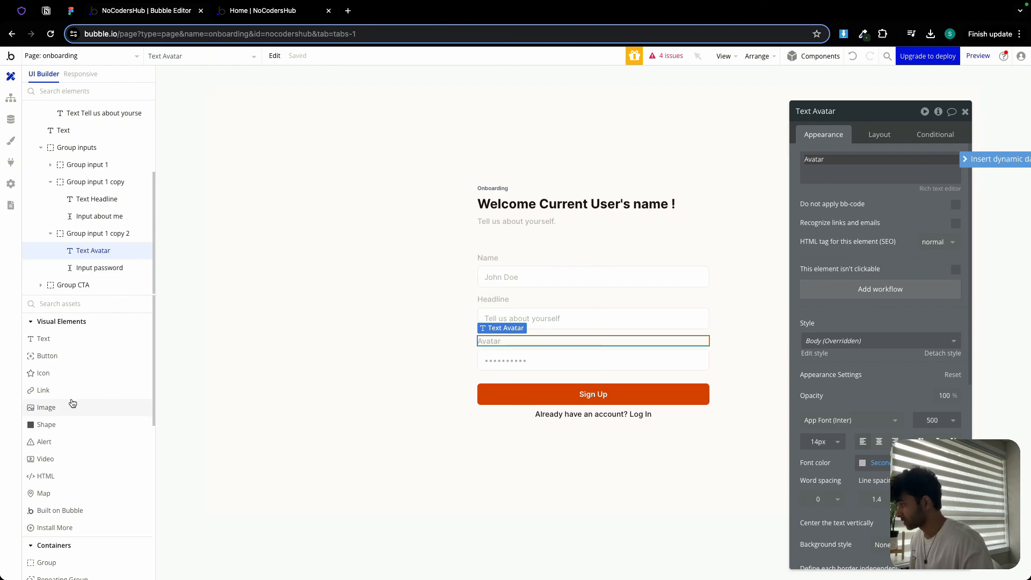
- Add a Picture Uploader into the avatar field group under the Avatar label
{"action": "scroll", "coordinate": [72, 420], "scroll_direction": "down", "scroll_amount": 6}
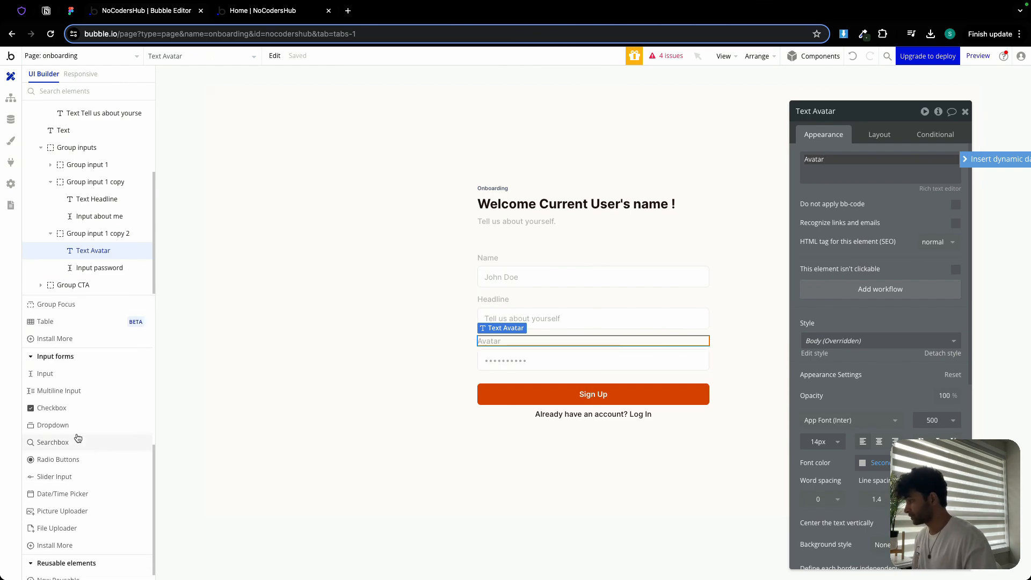
{"action": "scroll", "coordinate": [75, 439], "scroll_direction": "down", "scroll_amount": 1}
{"action": "left_click", "coordinate": [75, 501]}
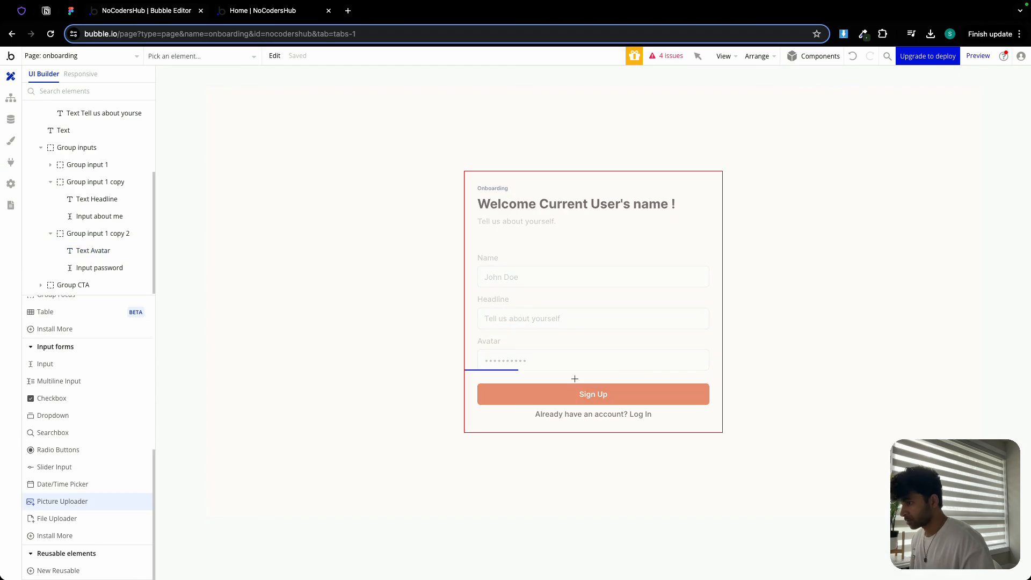
{"action": "left_click", "coordinate": [494, 348]}
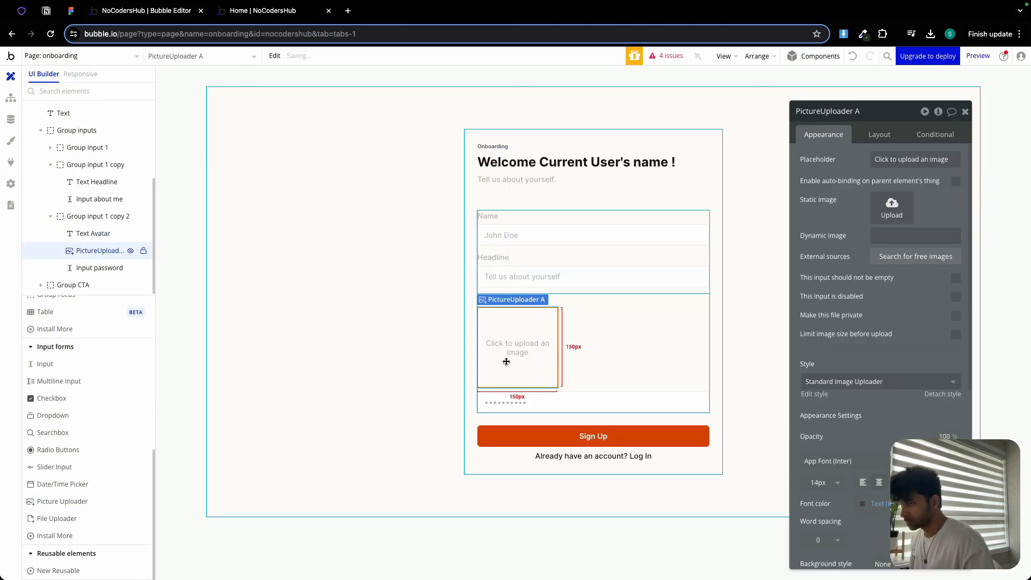
- Make the picture uploader fixed at 60 px wide and 60 px high
{"action": "left_click", "coordinate": [879, 135]}
{"action": "double_click", "coordinate": [856, 280]}
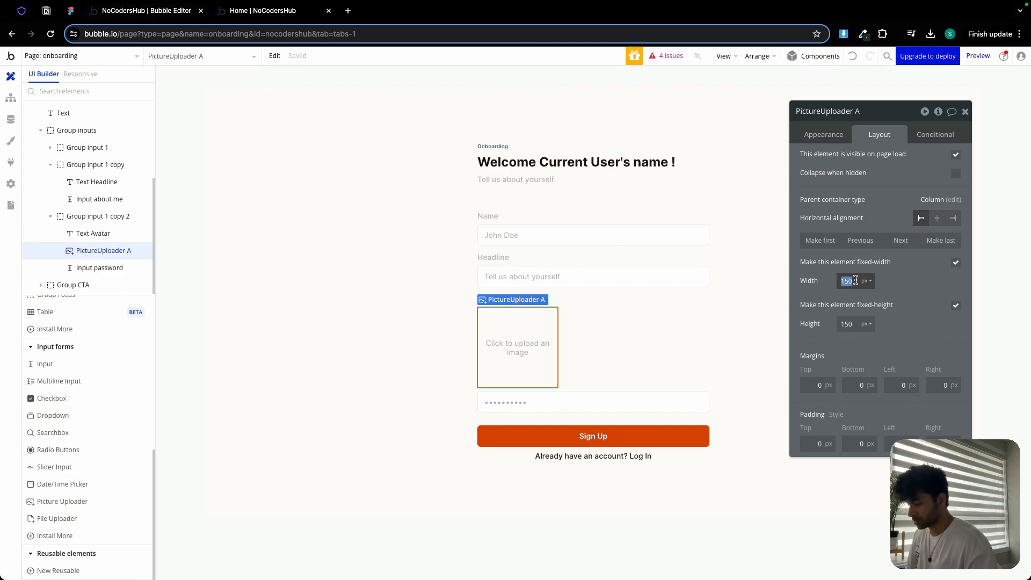
{"action": "type", "text": "60"}
{"action": "double_click", "coordinate": [846, 323]}
{"action": "type", "text": "60"}
{"action": "left_click", "coordinate": [826, 292]}
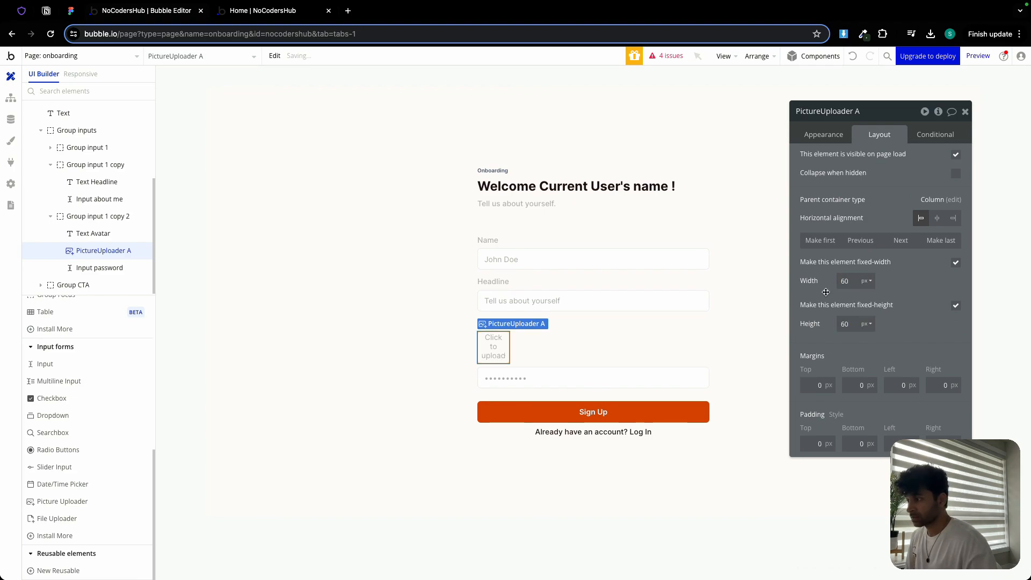
- Give the picture uploader a flat white background color
{"action": "left_click", "coordinate": [839, 133]}
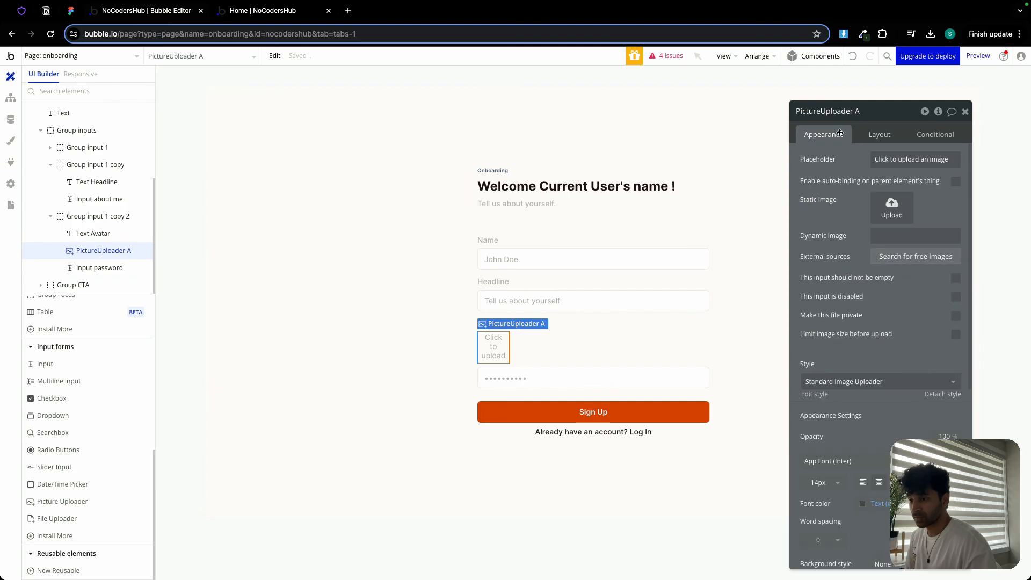
{"action": "scroll", "coordinate": [902, 322], "scroll_direction": "down", "scroll_amount": 3}
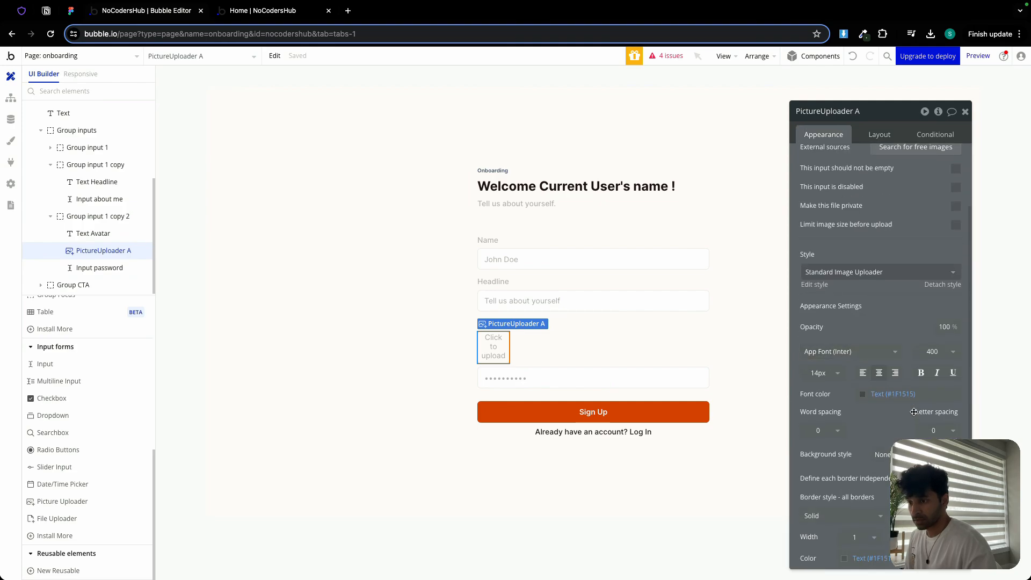
{"action": "left_click", "coordinate": [883, 504]}
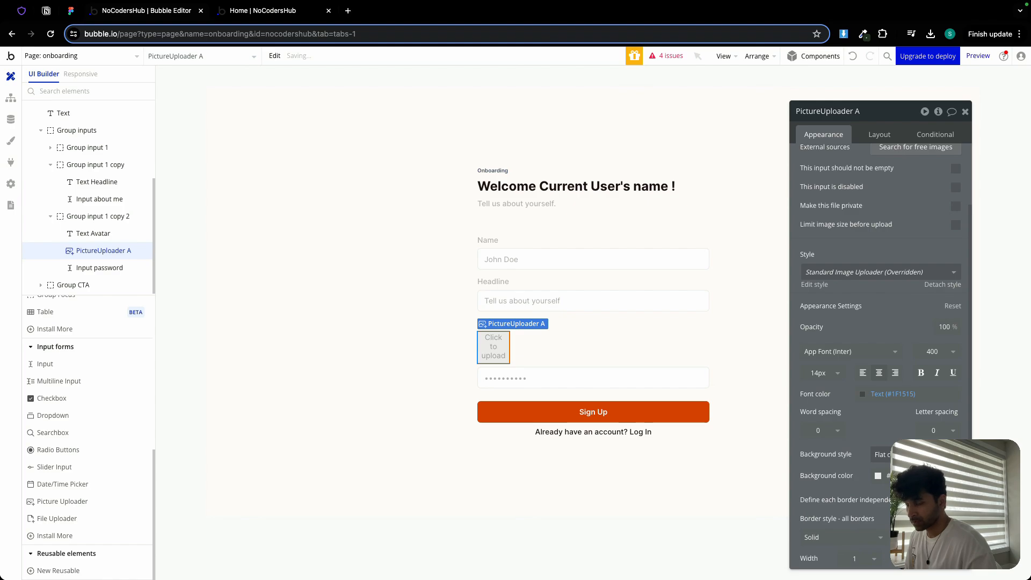
{"action": "left_click", "coordinate": [878, 476]}
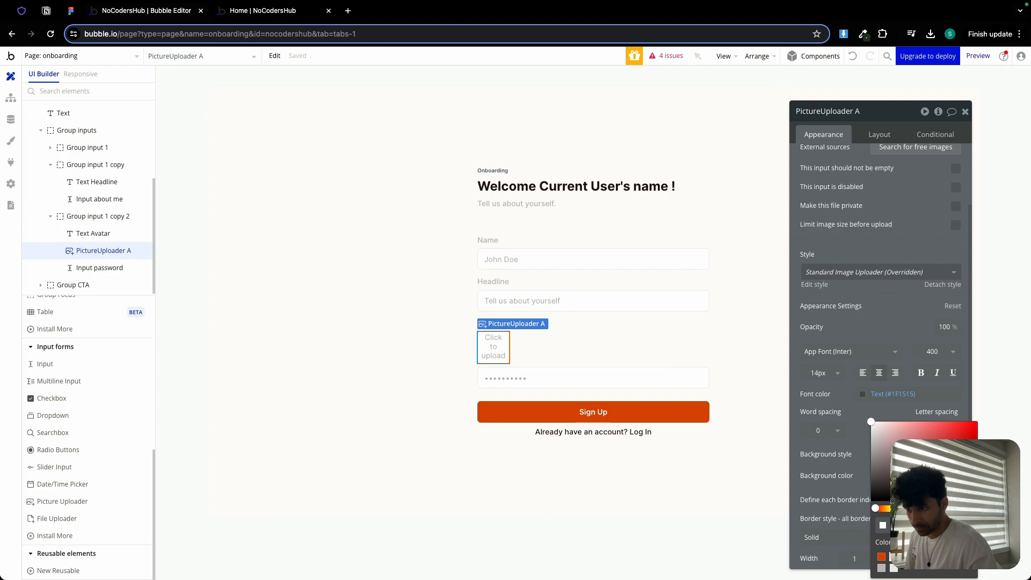
- Set the picture uploader's border color to the Border color variable
{"action": "scroll", "coordinate": [882, 440], "scroll_direction": "down", "scroll_amount": 1}
{"action": "scroll", "coordinate": [881, 441], "scroll_direction": "down", "scroll_amount": 3}
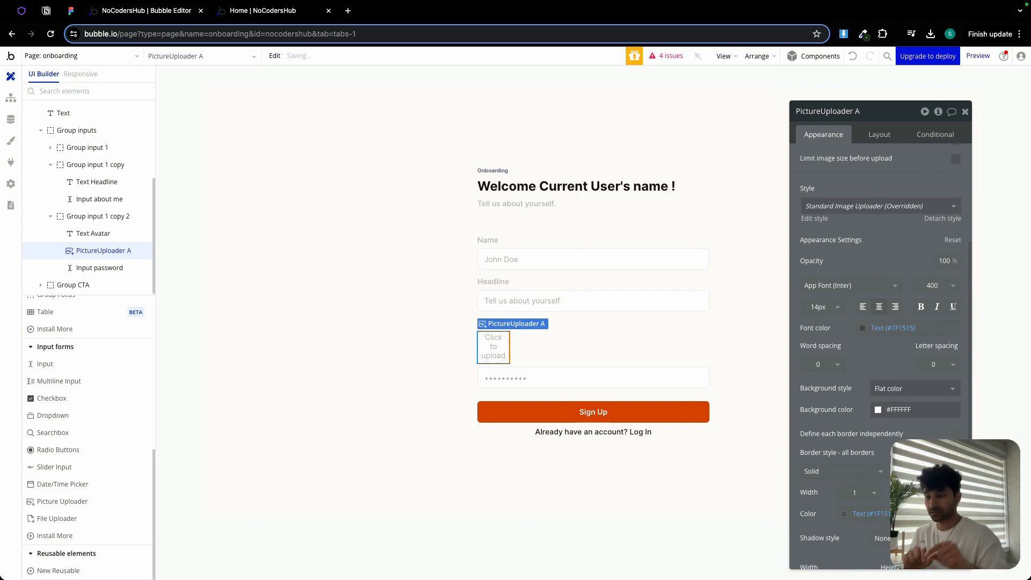
{"action": "left_click", "coordinate": [844, 514]}
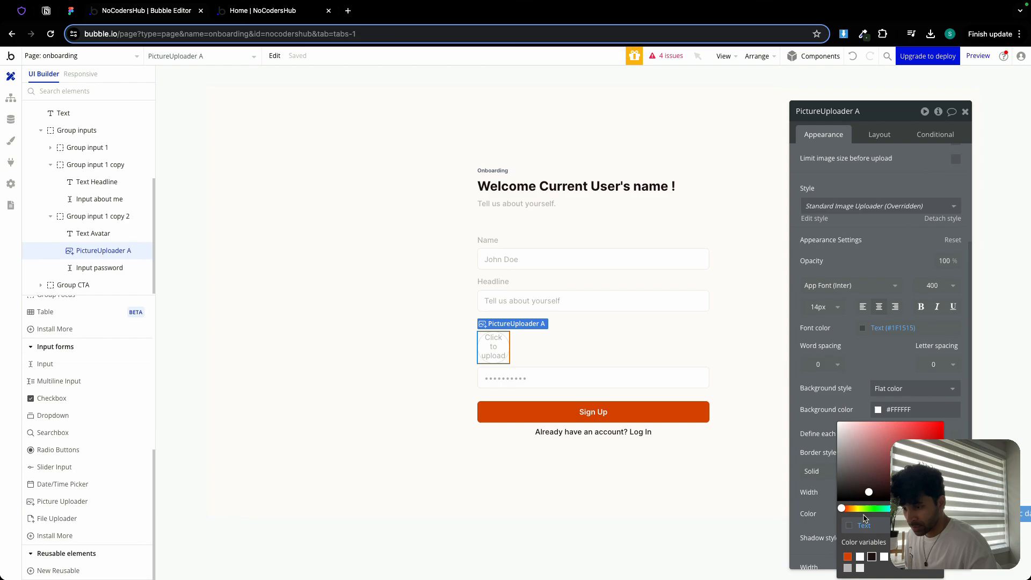
{"action": "key", "text": "Escape"}
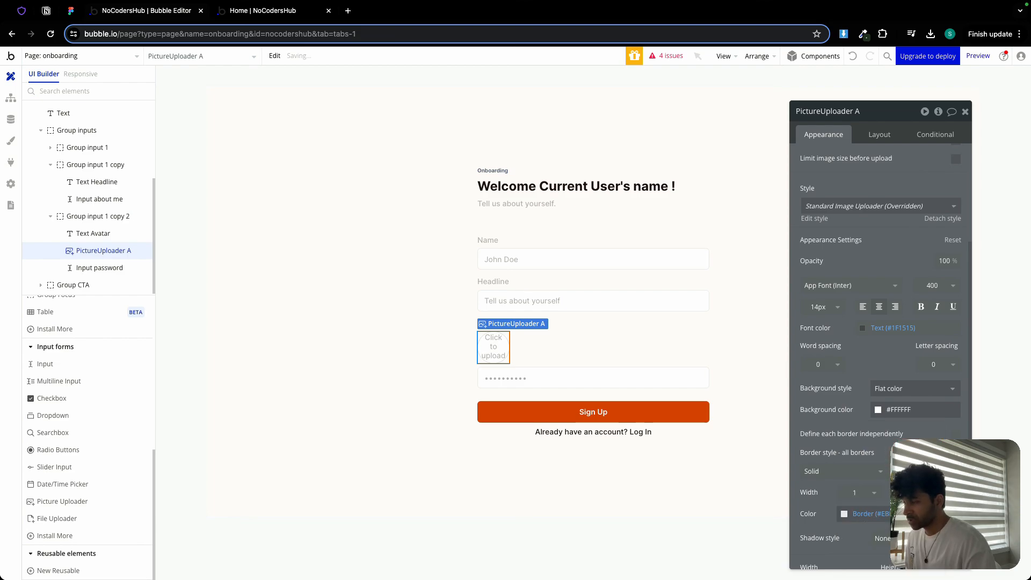
- Set the picture uploader's font size to 8 px
{"action": "left_click", "coordinate": [826, 307]}
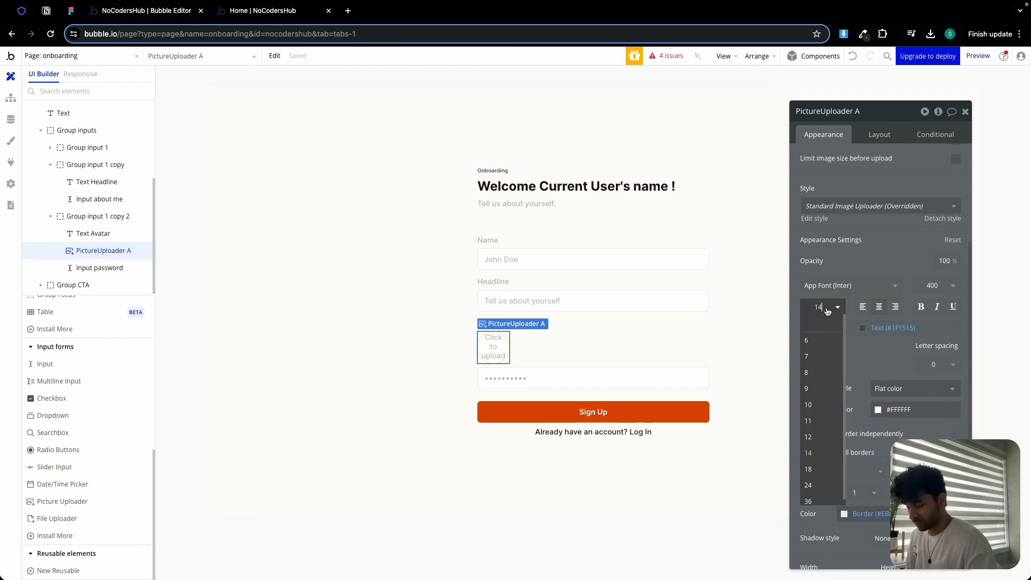
{"action": "key", "text": "Down"}
{"action": "key", "text": "Down"}
{"action": "key", "text": "Down"}
{"action": "key", "text": "Down"}
{"action": "key", "text": "Down"}
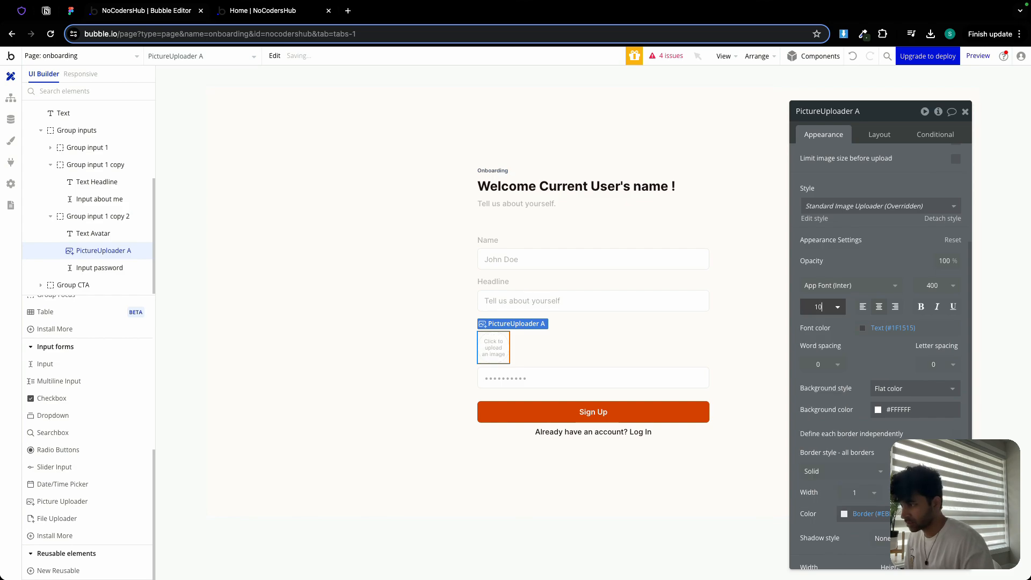
{"action": "key", "text": "Return"}
- Set the picture uploader's placeholder to Upload avatar
{"action": "scroll", "coordinate": [849, 208], "scroll_direction": "up", "scroll_amount": 3}
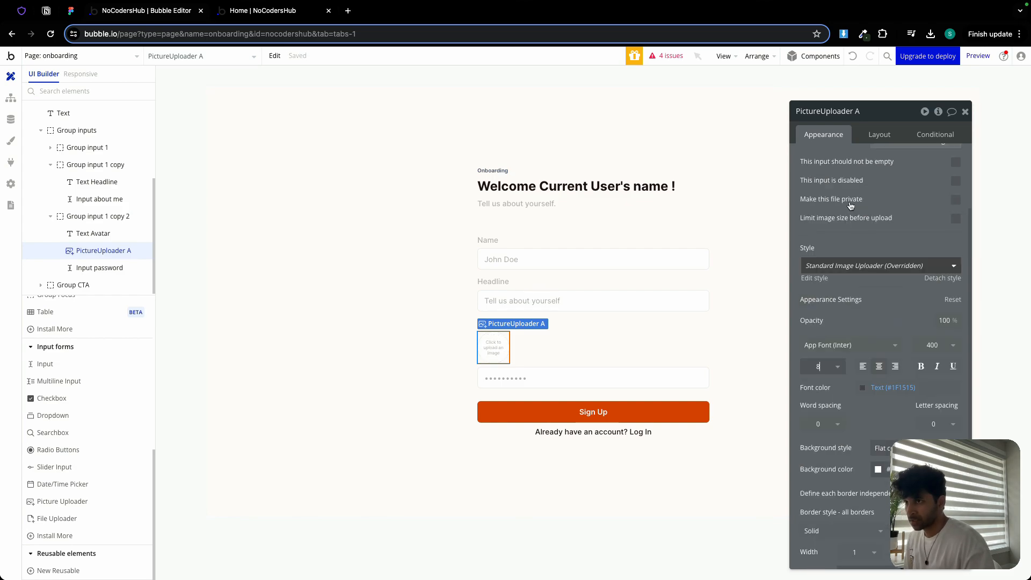
{"action": "triple_click", "coordinate": [890, 157]}
{"action": "type", "text": "Up"}
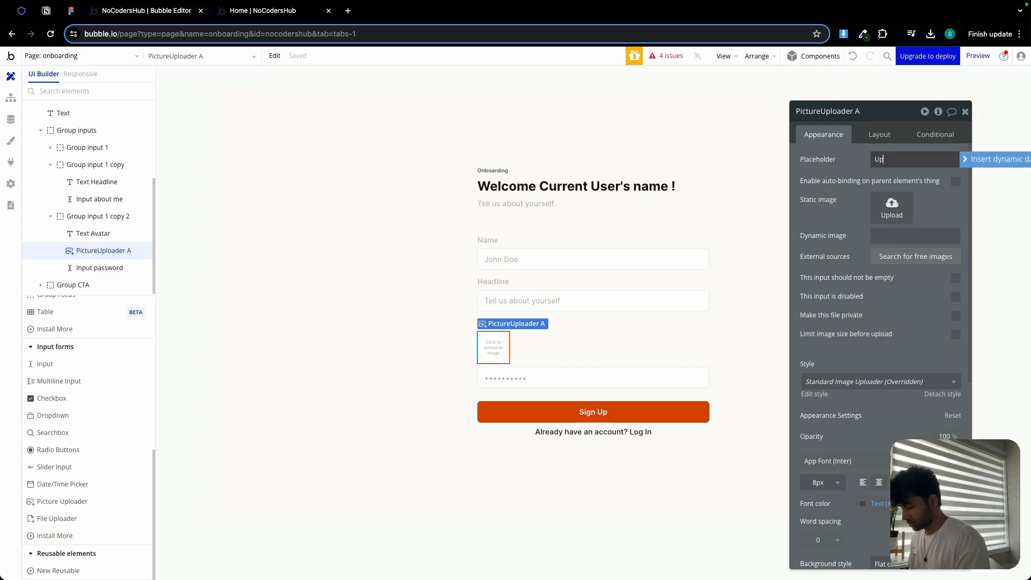
{"action": "type", "text": "load avatar"}
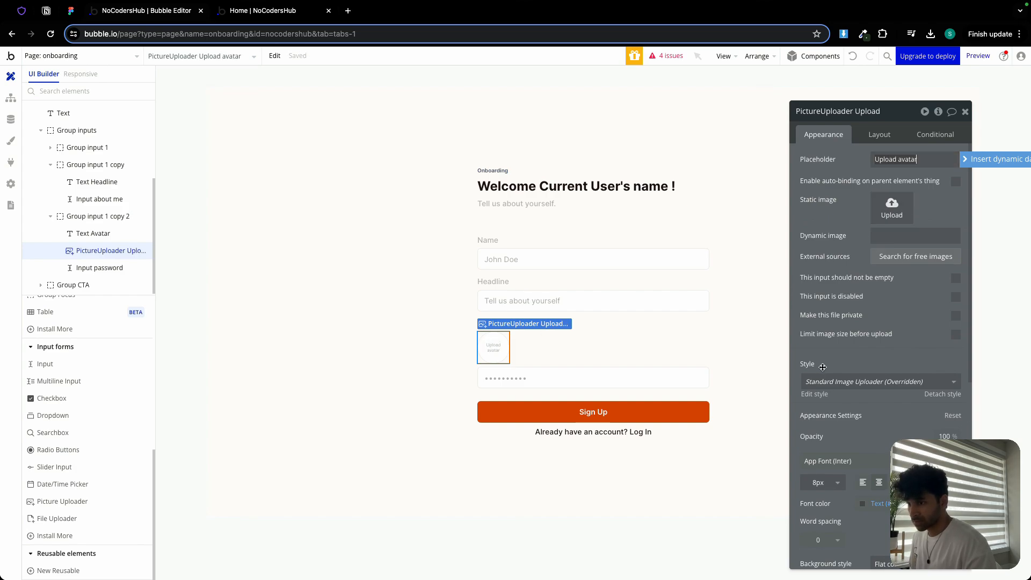
- Set the picture uploader's font size to 10 px
{"action": "scroll", "coordinate": [820, 461], "scroll_direction": "down", "scroll_amount": 1}
{"action": "left_click", "coordinate": [820, 460]}
{"action": "type", "text": "9"}
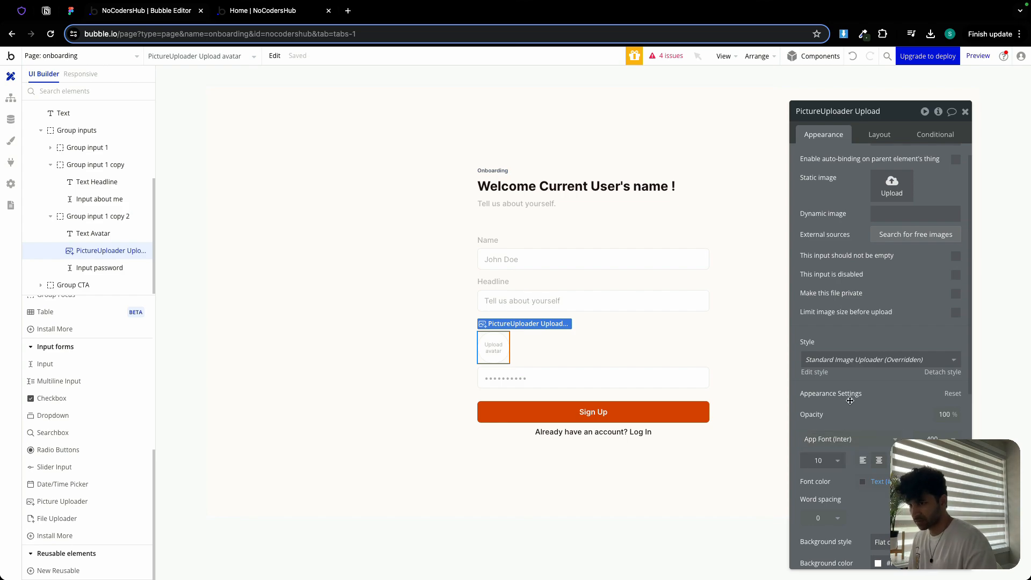
- Delete the password input from the cloned sign-up form
{"action": "left_click", "coordinate": [528, 380]}
{"action": "key", "text": "Delete"}
{"action": "left_click", "coordinate": [494, 360]}
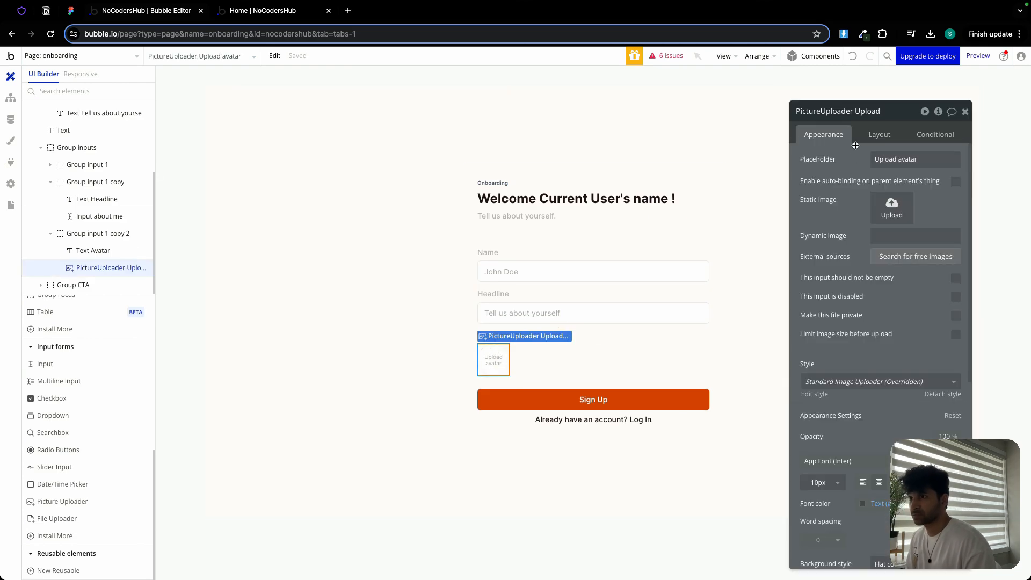
{"action": "left_click", "coordinate": [870, 114]}
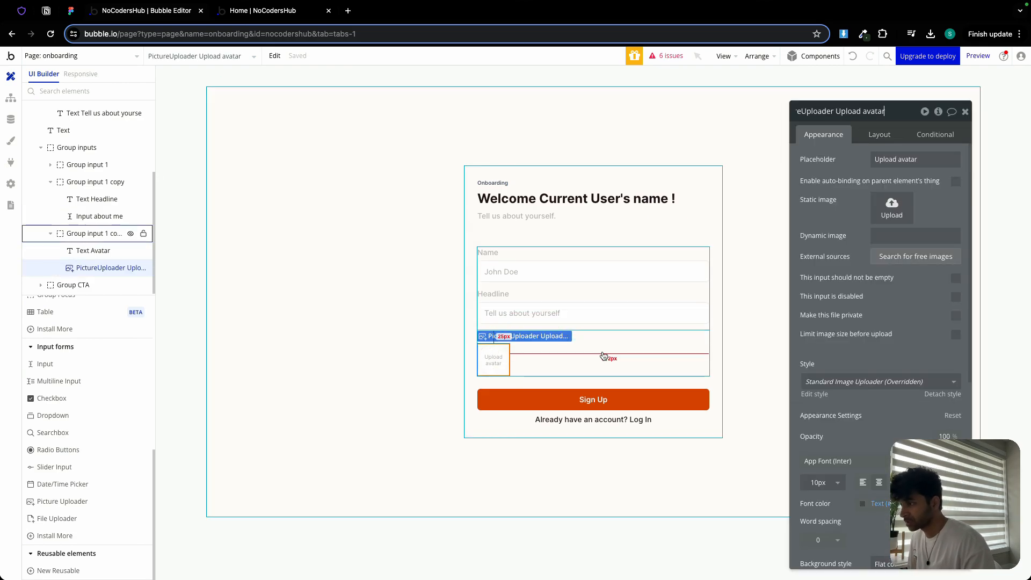
- Move the avatar input group to the first position among the input groups
{"action": "left_click", "coordinate": [603, 352]}
{"action": "left_click", "coordinate": [879, 135]}
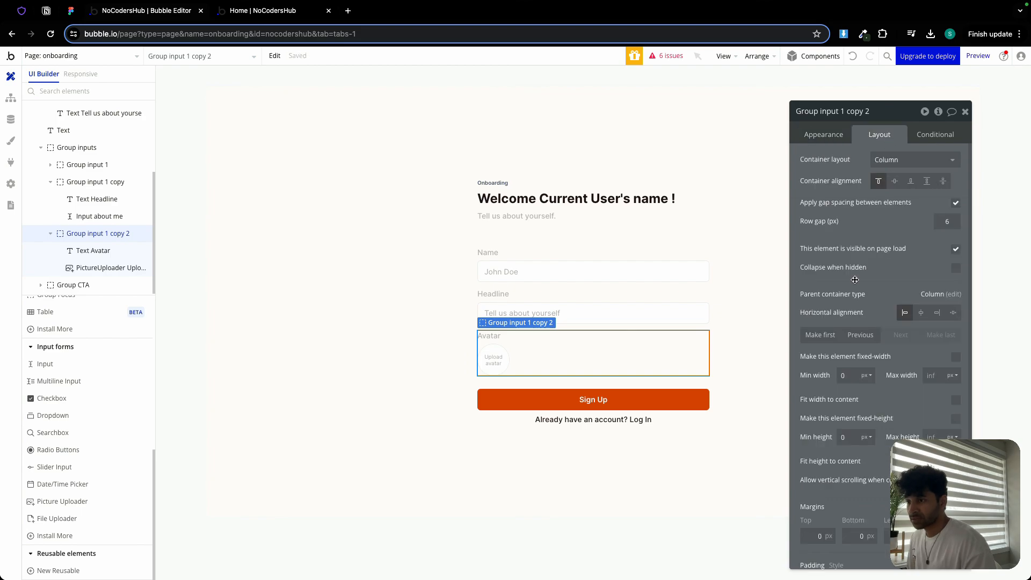
{"action": "left_click", "coordinate": [820, 334]}
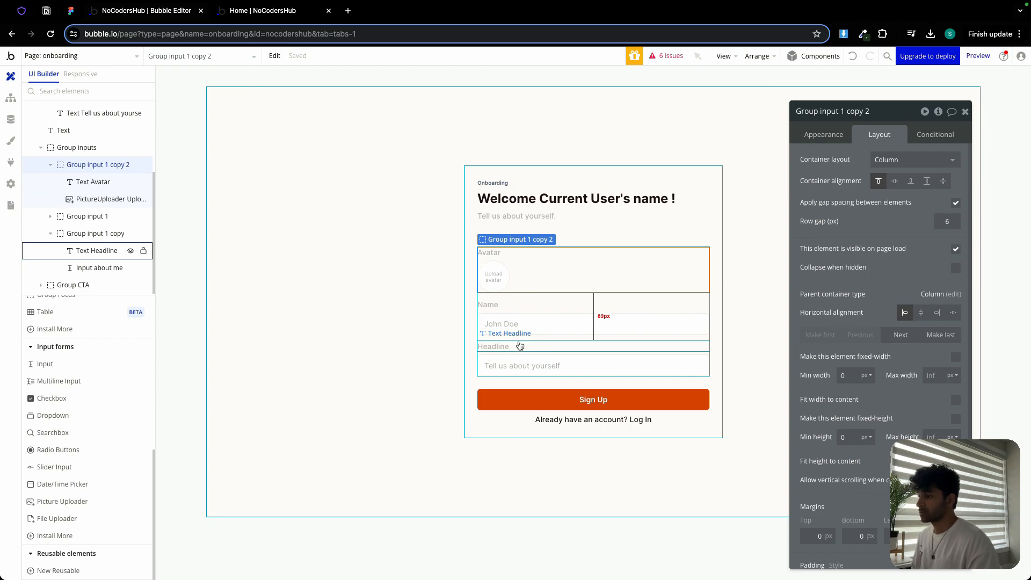
- Paste a copy of the Sign Up button directly into the main group and delete the CTA group
{"action": "left_click", "coordinate": [579, 402]}
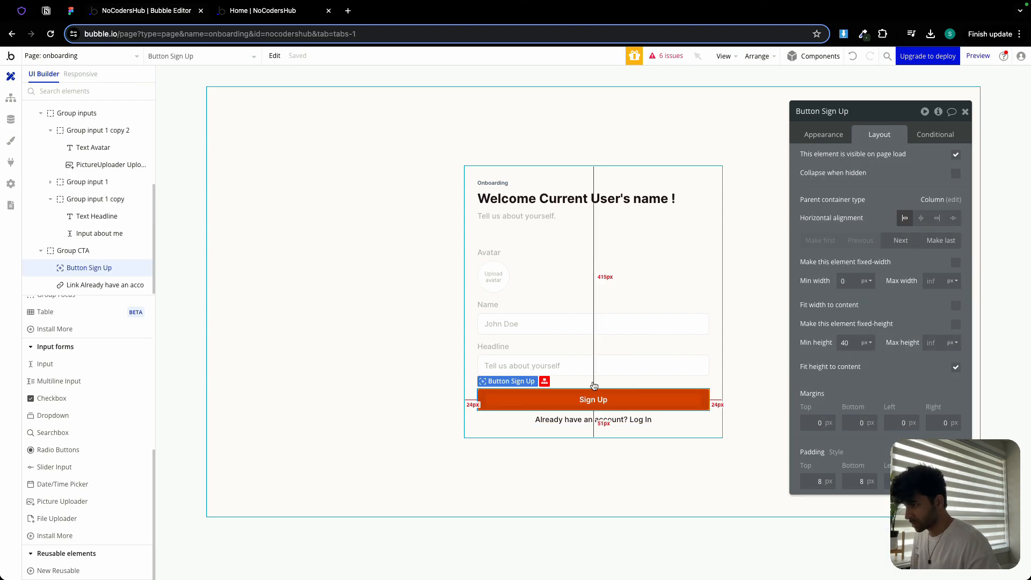
{"action": "left_click", "coordinate": [595, 382]}
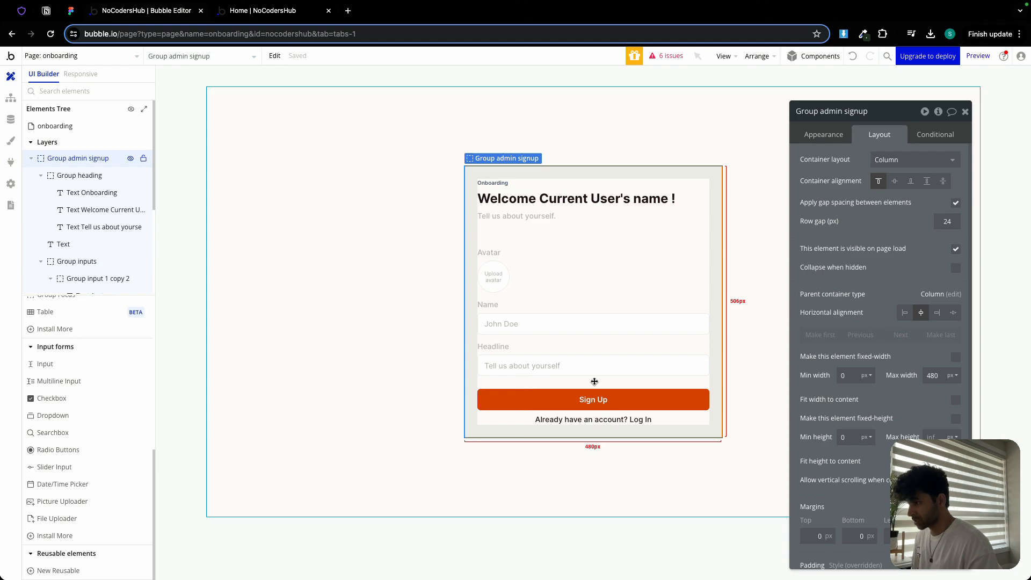
{"action": "key", "text": "ctrl+v"}
{"action": "left_click", "coordinate": [581, 395]}
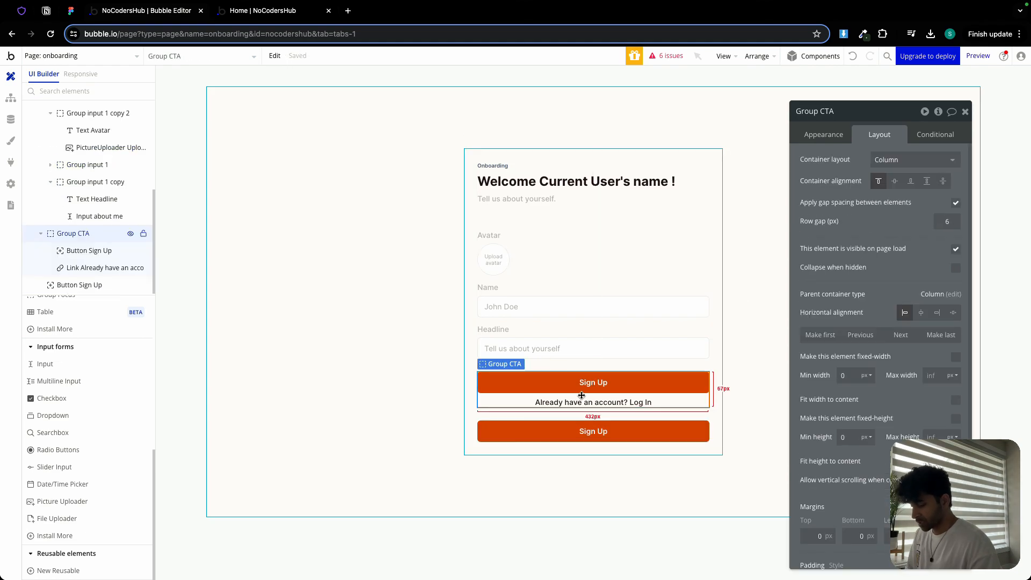
{"action": "key", "text": "Delete"}
- Rename the main container group to Group onboarding
{"action": "left_click", "coordinate": [524, 193]}
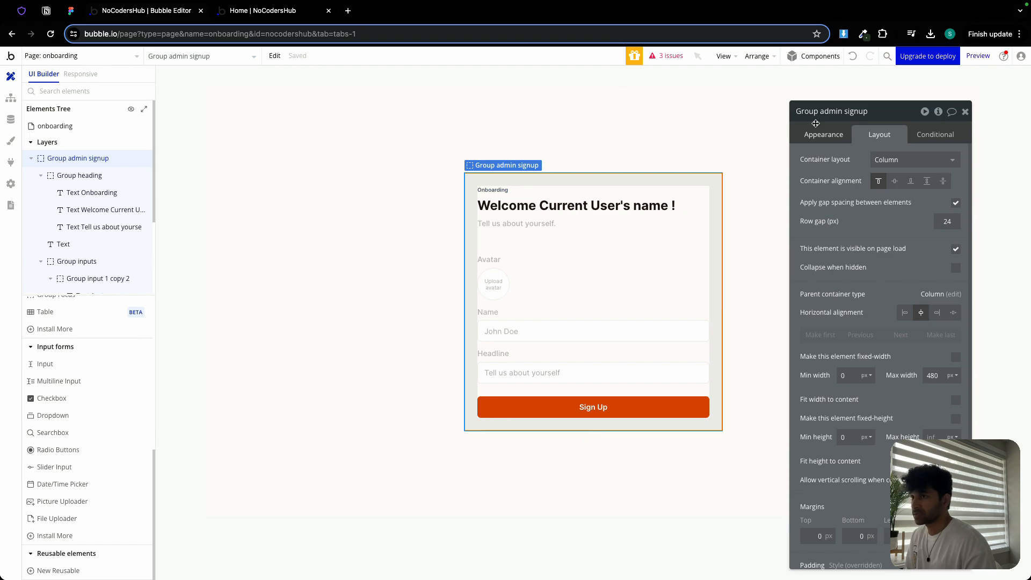
{"action": "left_click", "coordinate": [834, 115]}
{"action": "double_click", "coordinate": [853, 112]}
{"action": "key", "text": "BackSpace"}
{"action": "key", "text": "BackSpace"}
{"action": "key", "text": "BackSpace"}
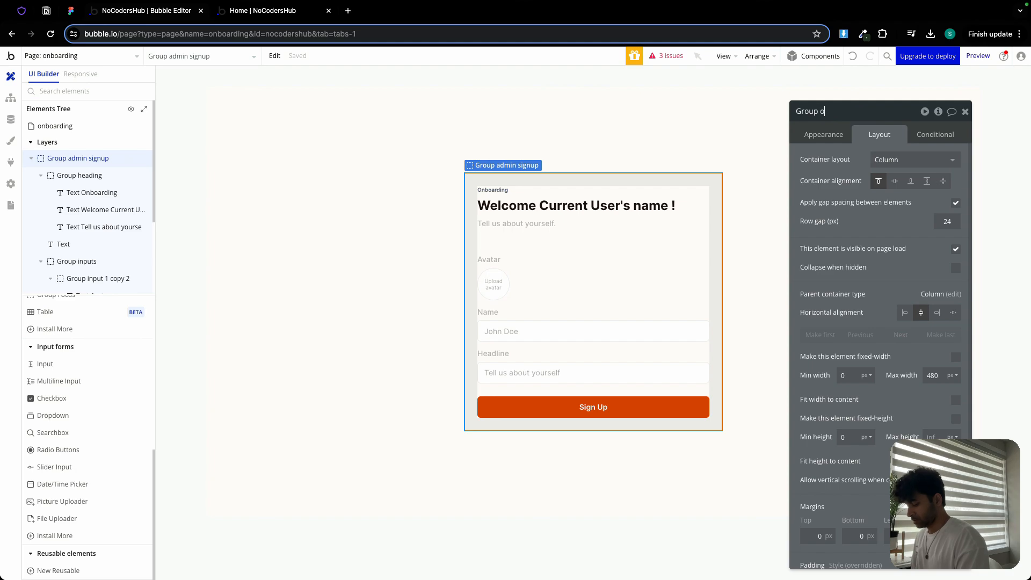
{"action": "type", "text": "onboarding"}
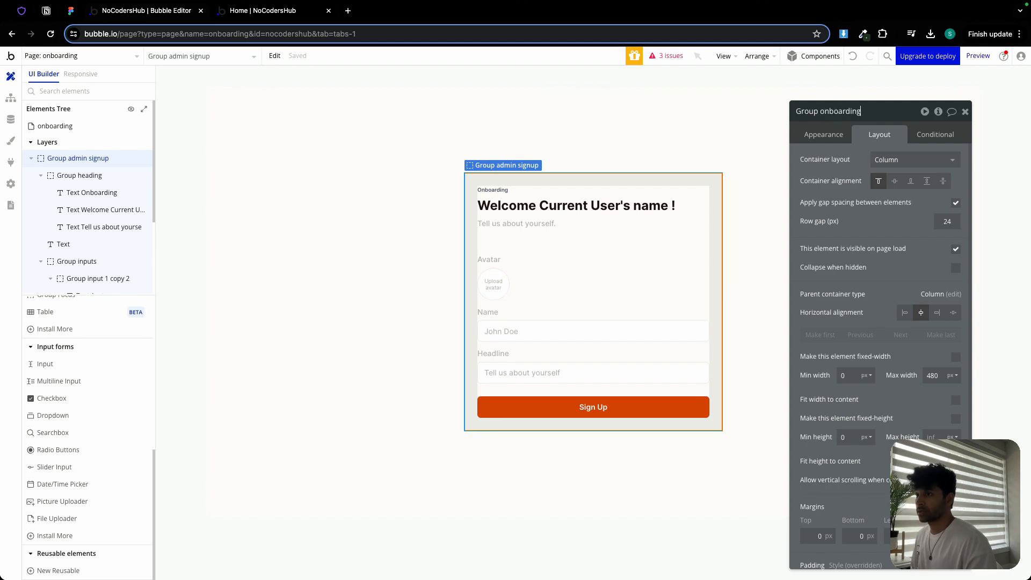
{"action": "key", "text": "Return"}
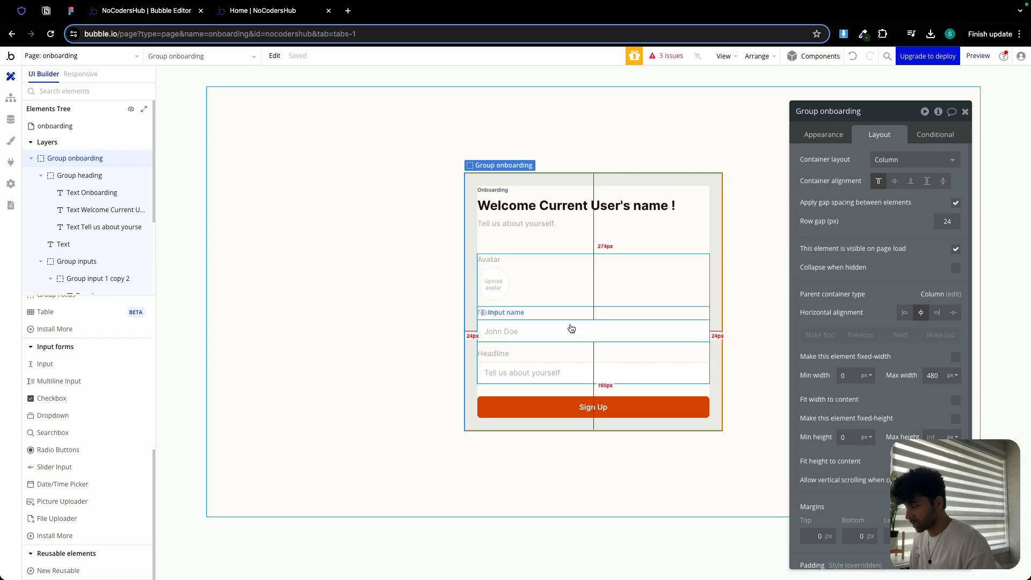
- Duplicate the headline input group below the existing fields
{"action": "left_click", "coordinate": [72, 11]}
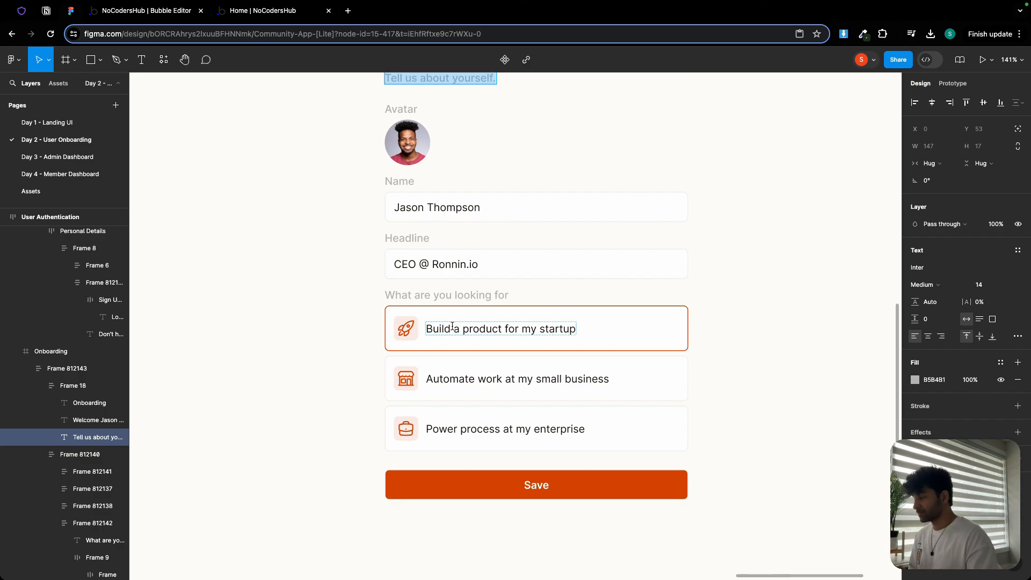
{"action": "left_click", "coordinate": [127, 12]}
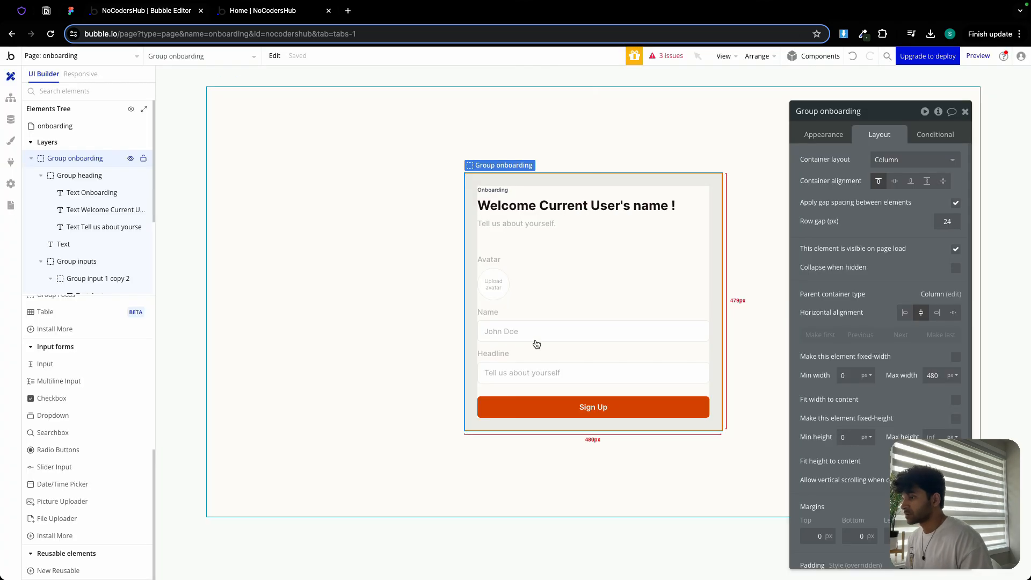
{"action": "left_click", "coordinate": [538, 360]}
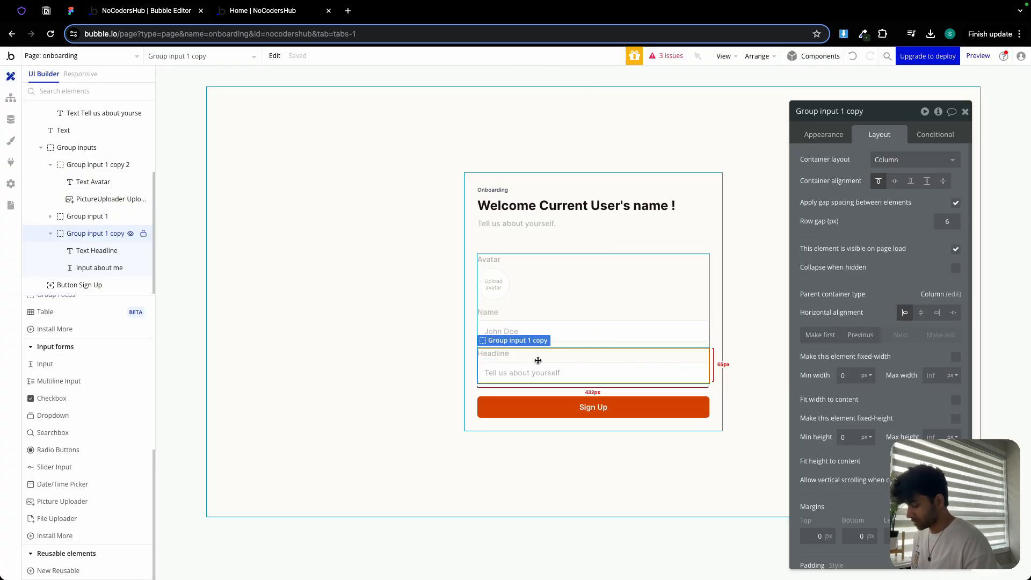
{"action": "left_click_drag", "start_coordinate": [538, 360], "coordinate": [571, 304]}
{"action": "left_click", "coordinate": [570, 304]}
{"action": "key", "text": "super+v"}
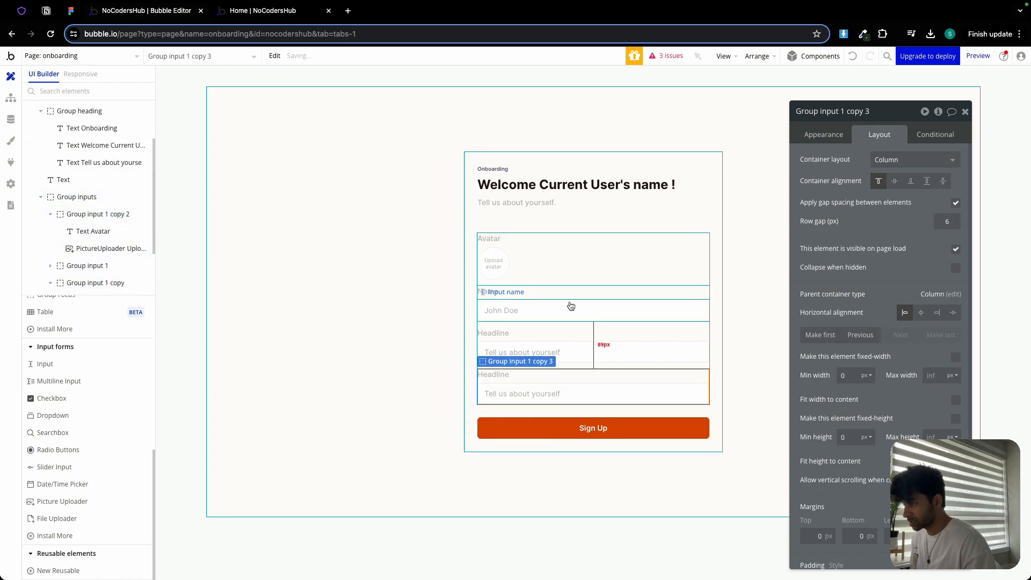
- Change the duplicated group's label text to What are you looking for
{"action": "left_click", "coordinate": [513, 376]}
{"action": "left_click", "coordinate": [823, 134]}
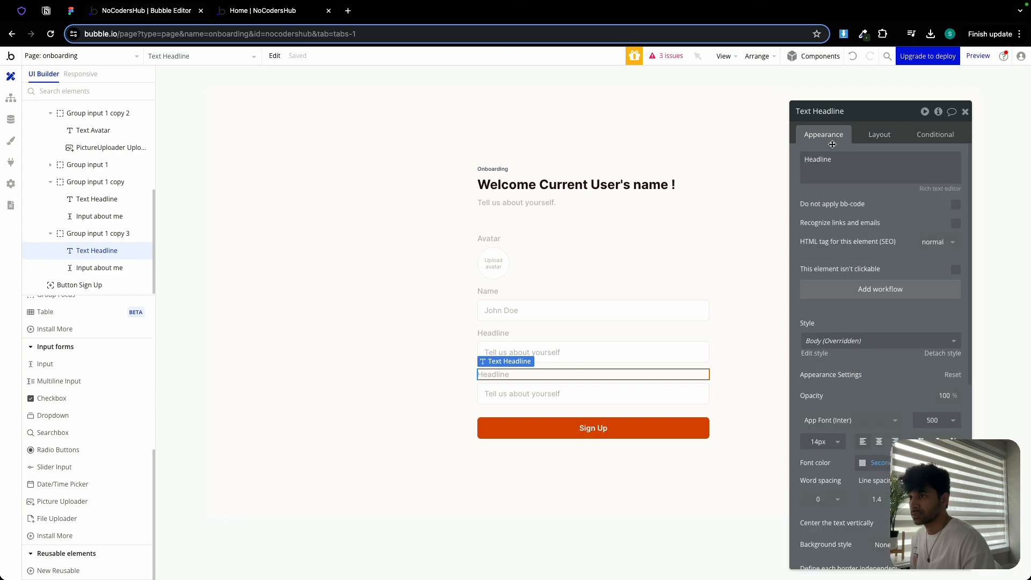
{"action": "double_click", "coordinate": [849, 157]}
{"action": "type", "text": "What ar"}
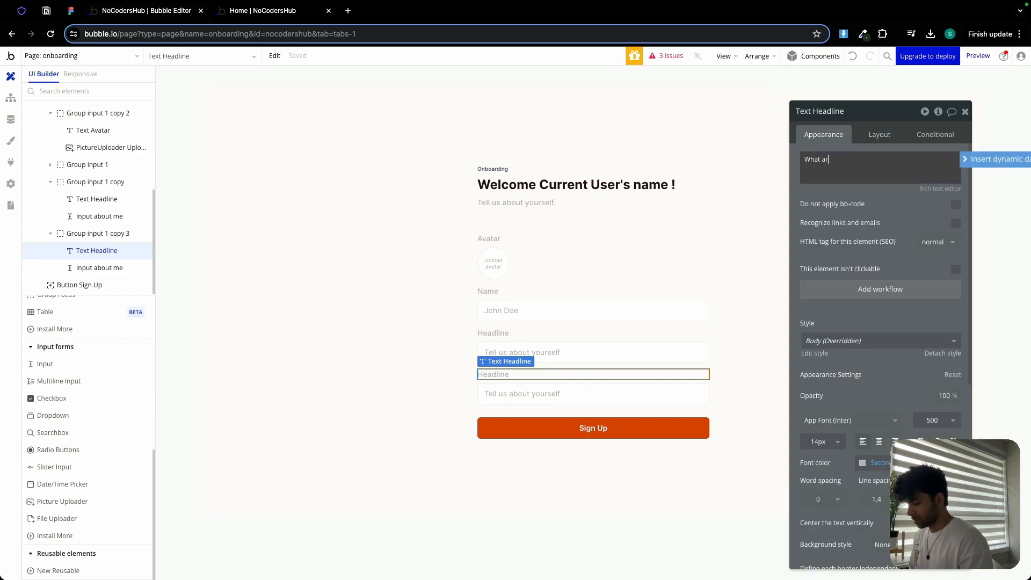
{"action": "type", "text": "e you loo"}
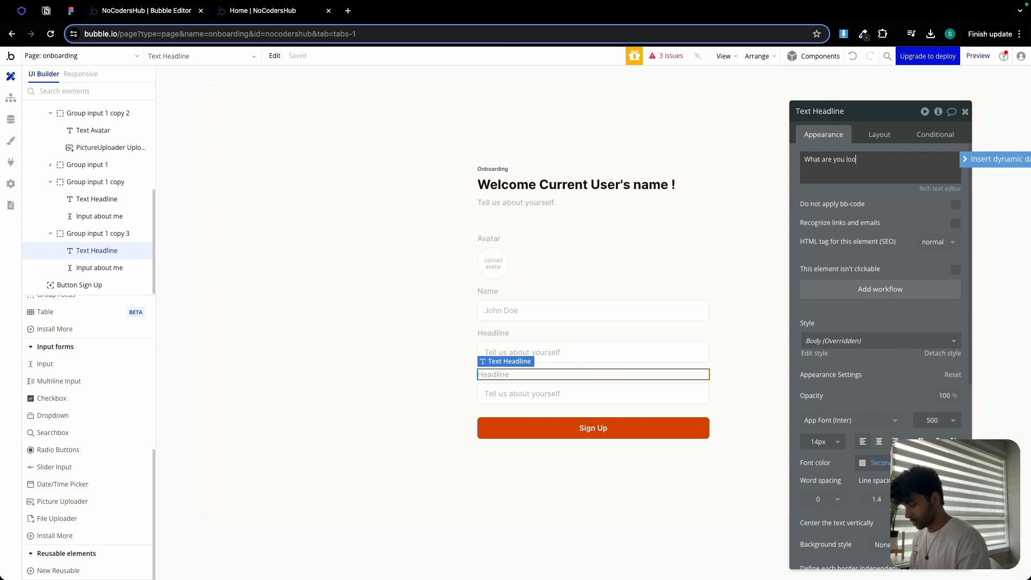
{"action": "type", "text": "king for"}
{"action": "left_click", "coordinate": [870, 191]}
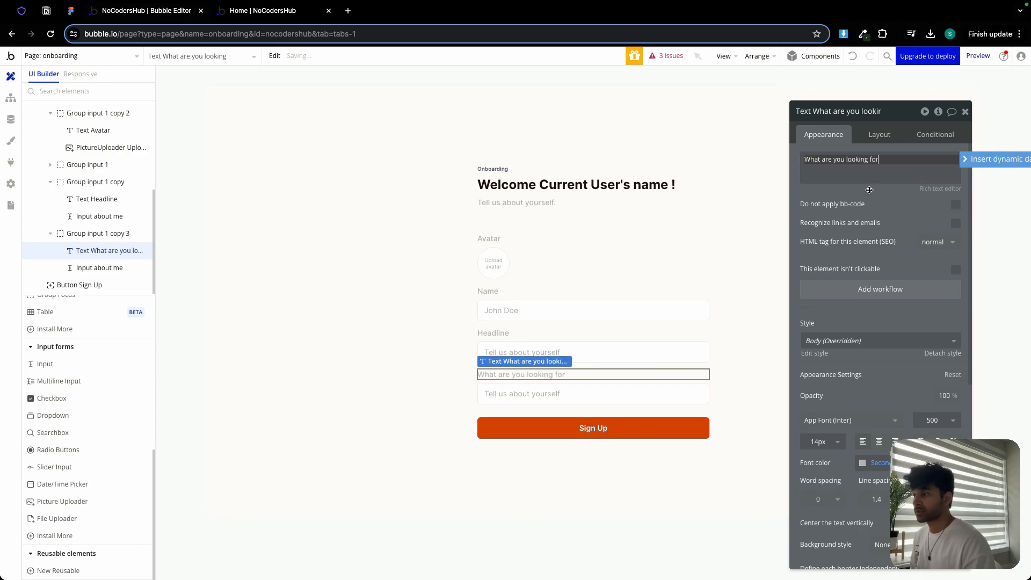
- Set the new group's minimum height to 150 px and delete its text input
{"action": "left_click", "coordinate": [543, 384]}
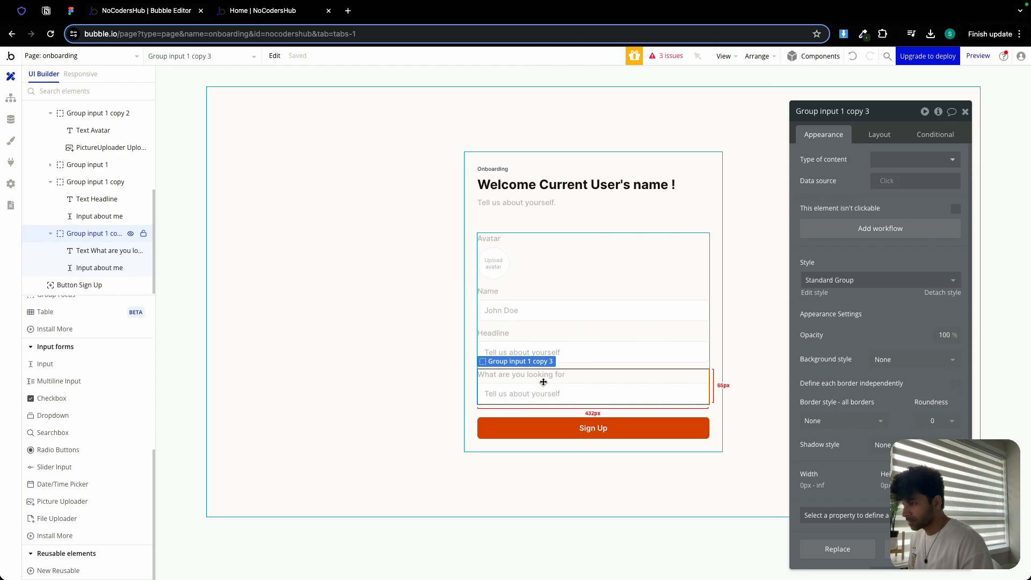
{"action": "left_click", "coordinate": [874, 135]}
{"action": "scroll", "coordinate": [867, 331], "scroll_direction": "down", "scroll_amount": 2}
{"action": "double_click", "coordinate": [853, 398]}
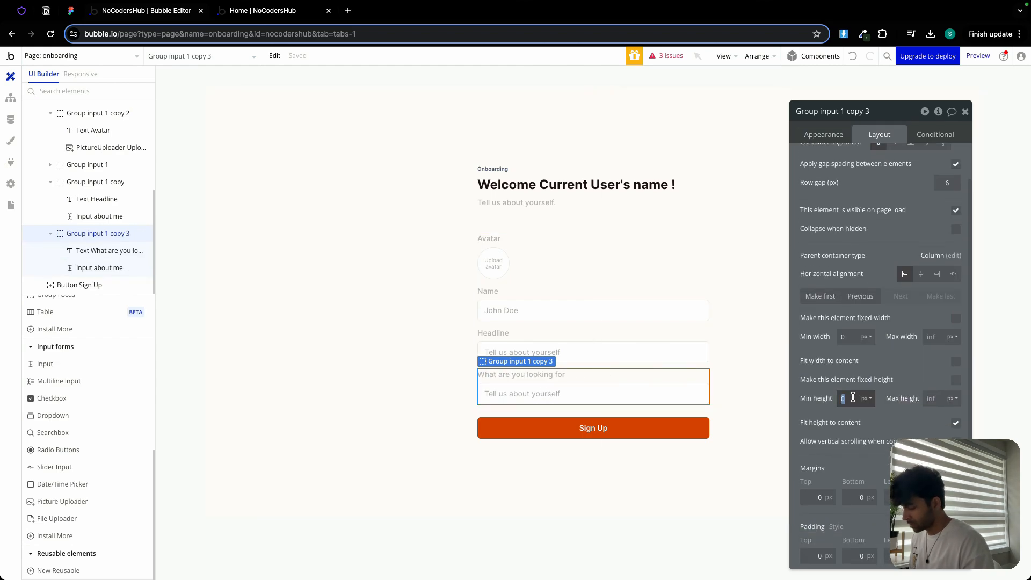
{"action": "type", "text": "150"}
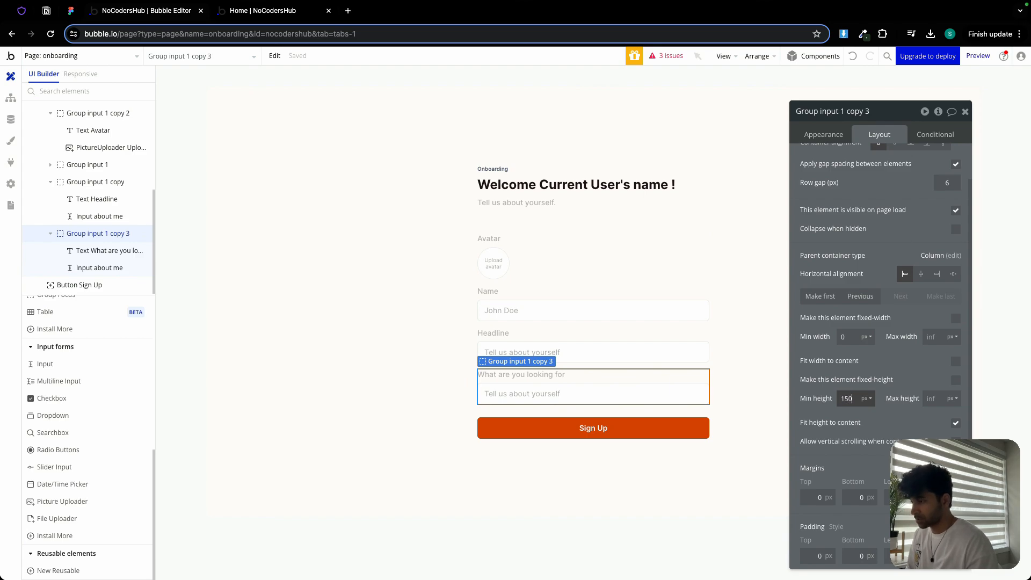
{"action": "left_click", "coordinate": [578, 374]}
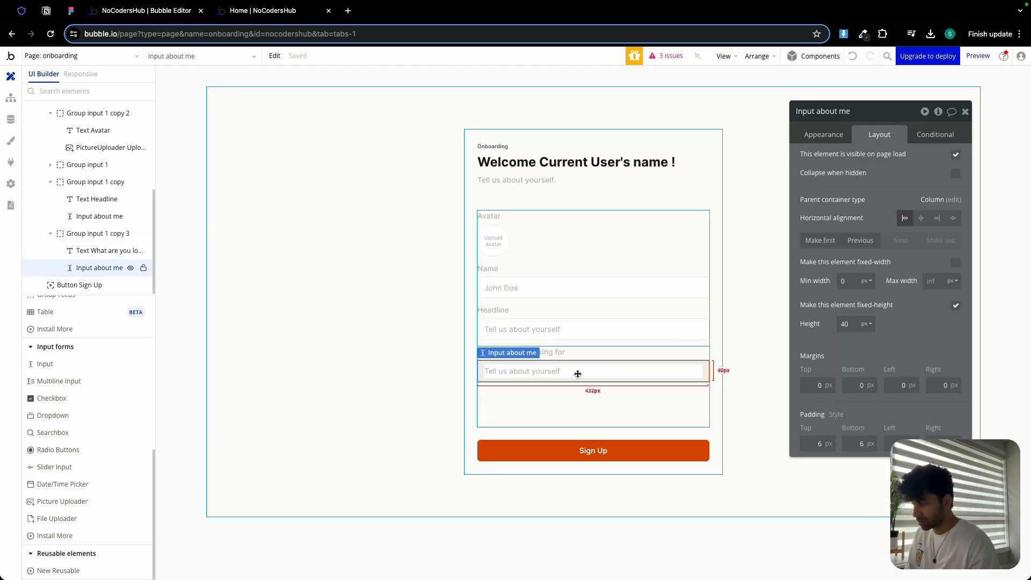
{"action": "key", "text": "Delete"}
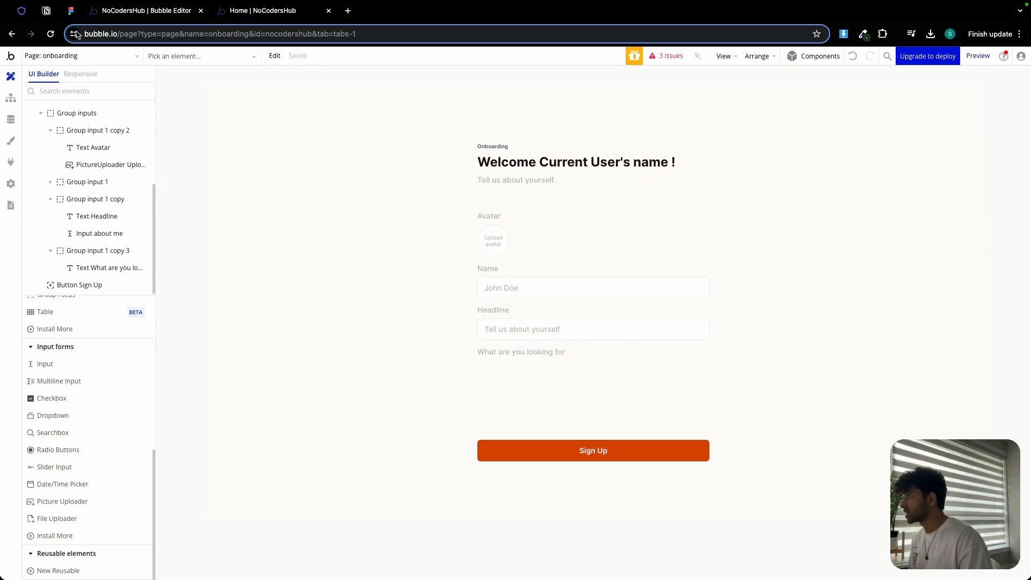
- Inspect the Figma design's option cards, including the card frame, icon box and label text
{"action": "left_click", "coordinate": [70, 10]}
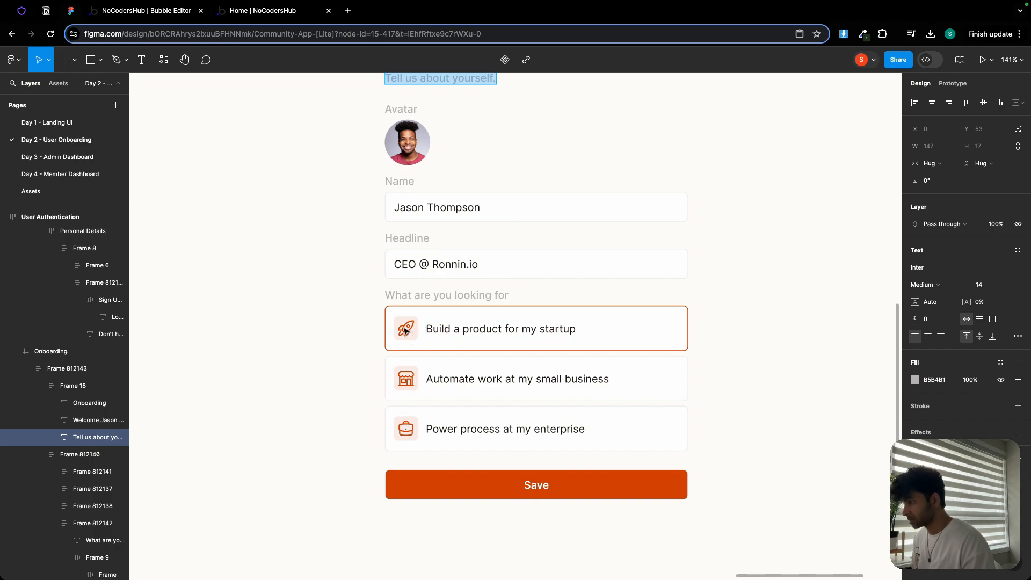
{"action": "scroll", "coordinate": [404, 330], "scroll_direction": "up", "scroll_amount": 5}
{"action": "scroll", "coordinate": [405, 330], "scroll_direction": "up", "scroll_amount": 2}
{"action": "double_click", "coordinate": [417, 313]}
{"action": "double_click", "coordinate": [418, 313]}
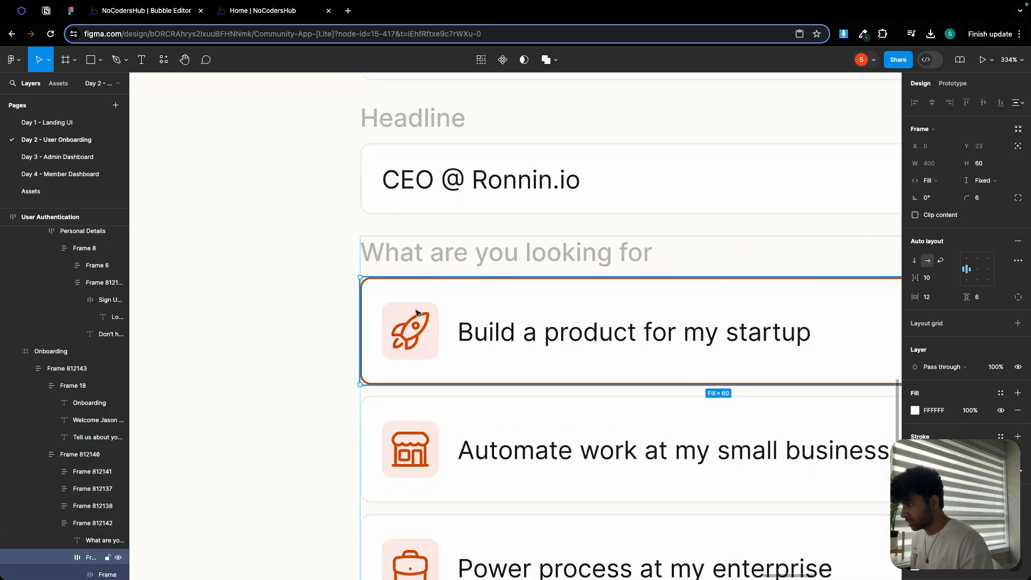
{"action": "double_click", "coordinate": [418, 313]}
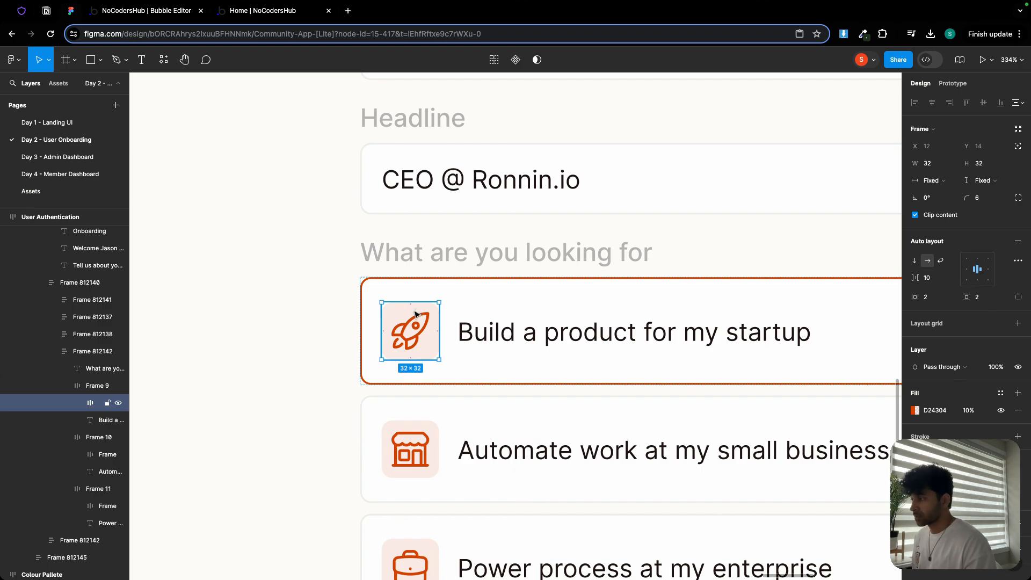
{"action": "double_click", "coordinate": [418, 328]}
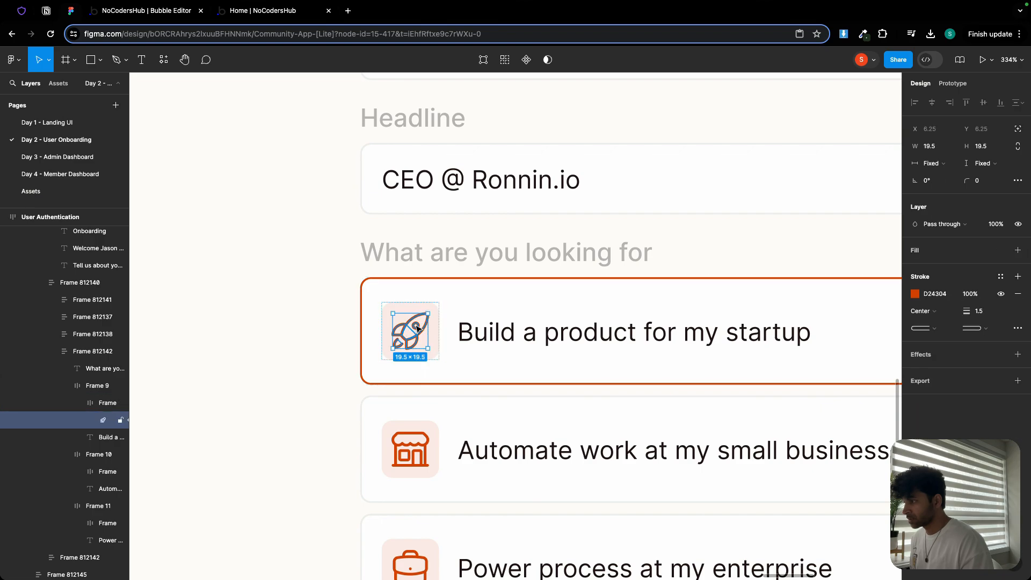
{"action": "left_click", "coordinate": [475, 336]}
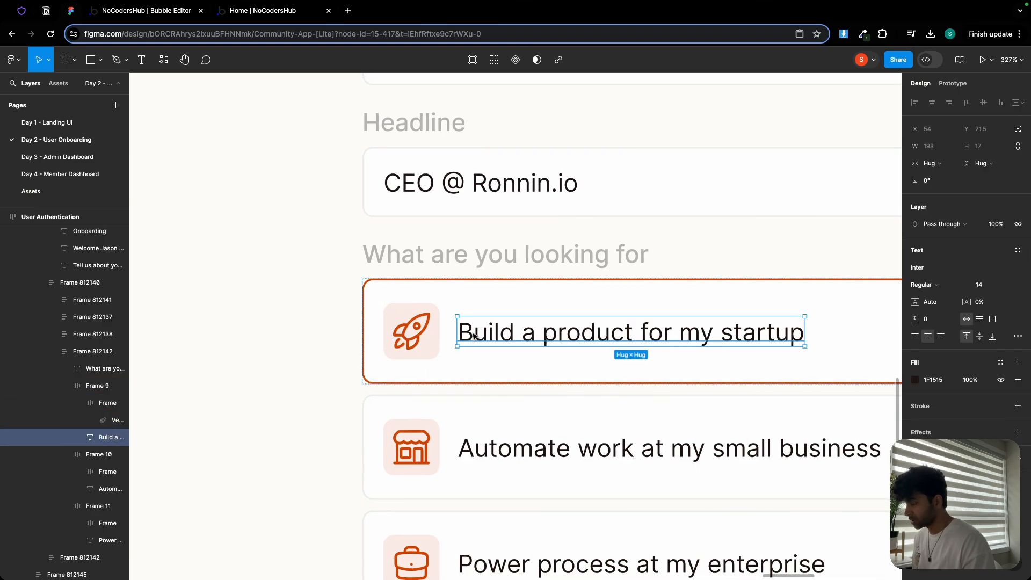
{"action": "scroll", "coordinate": [475, 336], "scroll_direction": "down", "scroll_amount": 3}
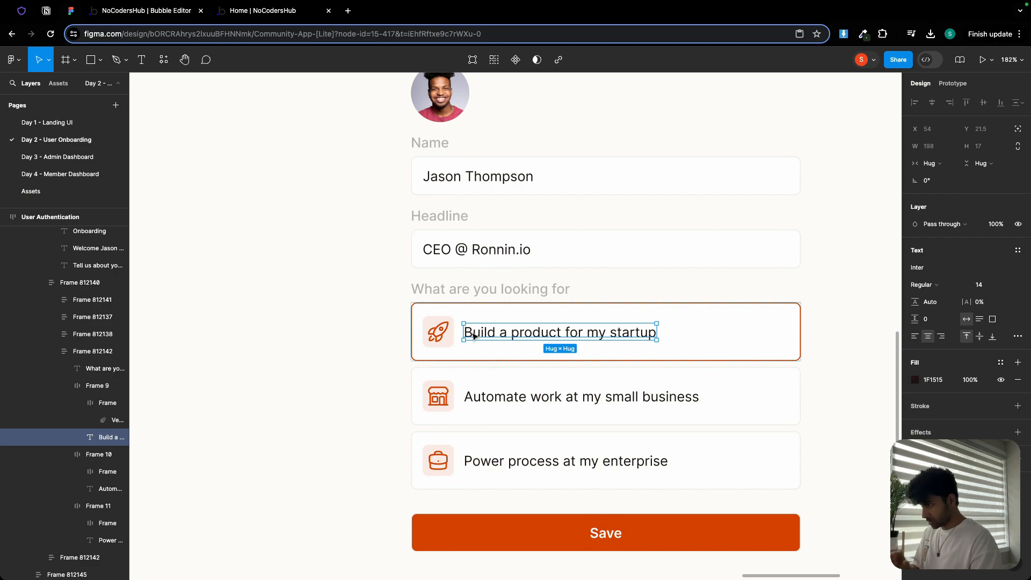
{"action": "left_click", "coordinate": [478, 355]}
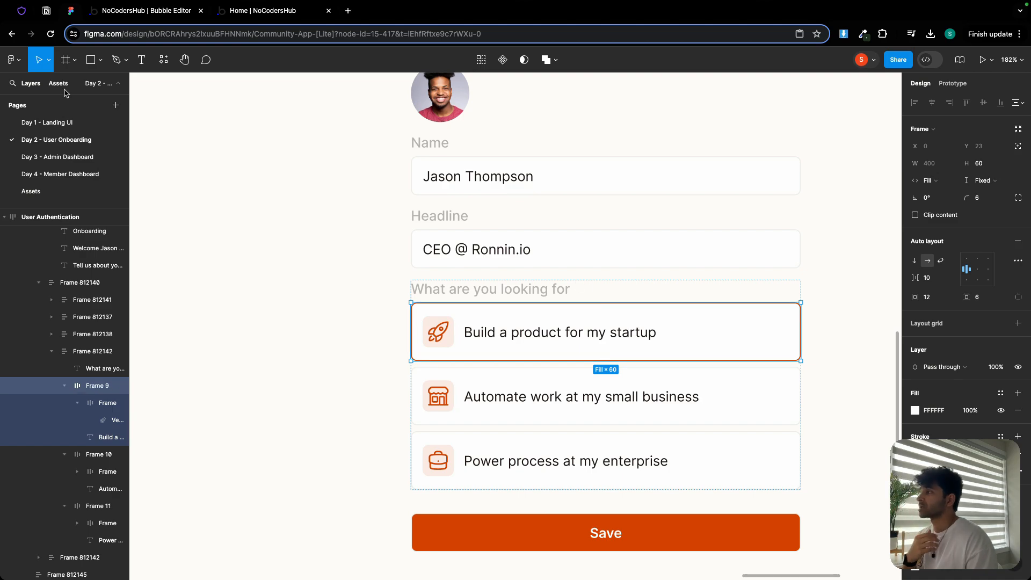
- Add a new group inside the What are you looking for group and make it fixed 32 by 32 px
{"action": "left_click", "coordinate": [119, 15]}
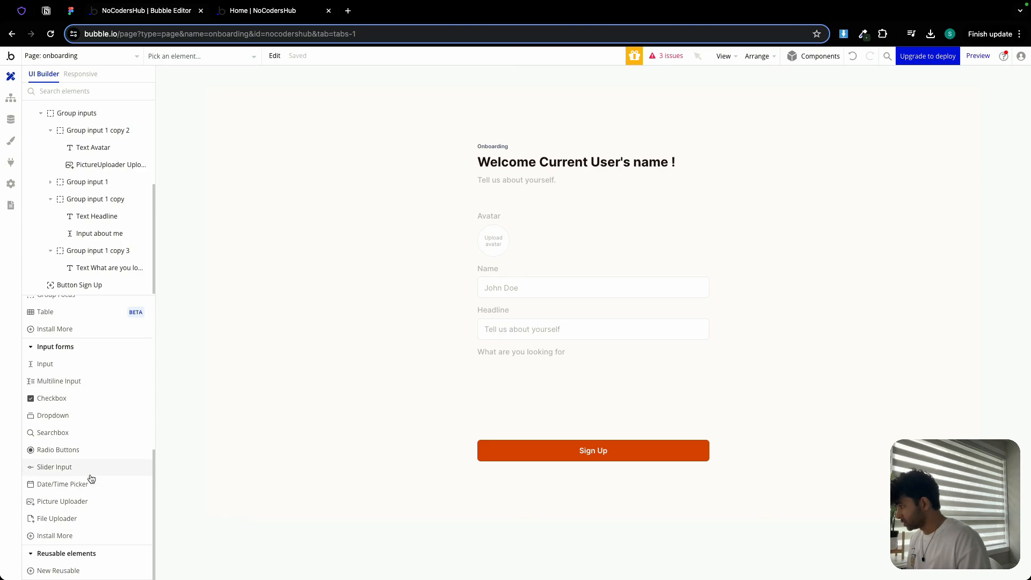
{"action": "scroll", "coordinate": [69, 397], "scroll_direction": "up", "scroll_amount": 5}
{"action": "left_click", "coordinate": [67, 457]}
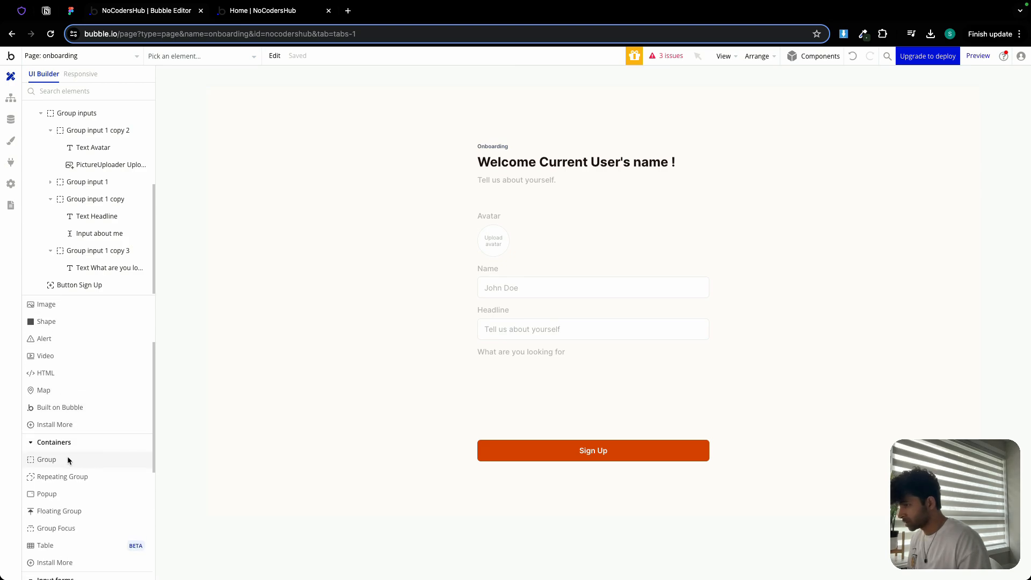
{"action": "left_click_drag", "start_coordinate": [488, 365], "coordinate": [508, 387]}
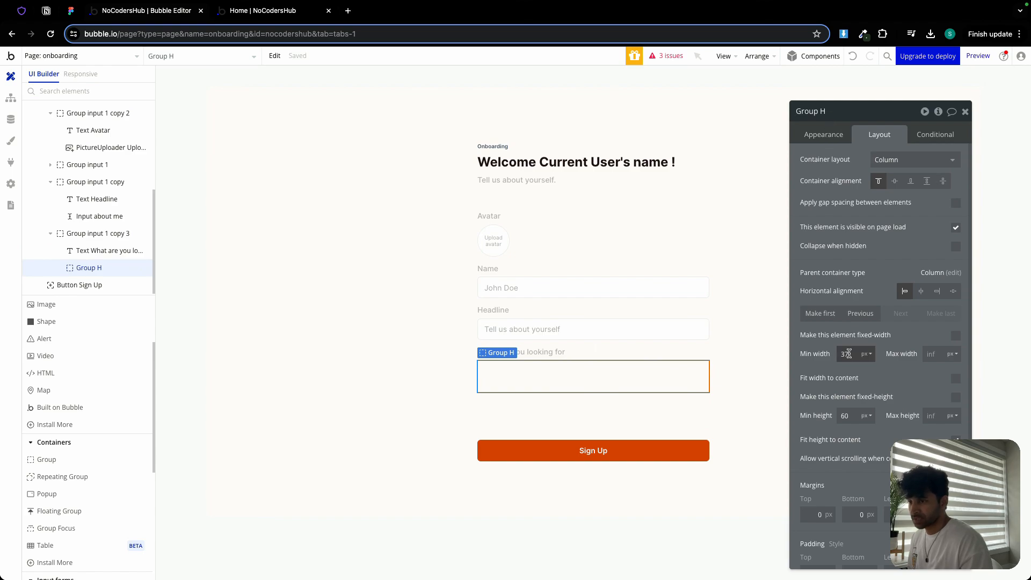
{"action": "type", "text": "32"}
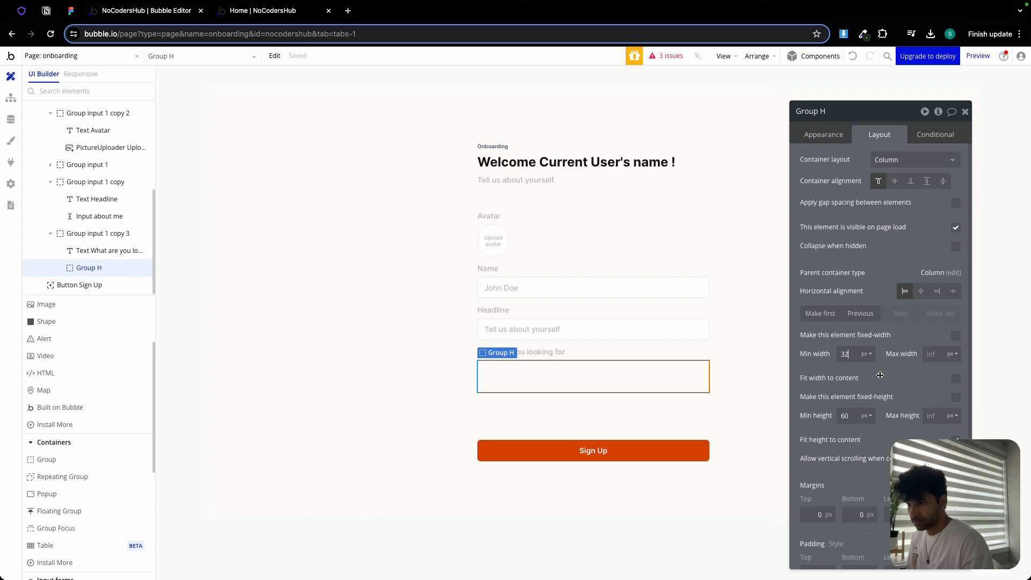
{"action": "left_click", "coordinate": [855, 417]}
{"action": "left_click", "coordinate": [956, 335]}
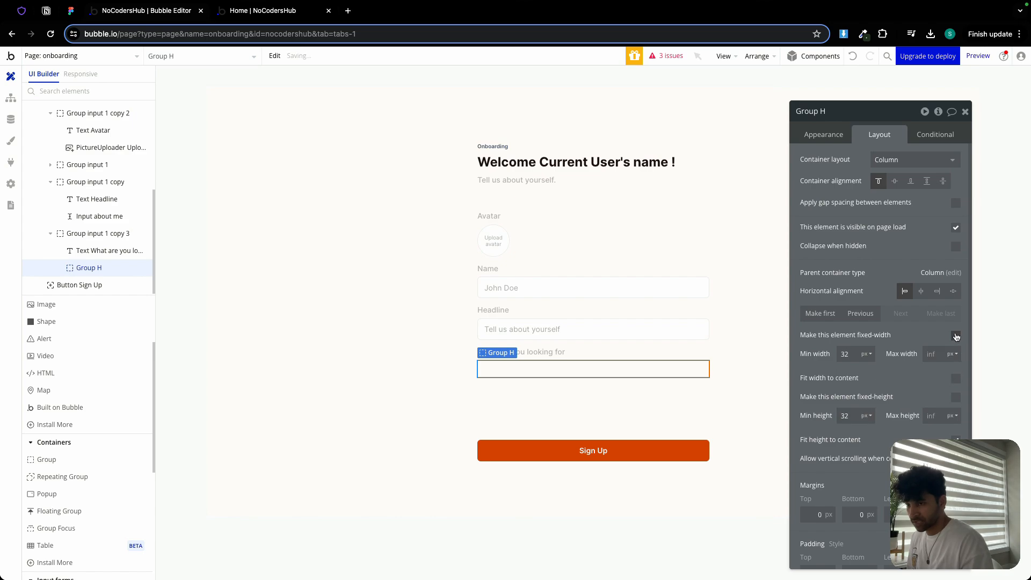
{"action": "left_click", "coordinate": [956, 379]}
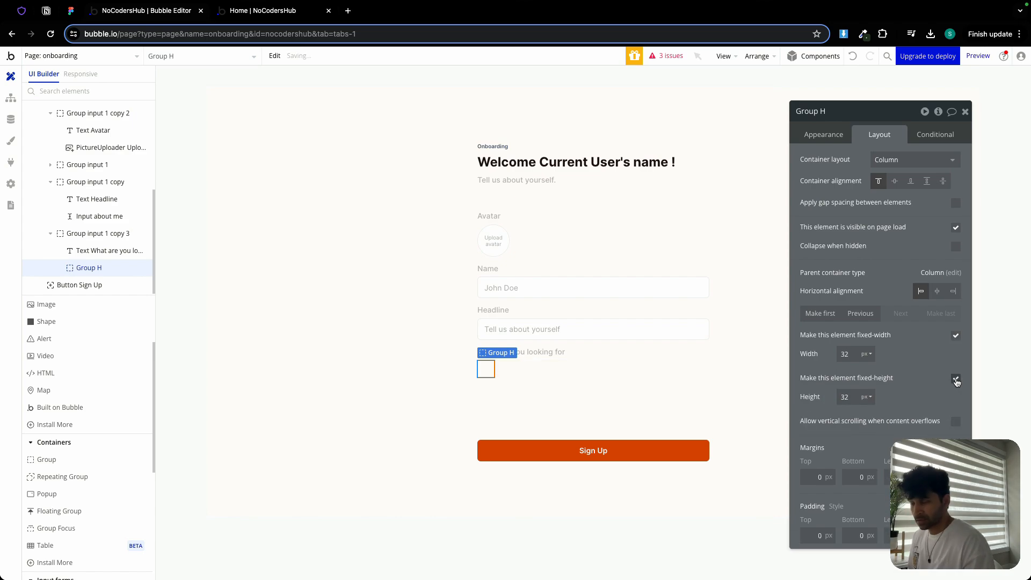
- Give the new group a flat Primary background at 10% opacity and a roundness of 5
{"action": "left_click", "coordinate": [823, 134]}
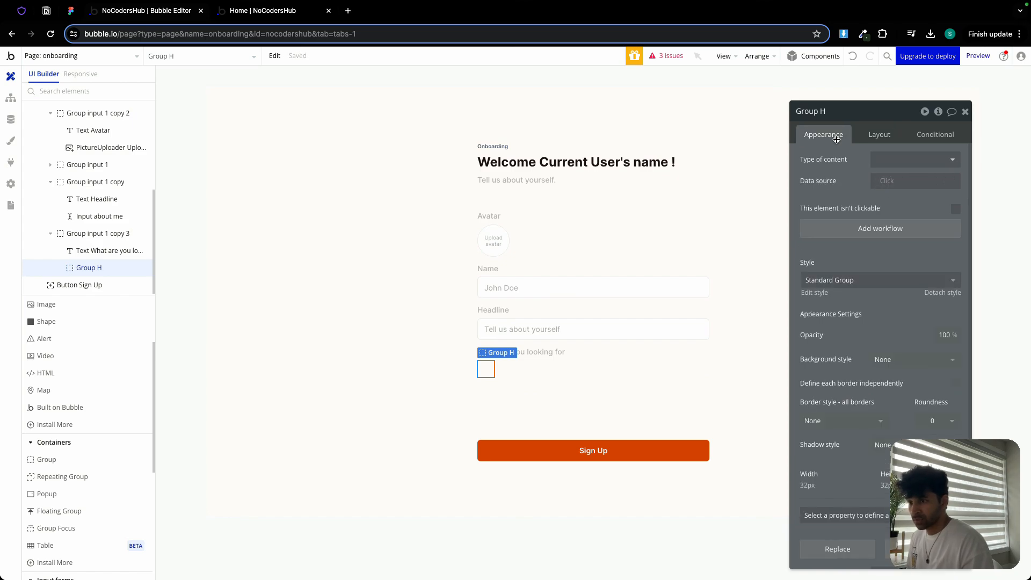
{"action": "scroll", "coordinate": [886, 322], "scroll_direction": "down", "scroll_amount": 2}
{"action": "left_click", "coordinate": [891, 301]}
{"action": "left_click", "coordinate": [889, 345]}
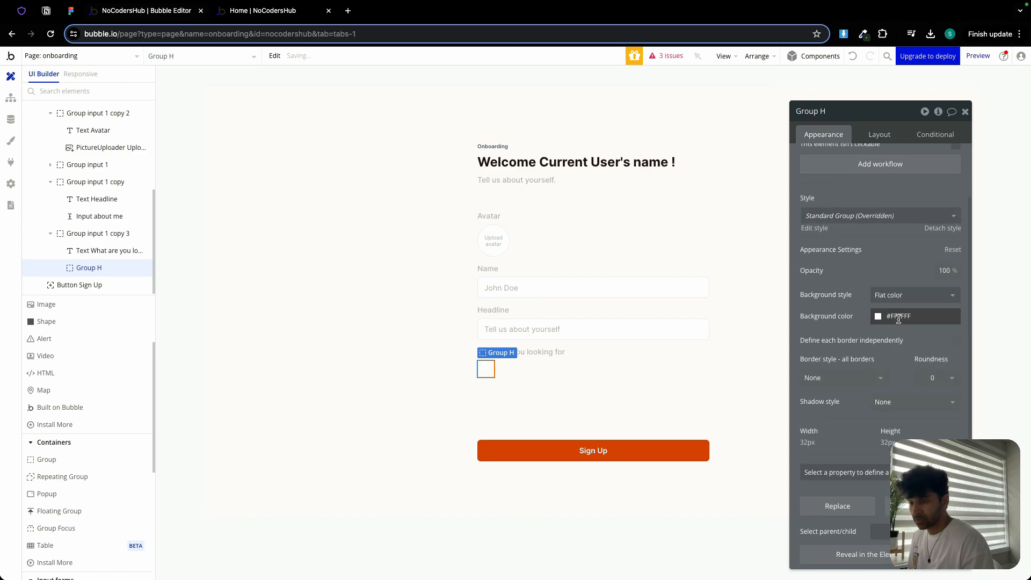
{"action": "left_click", "coordinate": [895, 317]}
{"action": "left_click", "coordinate": [881, 460]}
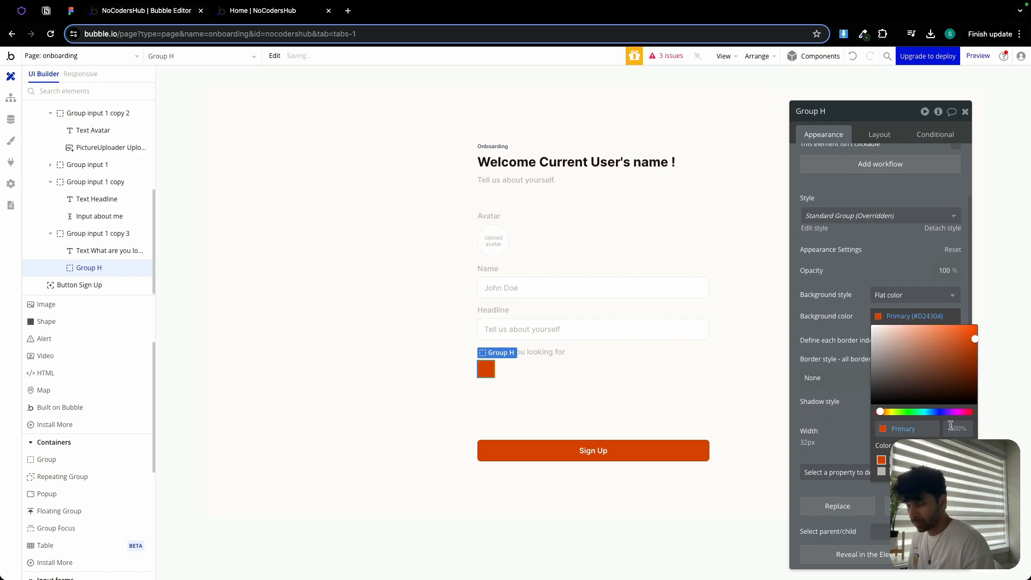
{"action": "type", "text": "10"}
{"action": "key", "text": "Return"}
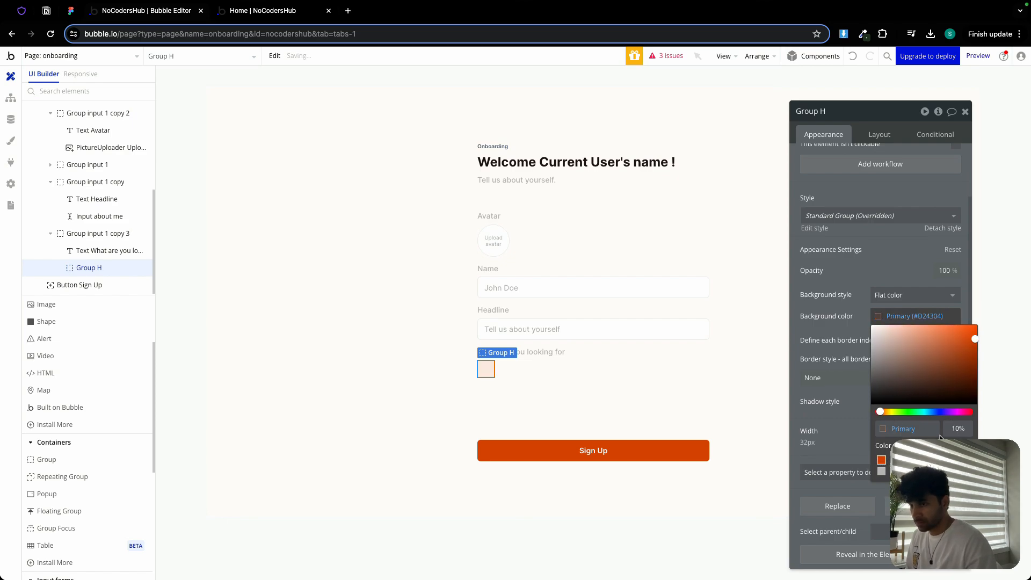
{"action": "left_click", "coordinate": [836, 397]}
{"action": "left_click", "coordinate": [931, 377]}
{"action": "type", "text": "1"}
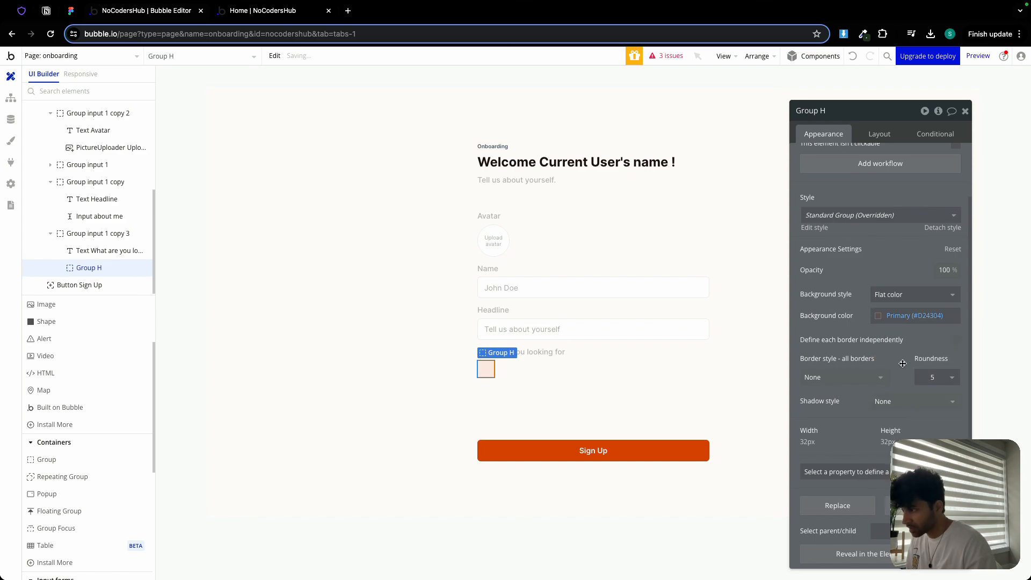
- Resize the icon box group to a fixed 40 by 40 px
{"action": "left_click", "coordinate": [559, 403]}
{"action": "left_click", "coordinate": [494, 374]}
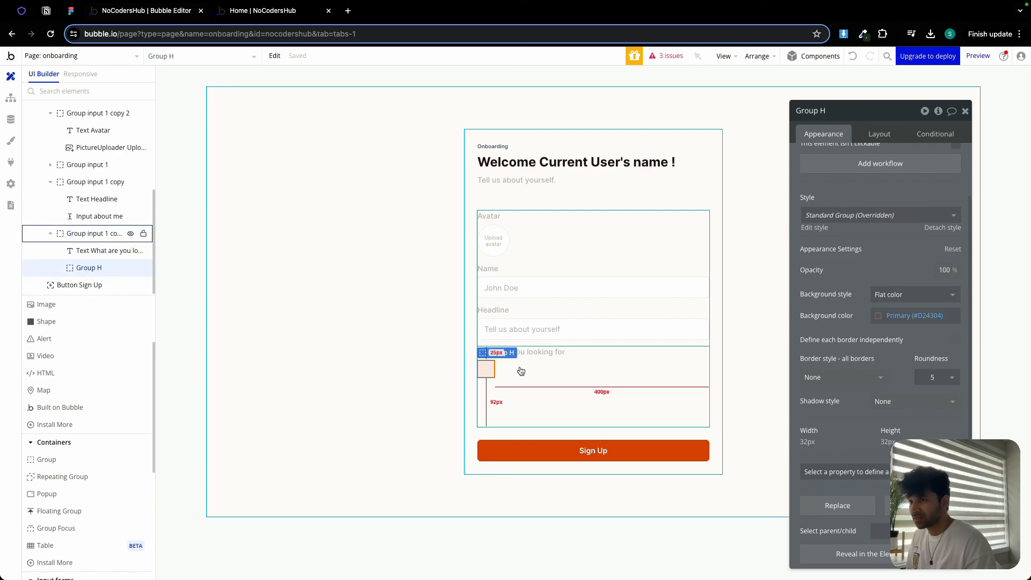
{"action": "left_click", "coordinate": [876, 134]}
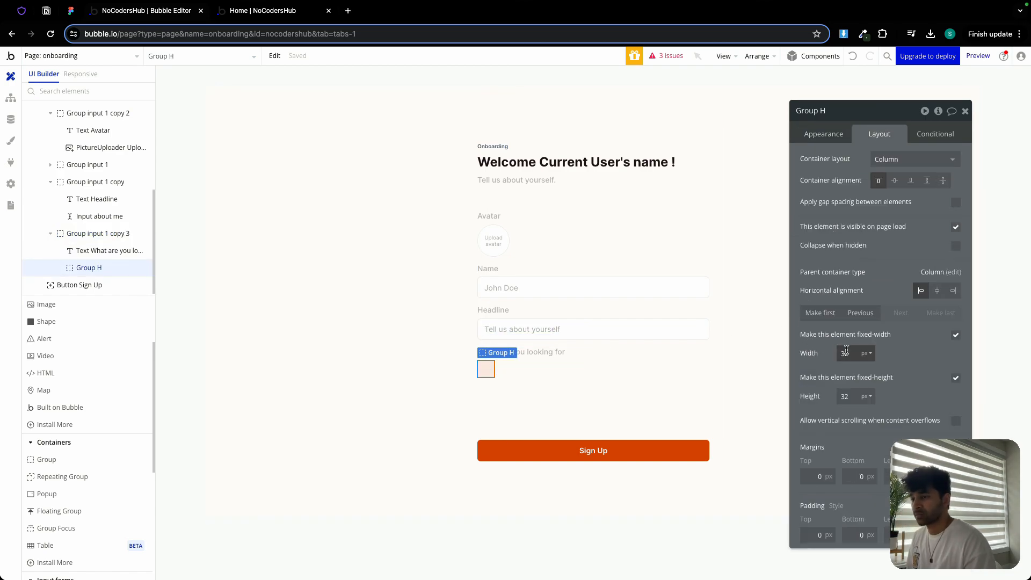
{"action": "type", "text": "40"}
{"action": "key", "text": "Tab"}
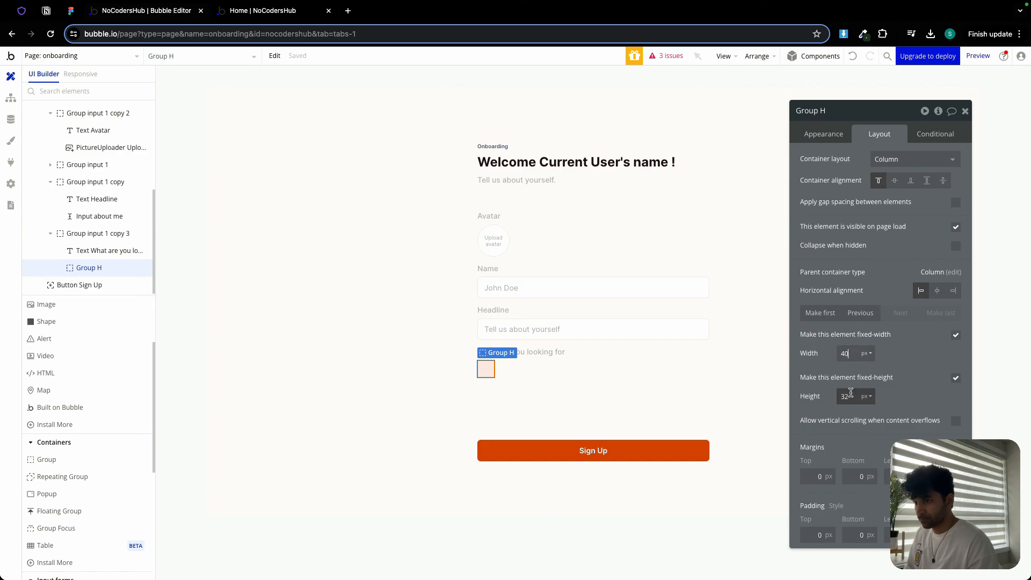
{"action": "type", "text": "40"}
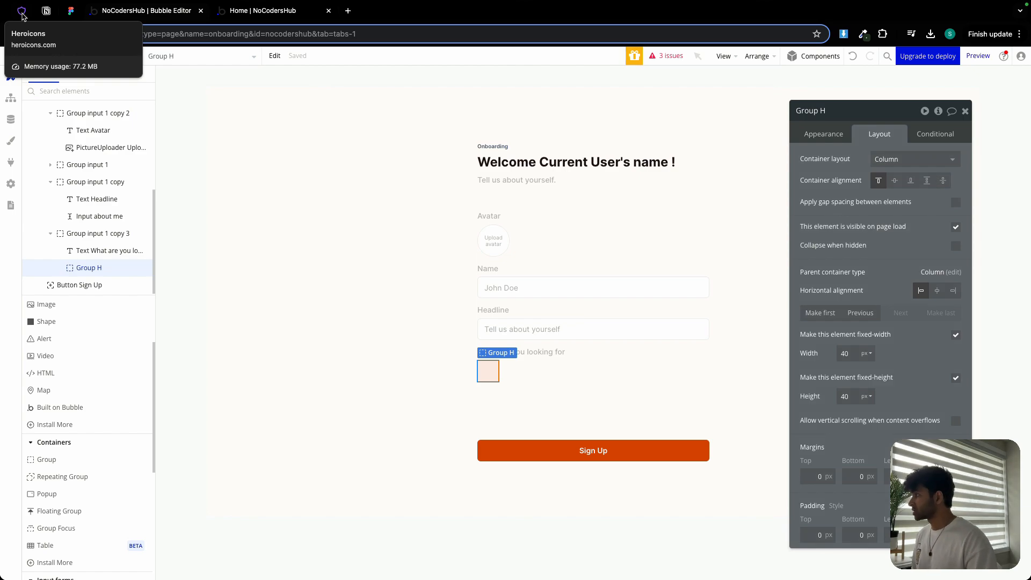
- Search the plugin library for hero and install the Heroicons plugin
{"action": "left_click", "coordinate": [11, 161]}
{"action": "left_click", "coordinate": [430, 87]}
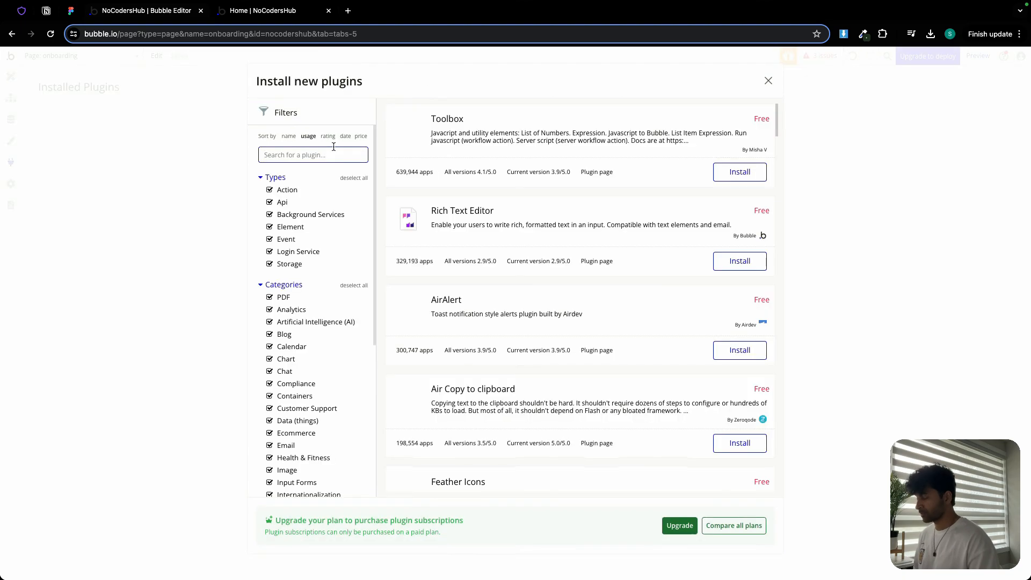
{"action": "type", "text": "hero"}
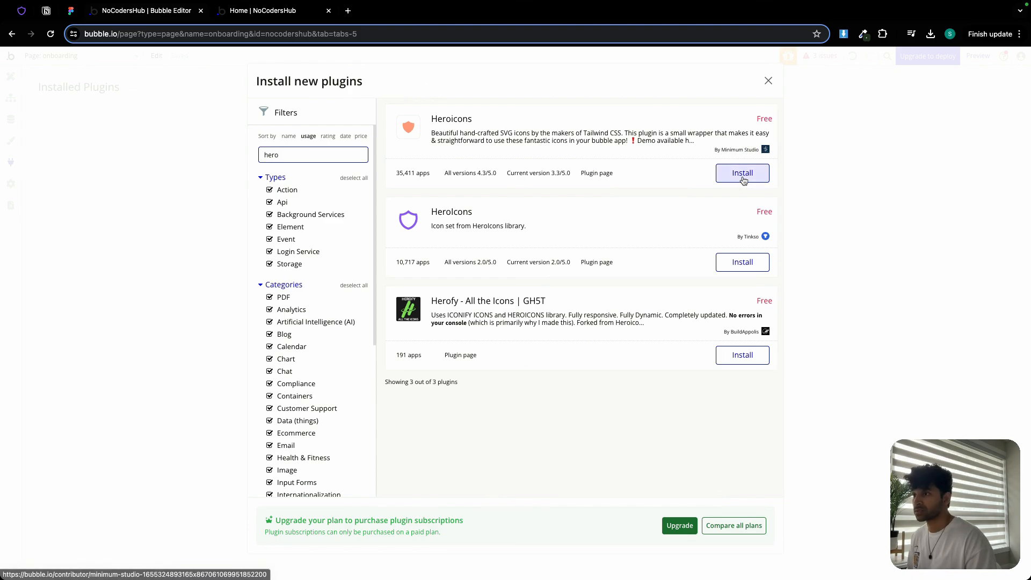
{"action": "left_click", "coordinate": [743, 173]}
{"action": "left_click", "coordinate": [769, 81]}
{"action": "left_click", "coordinate": [11, 76]}
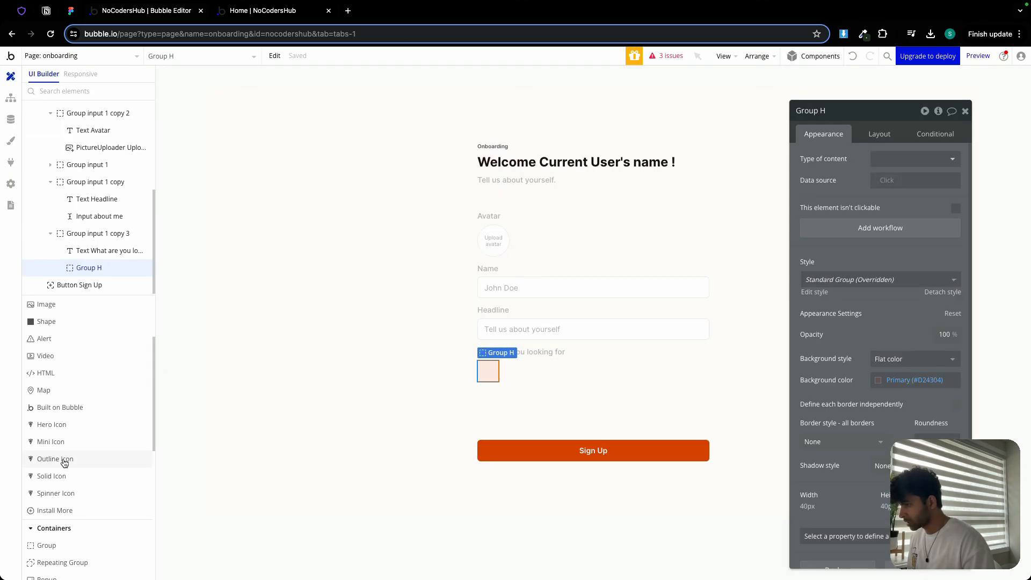
- Place an Outline Icon inside the icon box and center the box's content alignment
{"action": "left_click", "coordinate": [55, 460]}
{"action": "left_click_drag", "start_coordinate": [485, 365], "coordinate": [491, 374]}
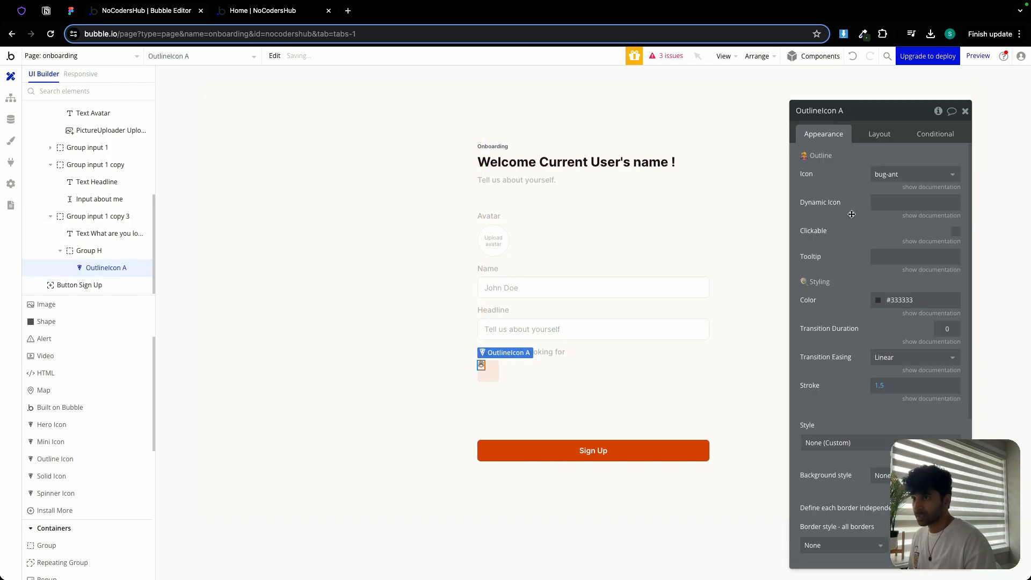
{"action": "left_click", "coordinate": [879, 134]}
{"action": "left_click", "coordinate": [921, 217]}
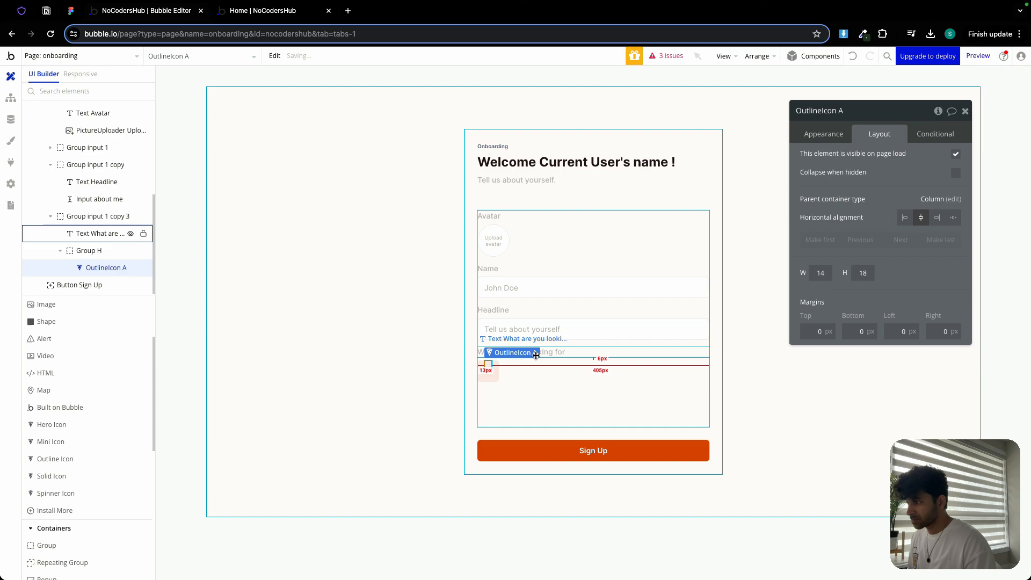
{"action": "left_click", "coordinate": [491, 374]}
{"action": "left_click", "coordinate": [894, 181]}
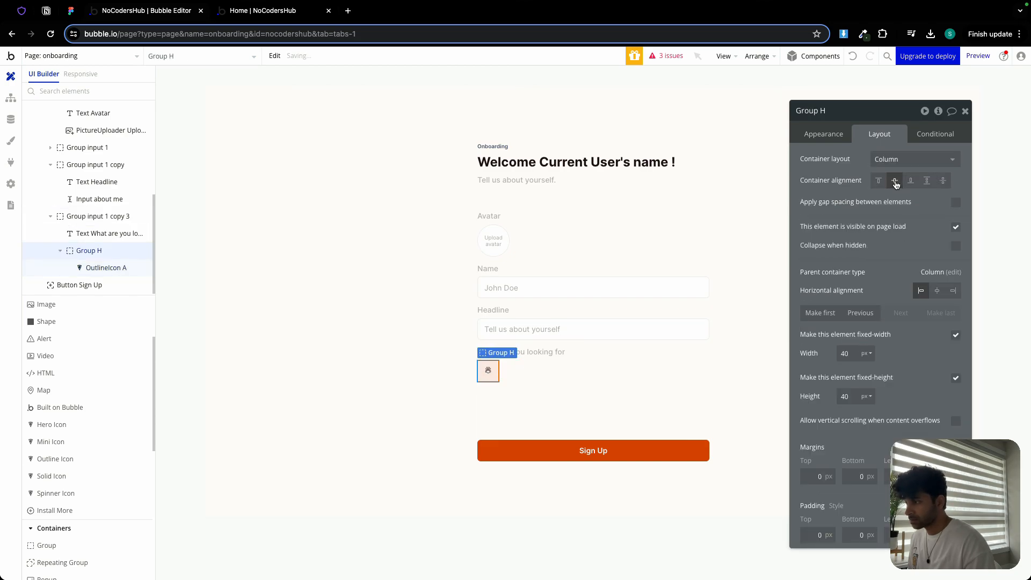
- Set the outline icon's size to 20 by 20 px
{"action": "left_click", "coordinate": [487, 370]}
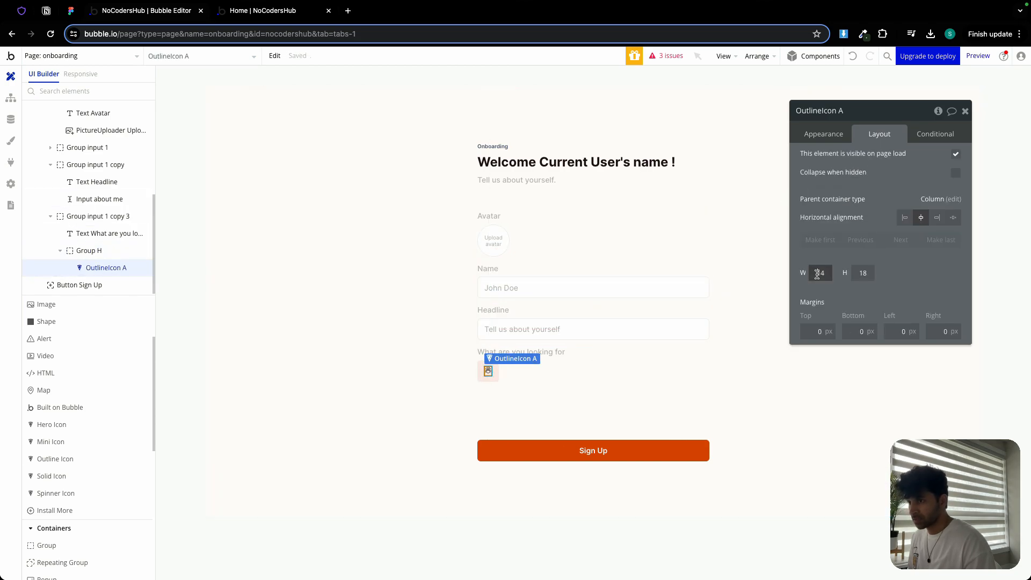
{"action": "type", "text": "2"}
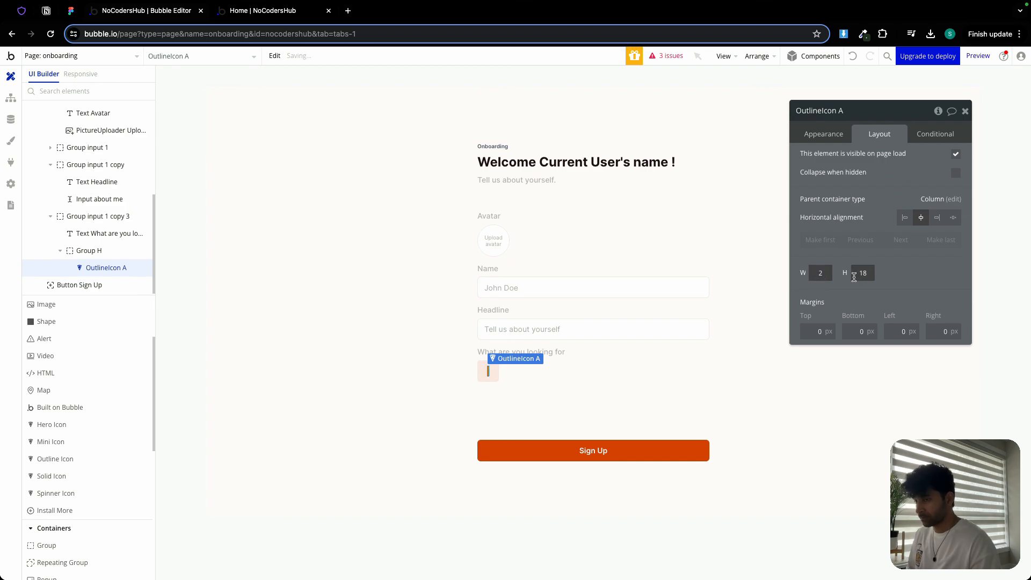
{"action": "left_click", "coordinate": [862, 272]}
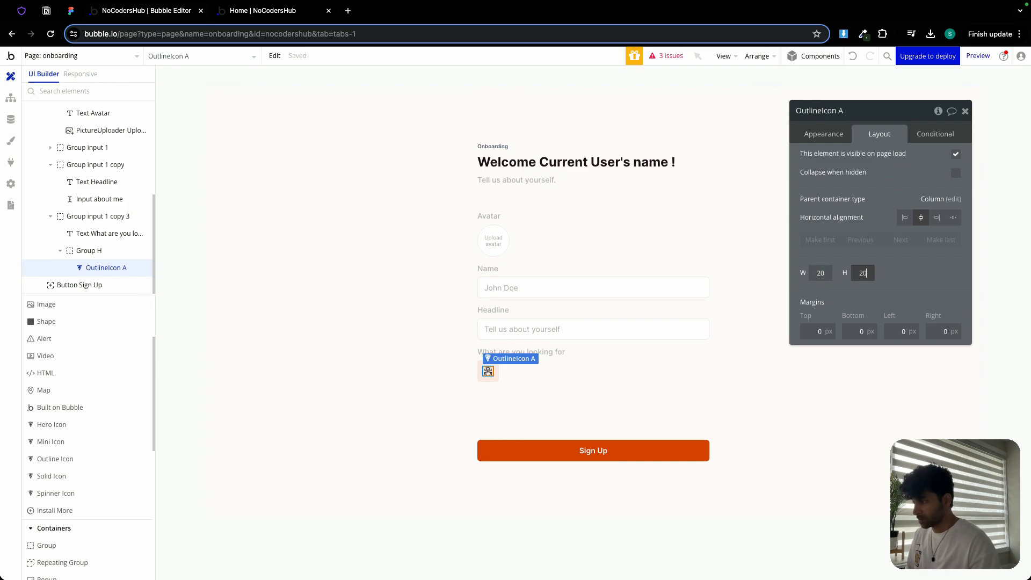
{"action": "left_click", "coordinate": [858, 283]}
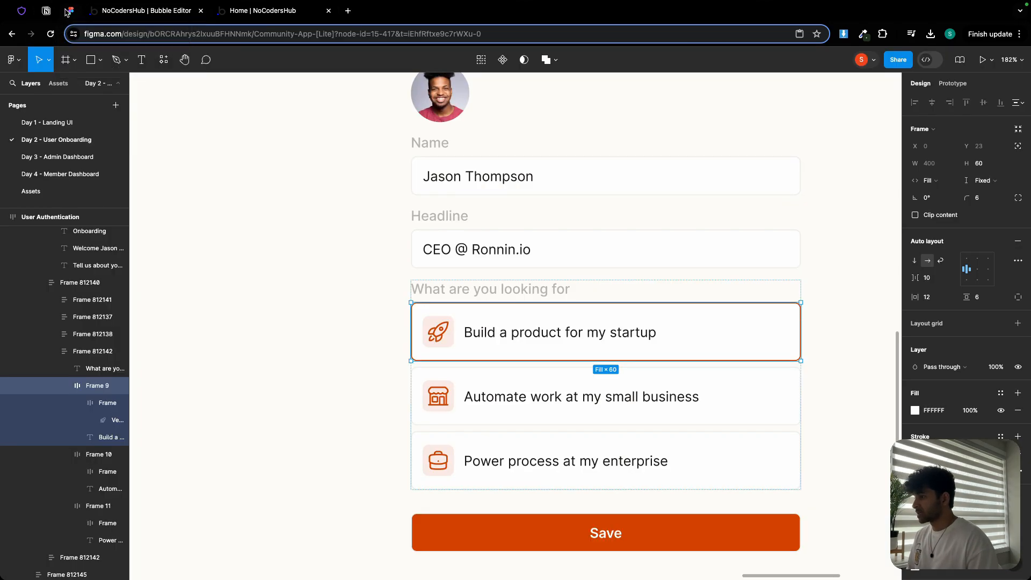
- Search the Heroicons site for roc and copy the rocket-launch icon name
{"action": "left_click", "coordinate": [70, 10]}
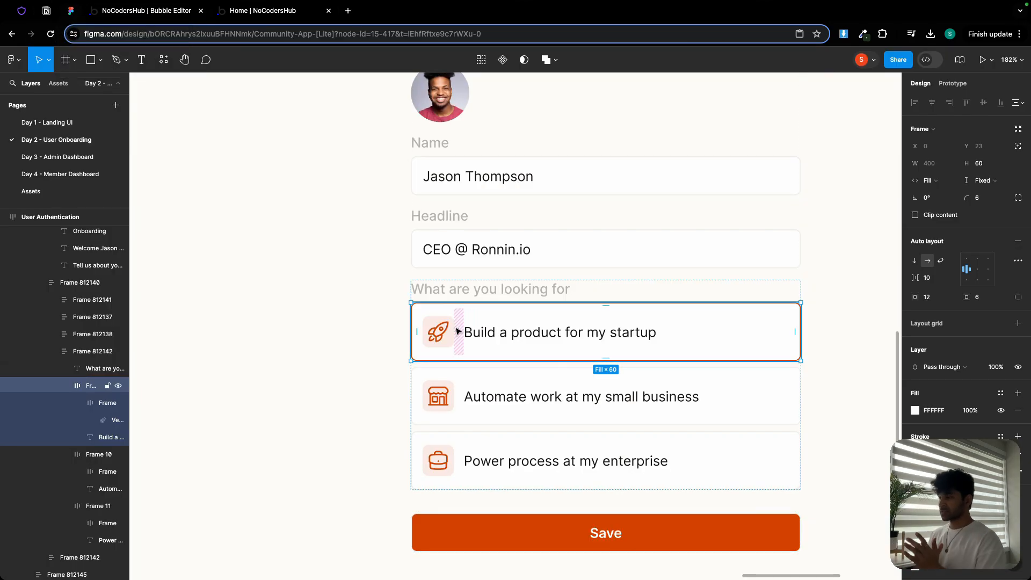
{"action": "left_click", "coordinate": [22, 10]}
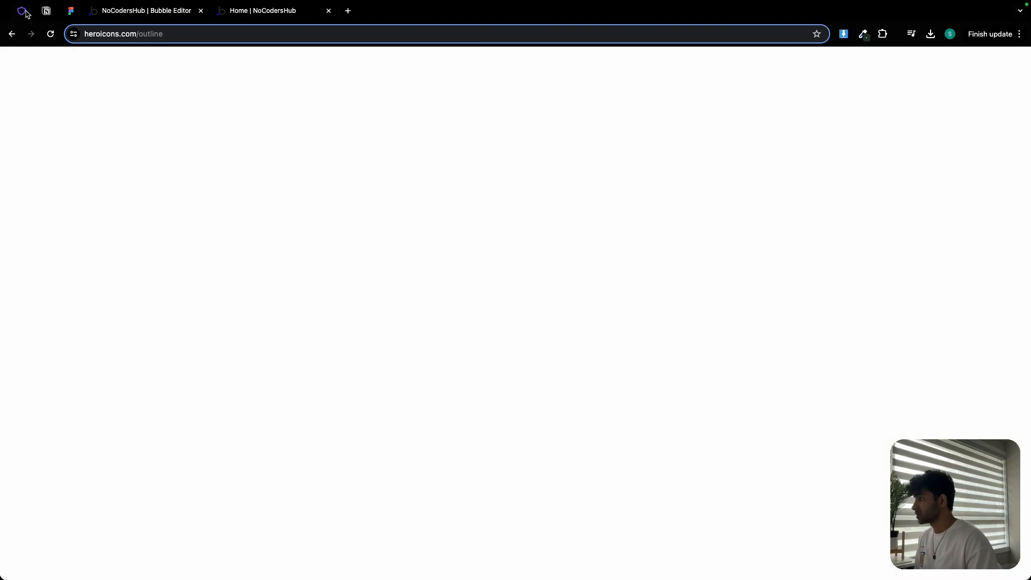
{"action": "double_click", "coordinate": [242, 274]}
{"action": "type", "text": "roc"}
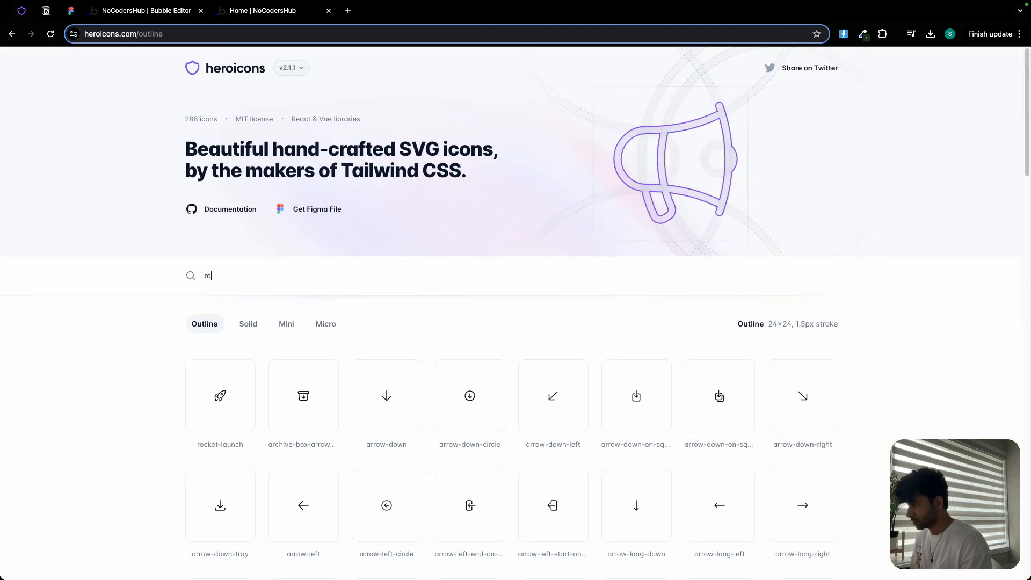
{"action": "mouse_move", "coordinate": [249, 420]}
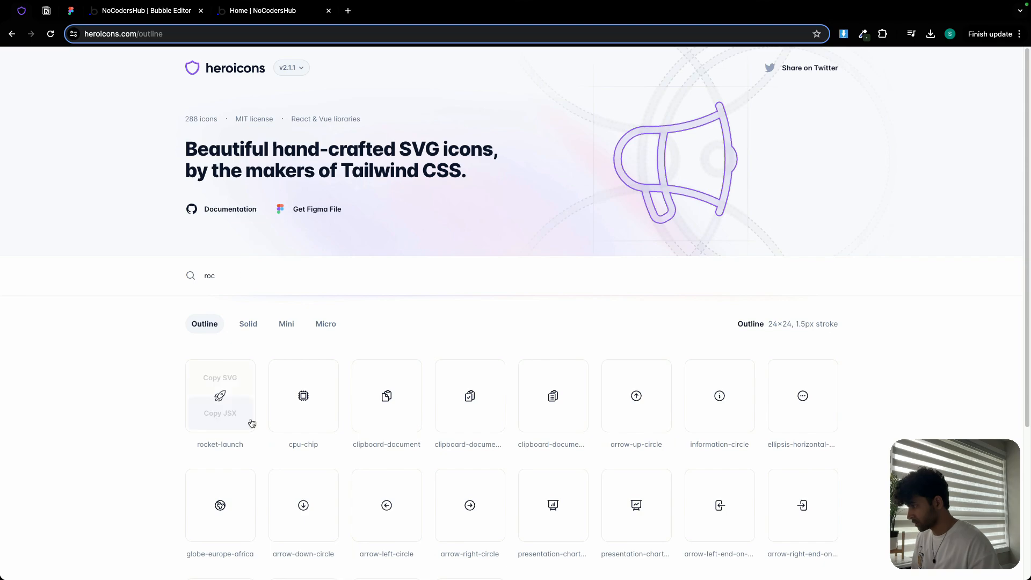
{"action": "triple_click", "coordinate": [224, 439]}
{"action": "key", "text": "ctrl+c"}
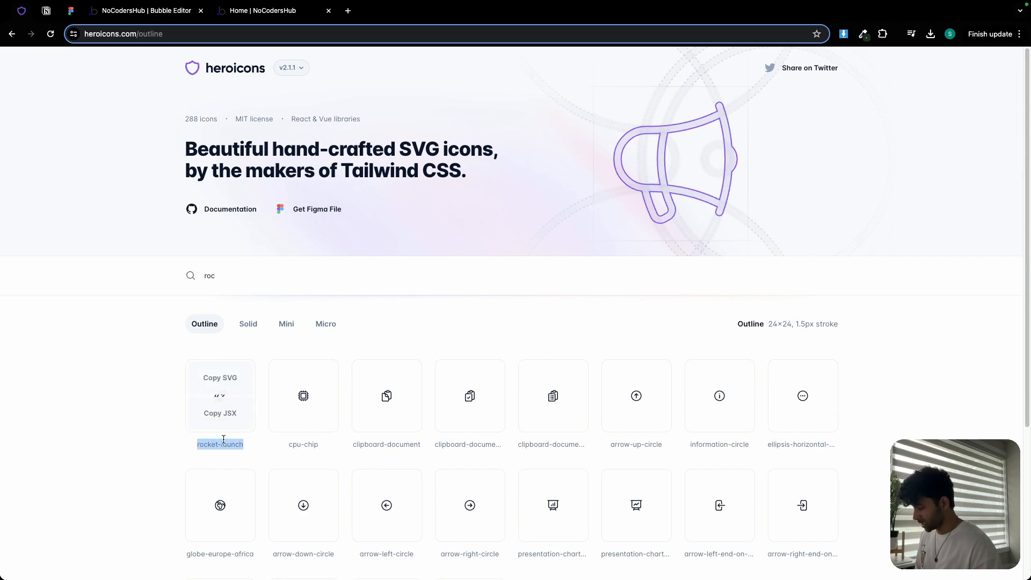
{"action": "left_click", "coordinate": [159, 16]}
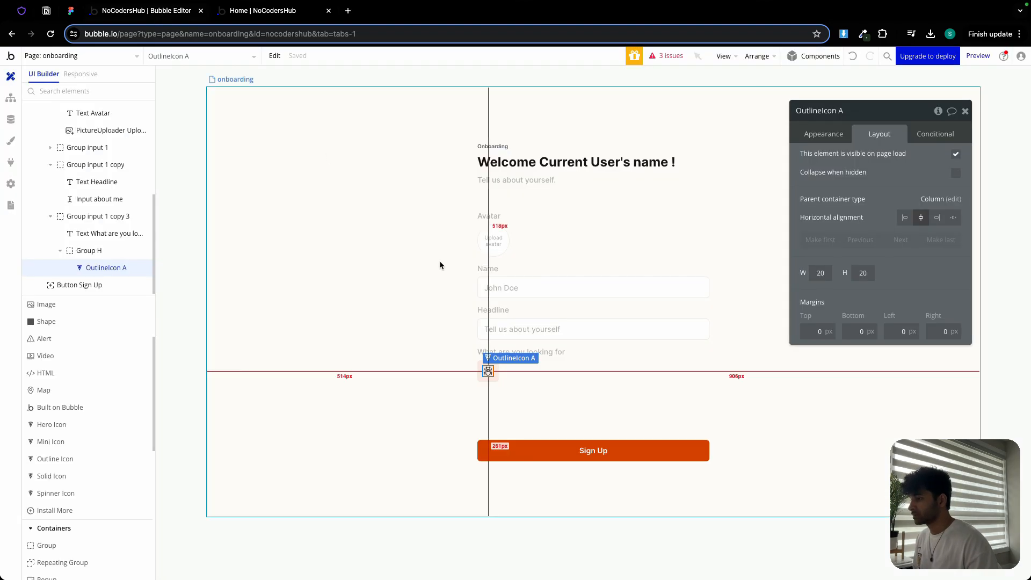
- Set the outline icon to rocket-launch and its colour to Primary
{"action": "left_click", "coordinate": [834, 138]}
{"action": "left_click", "coordinate": [886, 173]}
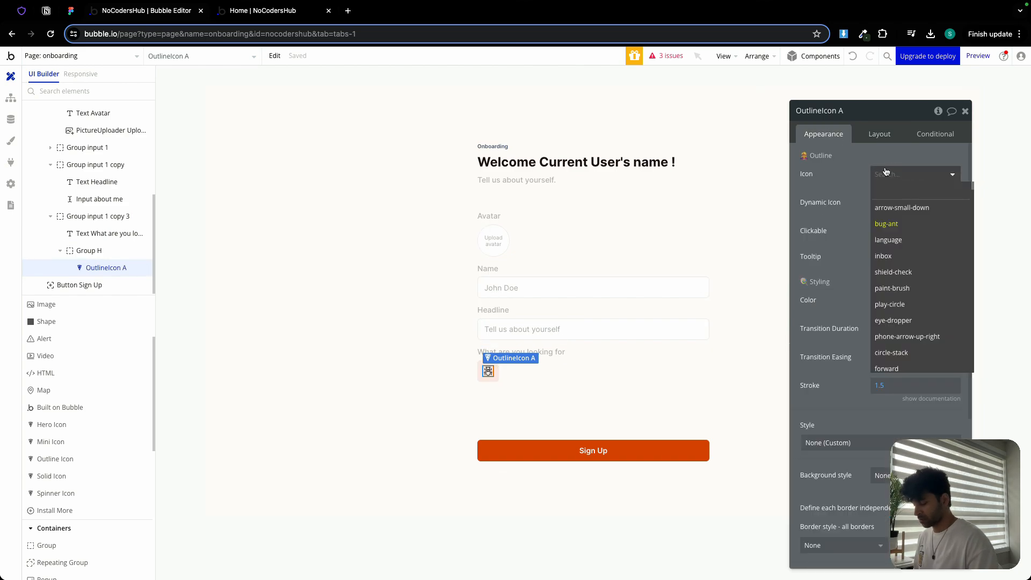
{"action": "key", "text": "ctrl+v"}
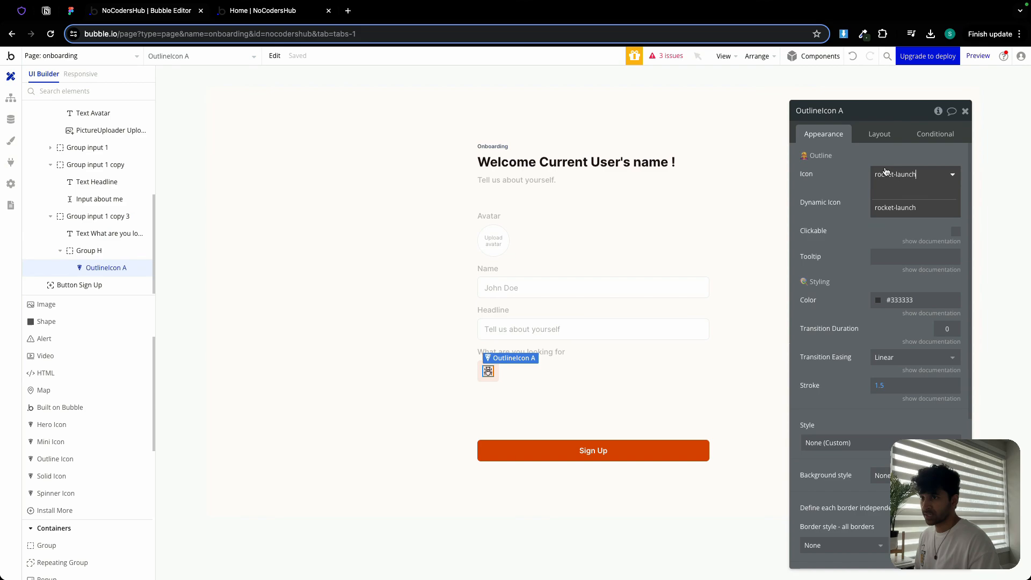
{"action": "left_click", "coordinate": [894, 208]}
{"action": "left_click", "coordinate": [891, 300]}
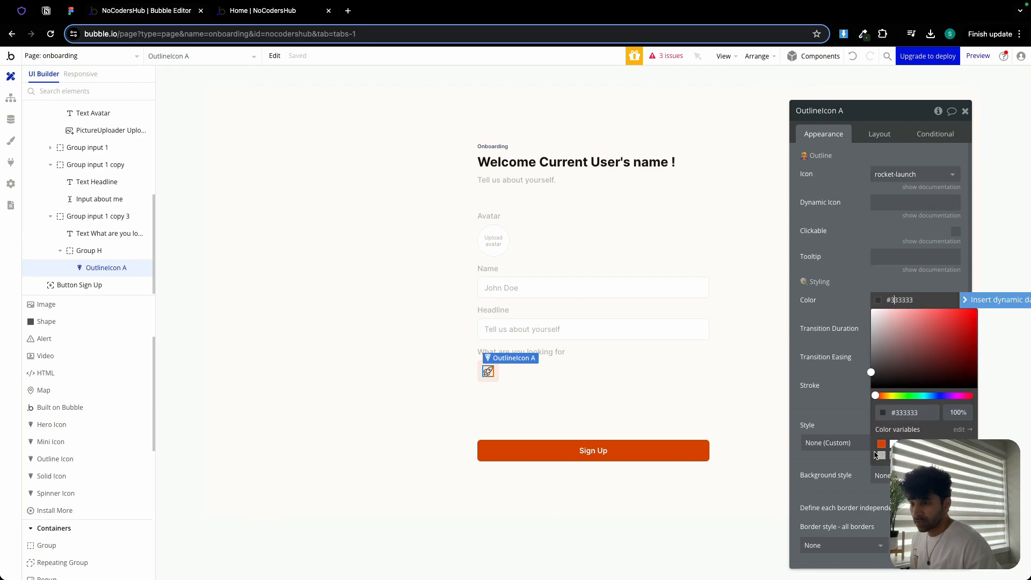
{"action": "left_click", "coordinate": [881, 444]}
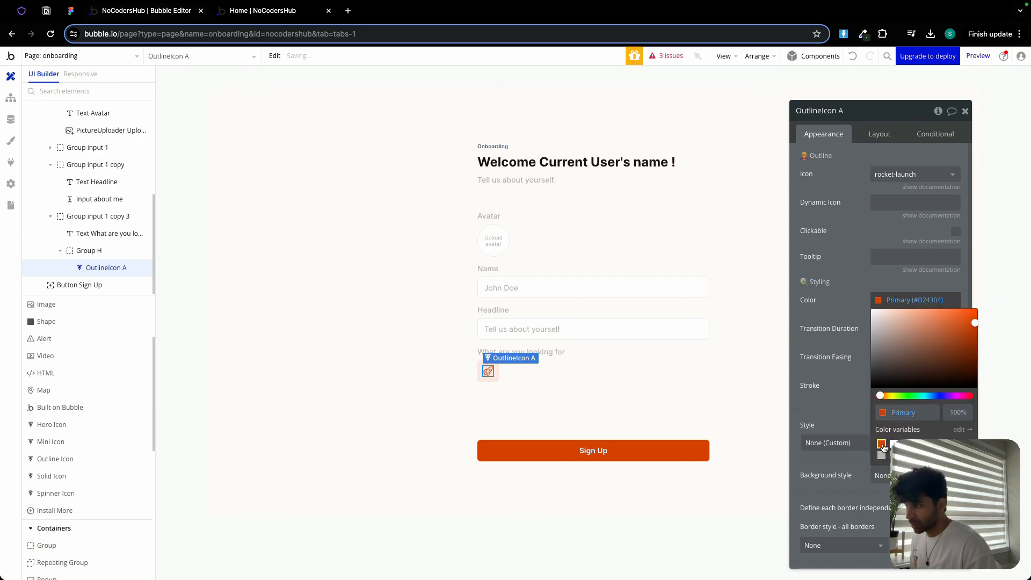
- Paste a copy of the What are you looking for text into the question group below the icon box
{"action": "left_click", "coordinate": [852, 292]}
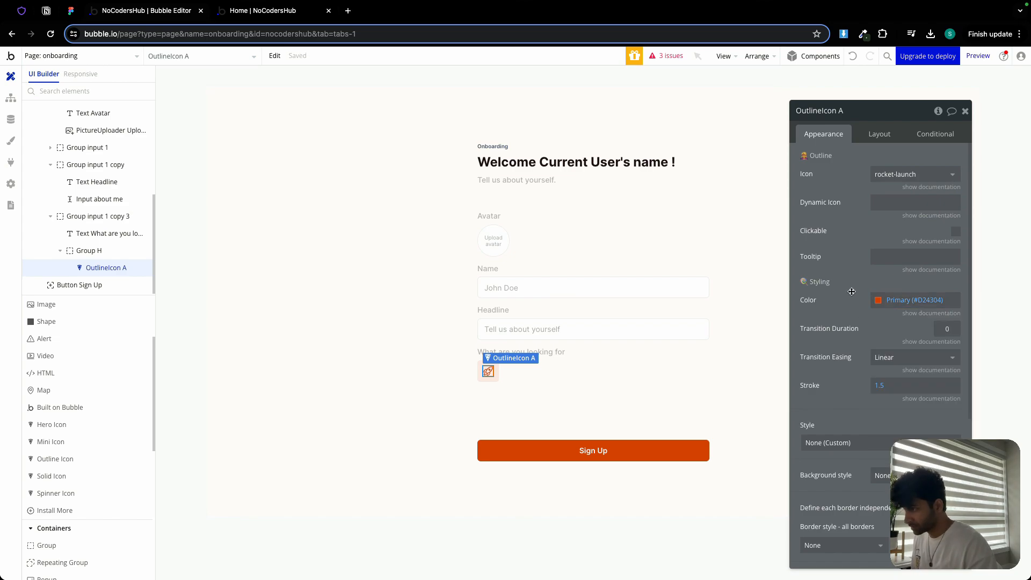
{"action": "left_click", "coordinate": [537, 374]}
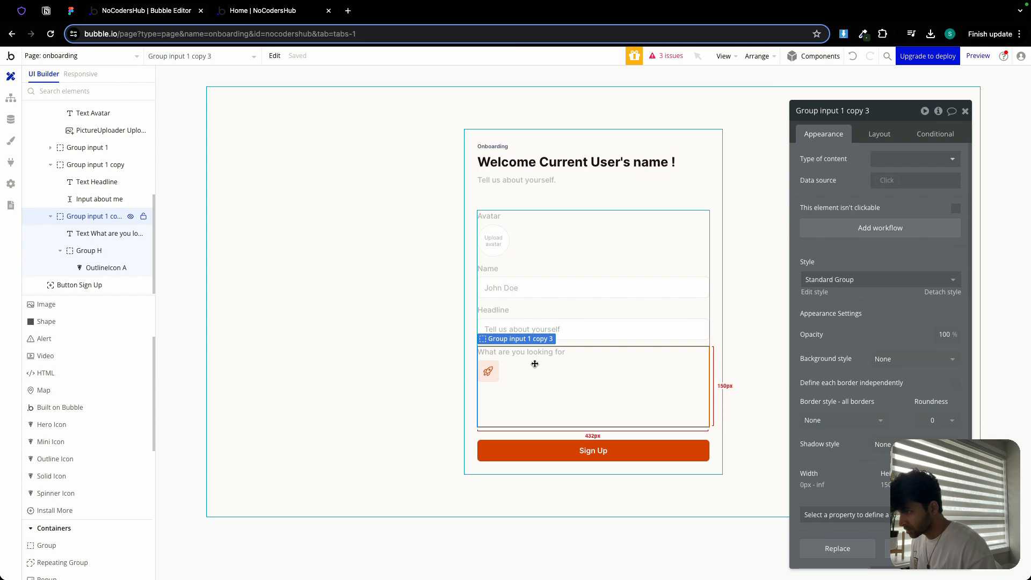
{"action": "left_click", "coordinate": [530, 352]}
{"action": "left_click", "coordinate": [518, 382]}
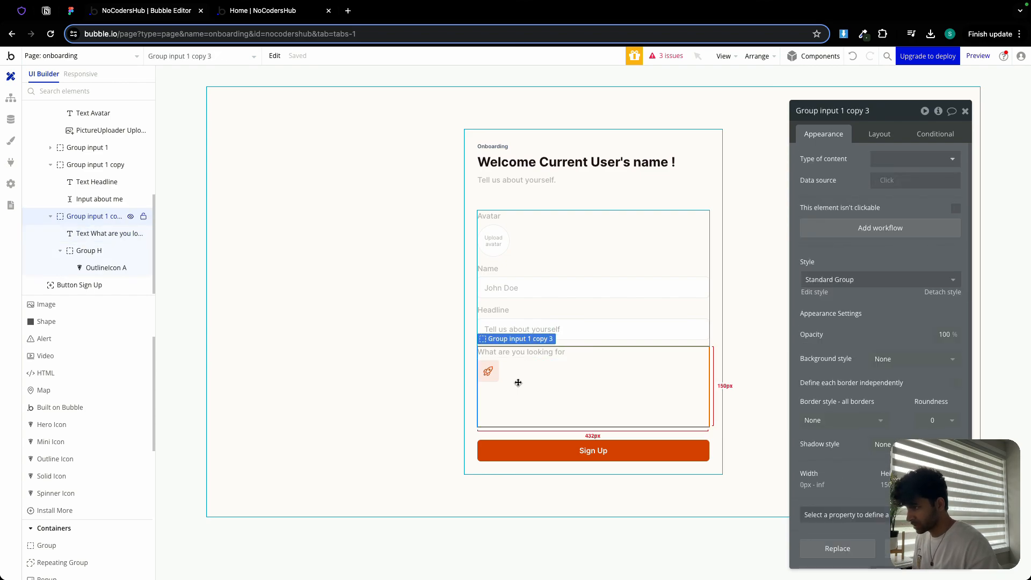
{"action": "key", "text": "ctrl+v"}
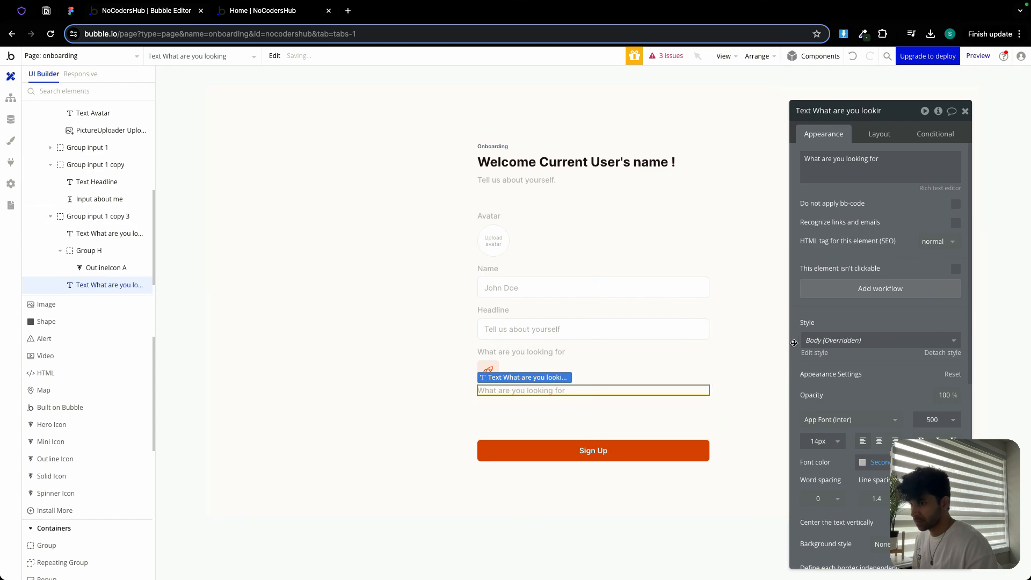
- Set the pasted text's font colour to Text and its size to 12 px
{"action": "left_click", "coordinate": [862, 461]}
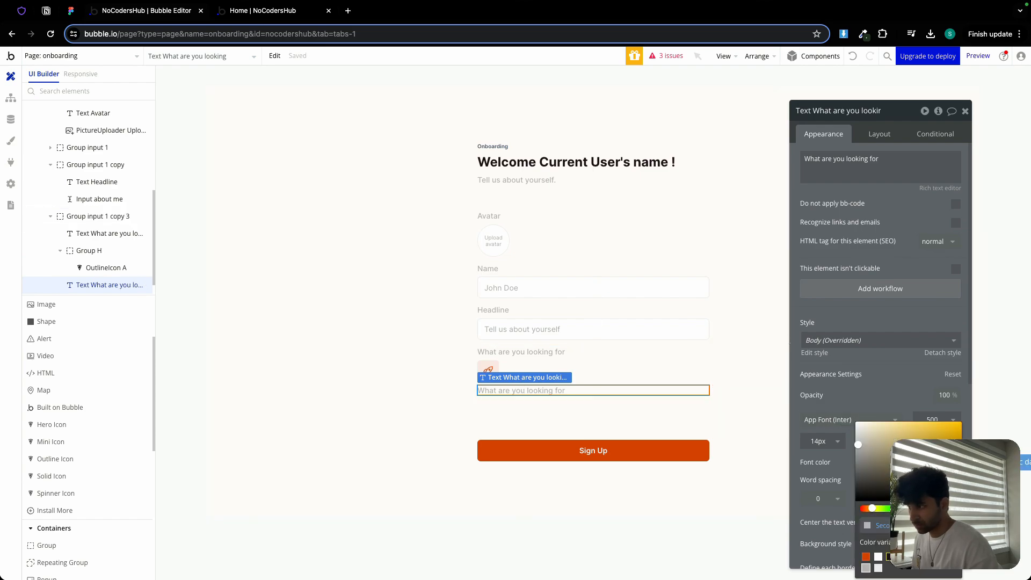
{"action": "left_click", "coordinate": [907, 426]}
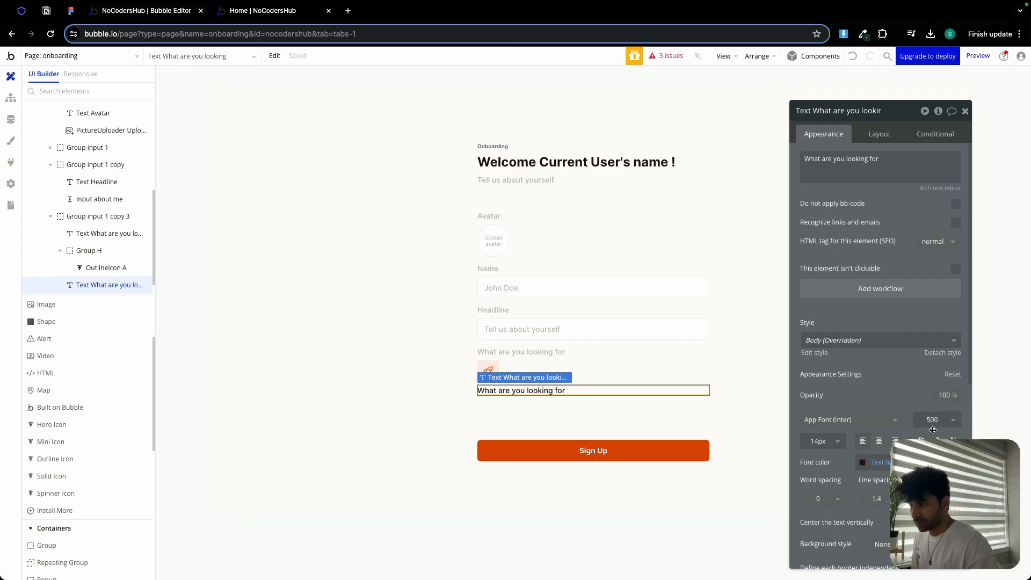
{"action": "left_click", "coordinate": [826, 441]}
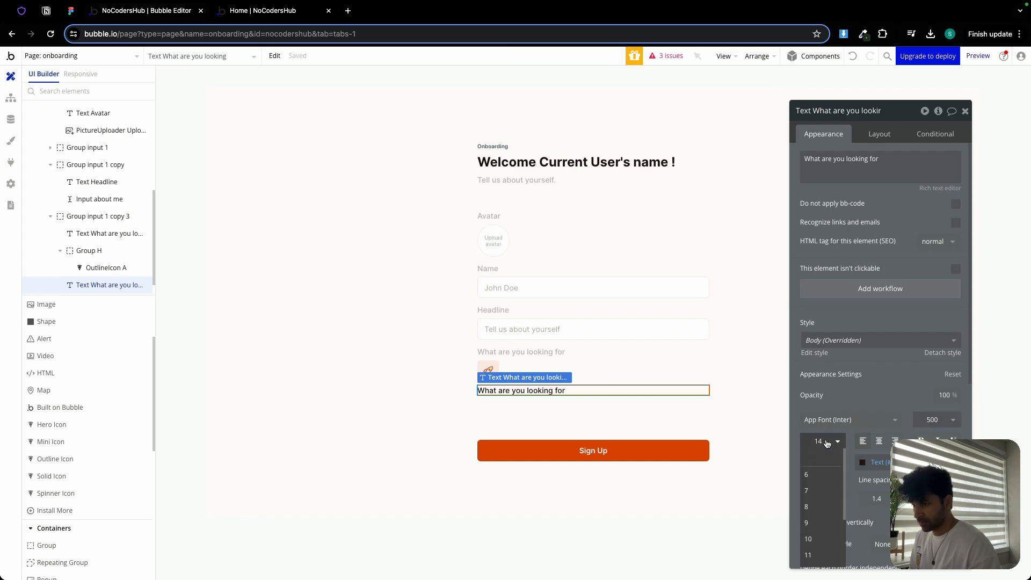
{"action": "type", "text": "12"}
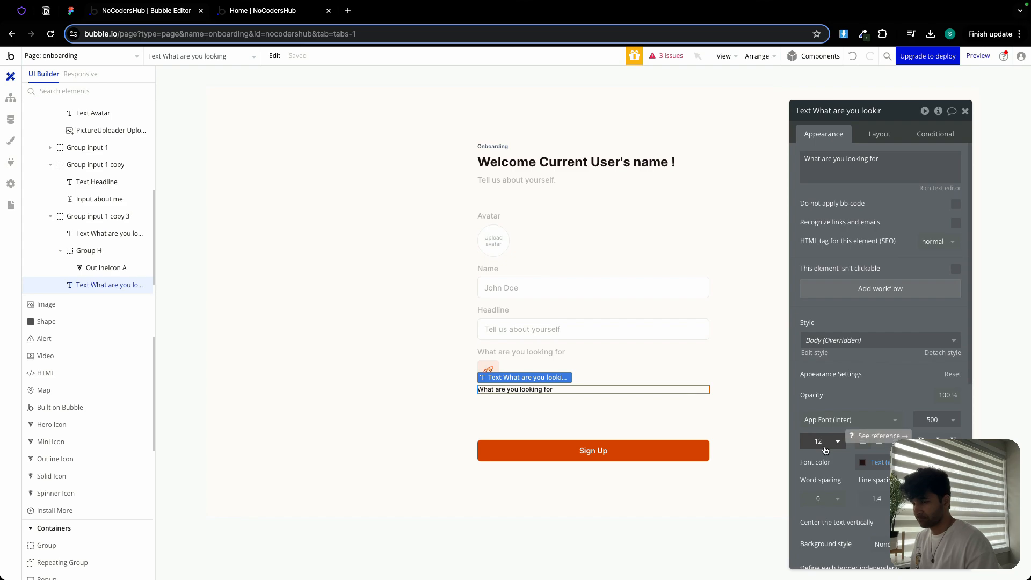
- In the Figma design, select the first option's label text Build a product for my startup to copy it
{"action": "left_click", "coordinate": [70, 11]}
{"action": "double_click", "coordinate": [533, 334]}
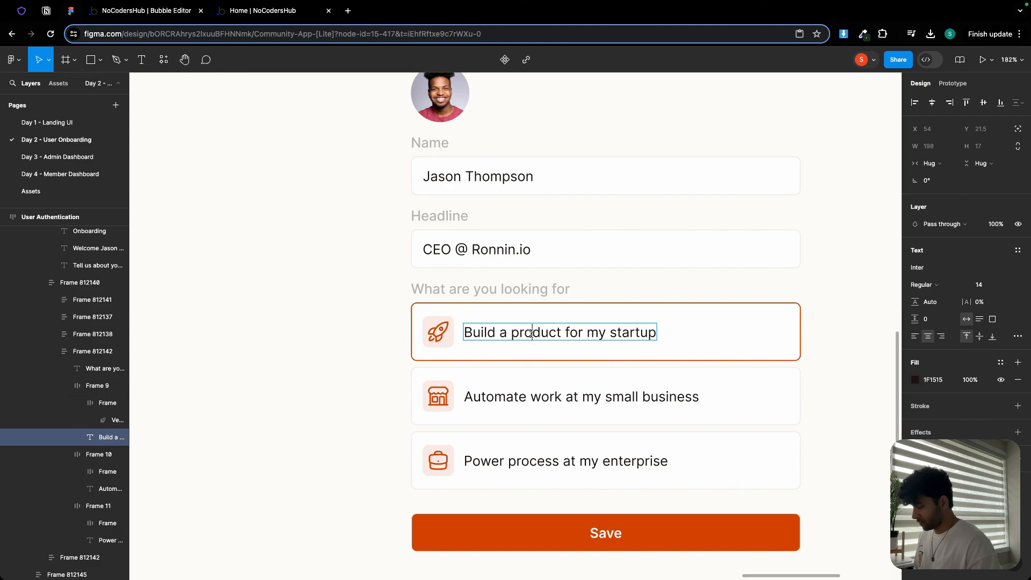
{"action": "triple_click", "coordinate": [532, 333]}
{"action": "key", "text": "super+c"}
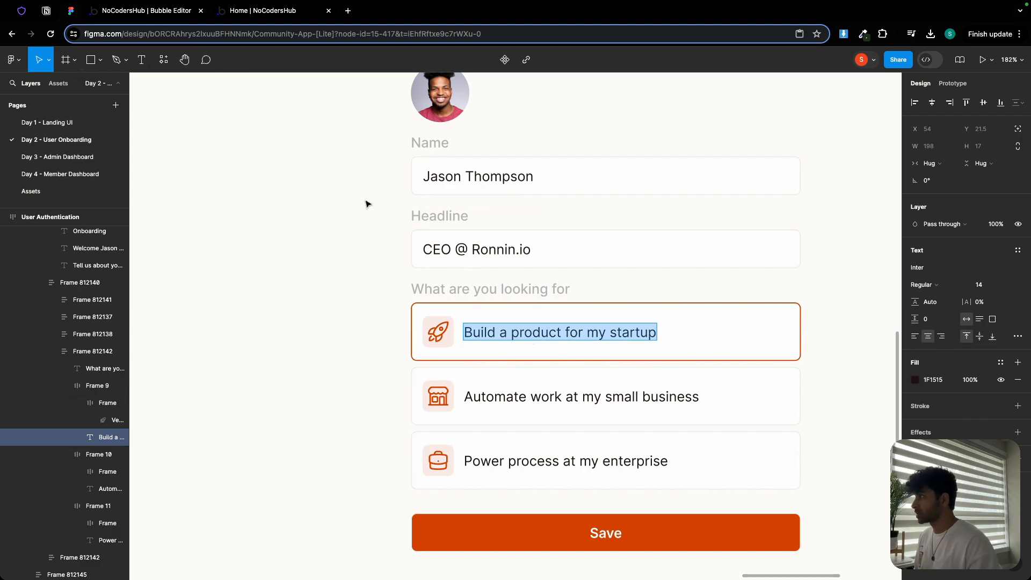
- Replace the pasted text's content with Build a product for my startup
{"action": "left_click", "coordinate": [134, 12]}
{"action": "triple_click", "coordinate": [867, 152]}
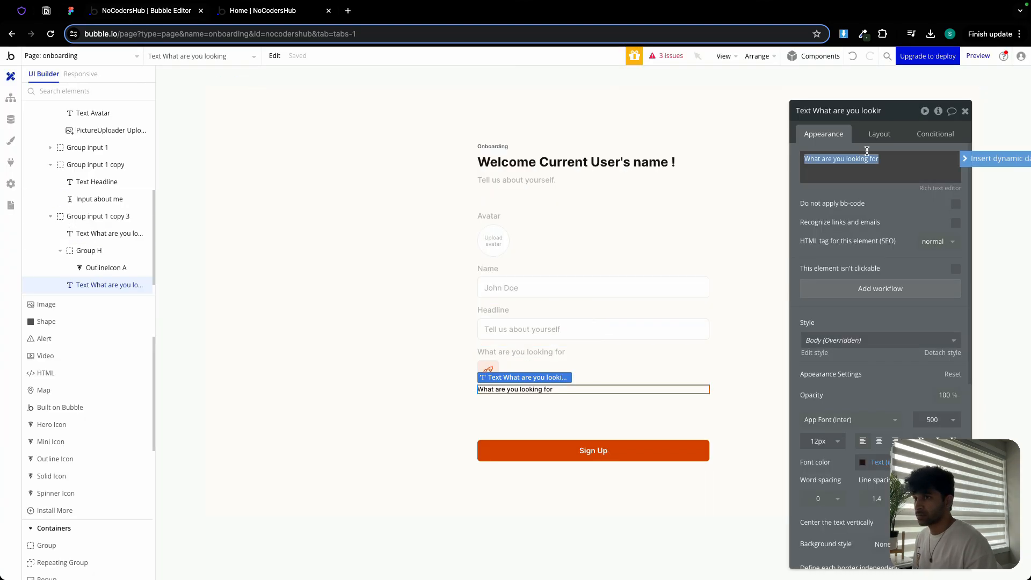
{"action": "key", "text": "super+v"}
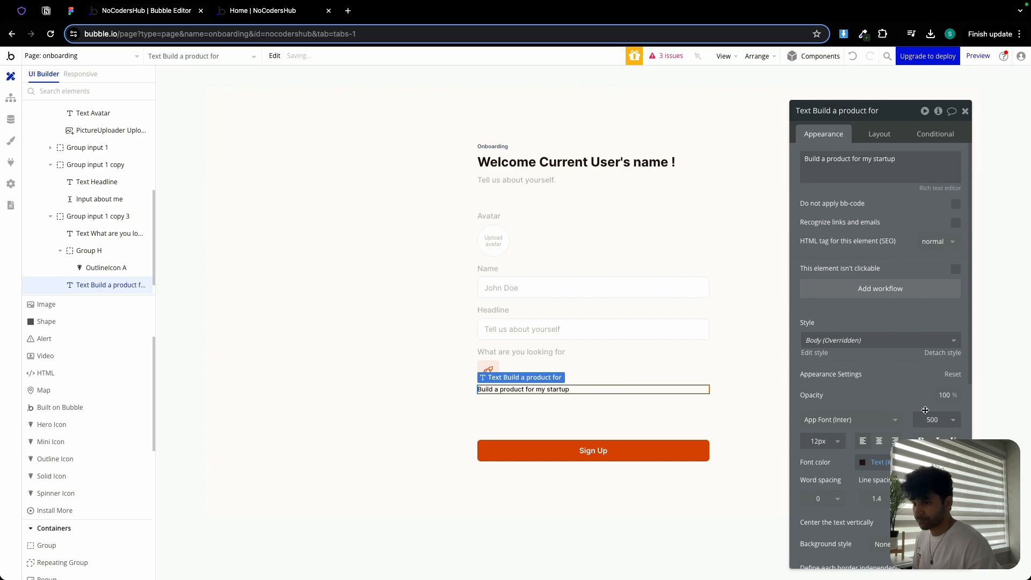
- Set the option text's font weight to 400 and its size to 14 px
{"action": "left_click", "coordinate": [928, 421]}
{"action": "left_click", "coordinate": [932, 493]}
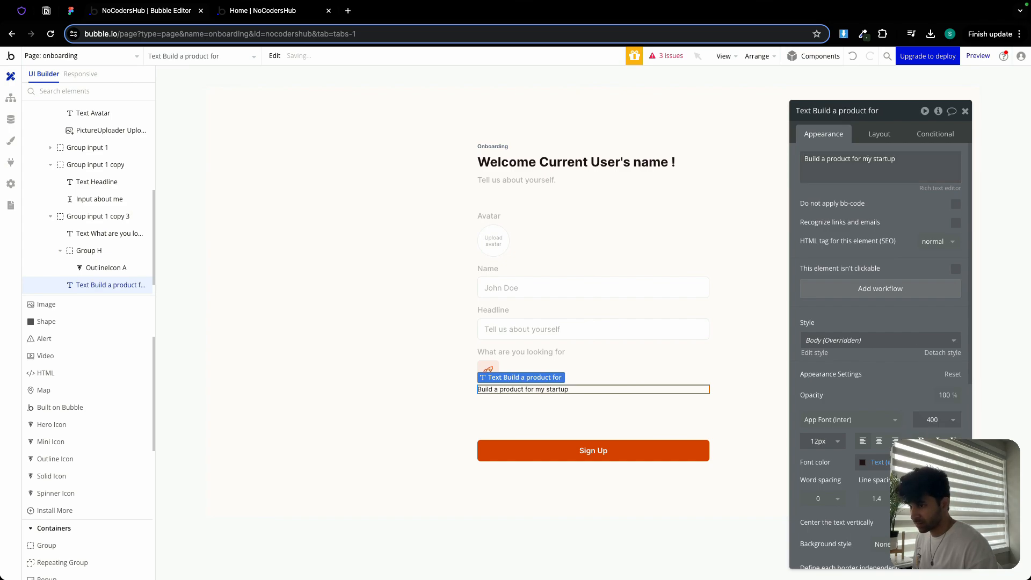
{"action": "left_click", "coordinate": [838, 442]}
{"action": "type", "text": "13"}
{"action": "key", "text": "Return"}
{"action": "key", "text": "Up"}
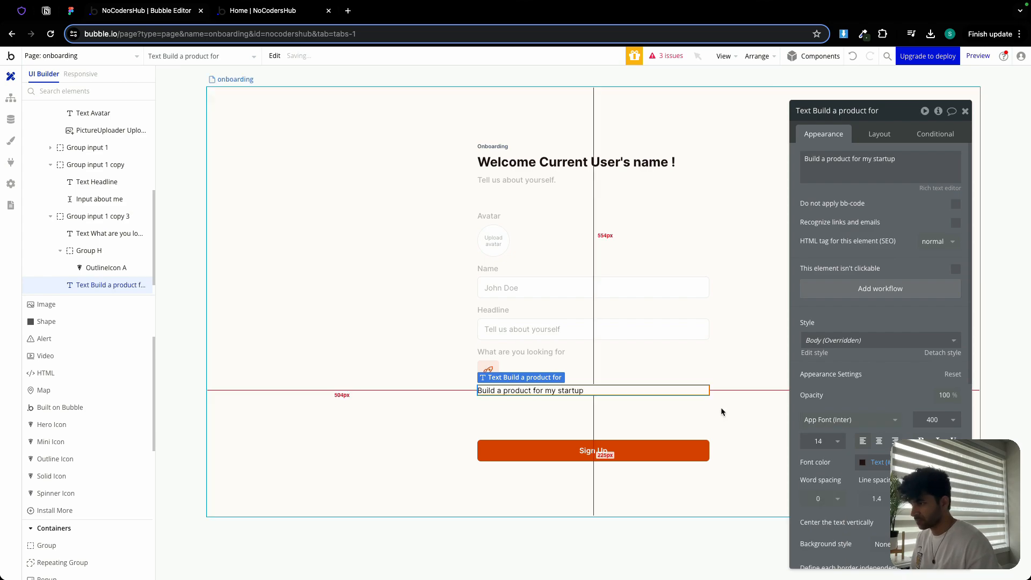
- Group the icon box and the option text together into a row container
{"action": "left_click", "coordinate": [528, 410]}
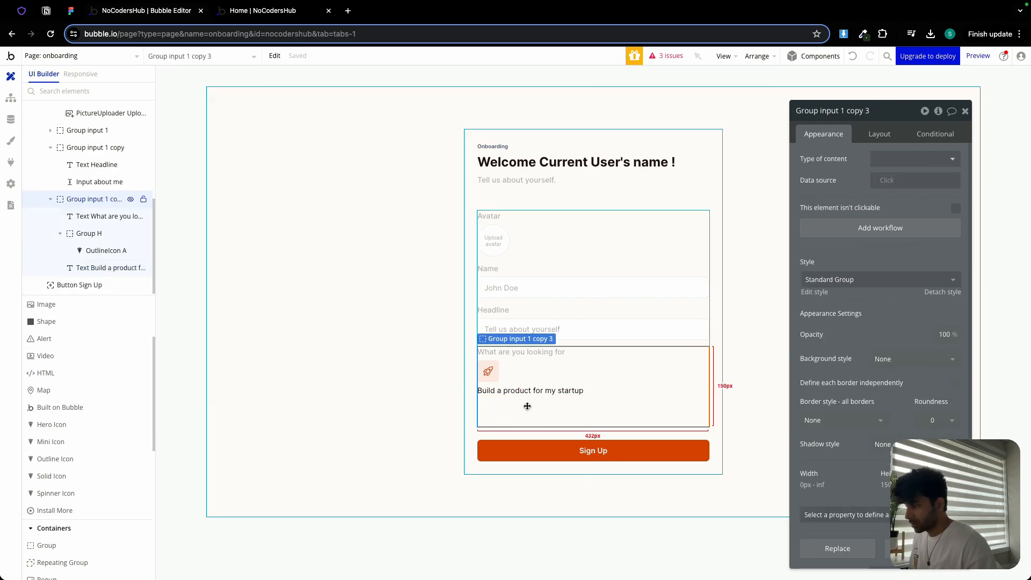
{"action": "left_click", "coordinate": [490, 369]}
{"action": "left_click", "coordinate": [515, 391], "text": "shift"}
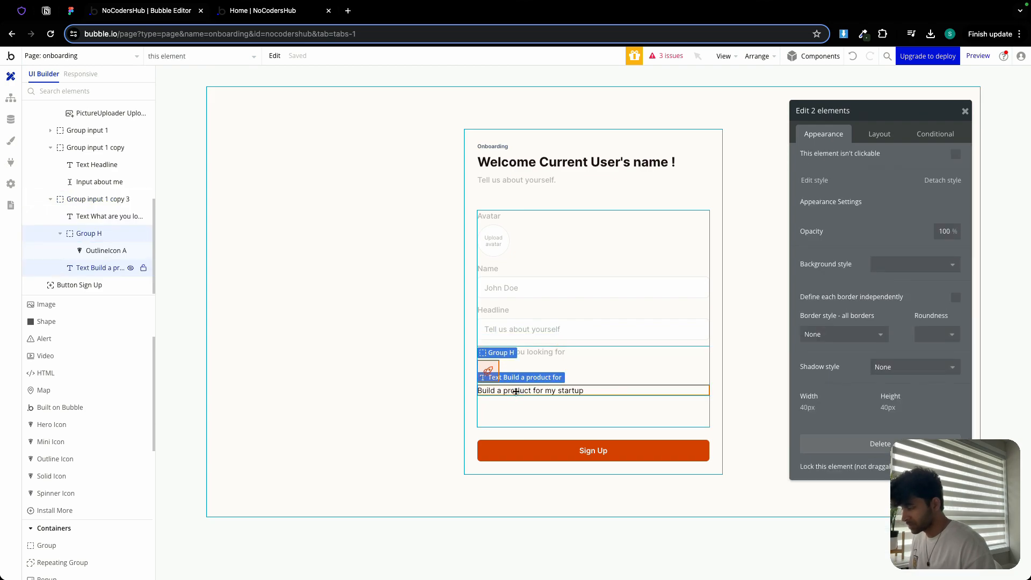
{"action": "right_click", "coordinate": [515, 391]}
{"action": "mouse_move", "coordinate": [585, 414]}
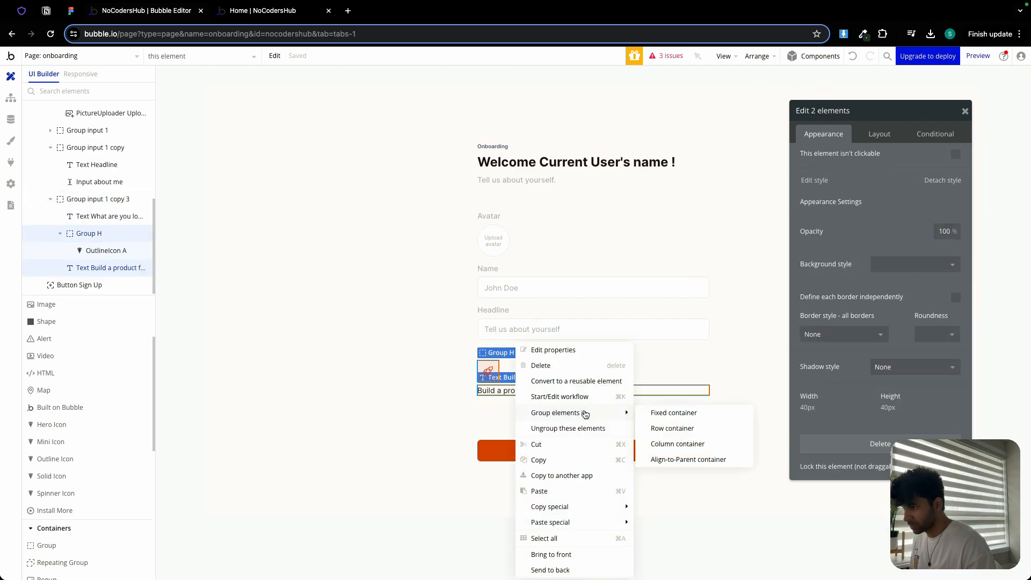
{"action": "left_click", "coordinate": [709, 433]}
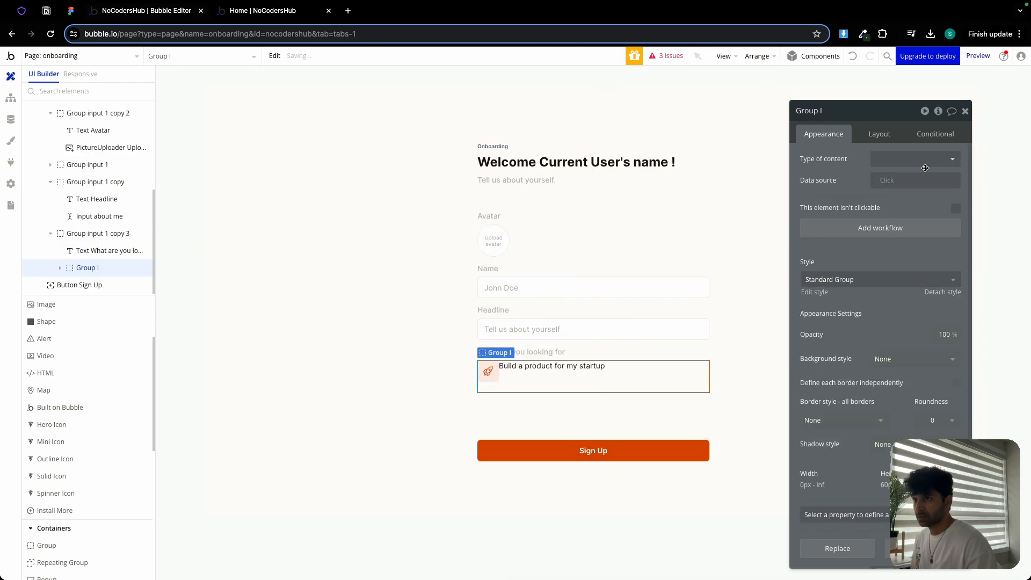
- Rename the new row group as card 1
{"action": "left_click", "coordinate": [867, 113]}
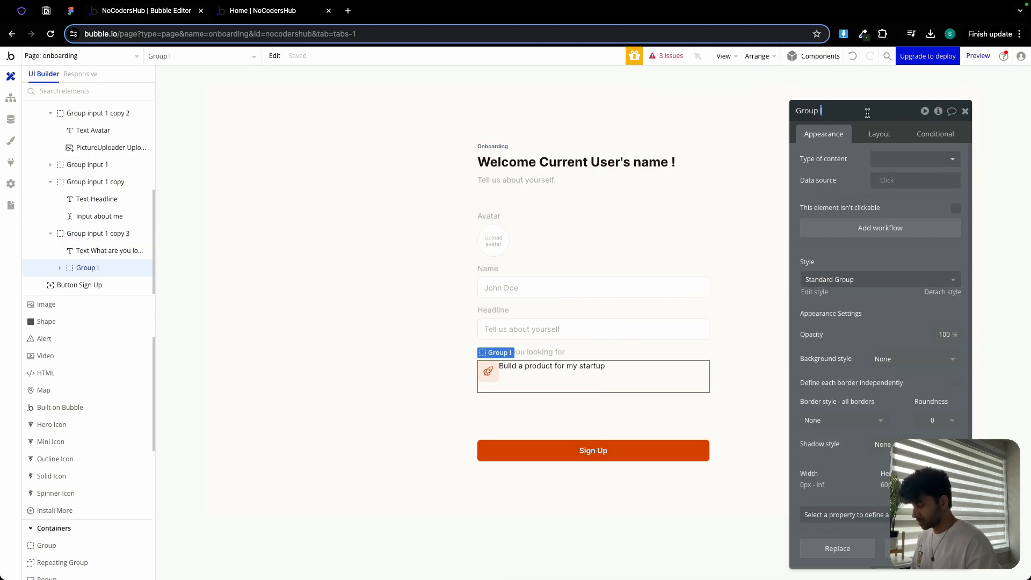
{"action": "type", "text": "card 1"}
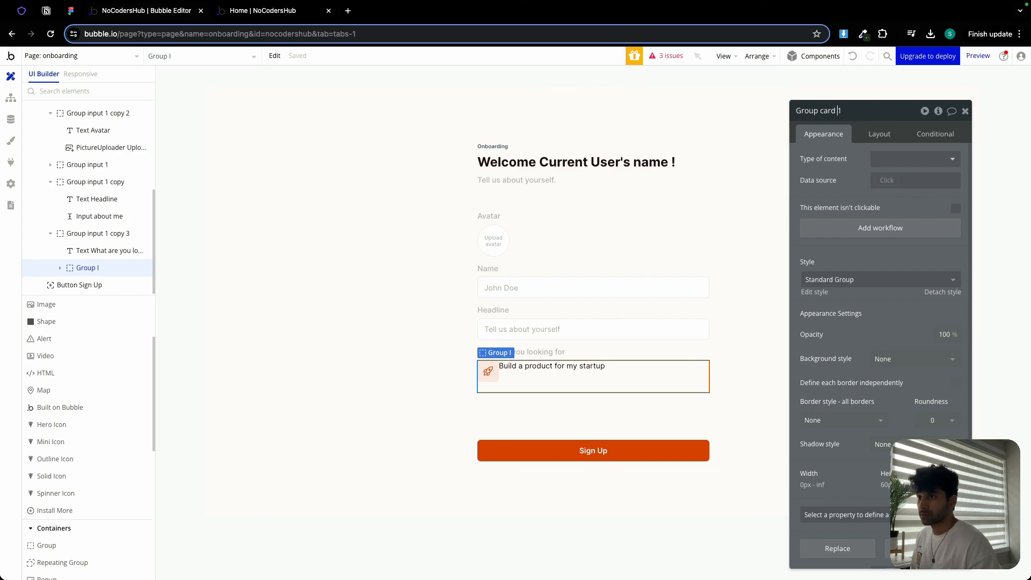
- Set card 1's column gap to 6 px and its padding to 12 px on all sides
{"action": "left_click", "coordinate": [879, 133]}
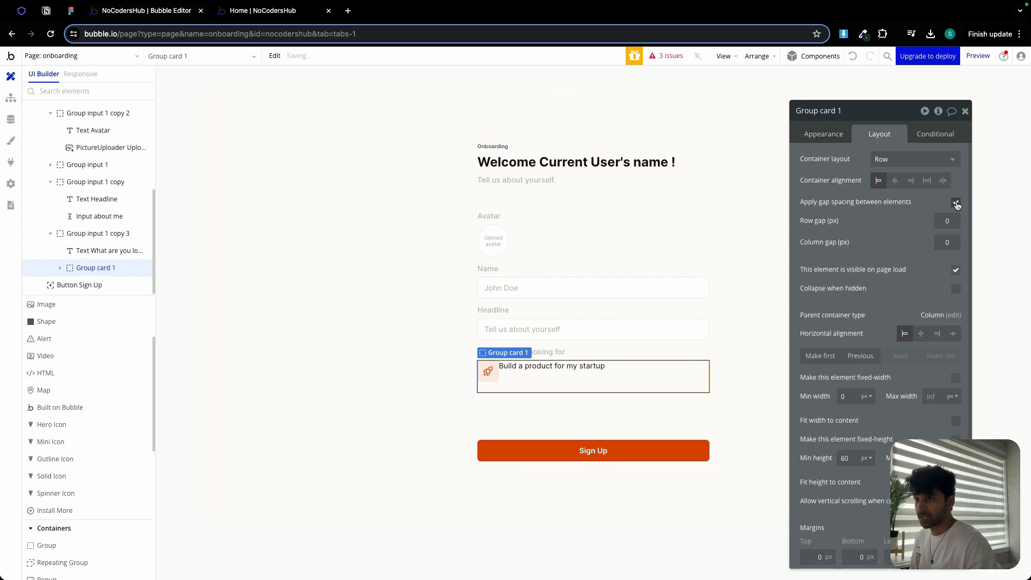
{"action": "type", "text": "6"}
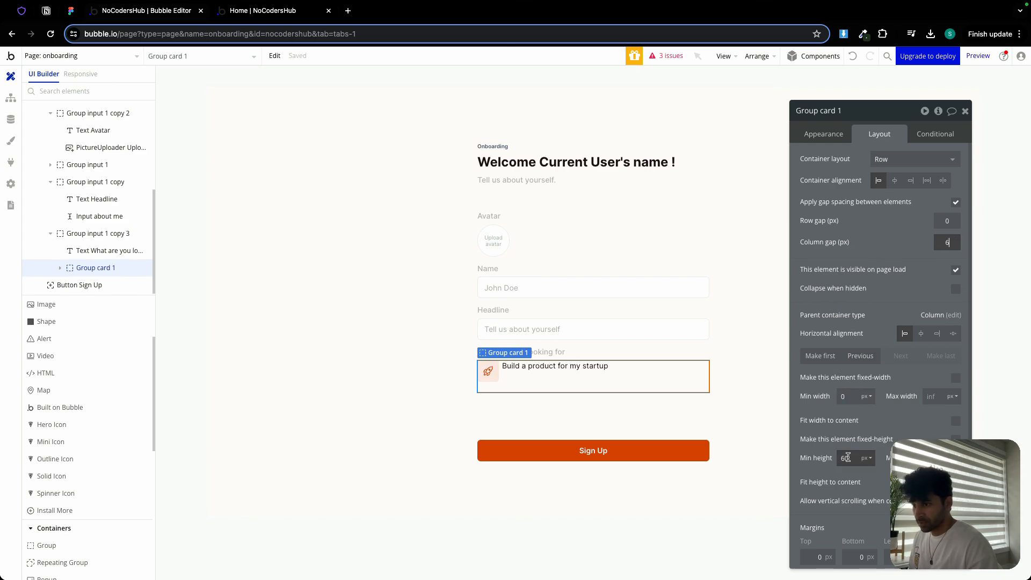
{"action": "double_click", "coordinate": [847, 457]}
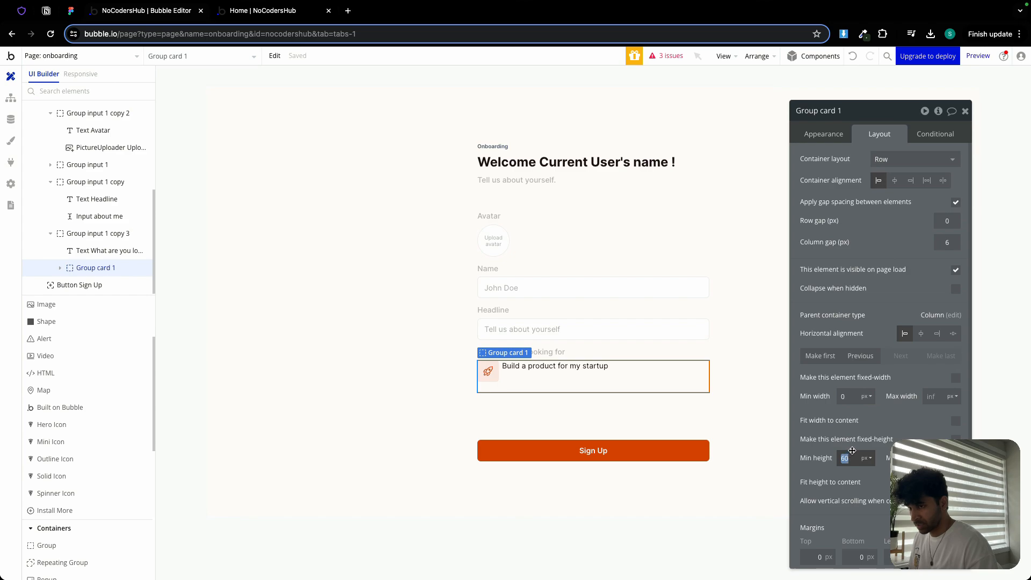
{"action": "scroll", "coordinate": [855, 450], "scroll_direction": "down", "scroll_amount": 3}
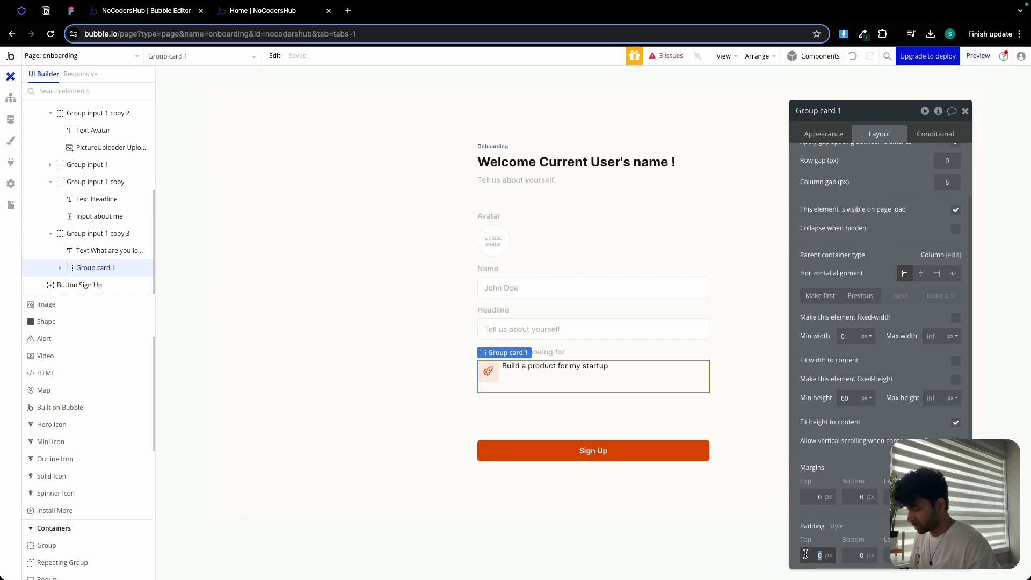
{"action": "type", "text": "6"}
{"action": "key", "text": "Tab"}
{"action": "type", "text": "6"}
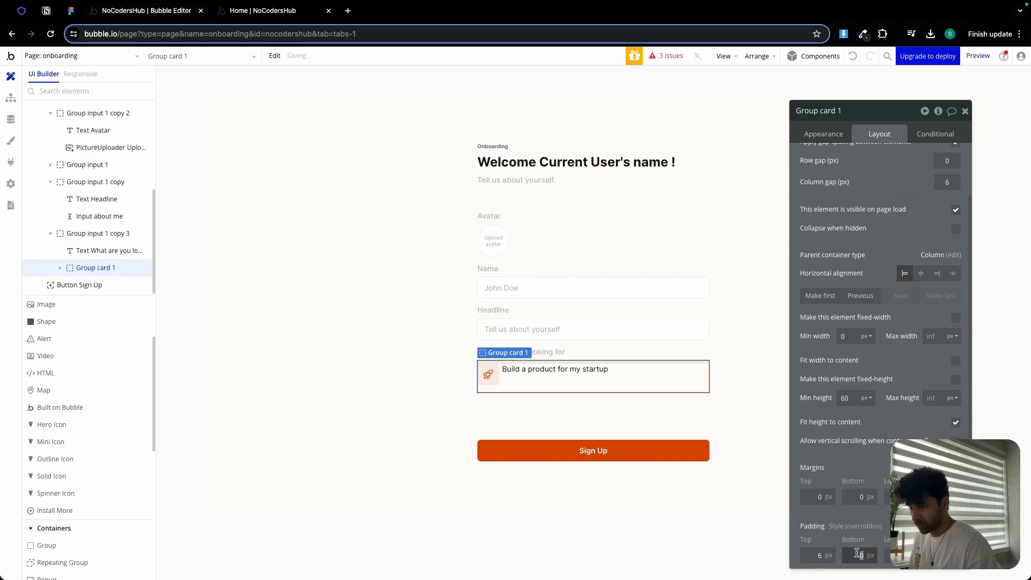
{"action": "key", "text": "Tab"}
{"action": "type", "text": "12"}
{"action": "key", "text": "Tab"}
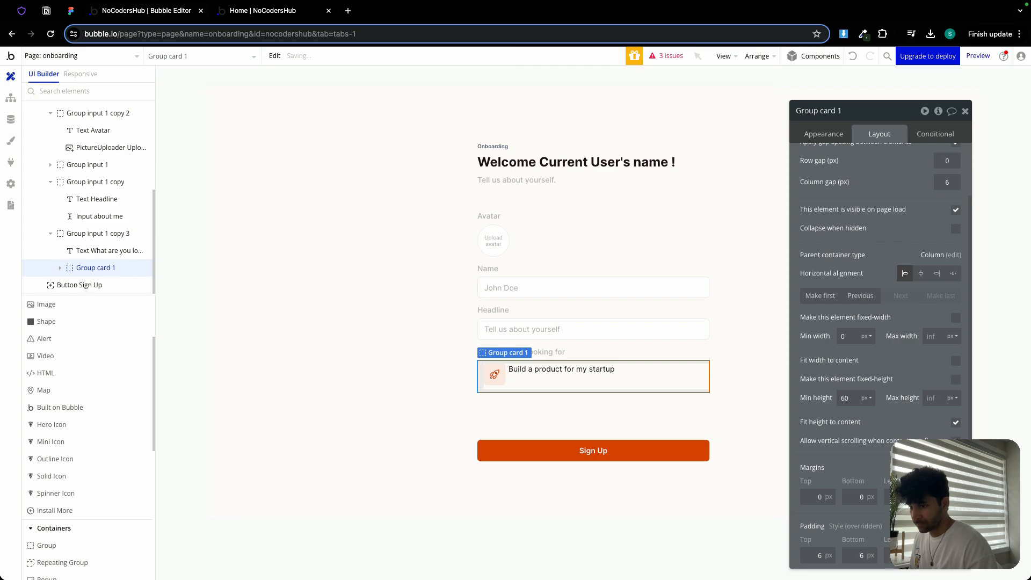
{"action": "type", "text": "12"}
{"action": "key", "text": "Tab"}
{"action": "double_click", "coordinate": [819, 555]}
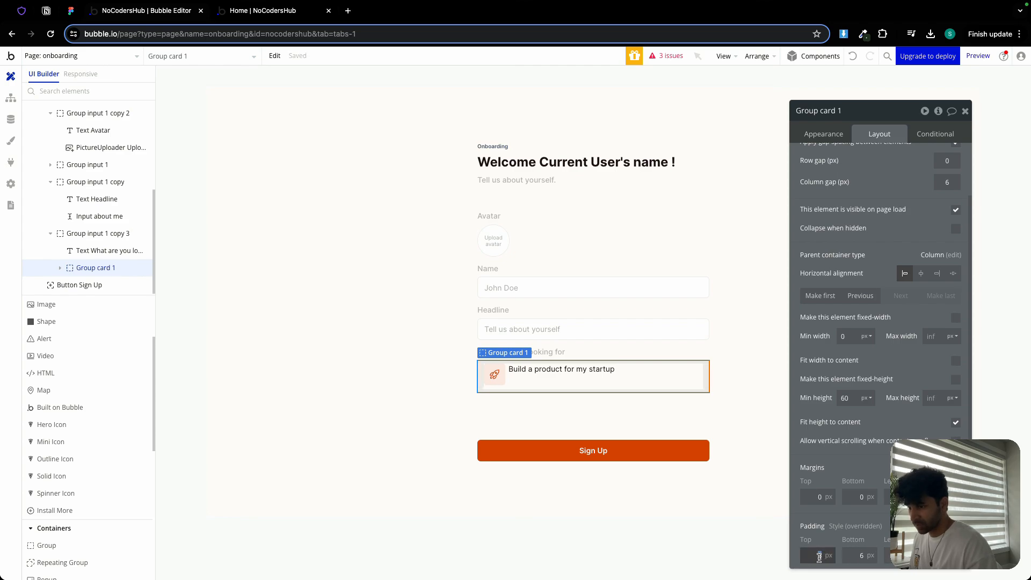
{"action": "type", "text": "12"}
{"action": "double_click", "coordinate": [846, 553]}
{"action": "type", "text": "12"}
{"action": "left_click", "coordinate": [848, 514]}
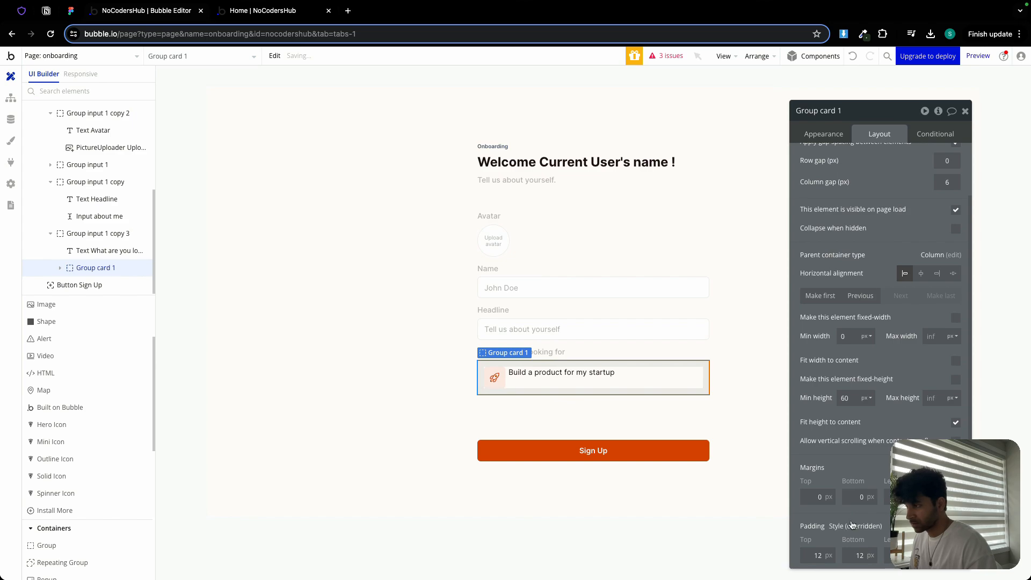
- Center the option text vertically within the card row
{"action": "left_click", "coordinate": [524, 374]}
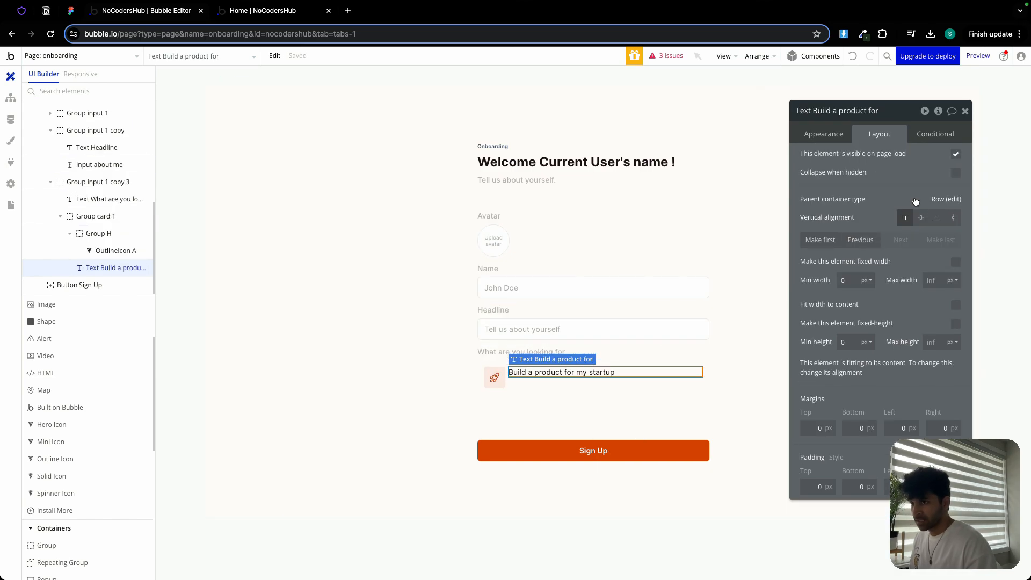
{"action": "left_click", "coordinate": [921, 217]}
{"action": "left_click", "coordinate": [529, 392]}
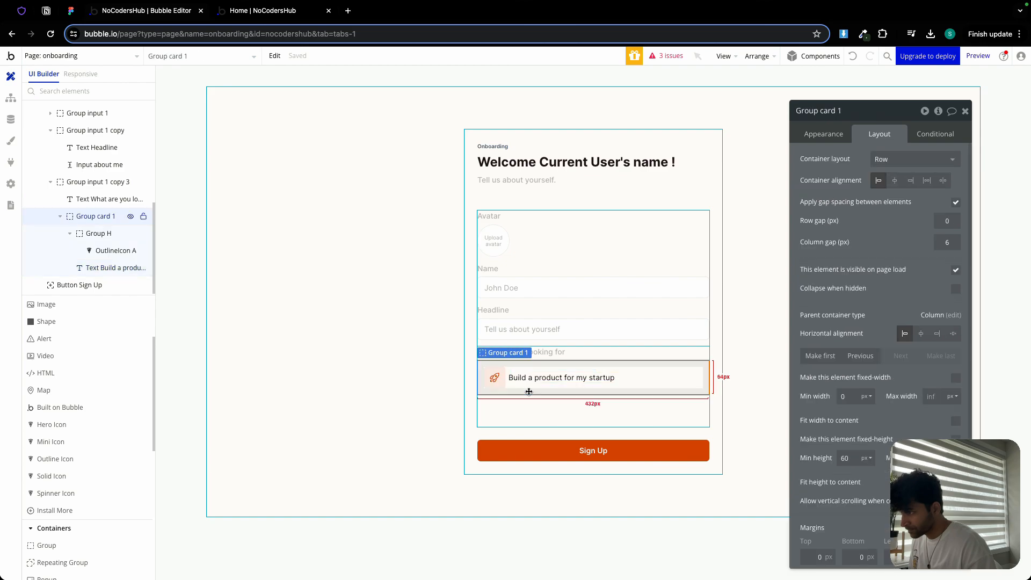
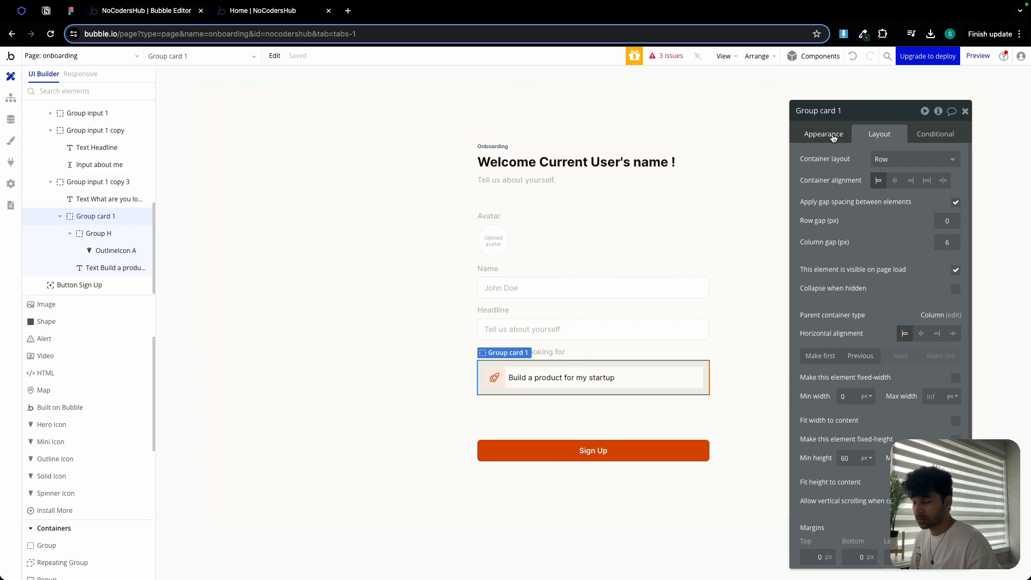
- Give card 1 a flat color background
{"action": "left_click", "coordinate": [833, 138]}
{"action": "left_click", "coordinate": [888, 357]}
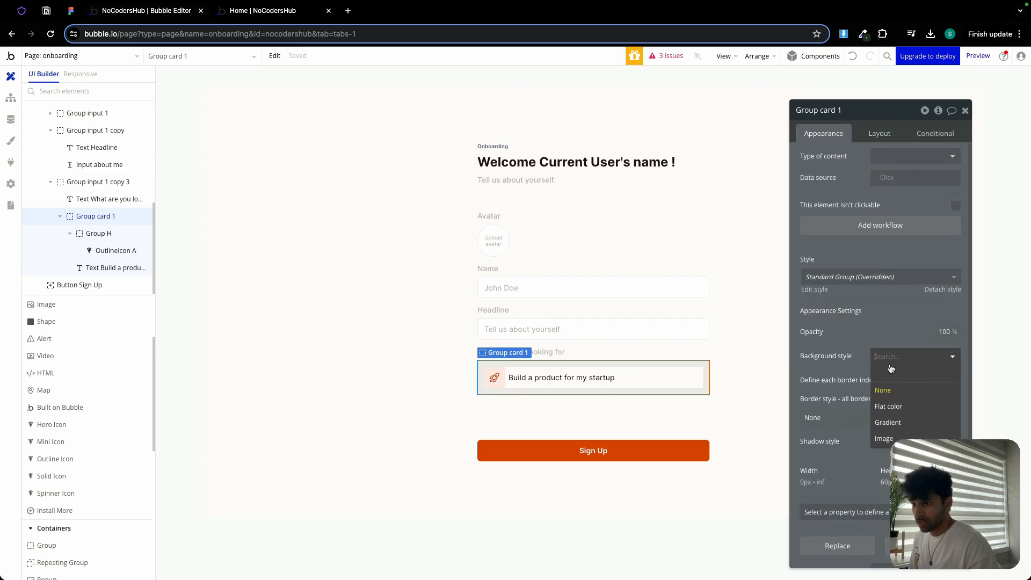
{"action": "left_click", "coordinate": [901, 408]}
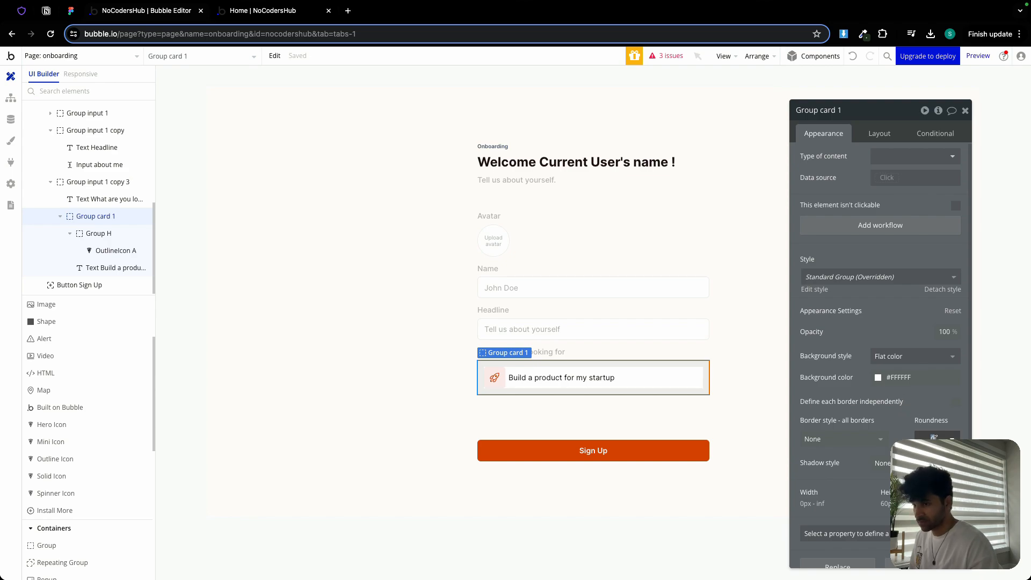
- Add a solid border to card 1 using the Border color variable
{"action": "left_click", "coordinate": [845, 446]}
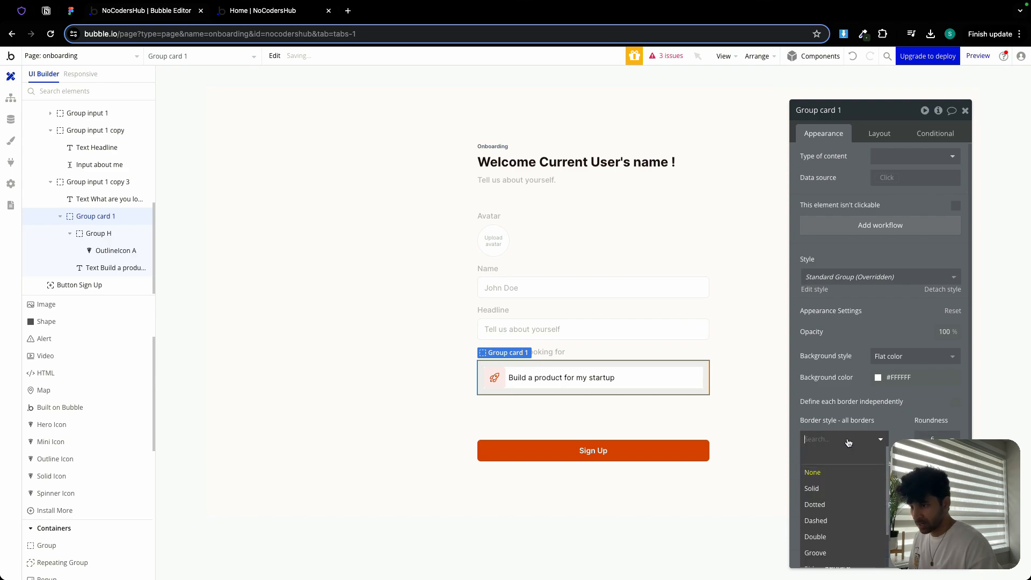
{"action": "left_click", "coordinate": [843, 480]}
{"action": "left_click", "coordinate": [843, 481]}
{"action": "left_click", "coordinate": [860, 569]}
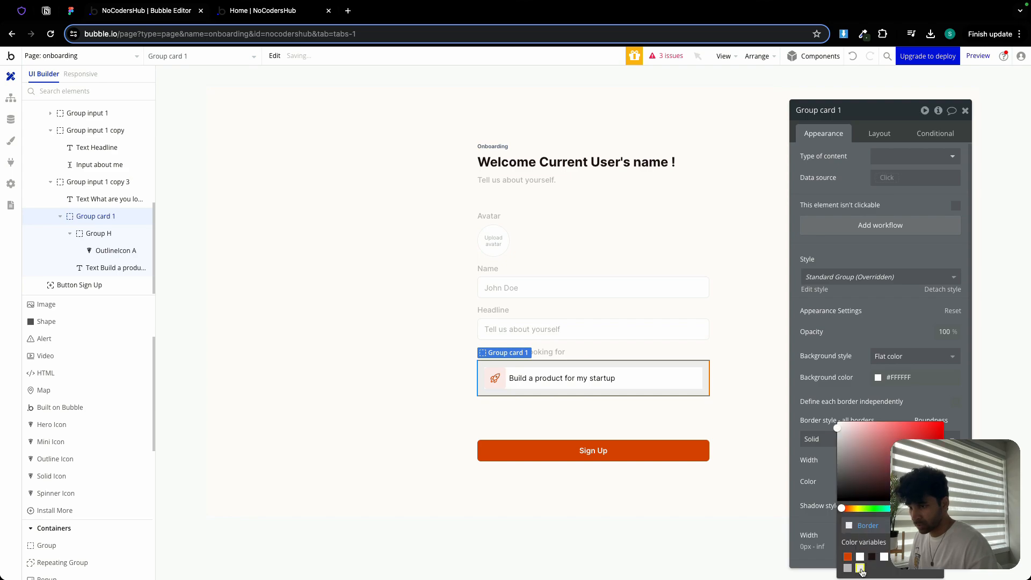
{"action": "left_click", "coordinate": [375, 392]}
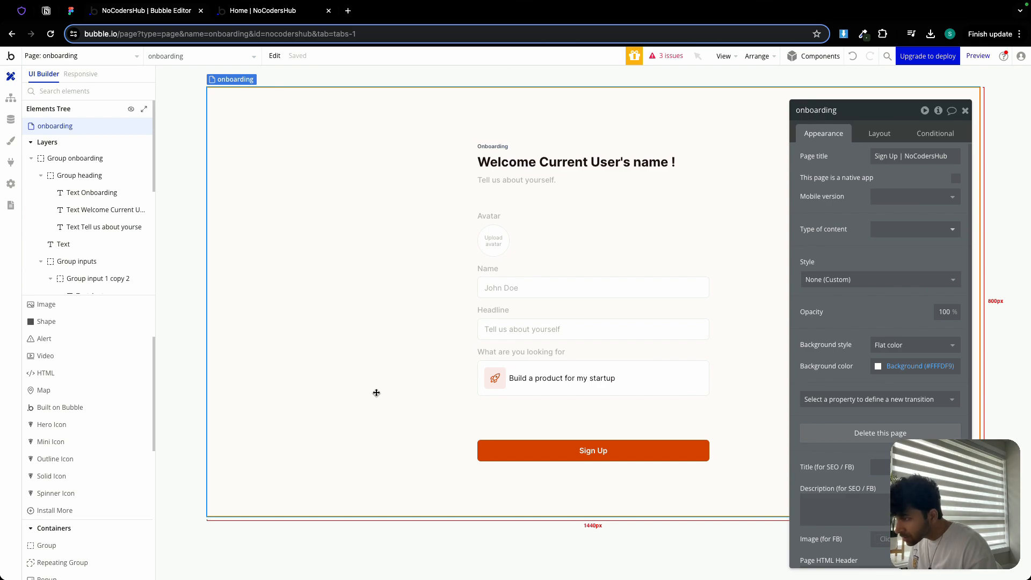
- Rename the avatar field's container as Group avatar
{"action": "left_click", "coordinate": [543, 392]}
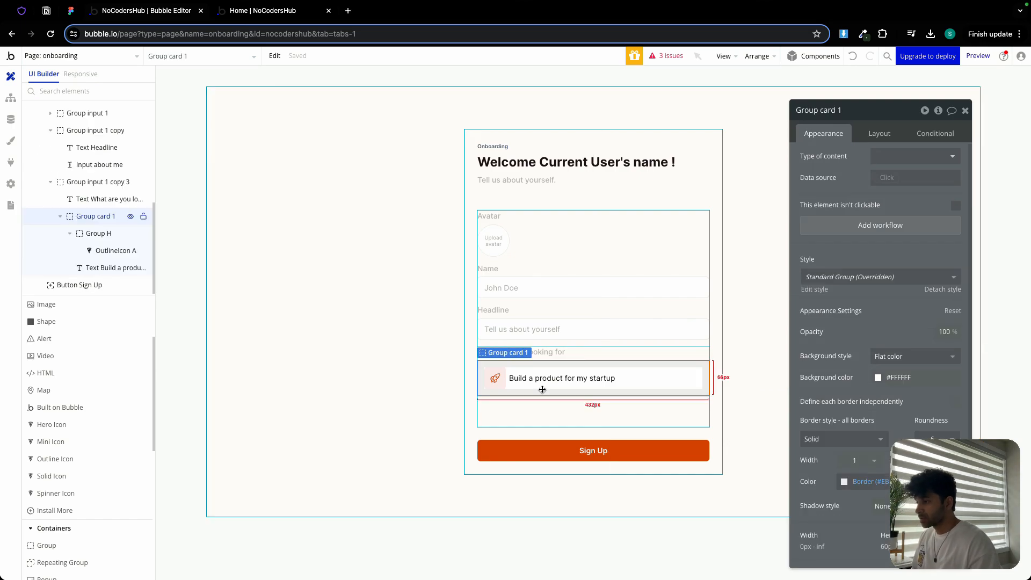
{"action": "left_click", "coordinate": [540, 408]}
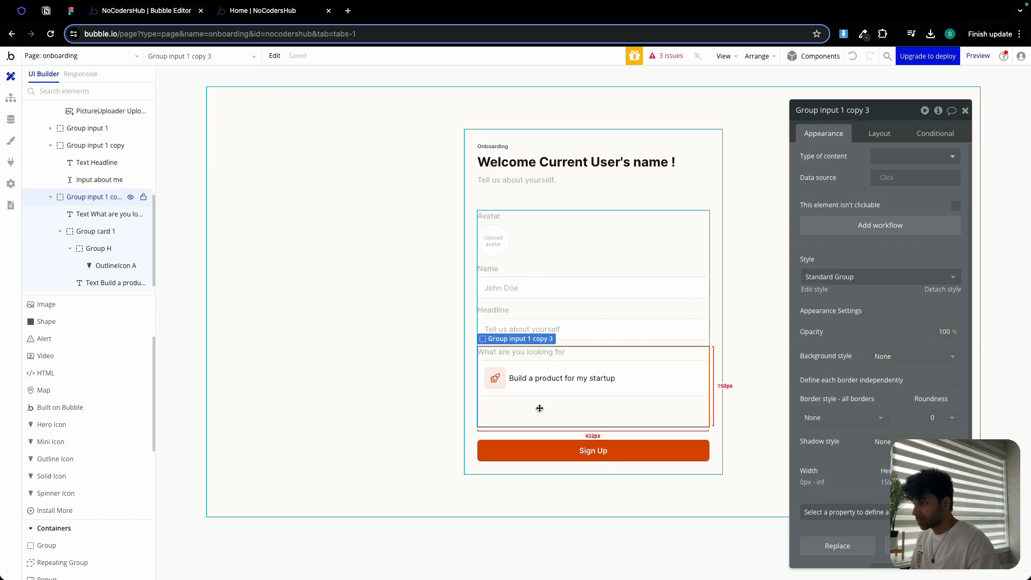
{"action": "left_click", "coordinate": [529, 232]}
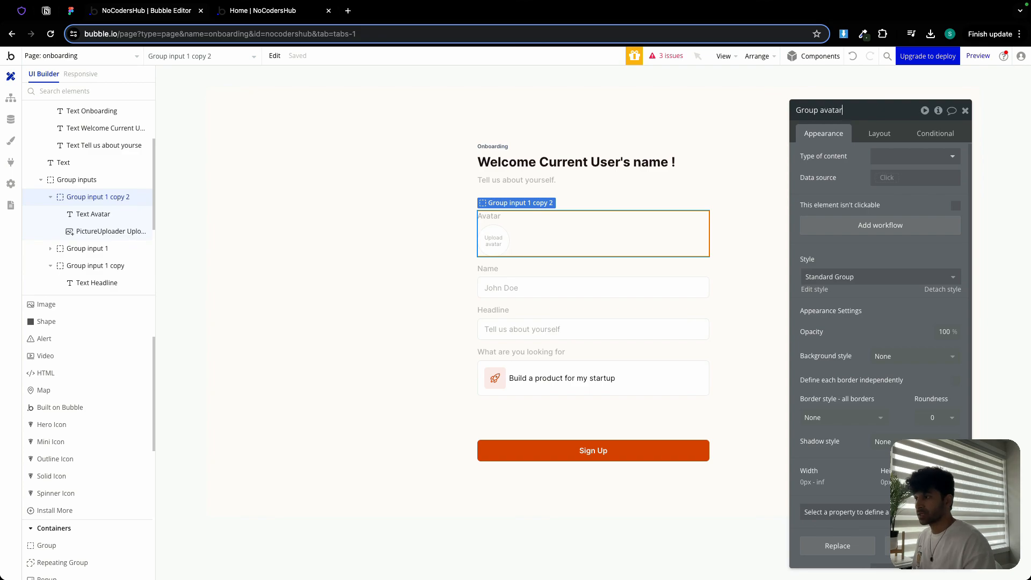
- Rename the name field's container as Group name
{"action": "left_click", "coordinate": [548, 279]}
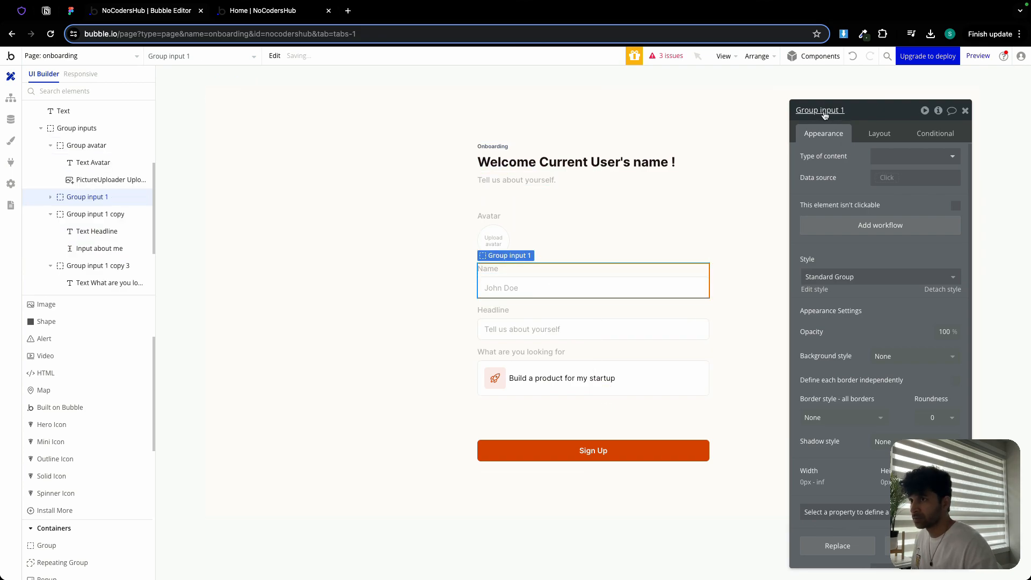
{"action": "left_click_drag", "start_coordinate": [820, 112], "coordinate": [842, 112]}
{"action": "type", "text": "n"}
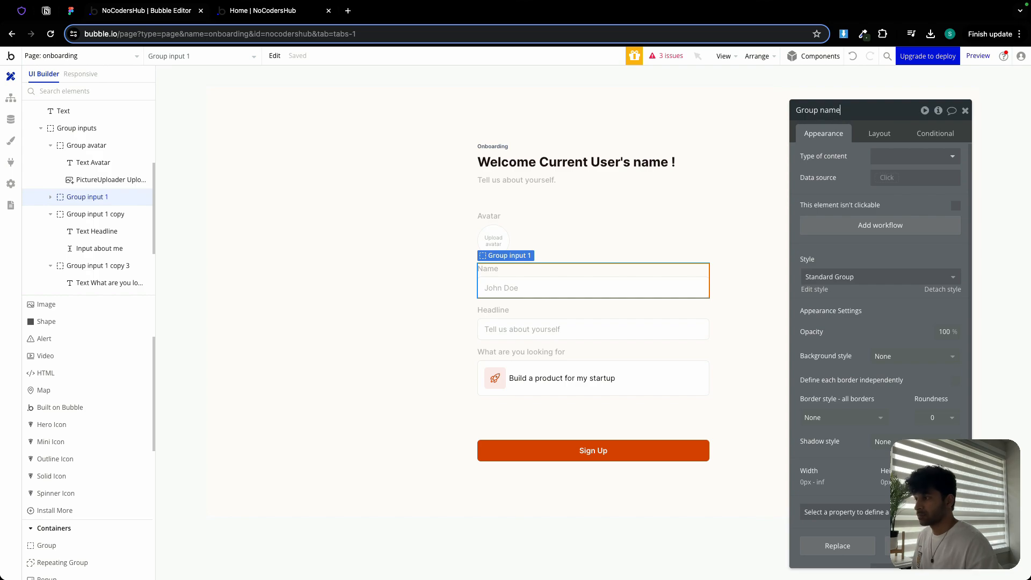
{"action": "type", "text": "ame"}
- Rename the headline field's container as Group about me
{"action": "left_click", "coordinate": [575, 316]}
{"action": "left_click", "coordinate": [576, 319]}
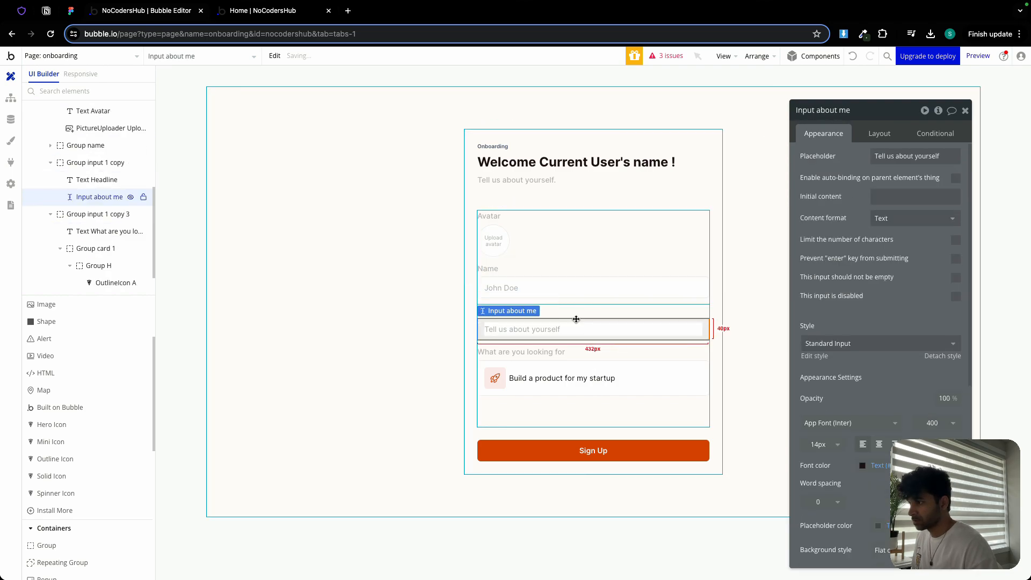
{"action": "left_click", "coordinate": [576, 319]}
{"action": "left_click_drag", "start_coordinate": [820, 111], "coordinate": [861, 108]}
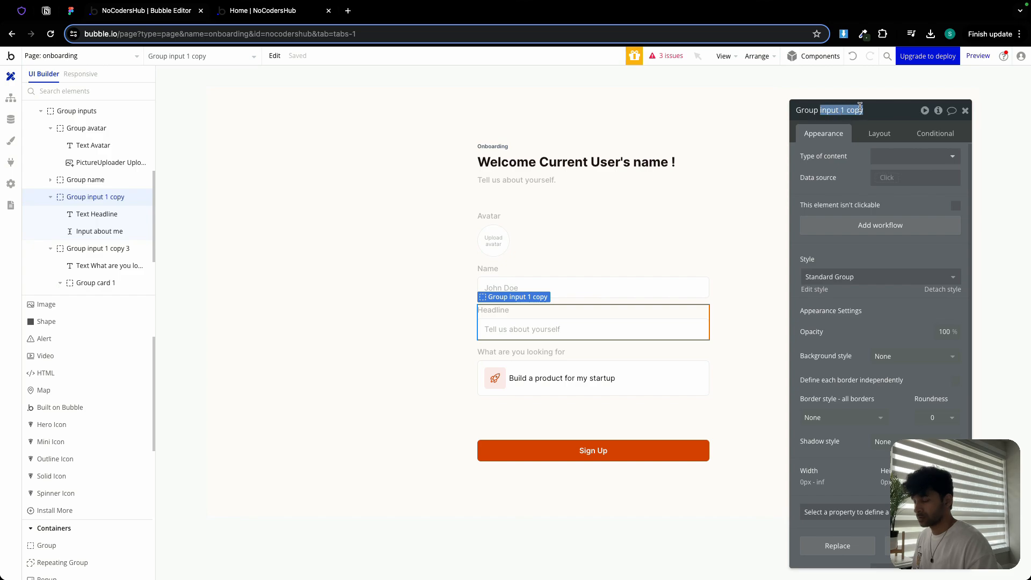
{"action": "type", "text": "a"}
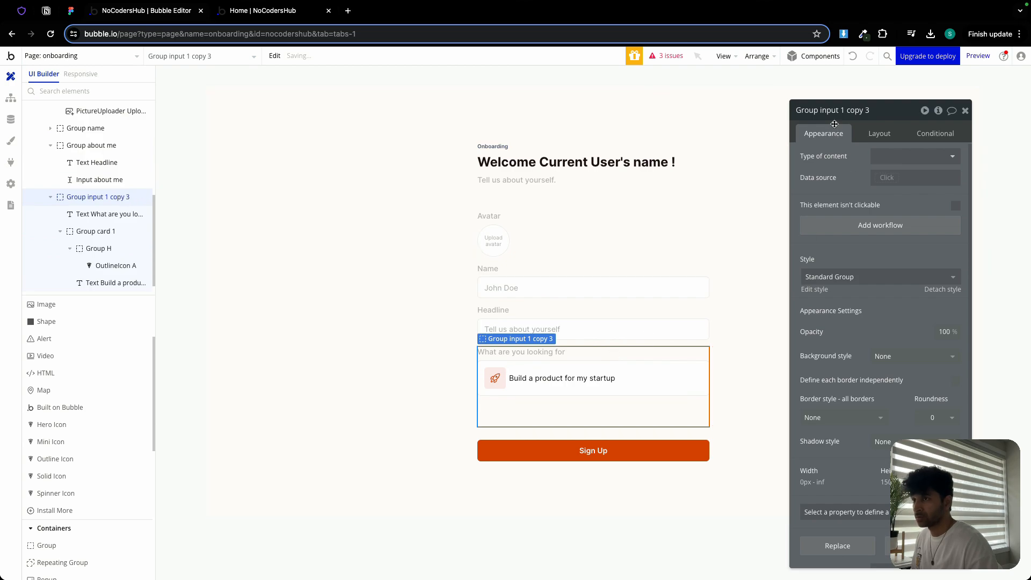
- Rename the What are you looking for container as Group looking for
{"action": "left_click_drag", "start_coordinate": [820, 110], "coordinate": [884, 114]}
{"action": "type", "text": "loo"}
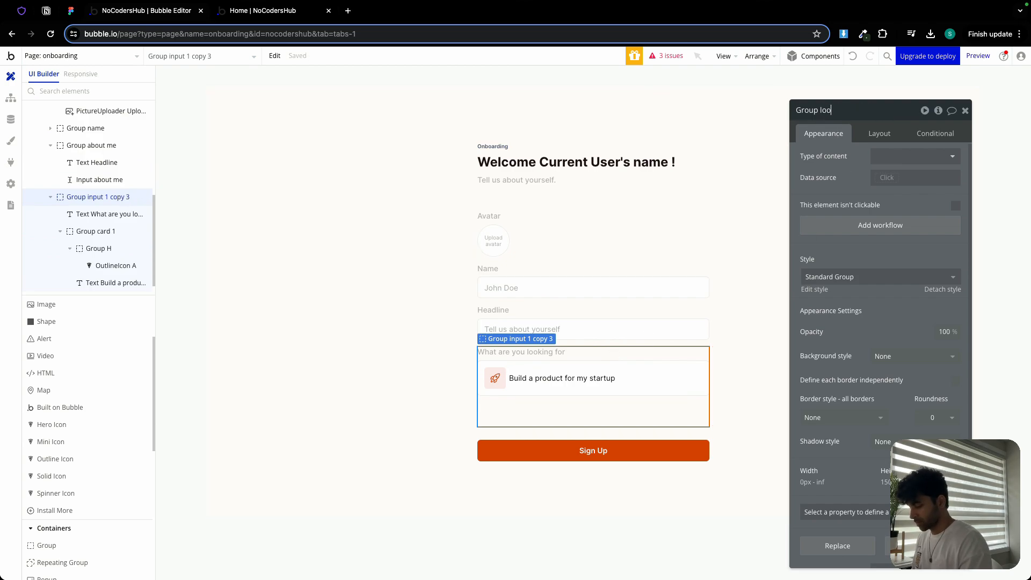
{"action": "type", "text": "king for"}
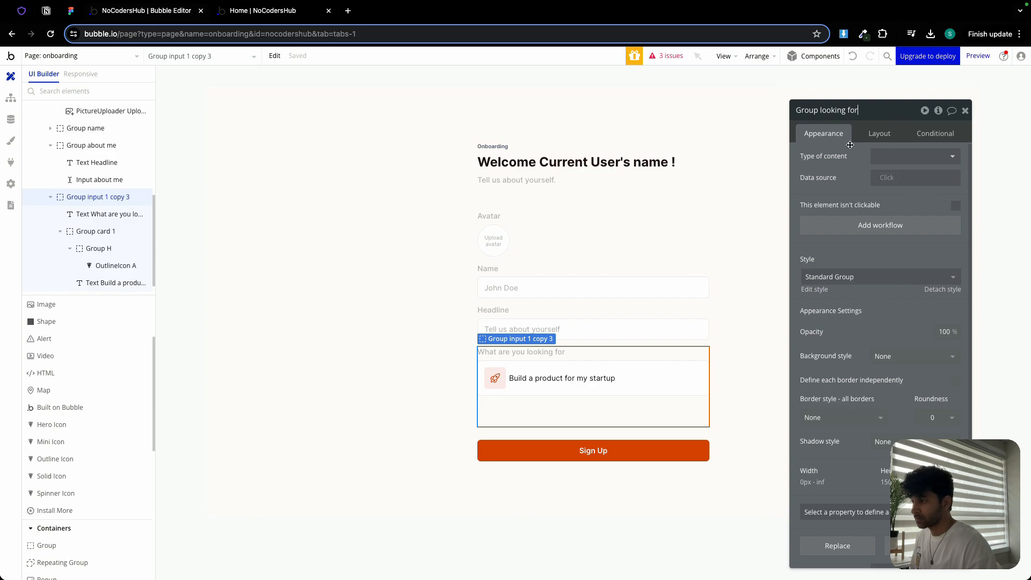
{"action": "key", "text": "Return"}
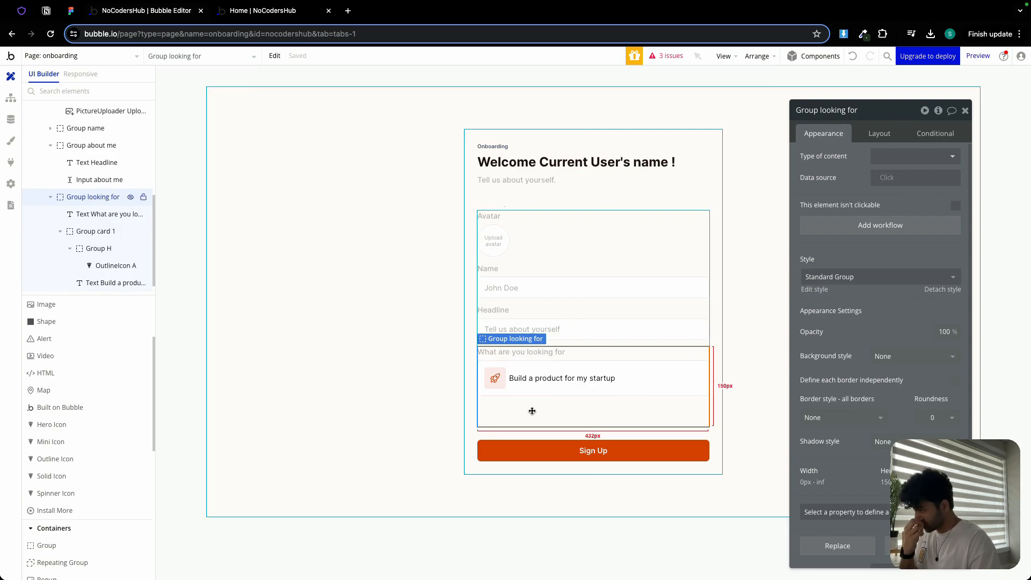
- Set Group looking for's minimum height to 300 px
{"action": "left_click", "coordinate": [873, 135]}
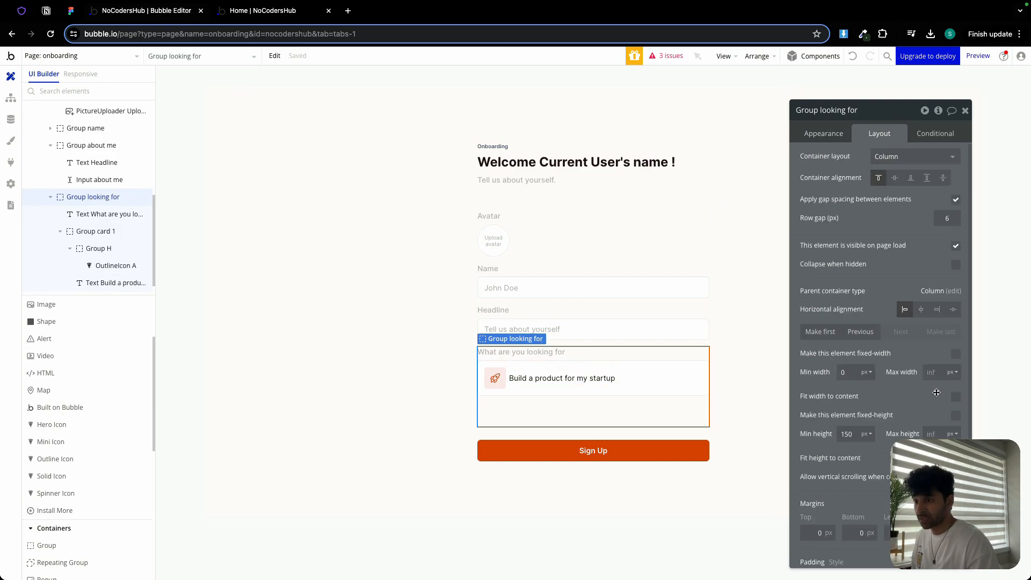
{"action": "double_click", "coordinate": [845, 433]}
{"action": "type", "text": "300"}
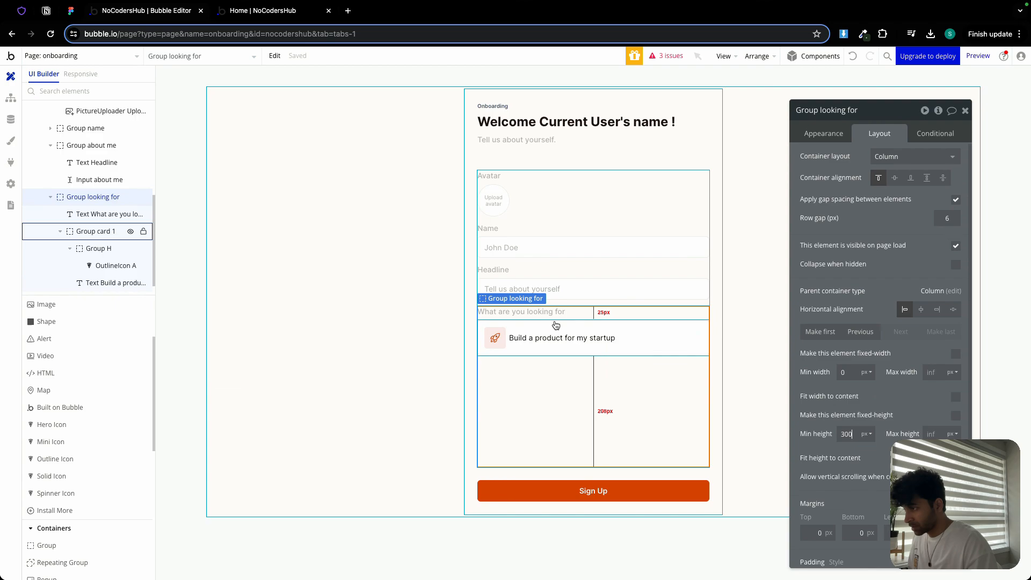
- Paste two copies of card 1 into Group looking for below the first card
{"action": "left_click", "coordinate": [555, 322]}
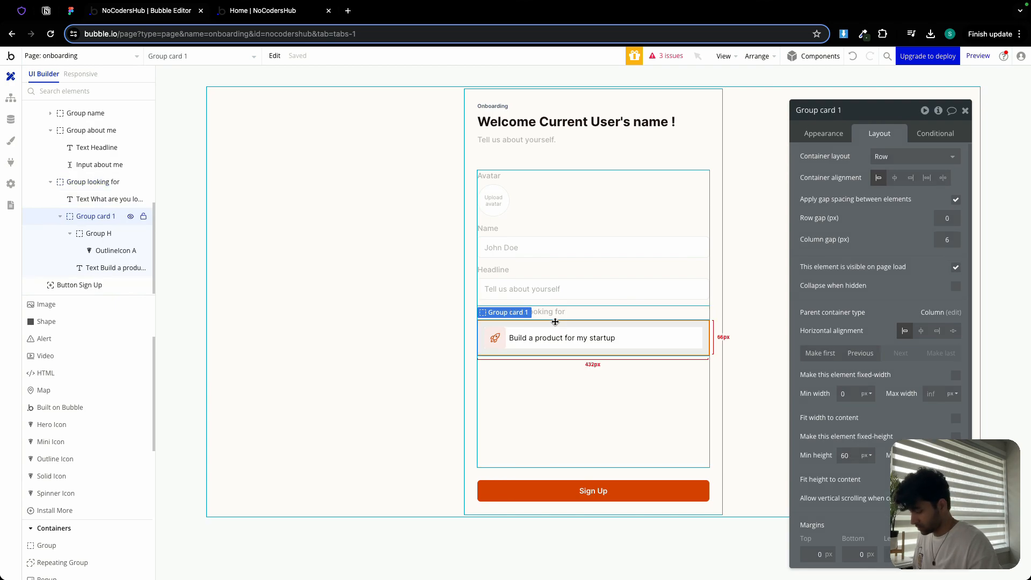
{"action": "left_click", "coordinate": [535, 370]}
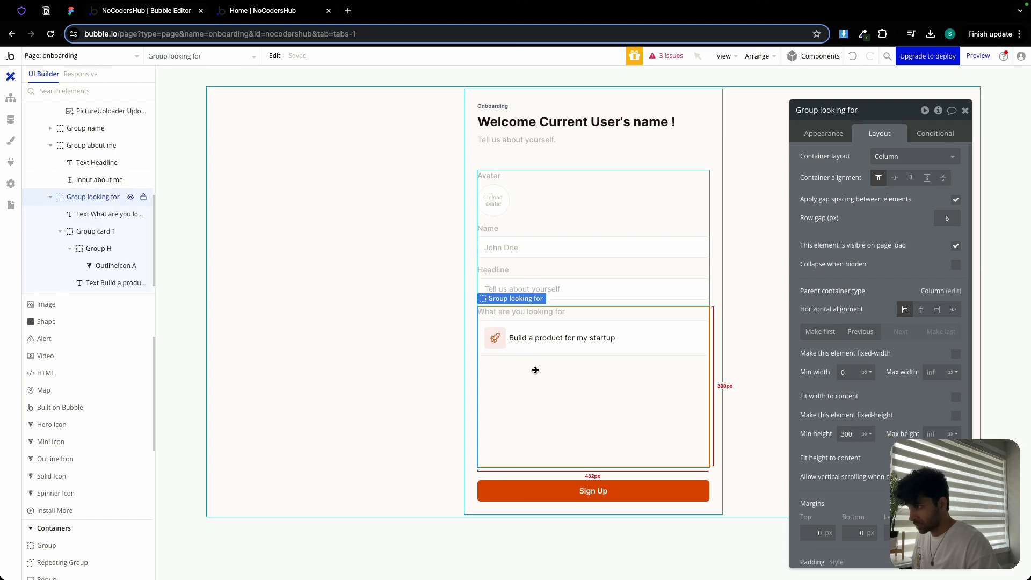
{"action": "key", "text": "ctrl+v"}
{"action": "left_click", "coordinate": [525, 410]}
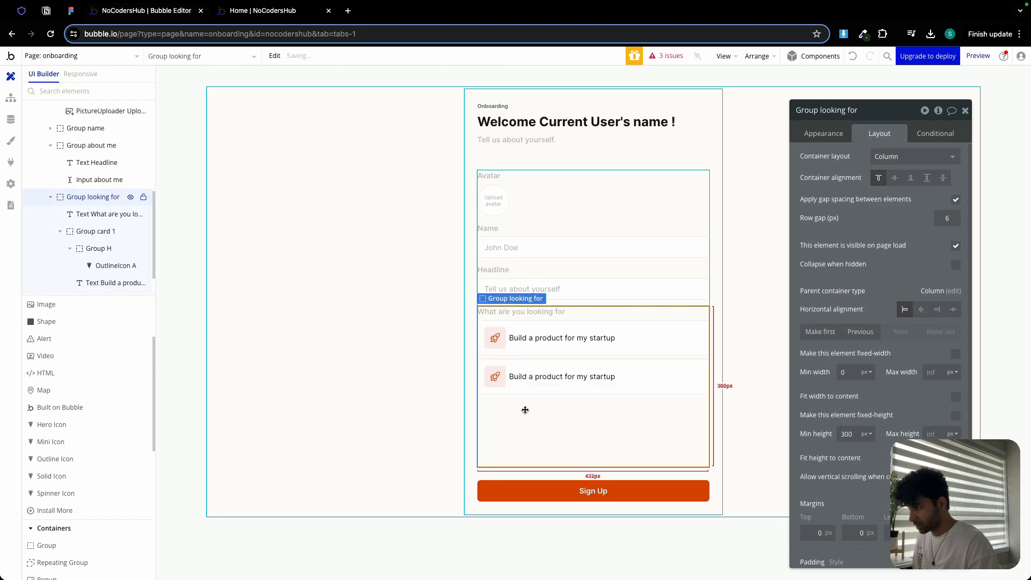
{"action": "key", "text": "ctrl+v"}
- Rename the two pasted cards as Group card 2 and Group card 3
{"action": "left_click", "coordinate": [543, 376]}
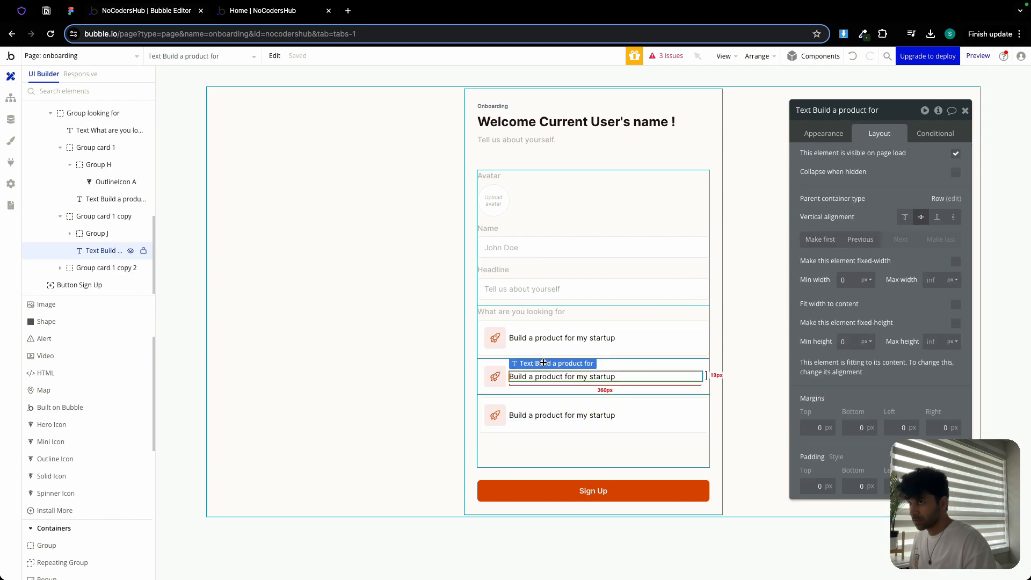
{"action": "left_click", "coordinate": [693, 387]}
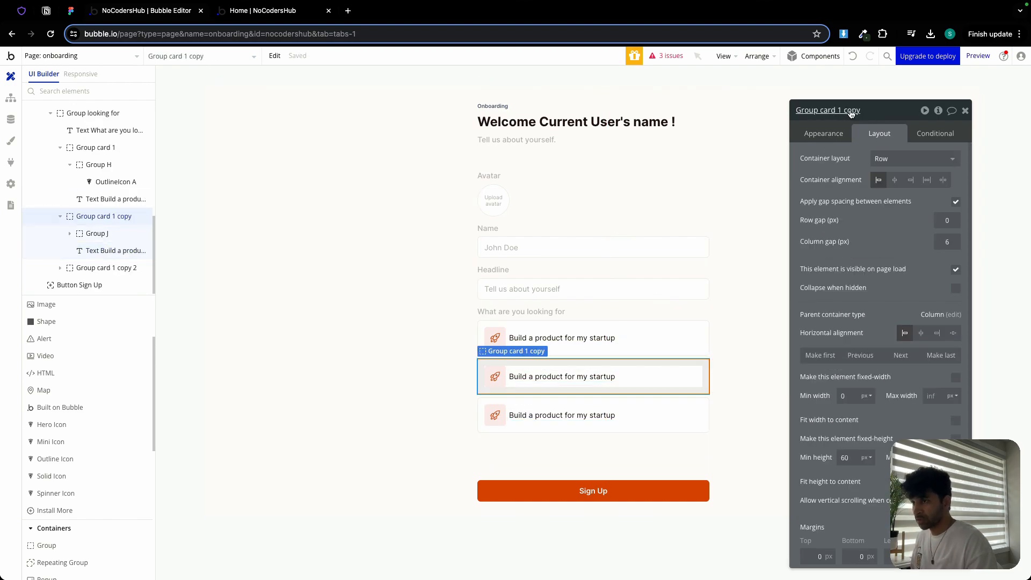
{"action": "double_click", "coordinate": [851, 112]}
{"action": "key", "text": "BackSpace"}
{"action": "key", "text": "BackSpace"}
{"action": "key", "text": "BackSpace"}
{"action": "key", "text": "BackSpace"}
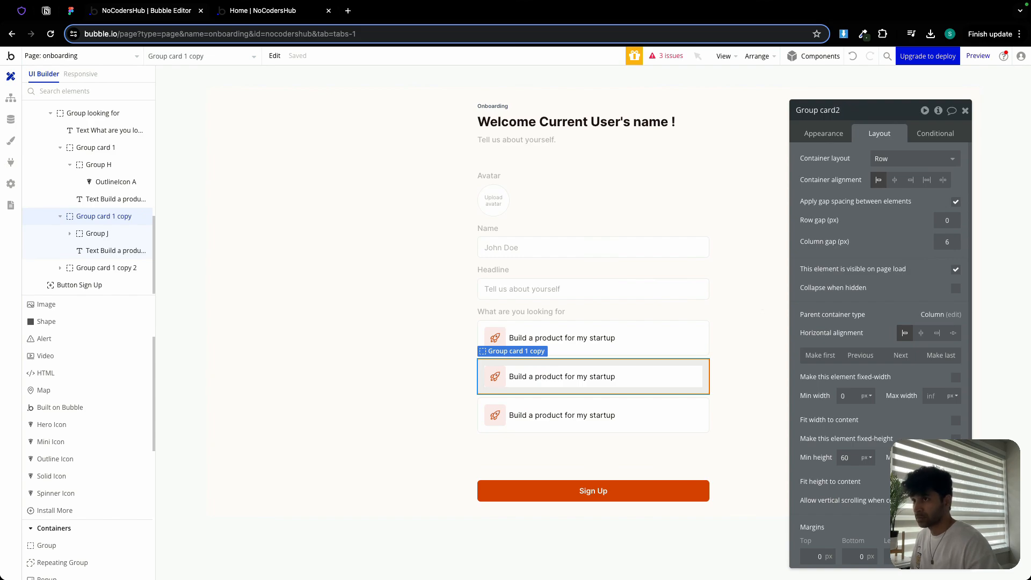
{"action": "left_click", "coordinate": [592, 427]}
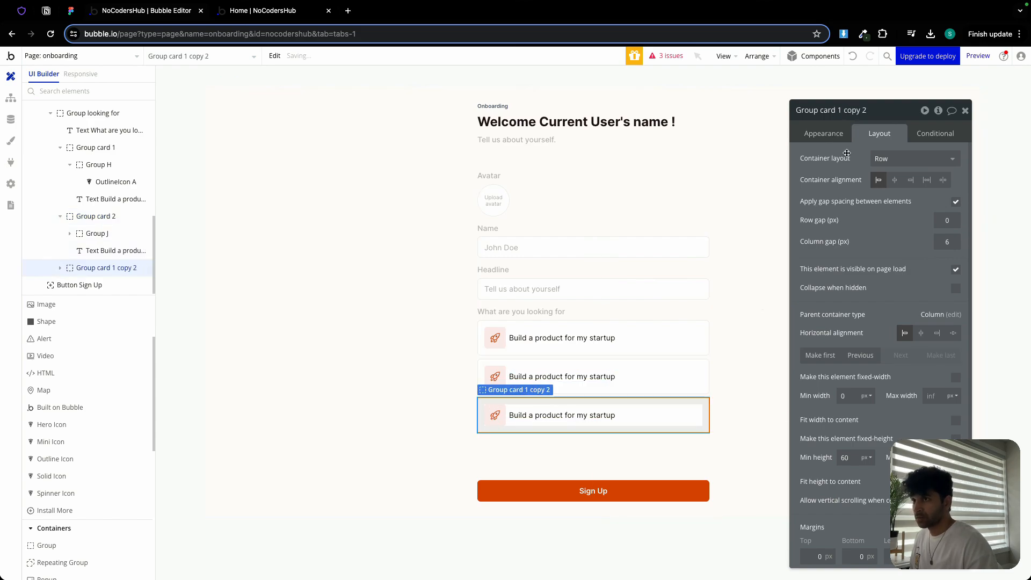
{"action": "left_click", "coordinate": [865, 110]}
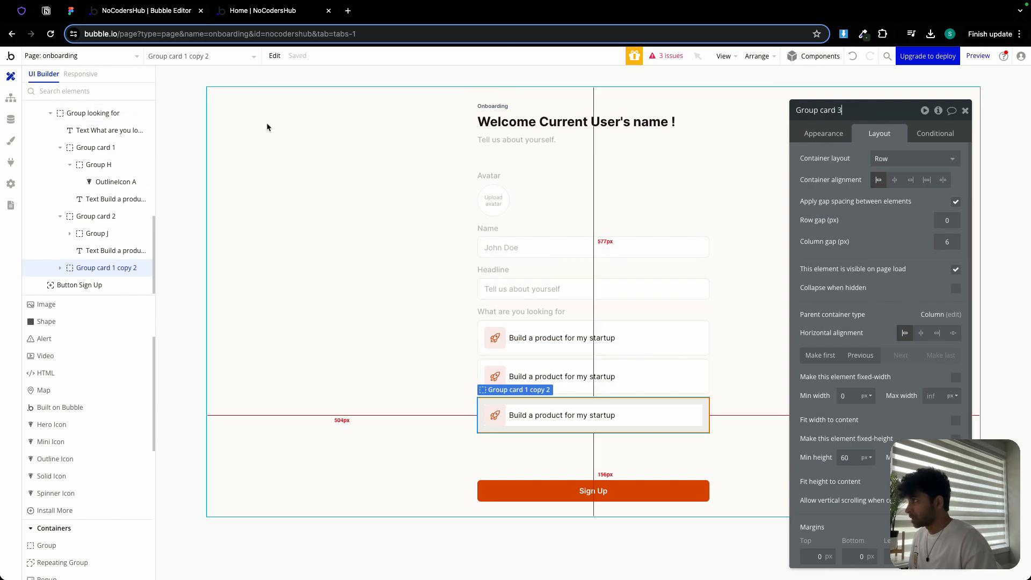
- Copy the second option's text from the Figma design and set card 2's text to Automate work at my small business
{"action": "left_click", "coordinate": [72, 11]}
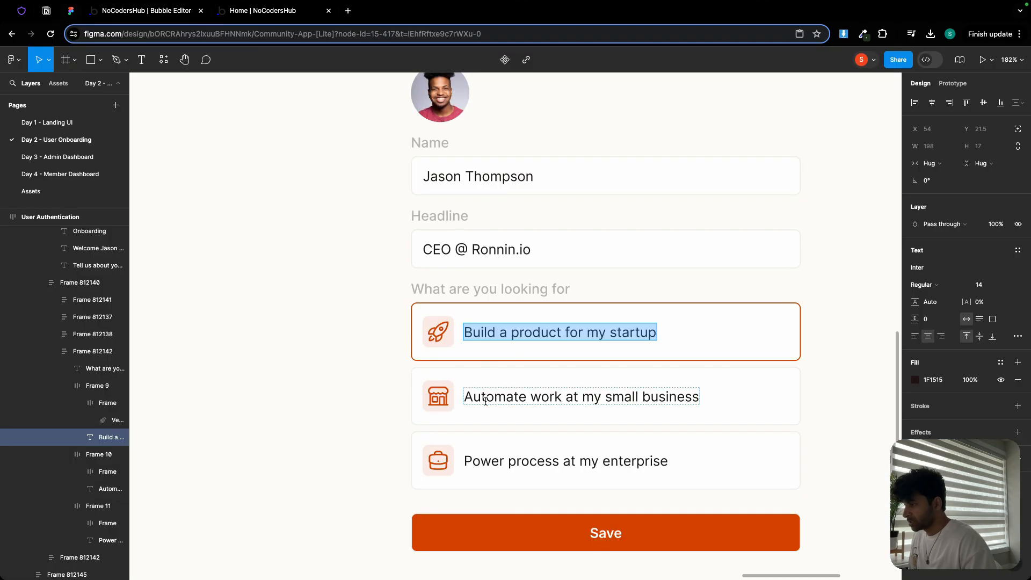
{"action": "double_click", "coordinate": [510, 399]}
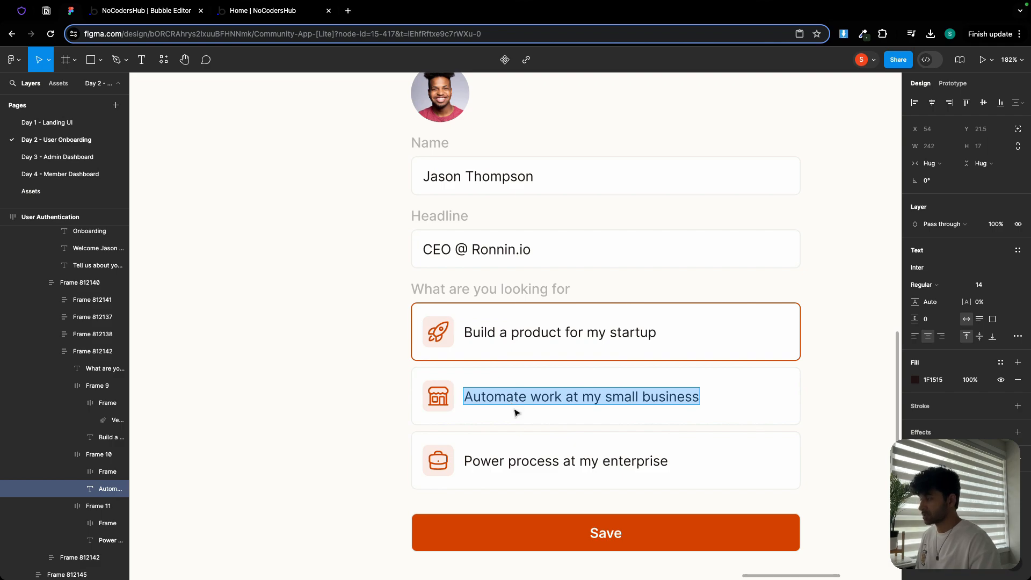
{"action": "left_click", "coordinate": [146, 12]}
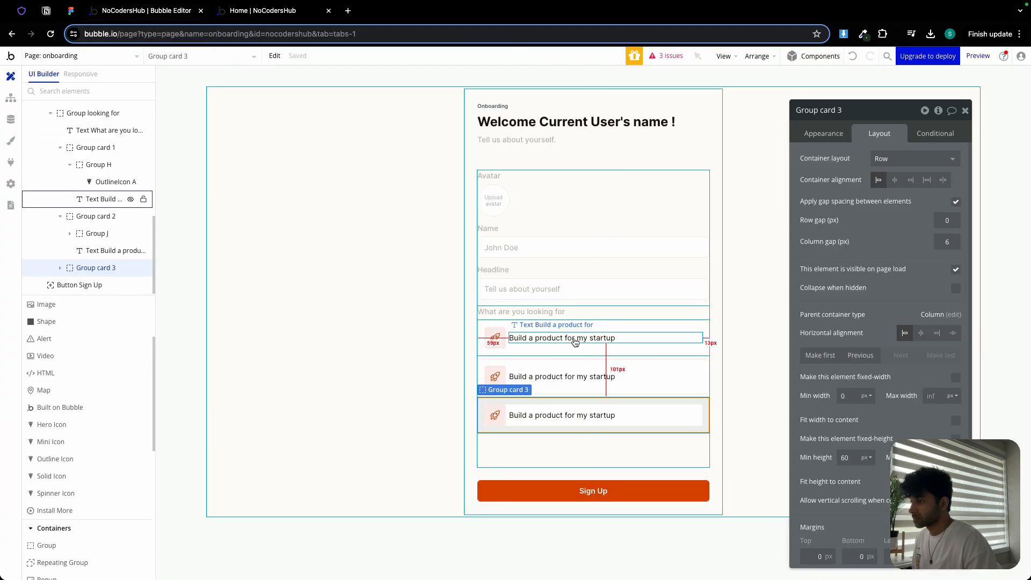
{"action": "left_click", "coordinate": [551, 374]}
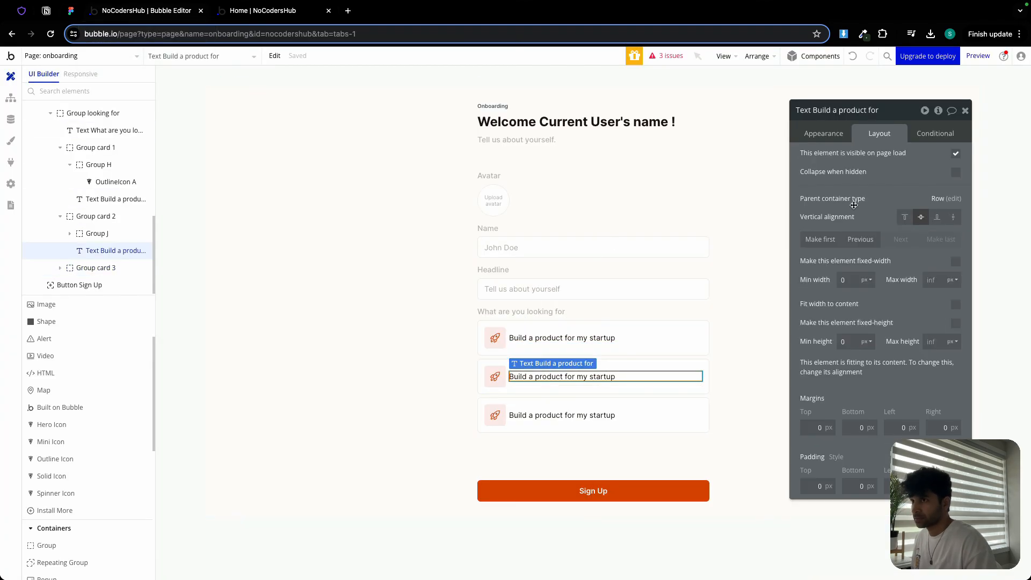
{"action": "left_click", "coordinate": [832, 131]}
{"action": "left_click", "coordinate": [847, 161]}
{"action": "key", "text": "ctrl+a"}
{"action": "key", "text": "ctrl+v"}
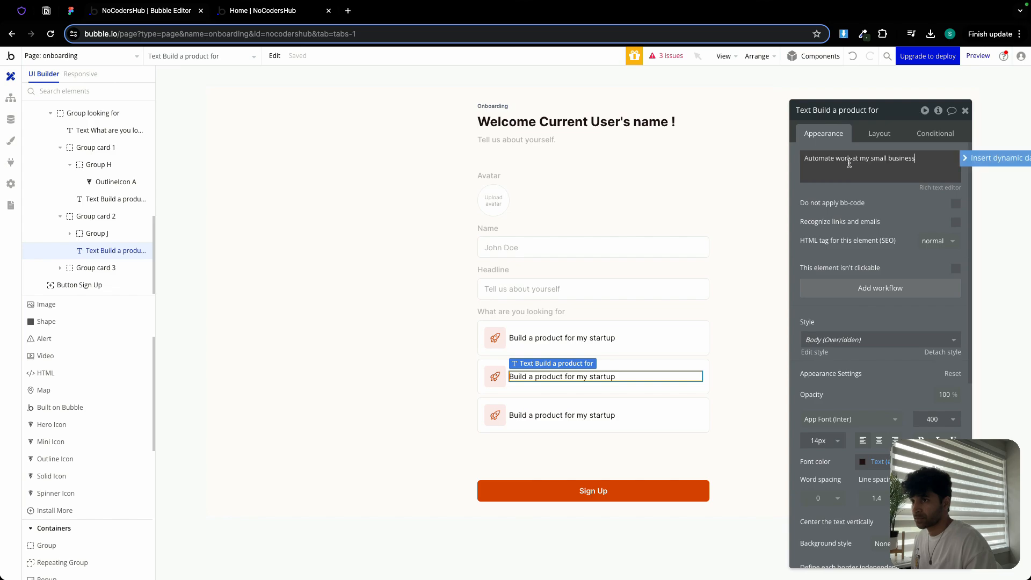
{"action": "left_click", "coordinate": [835, 192]}
- Look up the building-storefront icon on Heroicons and set card 2's icon to building-storefront
{"action": "left_click", "coordinate": [494, 378]}
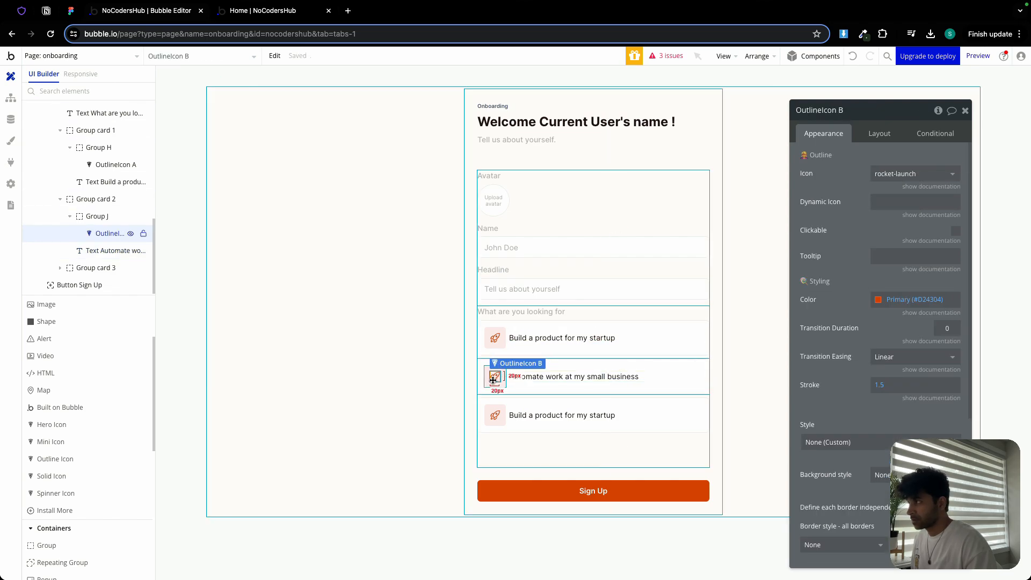
{"action": "left_click", "coordinate": [20, 13]}
{"action": "double_click", "coordinate": [266, 274]}
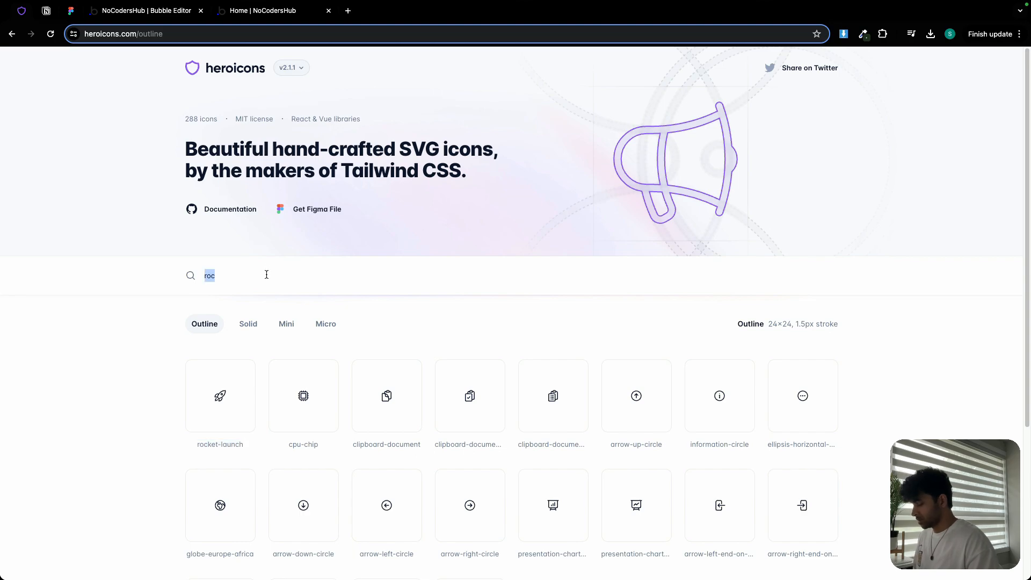
{"action": "type", "text": "sho"}
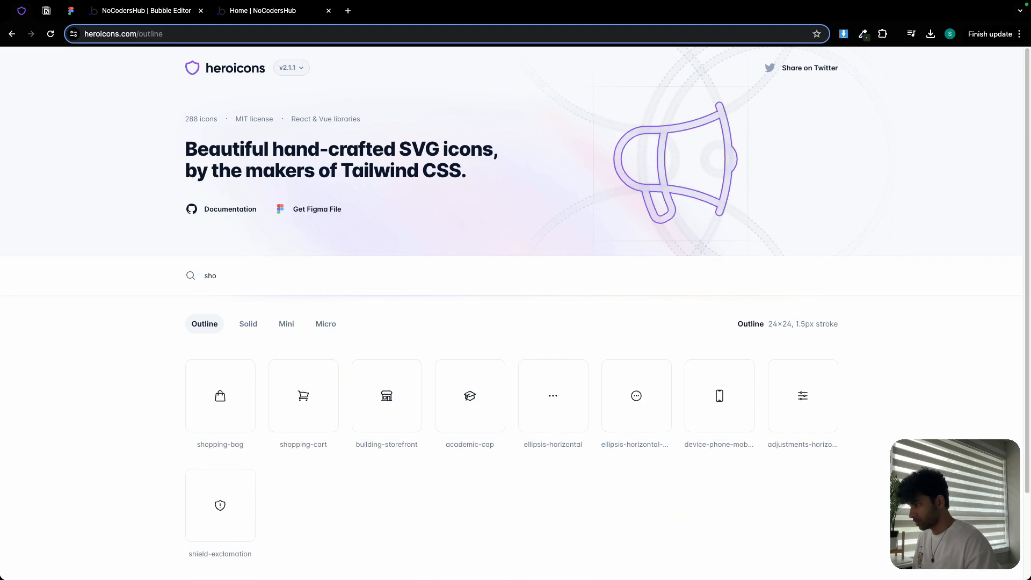
{"action": "triple_click", "coordinate": [374, 442]}
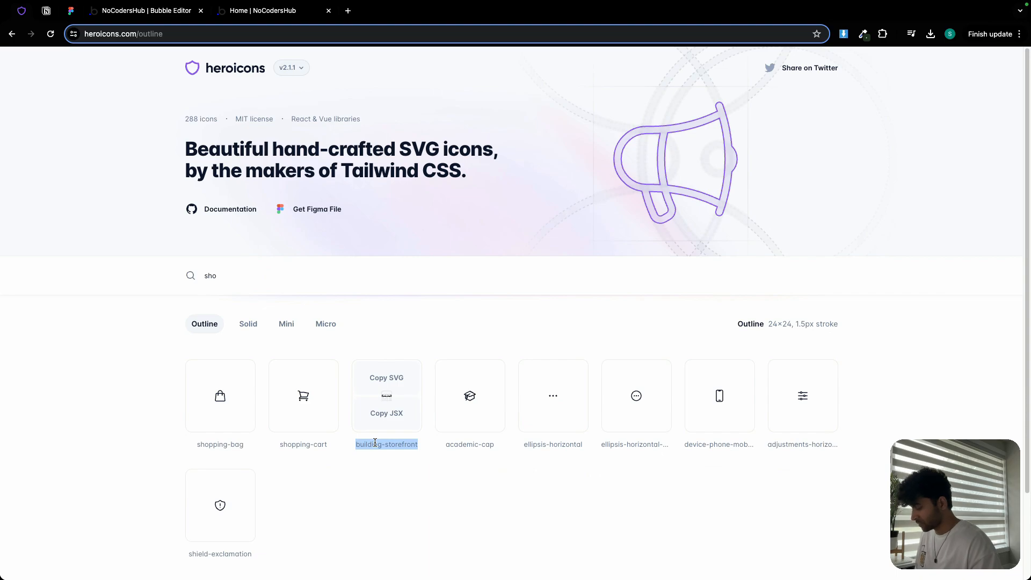
{"action": "left_click", "coordinate": [145, 11]}
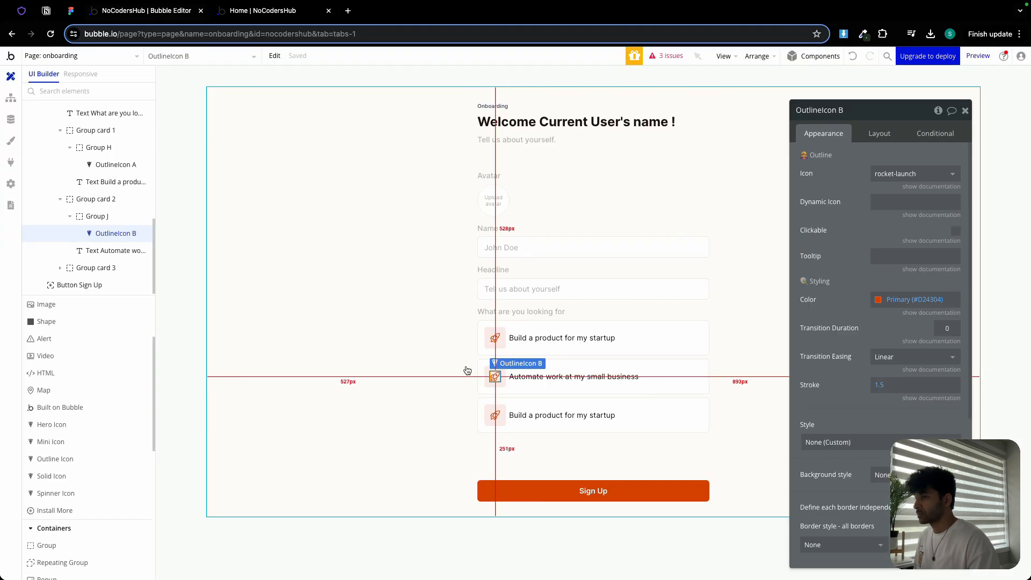
{"action": "left_click", "coordinate": [909, 174]}
{"action": "key", "text": "ctrl+v"}
{"action": "left_click", "coordinate": [909, 208]}
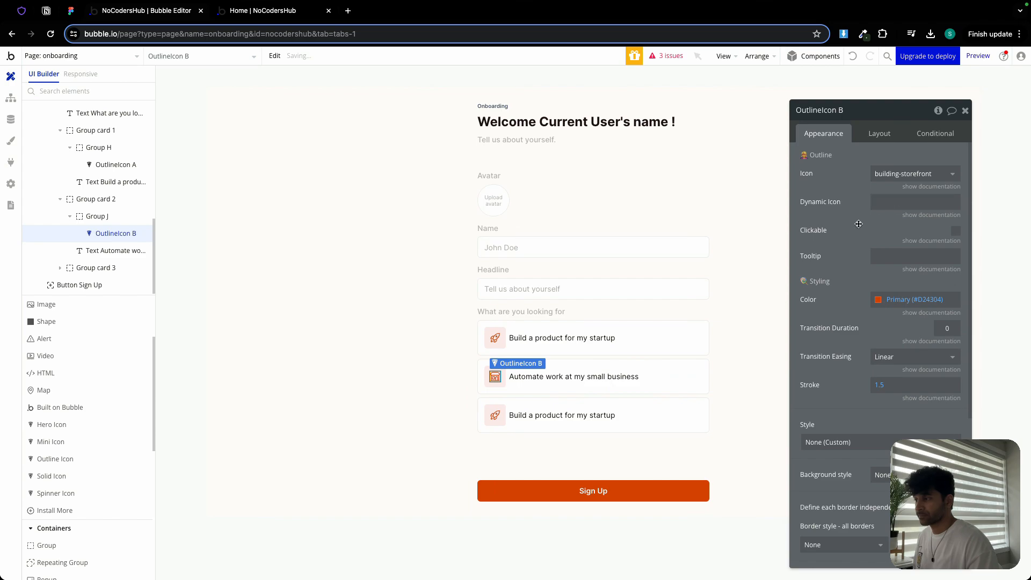
- Copy the third option's text from the Figma design and set card 3's text to Power process at my enterprise
{"action": "left_click", "coordinate": [70, 11]}
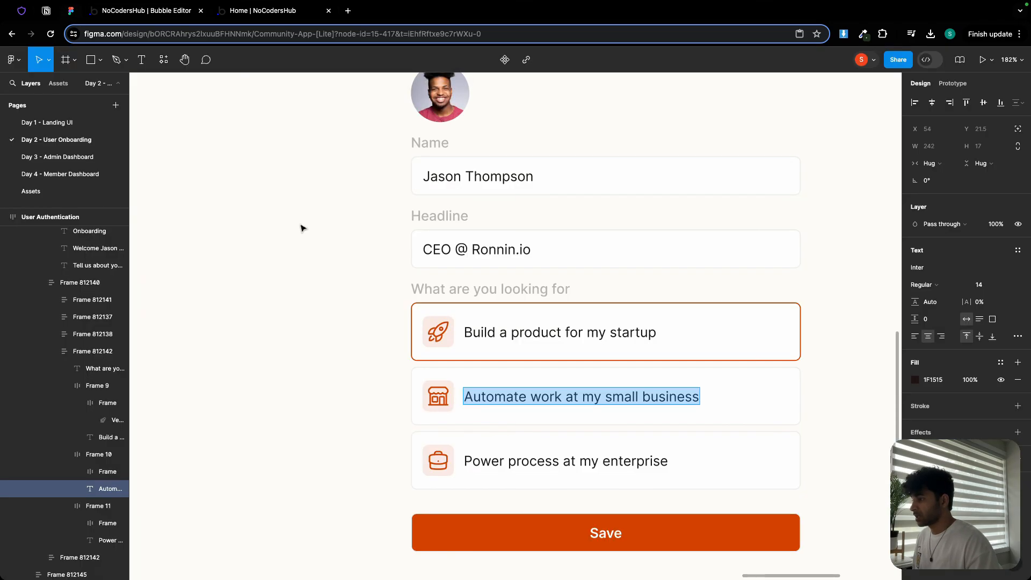
{"action": "double_click", "coordinate": [488, 462]}
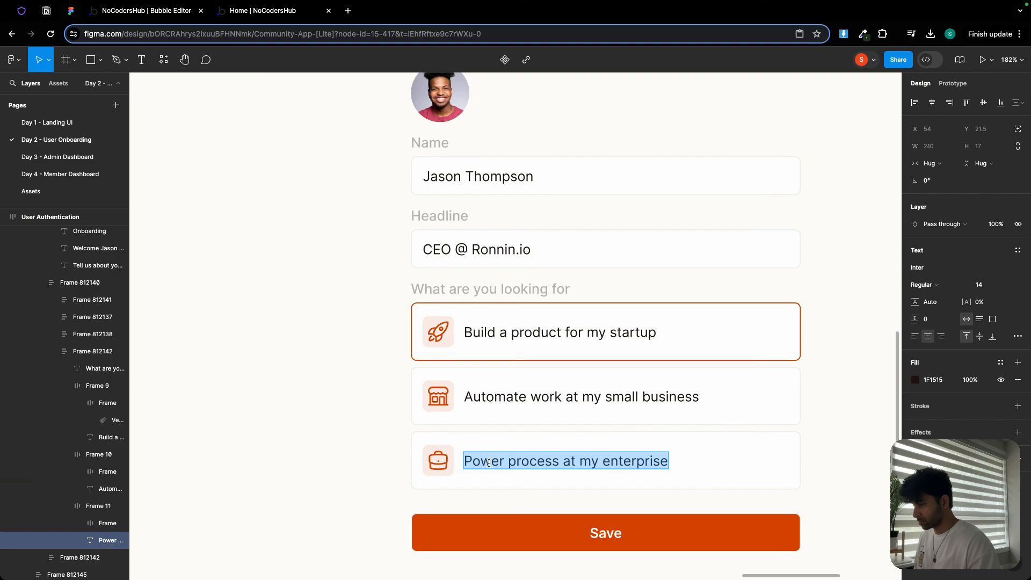
{"action": "left_click", "coordinate": [170, 17]}
{"action": "left_click", "coordinate": [582, 415]}
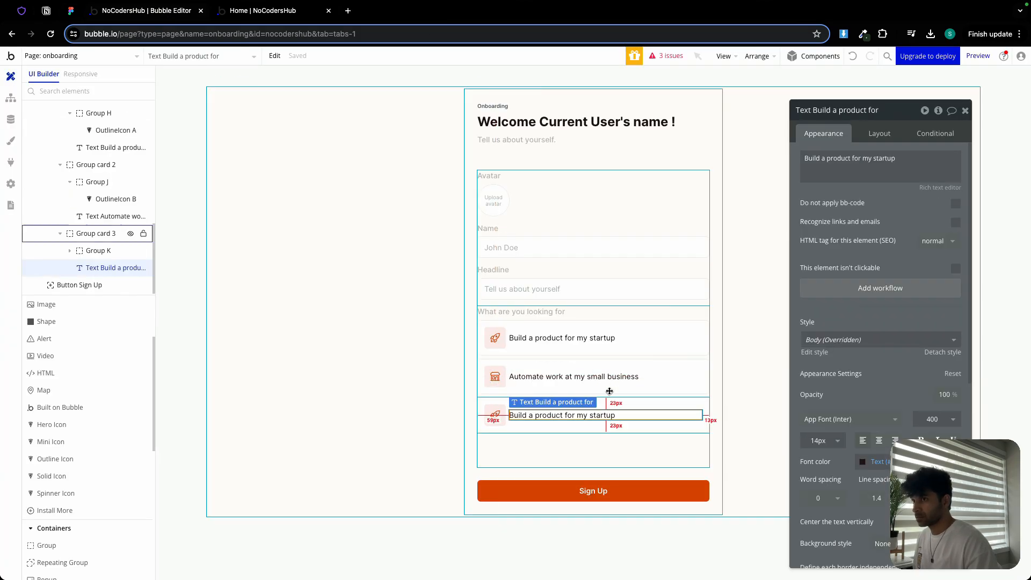
{"action": "triple_click", "coordinate": [859, 162]}
{"action": "key", "text": "ctrl+v"}
- Set card 3's outline icon to briefcase
{"action": "left_click", "coordinate": [495, 415]}
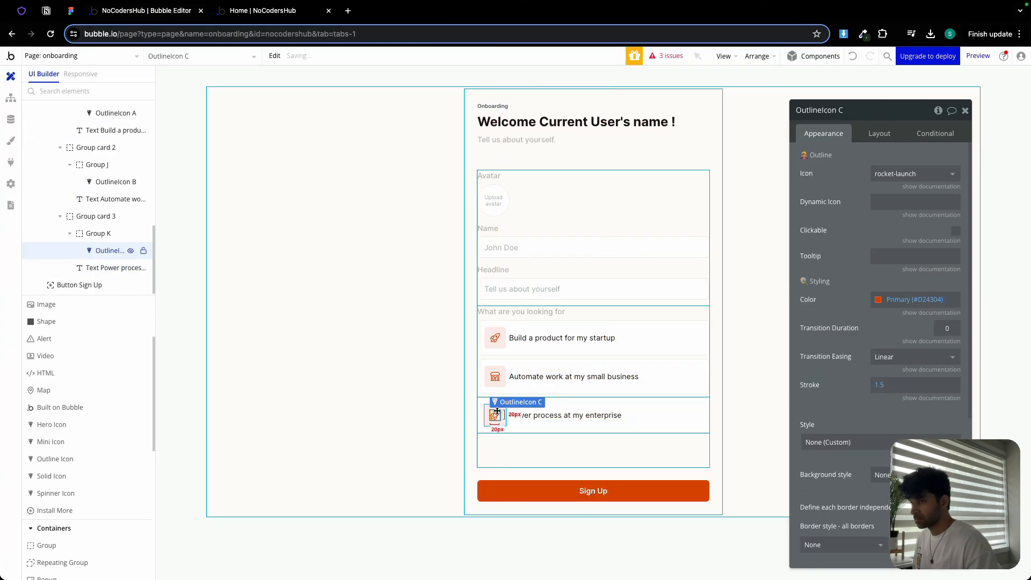
{"action": "left_click", "coordinate": [886, 176]}
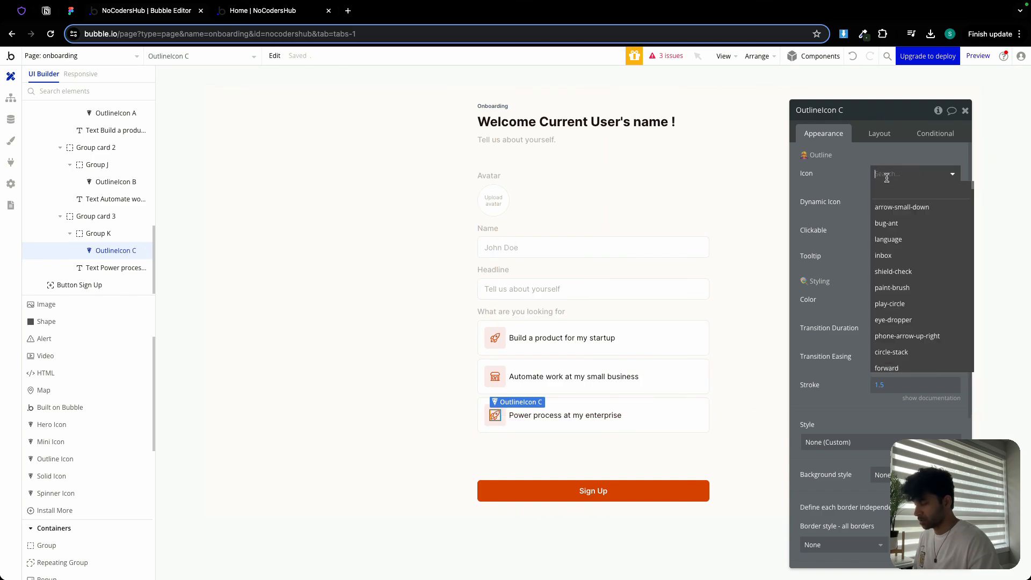
{"action": "type", "text": "br"}
{"action": "left_click", "coordinate": [895, 269]}
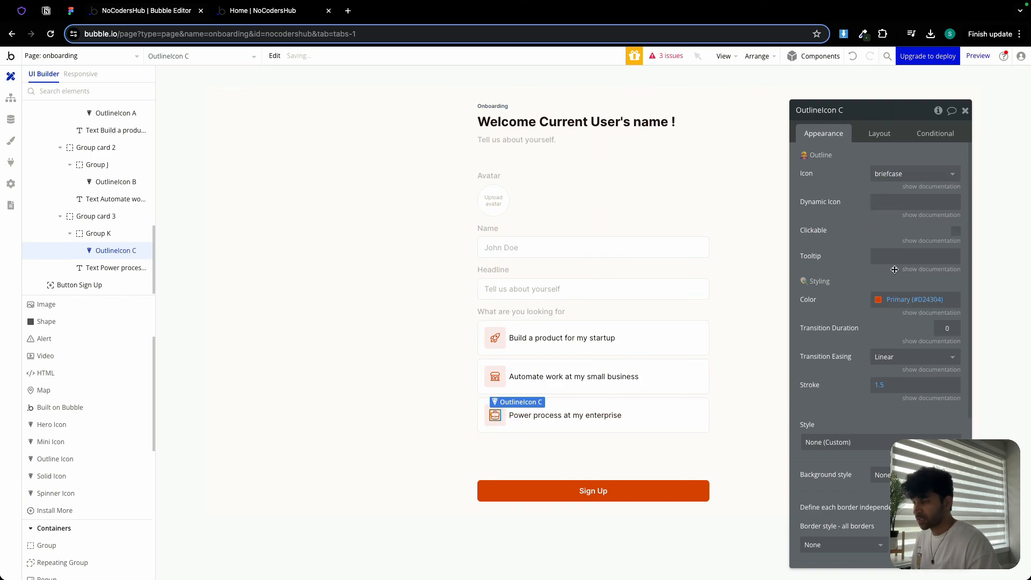
- Set Group looking for's minimum height to 0 px
{"action": "left_click", "coordinate": [417, 396]}
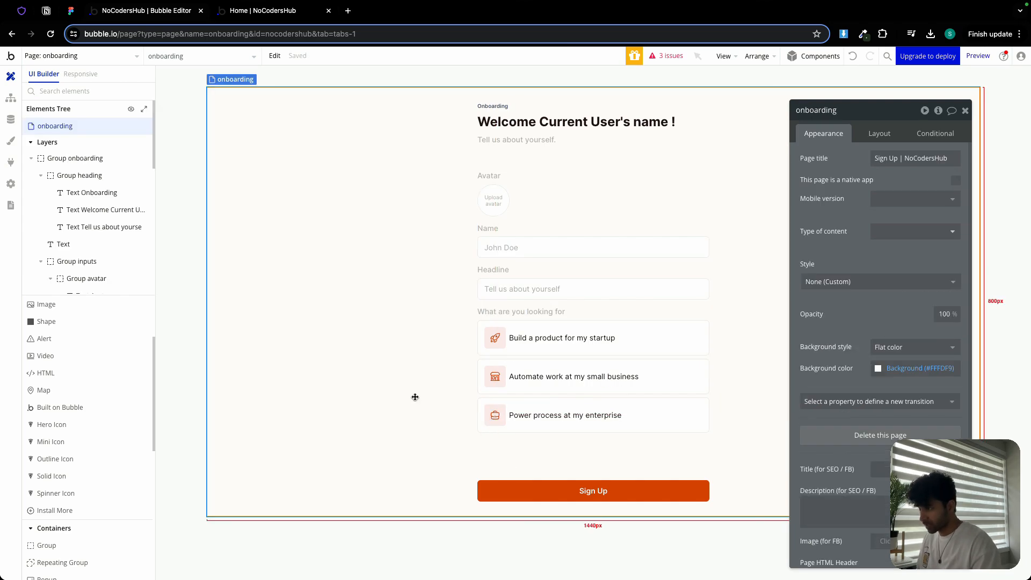
{"action": "left_click", "coordinate": [516, 450]}
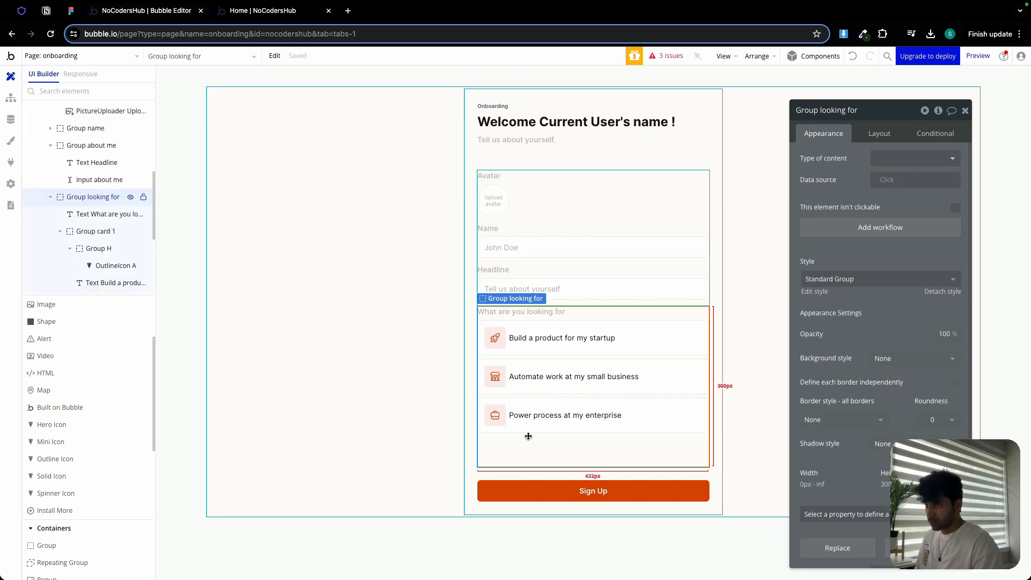
{"action": "left_click", "coordinate": [879, 134]}
{"action": "double_click", "coordinate": [846, 436]}
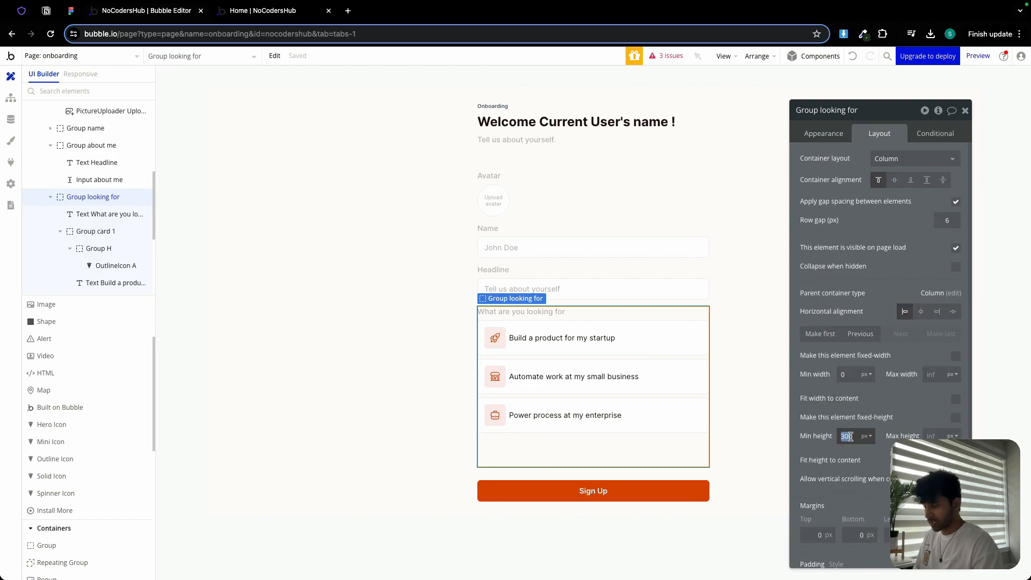
{"action": "type", "text": "0"}
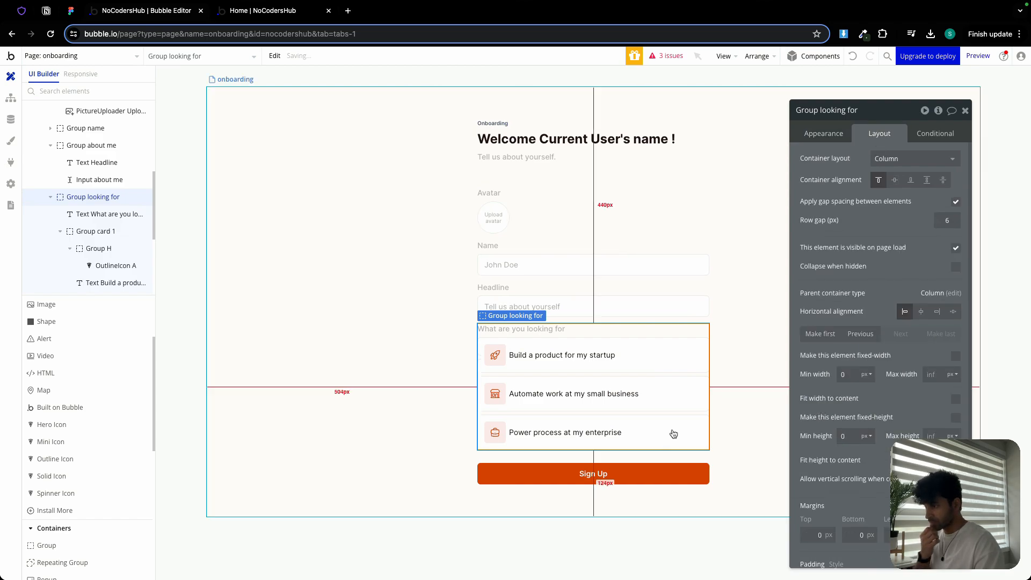
- Change the Sign Up button's label to Save
{"action": "left_click", "coordinate": [556, 480]}
{"action": "left_click", "coordinate": [824, 133]}
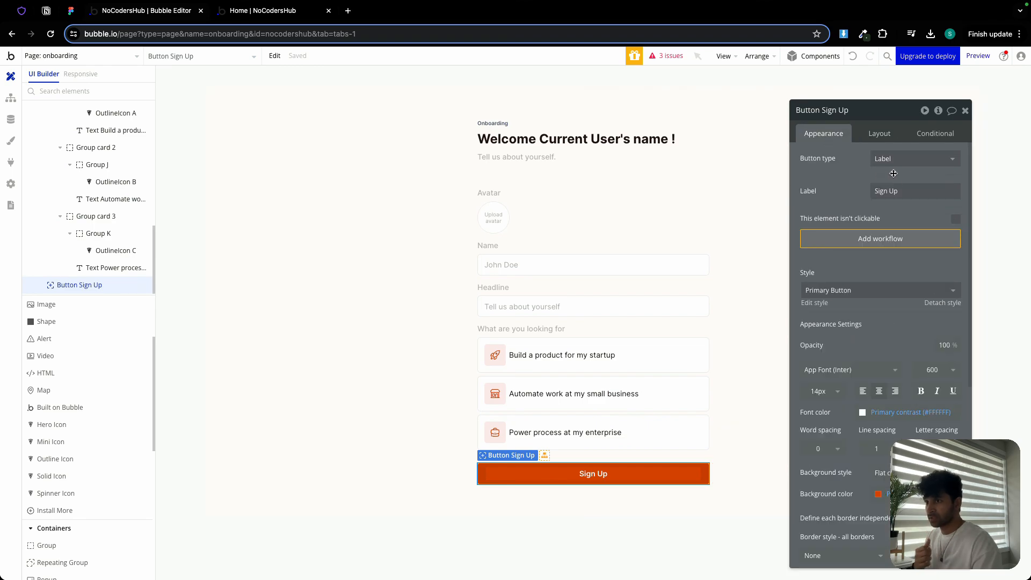
{"action": "triple_click", "coordinate": [892, 191]}
{"action": "type", "text": "S"}
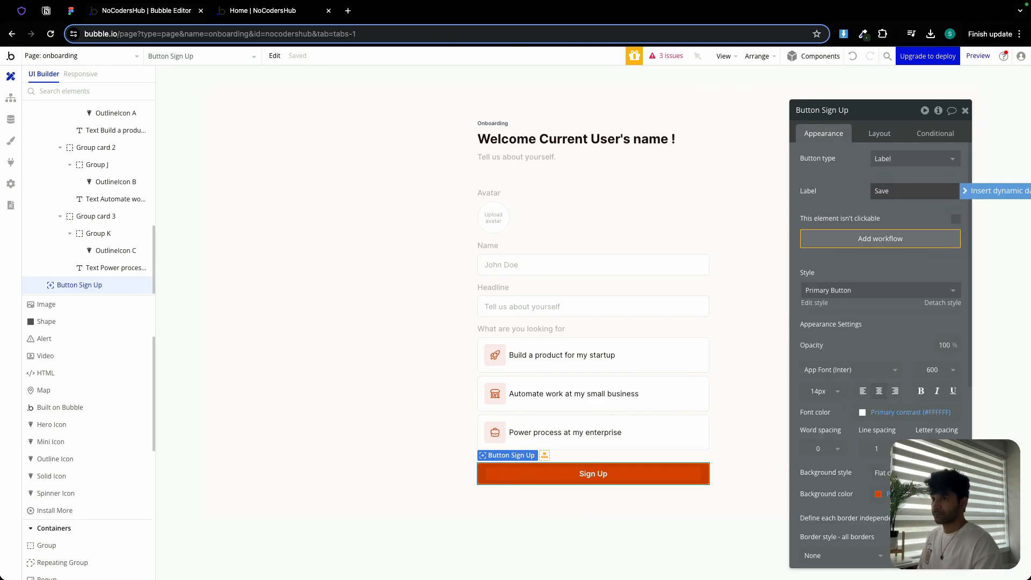
{"action": "type", "text": "ave"}
- Set the onboarding page's type of content to User
{"action": "left_click", "coordinate": [323, 182]}
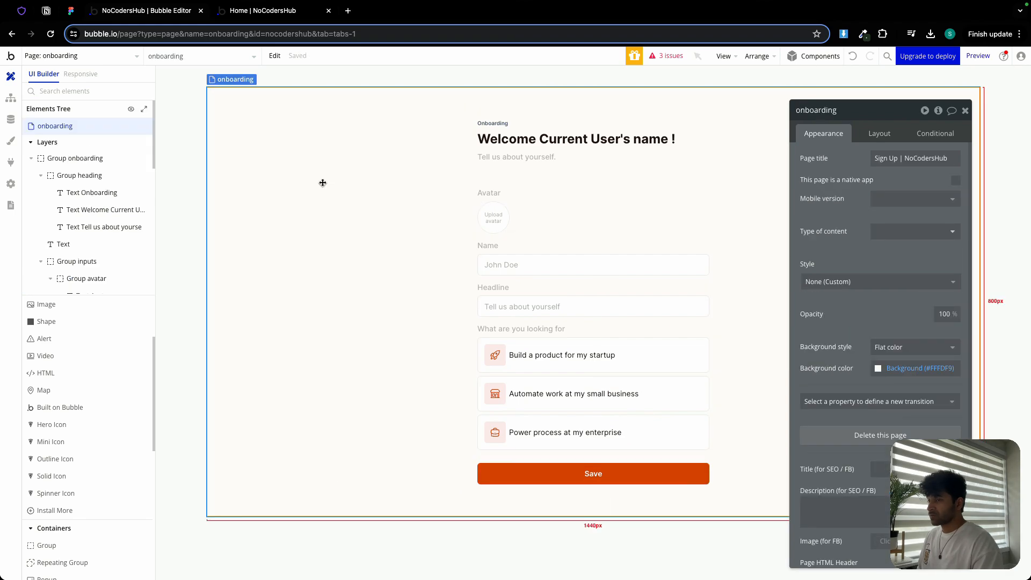
{"action": "left_click", "coordinate": [908, 236]}
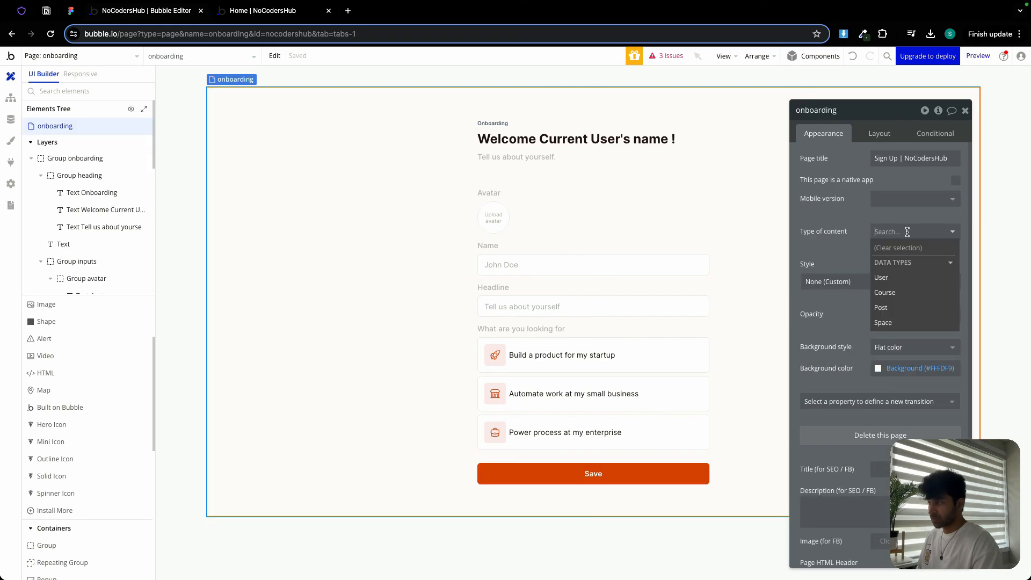
{"action": "left_click", "coordinate": [883, 278]}
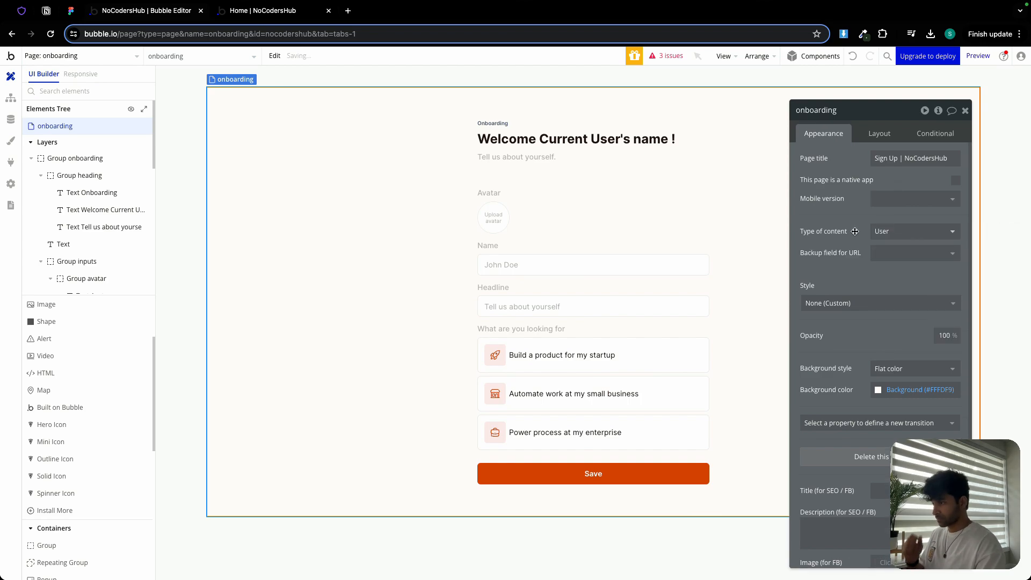
- Set the name input's initial content to Current User's name and make the input disabled
{"action": "left_click", "coordinate": [497, 266]}
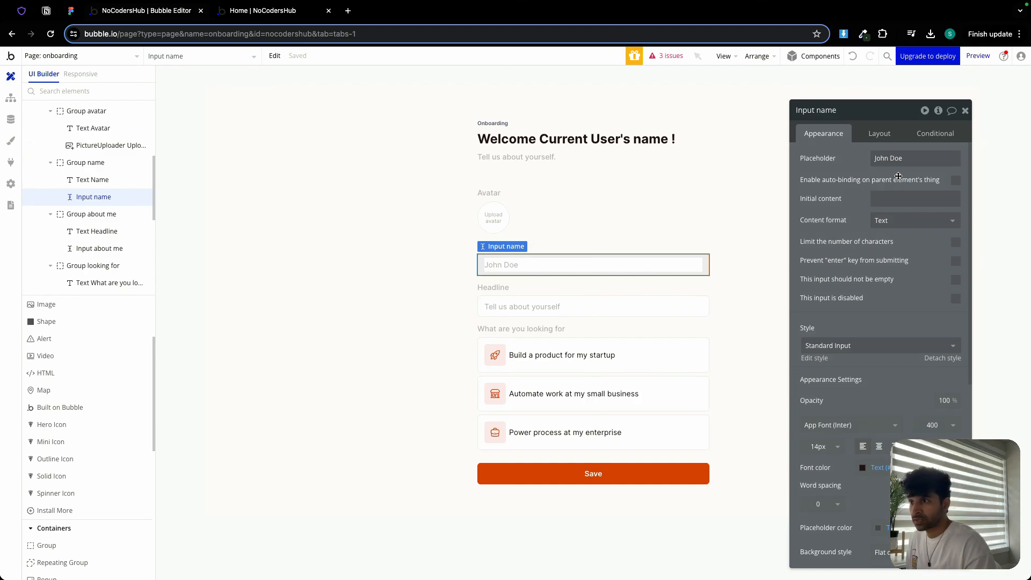
{"action": "left_click", "coordinate": [891, 199]}
{"action": "left_click", "coordinate": [989, 199]}
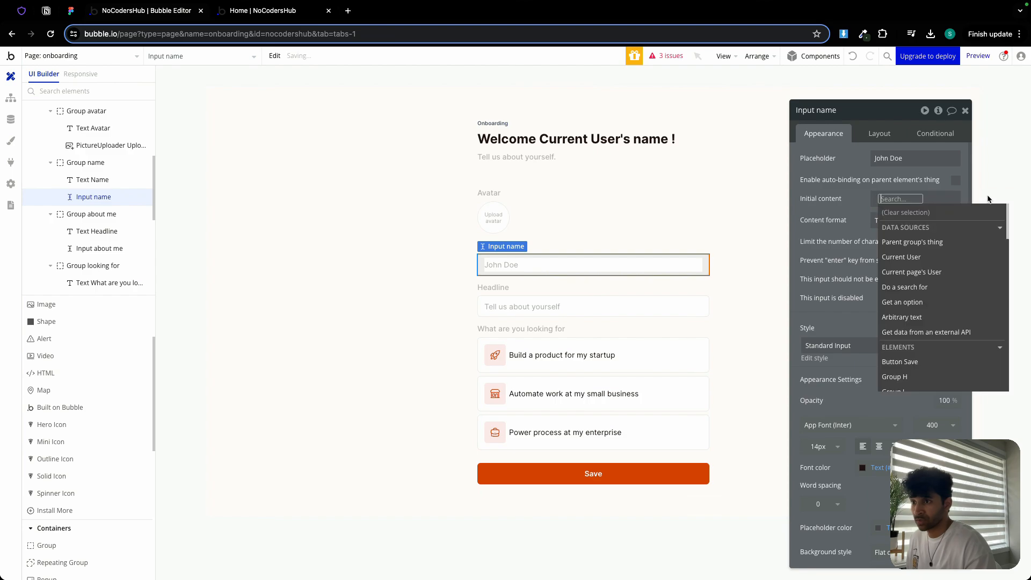
{"action": "left_click", "coordinate": [924, 259]}
{"action": "scroll", "coordinate": [928, 318], "scroll_direction": "down", "scroll_amount": 2}
{"action": "left_click", "coordinate": [928, 318]}
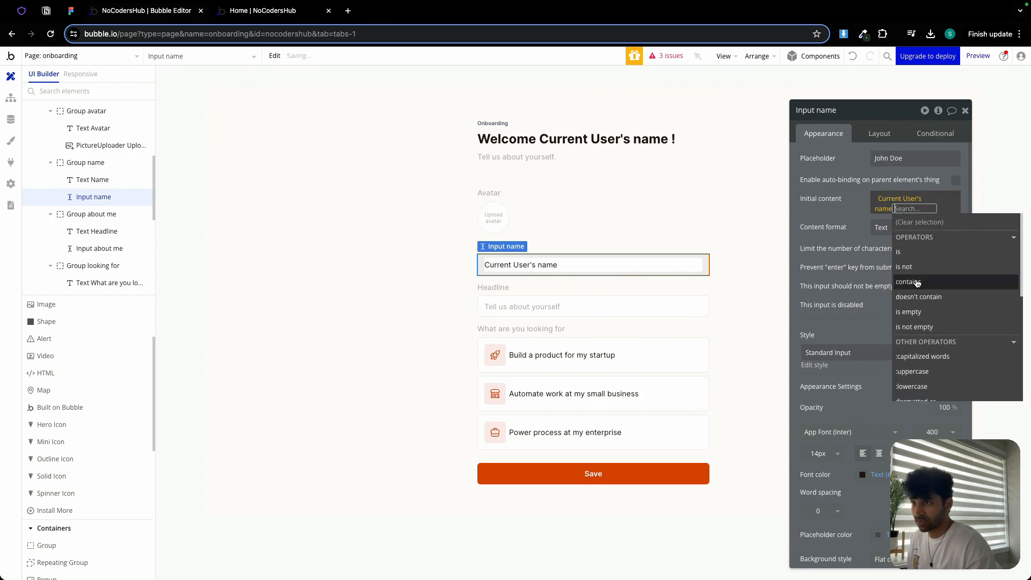
{"action": "left_click", "coordinate": [859, 219]}
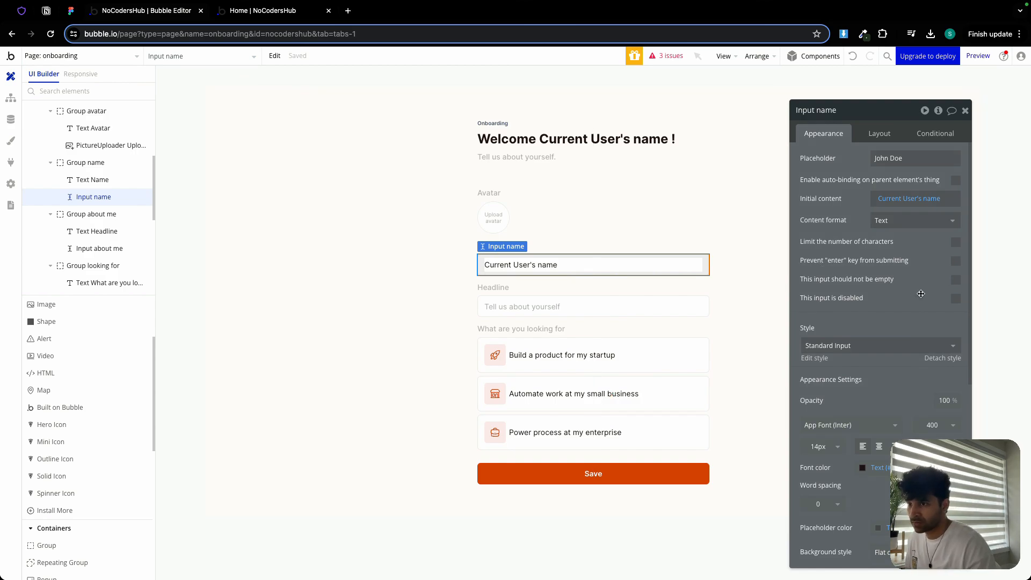
{"action": "left_click", "coordinate": [955, 298]}
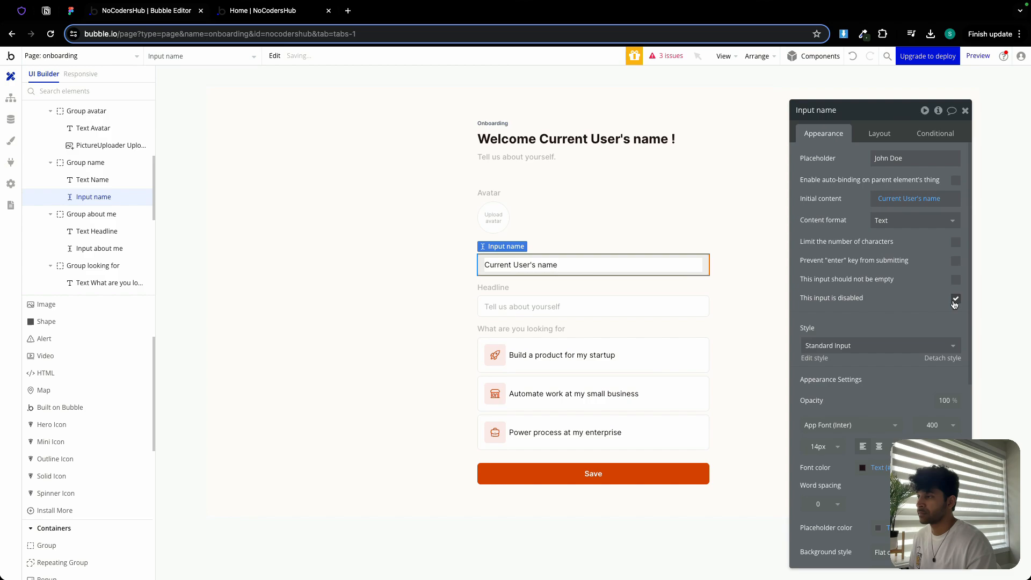
- Create a custom state named LF of type Looking For on the onboarding page
{"action": "left_click", "coordinate": [502, 220]}
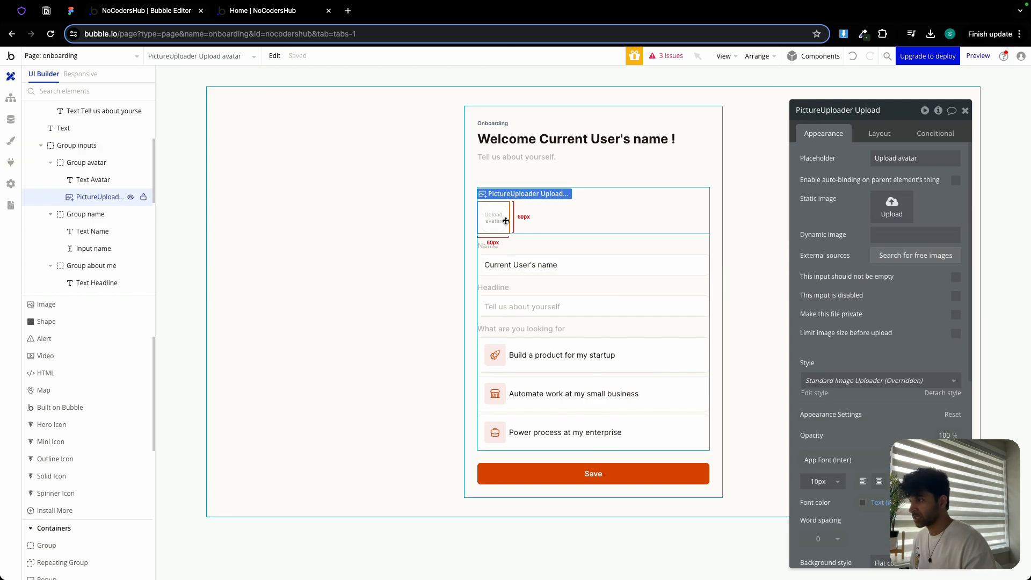
{"action": "left_click", "coordinate": [535, 306]}
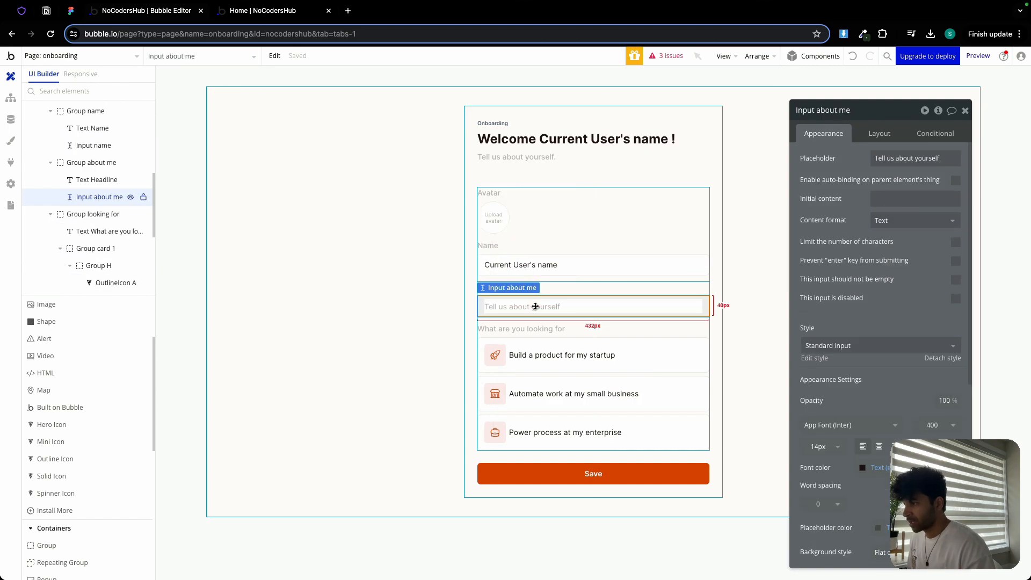
{"action": "left_click", "coordinate": [538, 341]}
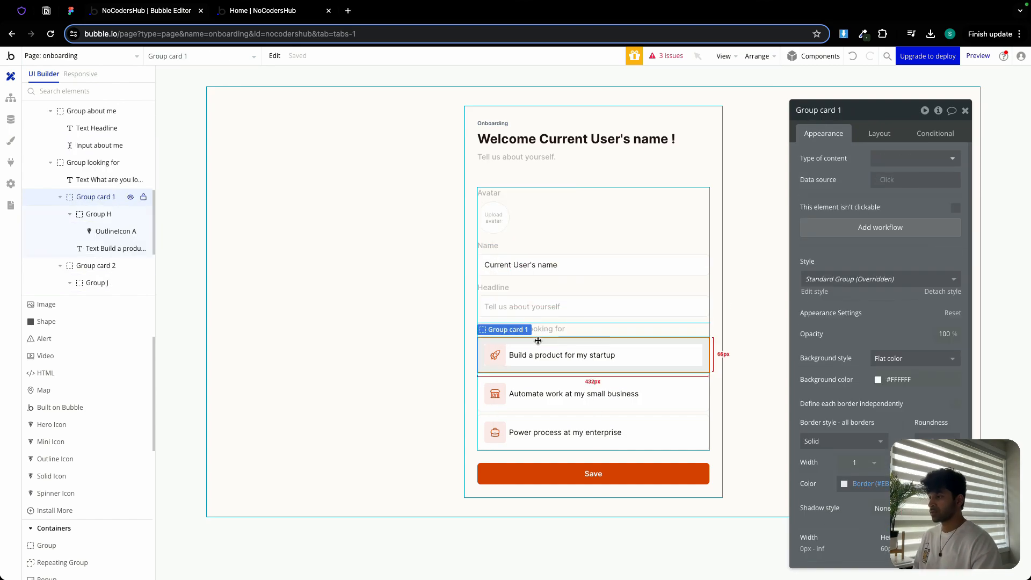
{"action": "left_click", "coordinate": [388, 328]}
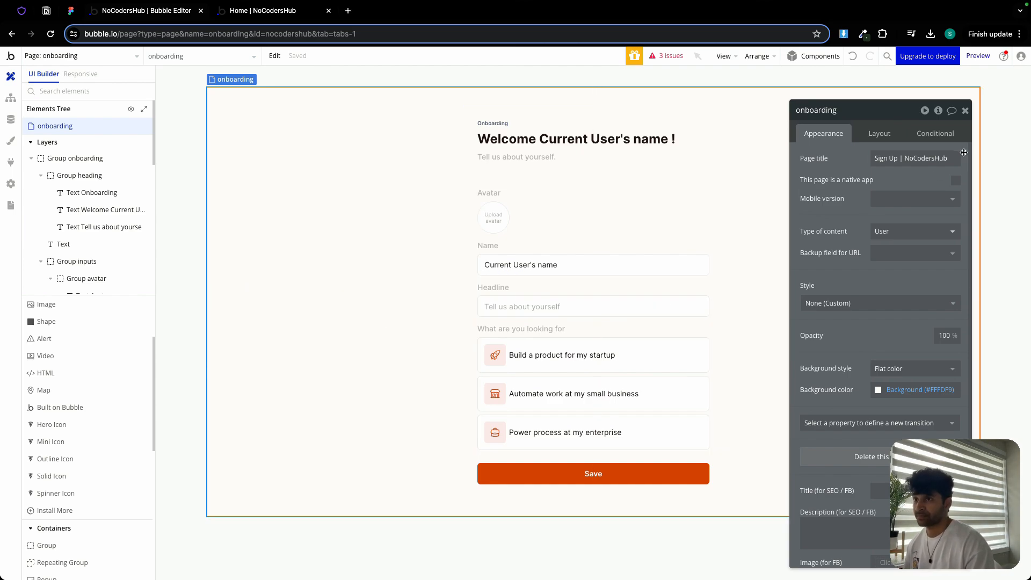
{"action": "left_click", "coordinate": [940, 112]}
{"action": "left_click", "coordinate": [648, 144]}
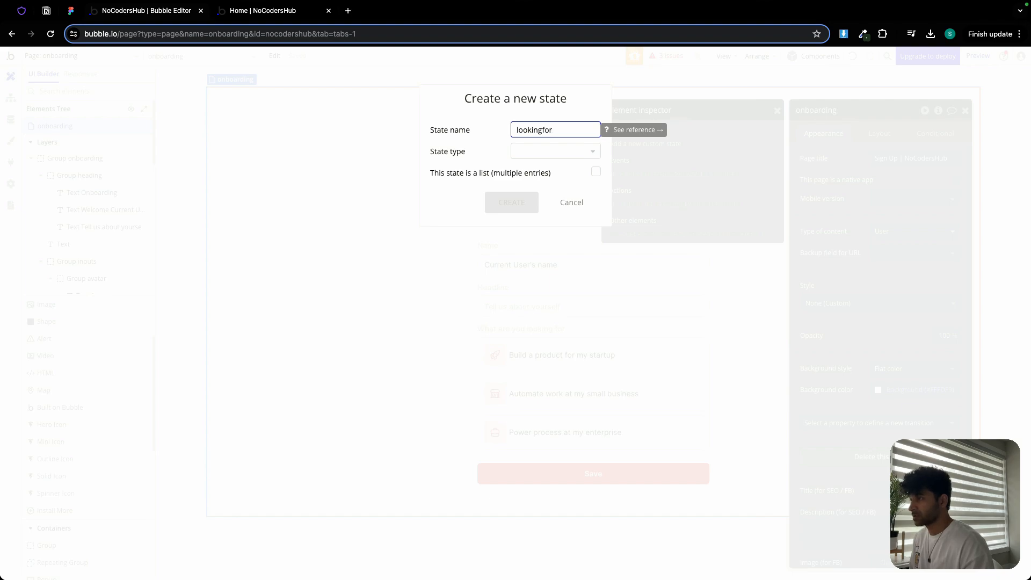
{"action": "double_click", "coordinate": [549, 132]}
{"action": "type", "text": "lf"}
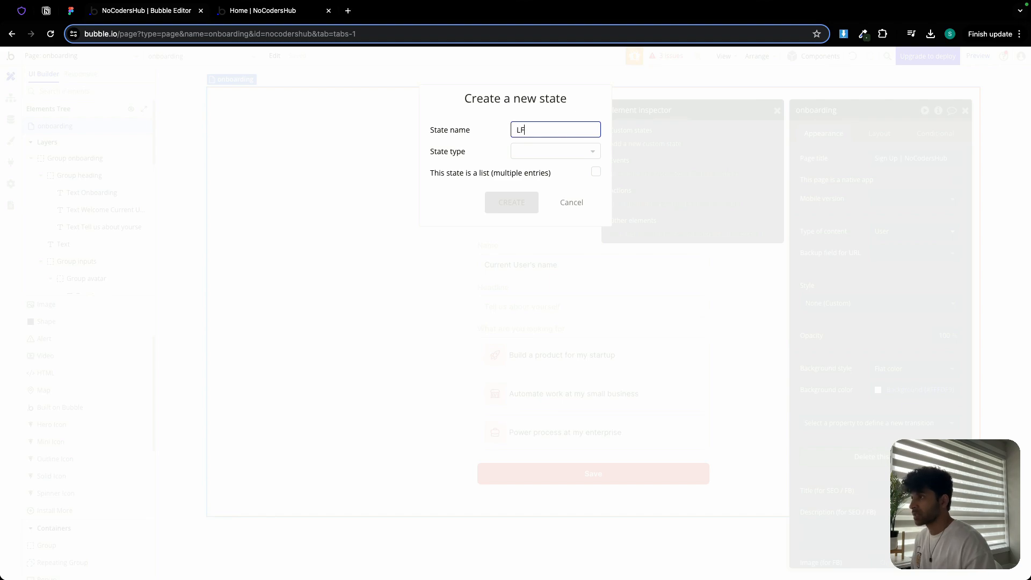
{"action": "left_click", "coordinate": [549, 151]}
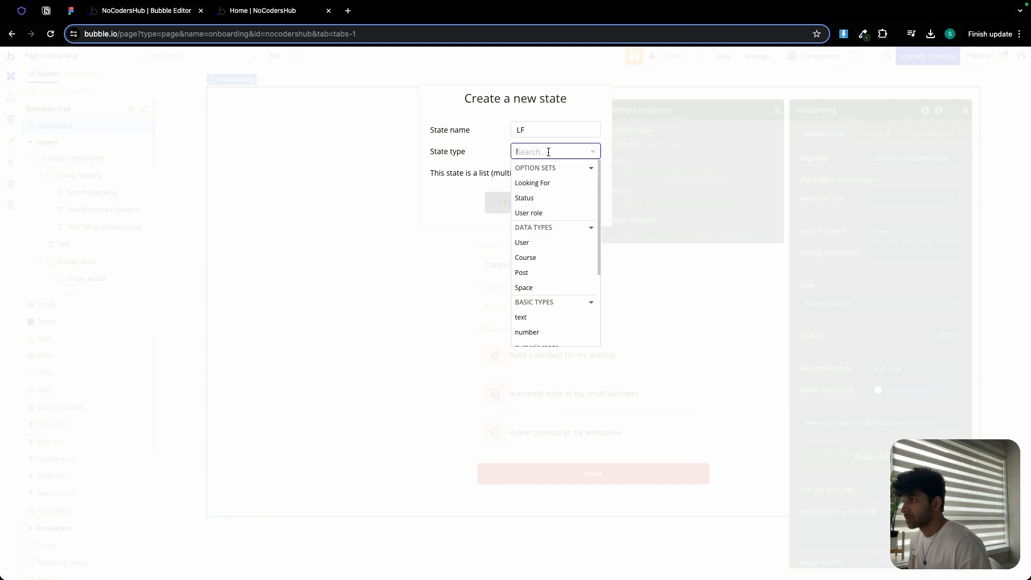
{"action": "left_click", "coordinate": [543, 183]}
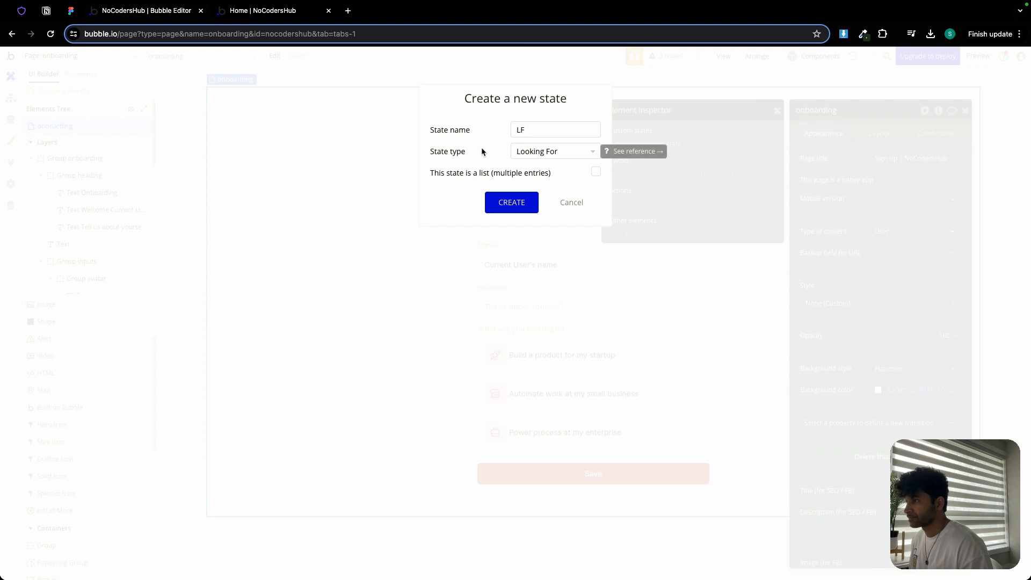
{"action": "left_click", "coordinate": [541, 151]}
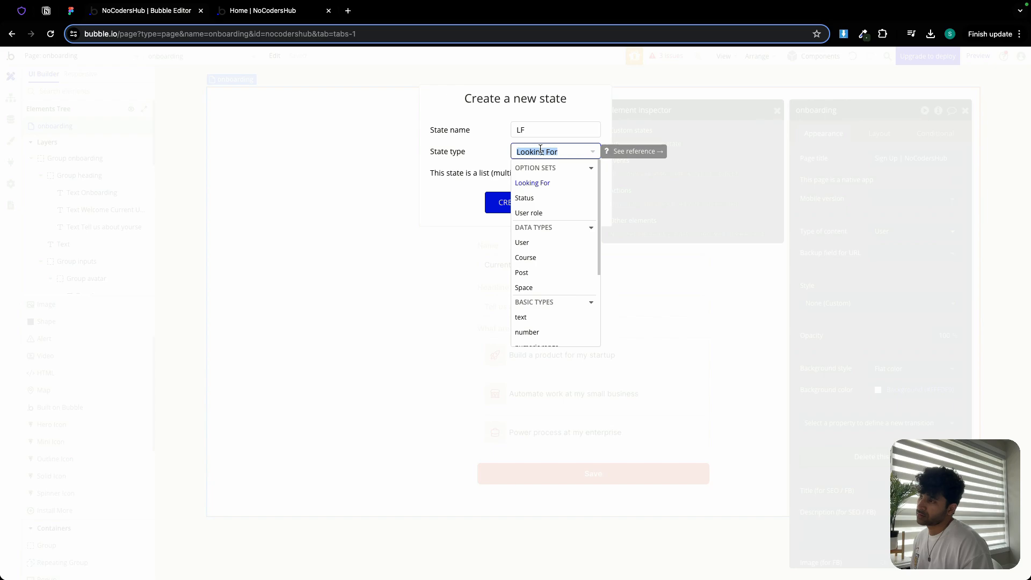
{"action": "left_click", "coordinate": [524, 146]}
{"action": "left_click", "coordinate": [507, 204]}
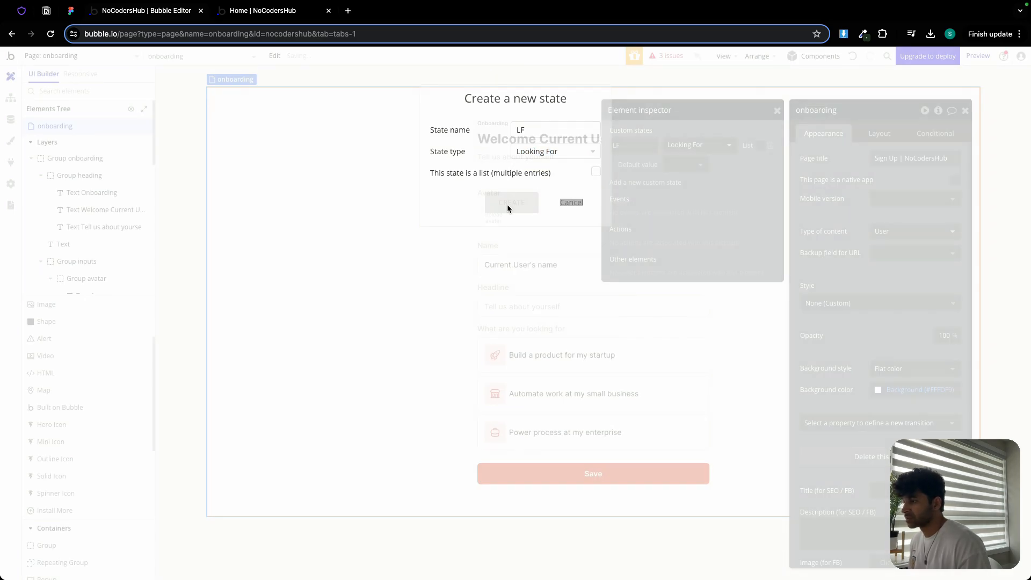
- Add a workflow for Group card 1 clicks that sets onboarding's LF state to Build a product for my startup
{"action": "left_click", "coordinate": [555, 371]}
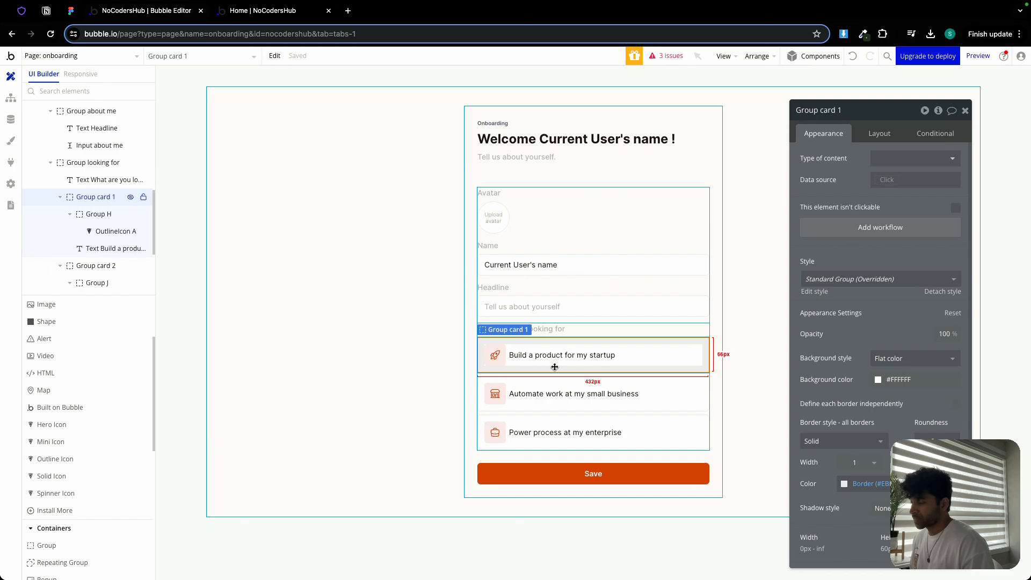
{"action": "left_click", "coordinate": [879, 227]}
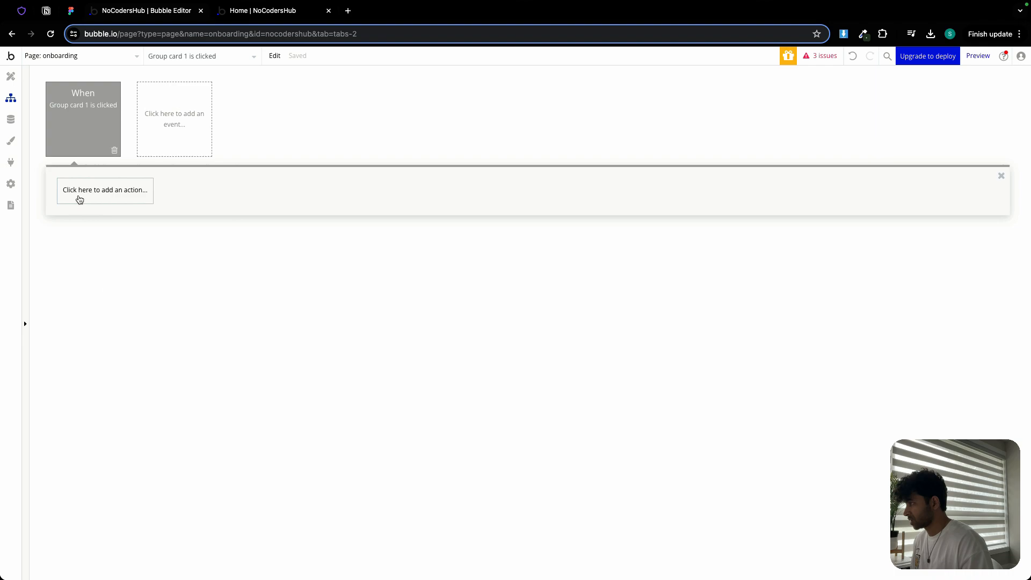
{"action": "left_click", "coordinate": [79, 199]}
{"action": "type", "text": "stat"}
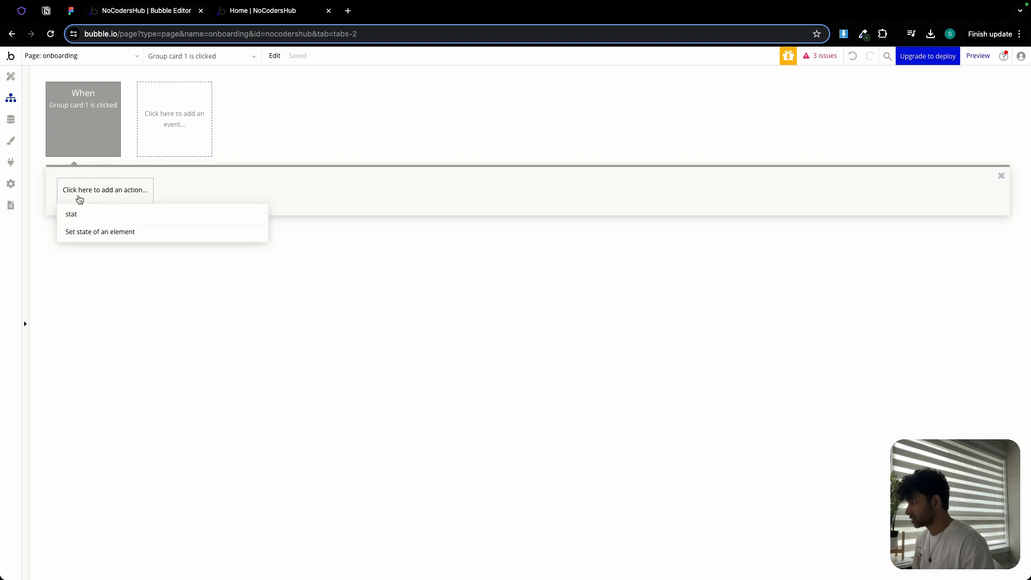
{"action": "left_click", "coordinate": [145, 236]}
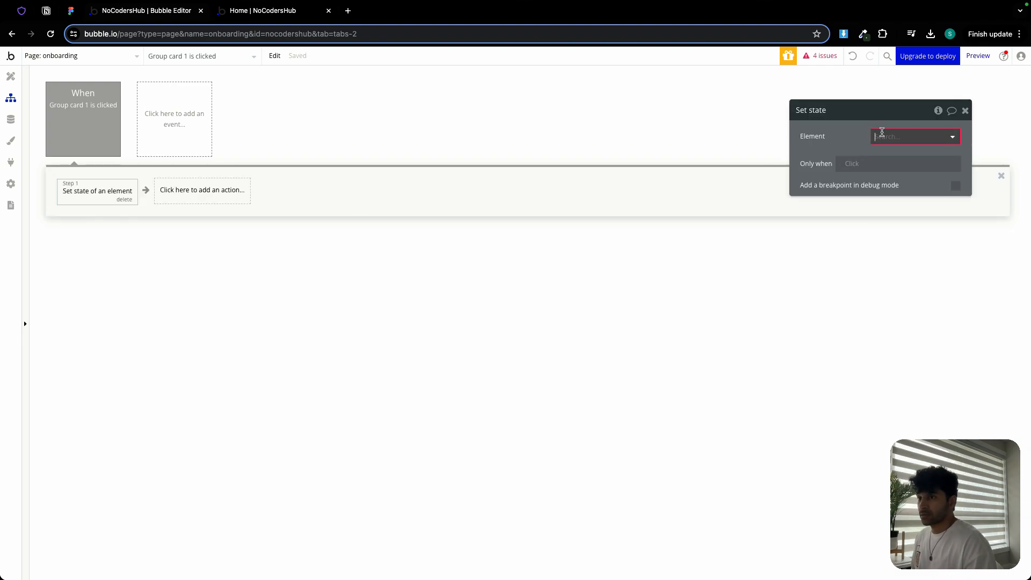
{"action": "left_click", "coordinate": [932, 156]}
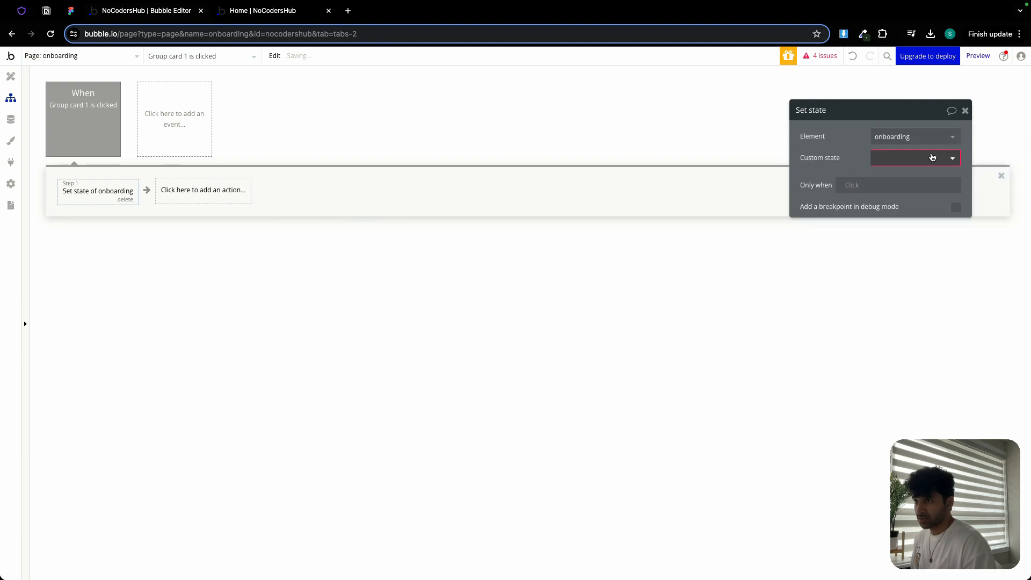
{"action": "left_click", "coordinate": [883, 159]}
{"action": "left_click", "coordinate": [900, 172]}
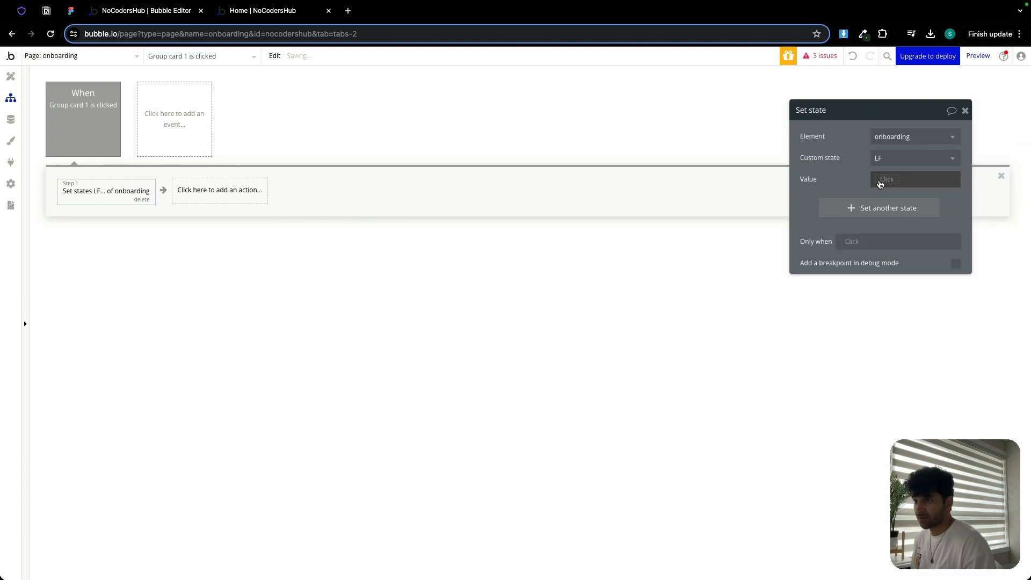
{"action": "left_click", "coordinate": [881, 183]}
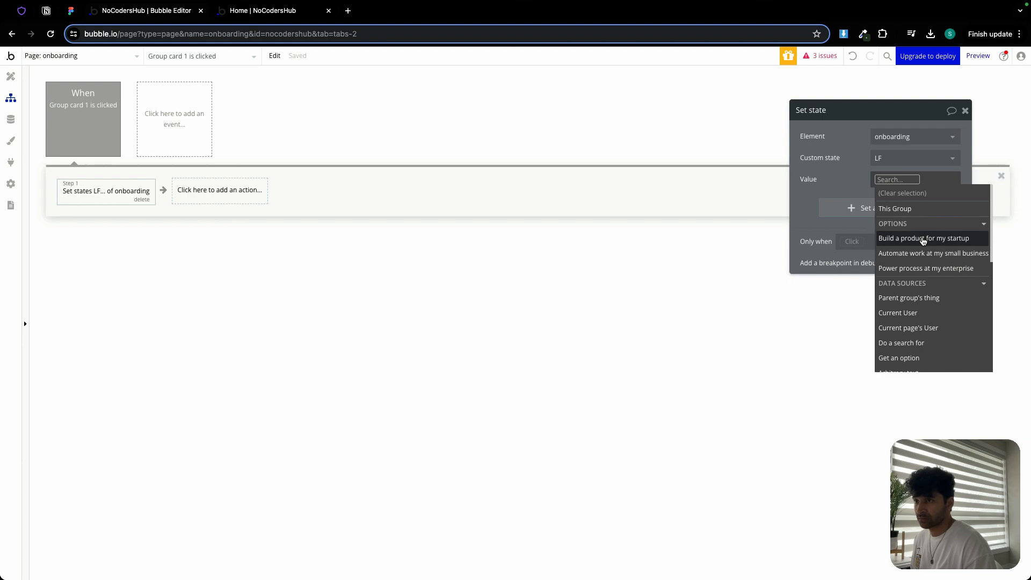
{"action": "left_click", "coordinate": [923, 239]}
{"action": "left_click", "coordinate": [843, 181]}
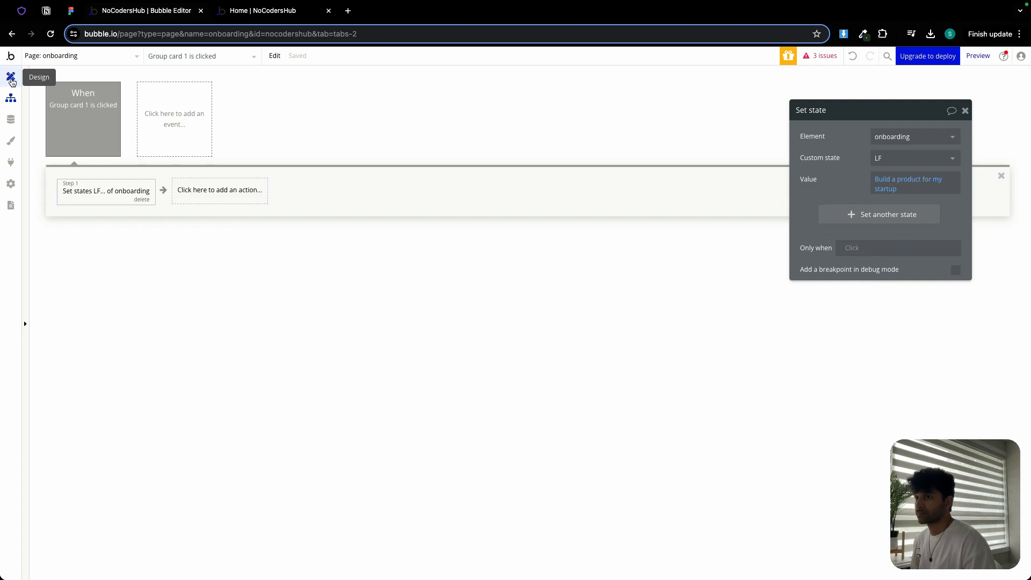
- Add a condition on Group card 1 for when onboarding's LF is Build a product for my startup
{"action": "left_click", "coordinate": [11, 80]}
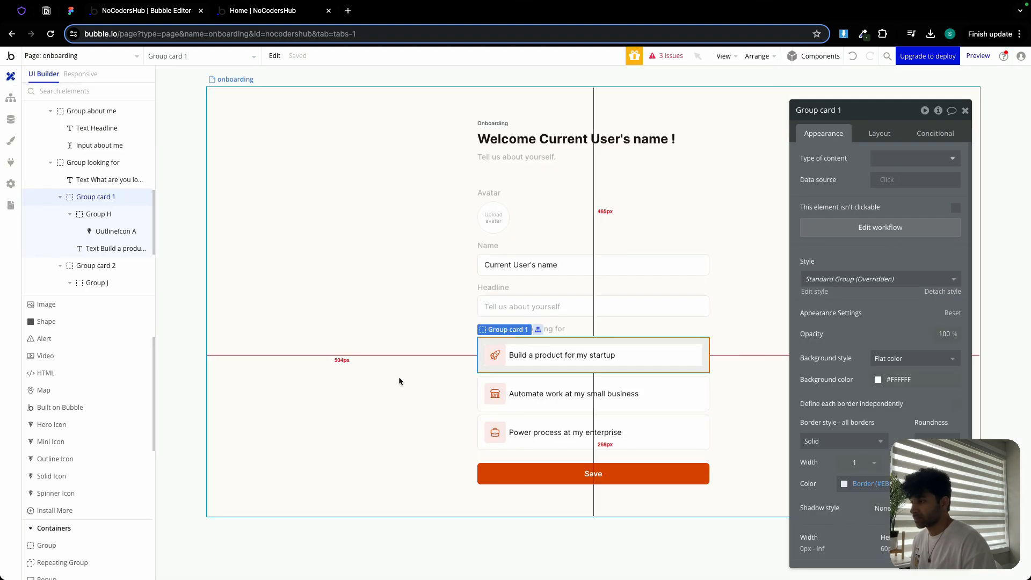
{"action": "left_click", "coordinate": [932, 136]}
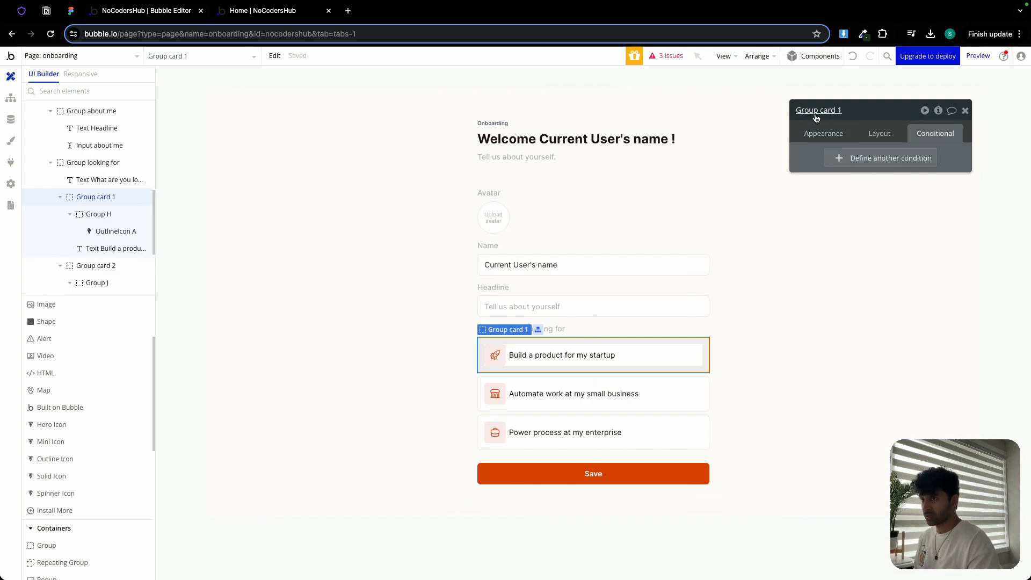
{"action": "left_click", "coordinate": [879, 156]}
{"action": "left_click", "coordinate": [843, 164]}
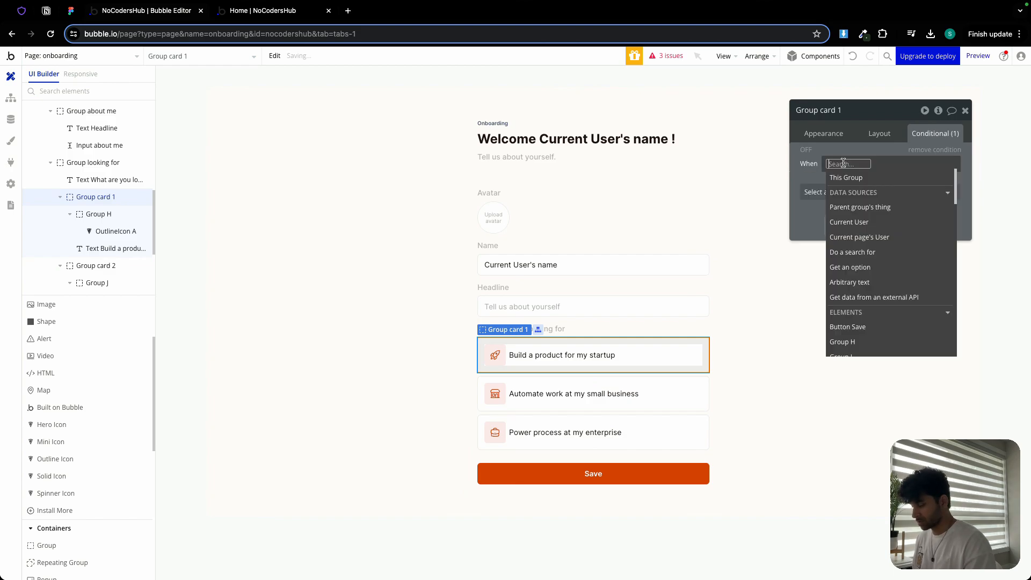
{"action": "type", "text": "onb"}
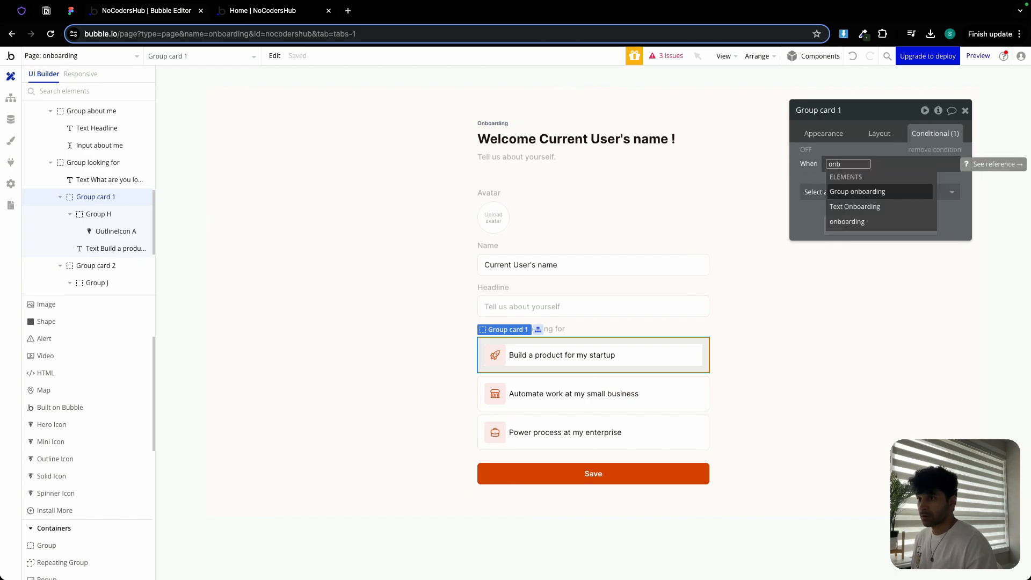
{"action": "left_click", "coordinate": [844, 224]}
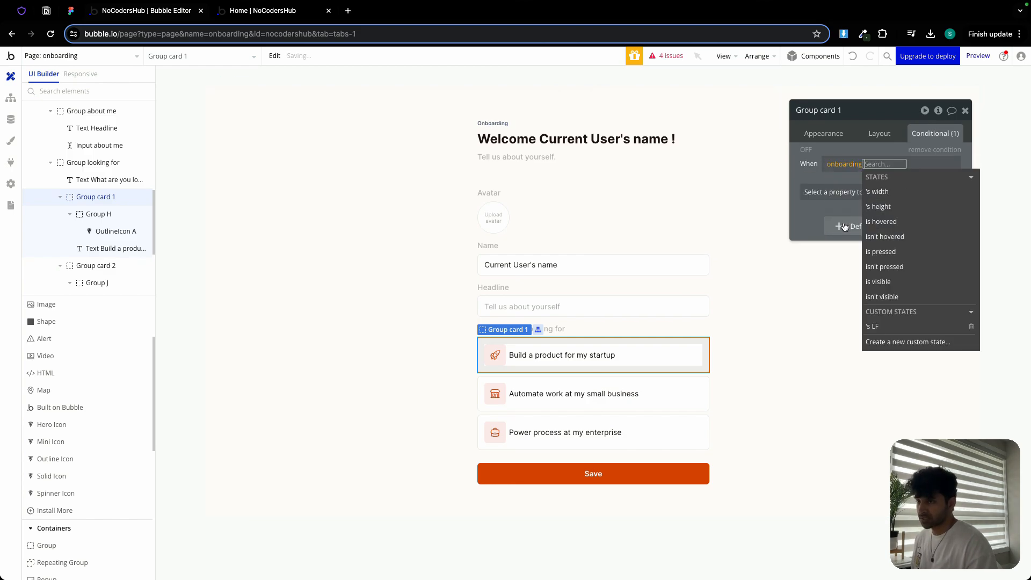
{"action": "left_click", "coordinate": [896, 326]}
{"action": "left_click", "coordinate": [898, 222]}
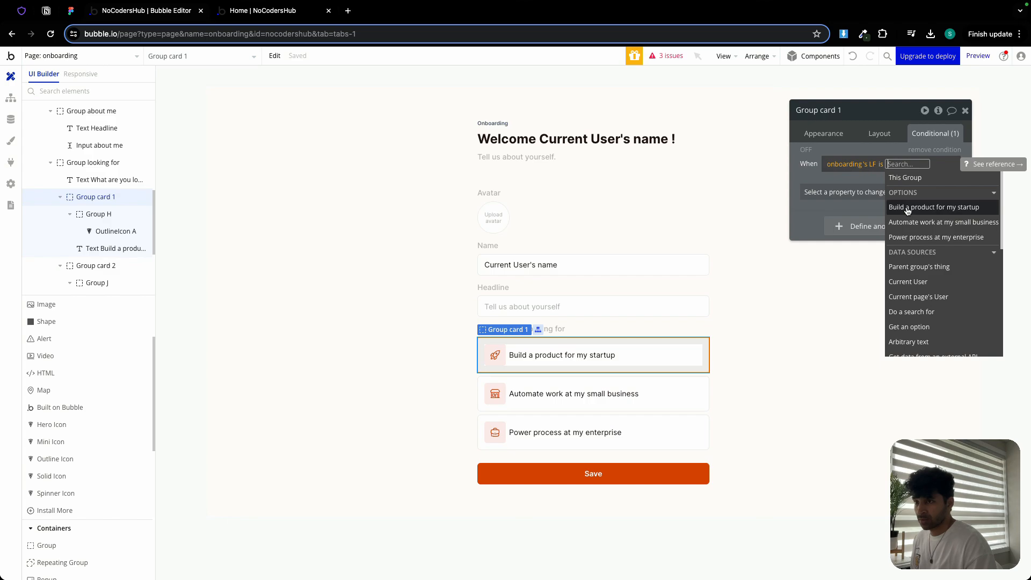
{"action": "left_click", "coordinate": [908, 208]}
- Make that condition change Group card 1's border color for all borders to Primary
{"action": "left_click", "coordinate": [831, 198]}
{"action": "left_click", "coordinate": [833, 198]}
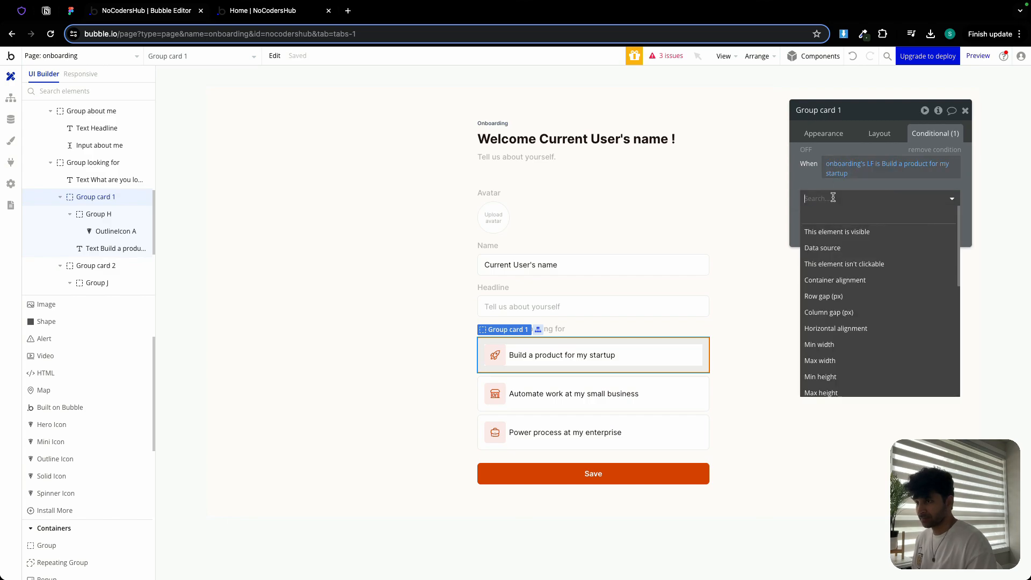
{"action": "type", "text": "rd"}
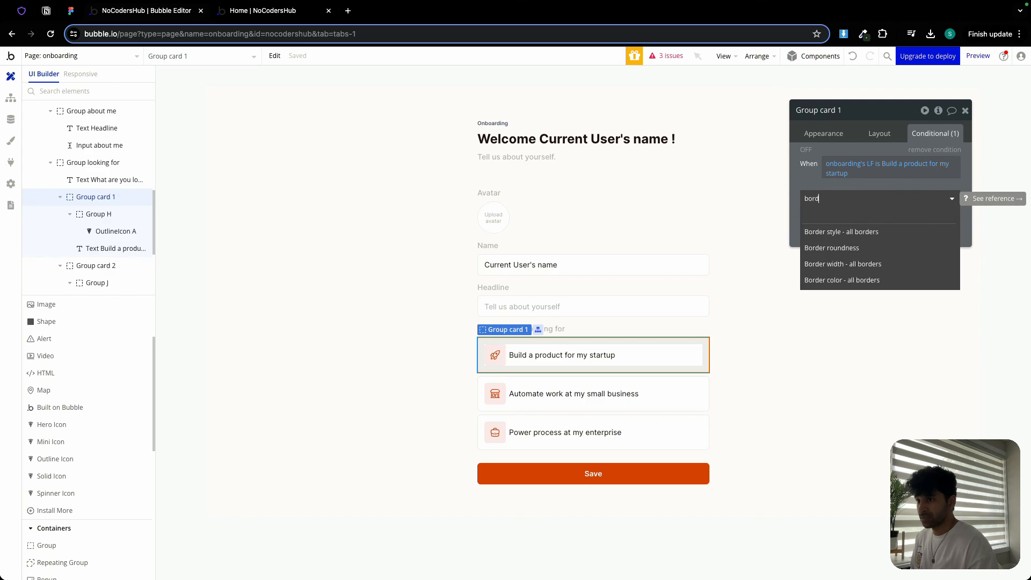
{"action": "left_click", "coordinate": [855, 281]}
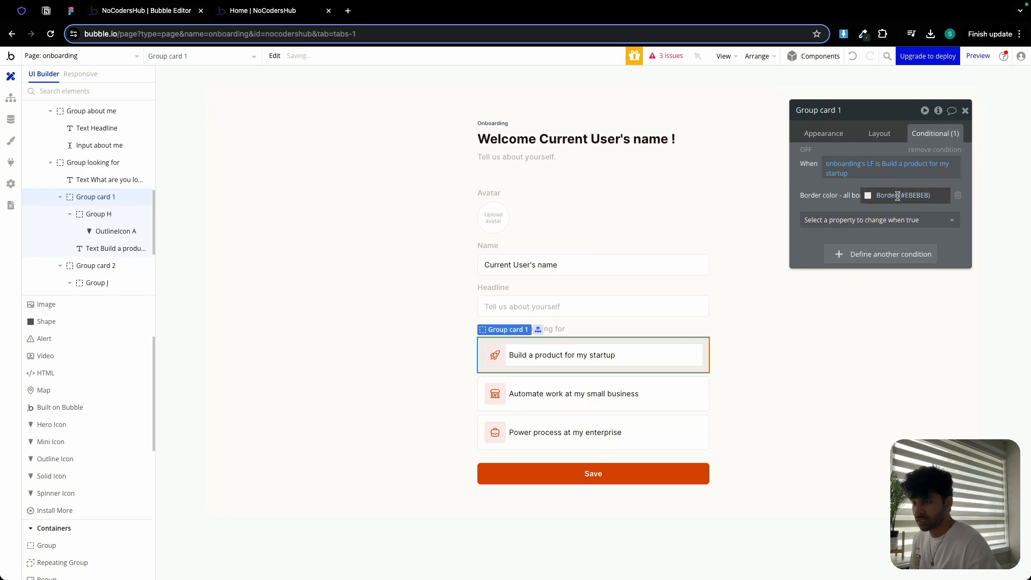
{"action": "left_click", "coordinate": [897, 195]}
{"action": "left_click", "coordinate": [871, 339]}
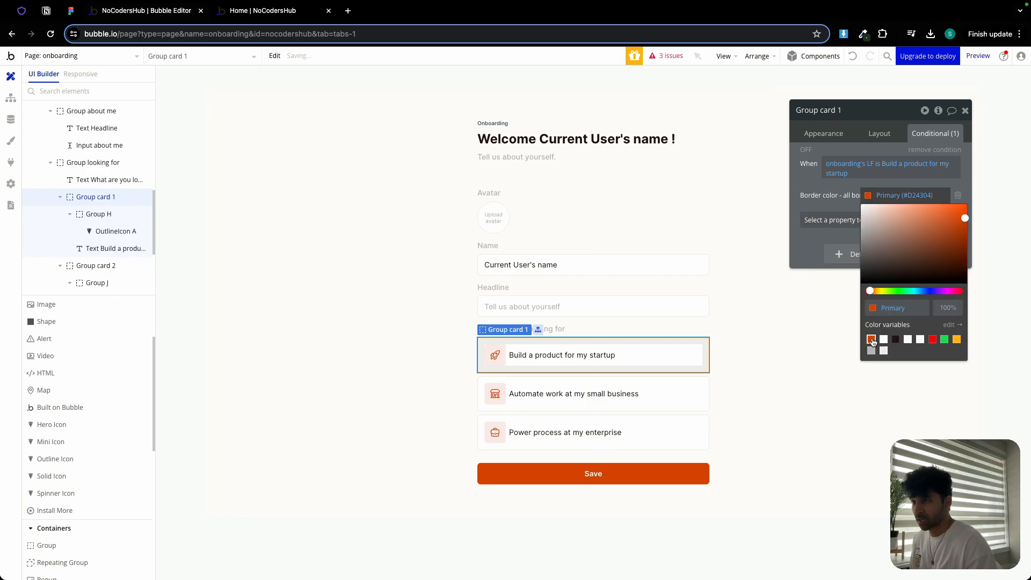
{"action": "left_click", "coordinate": [804, 192]}
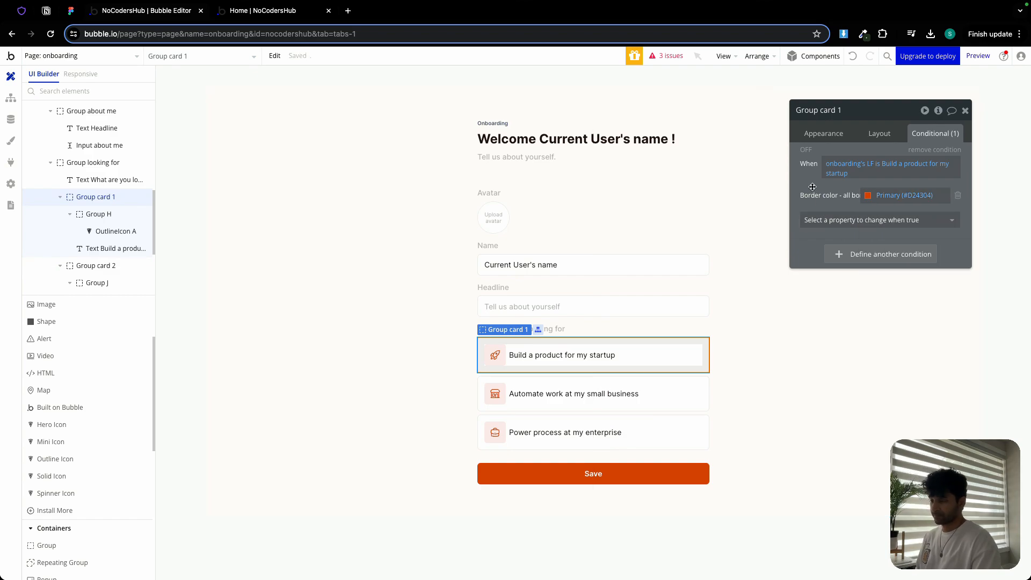
- Create a click workflow for Group card 2
{"action": "left_click", "coordinate": [664, 390]}
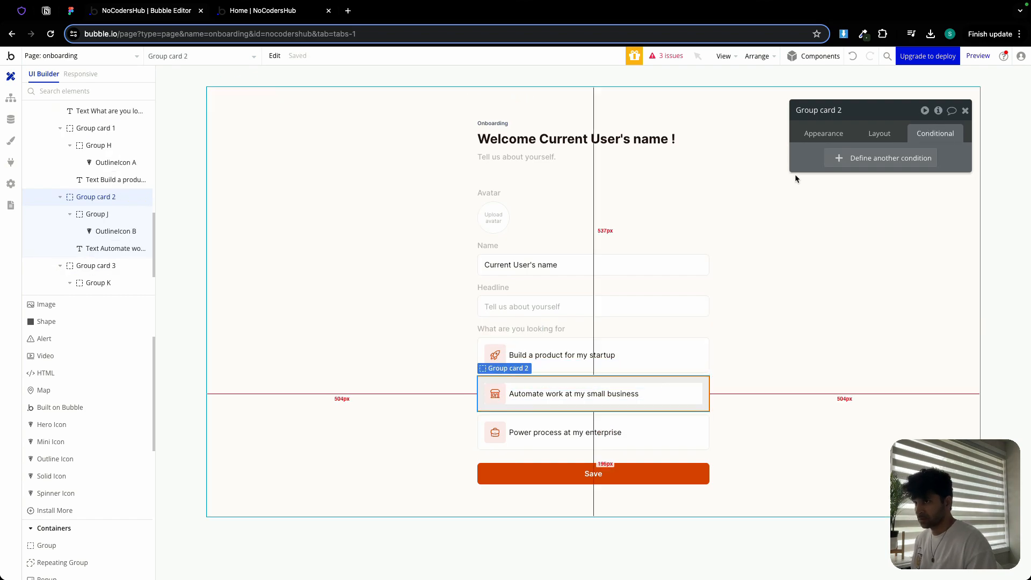
{"action": "left_click", "coordinate": [830, 134]}
{"action": "left_click", "coordinate": [842, 226]}
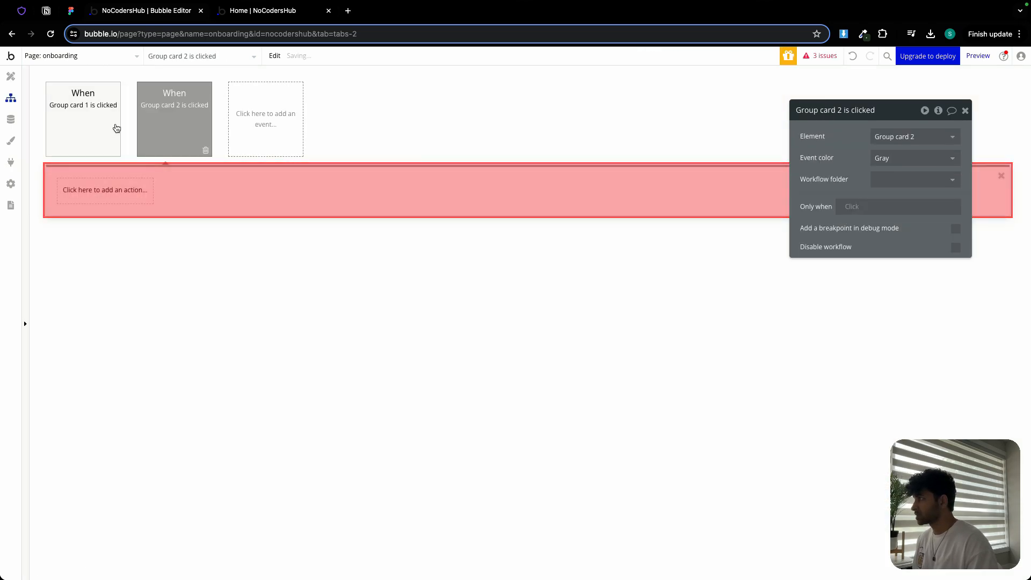
- Copy Group card 1's set-state action and paste it into Group card 2's click workflow
{"action": "left_click", "coordinate": [99, 112]}
{"action": "right_click", "coordinate": [84, 192]}
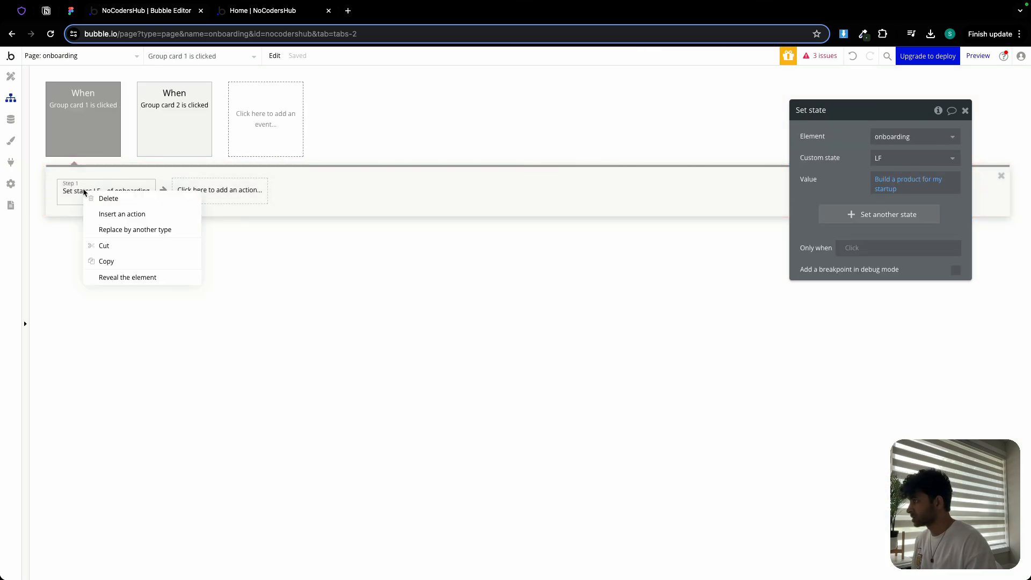
{"action": "left_click", "coordinate": [119, 261]}
{"action": "left_click", "coordinate": [160, 111]}
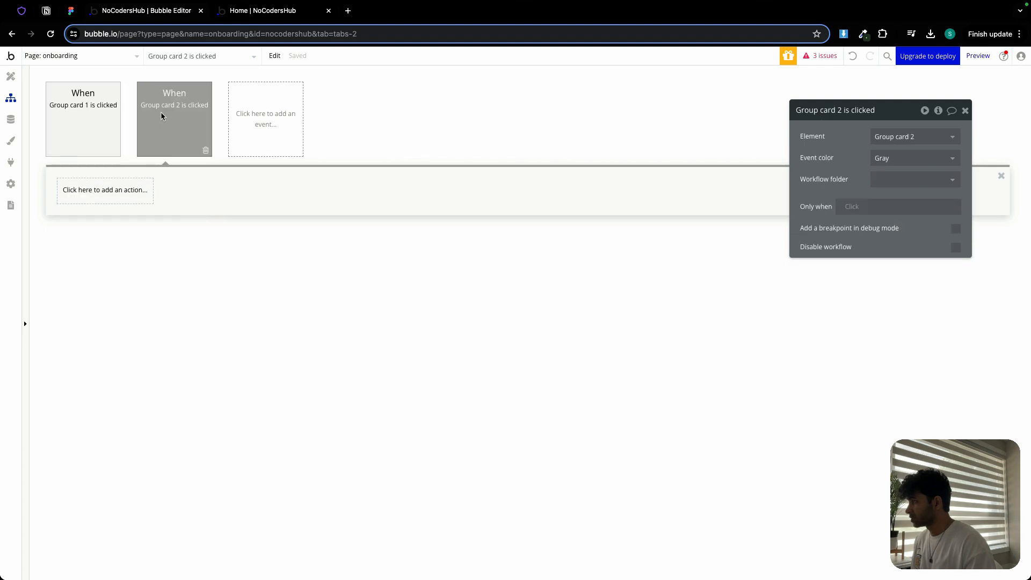
{"action": "left_click", "coordinate": [105, 201]}
{"action": "right_click", "coordinate": [105, 202]}
{"action": "left_click", "coordinate": [144, 211]}
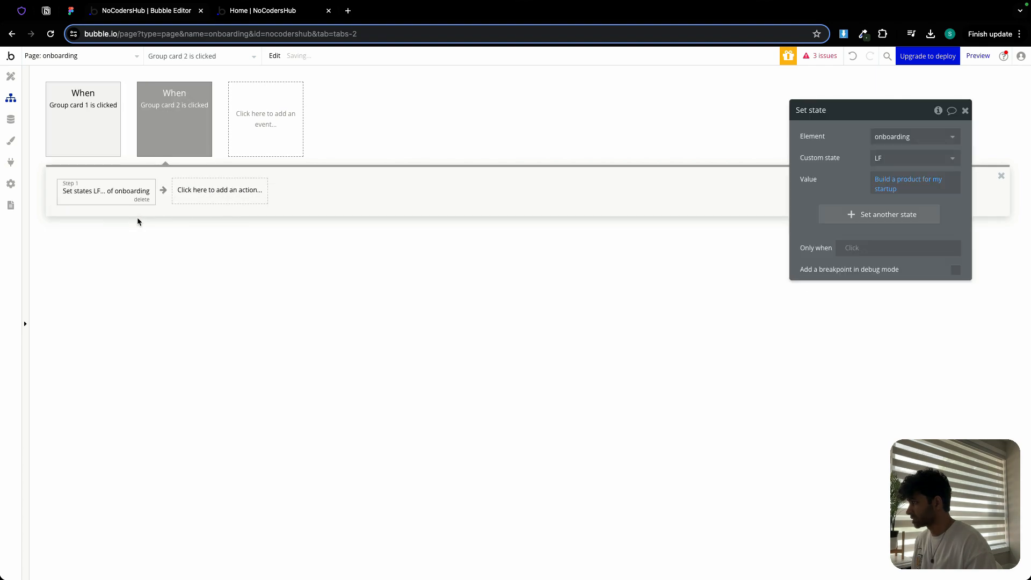
- Set the value of Group card 2's set-state action to Automate work at my small business
{"action": "left_click", "coordinate": [906, 181]}
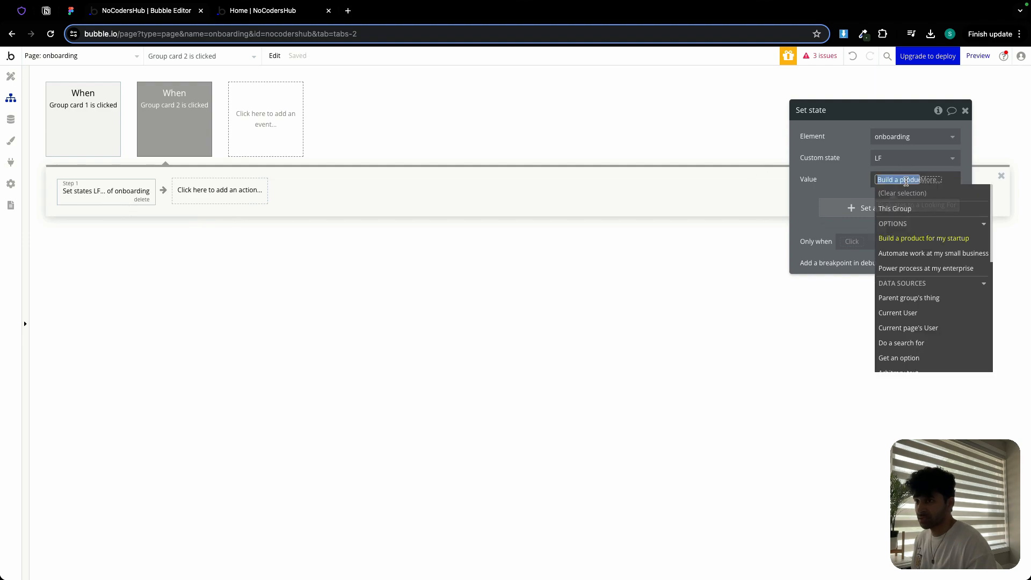
{"action": "left_click", "coordinate": [897, 254]}
{"action": "left_click", "coordinate": [600, 136]}
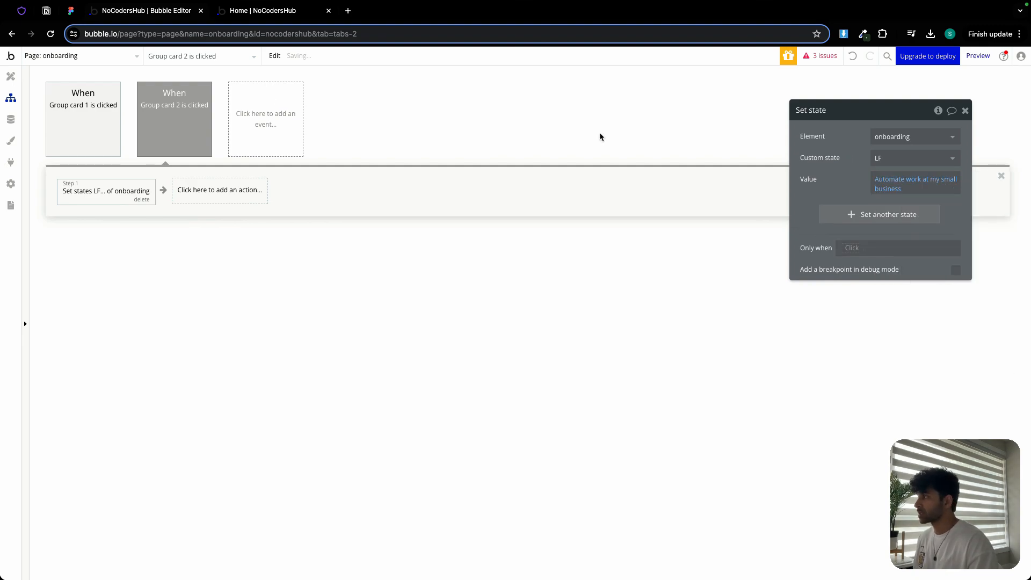
- Copy the condition expression from Group card 1's conditional in the design view
{"action": "left_click", "coordinate": [11, 76]}
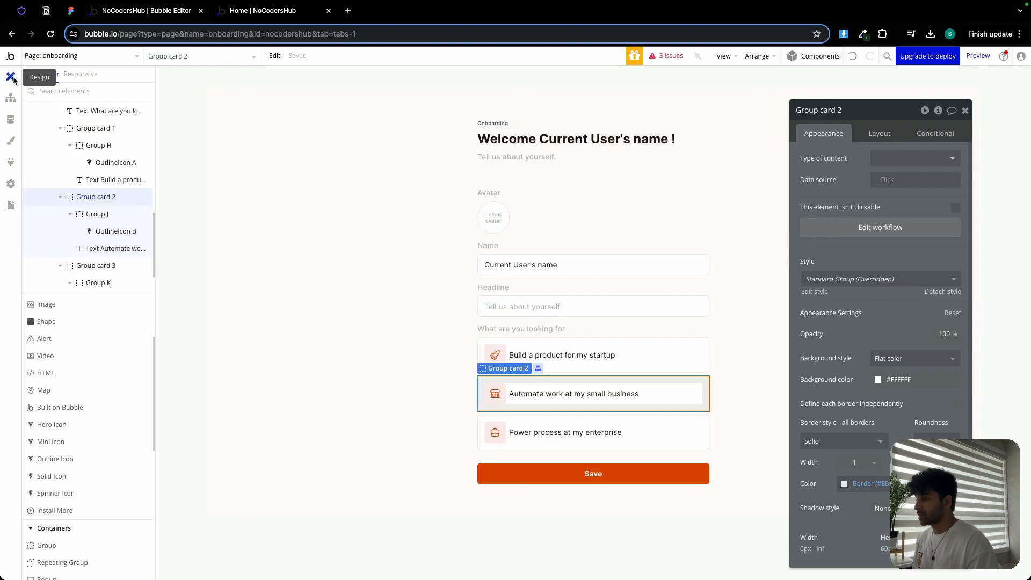
{"action": "left_click", "coordinate": [561, 344]}
{"action": "left_click", "coordinate": [933, 134]}
{"action": "right_click", "coordinate": [846, 167]}
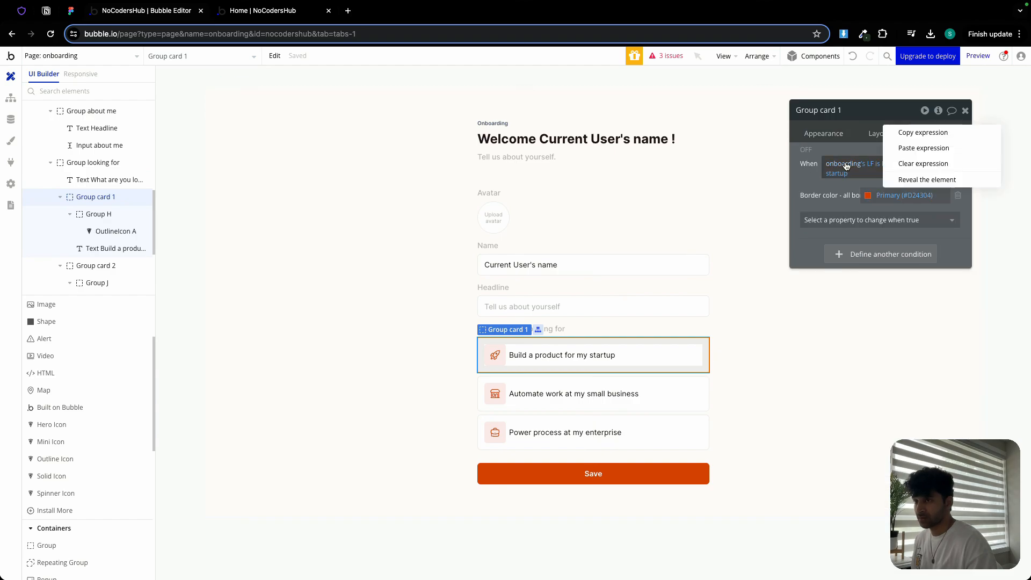
{"action": "left_click", "coordinate": [911, 134]}
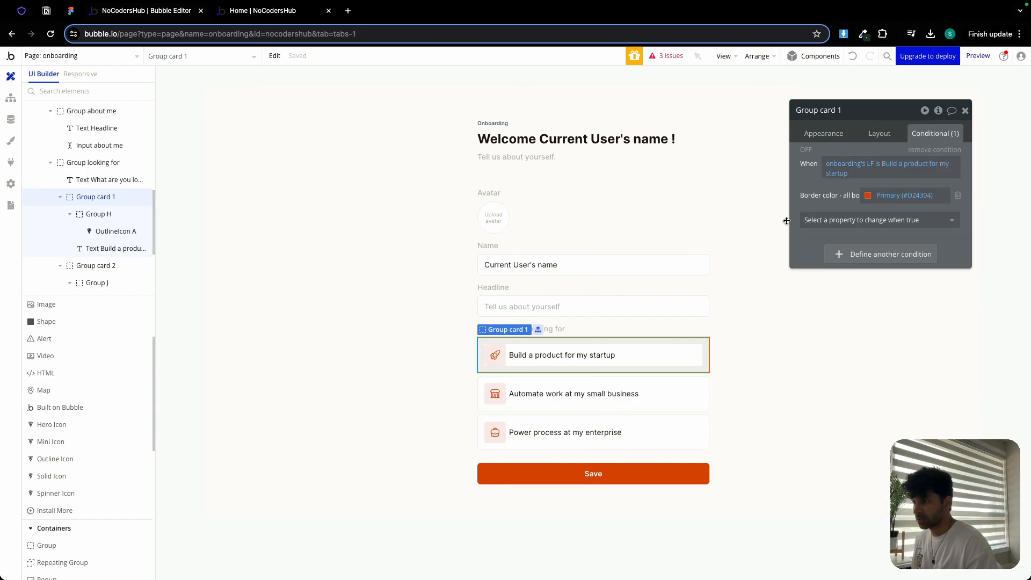
- Add a condition on Group card 2 by pasting the expression and changing its option to Automate work at my small business
{"action": "left_click", "coordinate": [647, 388]}
{"action": "left_click", "coordinate": [869, 155]}
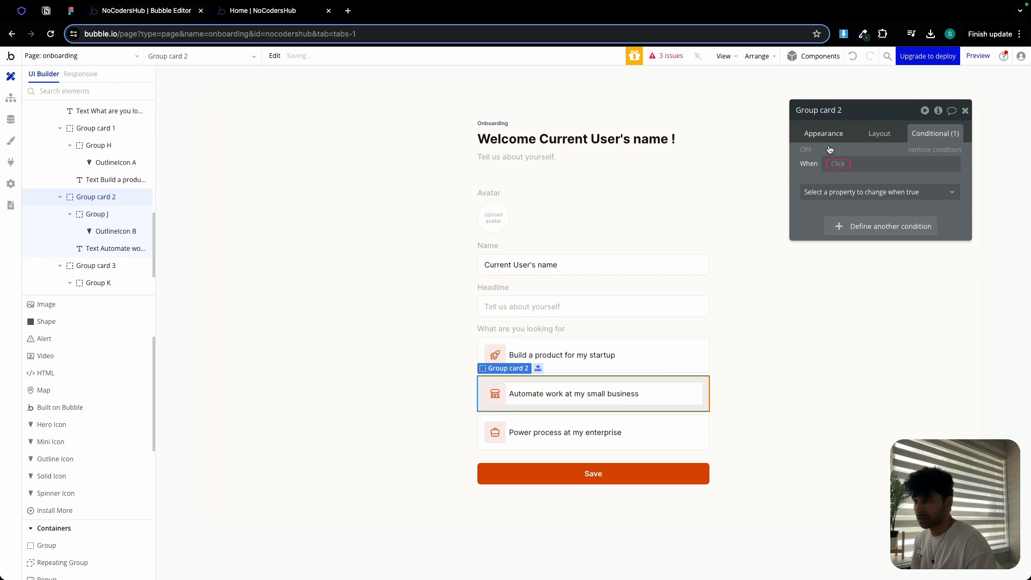
{"action": "right_click", "coordinate": [837, 163]}
{"action": "left_click", "coordinate": [913, 153]}
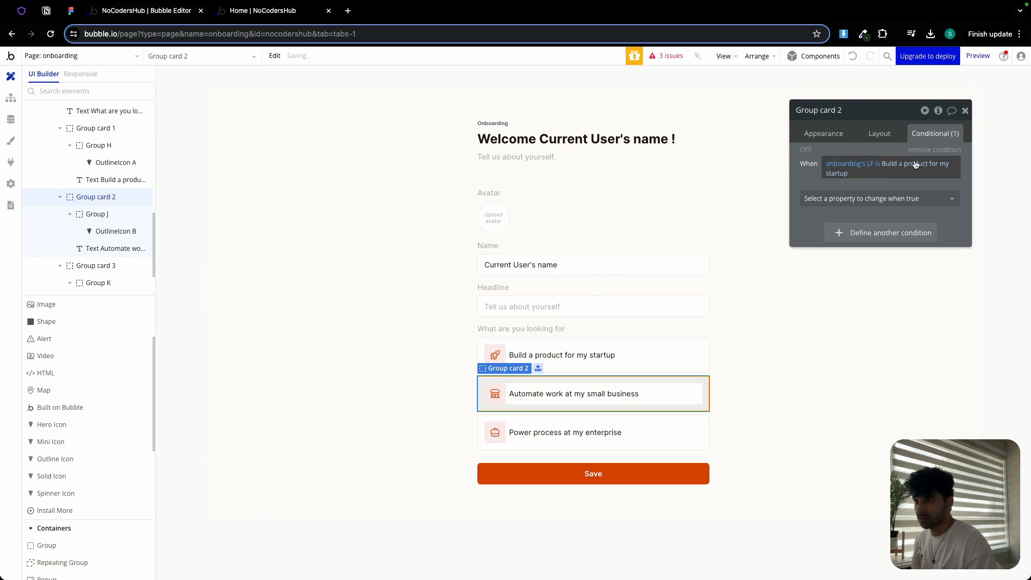
{"action": "left_click", "coordinate": [916, 164]}
{"action": "left_click", "coordinate": [915, 219]}
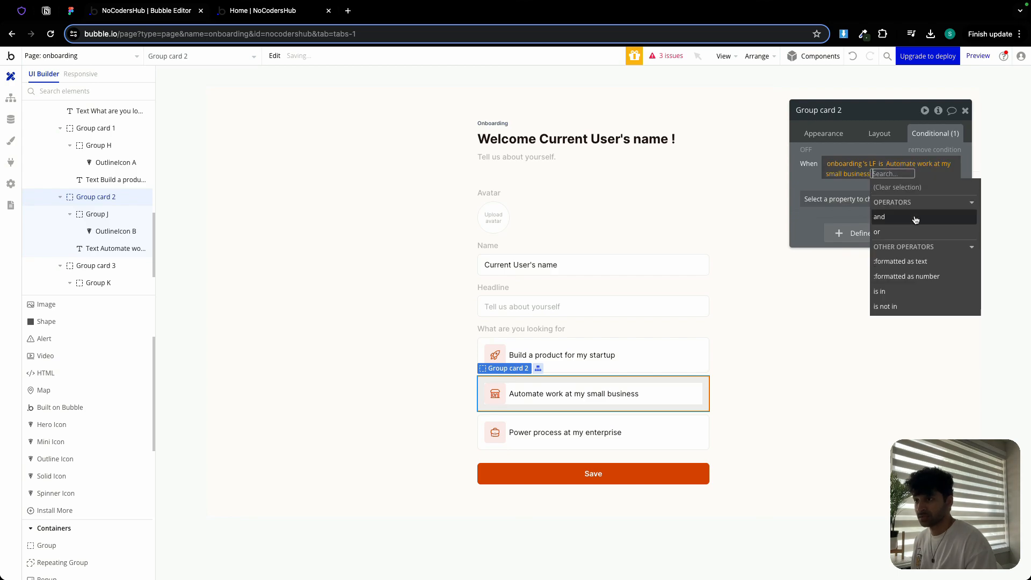
- Make Group card 2's condition change the border color for all borders to Primary
{"action": "left_click", "coordinate": [851, 198]}
{"action": "left_click", "coordinate": [850, 198]}
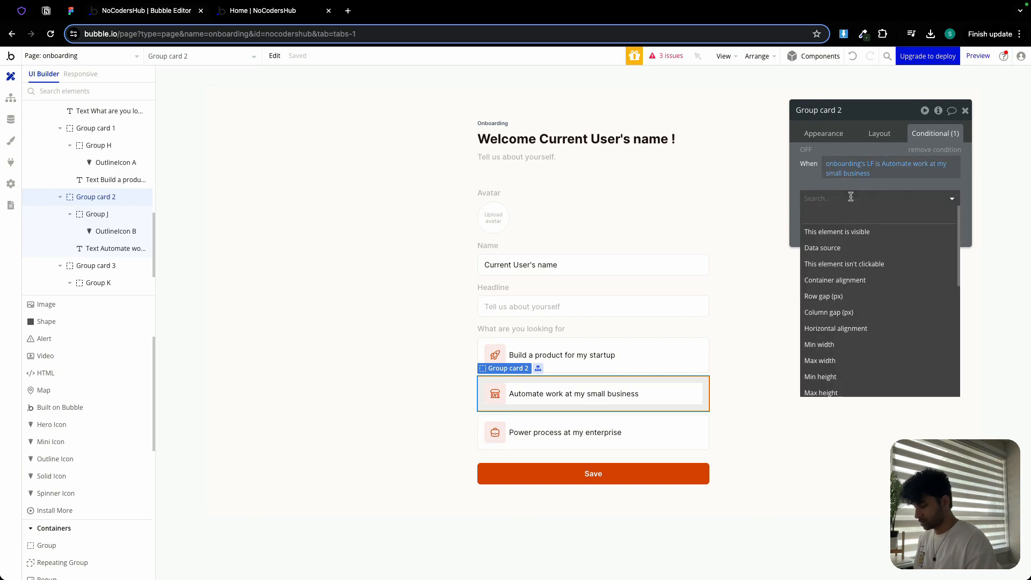
{"action": "type", "text": "bord"}
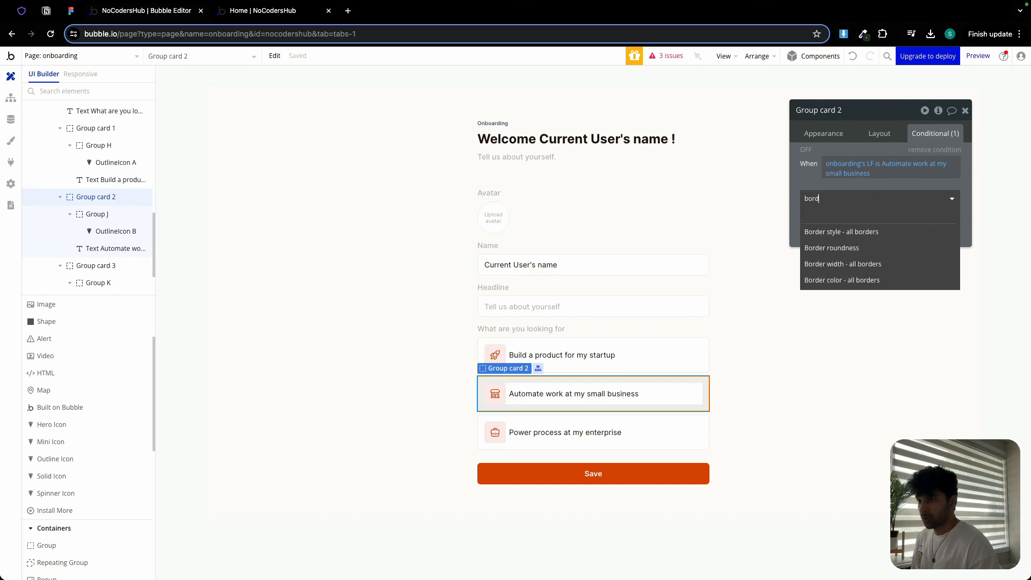
{"action": "left_click", "coordinate": [870, 280]}
{"action": "left_click", "coordinate": [905, 194]}
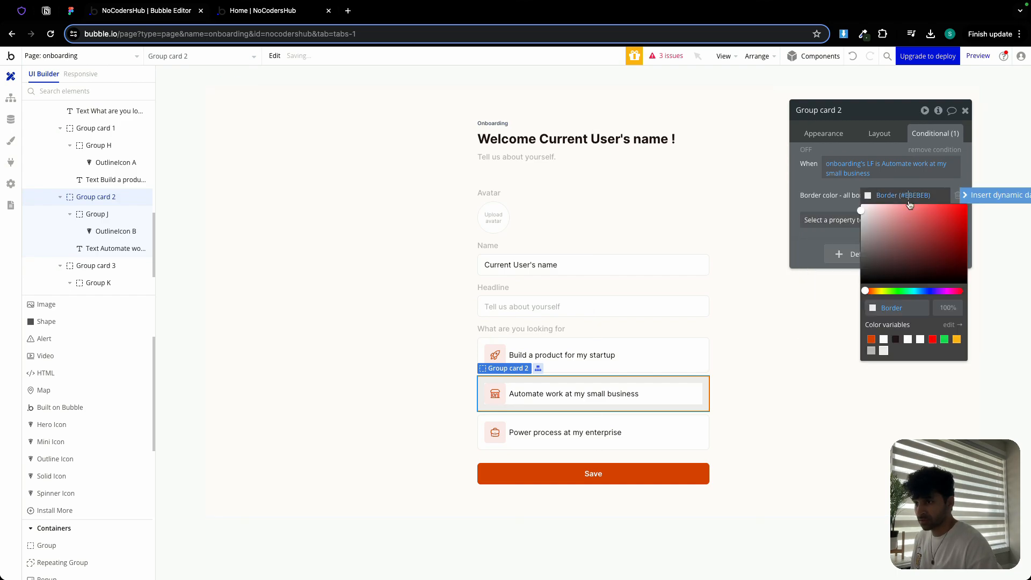
{"action": "left_click", "coordinate": [871, 339]}
{"action": "left_click", "coordinate": [810, 204]}
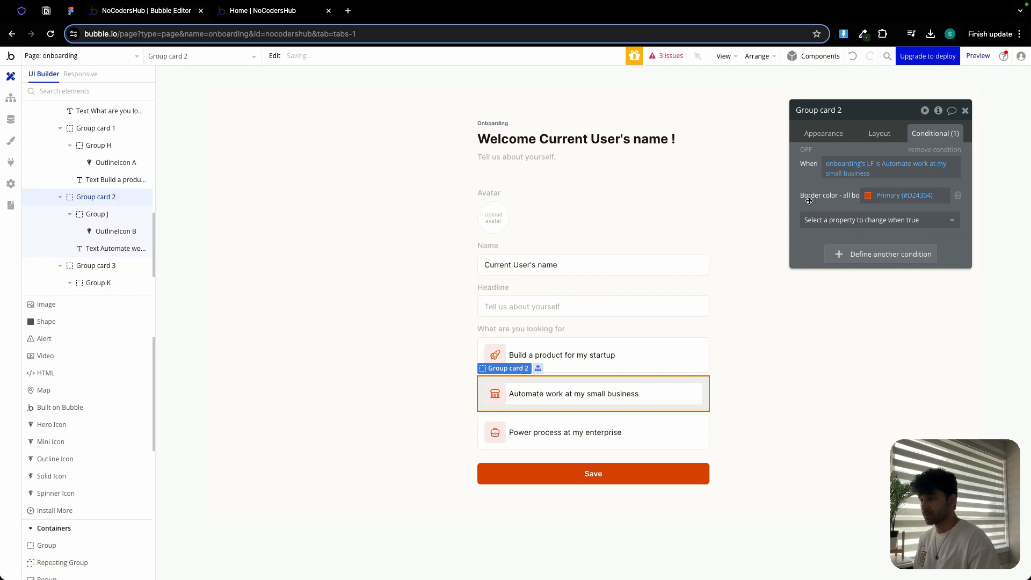
- Create a click workflow for Group card 3 and paste the set-state action into it
{"action": "left_click", "coordinate": [661, 420]}
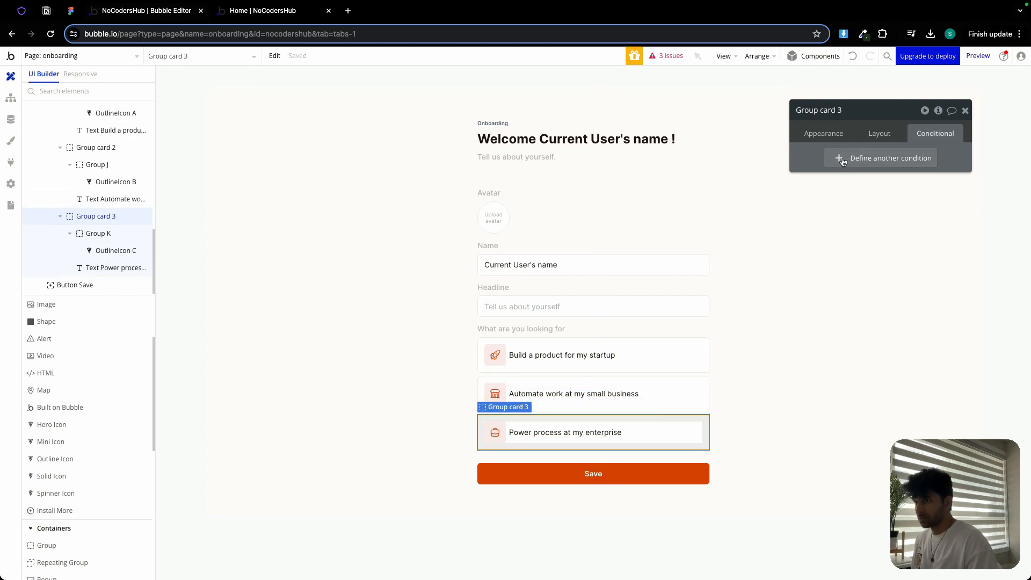
{"action": "left_click", "coordinate": [827, 134]}
{"action": "left_click", "coordinate": [852, 229]}
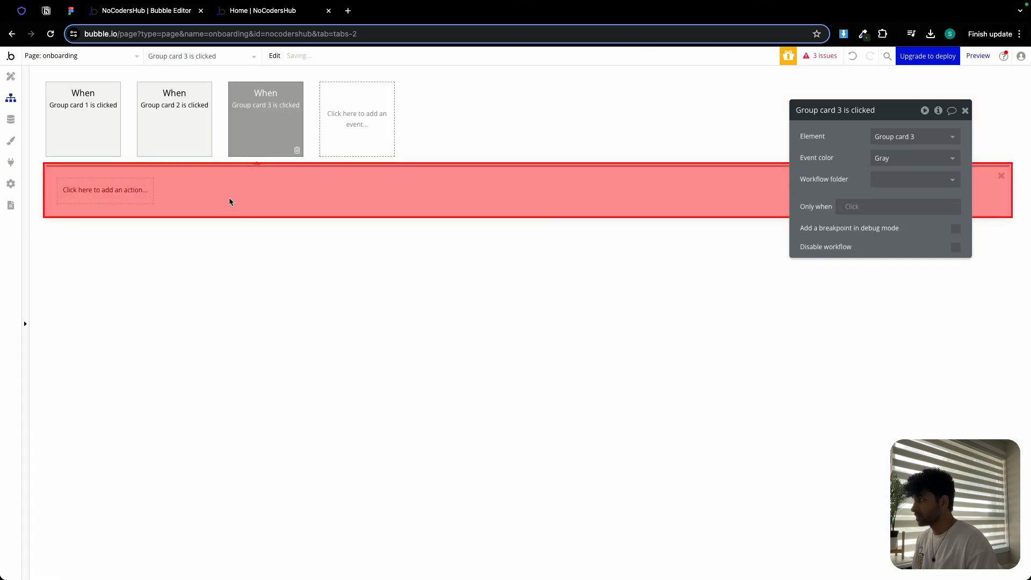
{"action": "key", "text": "ctrl+v"}
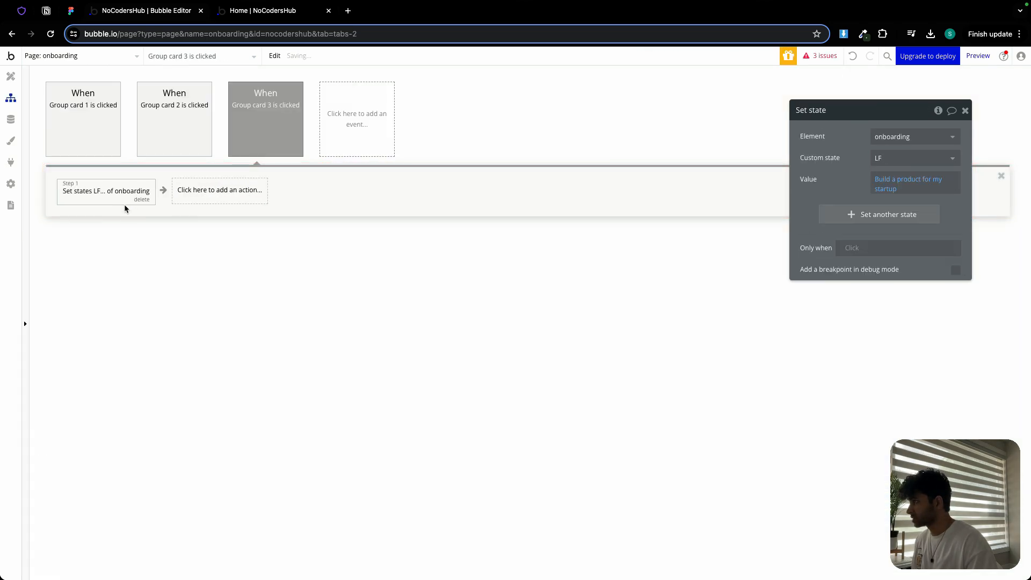
- Set the value of Group card 3's set-state action to Power process at my enterprise
{"action": "left_click", "coordinate": [913, 180]}
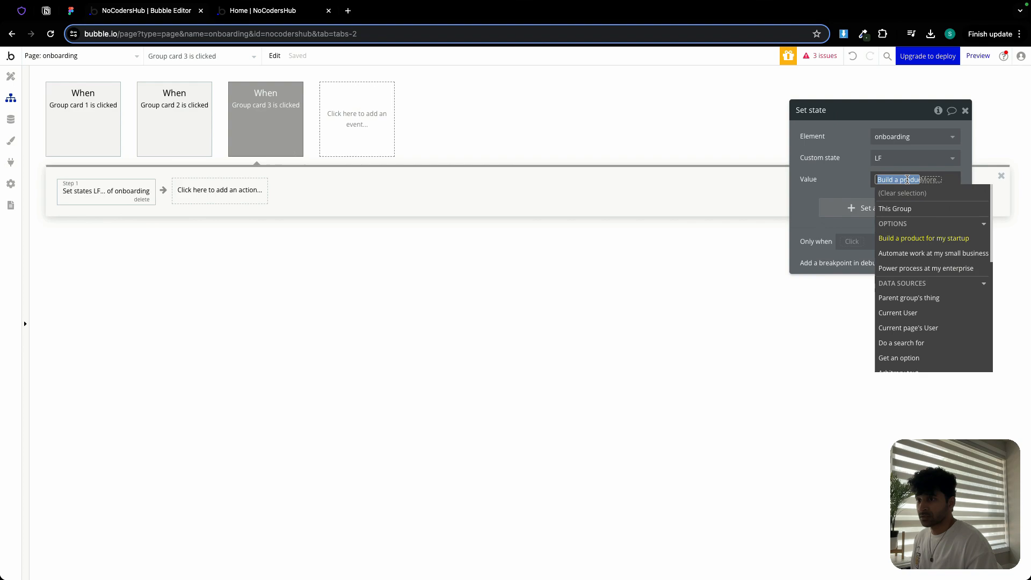
{"action": "left_click", "coordinate": [898, 269]}
{"action": "left_click", "coordinate": [659, 161]}
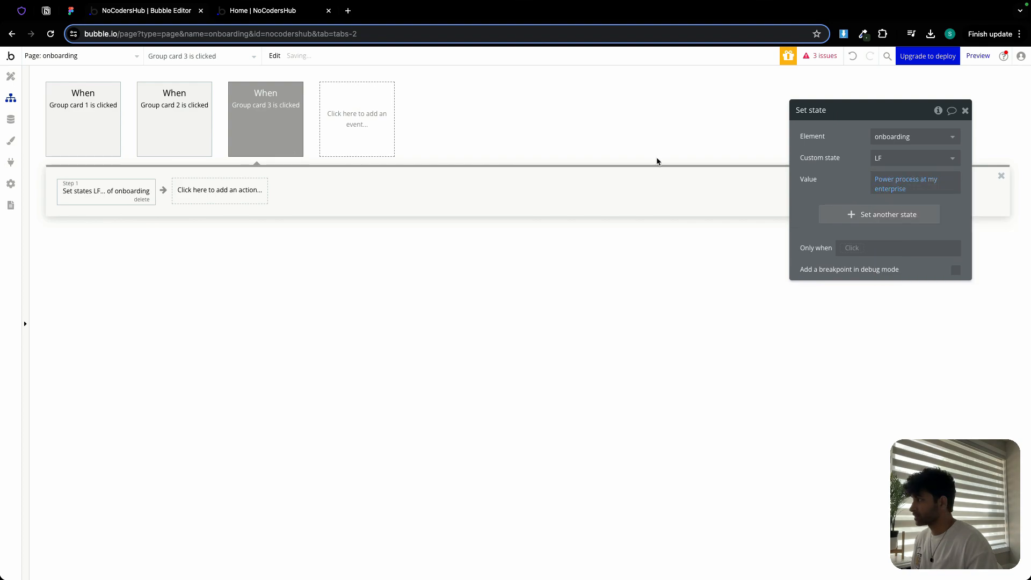
- Add a condition on Group card 3 by pasting the expression and changing its option to Power process at my enterprise
{"action": "left_click", "coordinate": [11, 76]}
{"action": "left_click", "coordinate": [935, 133]}
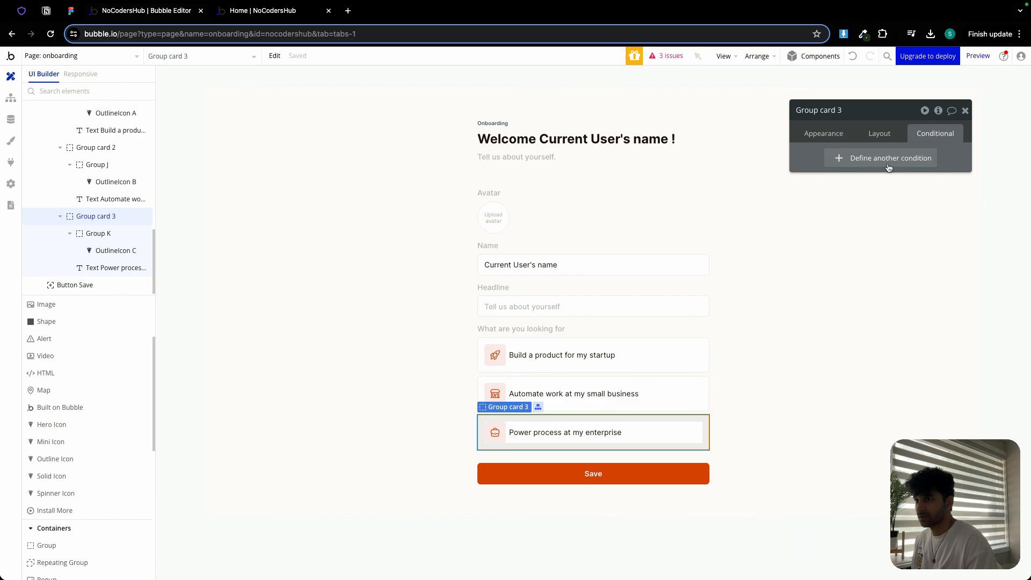
{"action": "left_click", "coordinate": [837, 157]}
{"action": "right_click", "coordinate": [835, 164]}
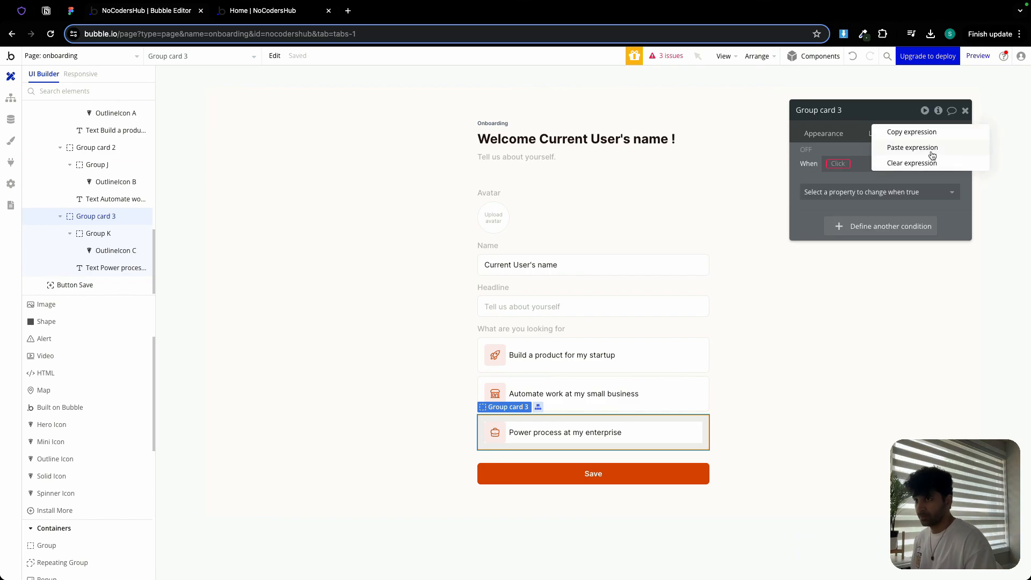
{"action": "left_click", "coordinate": [932, 155]}
{"action": "left_click", "coordinate": [909, 164]}
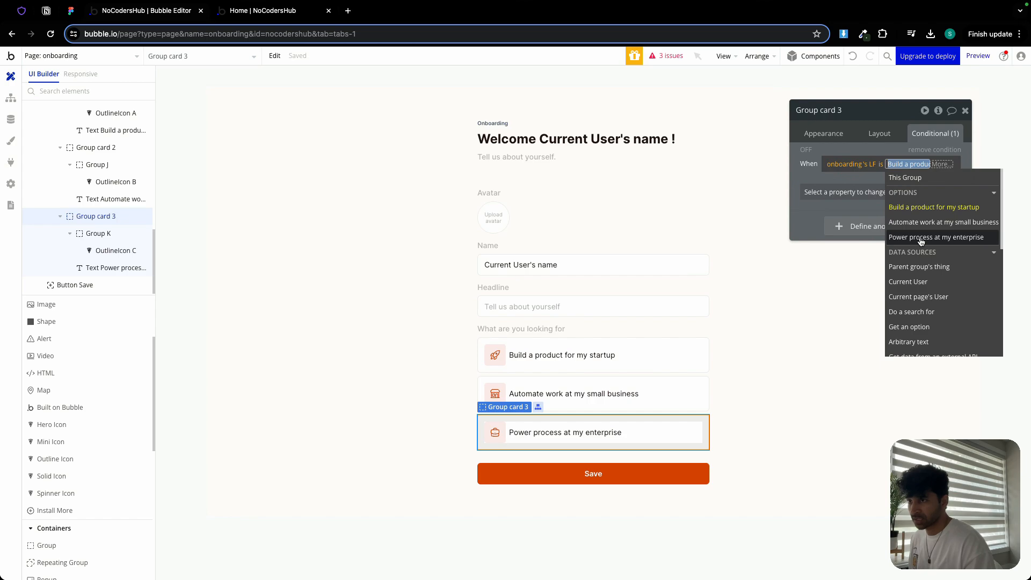
{"action": "left_click", "coordinate": [921, 237]}
- Make Group card 3's condition change the border color for all borders to Primary
{"action": "left_click", "coordinate": [868, 198]}
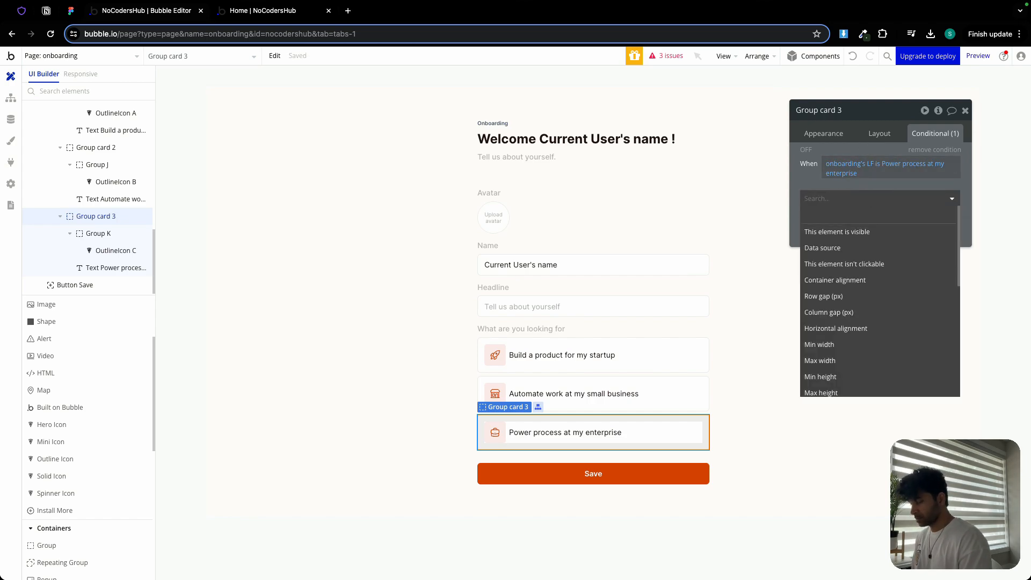
{"action": "type", "text": "border"}
{"action": "left_click", "coordinate": [837, 279]}
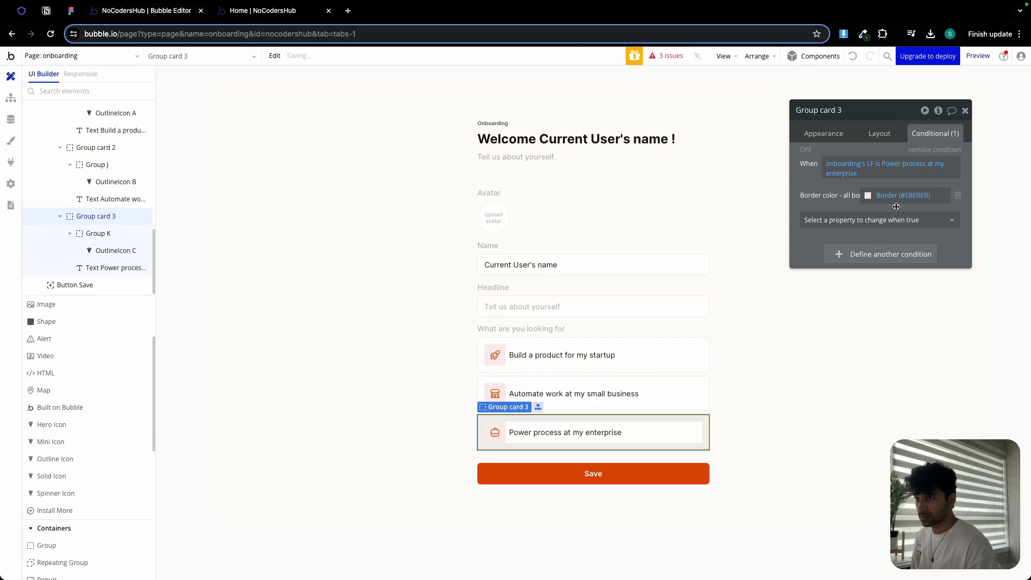
{"action": "left_click", "coordinate": [896, 206]}
{"action": "left_click", "coordinate": [872, 342]}
{"action": "left_click", "coordinate": [824, 187]}
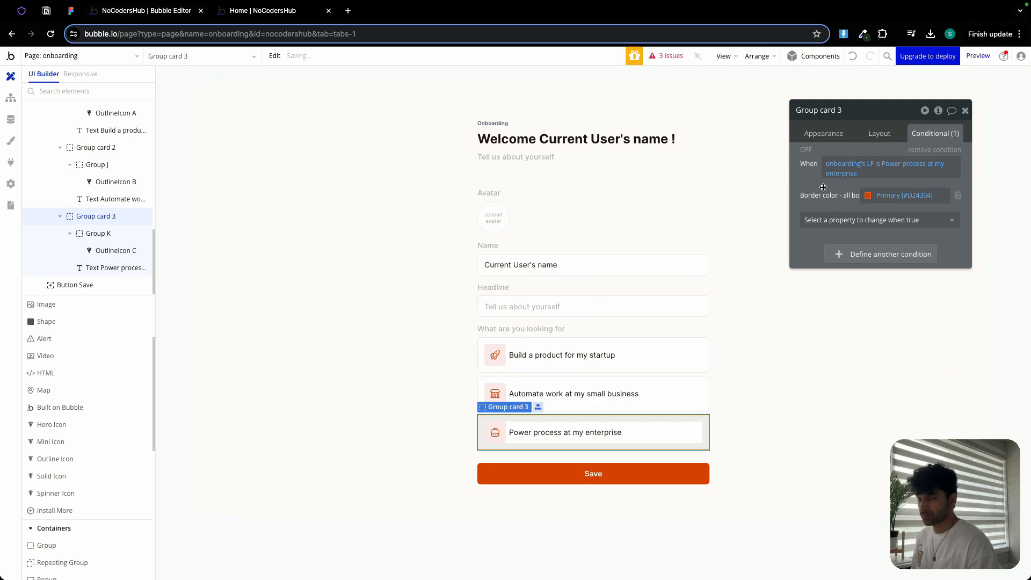
{"action": "left_click", "coordinate": [825, 306]}
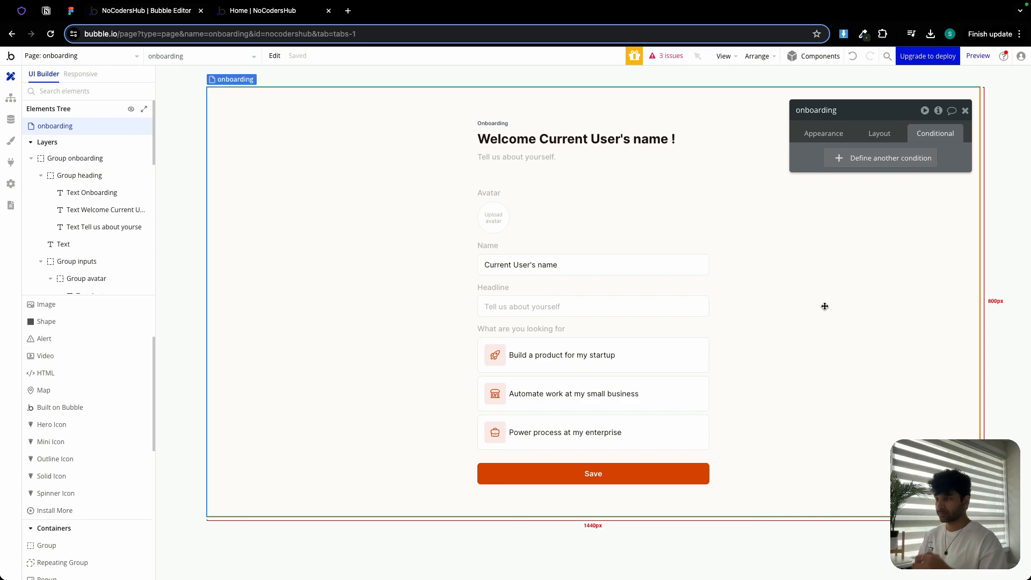
- Create a click workflow for the Save button with a Make changes to thing action on Current User
{"action": "left_click", "coordinate": [670, 476]}
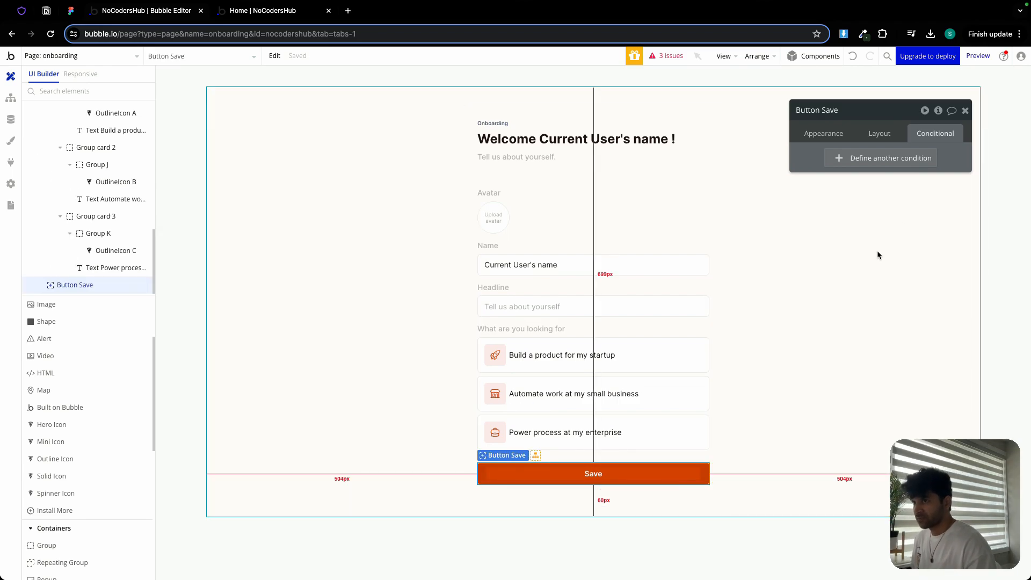
{"action": "left_click", "coordinate": [827, 134]}
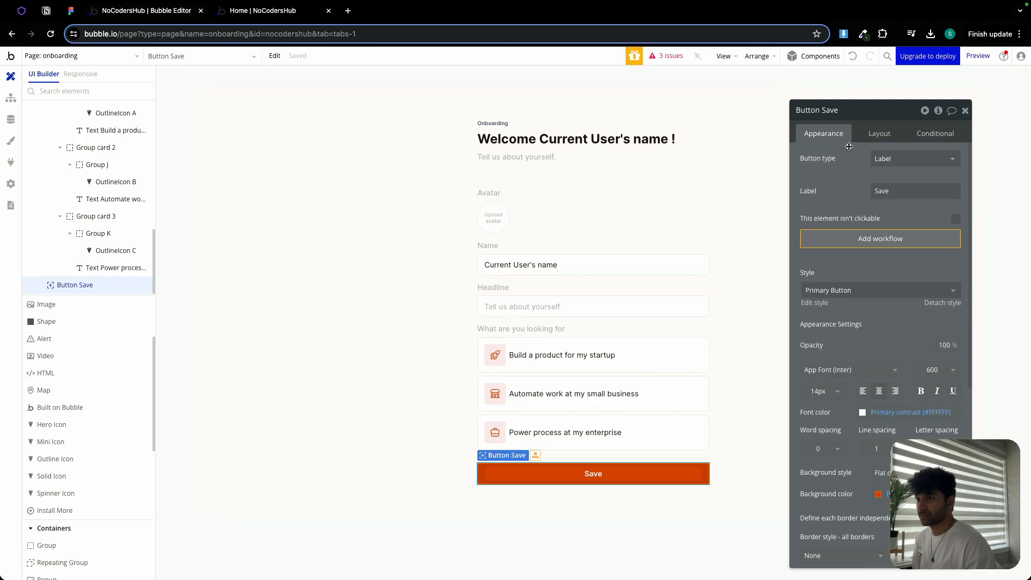
{"action": "left_click", "coordinate": [874, 241]}
{"action": "left_click", "coordinate": [116, 190]}
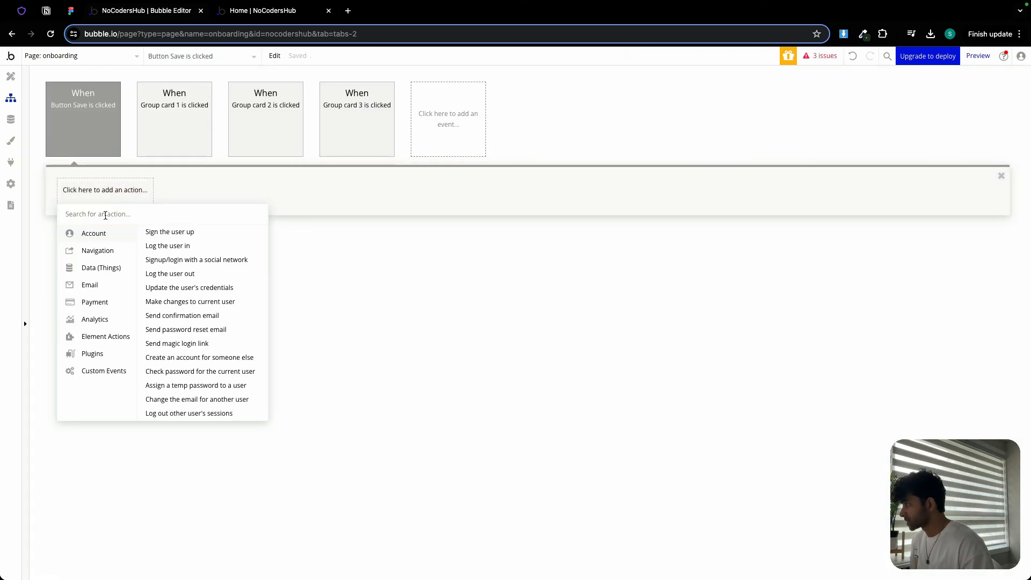
{"action": "mouse_move", "coordinate": [104, 267]}
{"action": "left_click", "coordinate": [152, 246]}
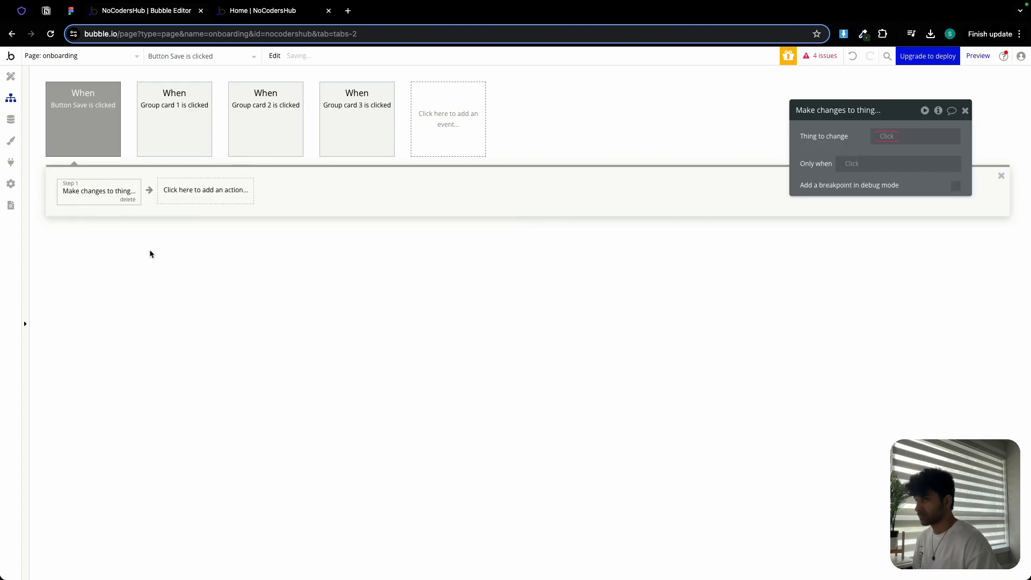
{"action": "left_click", "coordinate": [881, 137]}
{"action": "left_click", "coordinate": [911, 166]}
{"action": "left_click", "coordinate": [860, 135]}
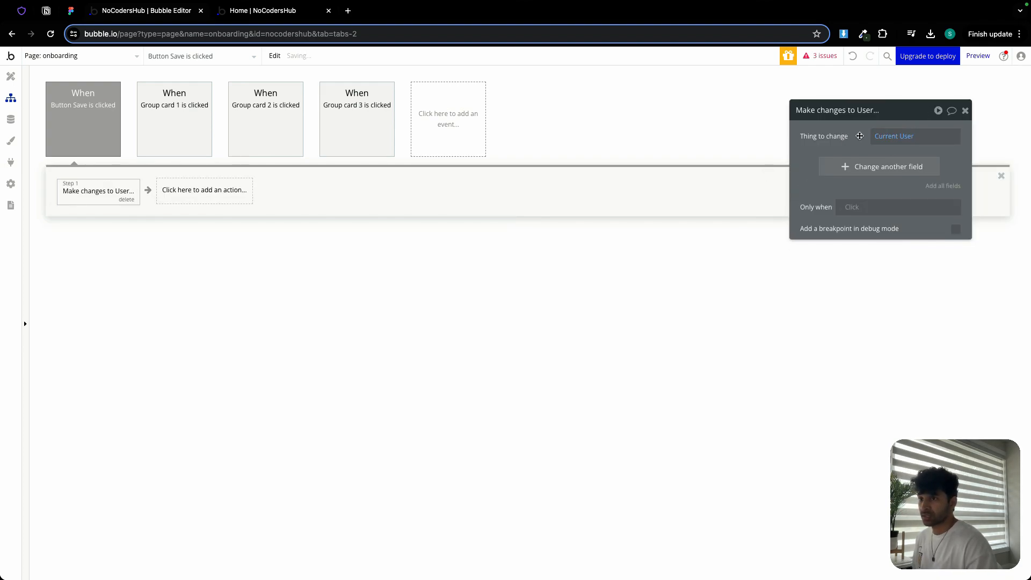
- Add all user fields to the action and set about_me to Input about me's value
{"action": "left_click", "coordinate": [944, 186]}
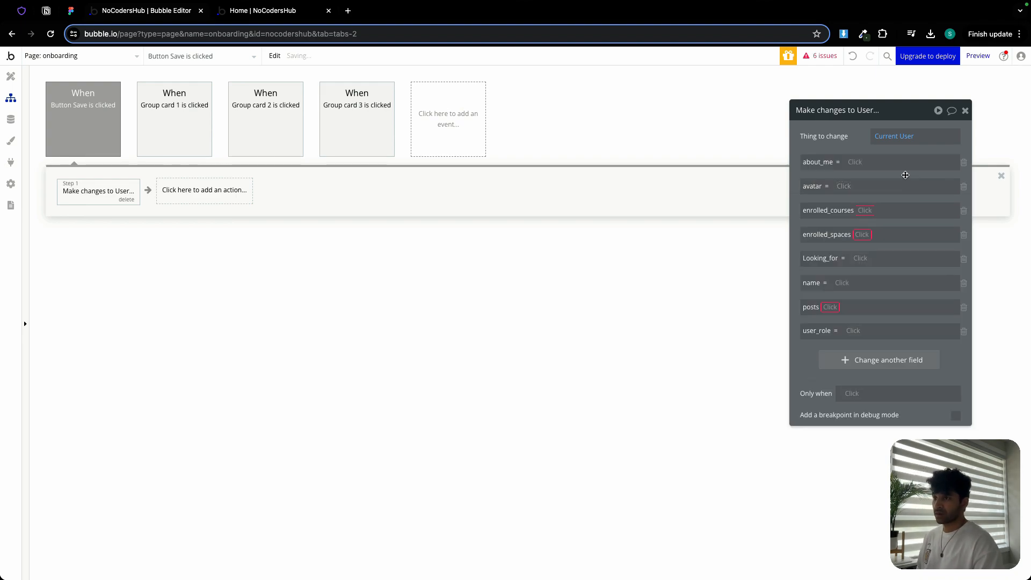
{"action": "left_click", "coordinate": [859, 161]}
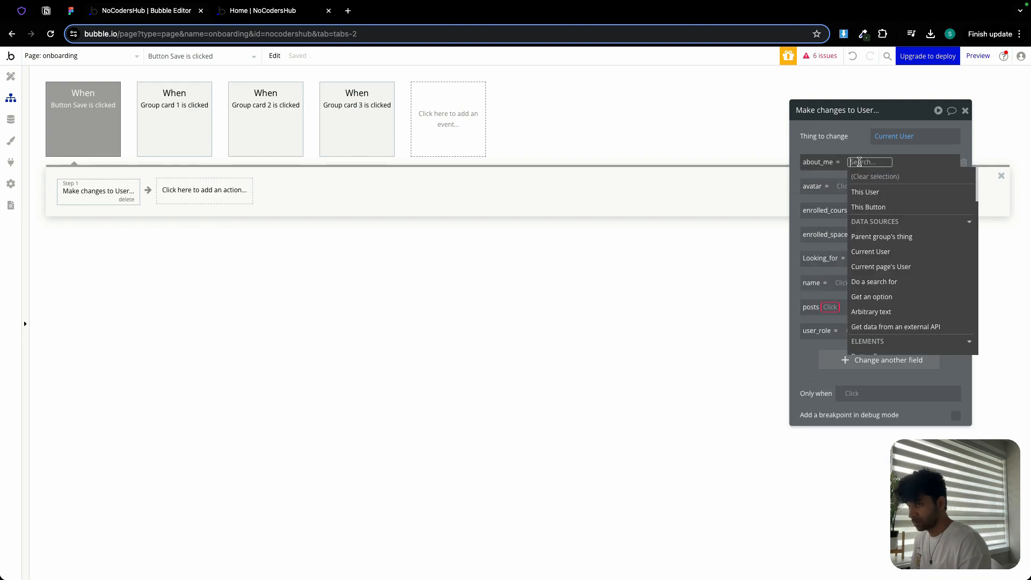
{"action": "type", "text": "abo"}
{"action": "left_click", "coordinate": [874, 205]}
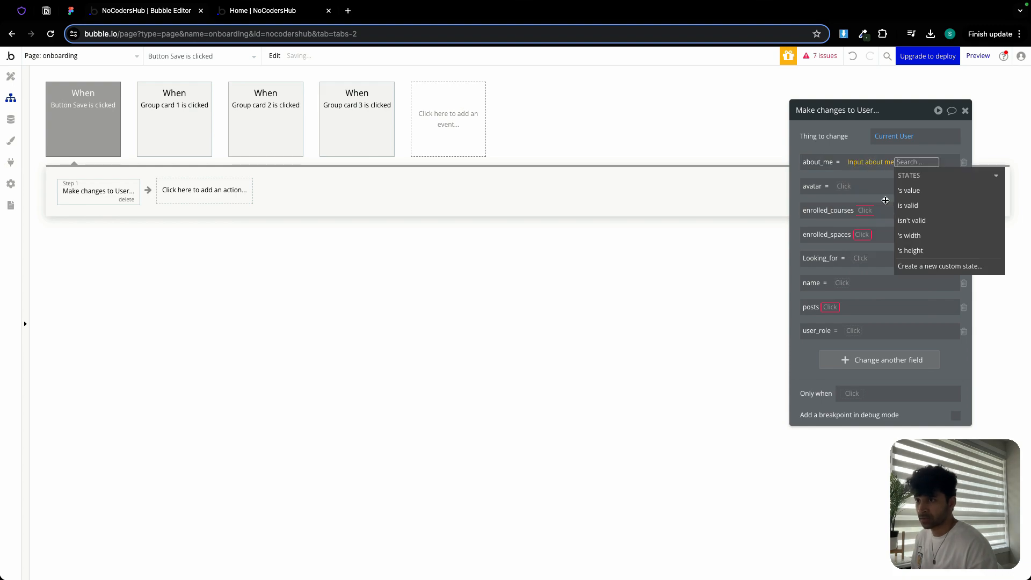
{"action": "left_click", "coordinate": [893, 188]}
{"action": "left_click", "coordinate": [862, 146]}
- Set the avatar field to the PictureUploader Upload avatar's value
{"action": "left_click", "coordinate": [844, 187]}
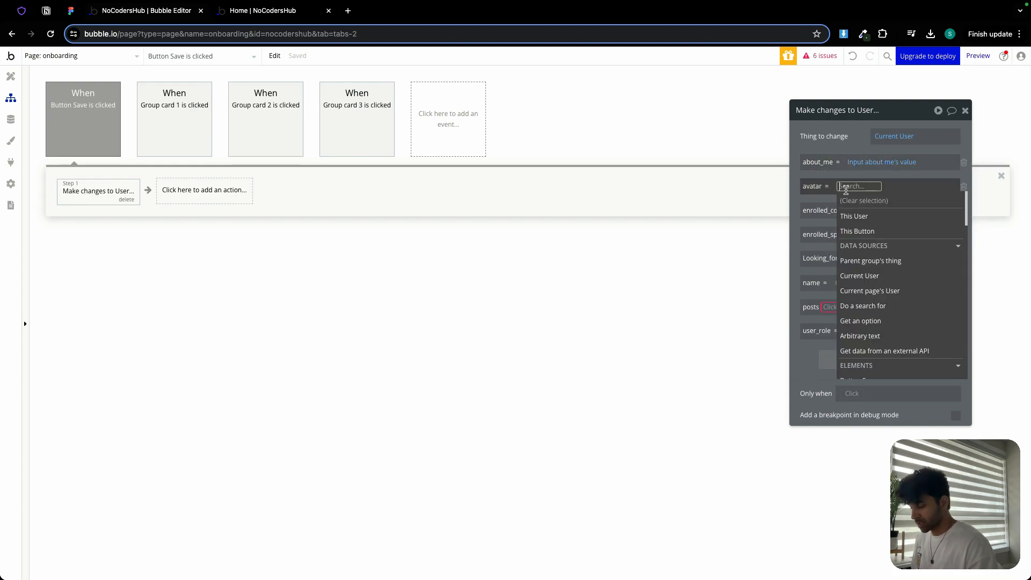
{"action": "type", "text": "pic"}
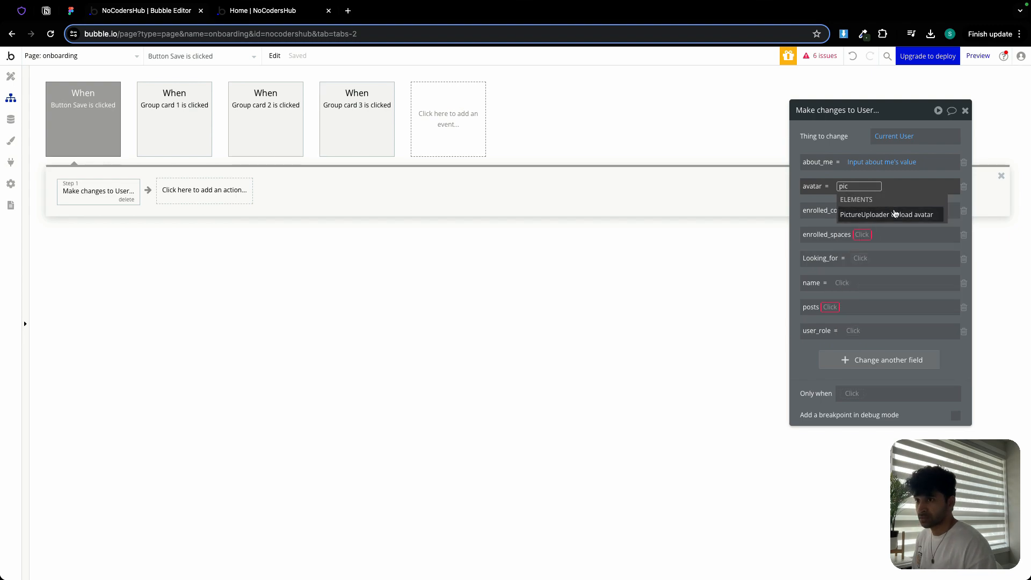
{"action": "left_click", "coordinate": [895, 214]}
{"action": "left_click", "coordinate": [859, 227]}
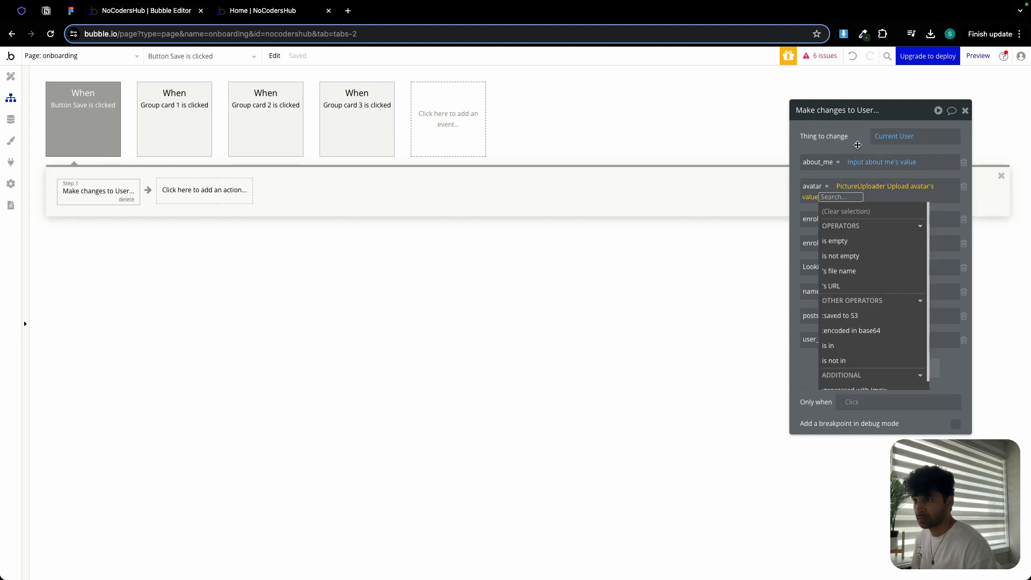
{"action": "left_click", "coordinate": [858, 145]}
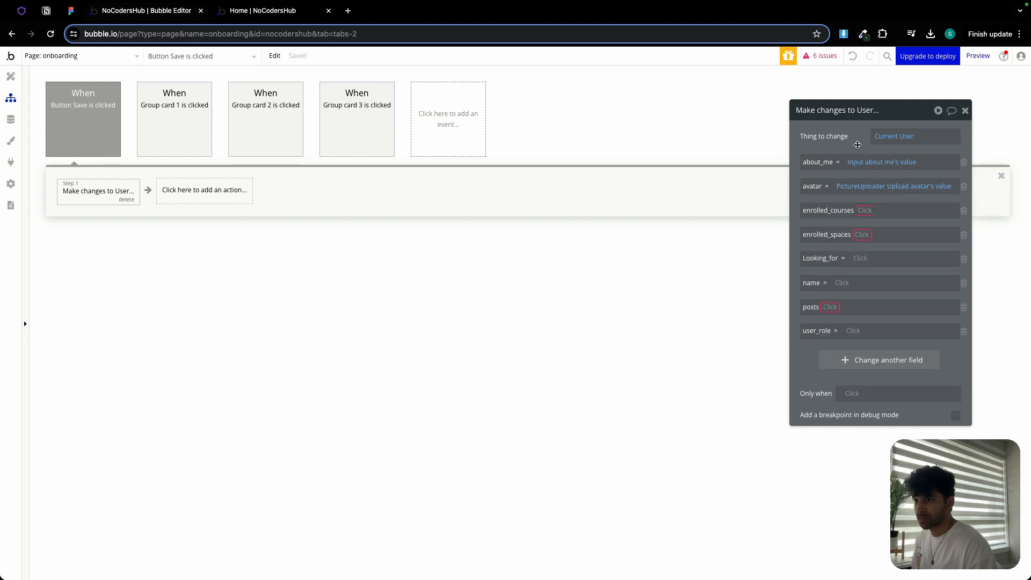
- Remove the enrolled_courses and enrolled_spaces fields and set Looking_for to onboarding's LF custom state
{"action": "left_click", "coordinate": [964, 211]}
{"action": "left_click", "coordinate": [964, 211]}
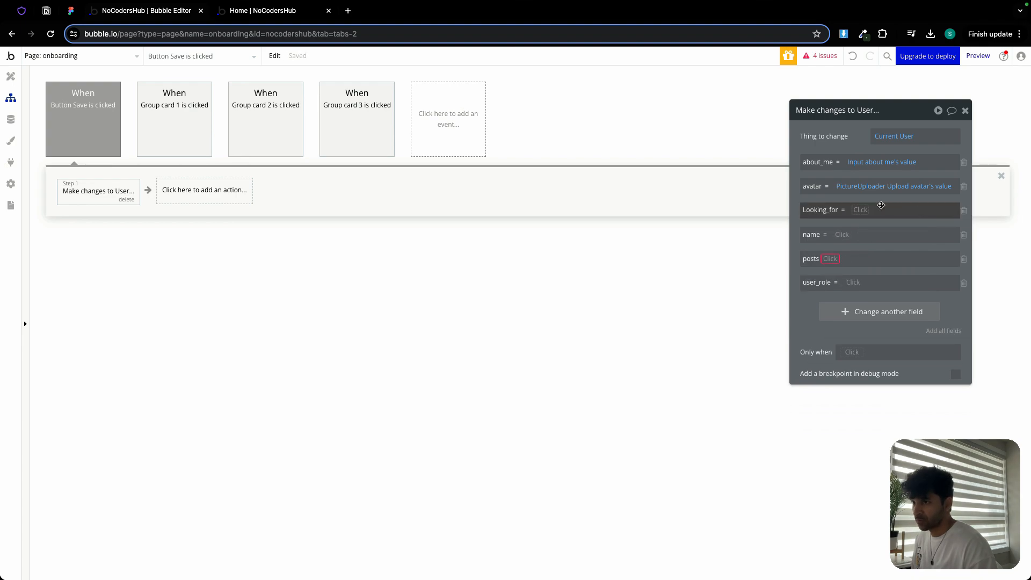
{"action": "left_click", "coordinate": [859, 208]}
{"action": "type", "text": "onb"}
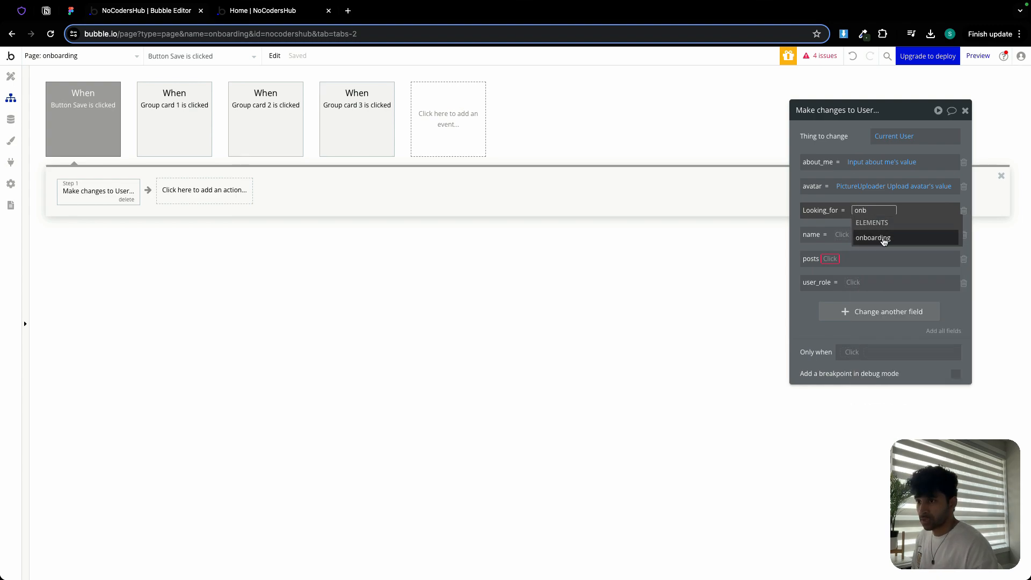
{"action": "left_click", "coordinate": [884, 237]}
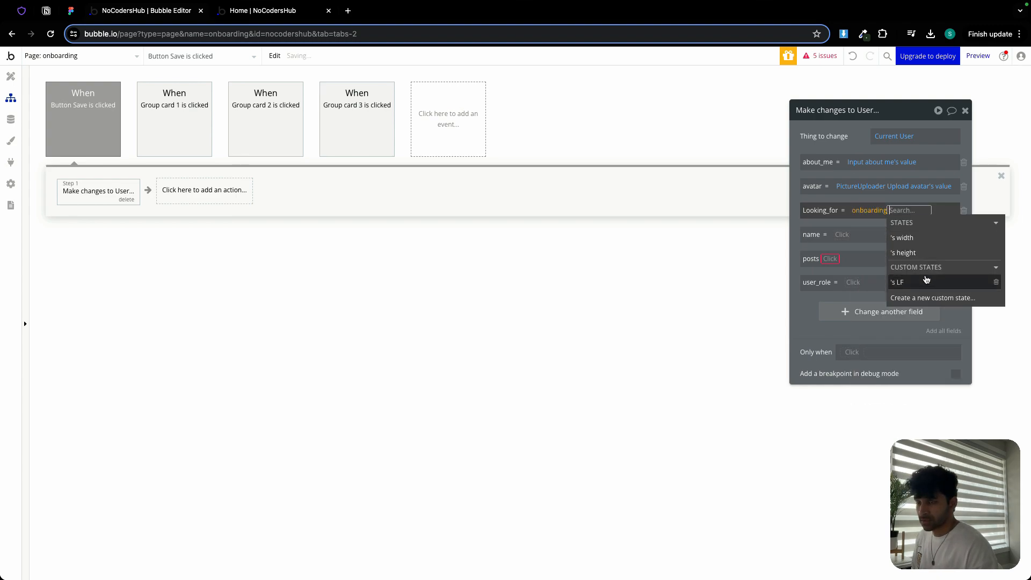
{"action": "left_click", "coordinate": [924, 282]}
{"action": "left_click", "coordinate": [836, 148]}
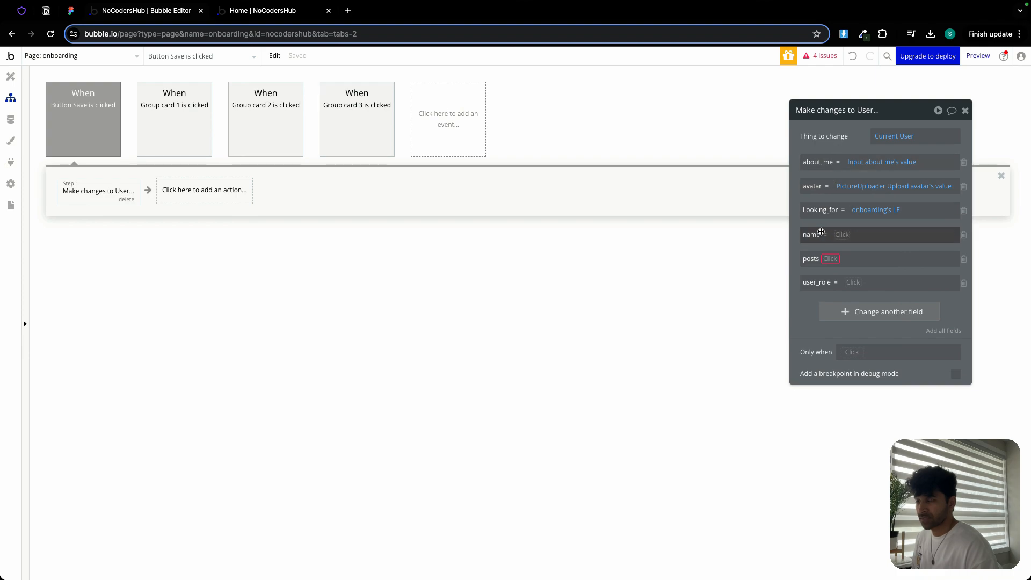
- Remove the name, posts and user_role fields from the action and close the editor
{"action": "left_click", "coordinate": [964, 236]}
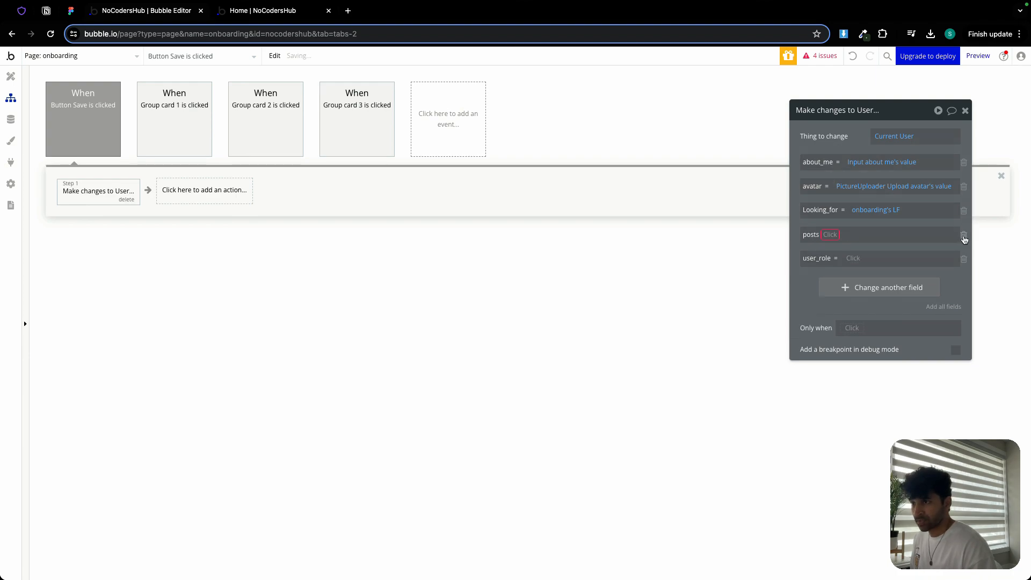
{"action": "left_click", "coordinate": [964, 236]}
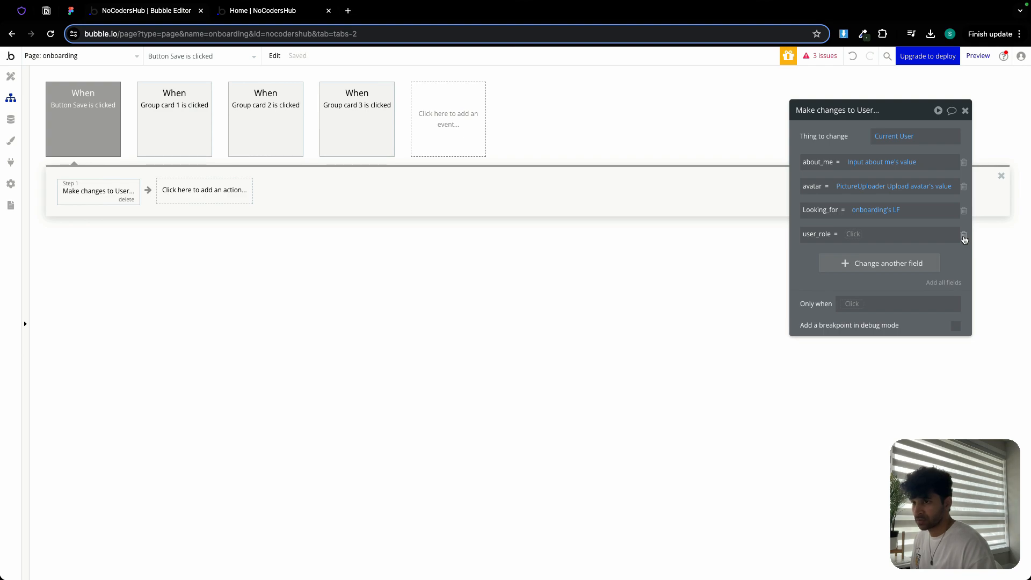
{"action": "left_click", "coordinate": [963, 236]}
{"action": "left_click", "coordinate": [964, 110]}
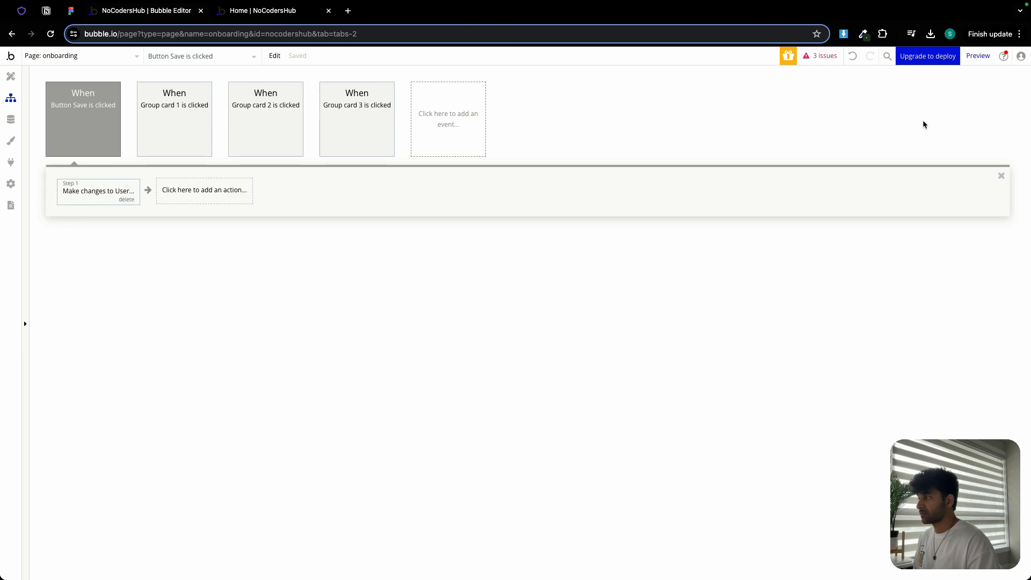
- Add a Reset relevant inputs action after the Make changes to User step
{"action": "left_click", "coordinate": [223, 198]}
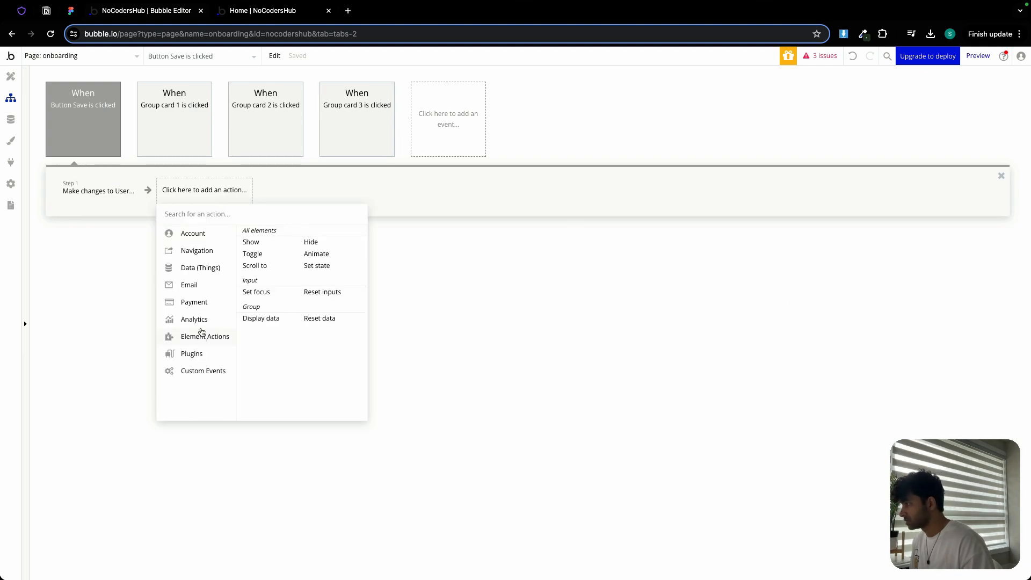
{"action": "mouse_move", "coordinate": [206, 337]}
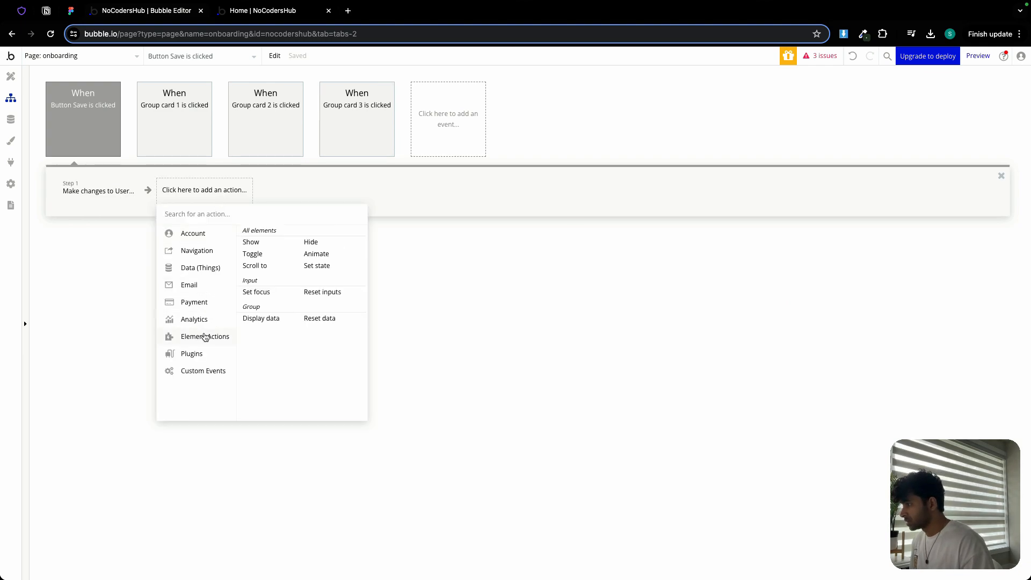
{"action": "left_click", "coordinate": [329, 294]}
- Add a Go to page action with destination feed, sending Current User as data
{"action": "left_click", "coordinate": [273, 198]}
{"action": "mouse_move", "coordinate": [309, 246]}
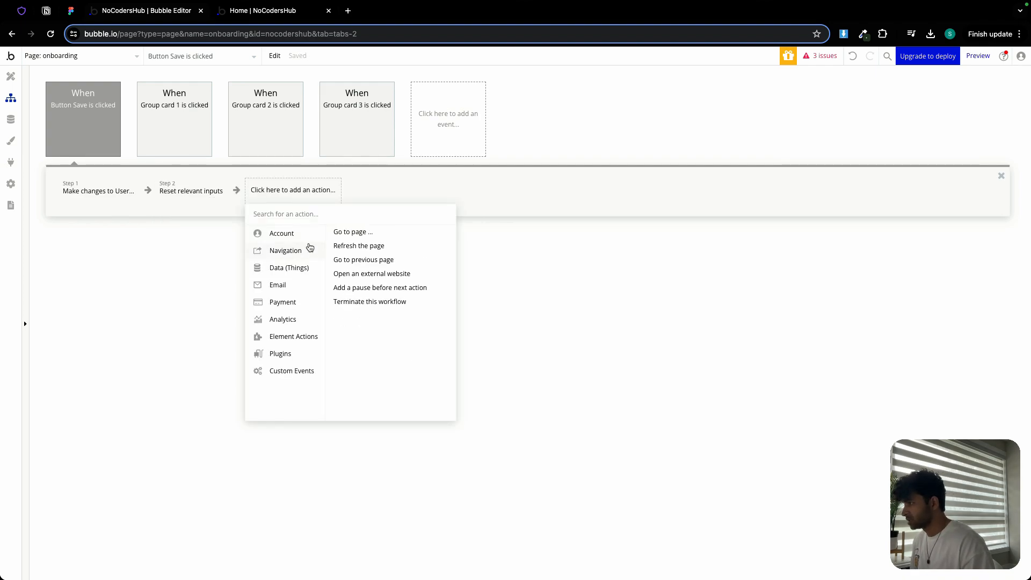
{"action": "left_click", "coordinate": [344, 231]}
{"action": "left_click", "coordinate": [895, 136]}
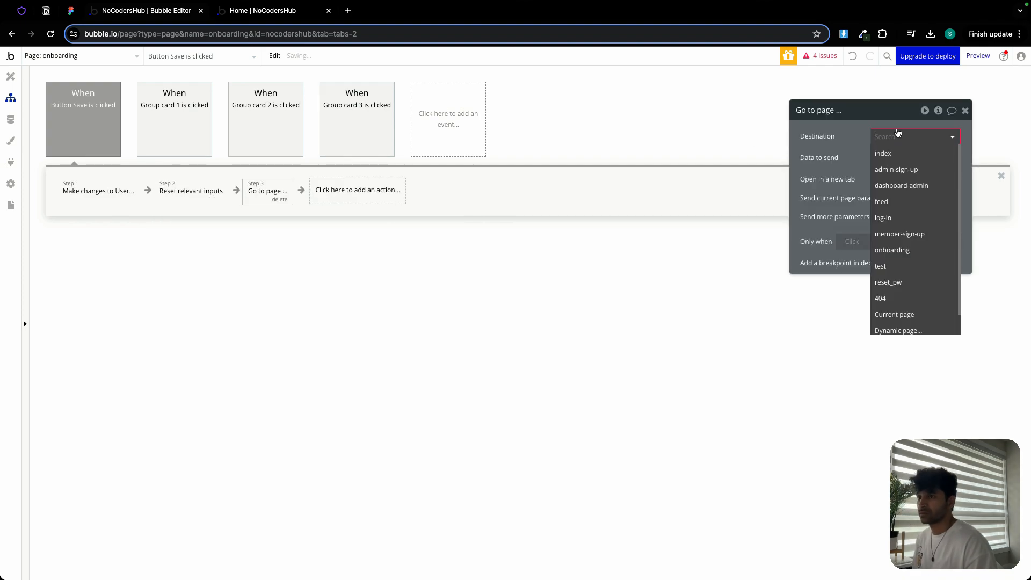
{"action": "left_click", "coordinate": [892, 202]}
{"action": "left_click", "coordinate": [891, 159]}
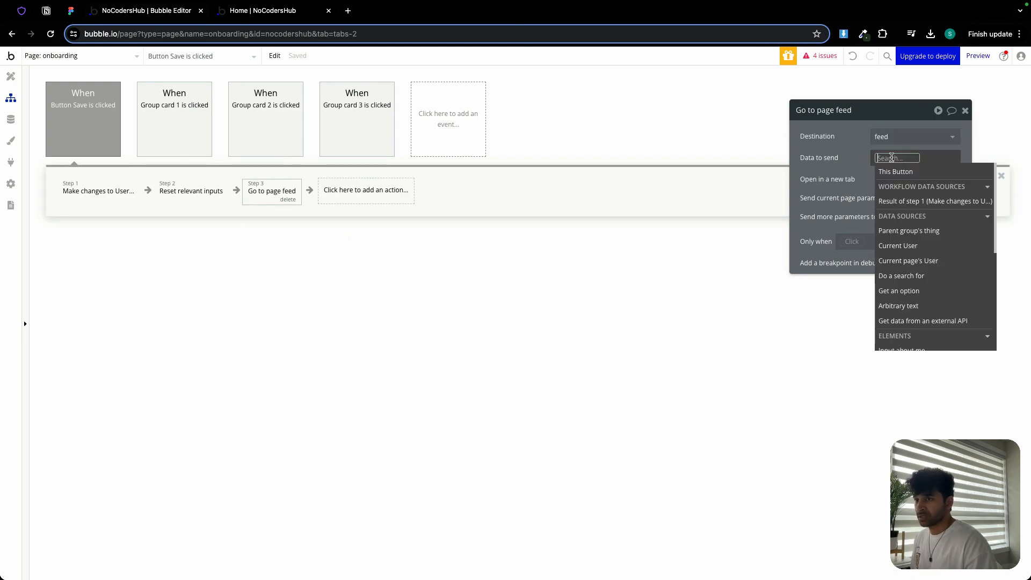
{"action": "left_click", "coordinate": [901, 246]}
{"action": "left_click", "coordinate": [835, 132]}
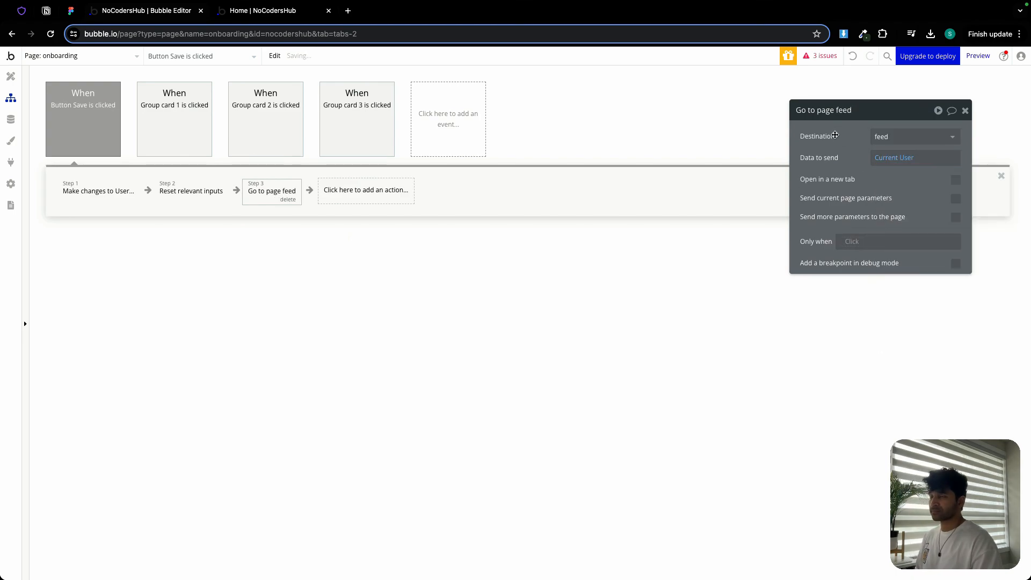
{"action": "left_click", "coordinate": [967, 110]}
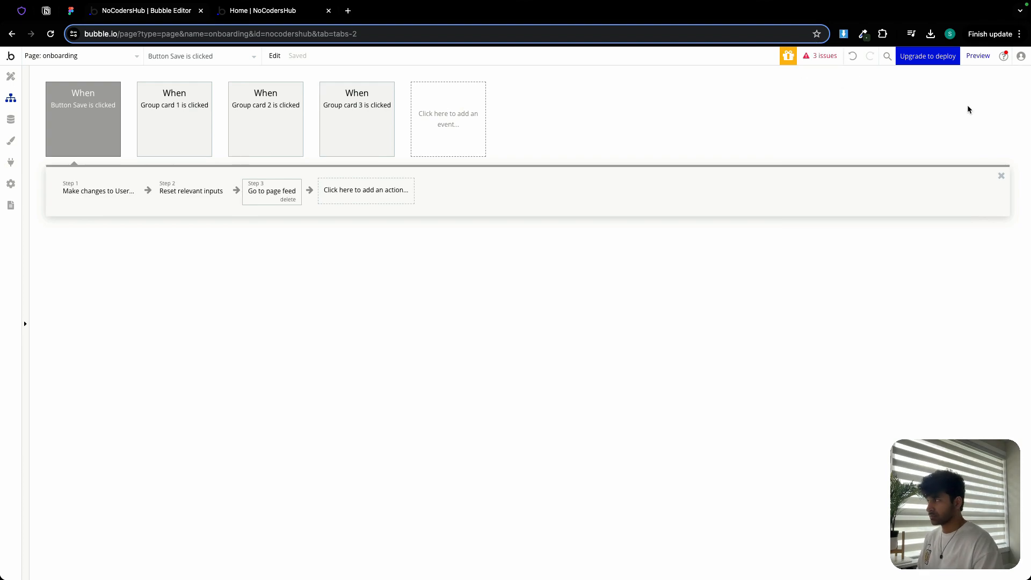
- Open the issues list and move admin-sign-up's Go to page dashboard-admin action after Reset relevant inputs
{"action": "left_click", "coordinate": [11, 76]}
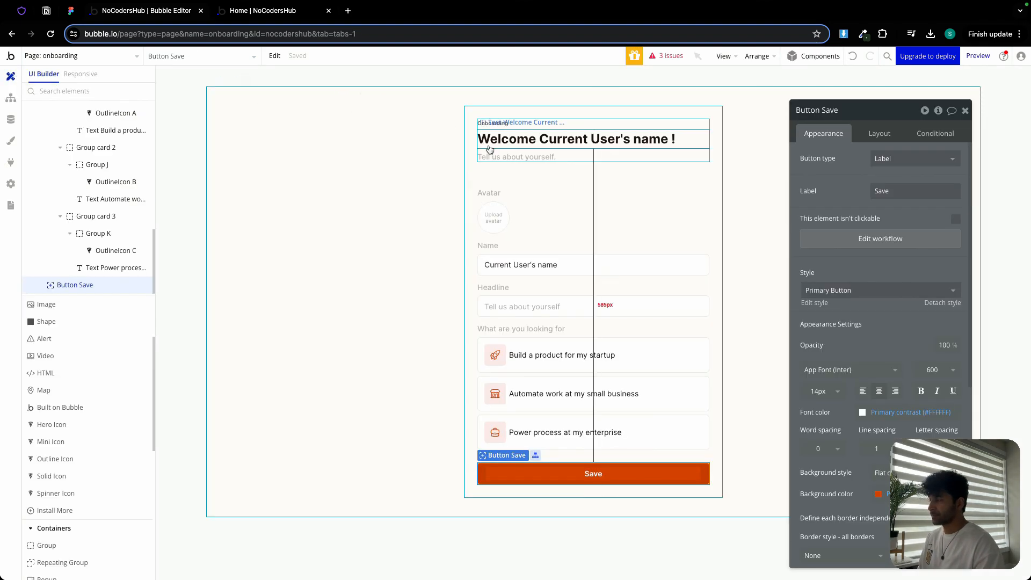
{"action": "left_click", "coordinate": [669, 58]}
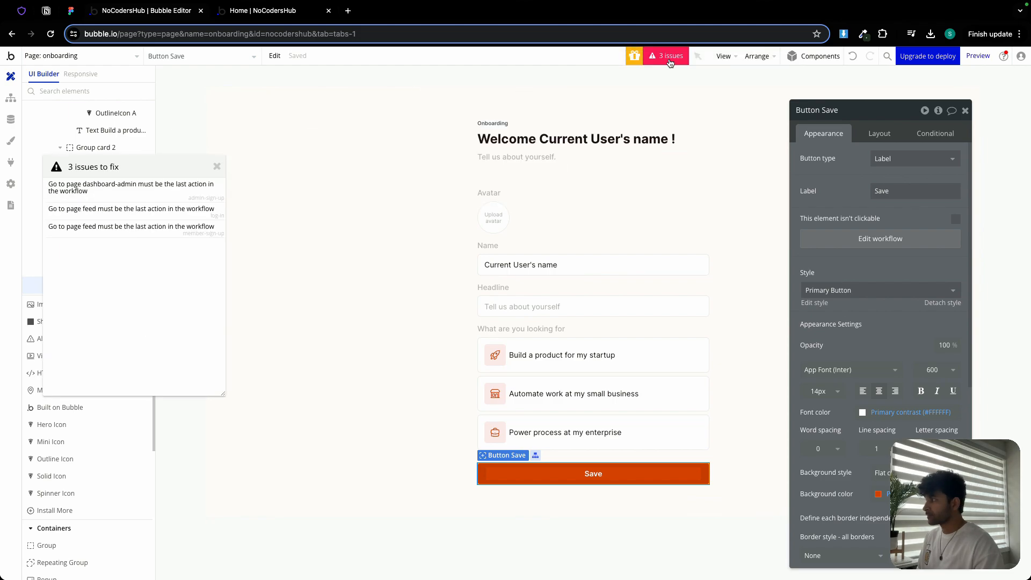
{"action": "left_click", "coordinate": [97, 194]}
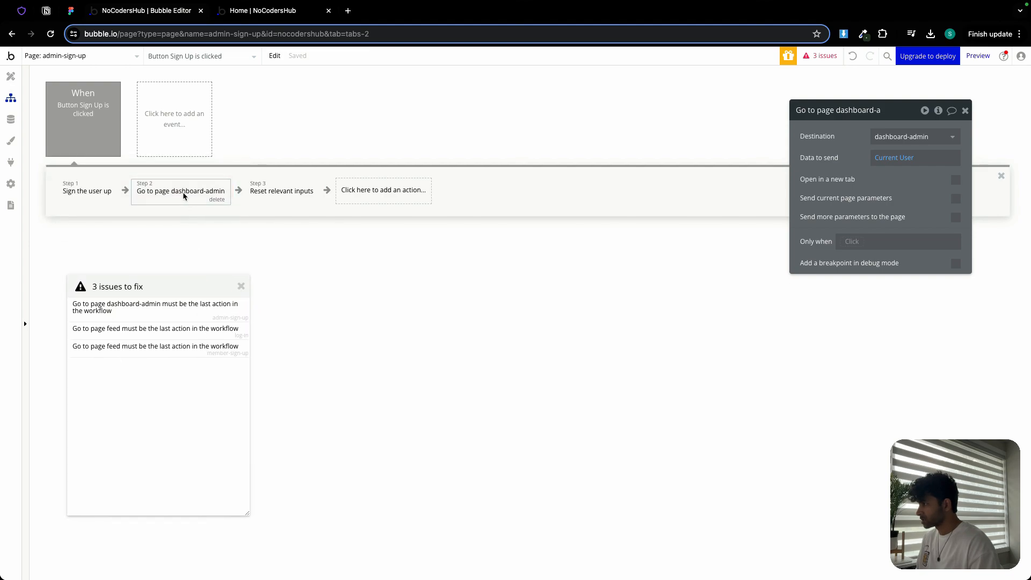
{"action": "left_click_drag", "start_coordinate": [172, 194], "coordinate": [343, 192]}
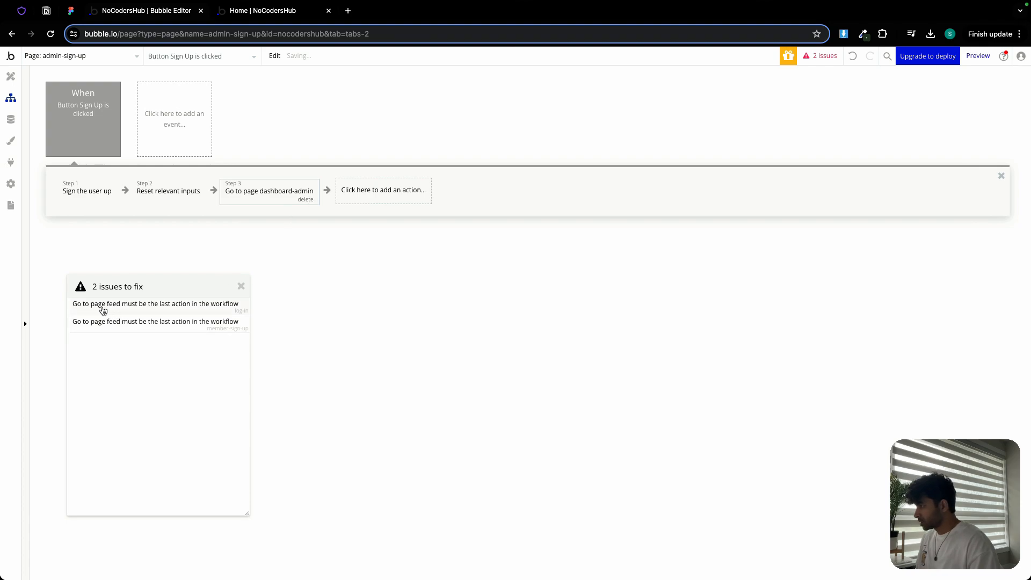
- In the log-in workflow, reorder the actions so Reset relevant inputs comes before Go to page feed
{"action": "left_click", "coordinate": [157, 309]}
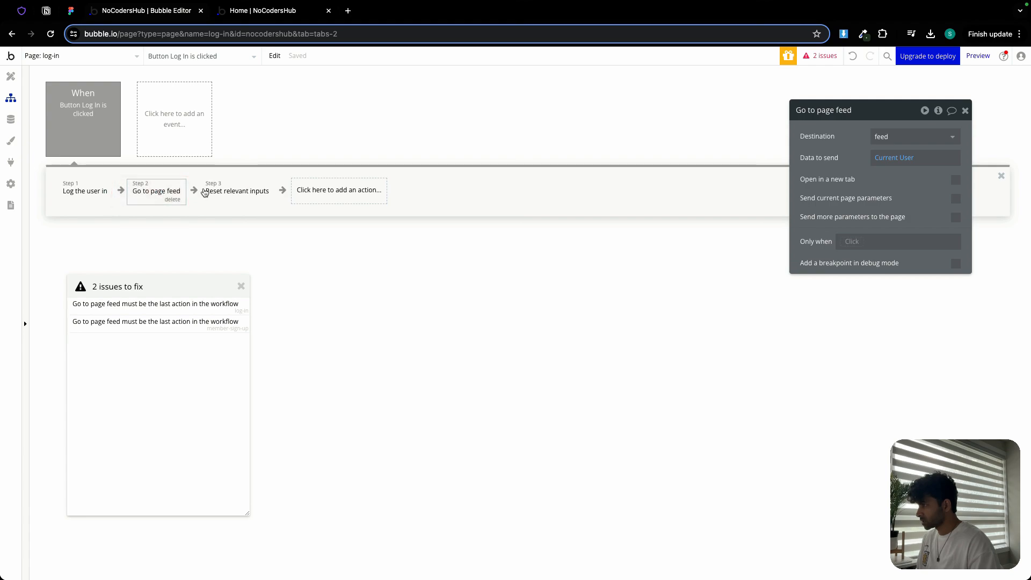
{"action": "left_click_drag", "start_coordinate": [161, 193], "coordinate": [293, 189]}
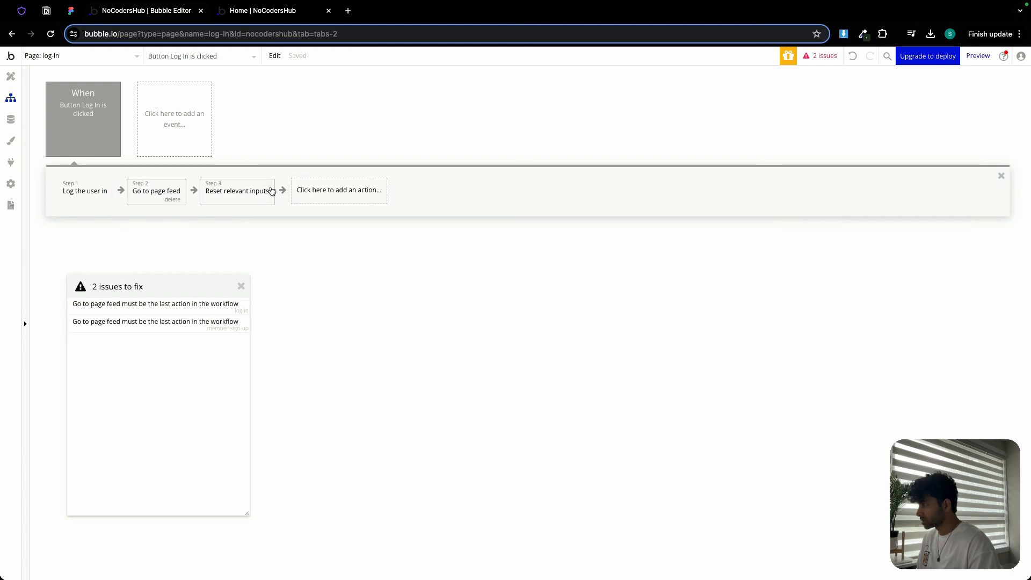
{"action": "left_click", "coordinate": [171, 195]}
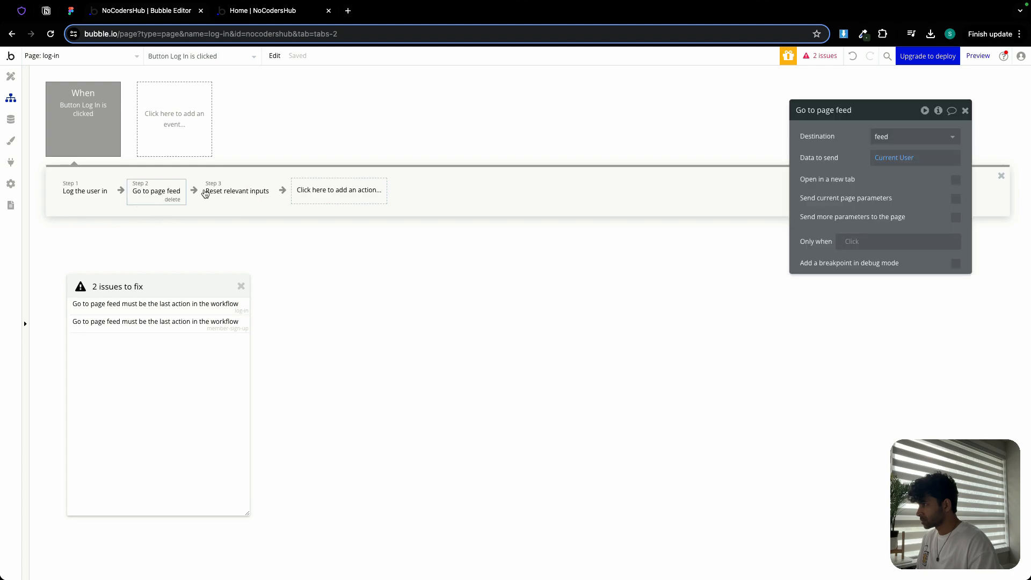
{"action": "left_click", "coordinate": [226, 192]}
{"action": "left_click_drag", "start_coordinate": [236, 192], "coordinate": [153, 195]}
- In the member-sign-up workflow, move Reset relevant inputs before Go to page feed and close the issues list
{"action": "left_click", "coordinate": [116, 313]}
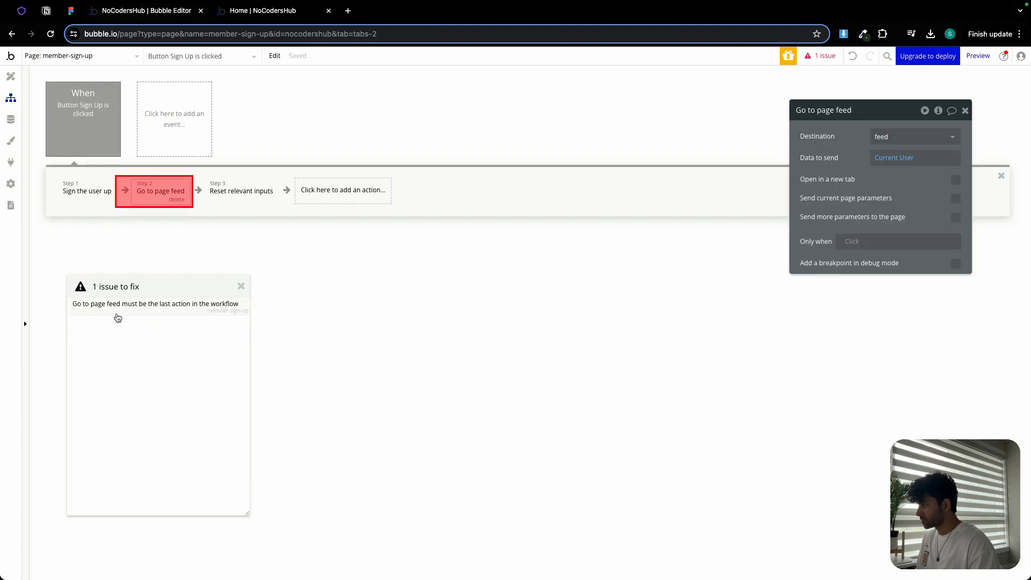
{"action": "left_click", "coordinate": [219, 193]}
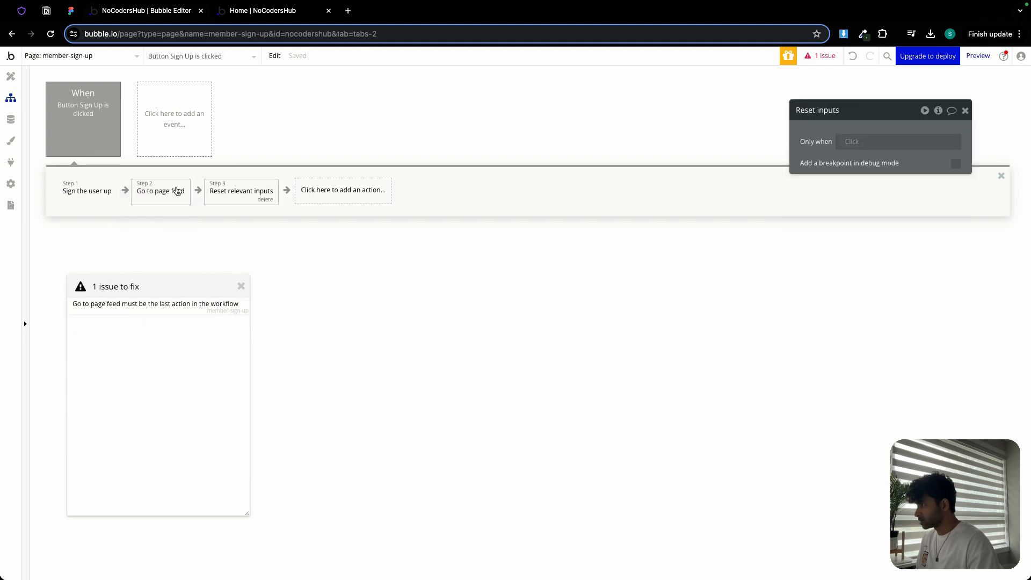
{"action": "left_click_drag", "start_coordinate": [219, 193], "coordinate": [161, 194]}
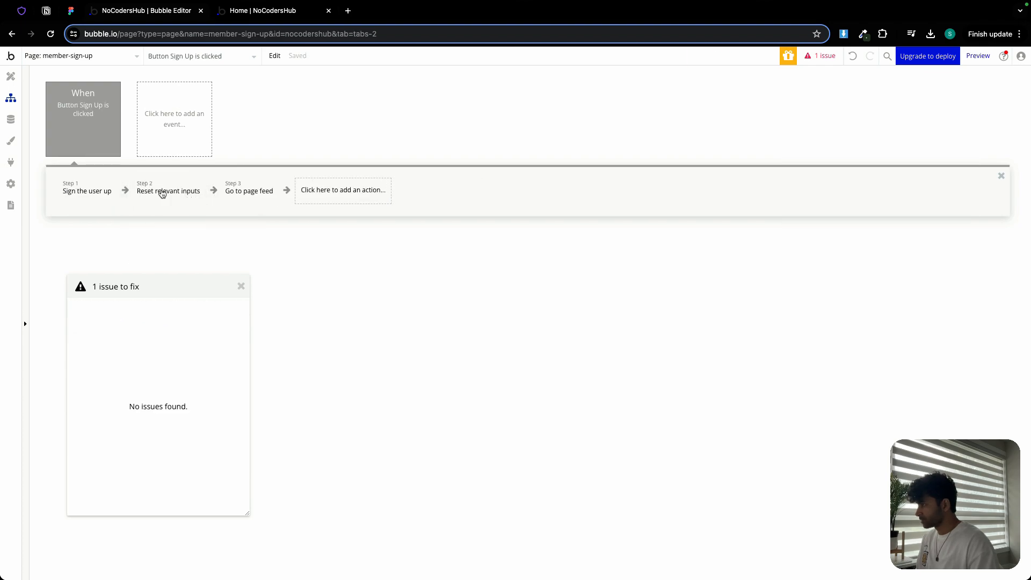
{"action": "left_click", "coordinate": [239, 287]}
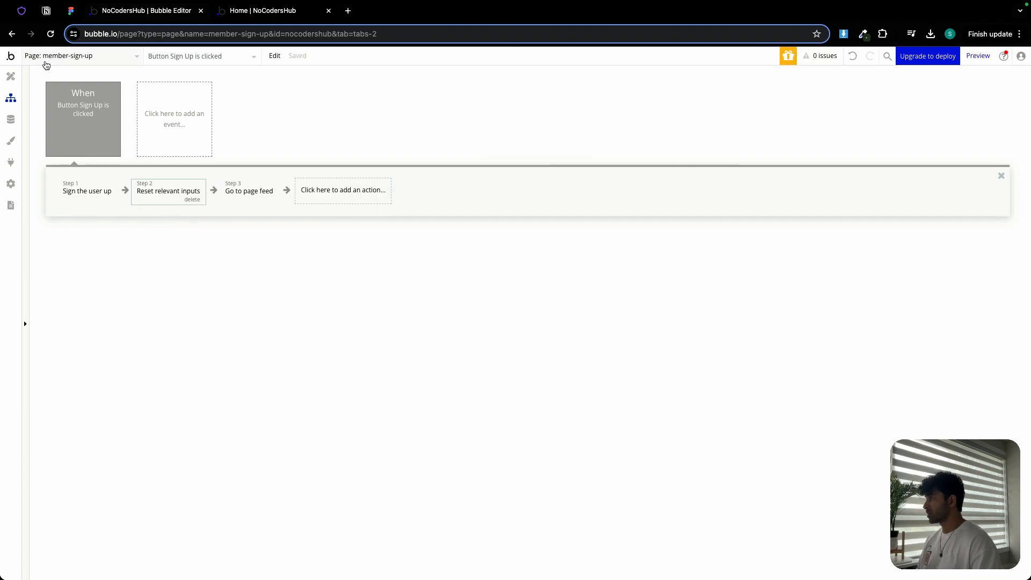
- Change the member sign-up workflow's Go to page destination to onboarding and return to the page design
{"action": "left_click", "coordinate": [82, 193]}
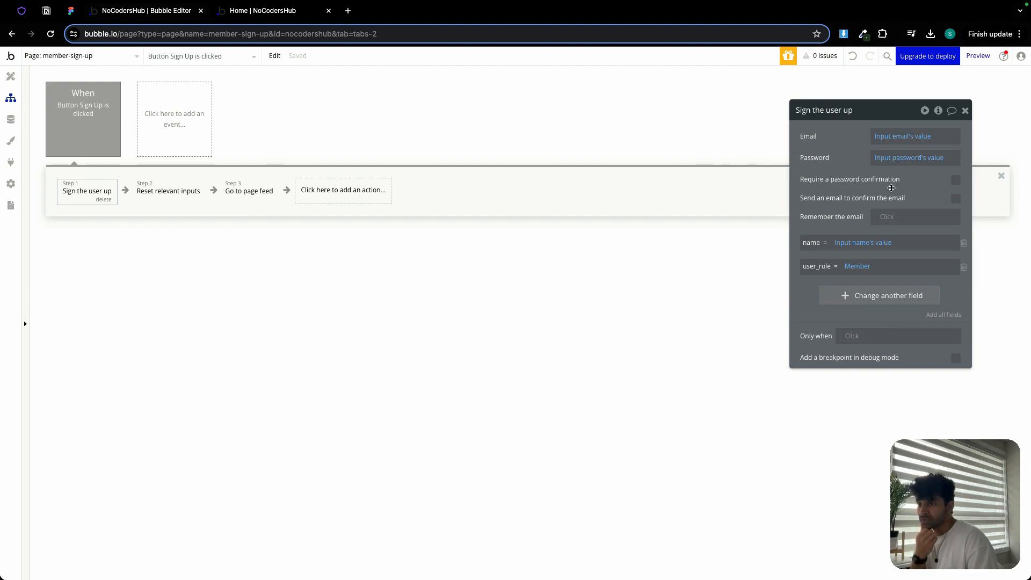
{"action": "left_click", "coordinate": [159, 197]}
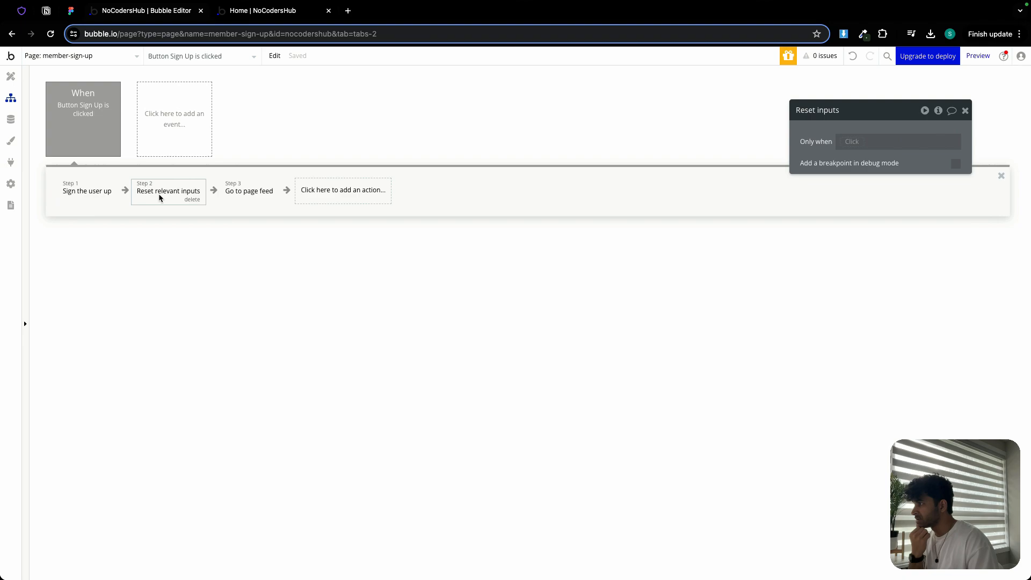
{"action": "left_click", "coordinate": [249, 194]}
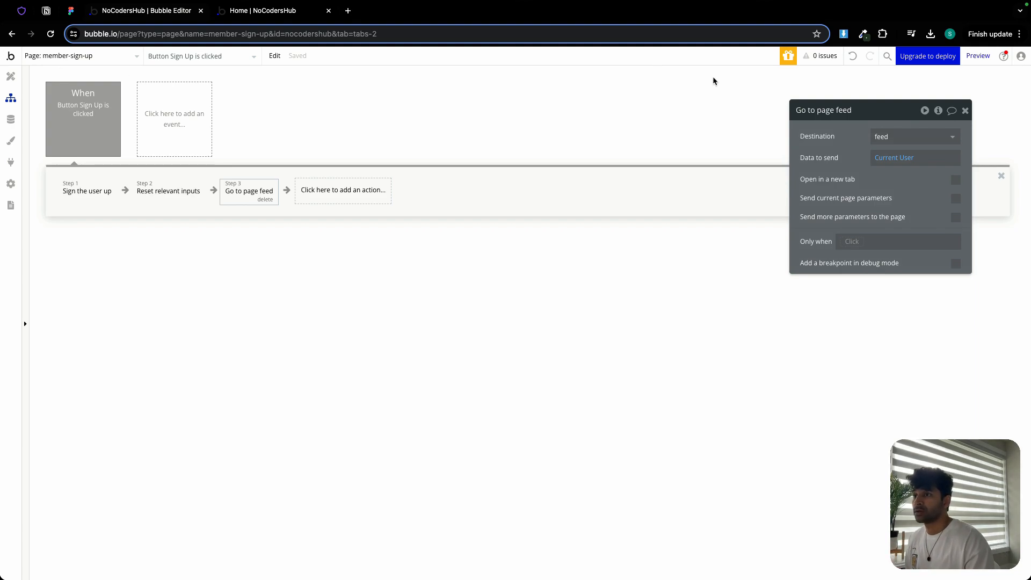
{"action": "left_click", "coordinate": [902, 136]}
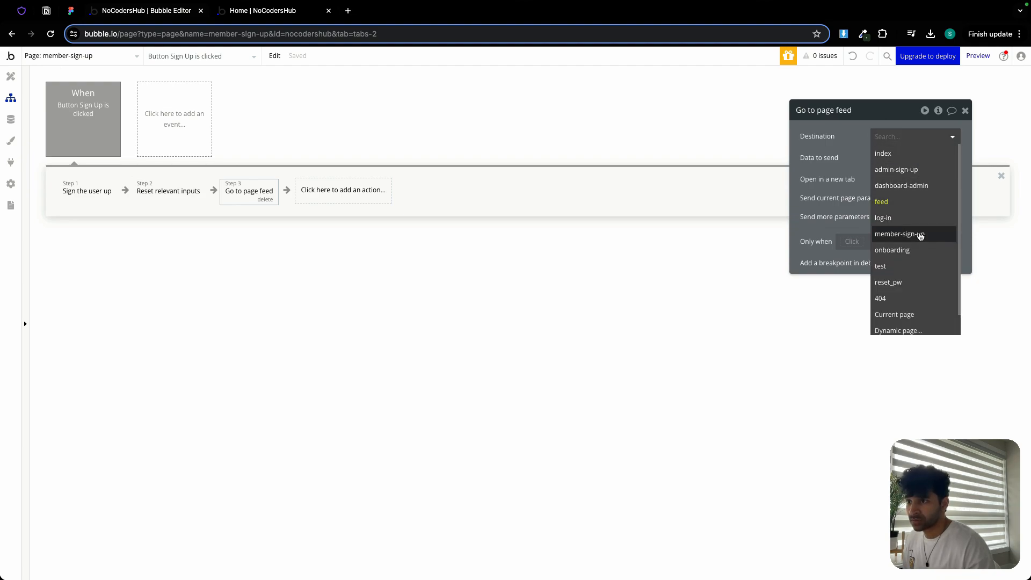
{"action": "left_click", "coordinate": [916, 251]}
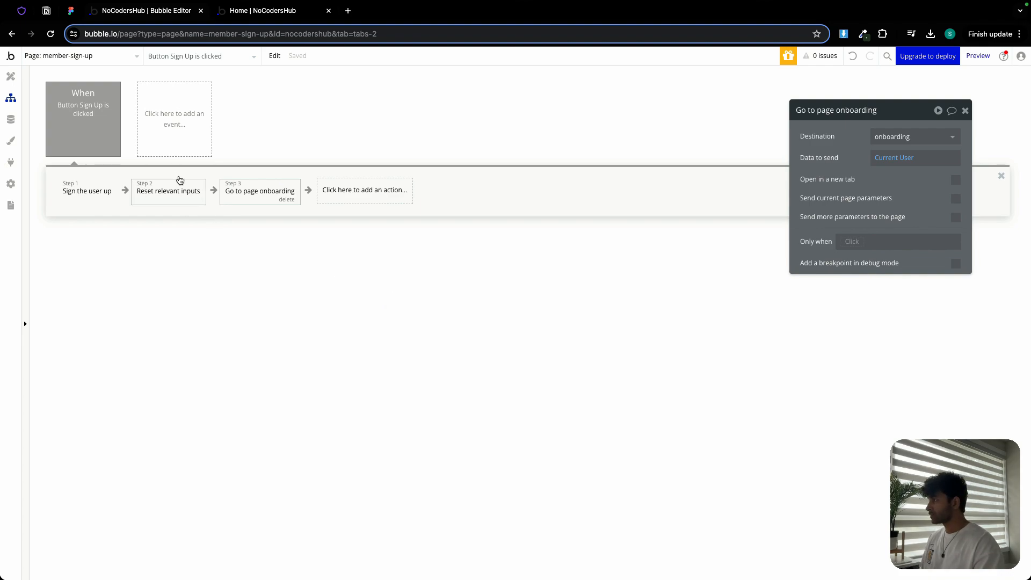
{"action": "left_click", "coordinate": [12, 78]}
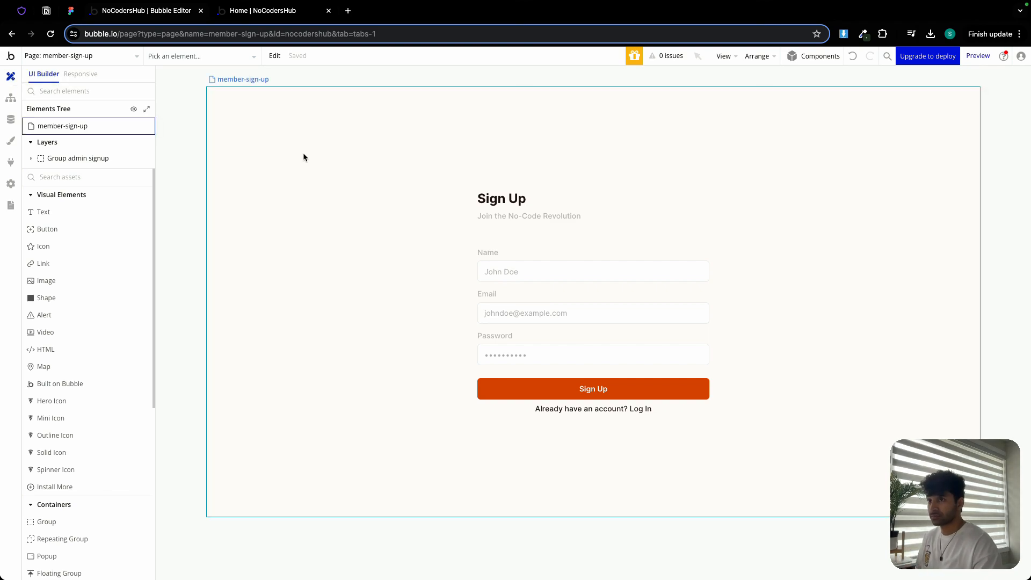
- Preview the app, log out, and open the member sign-up page from the landing page's join button
{"action": "left_click", "coordinate": [973, 57]}
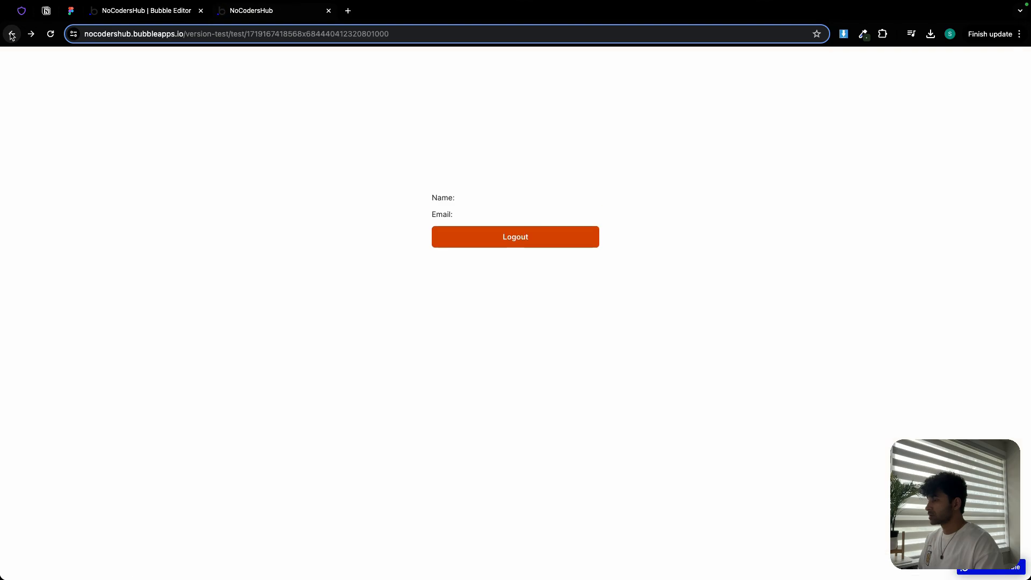
{"action": "left_click", "coordinate": [510, 245]}
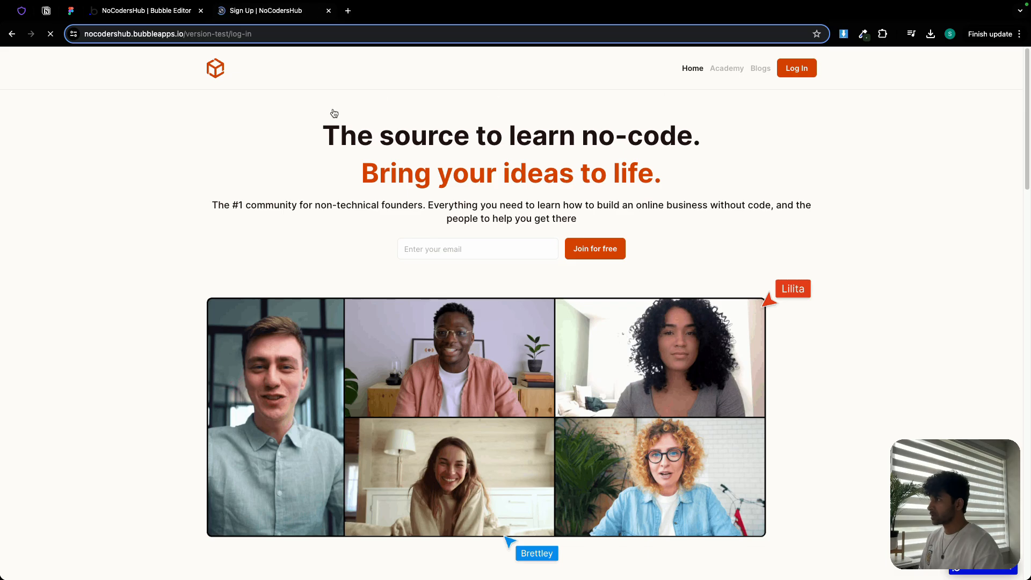
{"action": "left_click", "coordinate": [12, 36]}
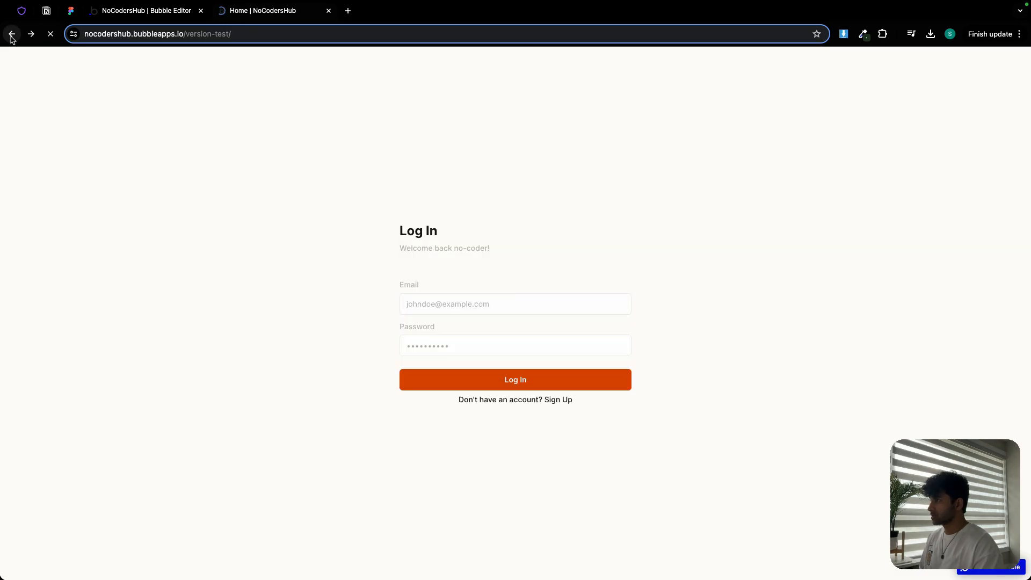
{"action": "scroll", "coordinate": [494, 215], "scroll_direction": "down", "scroll_amount": 15}
{"action": "scroll", "coordinate": [516, 221], "scroll_direction": "down", "scroll_amount": 5}
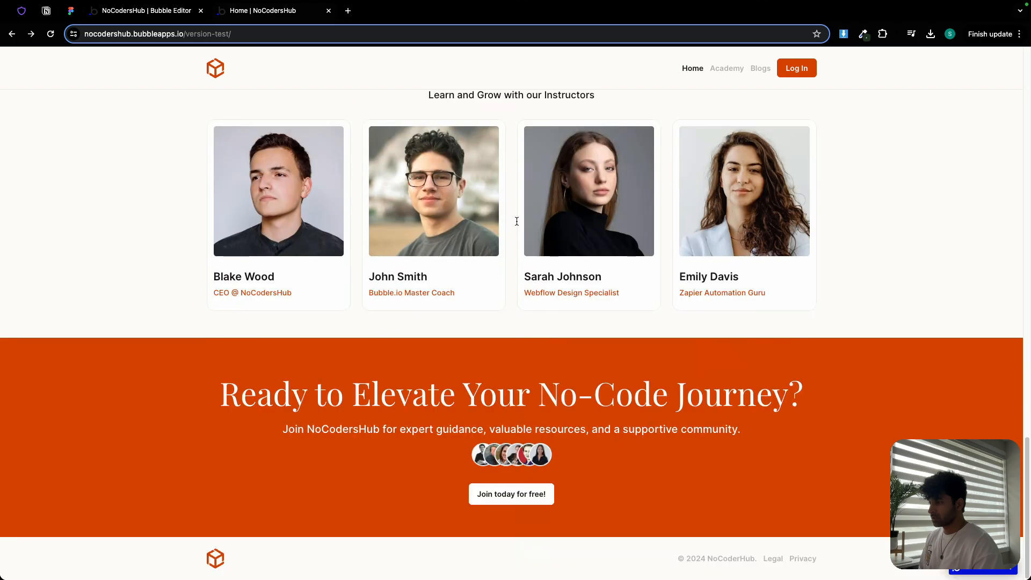
{"action": "left_click", "coordinate": [516, 501]}
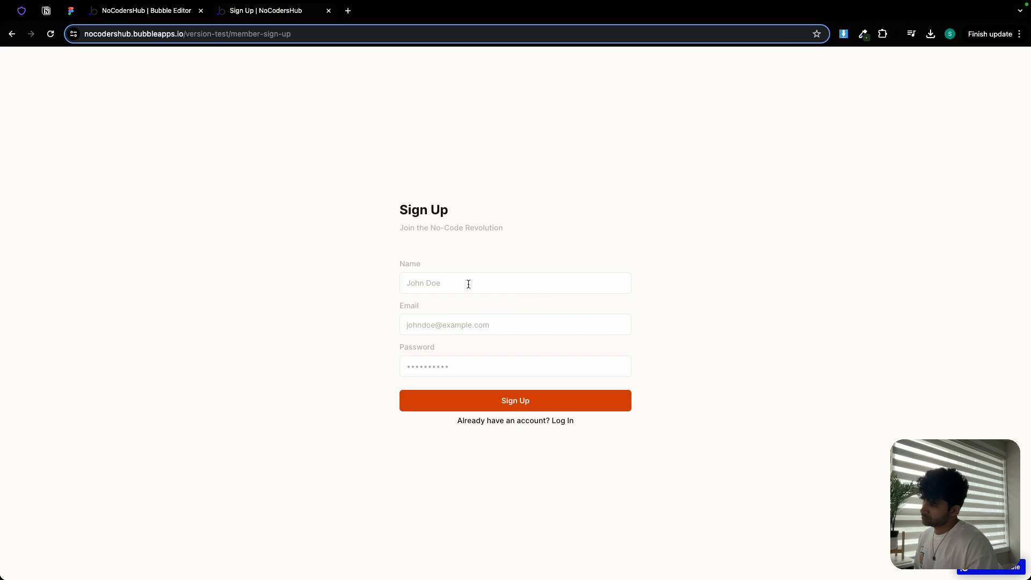
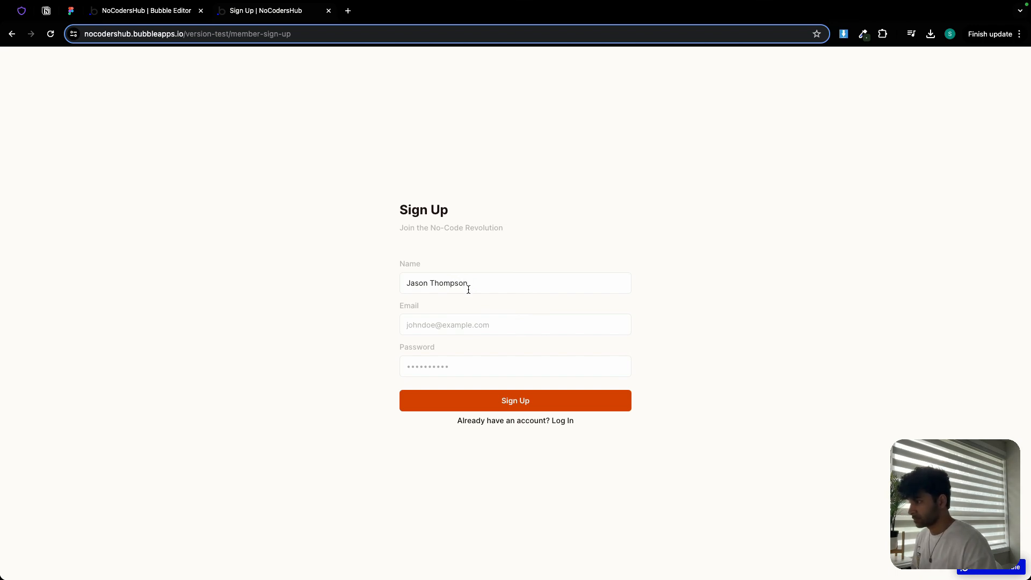
- Sign up a test member by entering a full name, e-mail address and password
{"action": "left_click", "coordinate": [462, 323]}
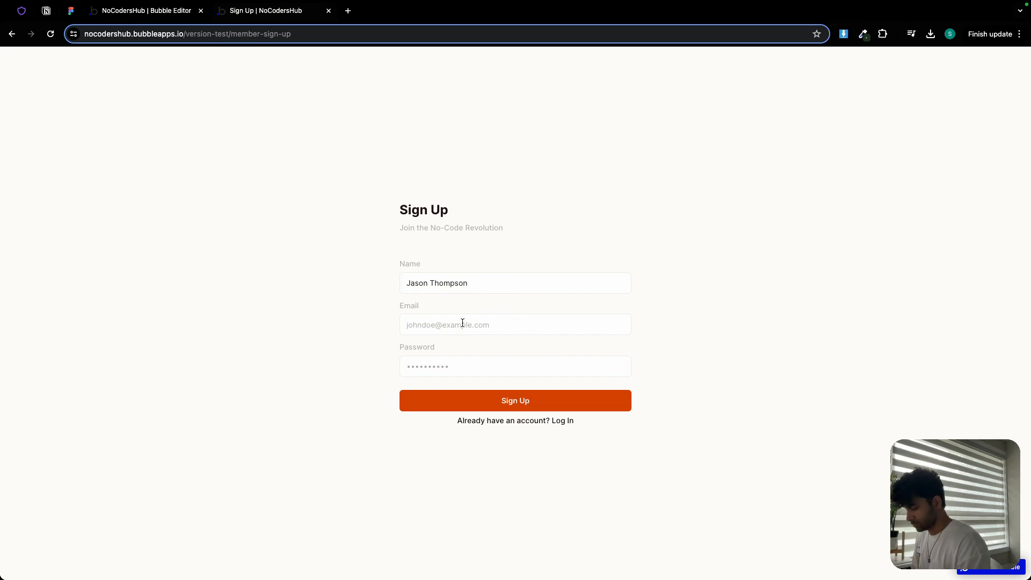
{"action": "type", "text": "jasont@ex"}
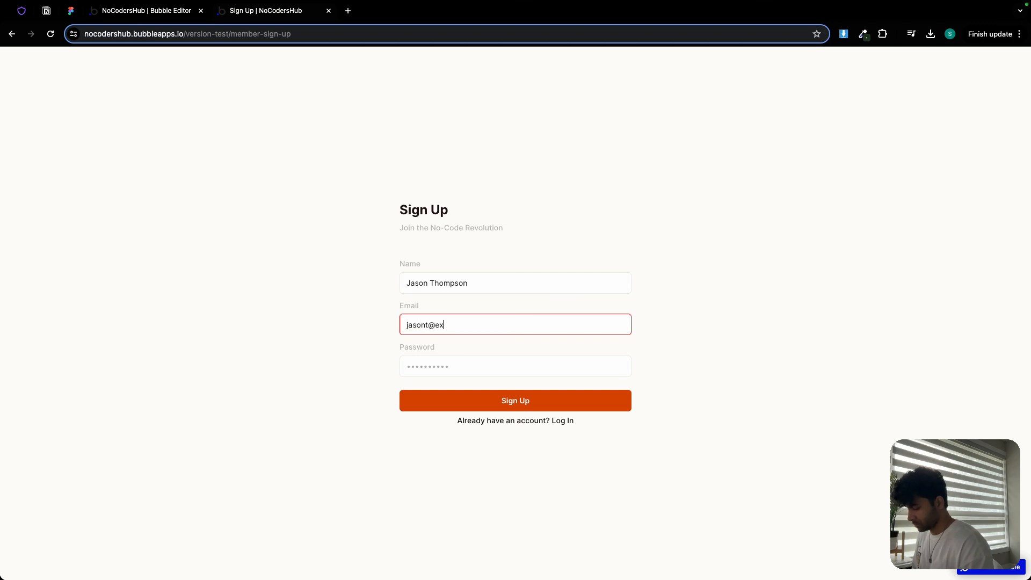
{"action": "type", "text": "ample.com"}
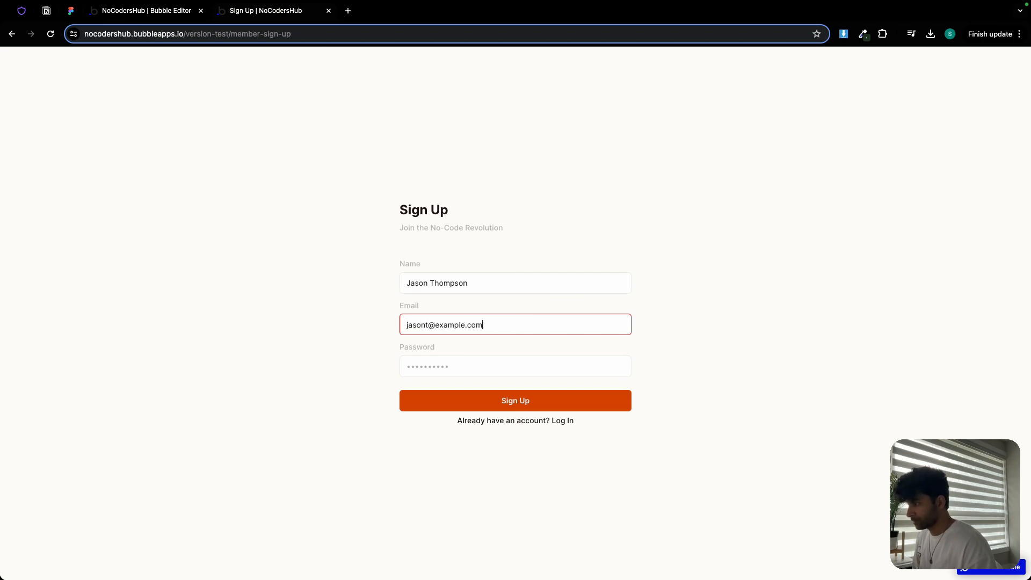
{"action": "left_click", "coordinate": [453, 366]}
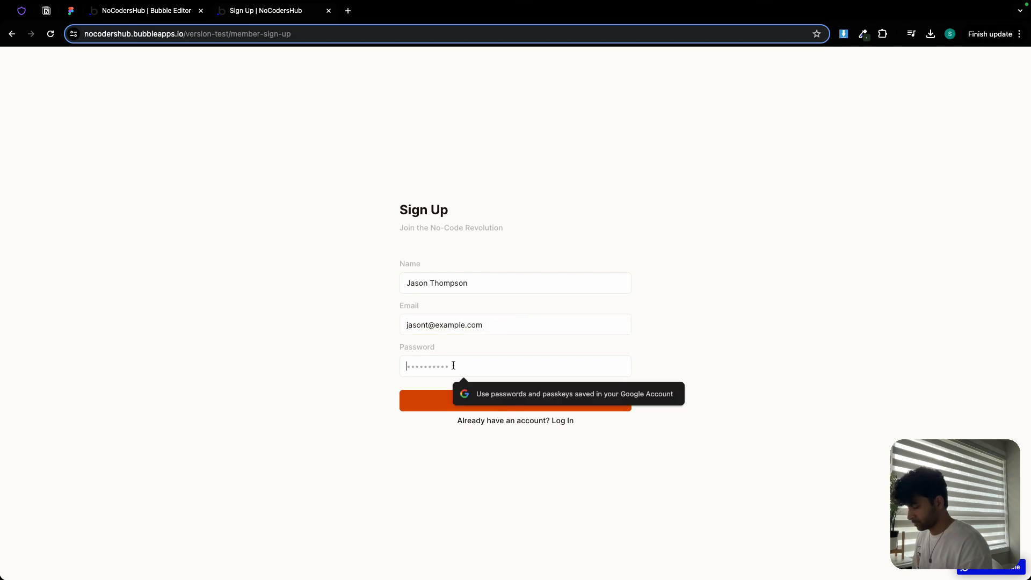
{"action": "type", "text": "*******"}
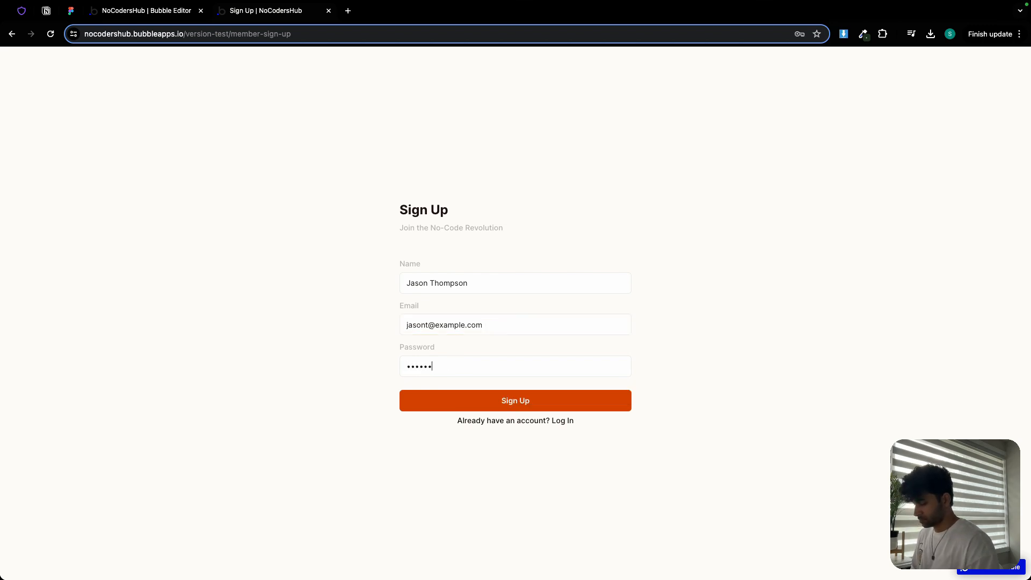
{"action": "type", "text": "*"}
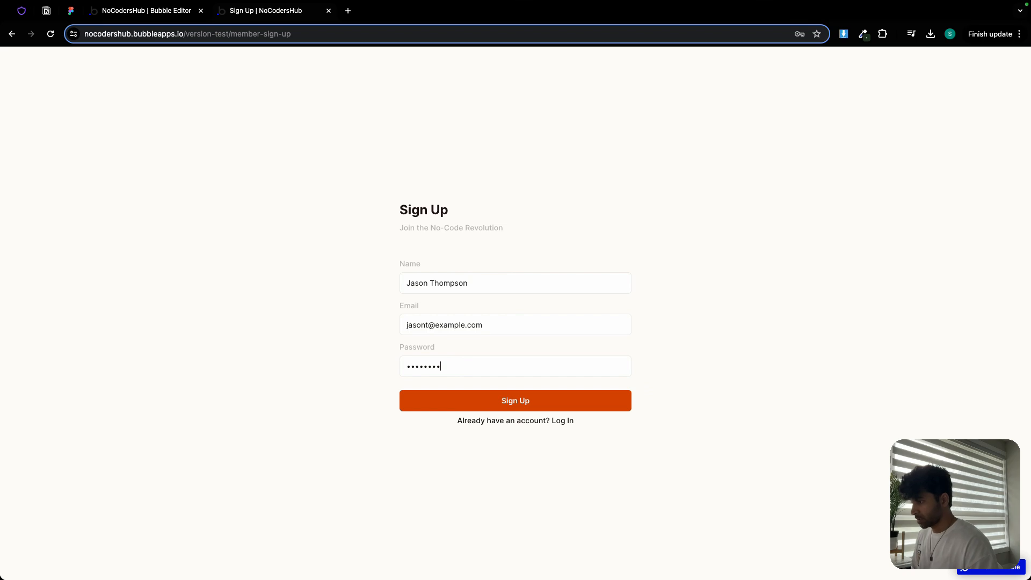
{"action": "left_click", "coordinate": [563, 403]}
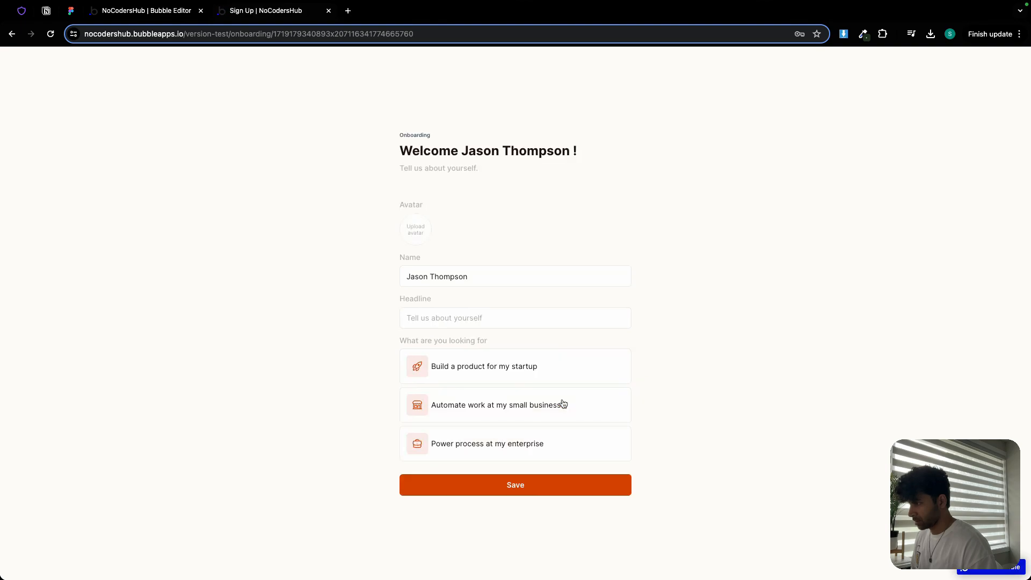
- Upload the member's photo as the avatar and enter the headline CEO @ Beehiv
{"action": "triple_click", "coordinate": [461, 281]}
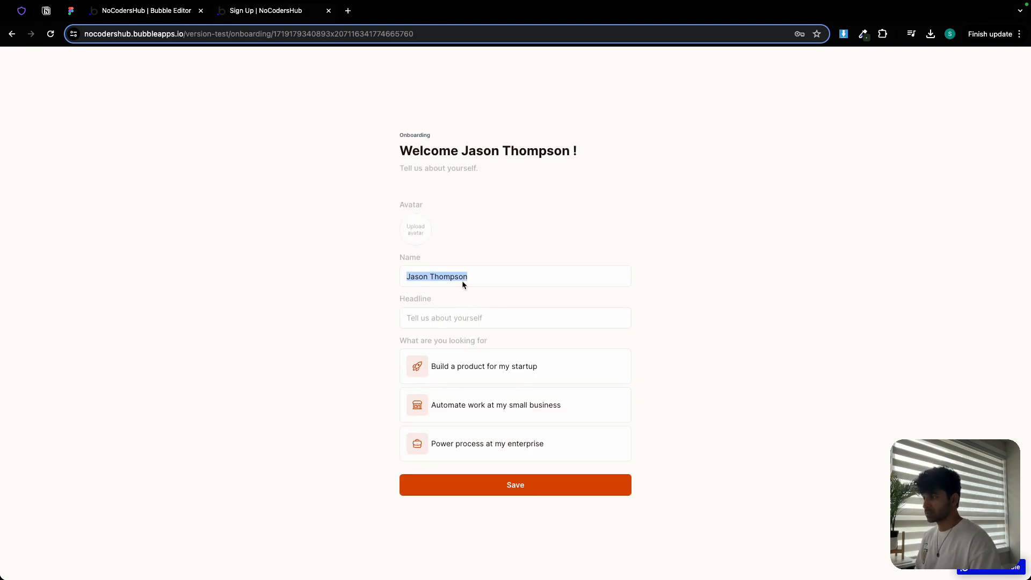
{"action": "left_click", "coordinate": [393, 262]}
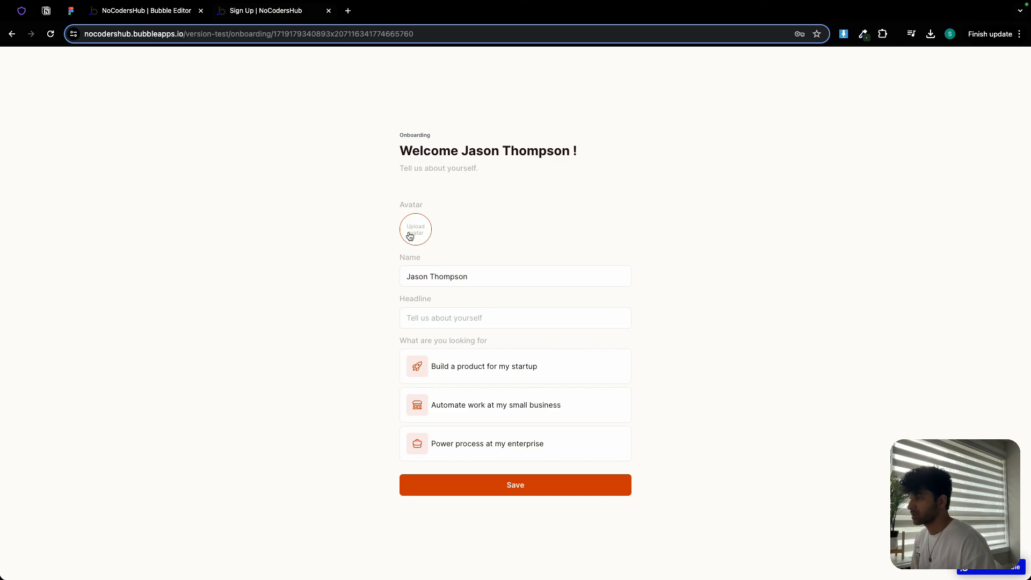
{"action": "left_click", "coordinate": [410, 236]}
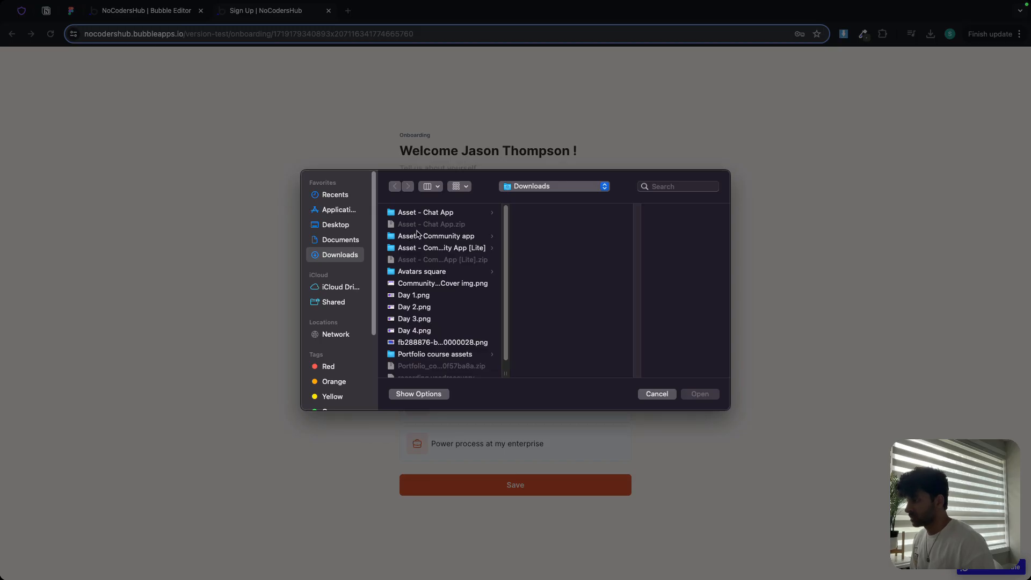
{"action": "left_click", "coordinate": [454, 248]}
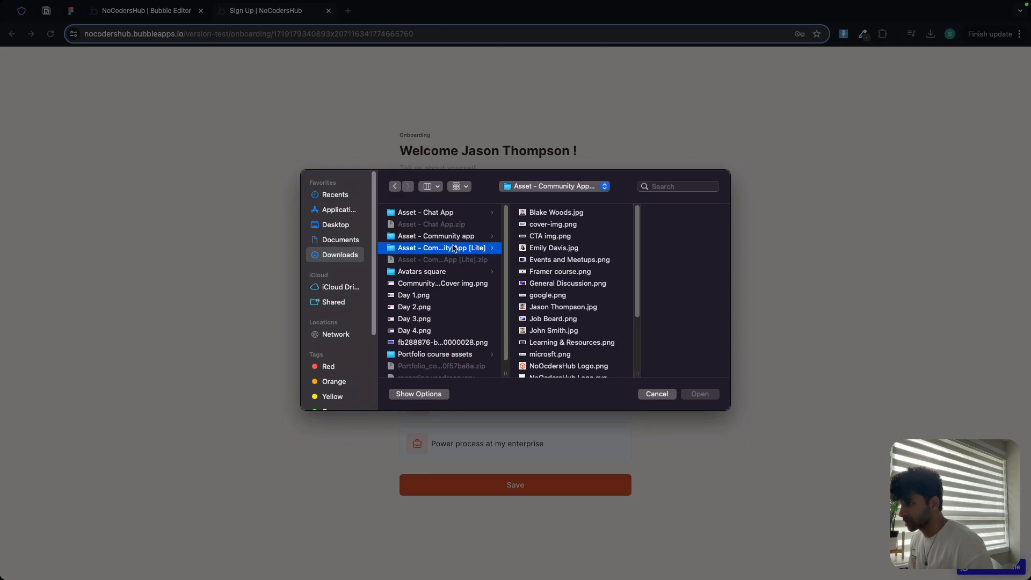
{"action": "double_click", "coordinate": [545, 307]}
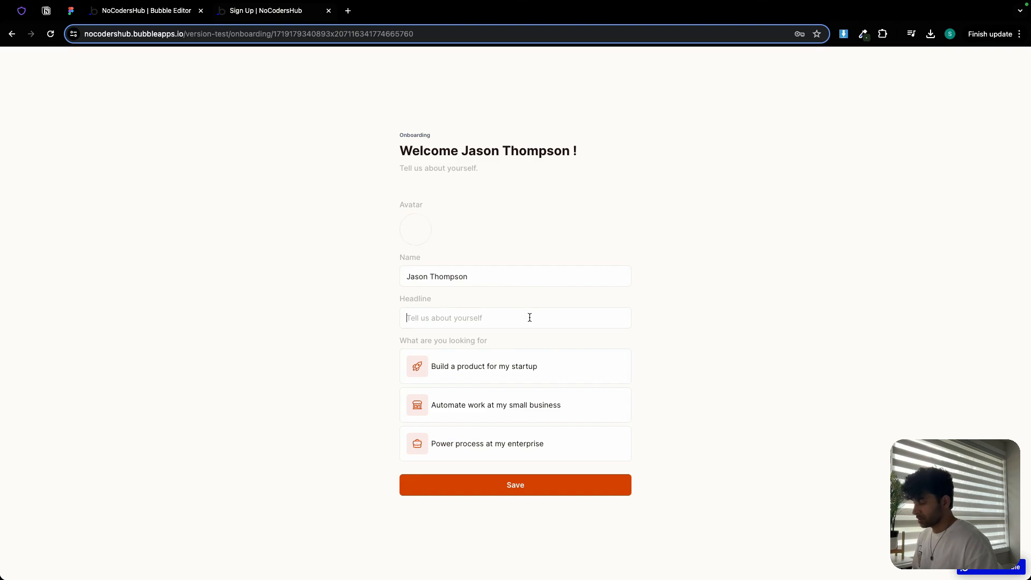
{"action": "type", "text": "CEO @"}
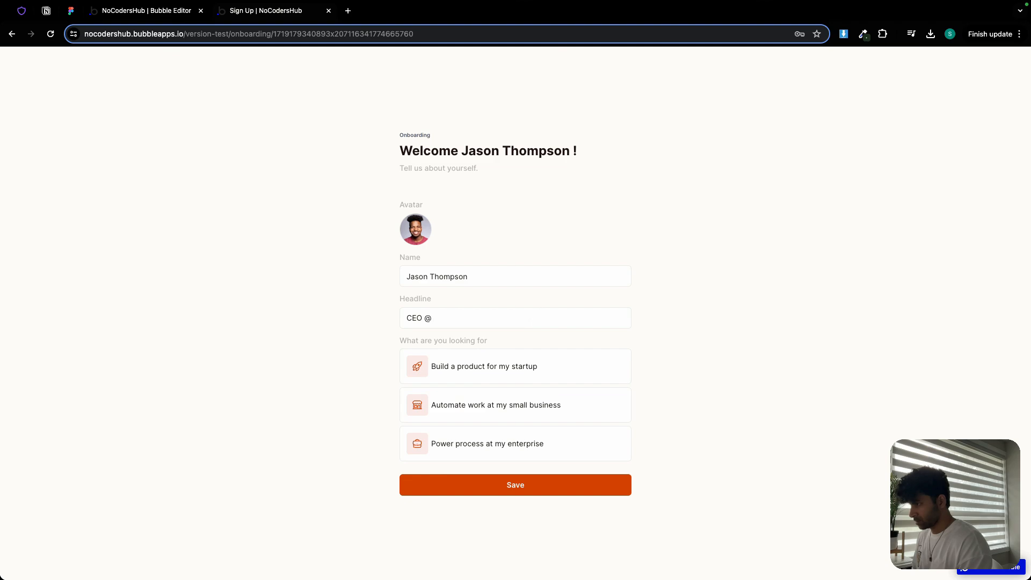
{"action": "type", "text": " Beehiv"}
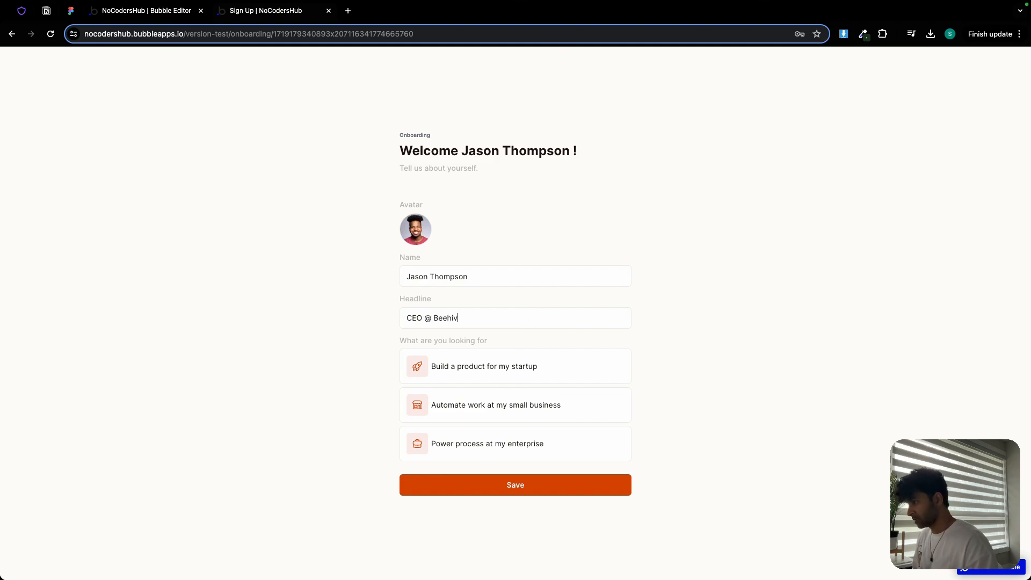
- Try the looking-for cards, select Build a product for my startup, and save the onboarding
{"action": "left_click", "coordinate": [578, 367]}
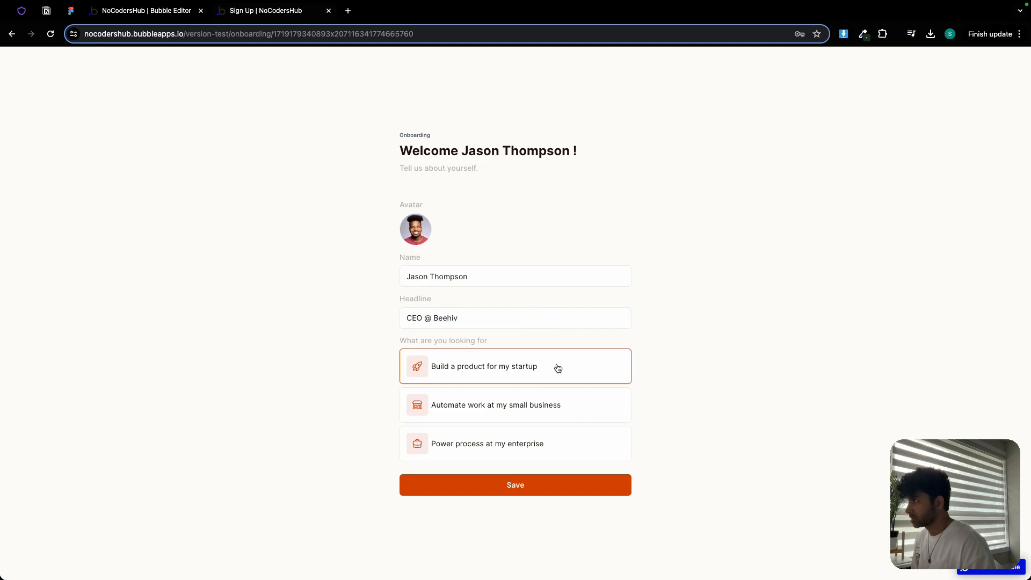
{"action": "left_click", "coordinate": [573, 405]}
{"action": "left_click", "coordinate": [576, 448]}
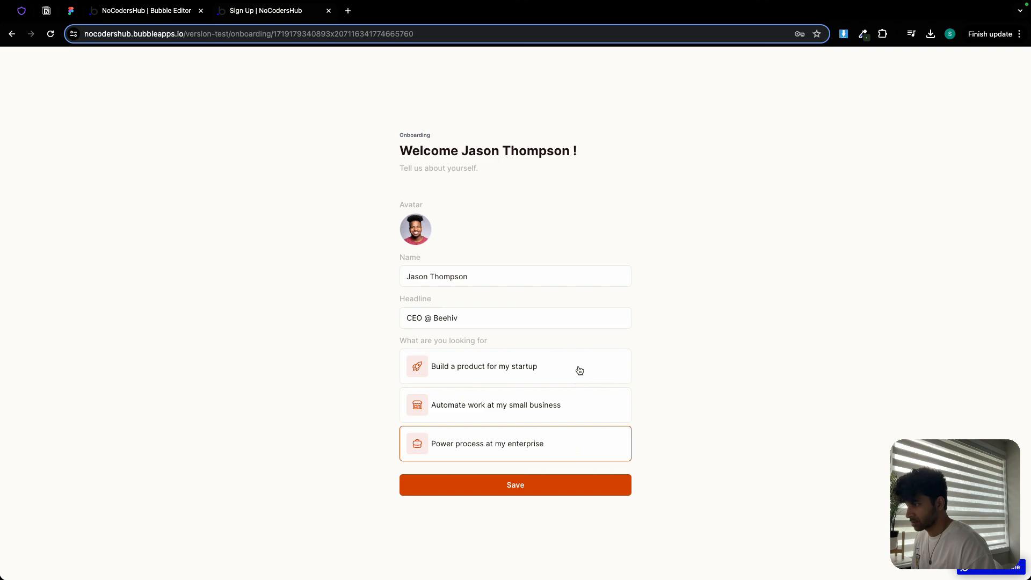
{"action": "left_click", "coordinate": [580, 371]}
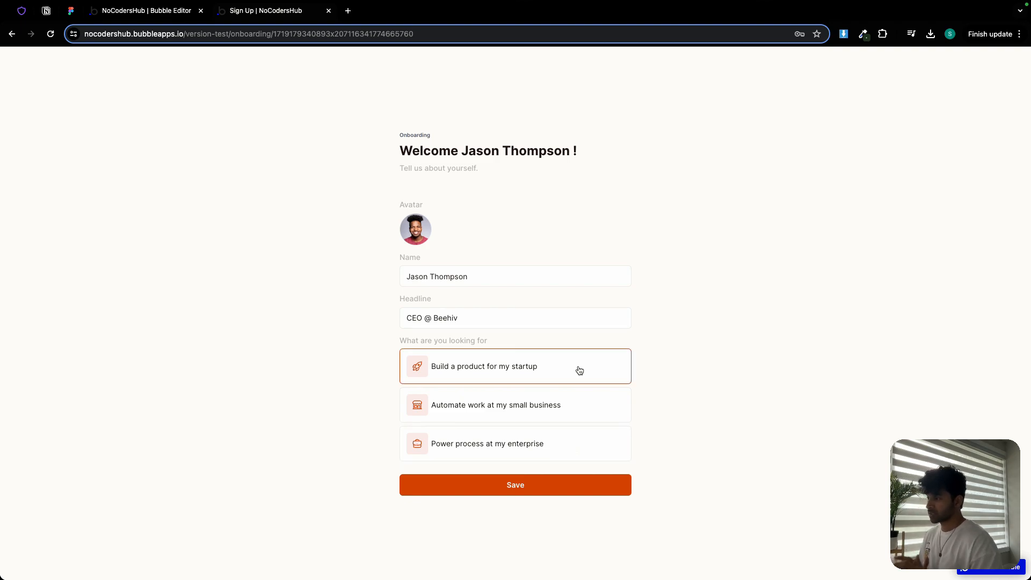
{"action": "left_click", "coordinate": [528, 492]}
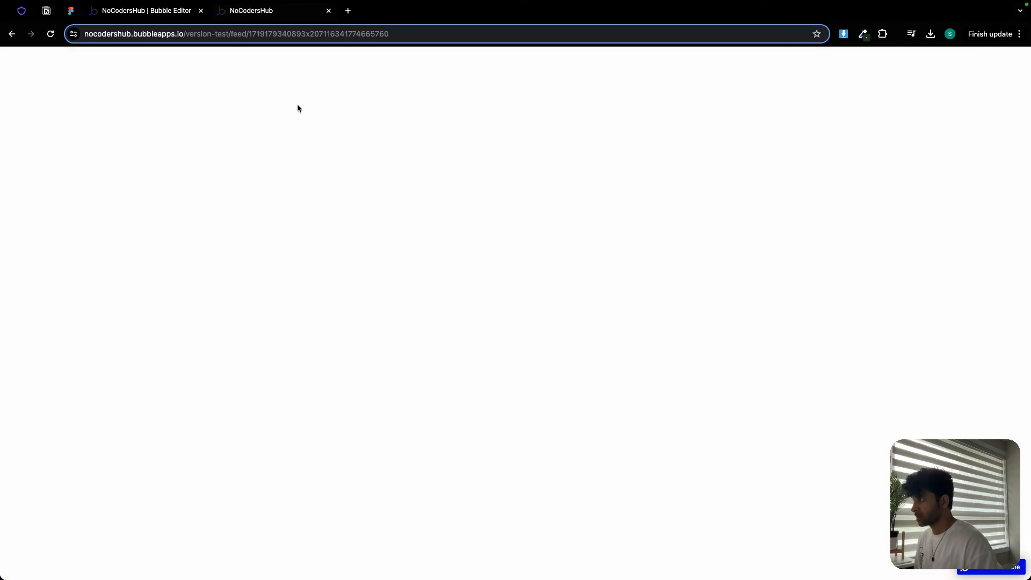
- Open the new user's entry in the editor's App data, save it, and hide the modification message in future
{"action": "left_click", "coordinate": [145, 10]}
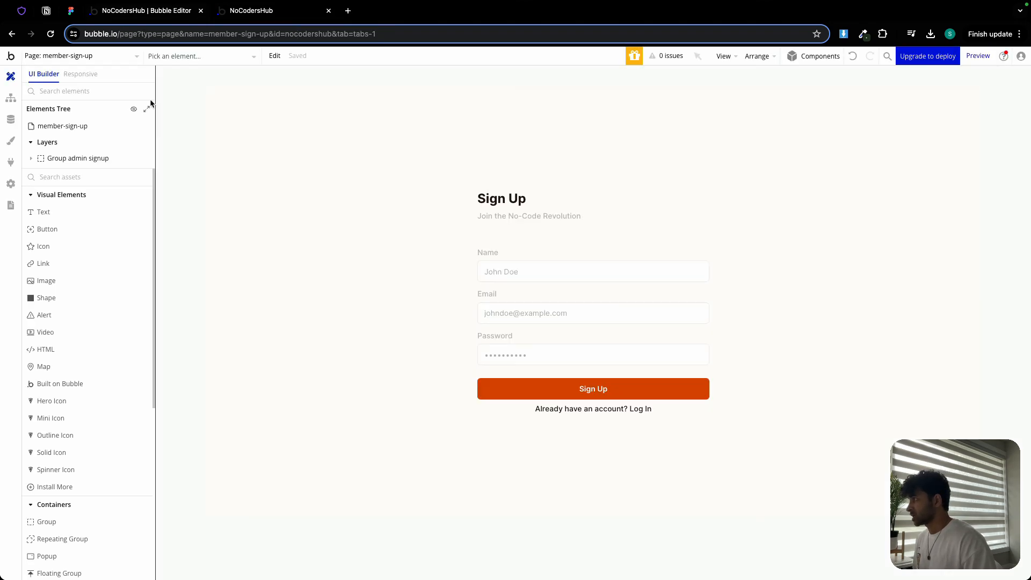
{"action": "left_click", "coordinate": [10, 120]}
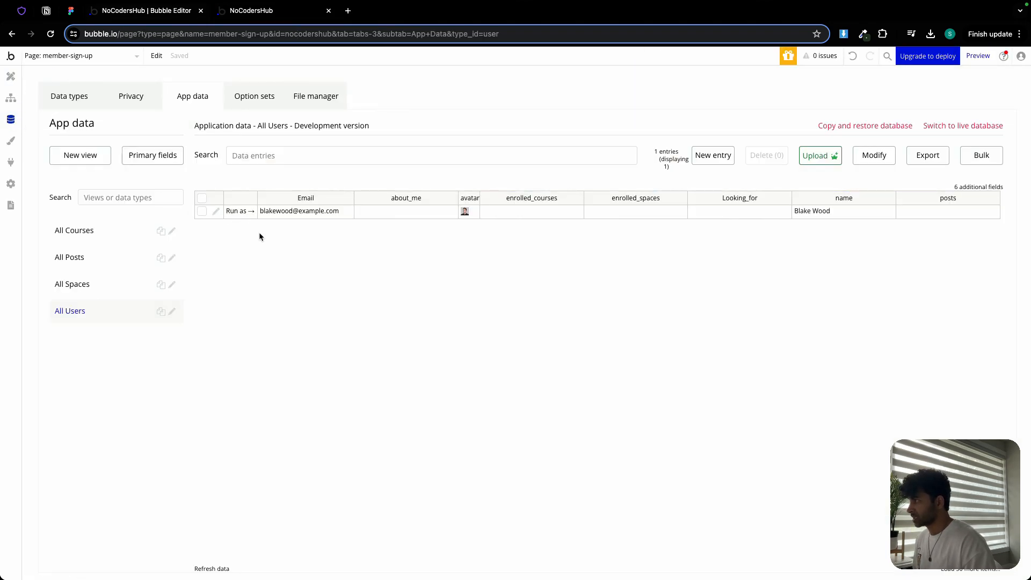
{"action": "left_click", "coordinate": [50, 34]}
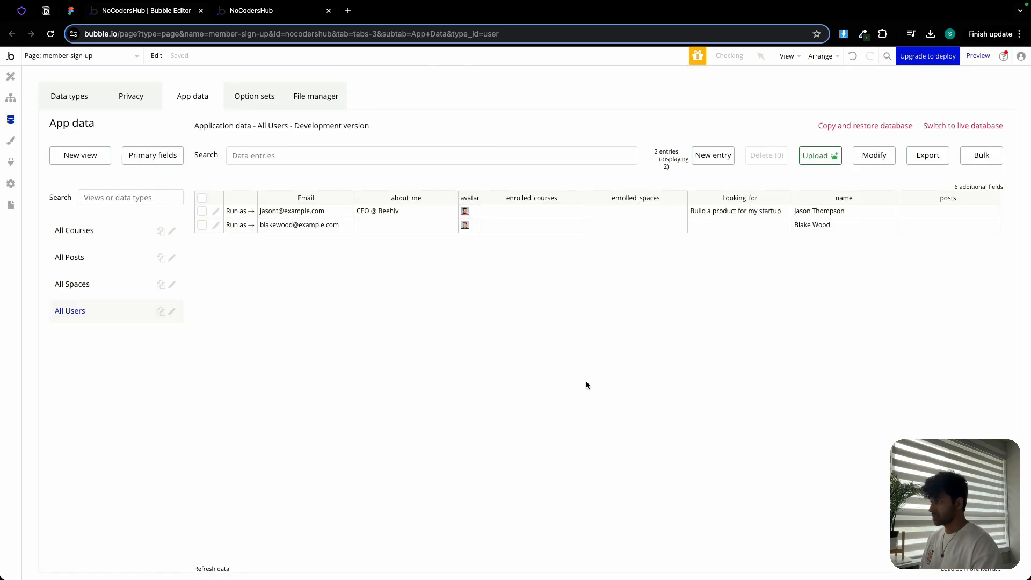
{"action": "left_click", "coordinate": [216, 211]}
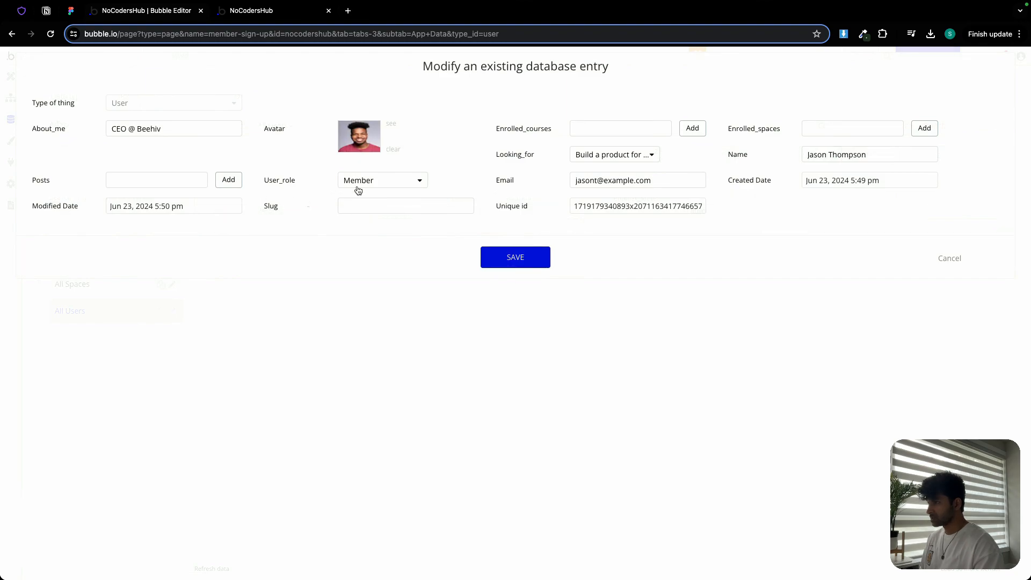
{"action": "left_click", "coordinate": [506, 257]}
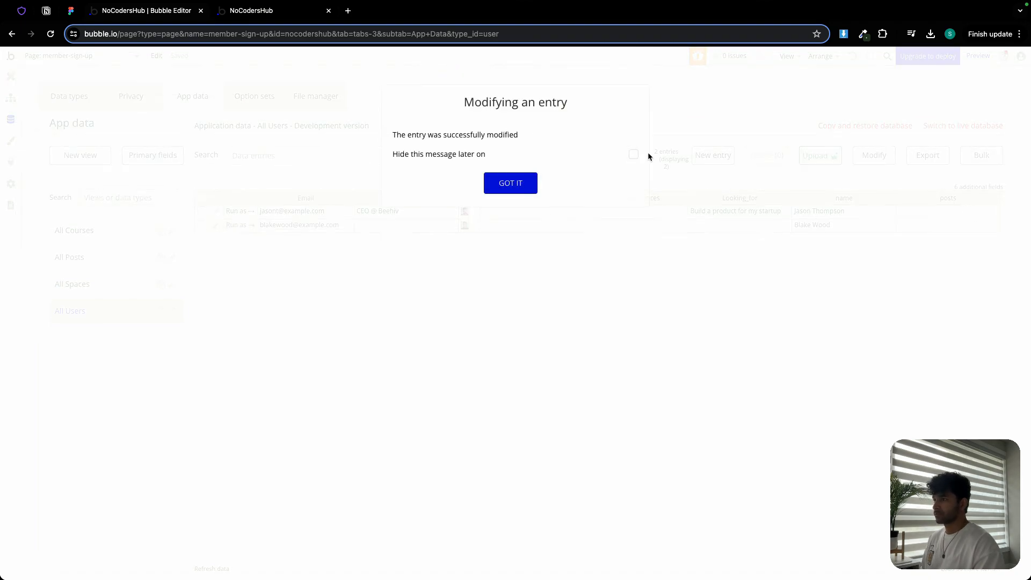
{"action": "left_click", "coordinate": [634, 155]}
{"action": "left_click", "coordinate": [527, 182]}
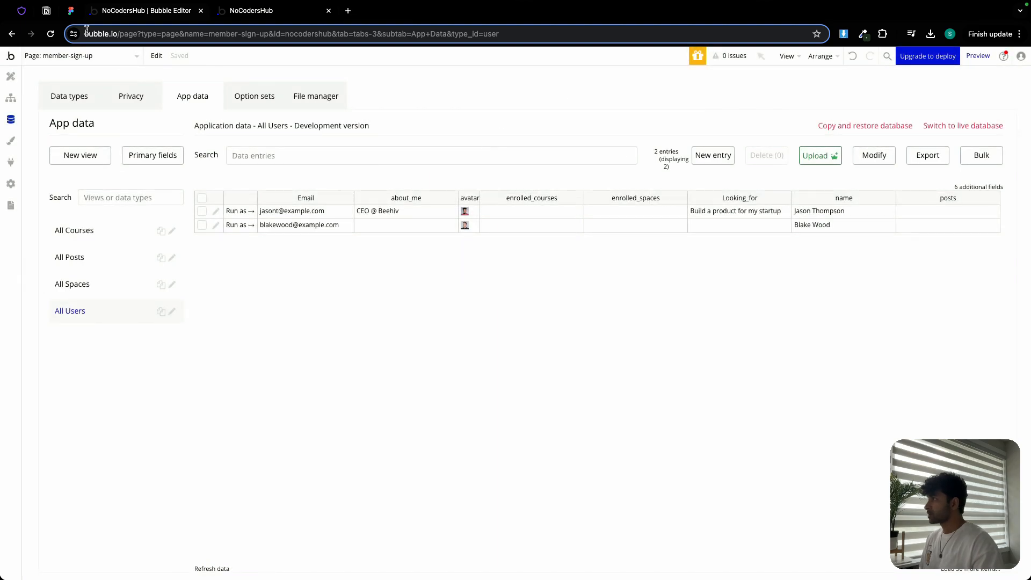
- Switch to Notion and tick off the Day 2 Sign up page and Log In page tasks
{"action": "left_click", "coordinate": [46, 12]}
{"action": "scroll", "coordinate": [417, 302], "scroll_direction": "down", "scroll_amount": 10}
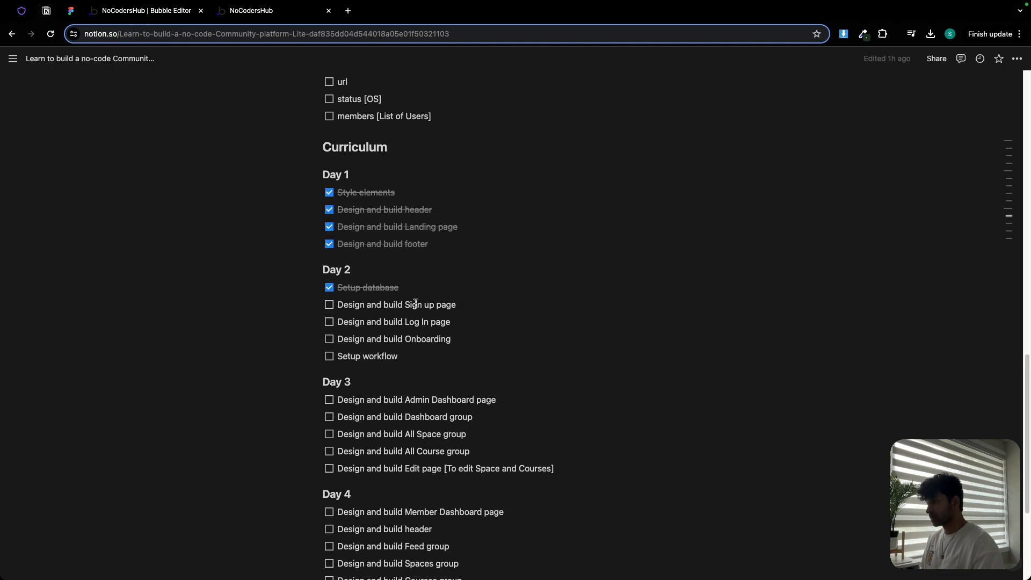
{"action": "left_click", "coordinate": [329, 303]}
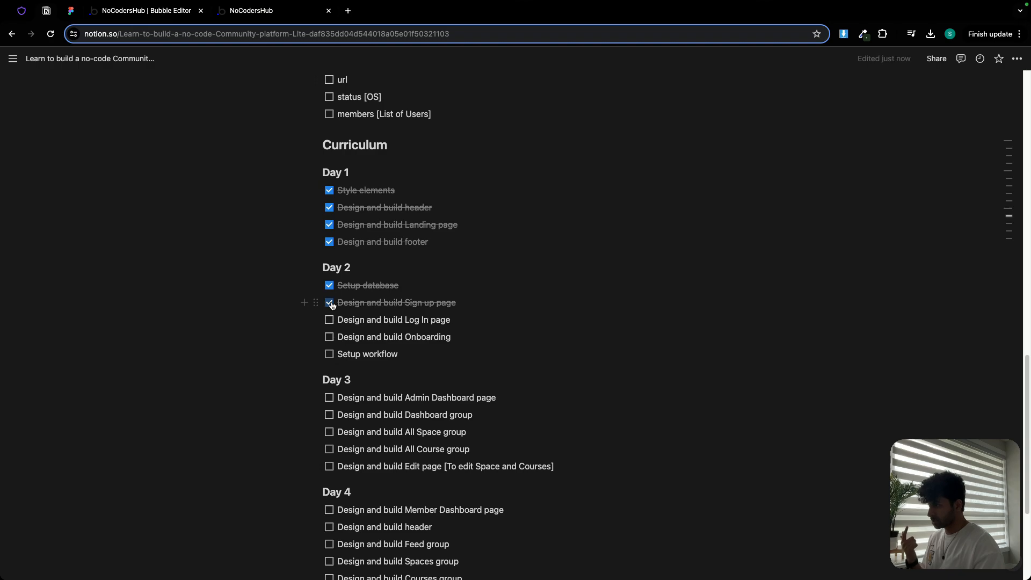
{"action": "left_click", "coordinate": [330, 320]}
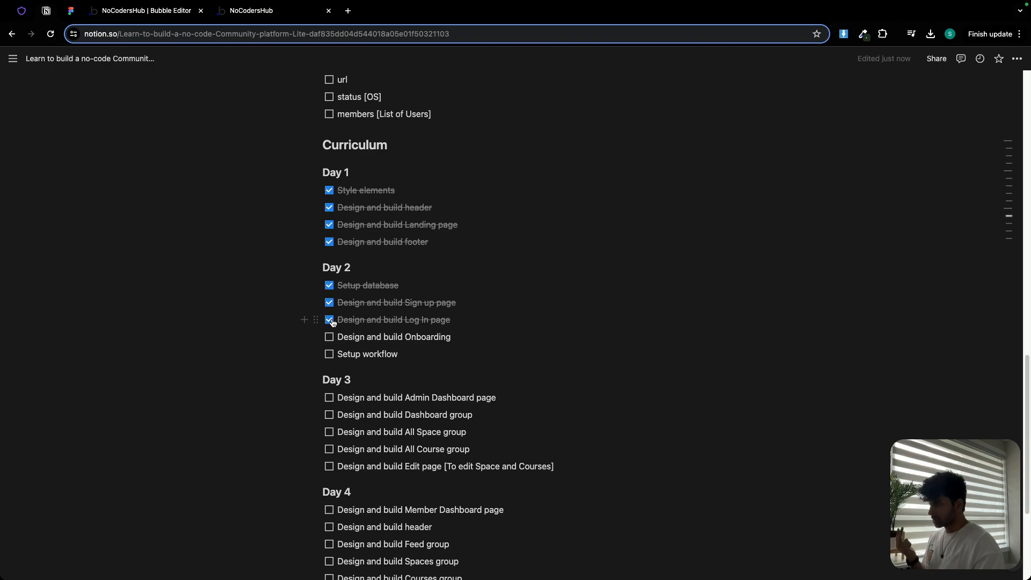
- Tick off the Day 2 Design and build Onboarding and Setup workflow tasks
{"action": "left_click", "coordinate": [329, 338]}
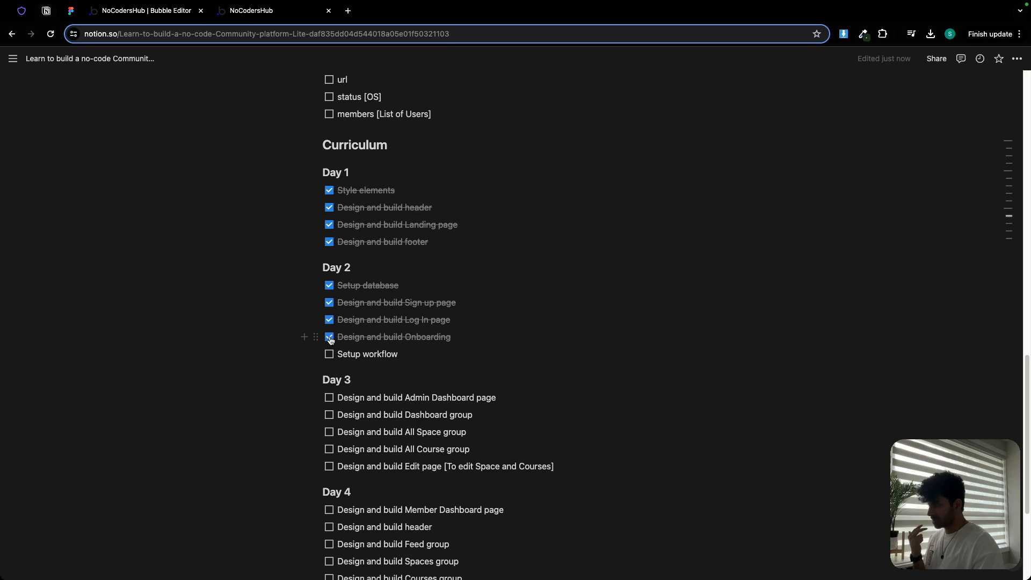
{"action": "left_click", "coordinate": [330, 354]}
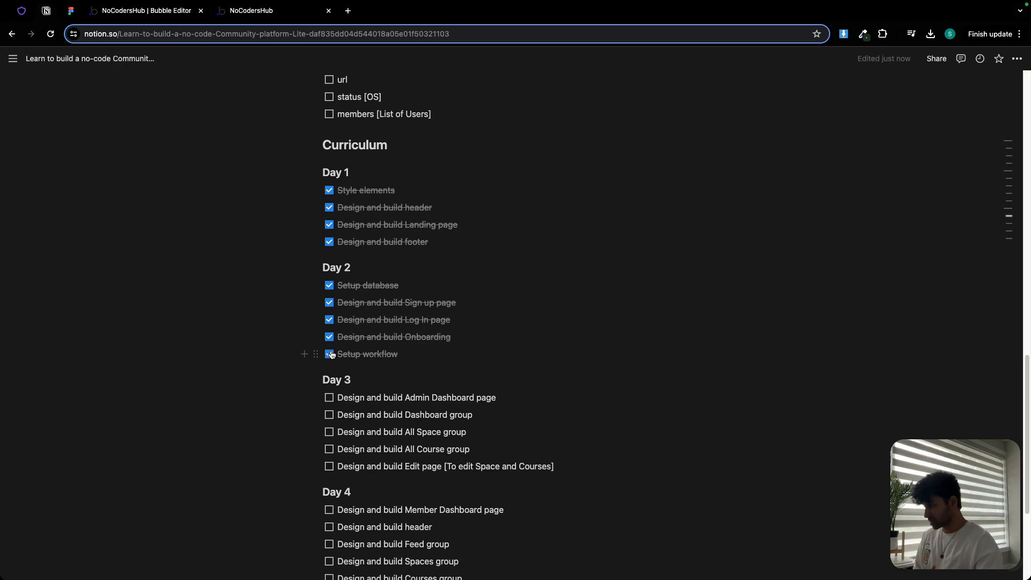
{"action": "scroll", "coordinate": [505, 361], "scroll_direction": "down", "scroll_amount": 3}
{"action": "scroll", "coordinate": [173, 109], "scroll_direction": "up", "scroll_amount": 1}
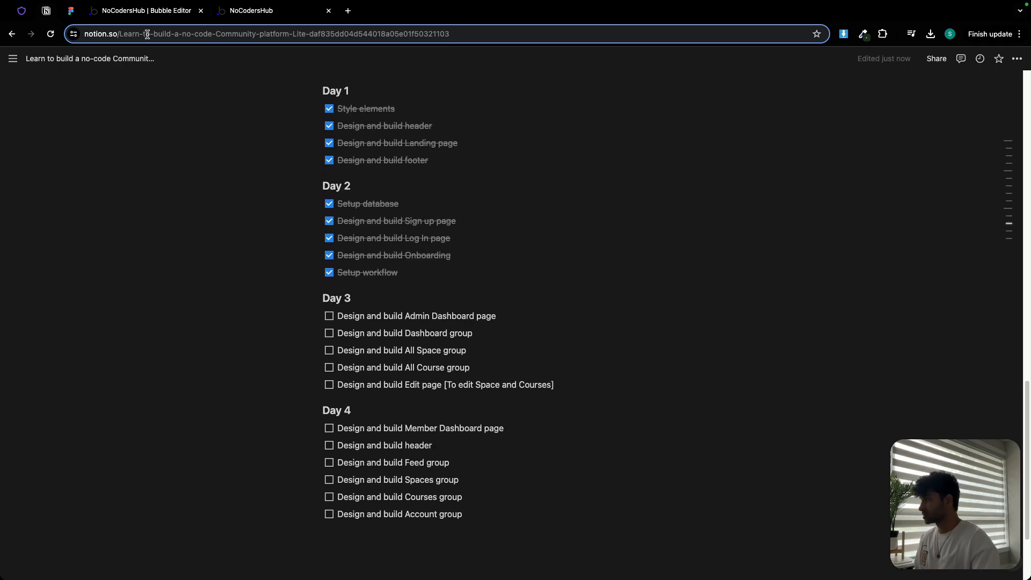
- Switch to Figma and review the Day 3 Admin Dashboard page's frames for dashboard, spaces, courses and edit screens
{"action": "left_click", "coordinate": [72, 11]}
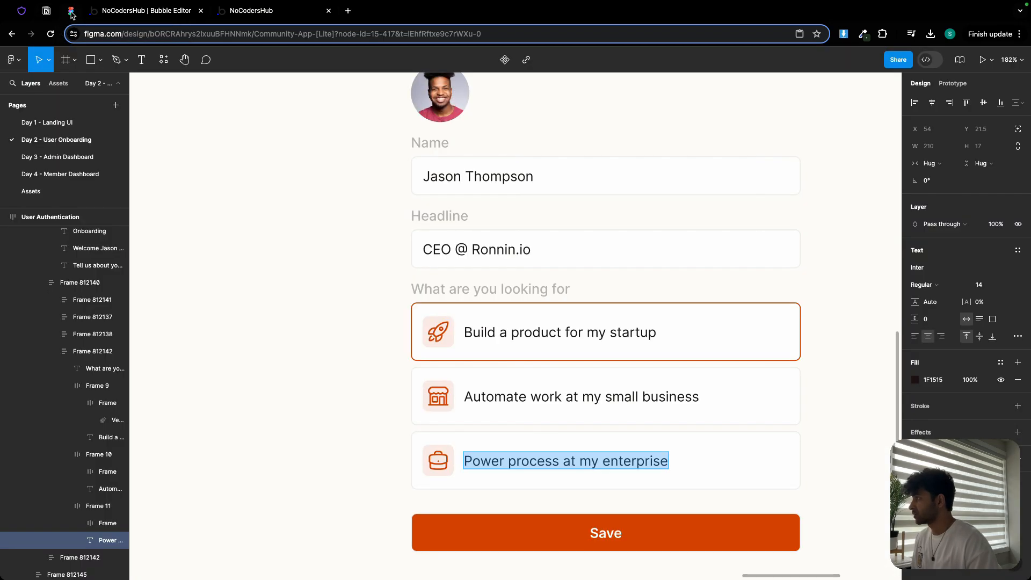
{"action": "left_click", "coordinate": [58, 156]}
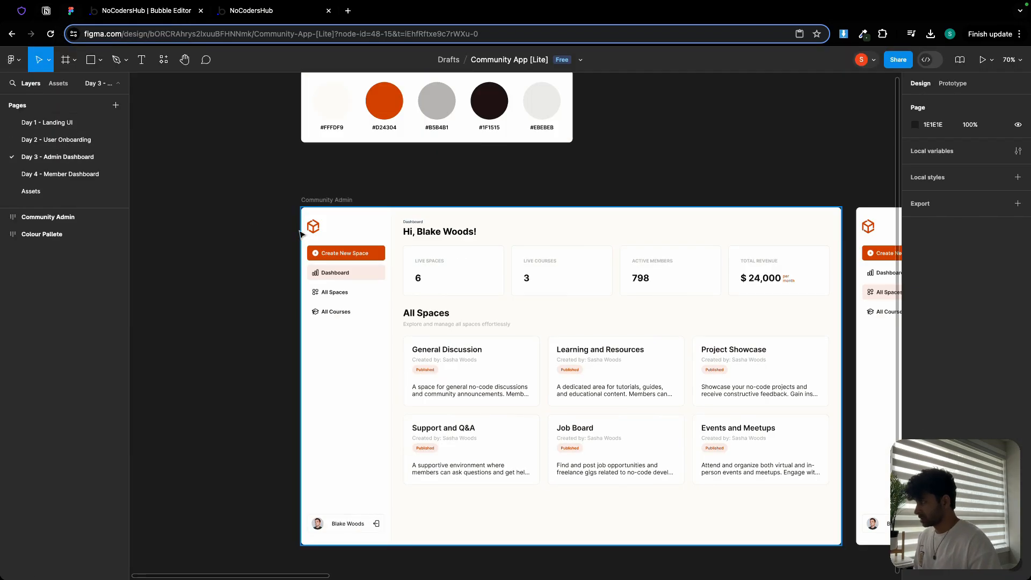
{"action": "scroll", "coordinate": [251, 237], "scroll_direction": "down", "scroll_amount": 1}
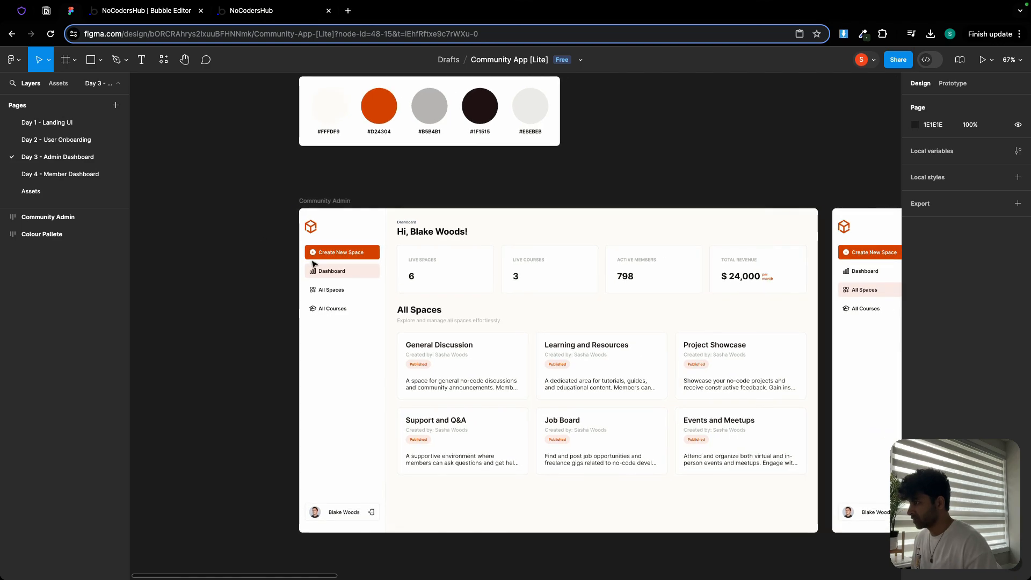
{"action": "scroll", "coordinate": [339, 273], "scroll_direction": "down", "scroll_amount": 1}
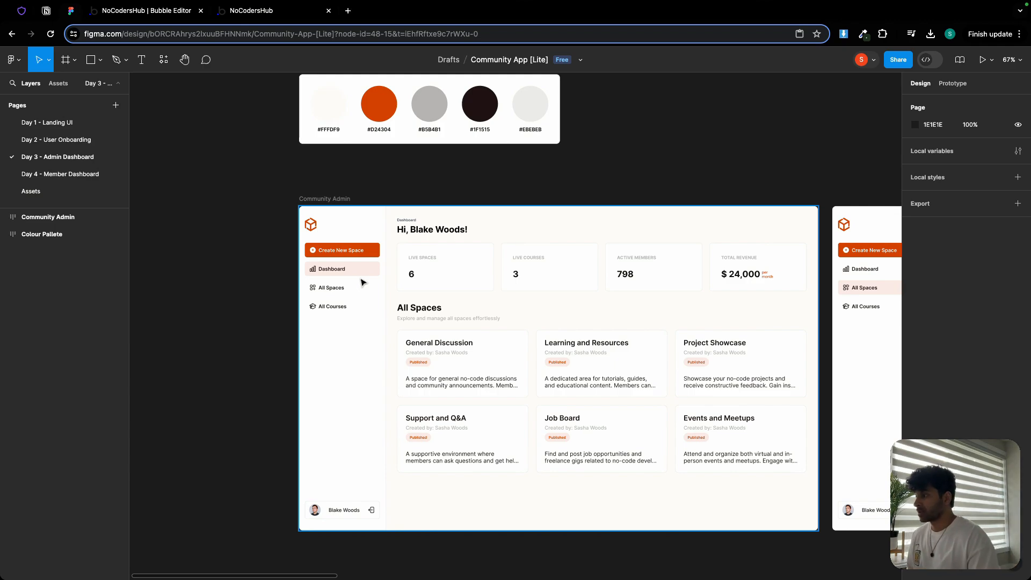
{"action": "scroll", "coordinate": [506, 321], "scroll_direction": "down", "scroll_amount": 1}
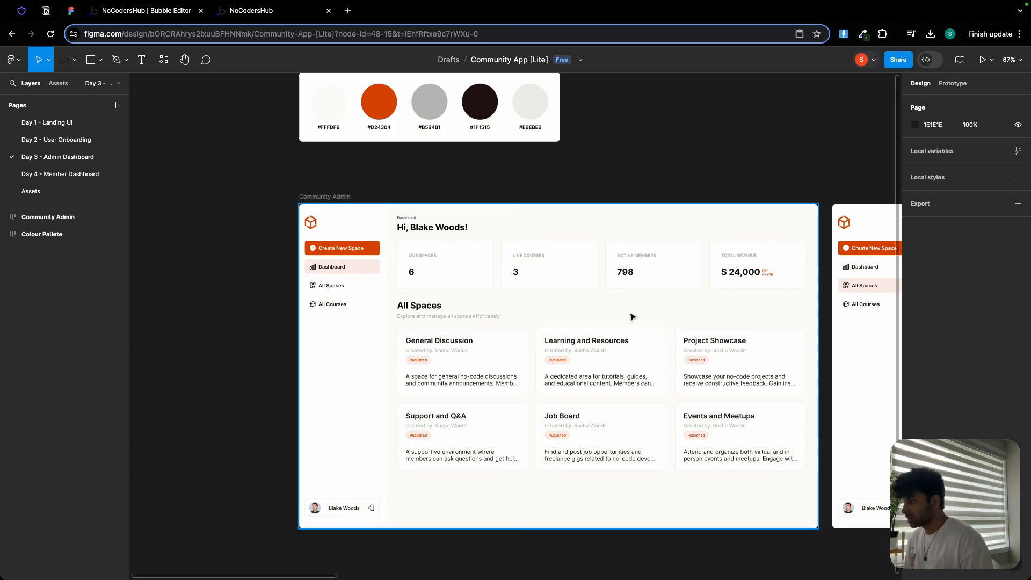
{"action": "scroll", "coordinate": [634, 315], "scroll_direction": "right", "scroll_amount": 10}
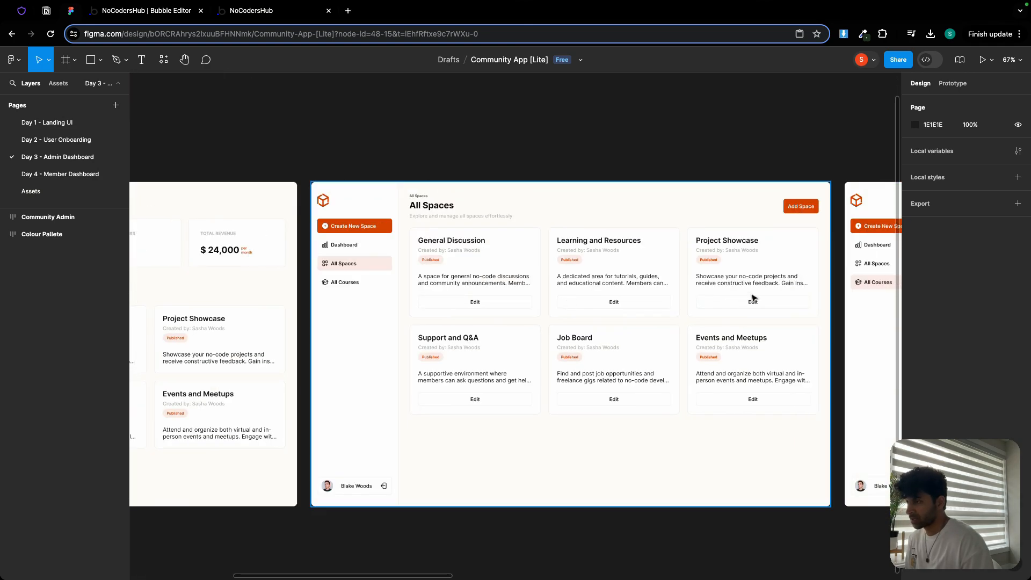
{"action": "scroll", "coordinate": [753, 299], "scroll_direction": "right", "scroll_amount": 10}
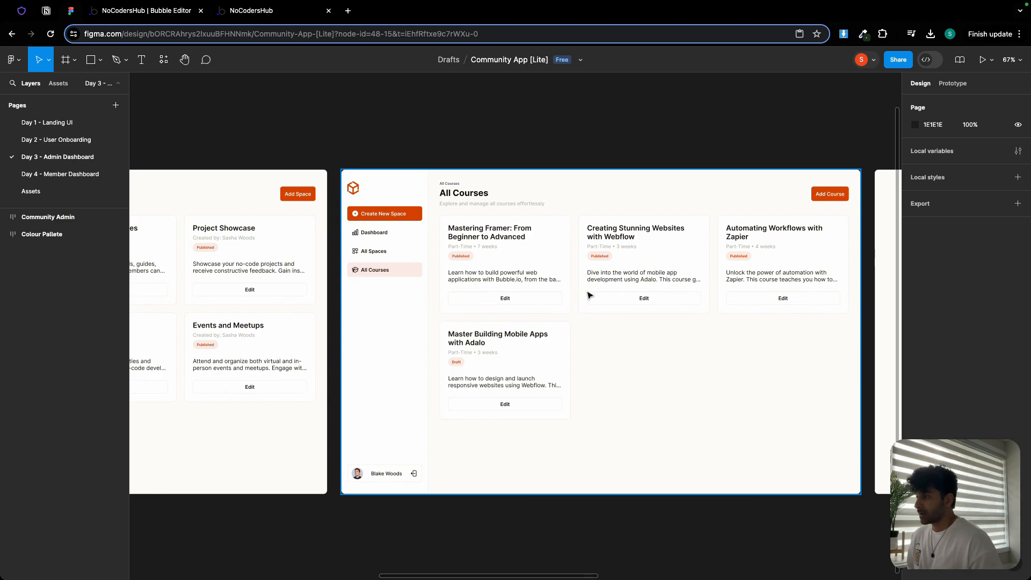
{"action": "key", "text": "n"}
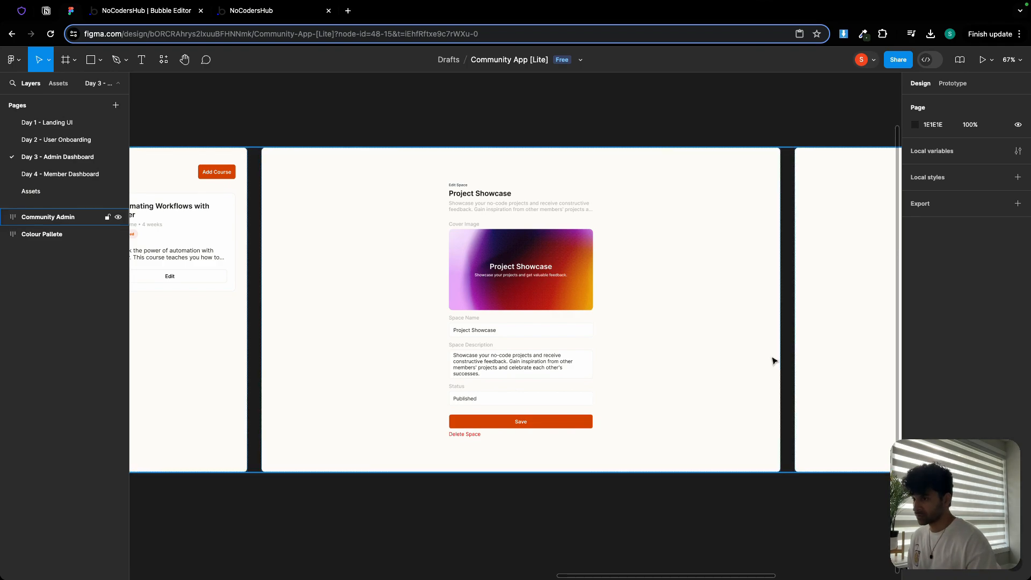
{"action": "key", "text": "n"}
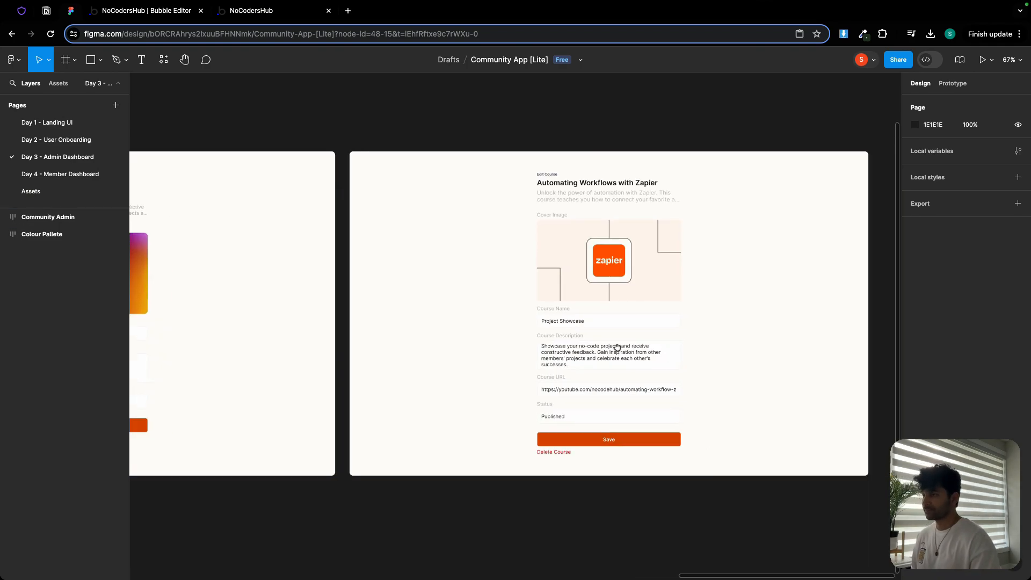
{"action": "mouse_move", "coordinate": [617, 349]}
{"action": "left_mouse_down"}
{"action": "mouse_move", "coordinate": [564, 348]}
{"action": "mouse_move", "coordinate": [621, 343]}
{"action": "left_mouse_up"}
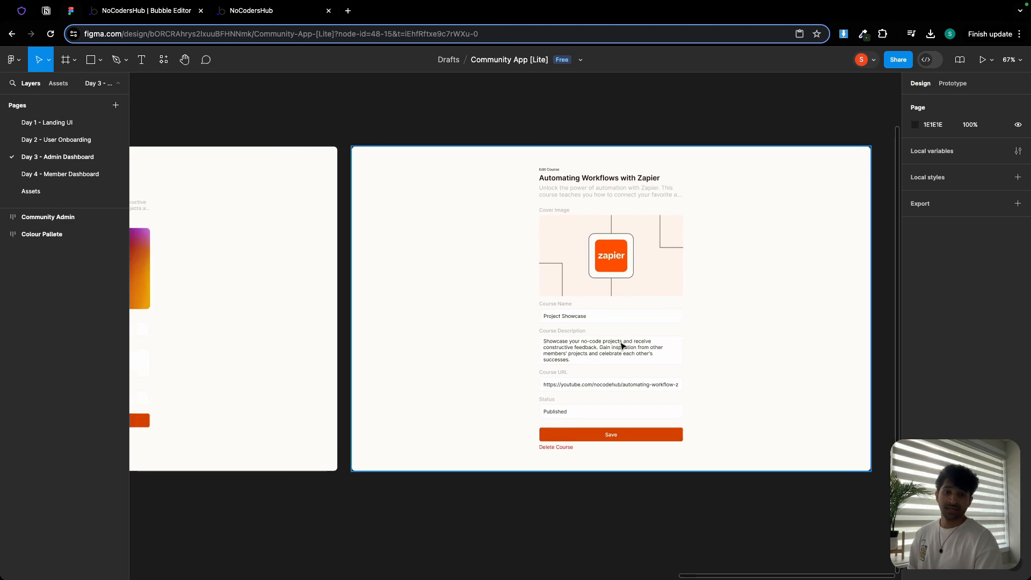